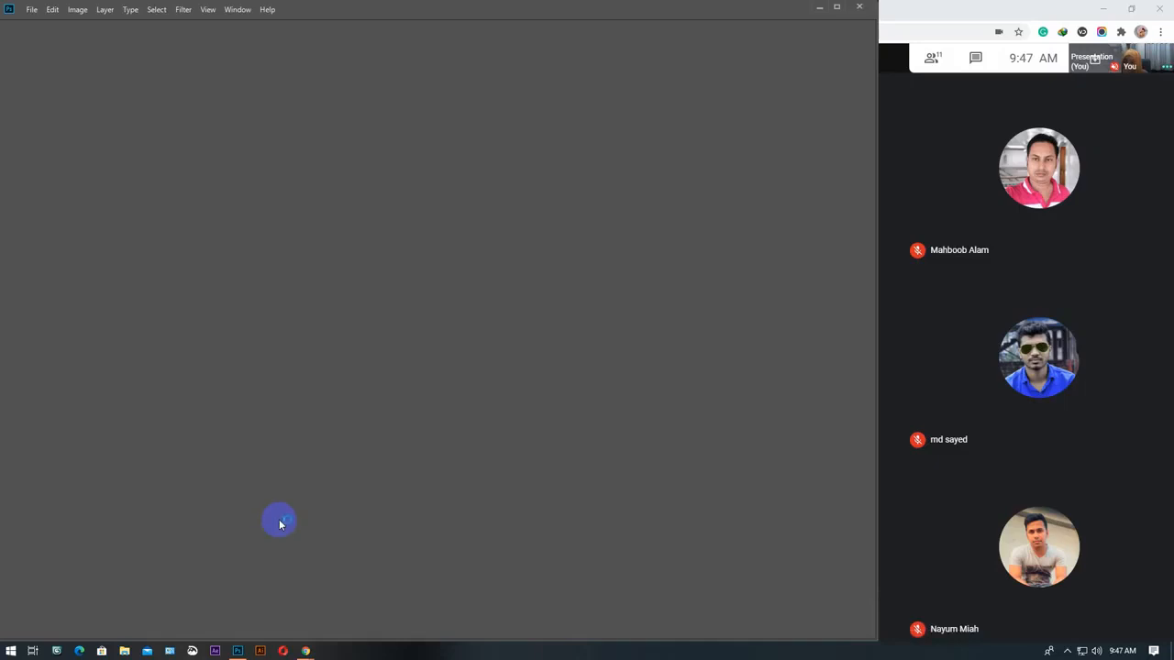
Display the participant list of the Google Meet call and return to Photoshop.
{"action": "left_click", "coordinate": [931, 57]}
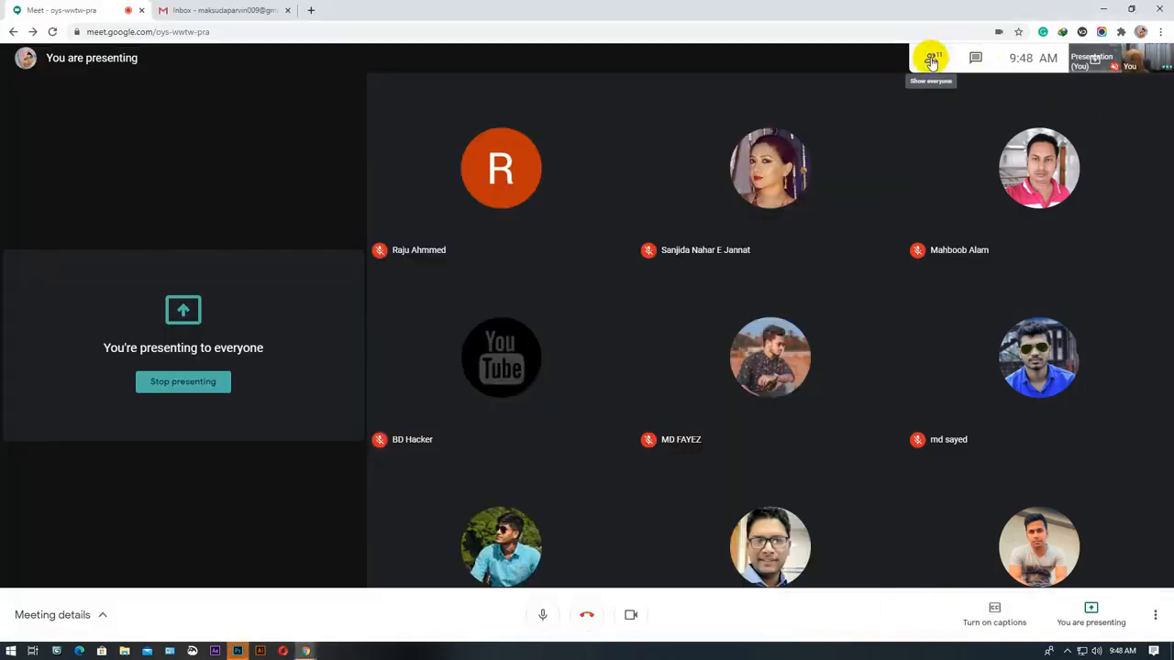
{"action": "left_click", "coordinate": [931, 58]}
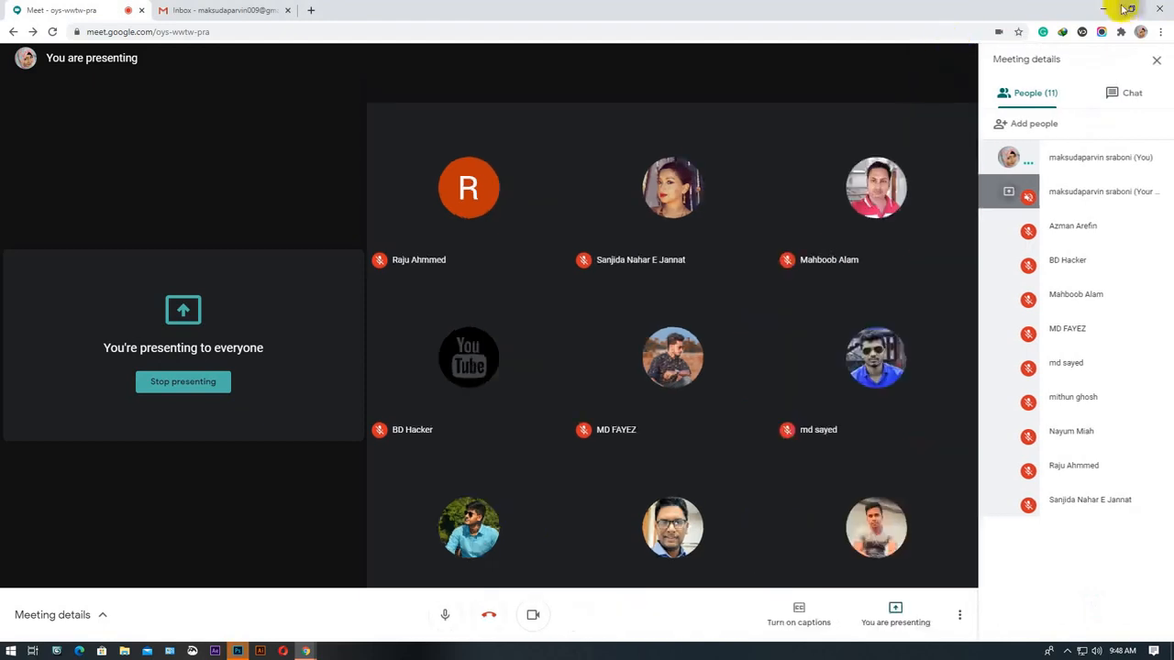
{"action": "left_click", "coordinate": [237, 651]}
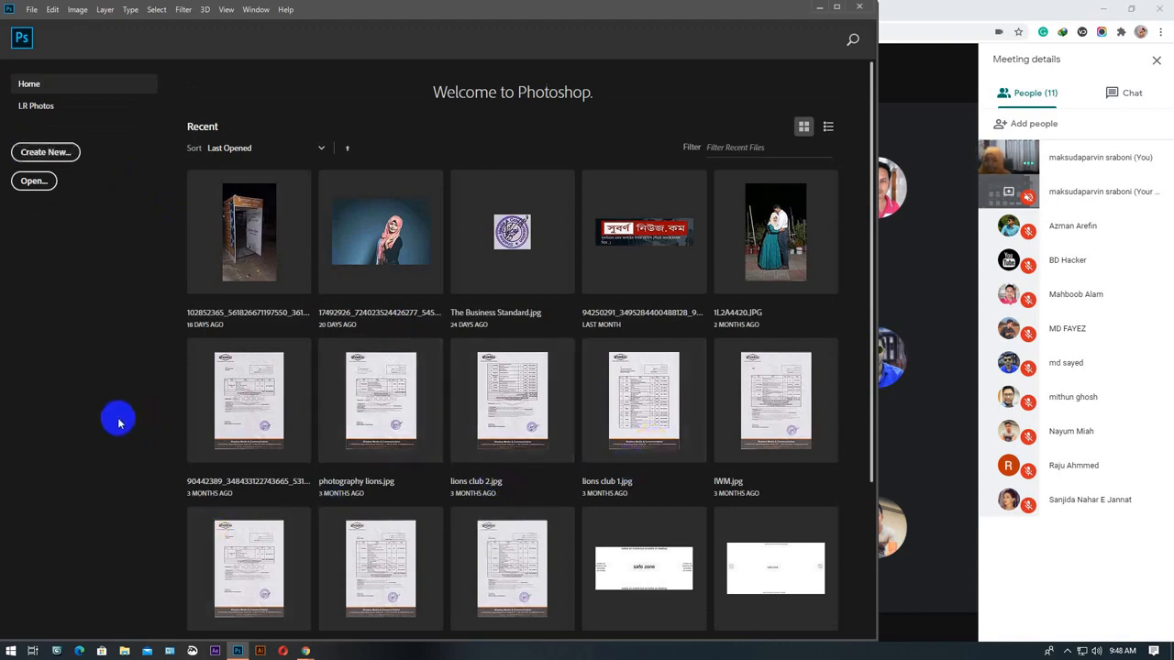
Create a new document named class-2, 7 x 5 inches at 72 pixels/inch, in RGB Color with a white background.
{"action": "key", "text": "ctrl+n"}
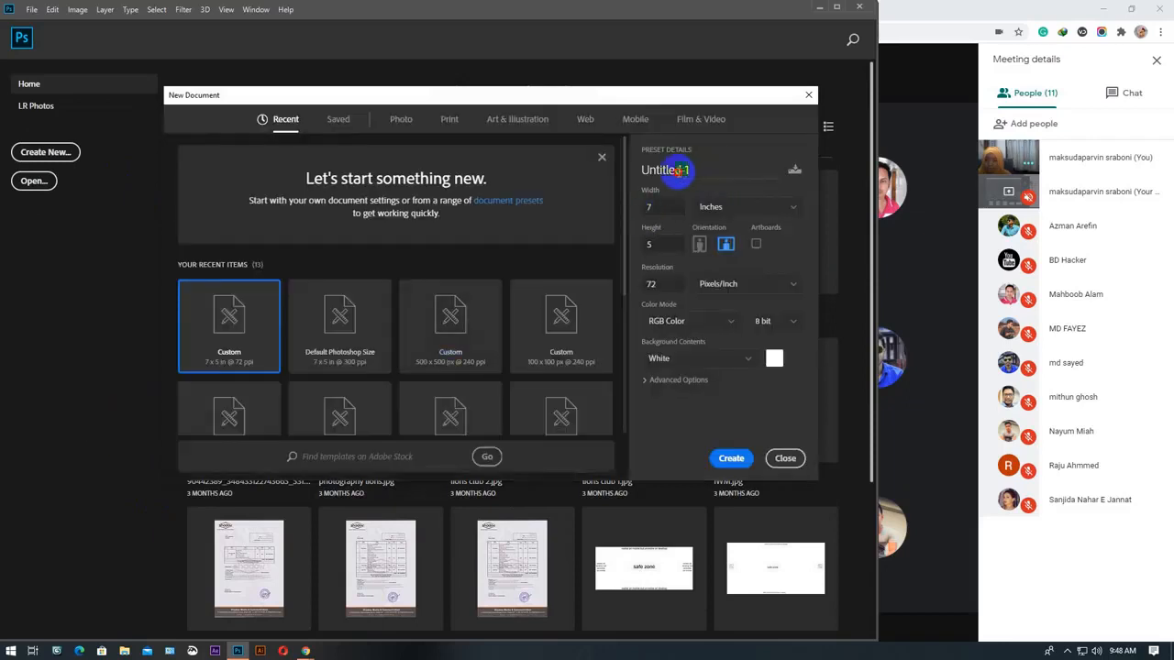
{"action": "left_click_drag", "start_coordinate": [695, 170], "coordinate": [627, 174]}
{"action": "type", "text": "c"}
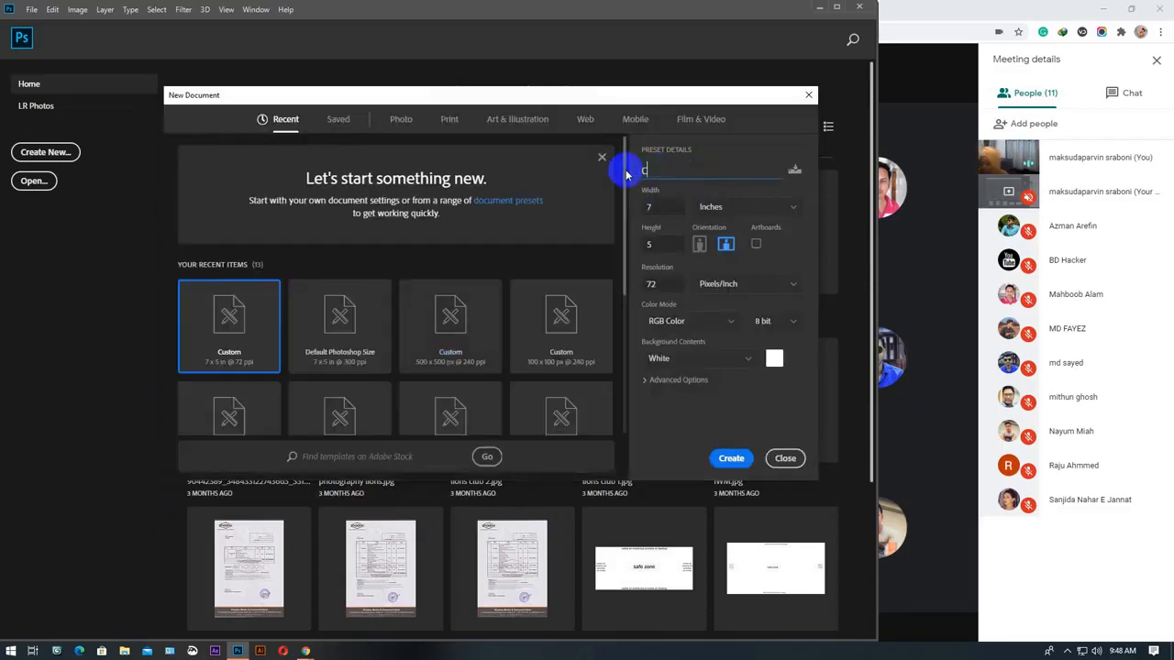
{"action": "type", "text": "lass-2"}
{"action": "left_click", "coordinate": [731, 459]}
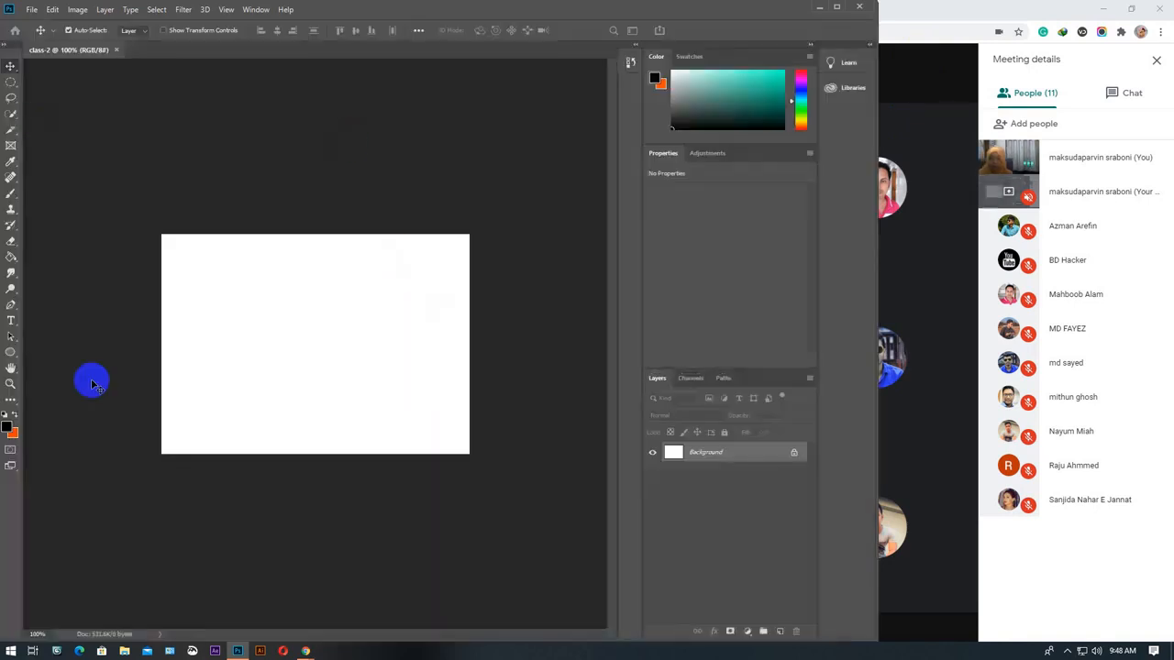
Show the tool variants grouped with Move and Quick Selection, and reset the foreground and background colors to black and white.
{"action": "scroll", "coordinate": [301, 312], "scroll_direction": "up", "scroll_amount": 3}
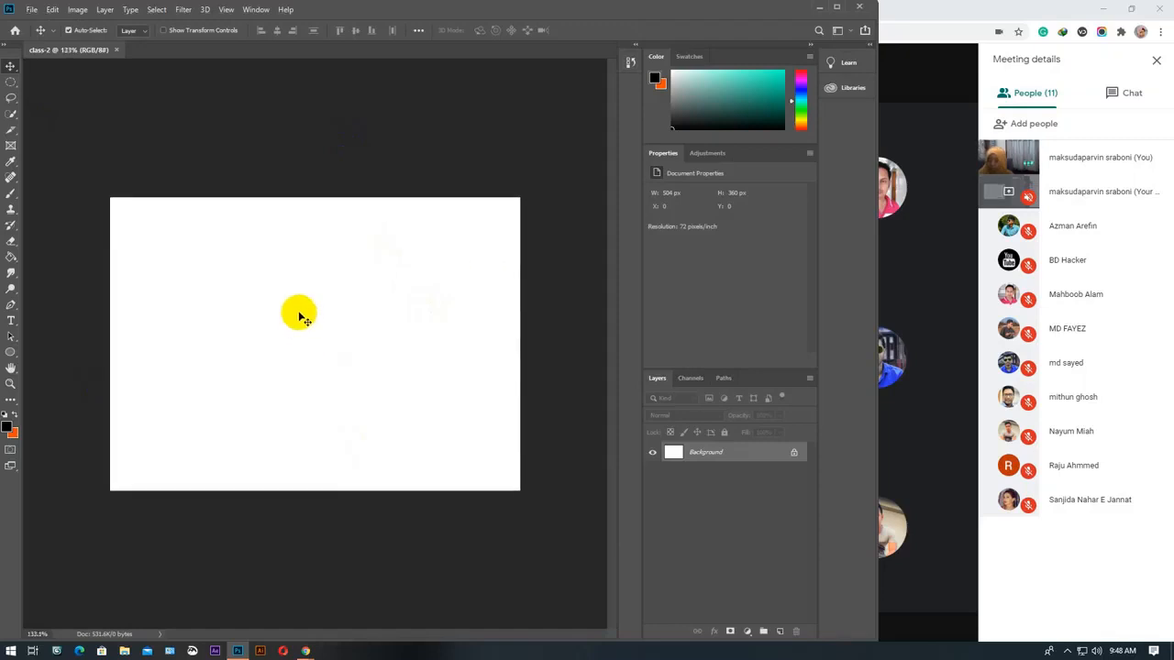
{"action": "scroll", "coordinate": [301, 313], "scroll_direction": "up", "scroll_amount": 1}
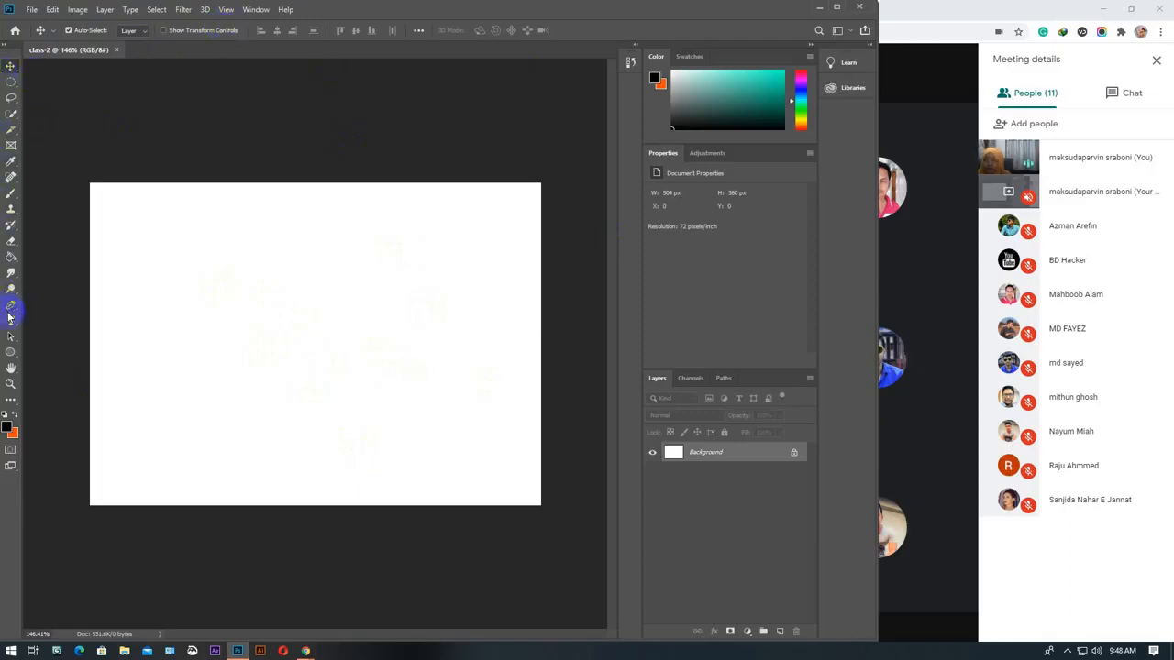
{"action": "left_click", "coordinate": [10, 70]}
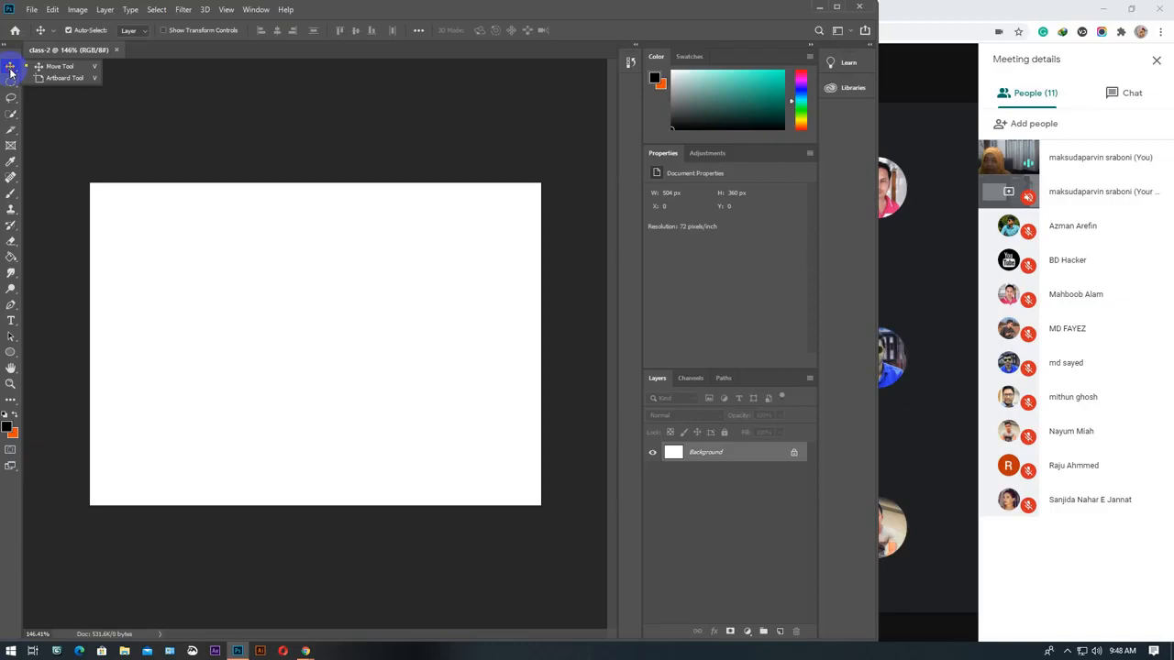
{"action": "left_click", "coordinate": [9, 117]}
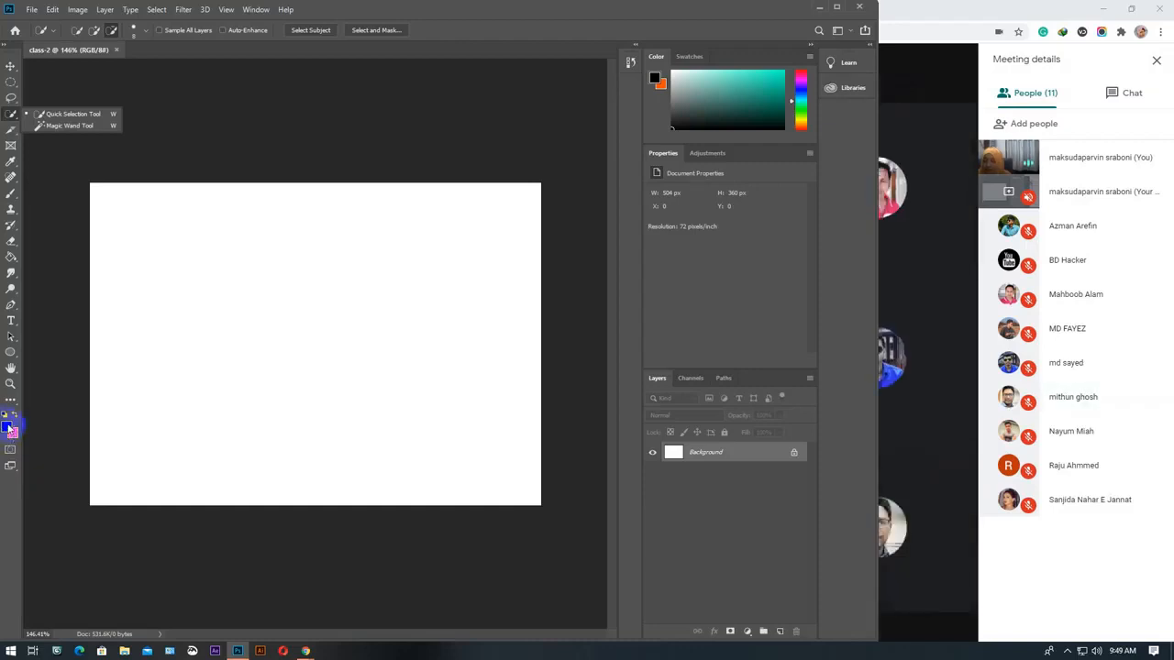
{"action": "left_click", "coordinate": [4, 416]}
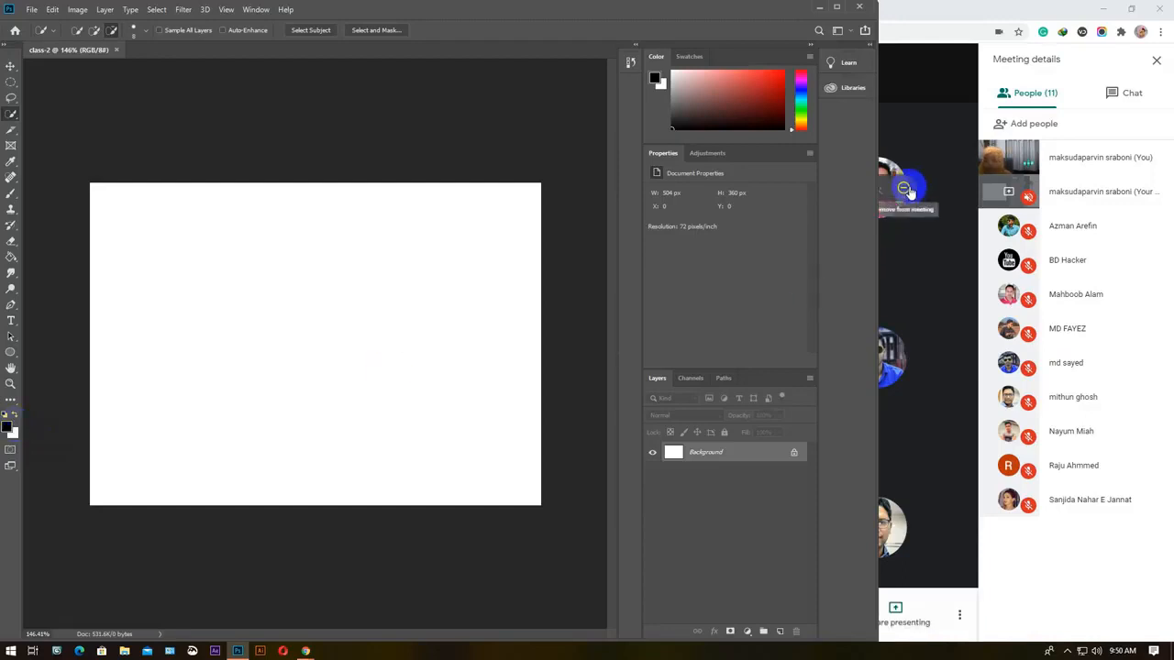
{"action": "left_click", "coordinate": [924, 291]}
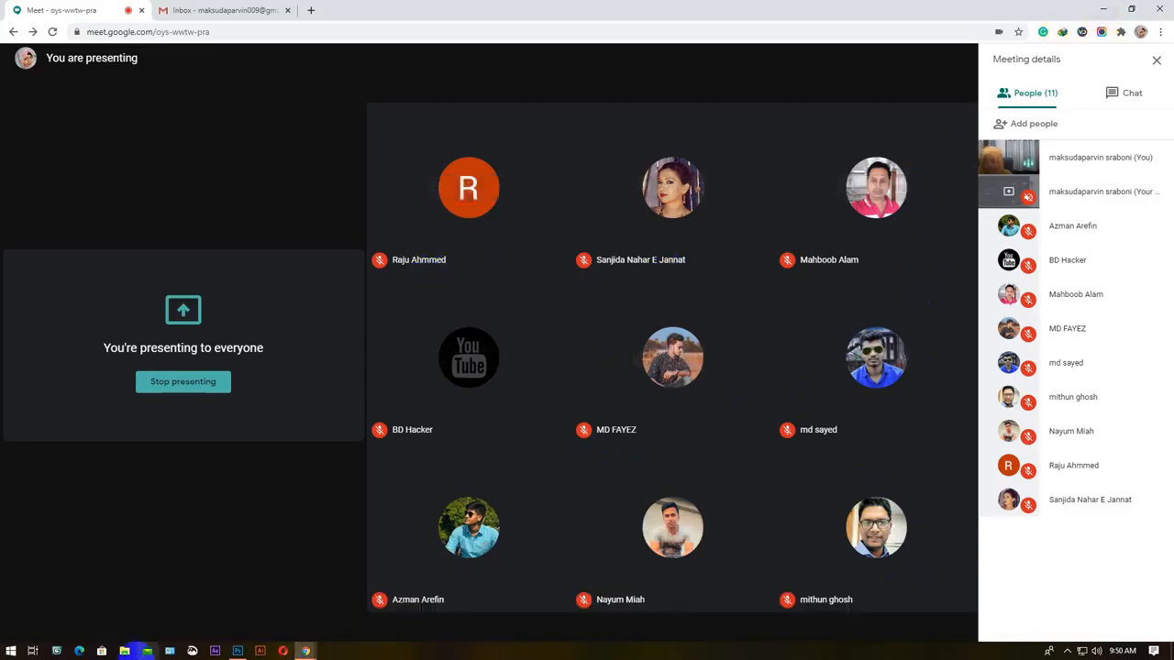
{"action": "left_click", "coordinate": [238, 651]}
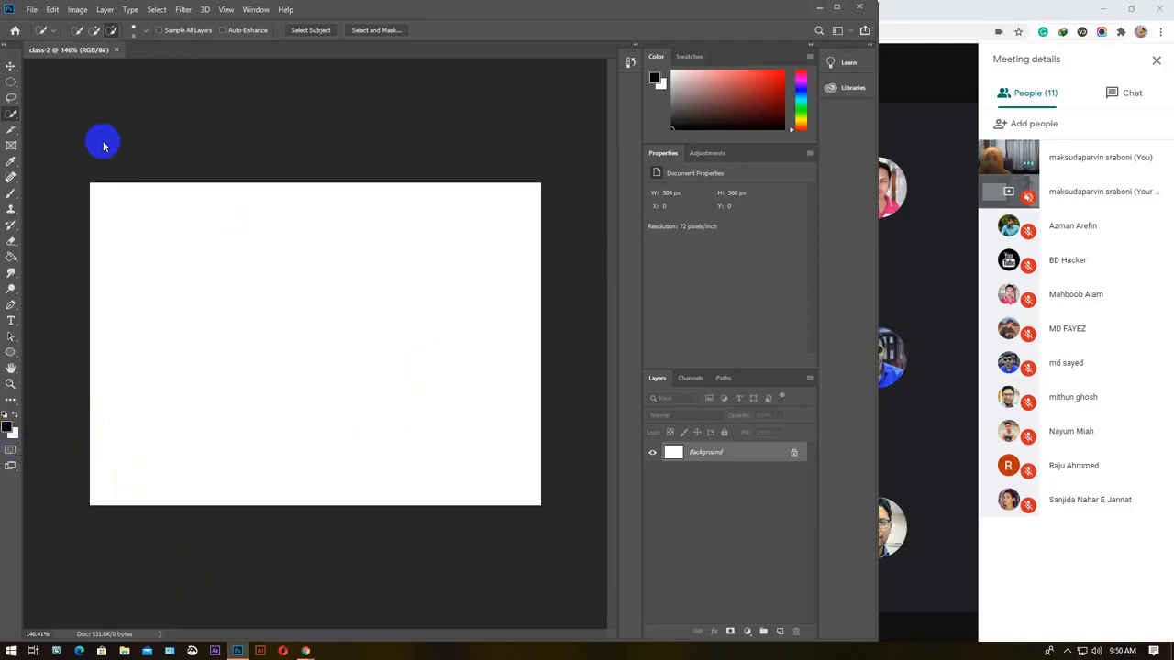
View the Color Picker for the foreground color and for the background color, cancelling each without a change.
{"action": "left_click", "coordinate": [8, 428]}
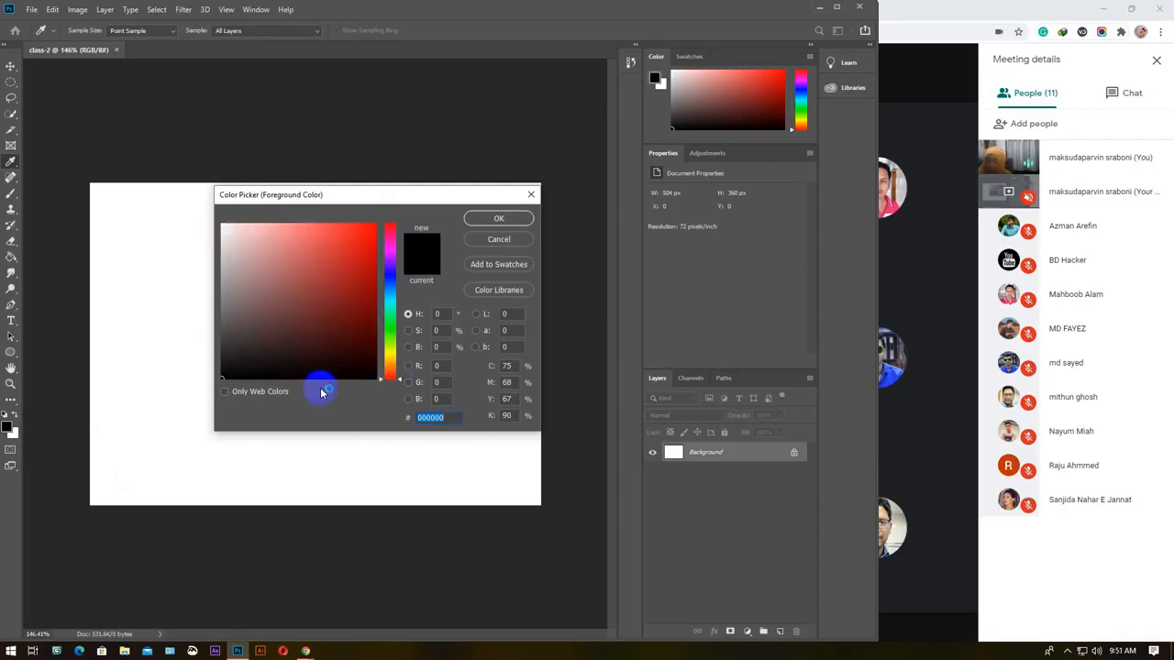
{"action": "left_click", "coordinate": [499, 240]}
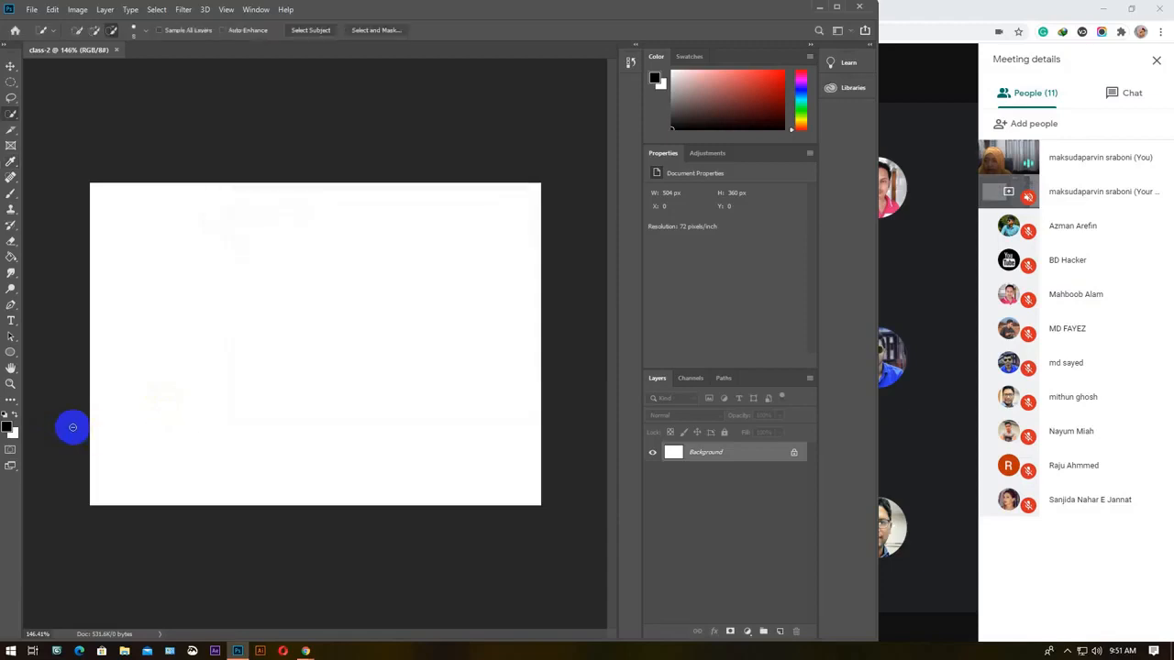
{"action": "left_click", "coordinate": [13, 438]}
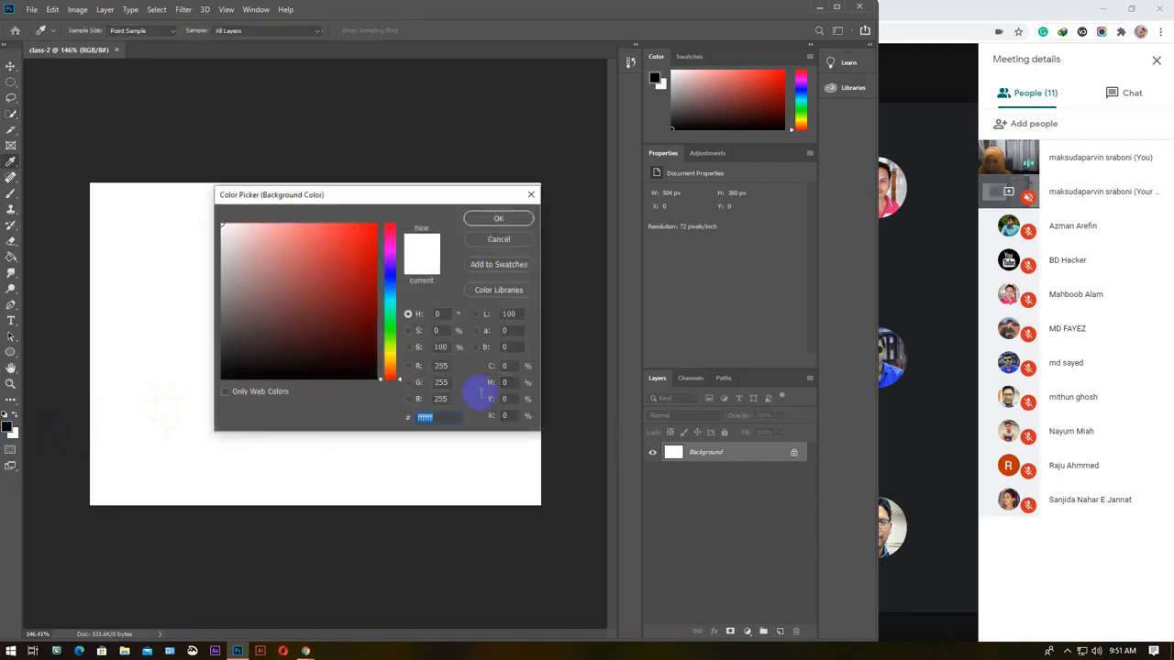
{"action": "left_click", "coordinate": [500, 240]}
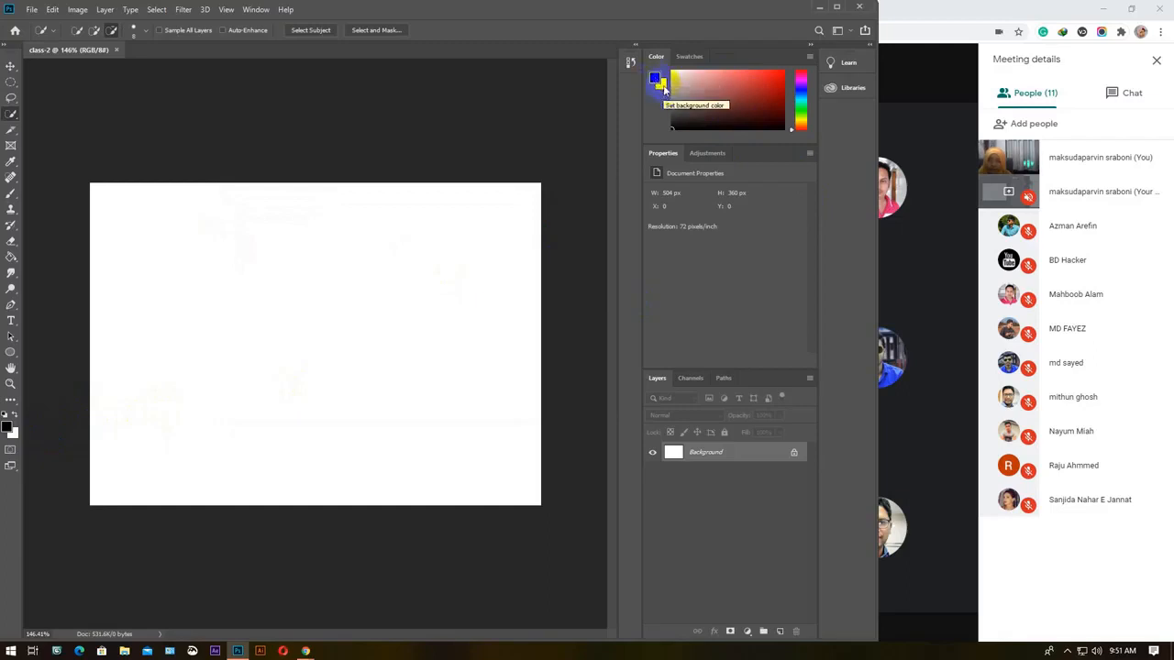
Try several hues and shades in the color field, ending with a dark purple foreground and a dark red background color.
{"action": "key", "text": "d"}
{"action": "left_click", "coordinate": [746, 84]}
{"action": "mouse_move", "coordinate": [747, 84]}
{"action": "left_mouse_down"}
{"action": "mouse_move", "coordinate": [761, 83]}
{"action": "mouse_move", "coordinate": [752, 98]}
{"action": "left_mouse_up"}
{"action": "left_click", "coordinate": [679, 85]}
{"action": "left_click", "coordinate": [716, 117]}
{"action": "left_click", "coordinate": [801, 99]}
{"action": "left_click", "coordinate": [801, 107]}
{"action": "left_click", "coordinate": [802, 118]}
{"action": "left_click", "coordinate": [801, 83]}
{"action": "left_click", "coordinate": [748, 75]}
{"action": "left_click", "coordinate": [775, 115]}
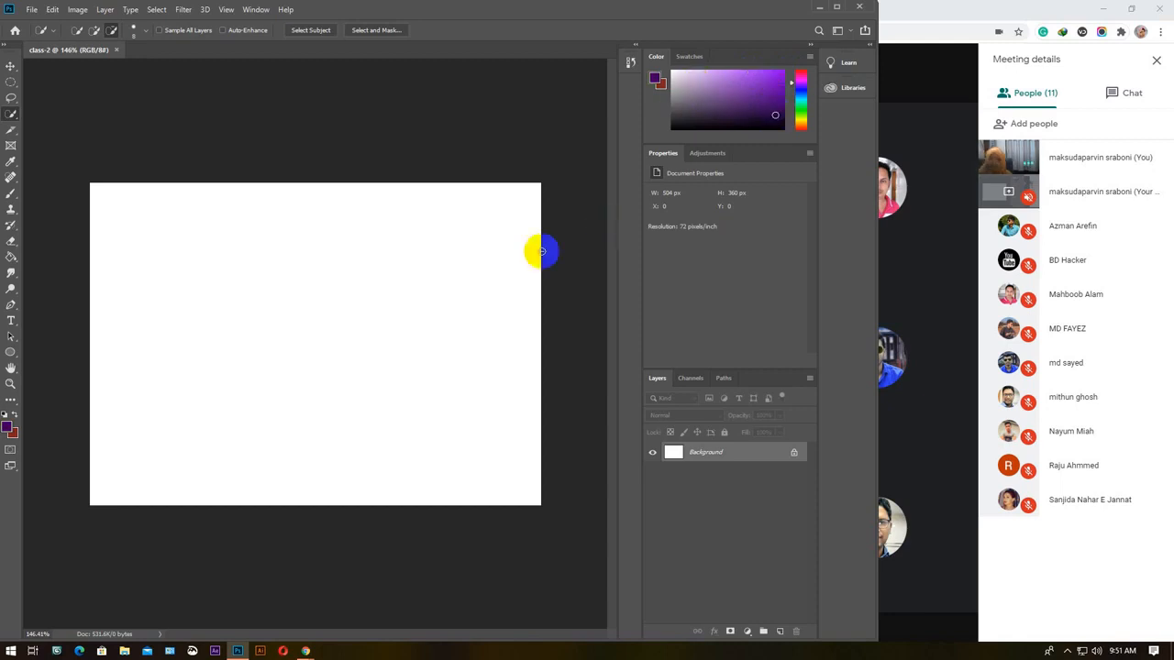
Switch to the Move Tool and maximize the Photoshop window.
{"action": "left_click", "coordinate": [8, 67]}
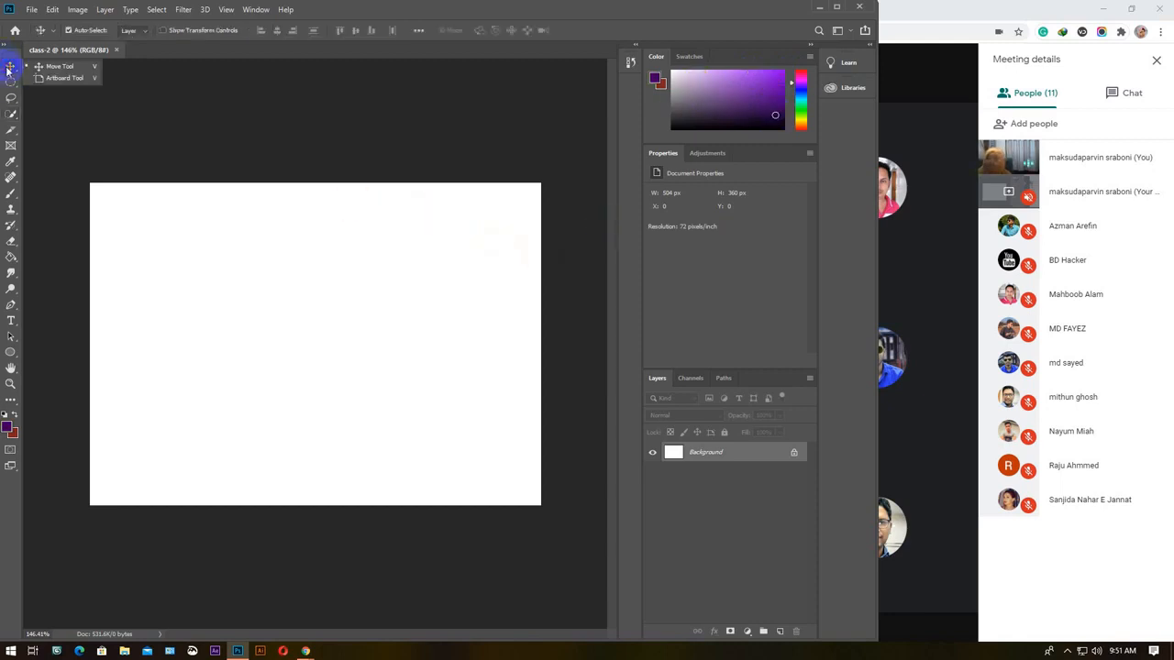
{"action": "left_click", "coordinate": [61, 68]}
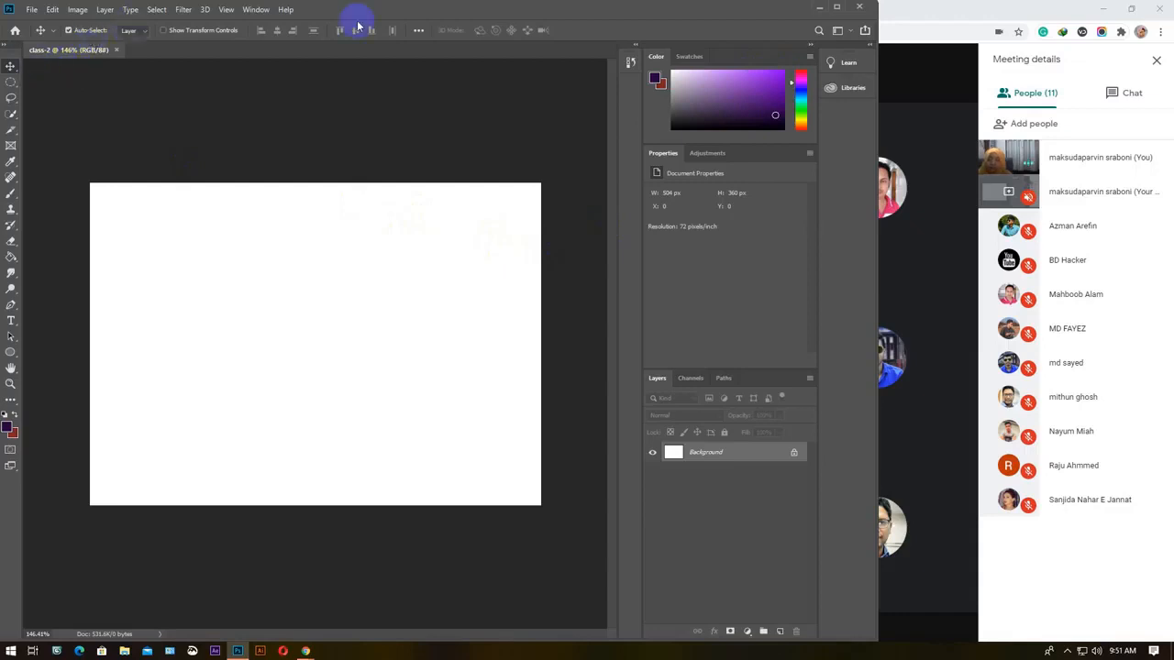
{"action": "left_click", "coordinate": [837, 9]}
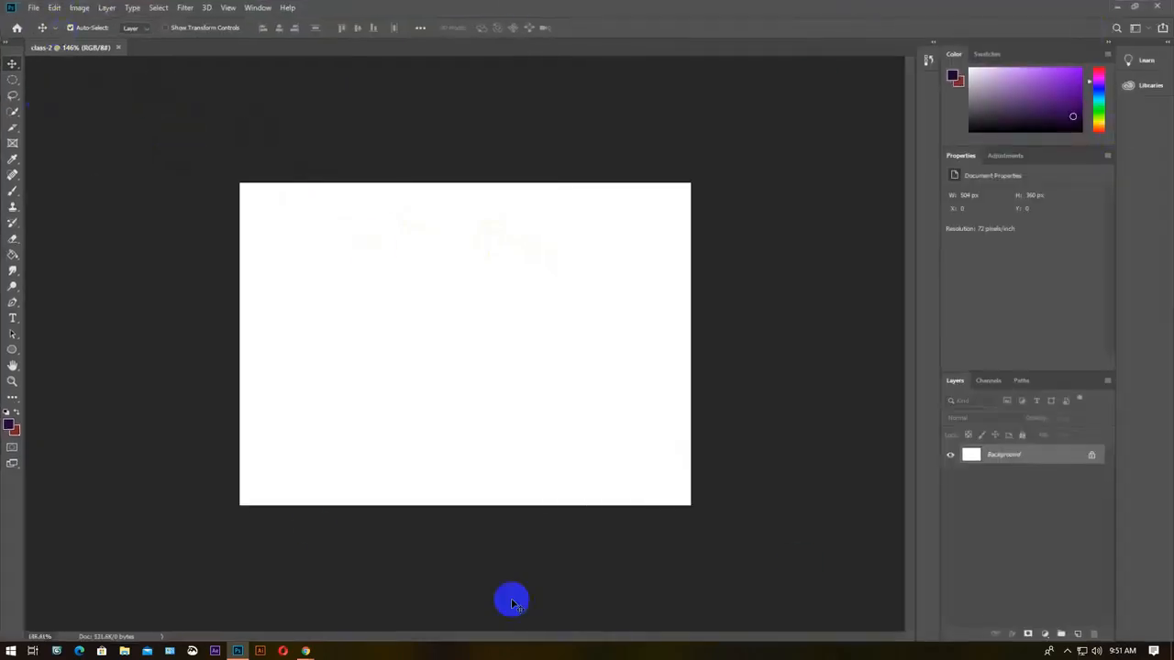
Detach the toolbar and the Color and Layers panels from their docks so they float over the workspace.
{"action": "left_click_drag", "start_coordinate": [16, 46], "coordinate": [122, 156]}
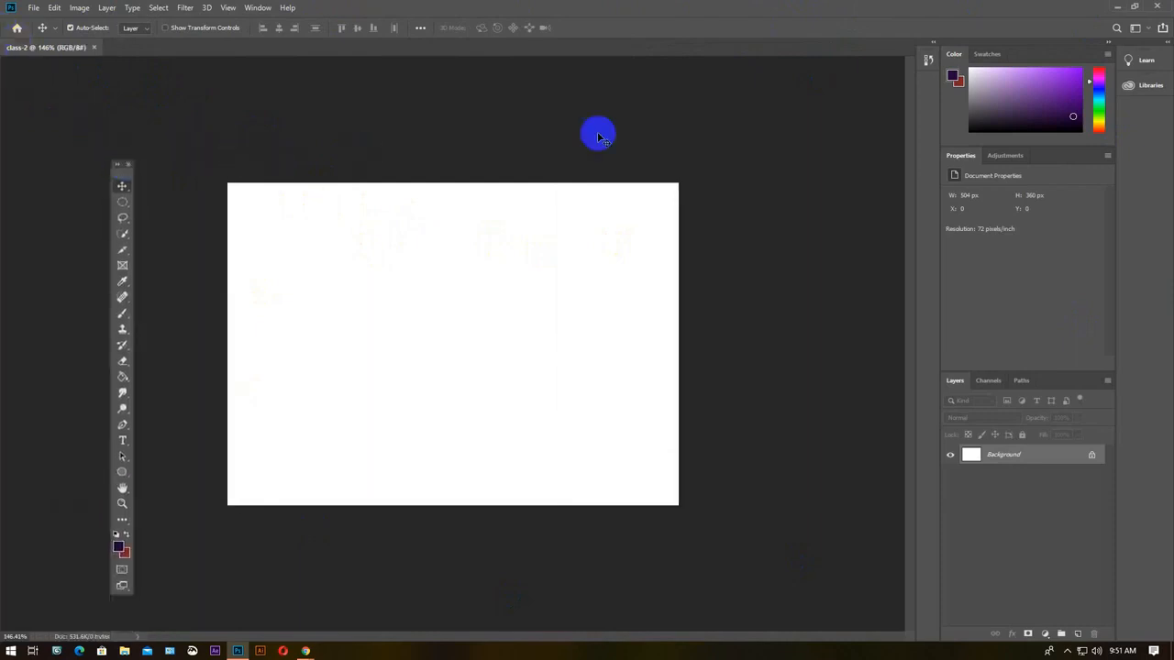
{"action": "left_click_drag", "start_coordinate": [1037, 48], "coordinate": [846, 127]}
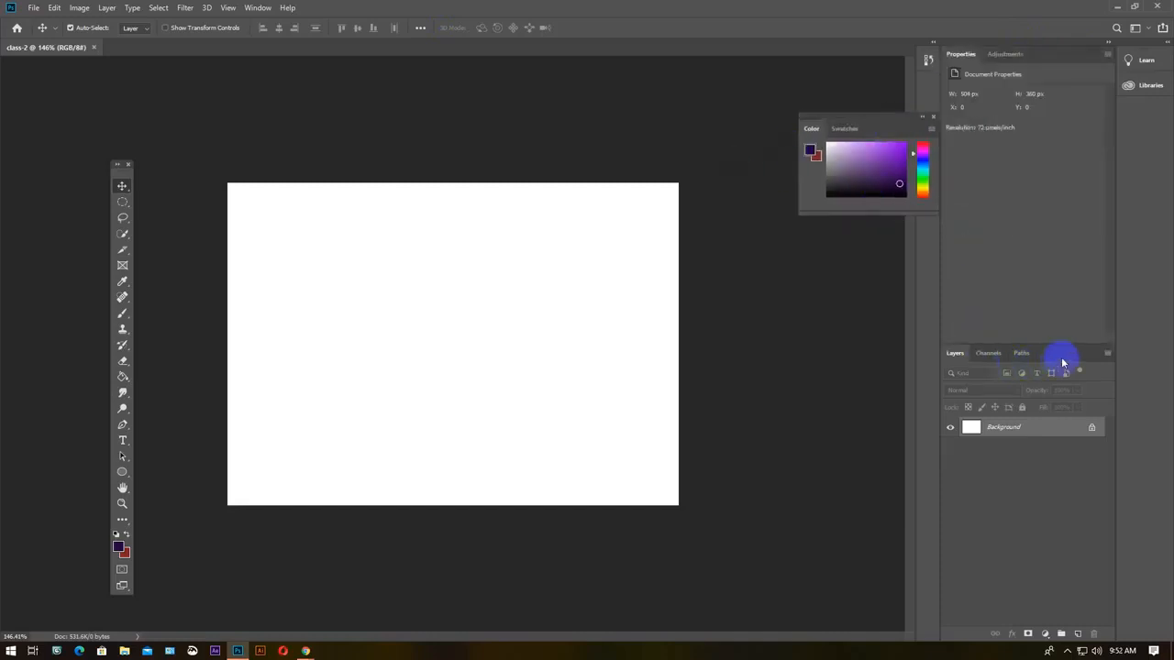
{"action": "left_click_drag", "start_coordinate": [1063, 358], "coordinate": [739, 299]}
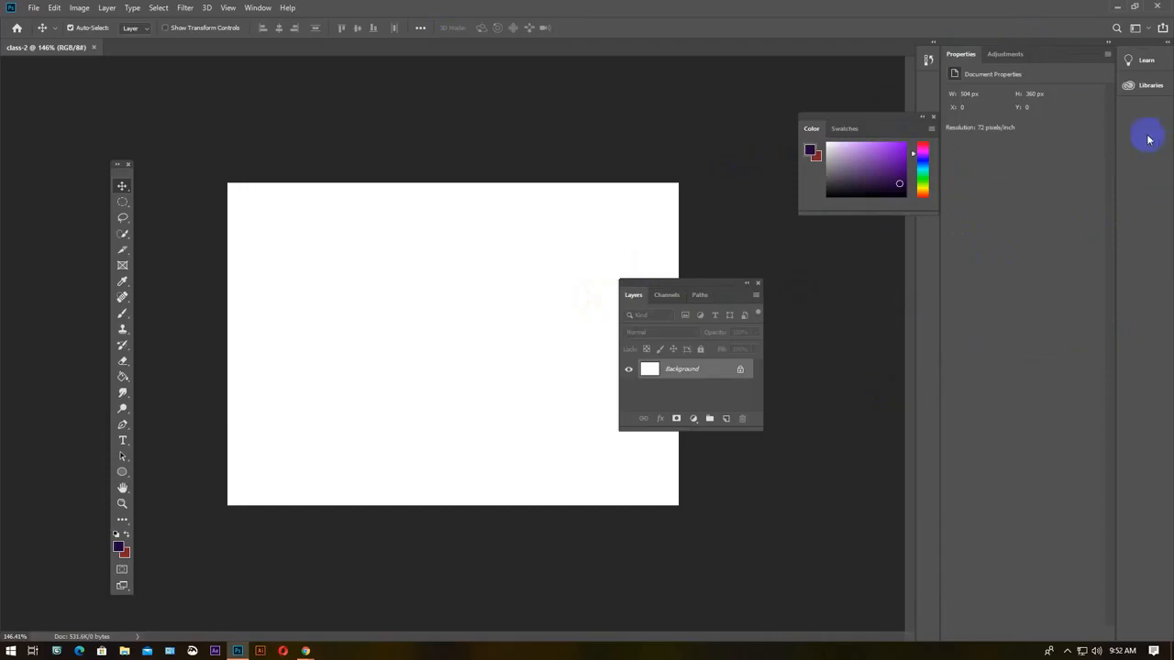
Undock and close the Properties panel, and close the floating toolbar.
{"action": "left_click", "coordinate": [1137, 7]}
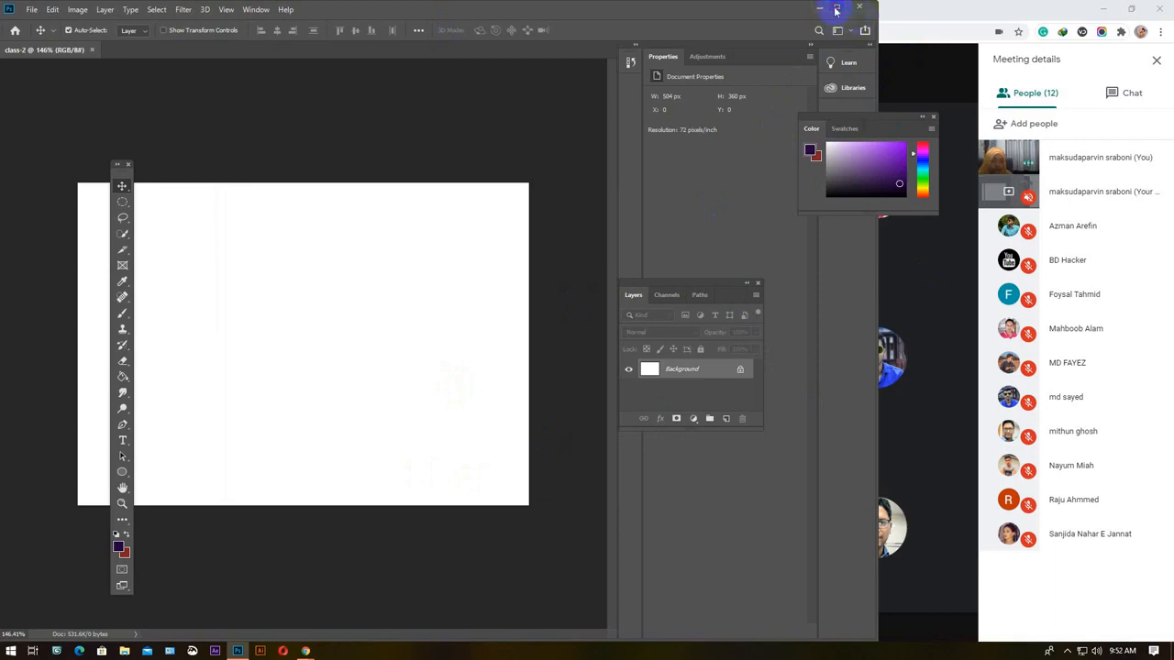
{"action": "left_click", "coordinate": [835, 9]}
{"action": "left_click_drag", "start_coordinate": [1027, 46], "coordinate": [1025, 312]}
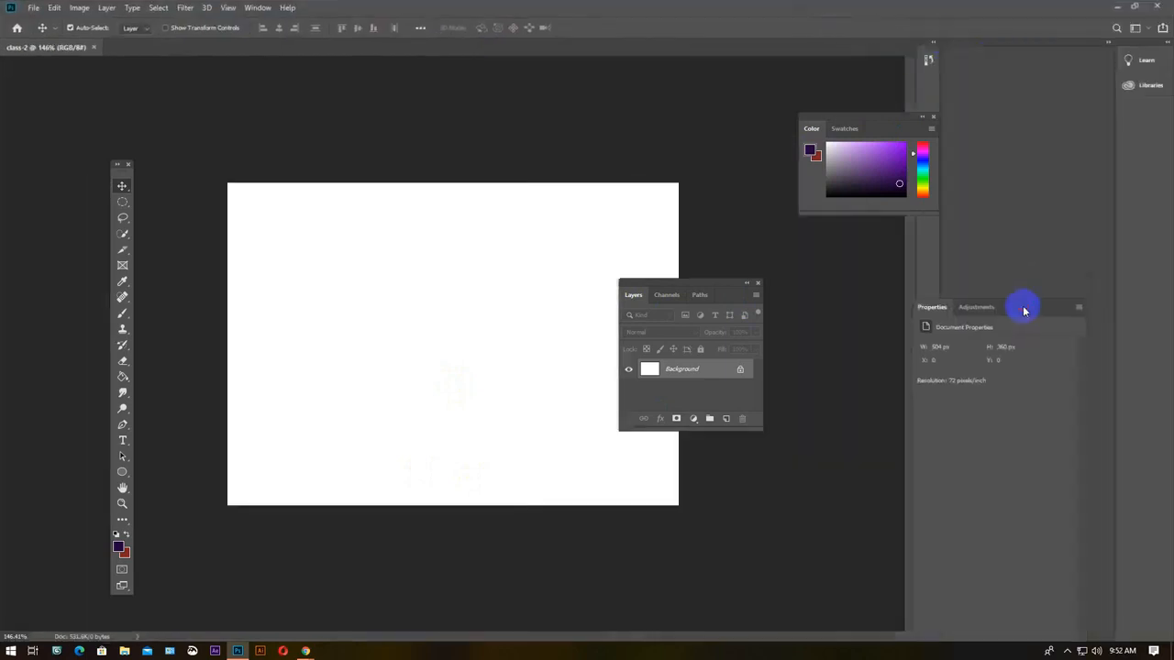
{"action": "left_click", "coordinate": [1083, 297]}
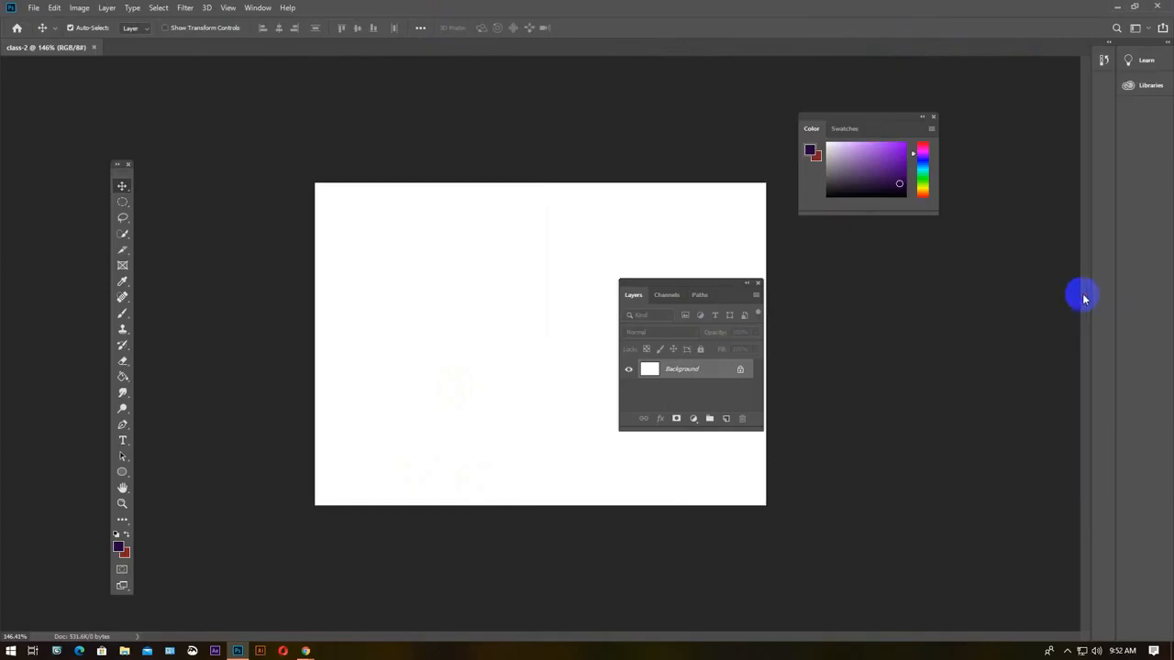
{"action": "left_click", "coordinate": [128, 166]}
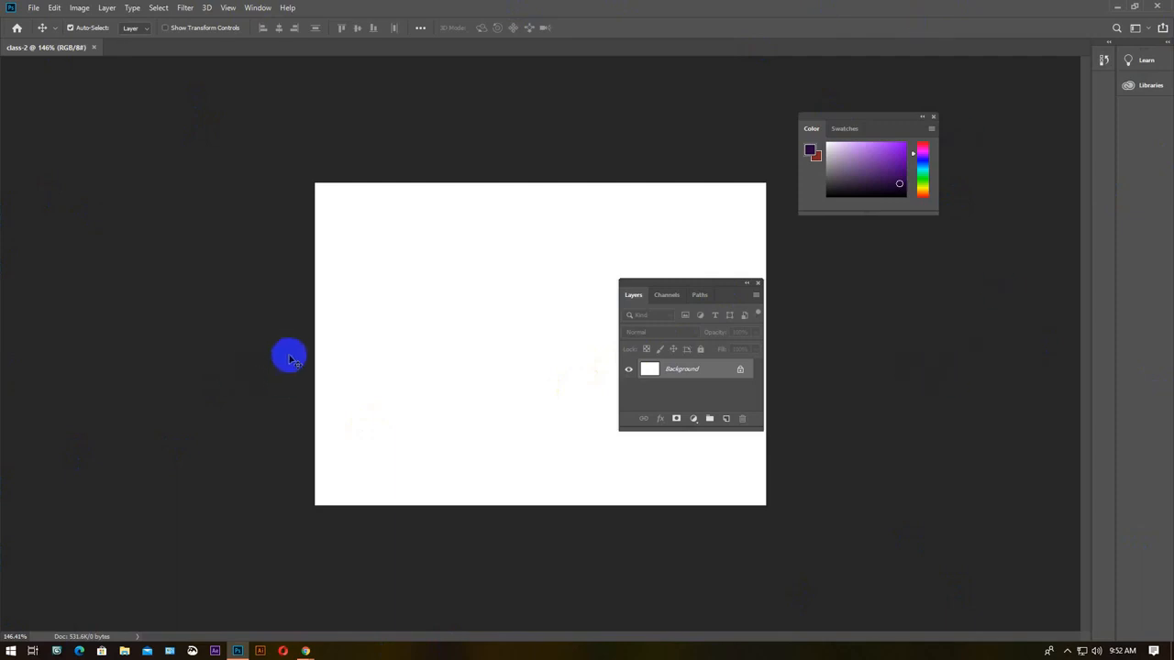
Look through the workspace choices and apply the Essentials (Default) workspace.
{"action": "left_click", "coordinate": [1151, 29]}
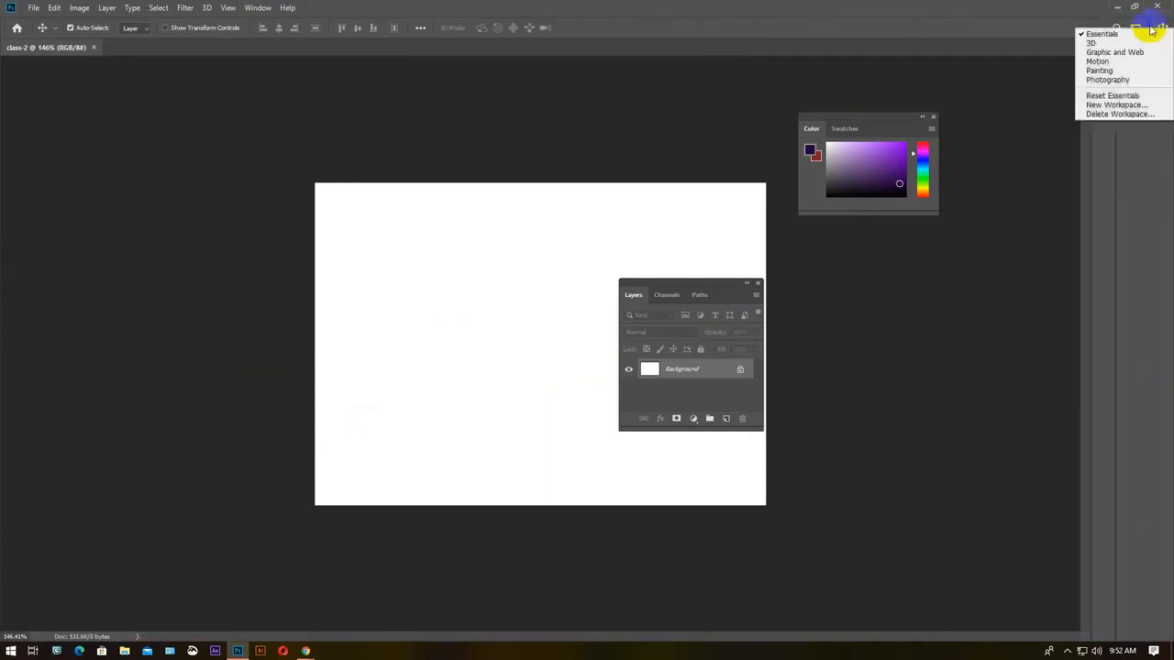
{"action": "left_click", "coordinate": [1151, 27]}
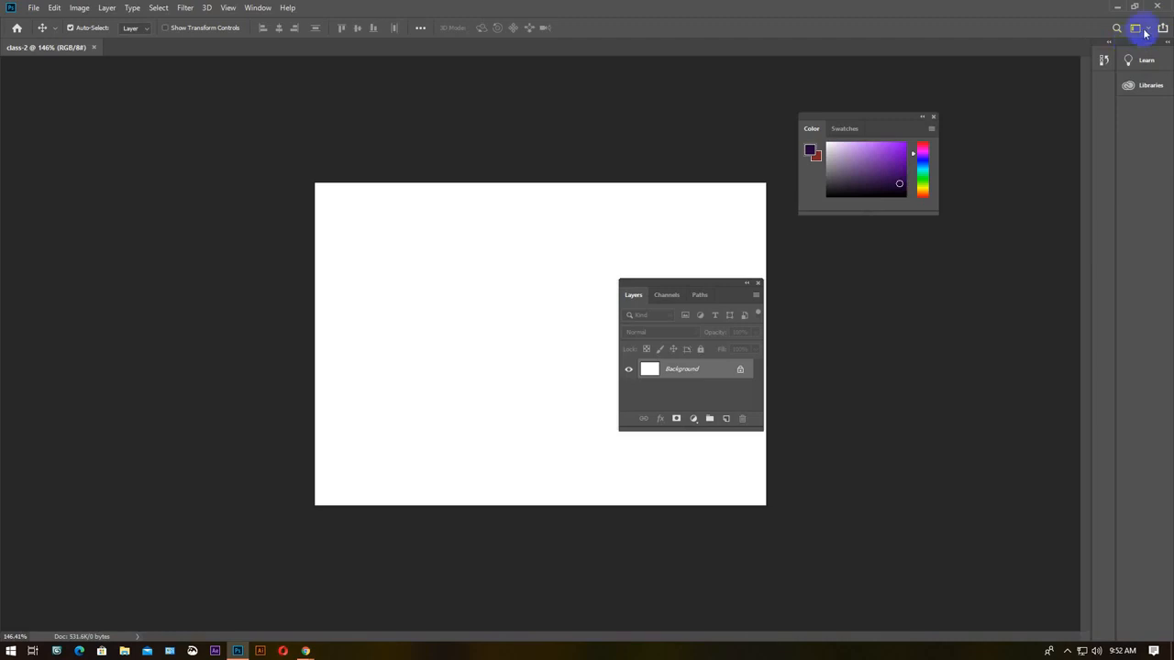
{"action": "left_click", "coordinate": [257, 9]}
{"action": "left_click", "coordinate": [269, 36]}
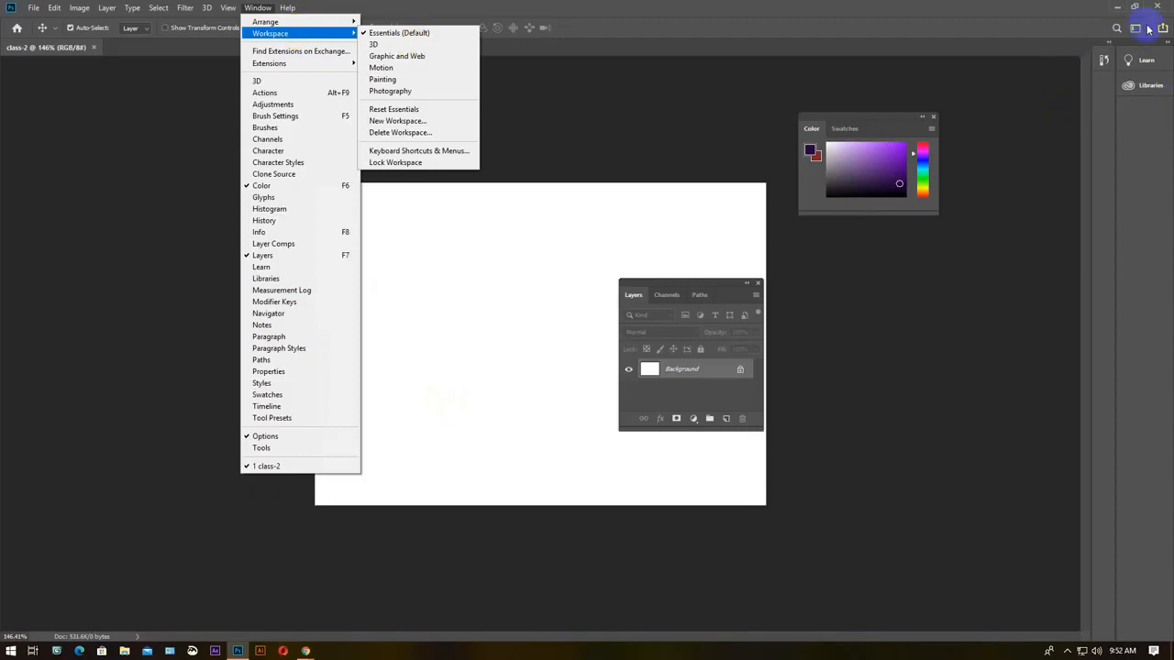
{"action": "left_click", "coordinate": [423, 34]}
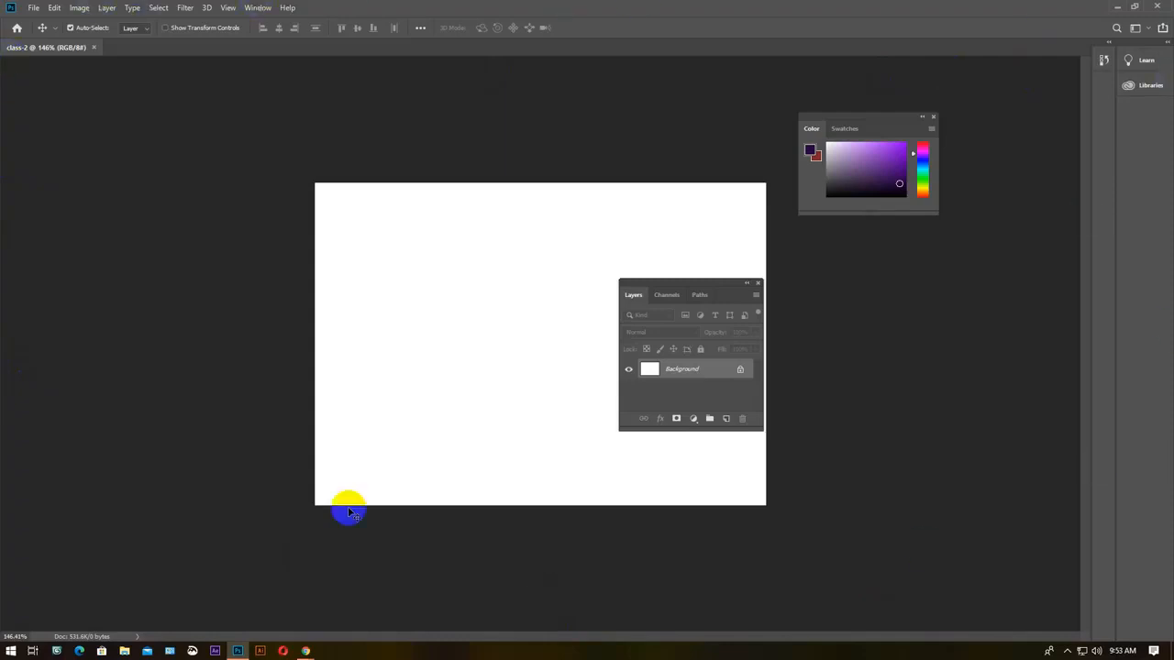
Reset the Essentials workspace to its original layout and collapse the Learn and Libraries panels.
{"action": "left_click", "coordinate": [1146, 27]}
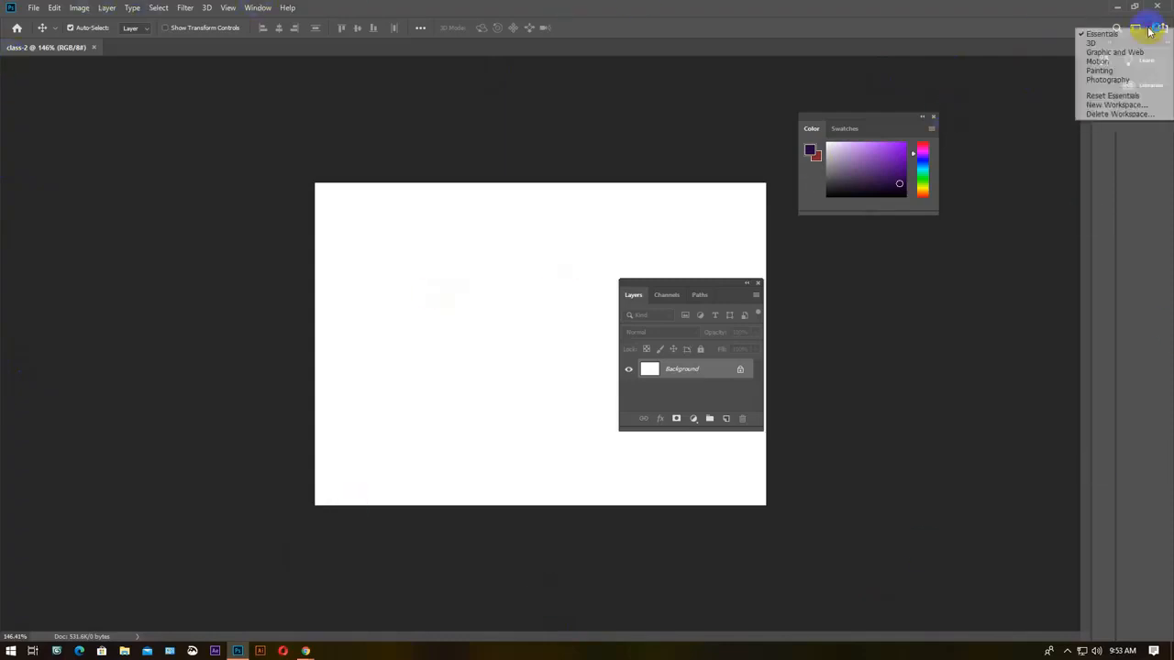
{"action": "left_click", "coordinate": [1150, 97]}
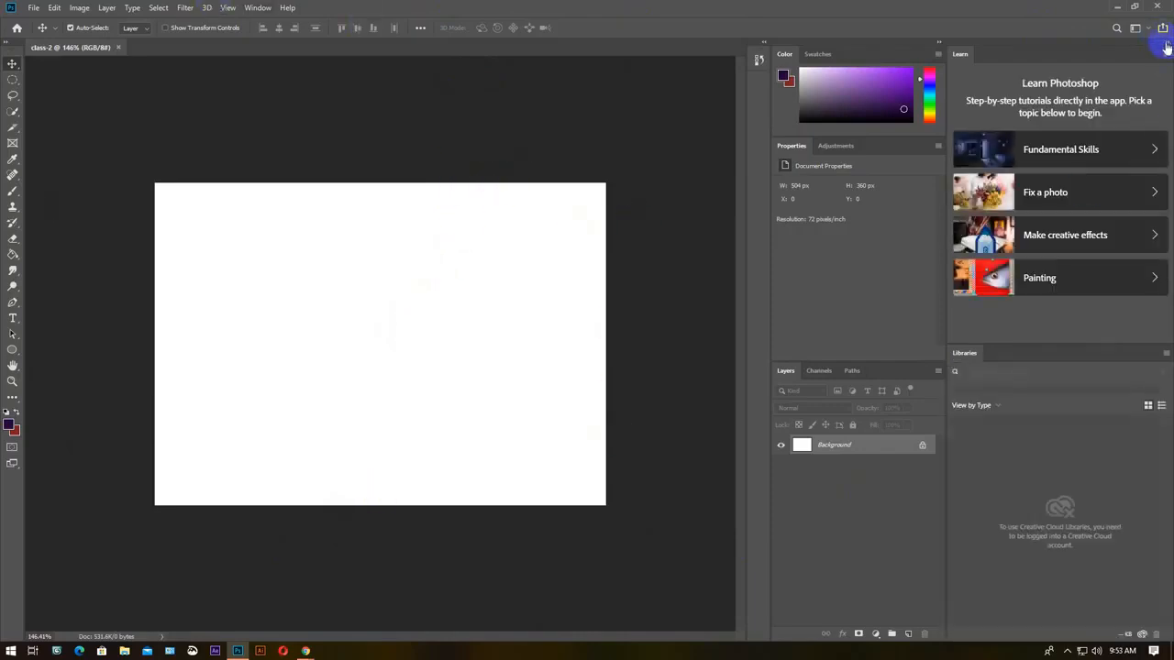
{"action": "left_click", "coordinate": [1166, 44]}
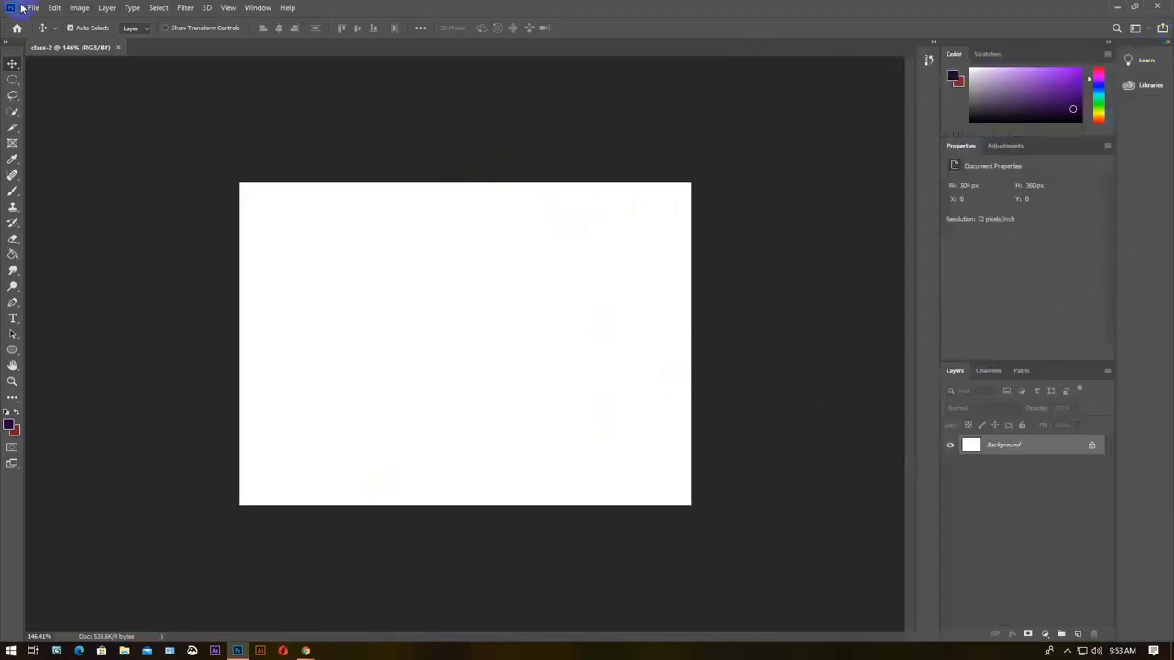
{"action": "left_click", "coordinate": [255, 8]}
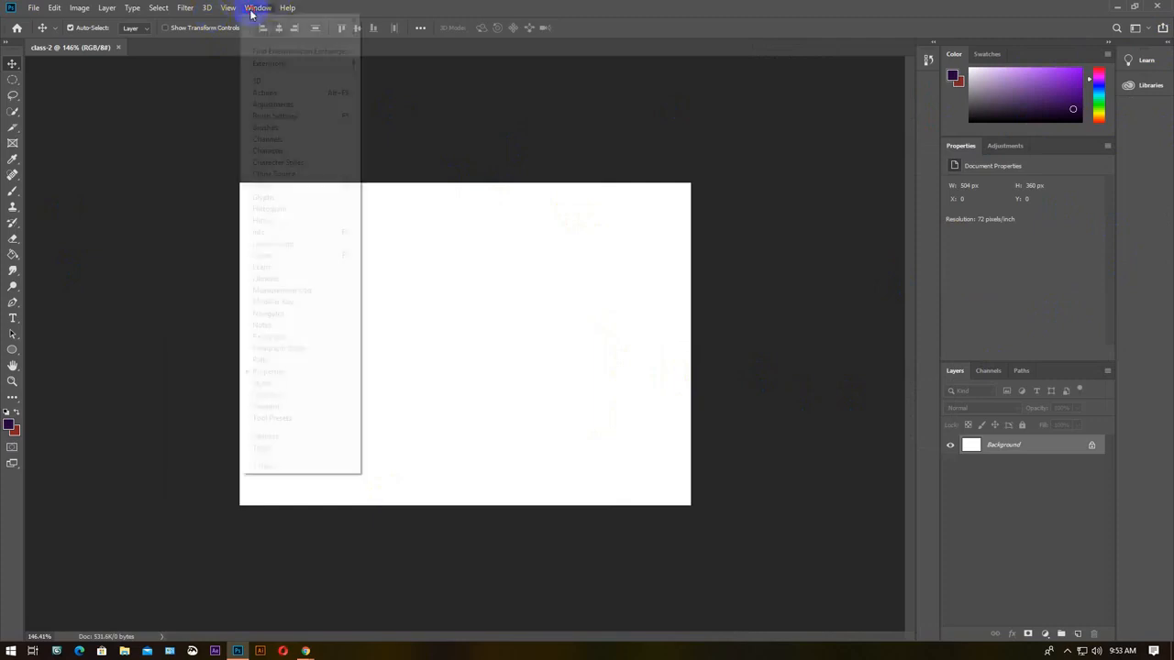
{"action": "mouse_move", "coordinate": [284, 33]}
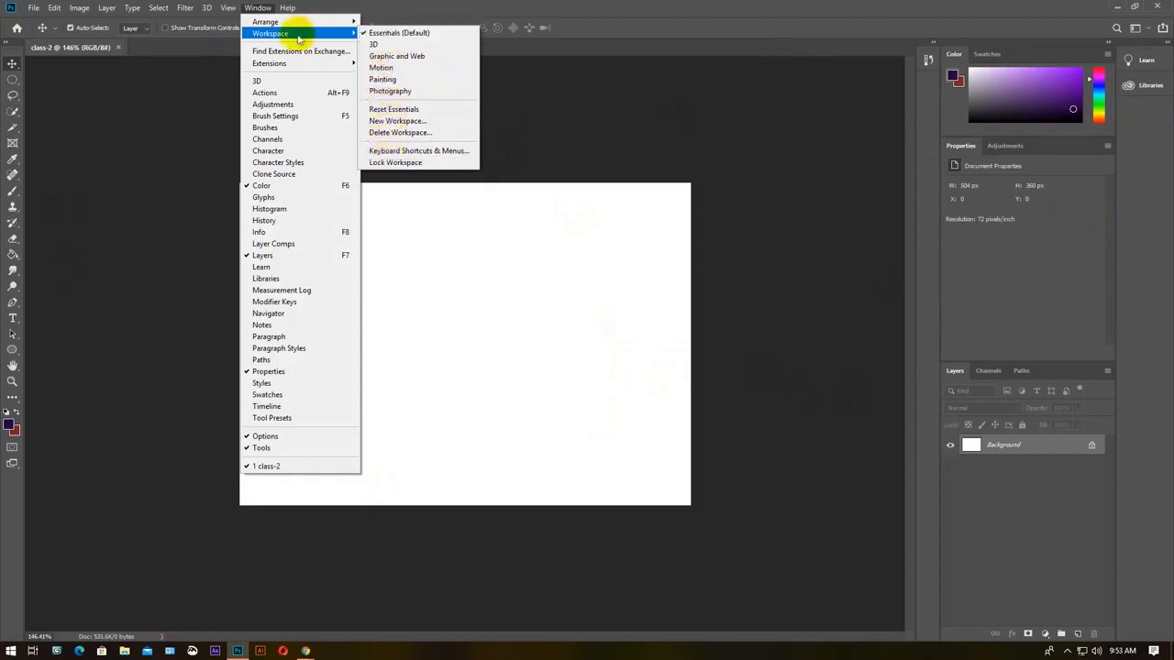
{"action": "left_click", "coordinate": [656, 153]}
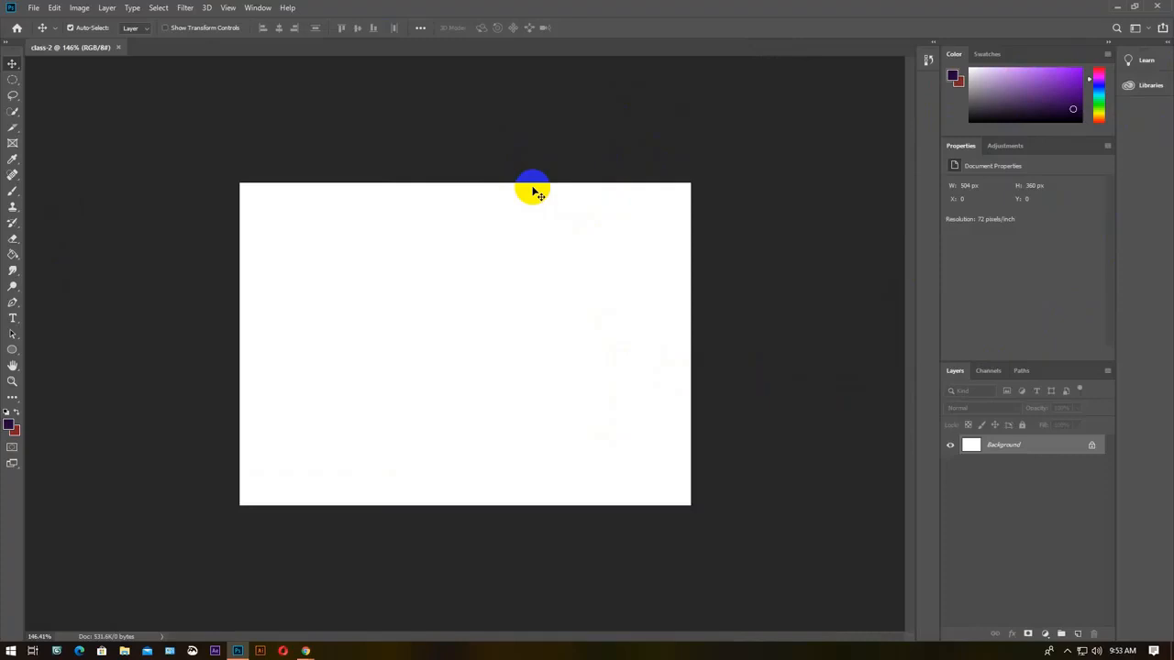
{"action": "left_click", "coordinate": [1137, 8]}
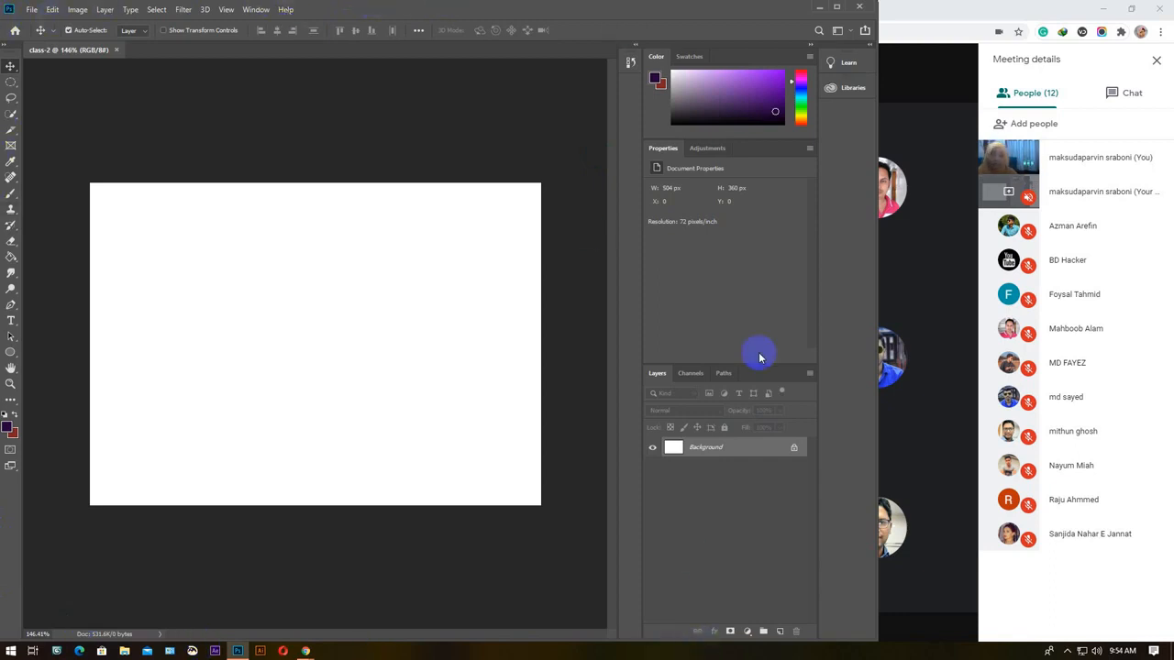
{"action": "left_click", "coordinate": [837, 8]}
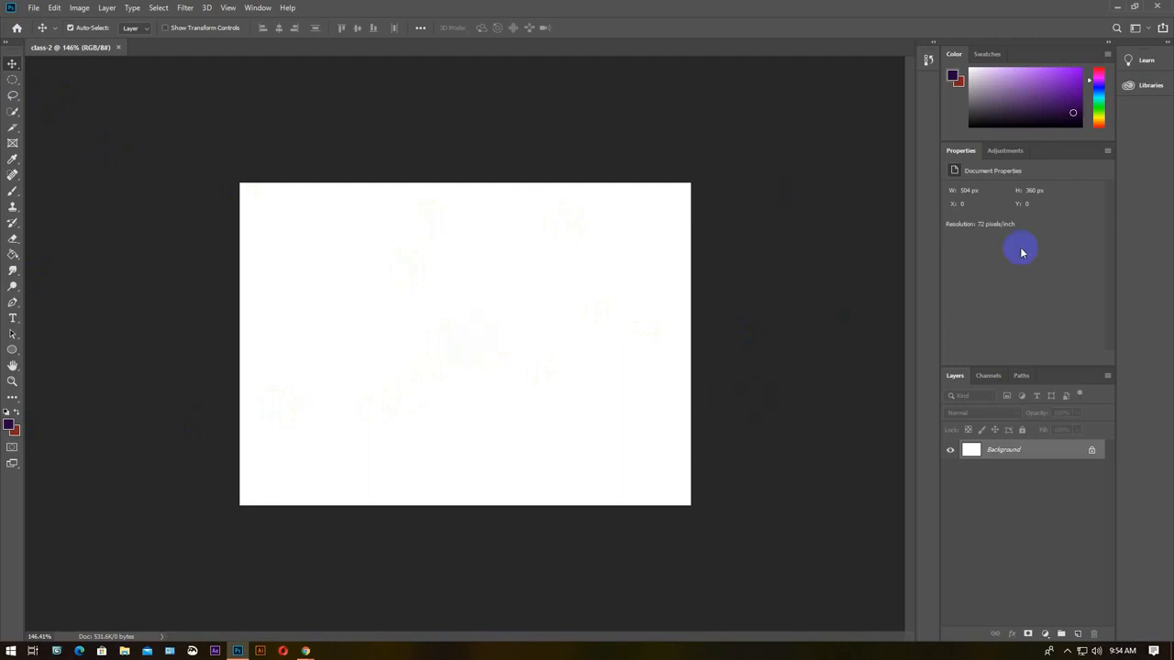
Switch to the Photography workspace and show its Adjustments panel.
{"action": "left_click", "coordinate": [1150, 29]}
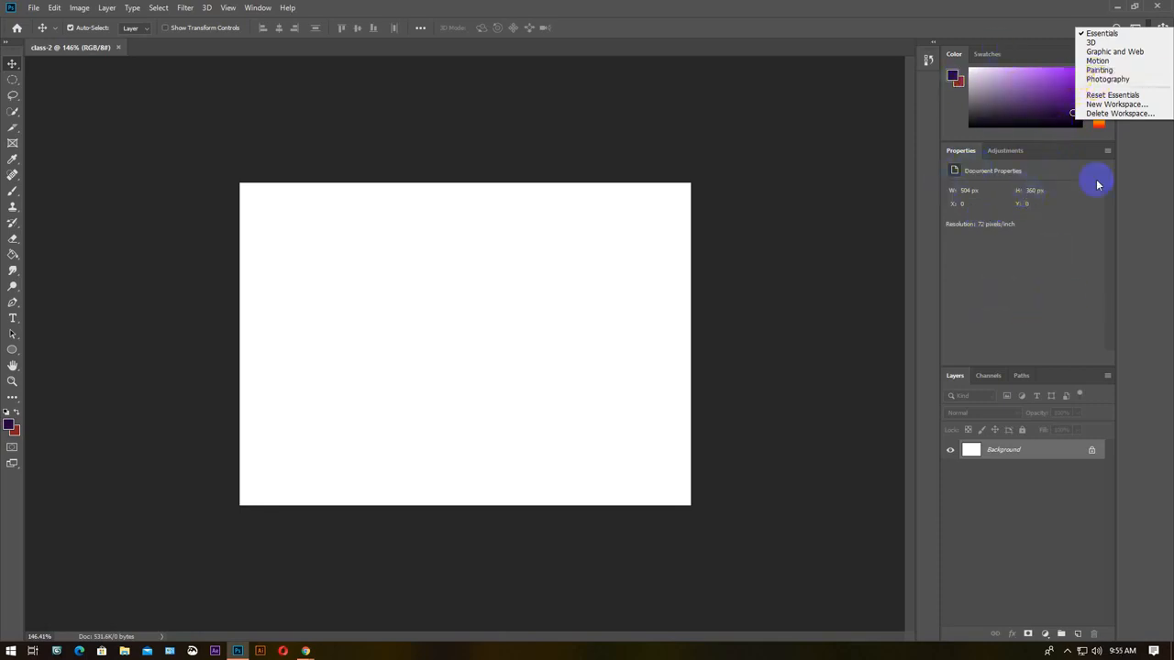
{"action": "left_click", "coordinate": [1111, 79]}
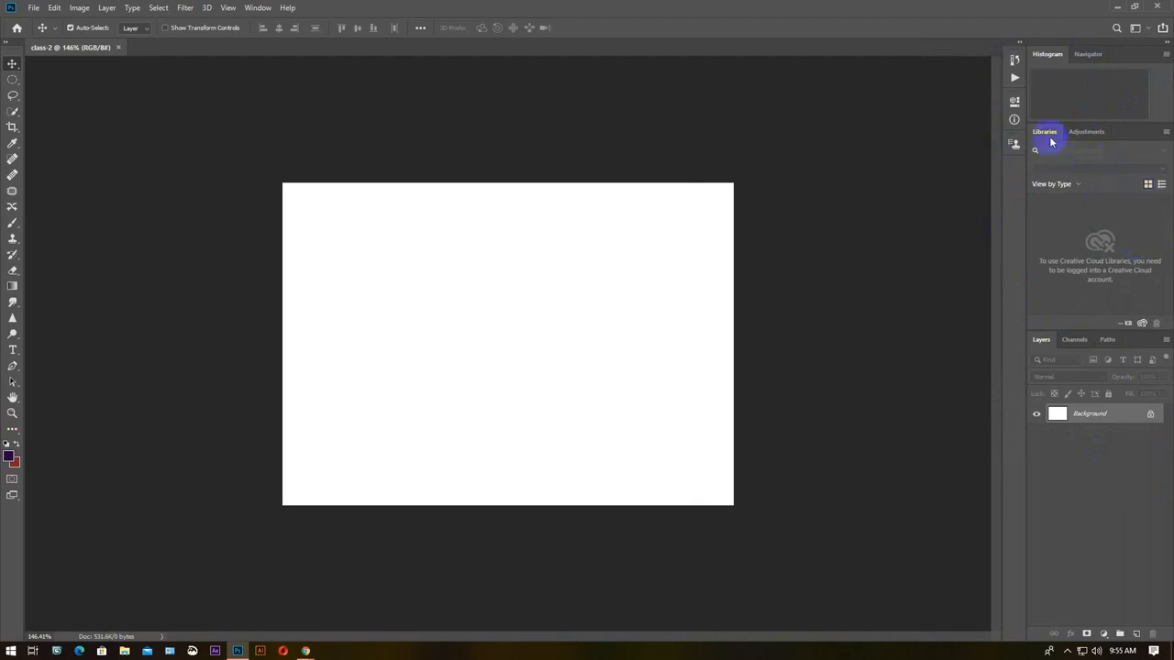
{"action": "left_click", "coordinate": [1086, 131]}
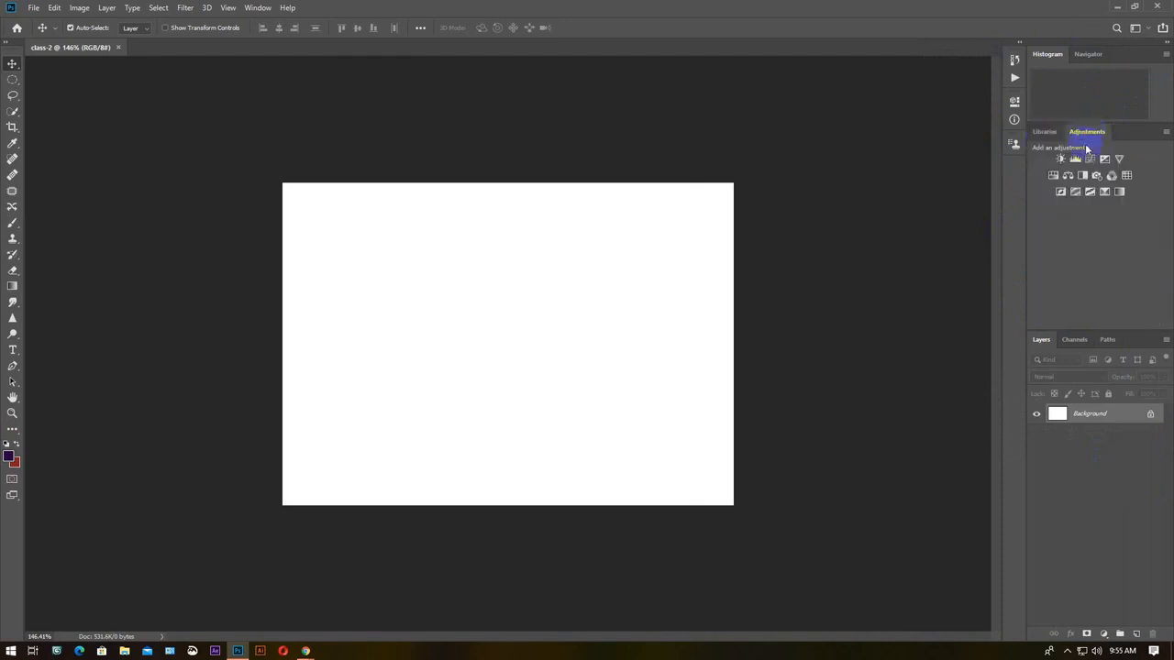
Apply the Painting workspace and return to the Essentials workspace.
{"action": "left_click", "coordinate": [1145, 29]}
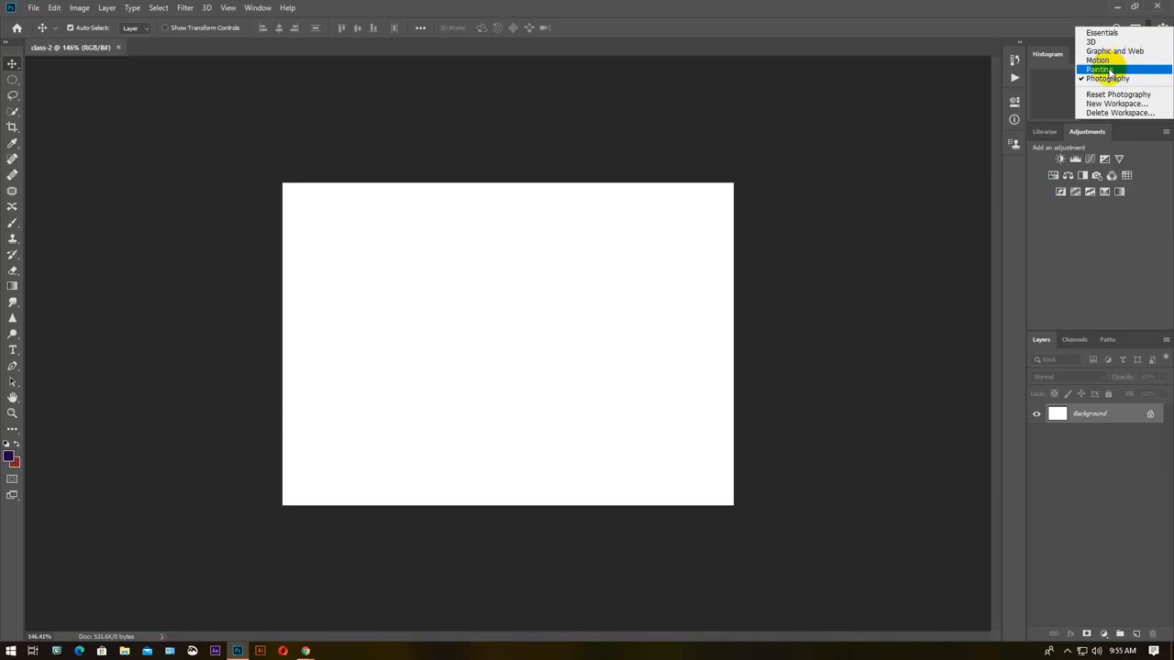
{"action": "left_click", "coordinate": [1108, 71]}
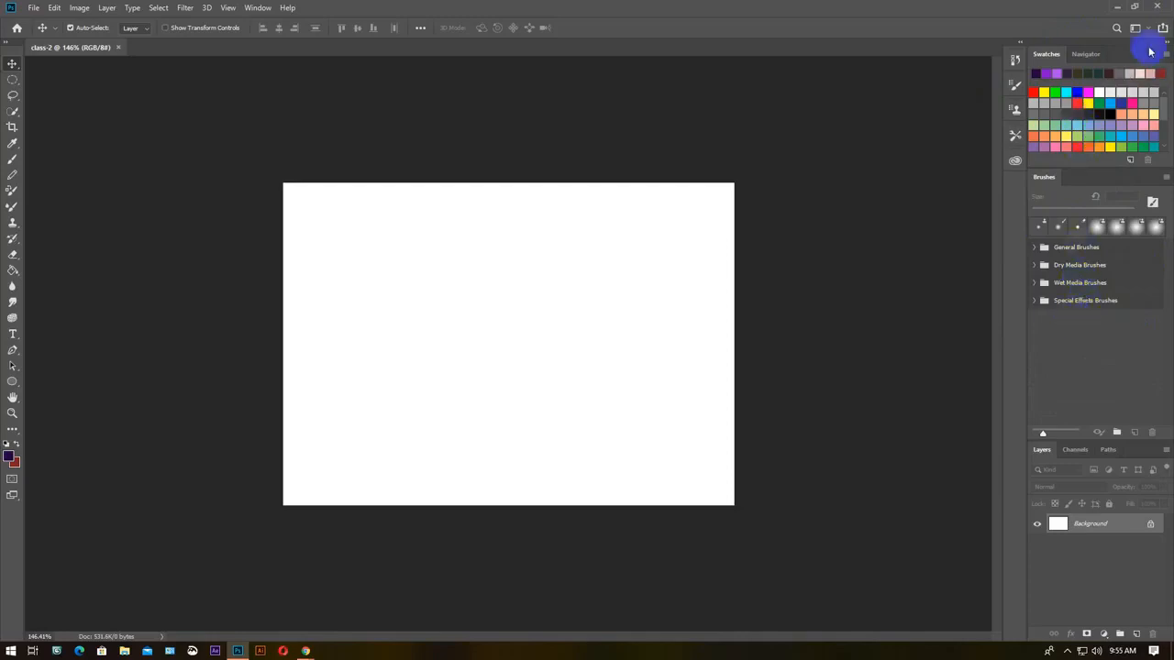
{"action": "left_click", "coordinate": [1135, 27]}
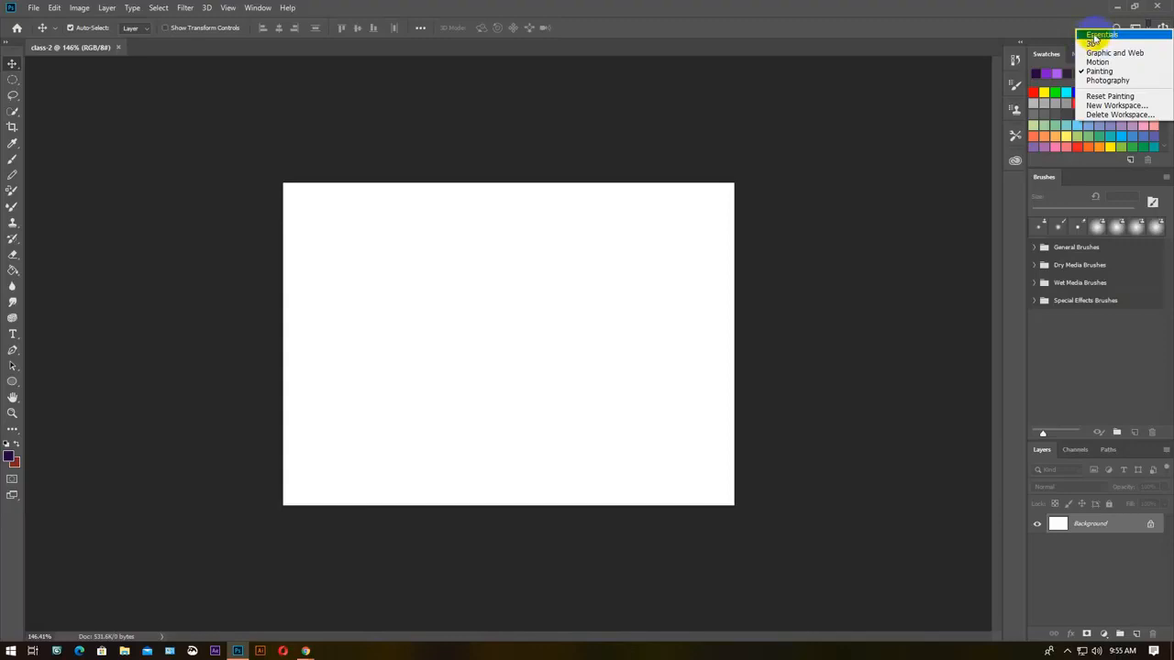
{"action": "left_click", "coordinate": [1094, 35]}
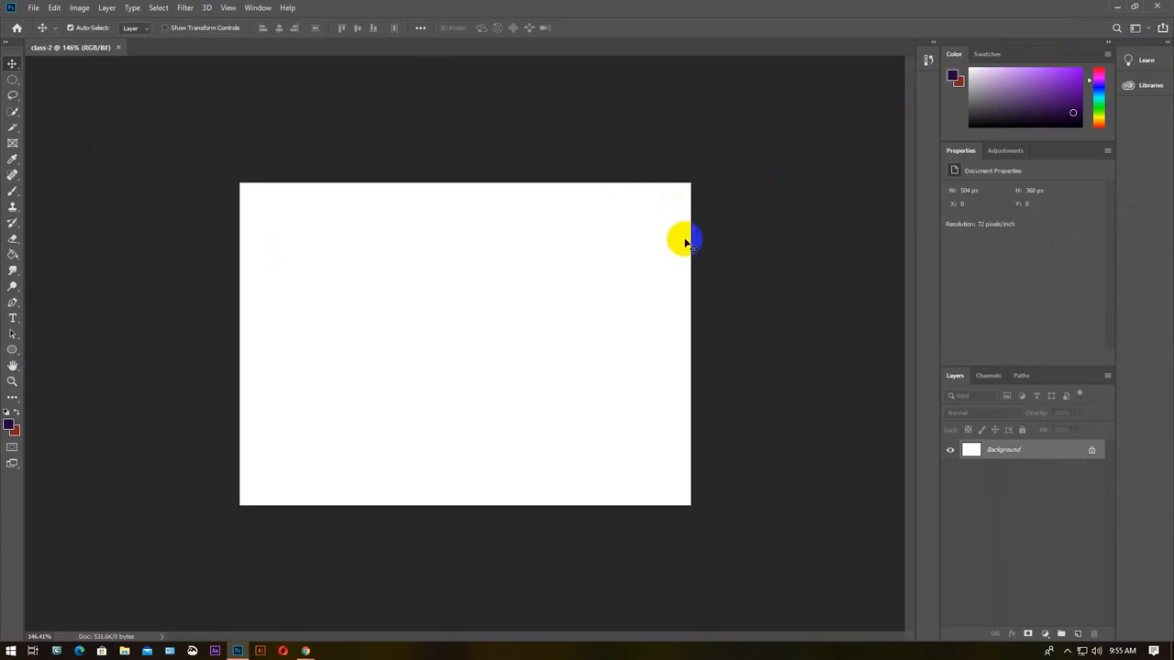
Restore the program window to a smaller size and add ten empty layers above the Background layer.
{"action": "left_click", "coordinate": [1134, 6]}
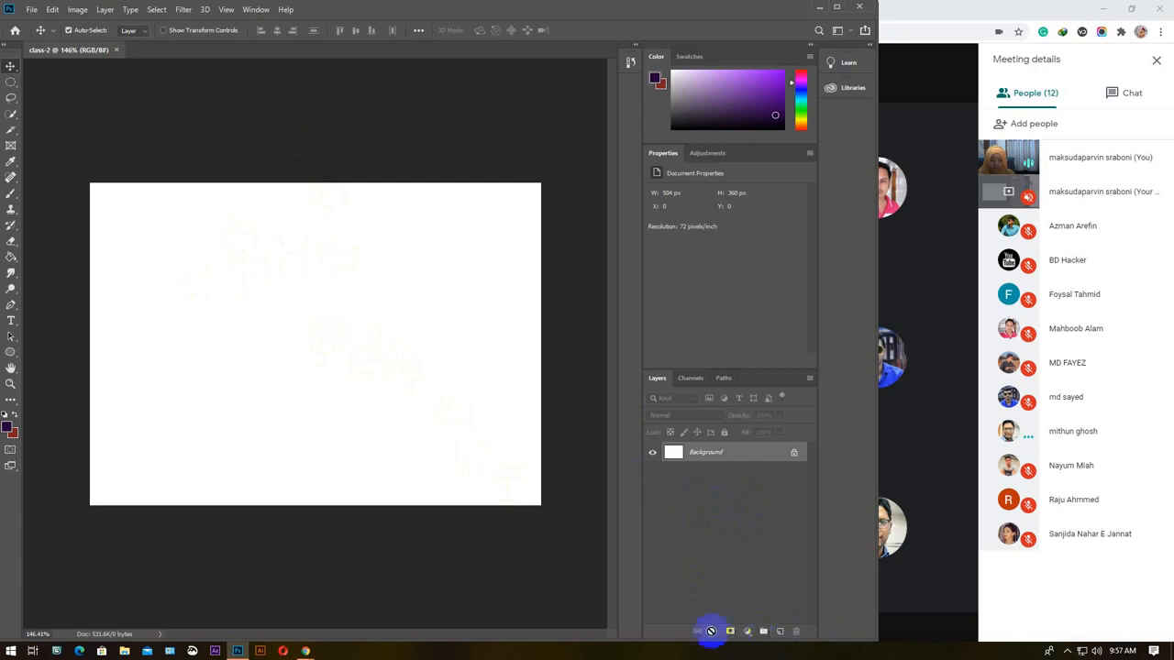
{"action": "left_click", "coordinate": [780, 633]}
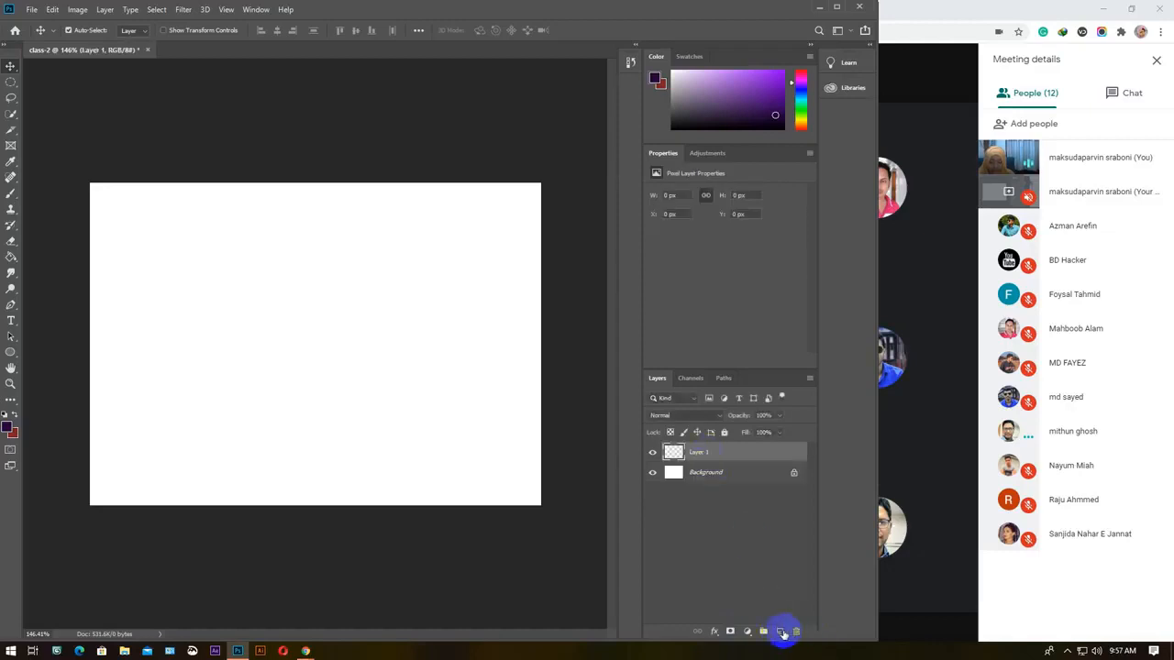
{"action": "left_click", "coordinate": [780, 632]}
{"action": "left_click", "coordinate": [780, 632]}
{"action": "left_click", "coordinate": [780, 632]}
{"action": "left_click", "coordinate": [781, 632]}
{"action": "left_click", "coordinate": [780, 632]}
{"action": "left_click", "coordinate": [780, 632]}
{"action": "left_click", "coordinate": [780, 632]}
{"action": "left_click", "coordinate": [781, 632]}
{"action": "left_click", "coordinate": [780, 632]}
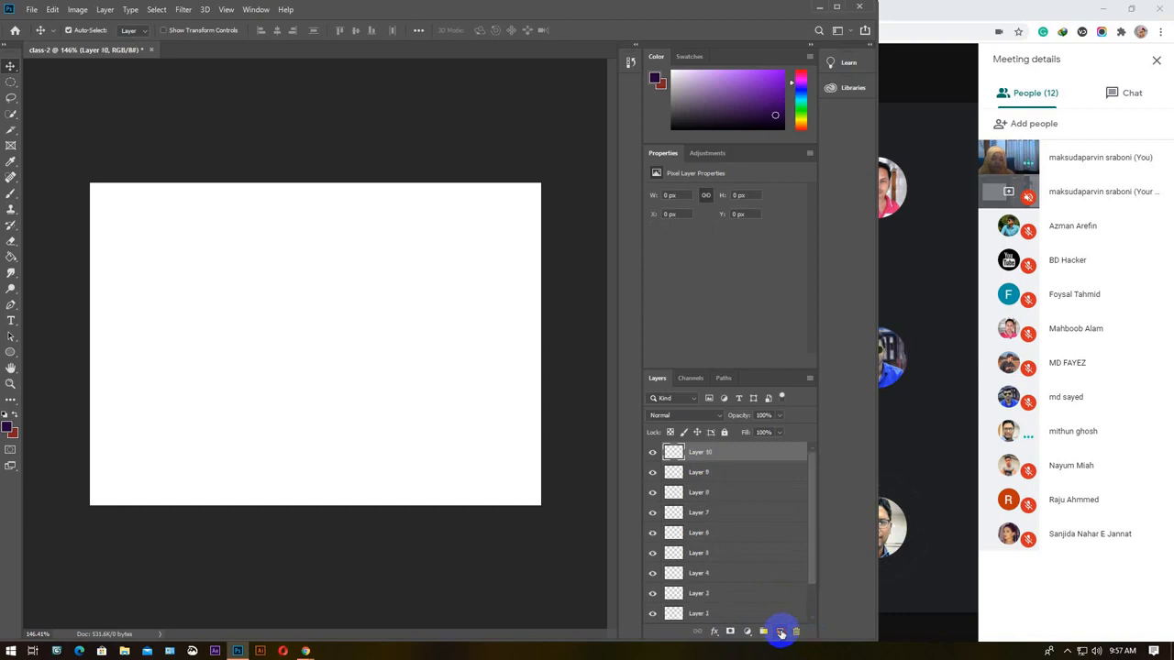
Delete all ten added layers so that only the Background layer is left.
{"action": "key", "text": "Delete"}
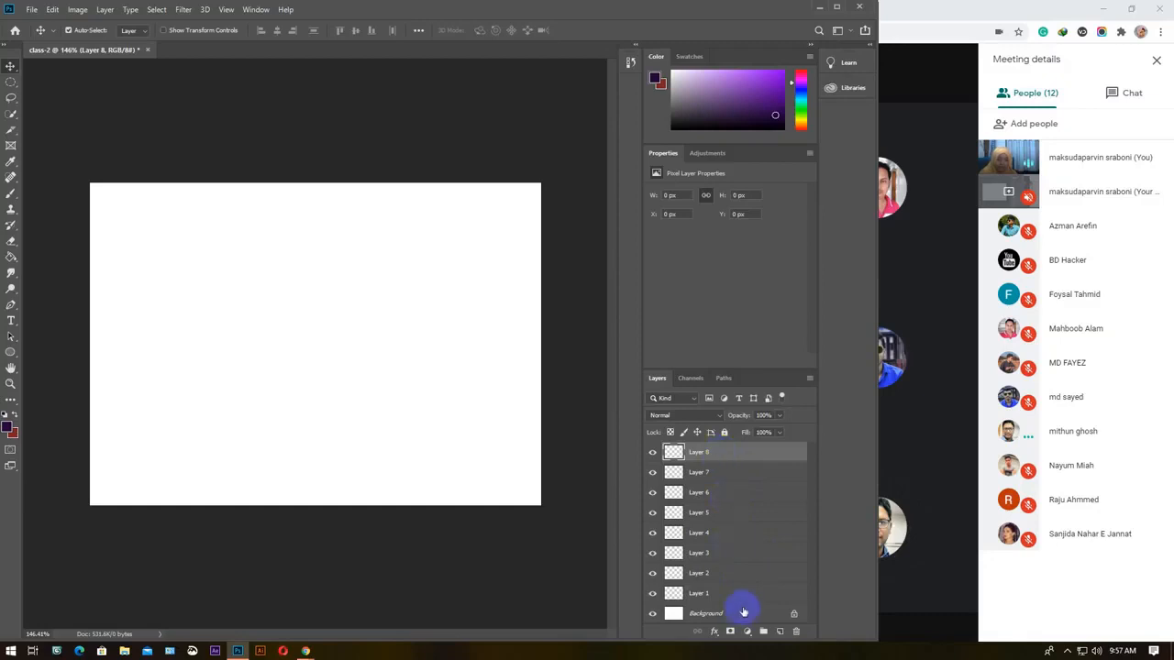
{"action": "left_click", "coordinate": [796, 632]}
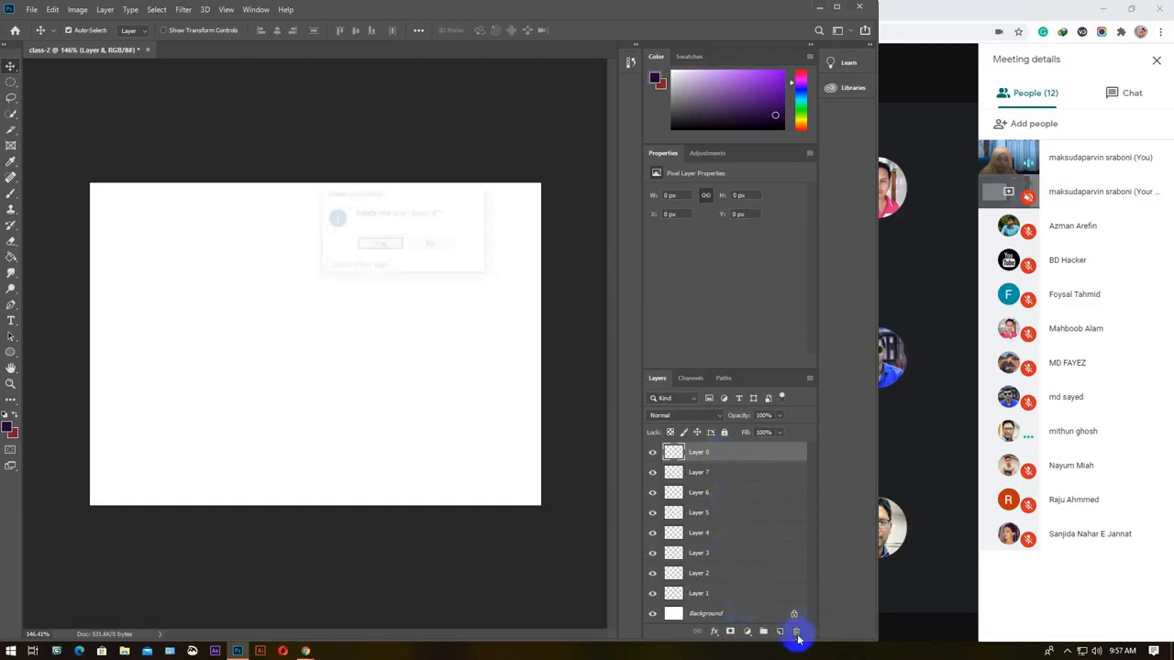
{"action": "left_click", "coordinate": [379, 243]}
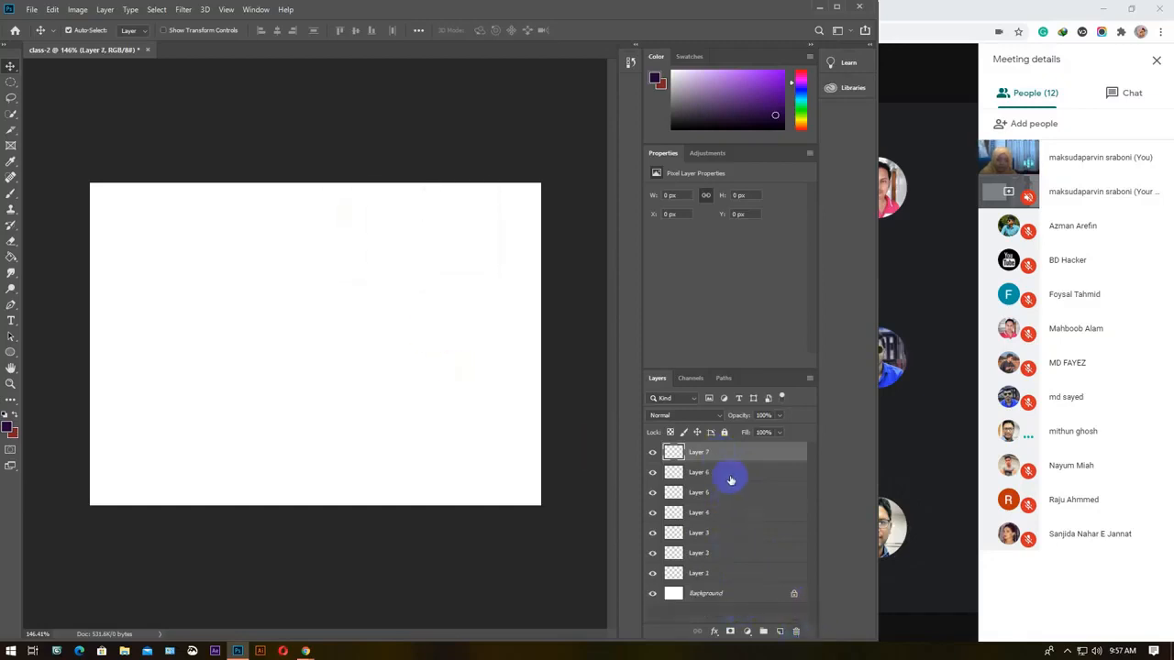
{"action": "key", "text": "Delete"}
{"action": "key", "text": "Delete"}
{"action": "key", "text": "Delete"}
{"action": "key", "text": "Delete"}
{"action": "key", "text": "Delete"}
{"action": "key", "text": "Delete"}
{"action": "key", "text": "Delete"}
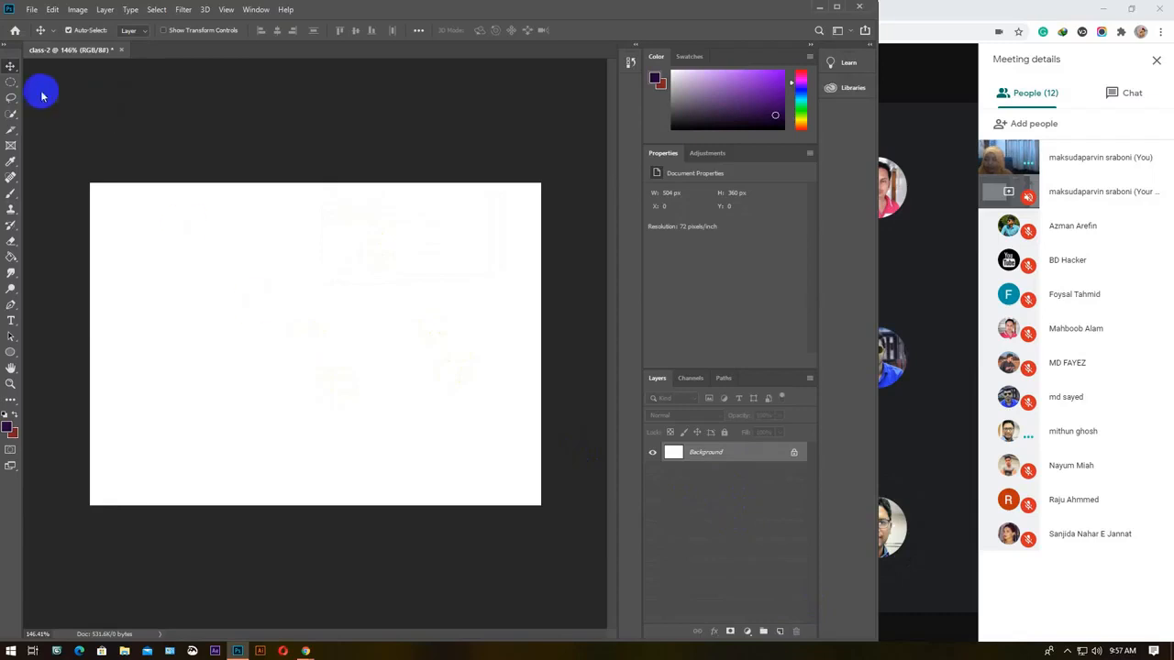
Choose the Elliptical Marquee tool and draw several trial selections on the canvas, from narrow and tall to wide ovals.
{"action": "left_click", "coordinate": [9, 83]}
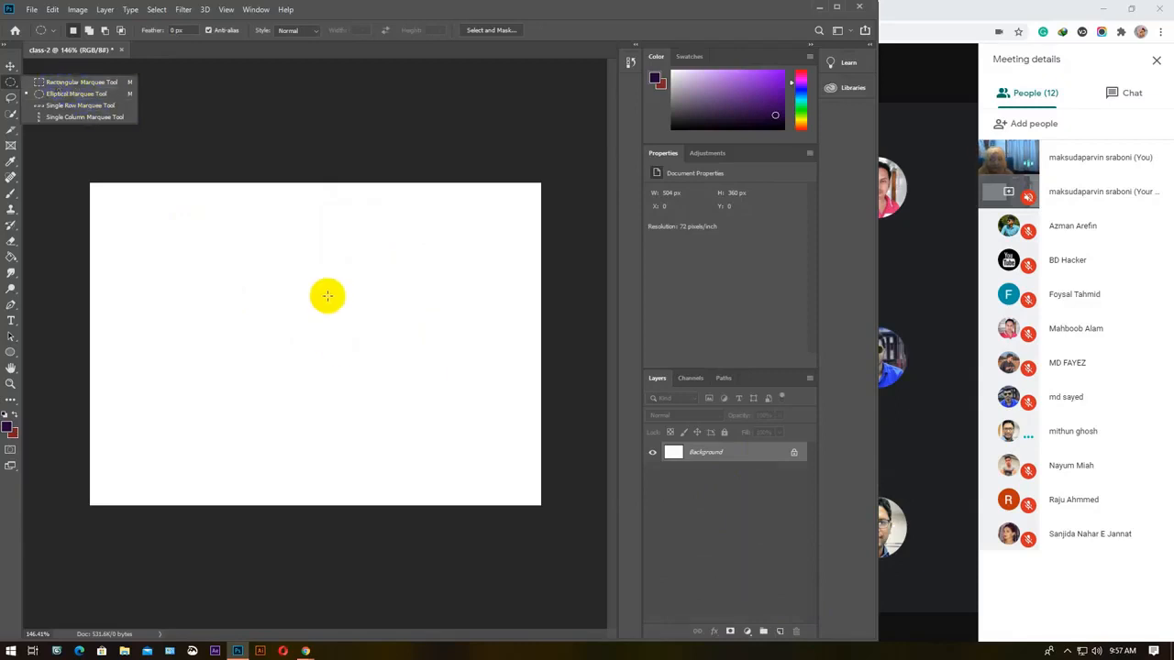
{"action": "left_click", "coordinate": [74, 83]}
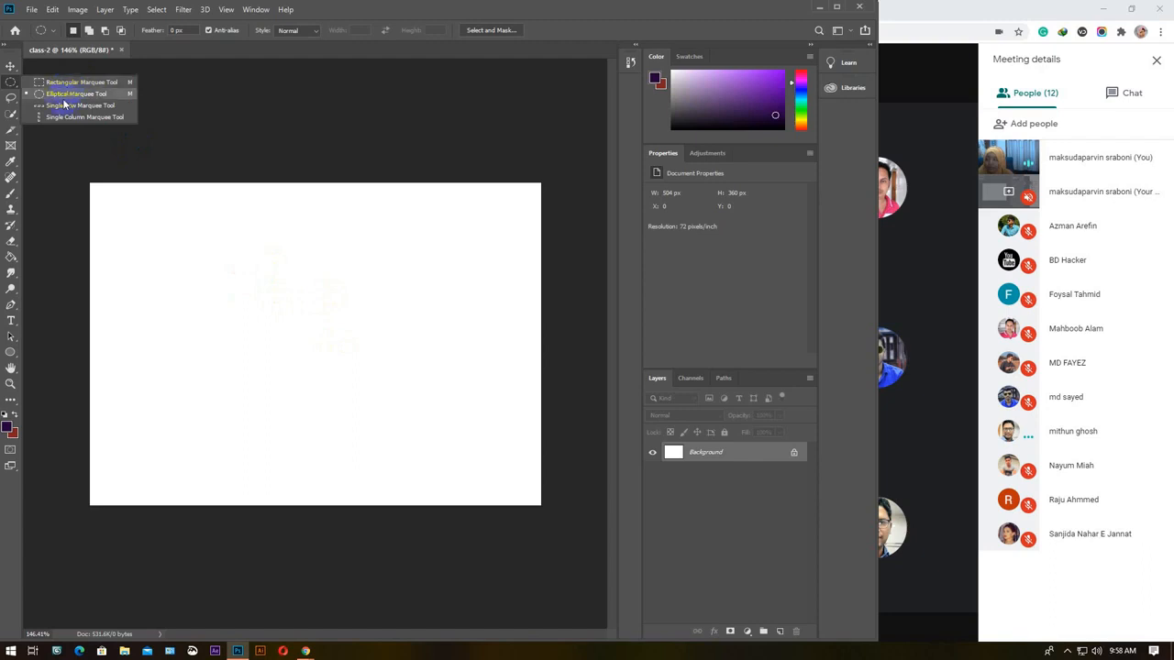
{"action": "left_click", "coordinate": [64, 95]}
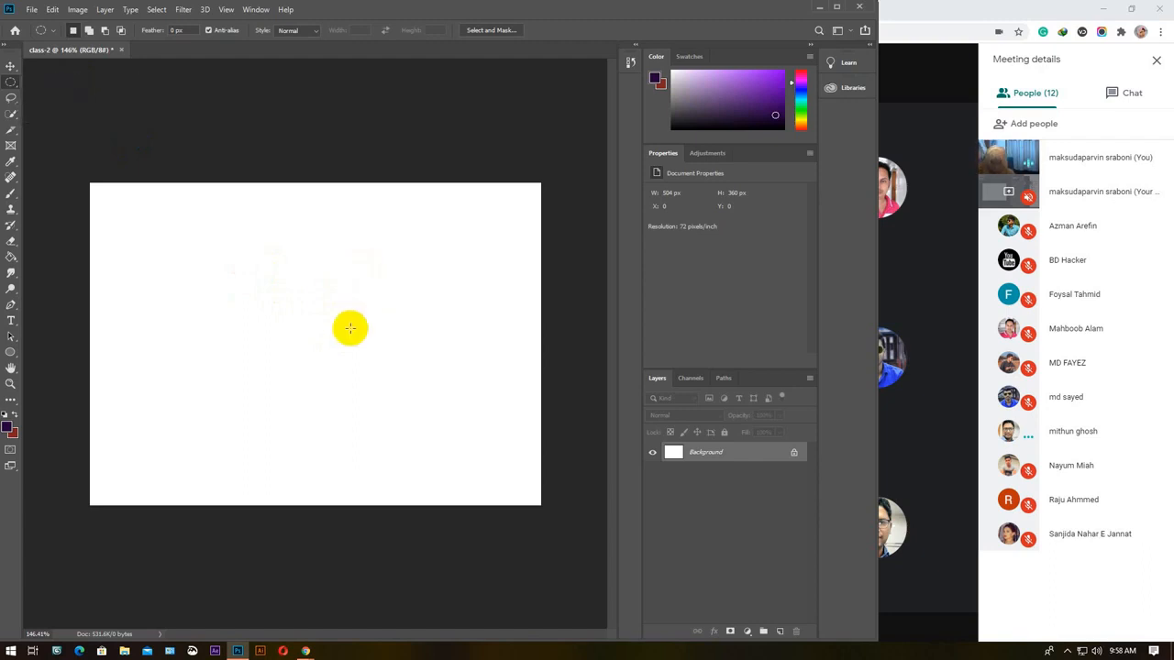
{"action": "left_click_drag", "start_coordinate": [196, 218], "coordinate": [237, 446]}
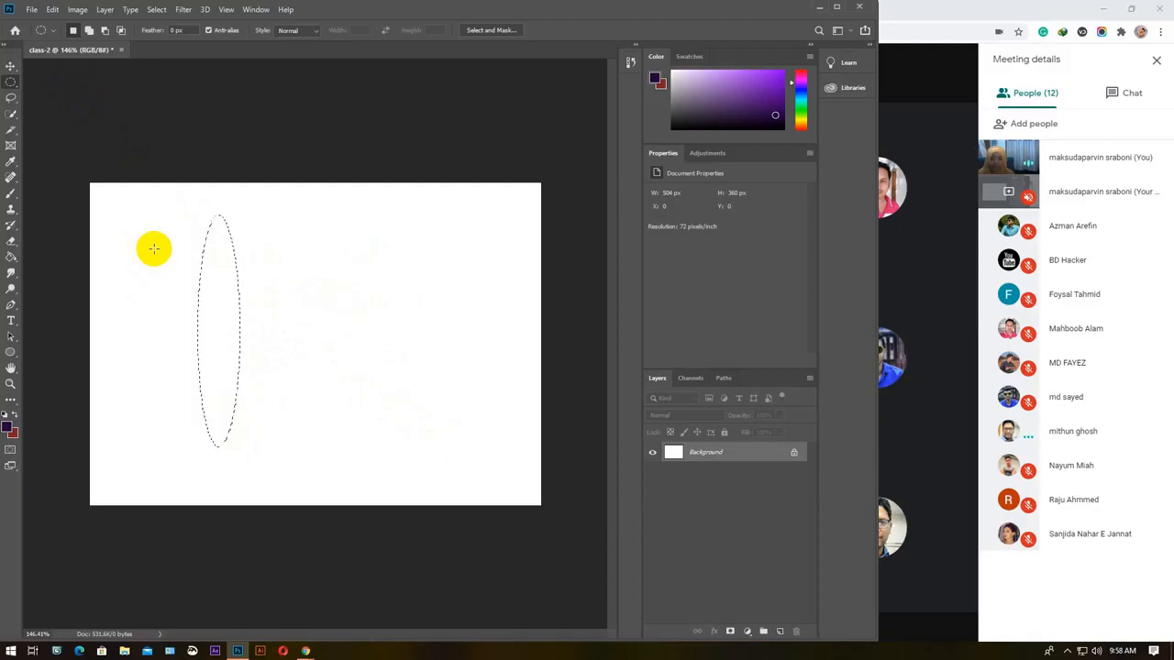
{"action": "left_click_drag", "start_coordinate": [143, 237], "coordinate": [454, 286]}
{"action": "left_click_drag", "start_coordinate": [493, 246], "coordinate": [269, 420]}
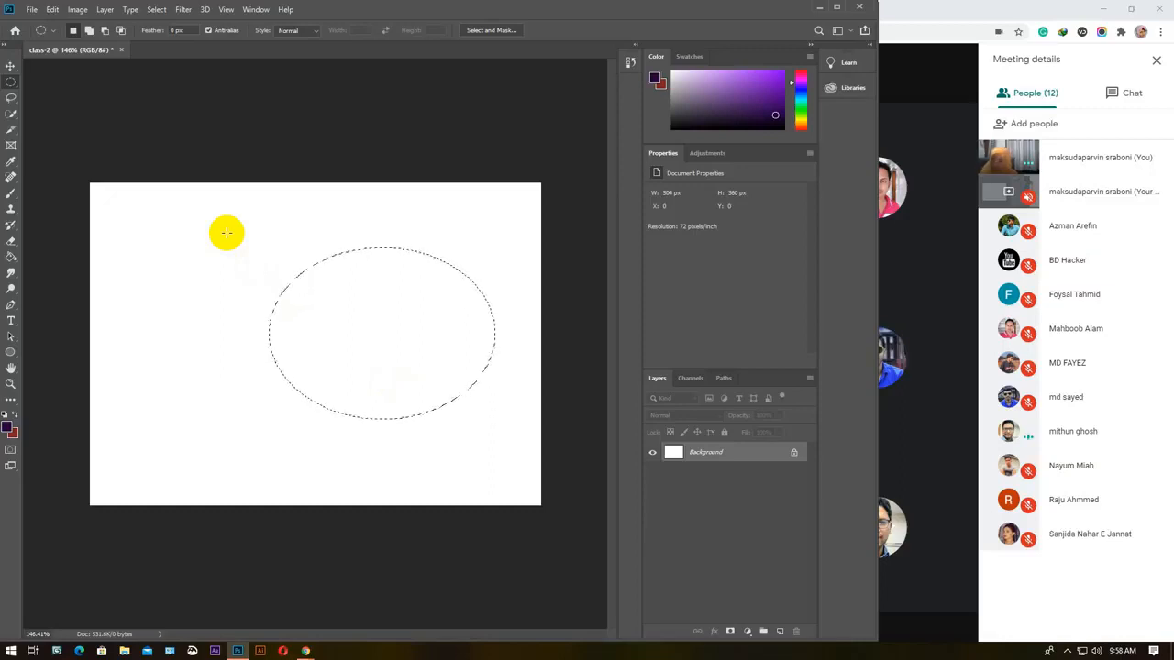
Draw an elliptical selection constrained to a perfect circle about 300 px across, and replace it with a smaller circle near the canvas's upper middle.
{"action": "left_click_drag", "start_coordinate": [213, 212], "coordinate": [334, 482]}
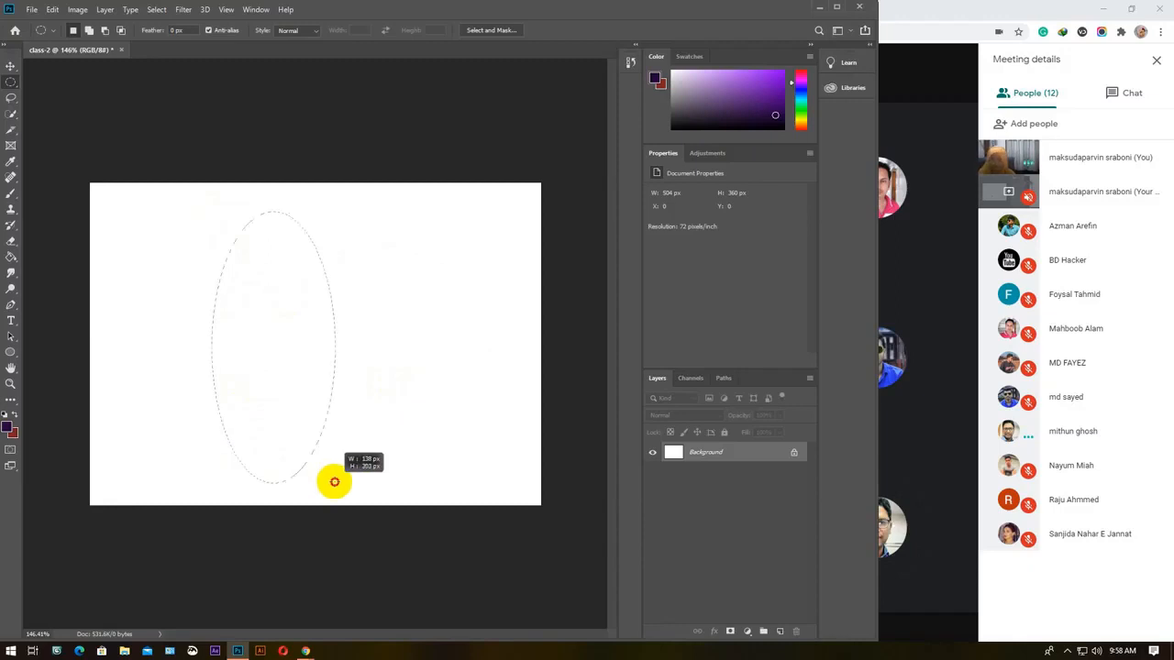
{"action": "left_click_drag", "start_coordinate": [335, 482], "coordinate": [335, 481]}
{"action": "left_click_drag", "start_coordinate": [335, 482], "coordinate": [378, 495]}
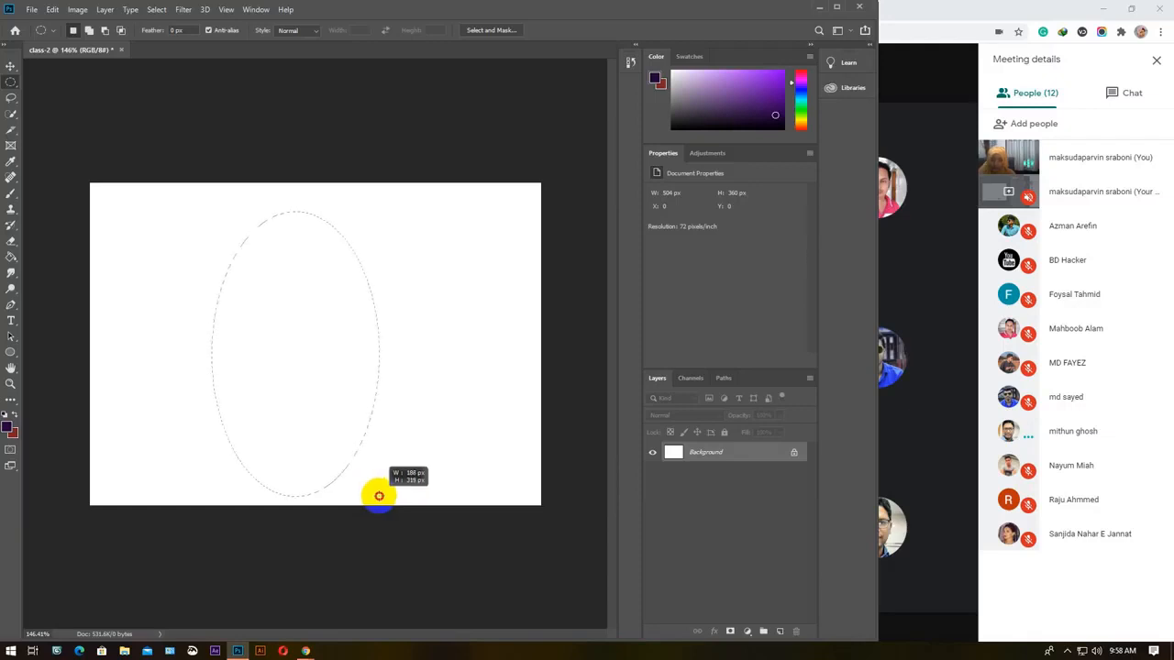
{"action": "left_click_drag", "start_coordinate": [378, 495], "coordinate": [379, 496]}
{"action": "left_click_drag", "start_coordinate": [379, 495], "coordinate": [473, 561]}
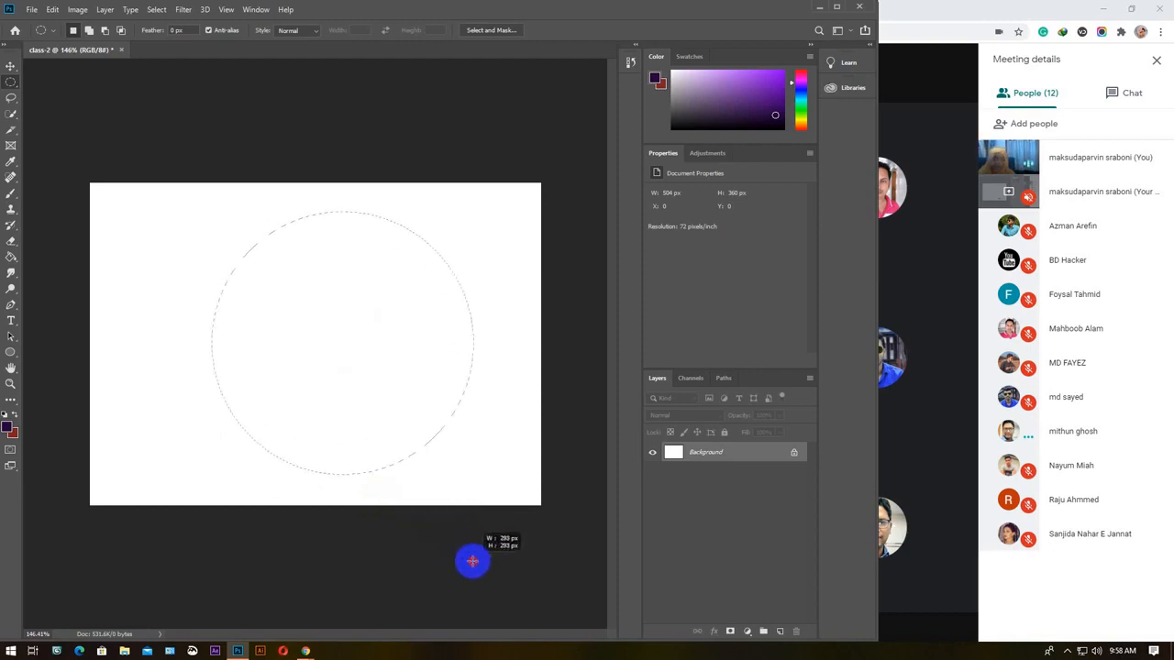
{"action": "left_click_drag", "start_coordinate": [473, 561], "coordinate": [480, 582]}
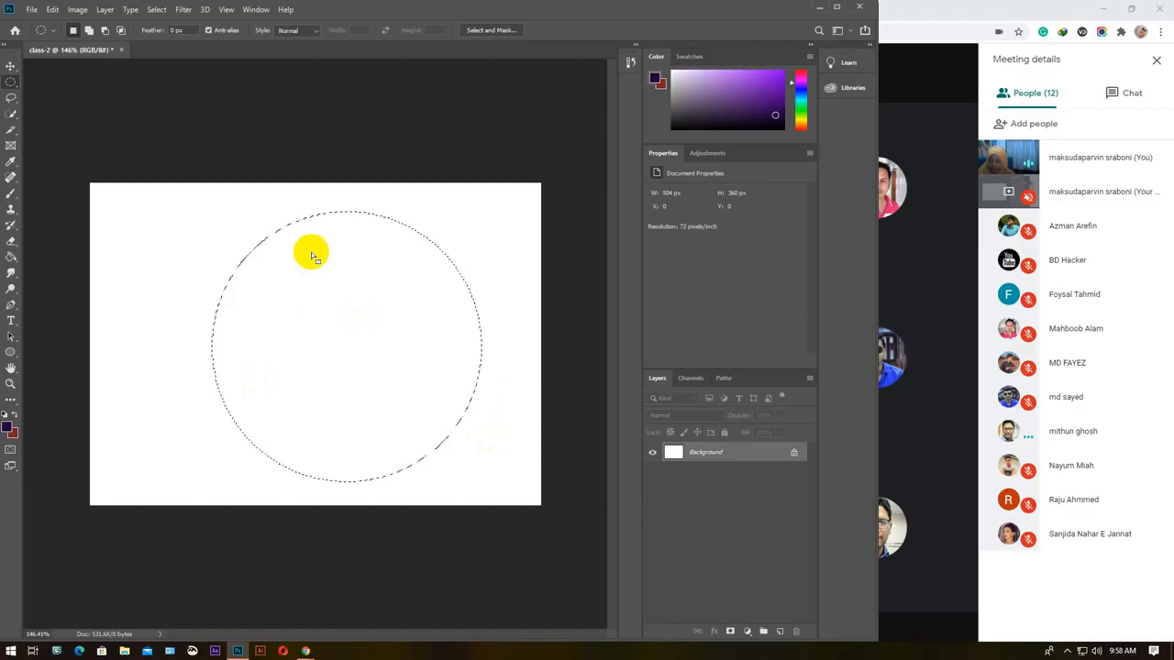
{"action": "left_click_drag", "start_coordinate": [196, 205], "coordinate": [419, 475]}
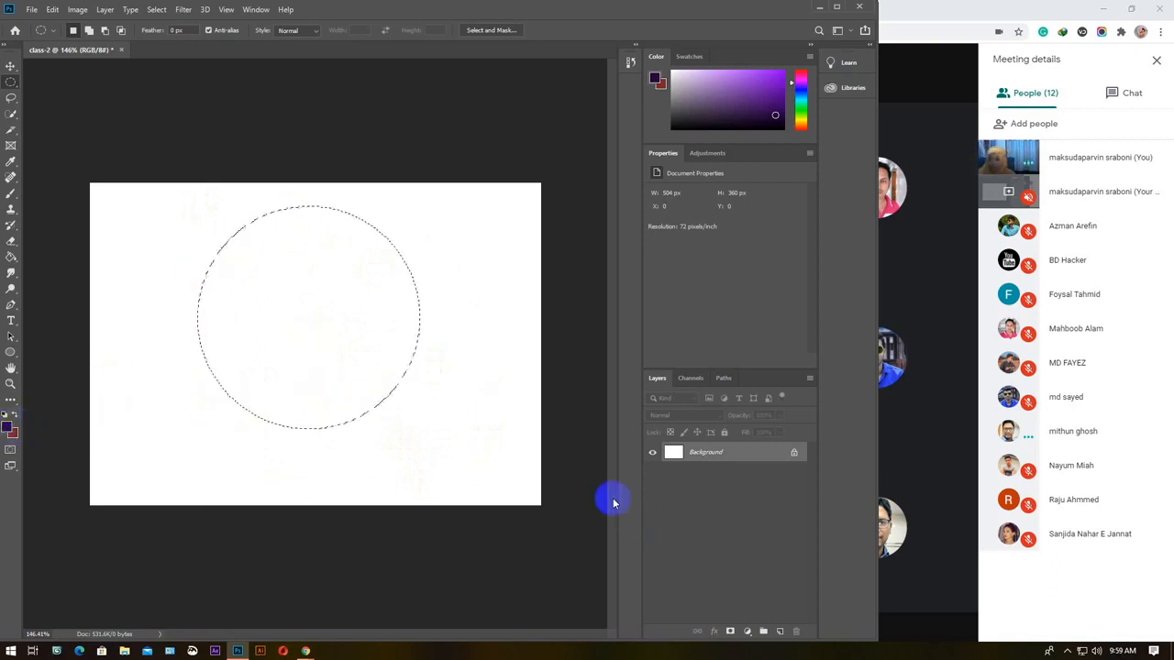
Set the foreground color to a light yellow with a hue of 48°.
{"action": "left_click", "coordinate": [11, 430]}
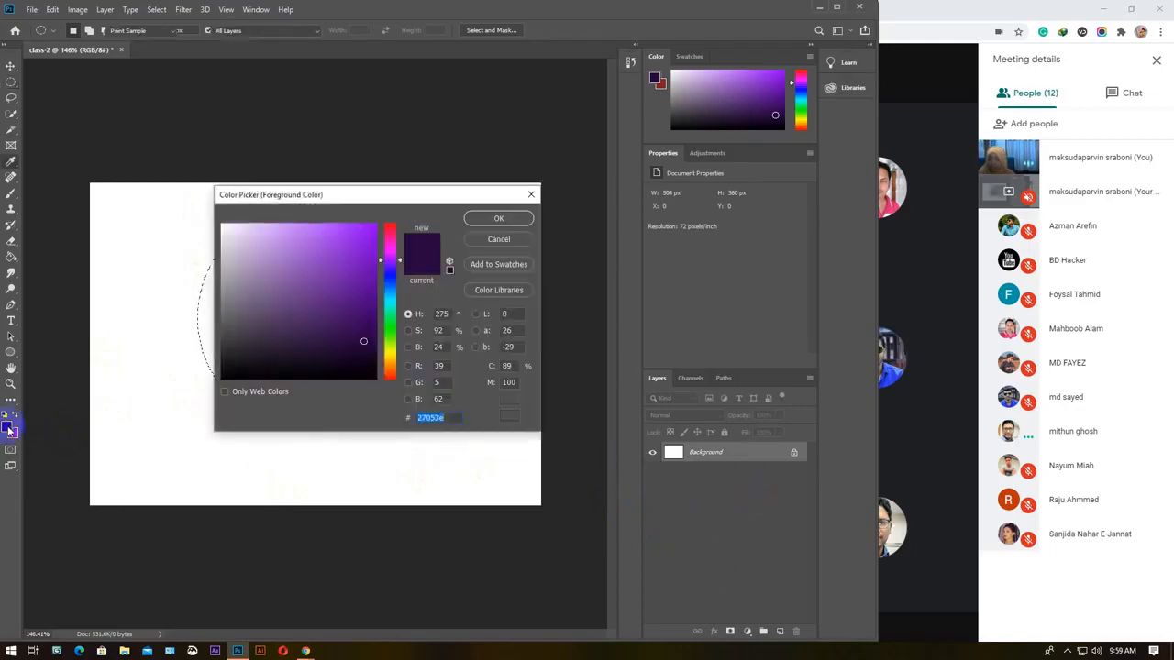
{"action": "left_click", "coordinate": [391, 359]}
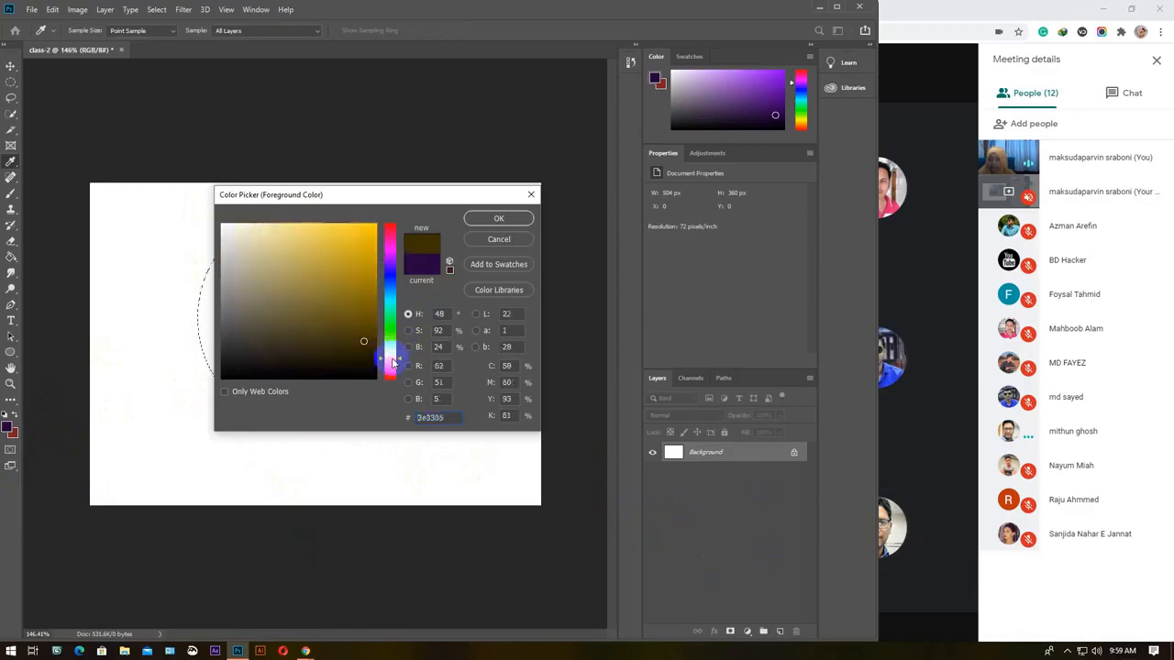
{"action": "left_click", "coordinate": [315, 227]}
{"action": "left_click", "coordinate": [498, 218]}
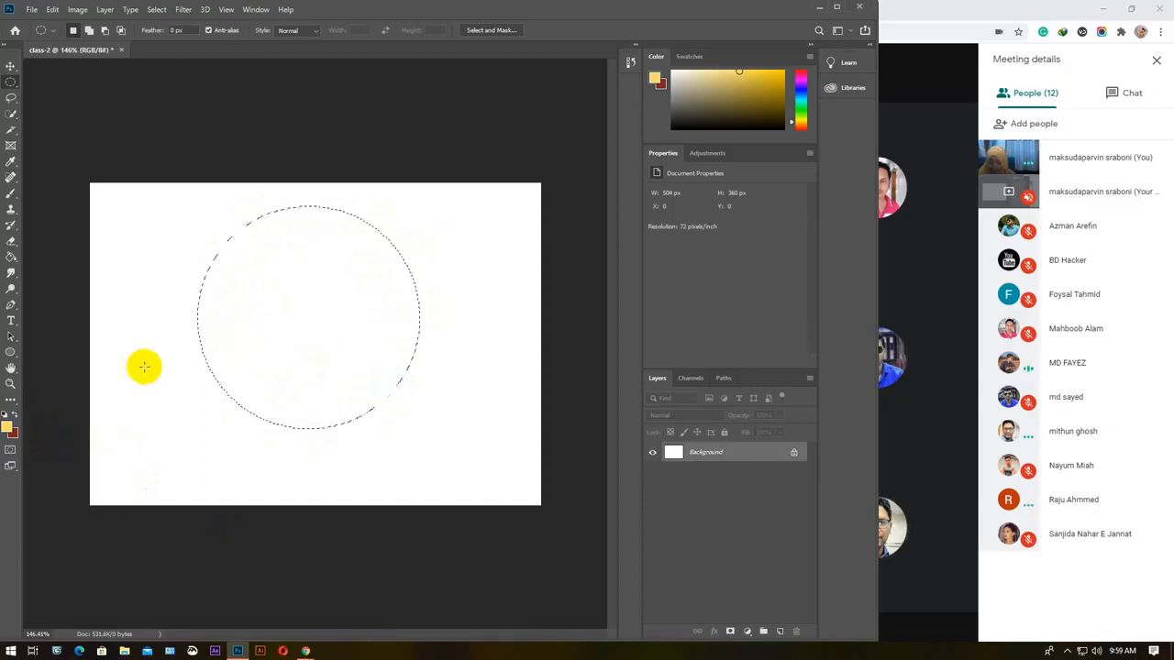
Fill the circular selection alternately with the yellow foreground and dark red background colors, ending with yellow.
{"action": "key", "text": "alt+BackSpace"}
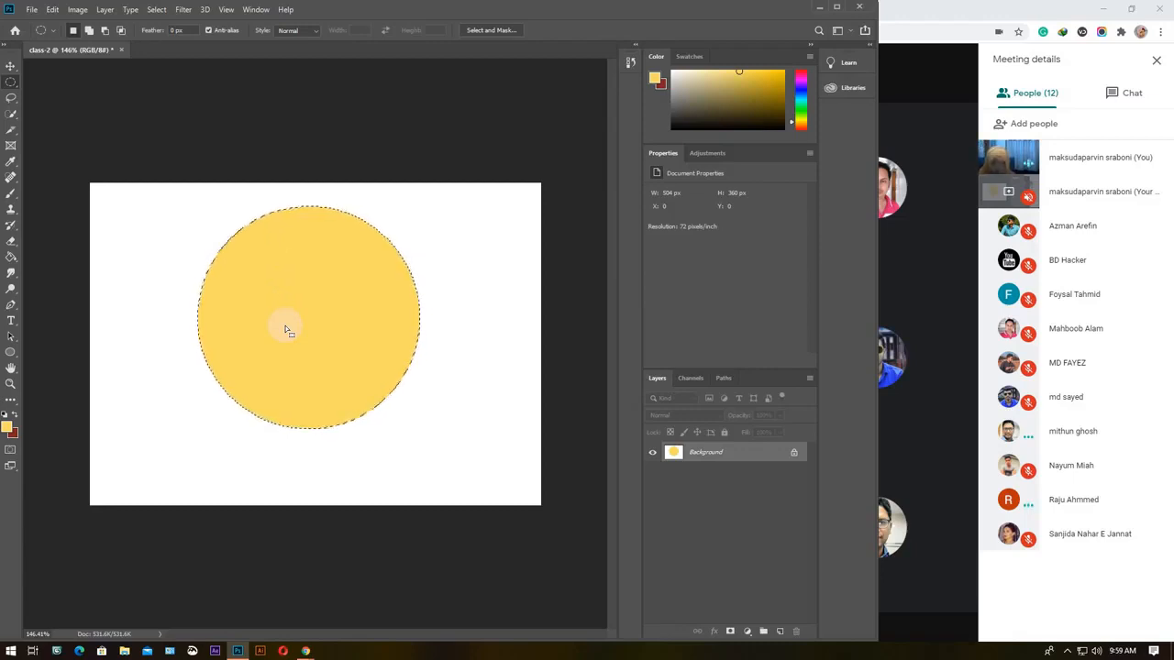
{"action": "key", "text": "ctrl+BackSpace"}
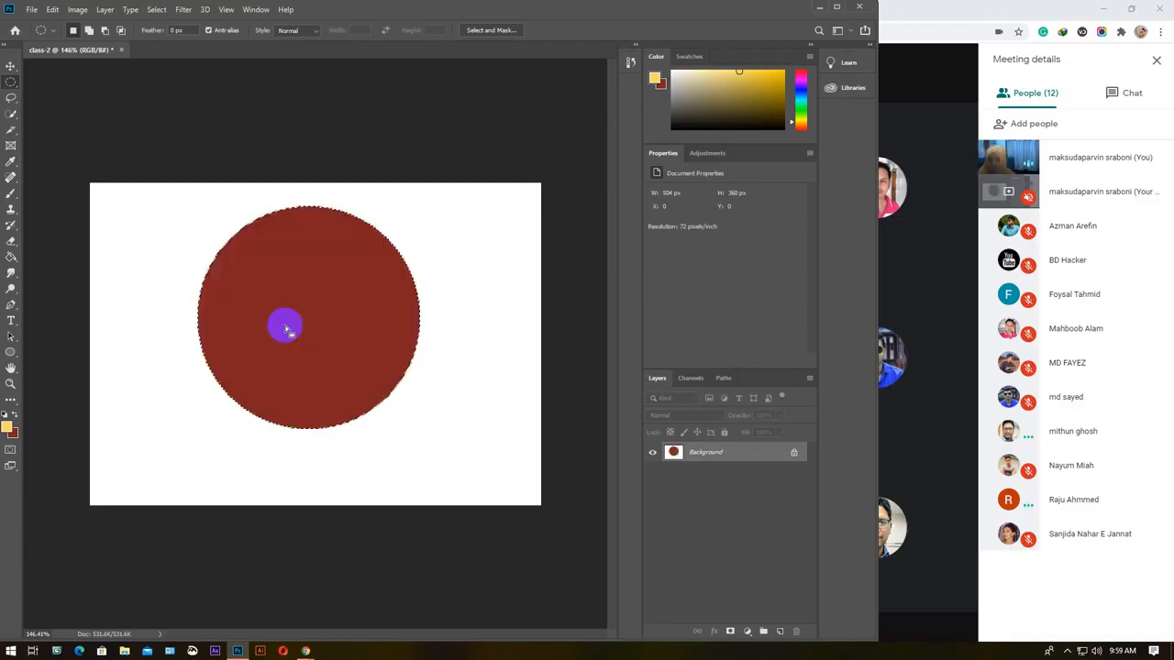
{"action": "key", "text": "alt+BackSpace"}
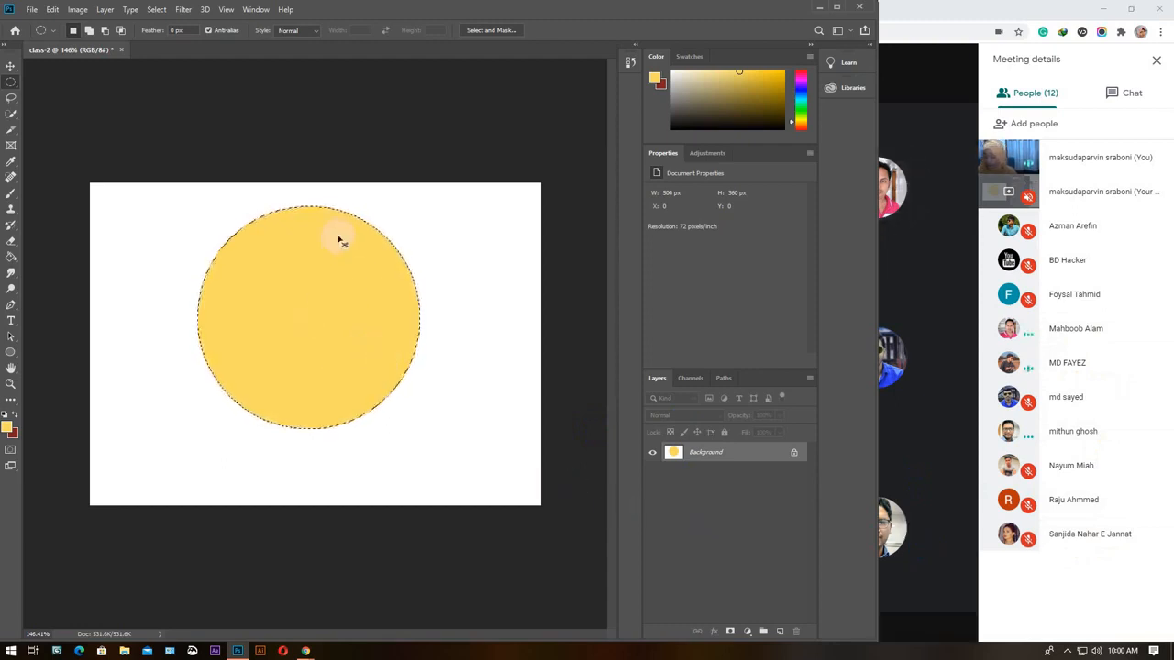
Deselect the yellow circle and try to move it on the Background layer, declining the conversion to a normal layer.
{"action": "key", "text": "ctrl+d"}
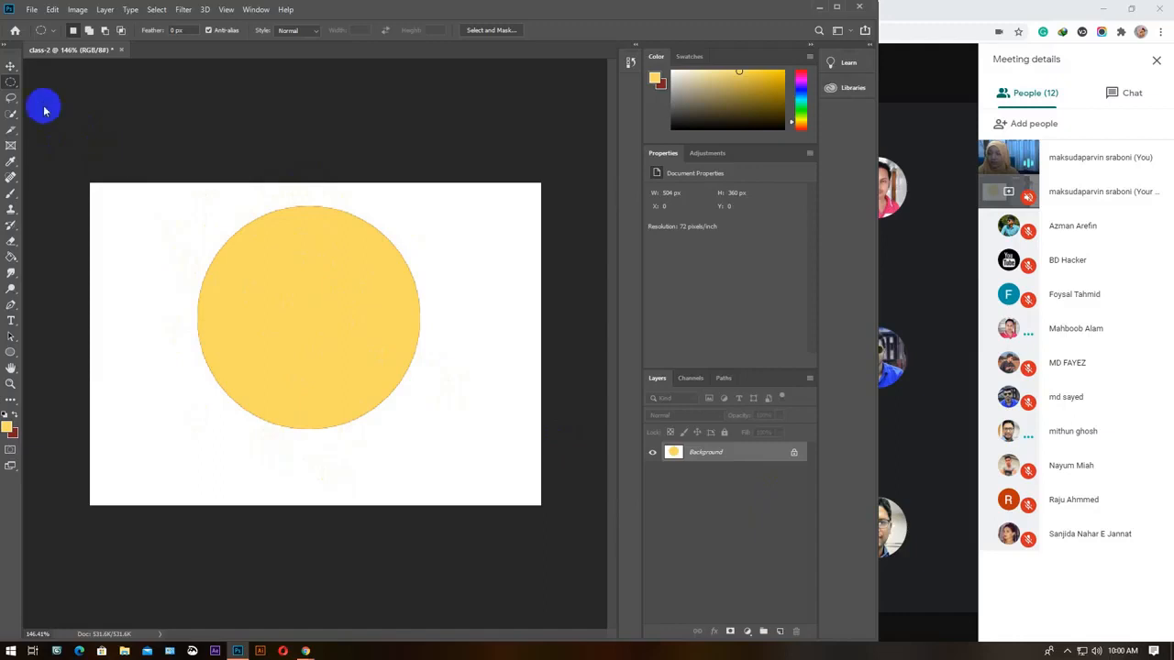
{"action": "left_click", "coordinate": [10, 69]}
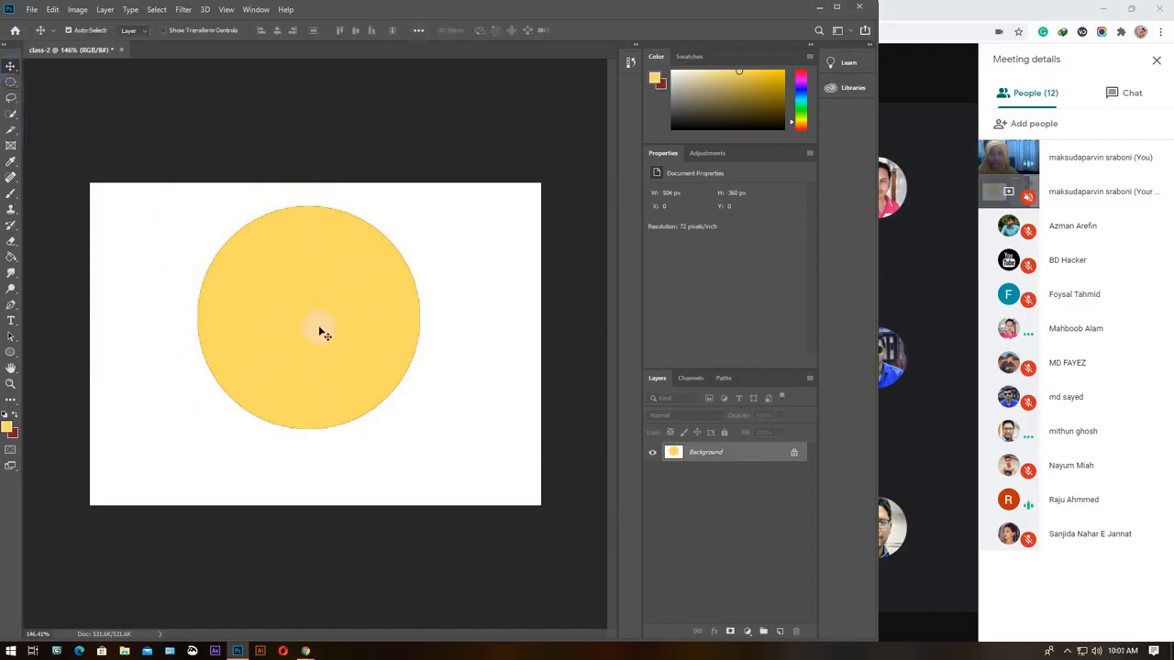
{"action": "left_click_drag", "start_coordinate": [325, 334], "coordinate": [321, 391]}
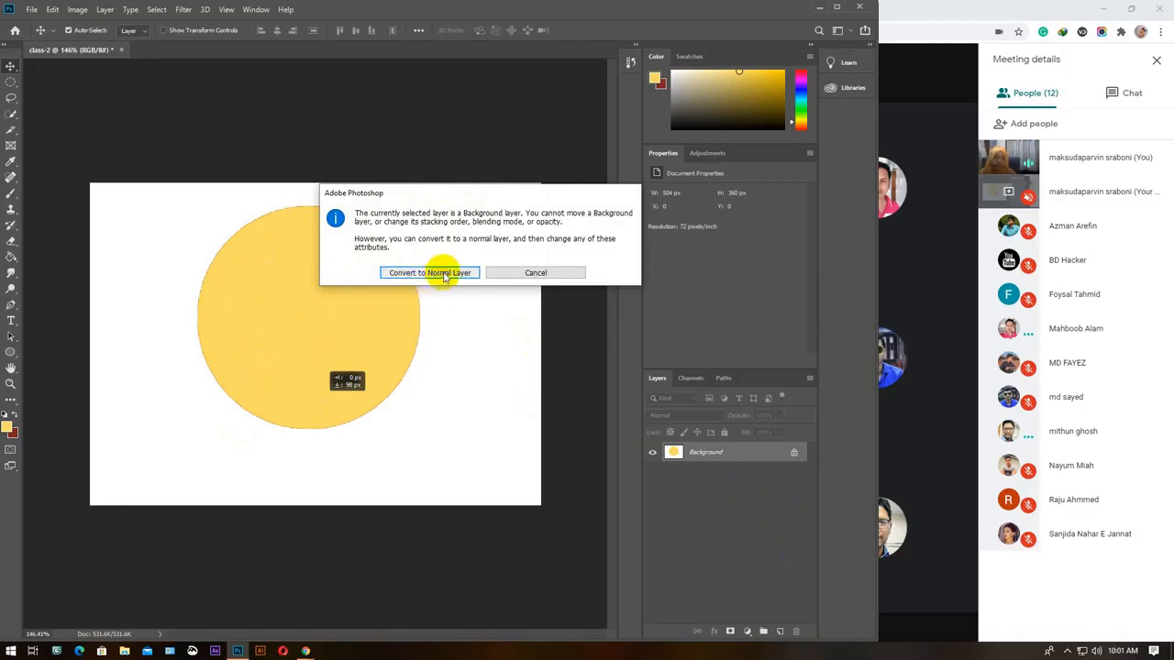
{"action": "left_click", "coordinate": [545, 273]}
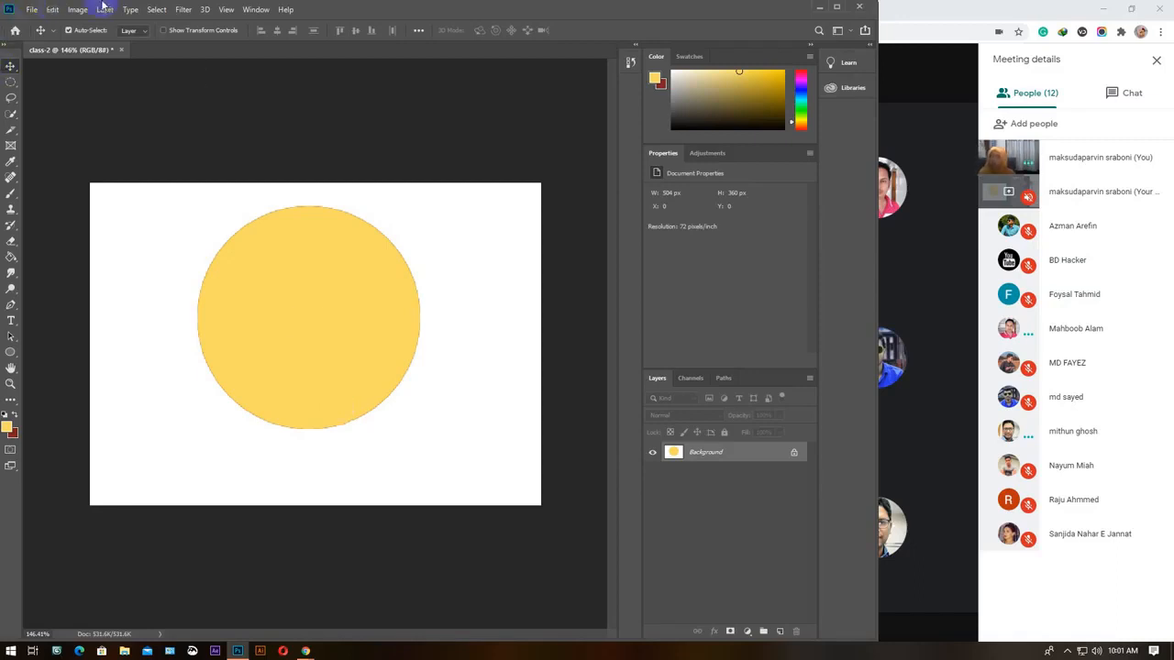
Undo the deselection and the color fills until only the circular selection is left on the white Background layer.
{"action": "left_click", "coordinate": [52, 10]}
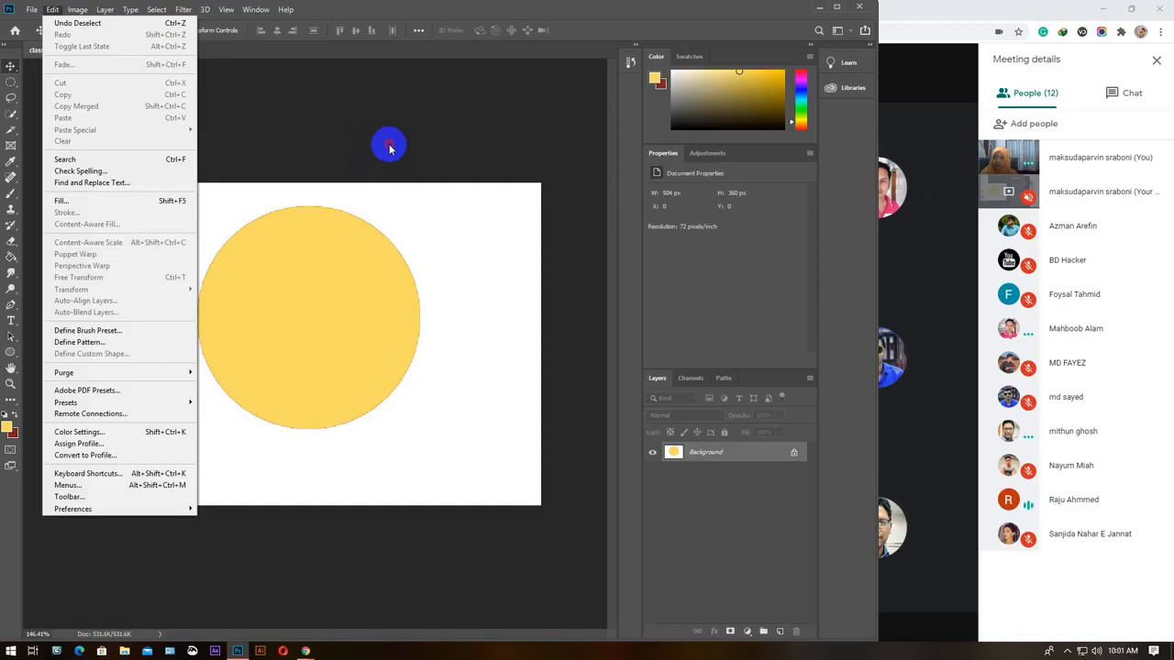
{"action": "left_click", "coordinate": [389, 188]}
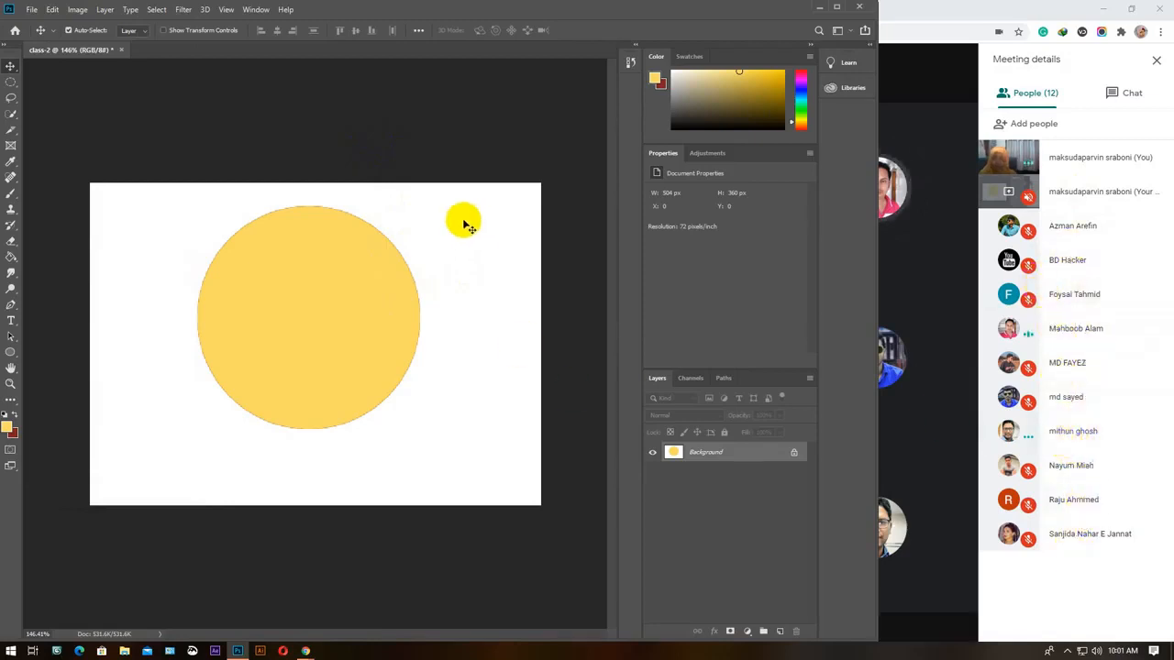
{"action": "left_click_drag", "start_coordinate": [424, 189], "coordinate": [438, 156]}
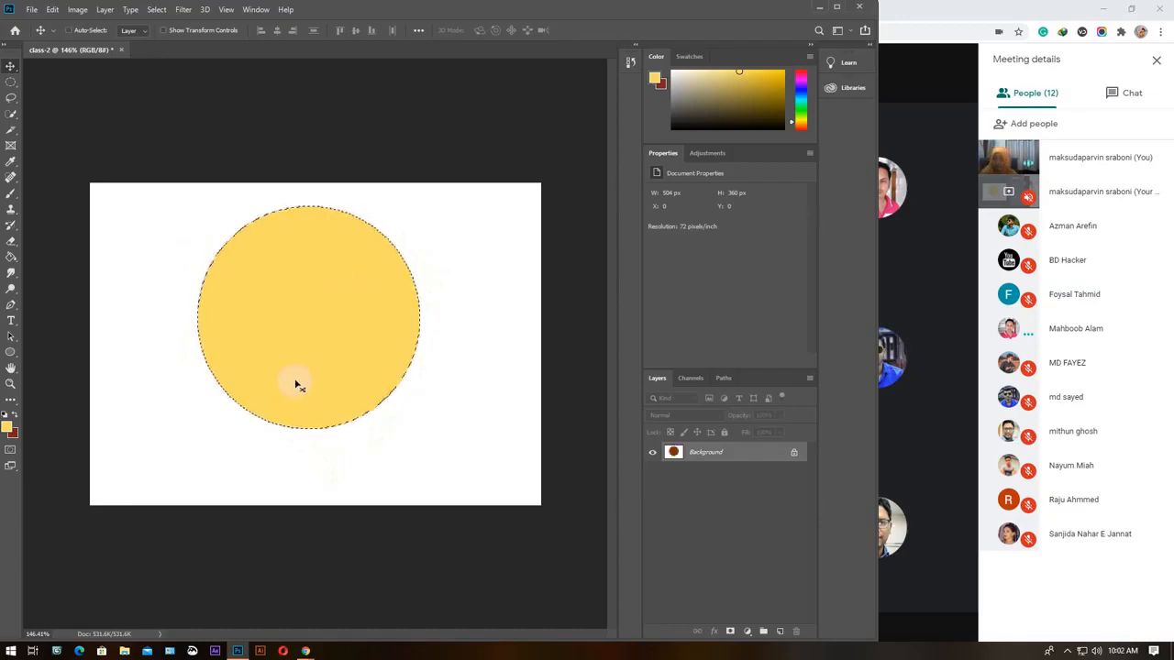
{"action": "key", "text": "ctrl+BackSpace"}
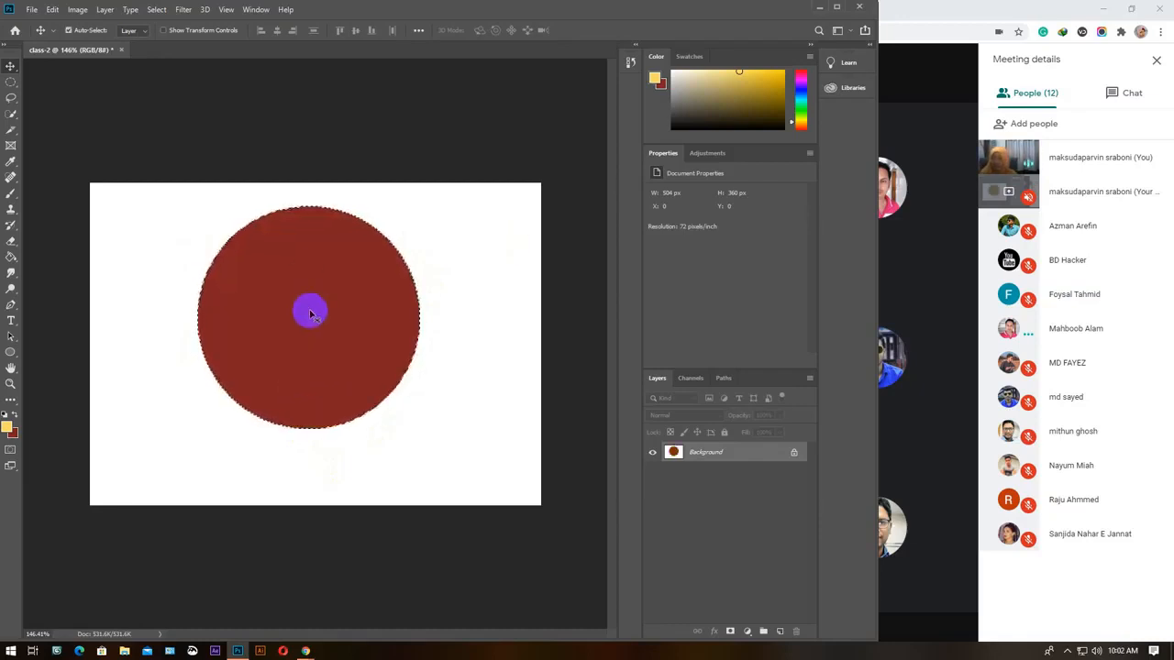
{"action": "key", "text": "alt+BackSpace"}
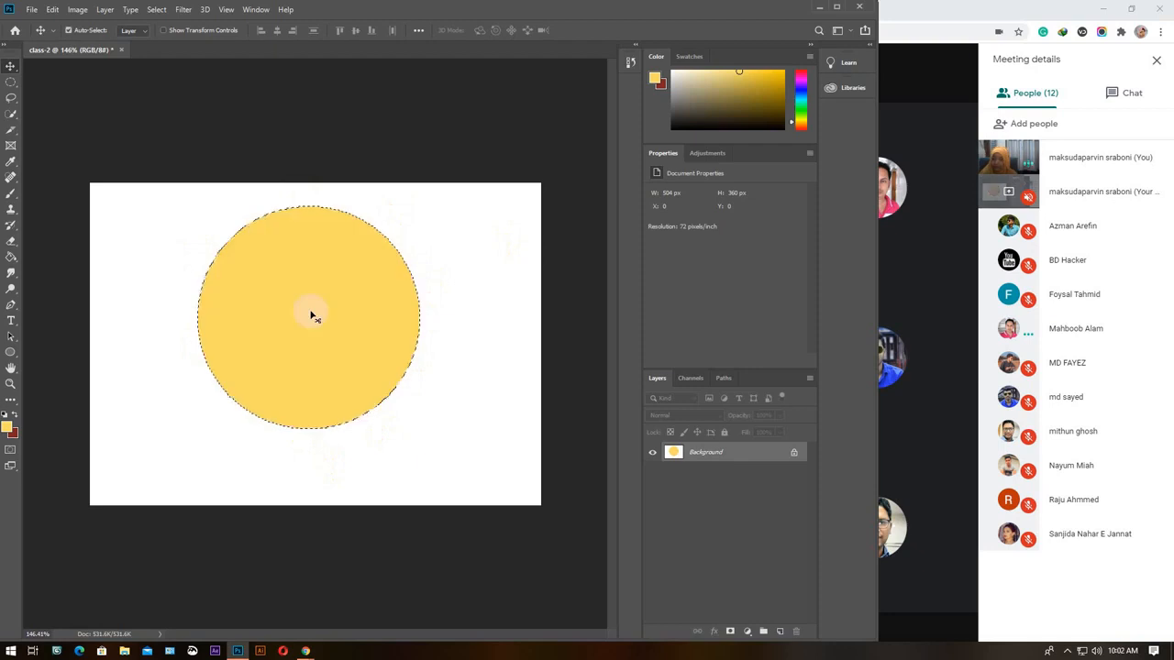
{"action": "key", "text": "ctrl+z"}
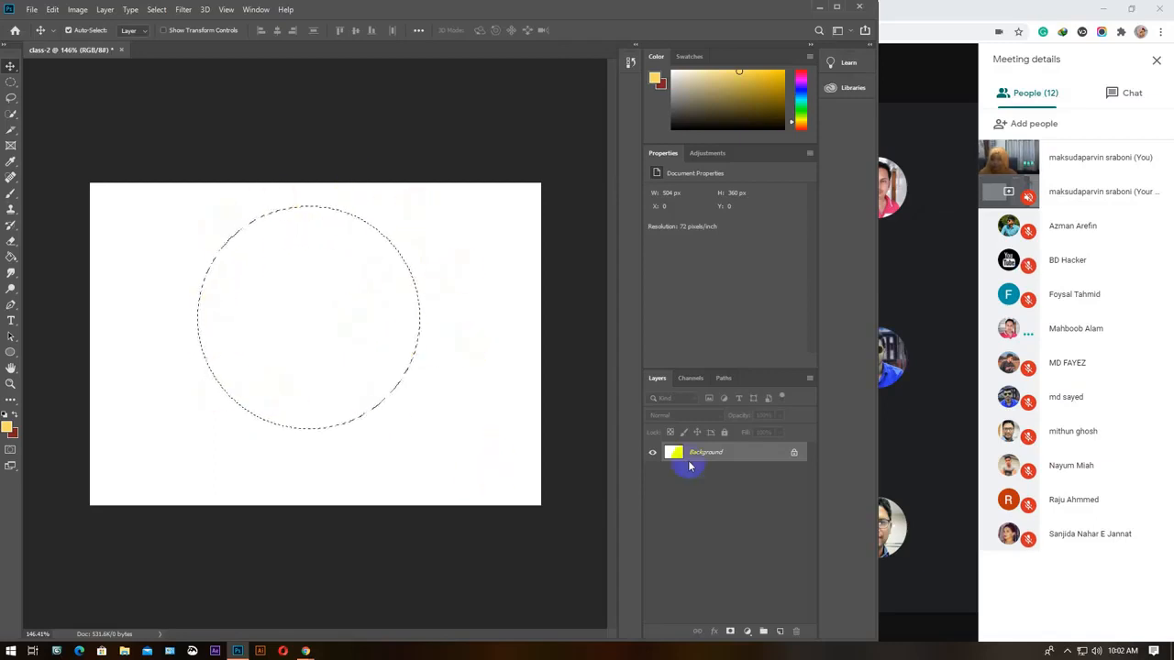
Fill the circular selection with the yellow foreground color on a new layer, and move the deselected circle to the canvas's middle.
{"action": "left_click", "coordinate": [779, 632]}
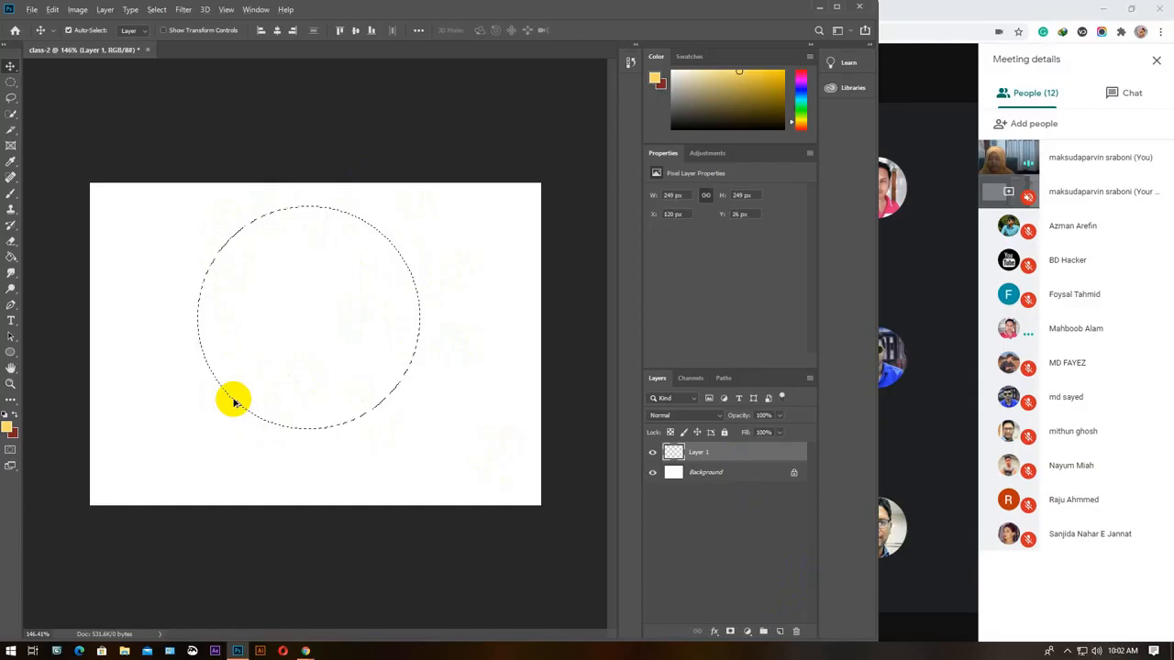
{"action": "key", "text": "alt+BackSpace"}
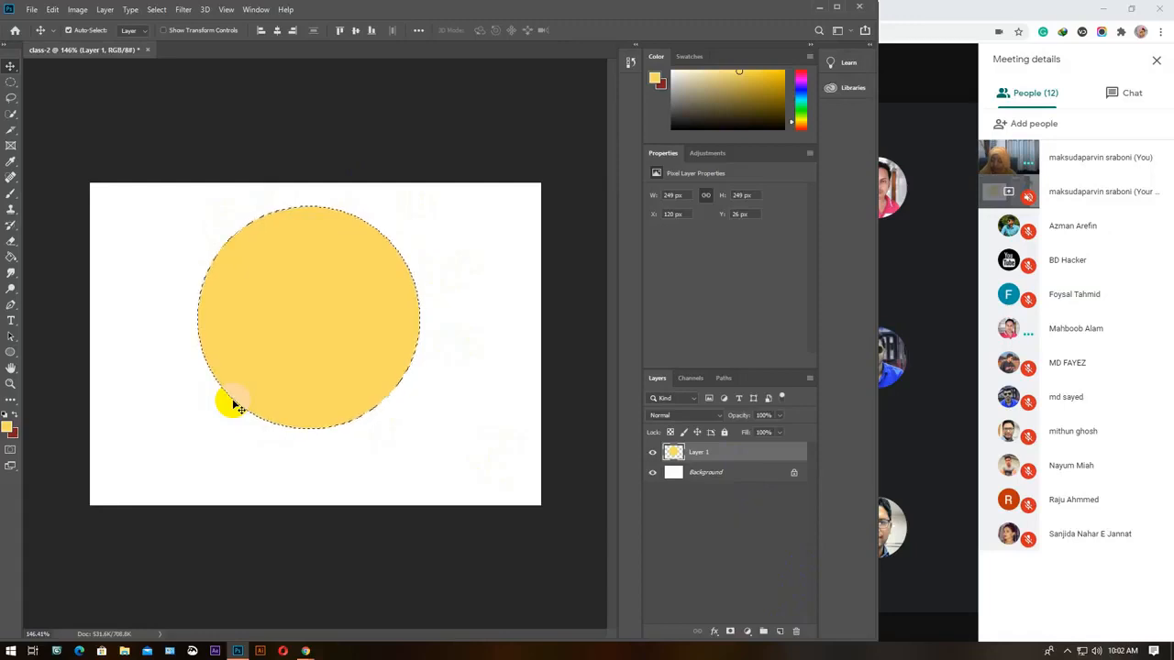
{"action": "key", "text": "ctrl"}
{"action": "key", "text": "ctrl+d"}
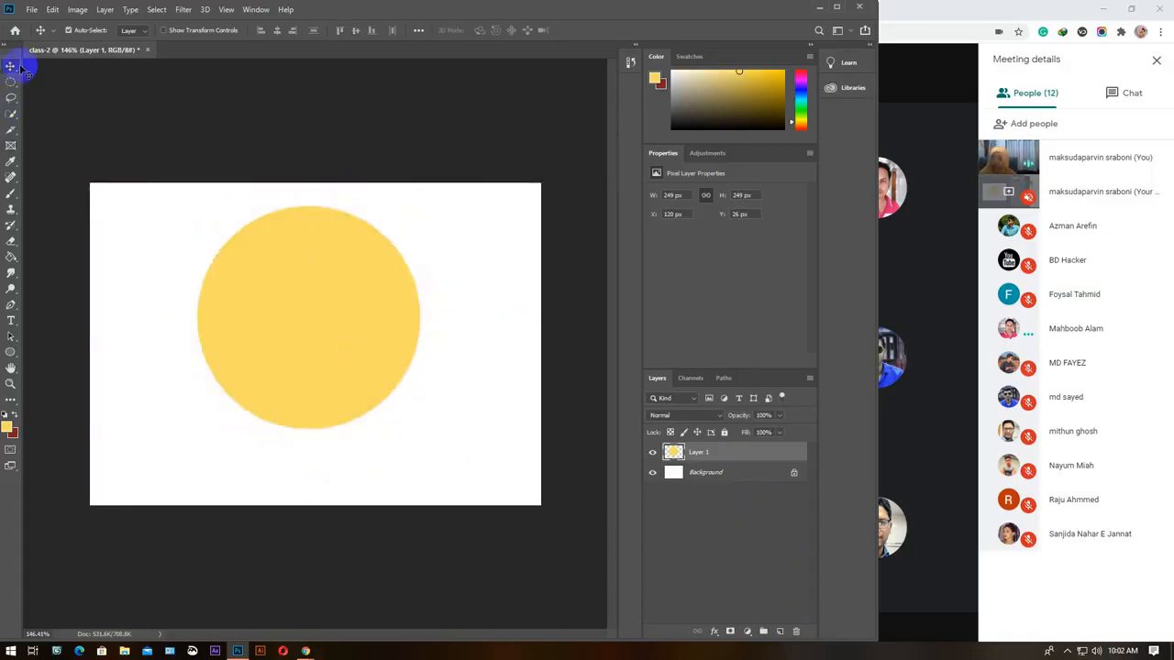
{"action": "left_click_drag", "start_coordinate": [327, 305], "coordinate": [341, 355]}
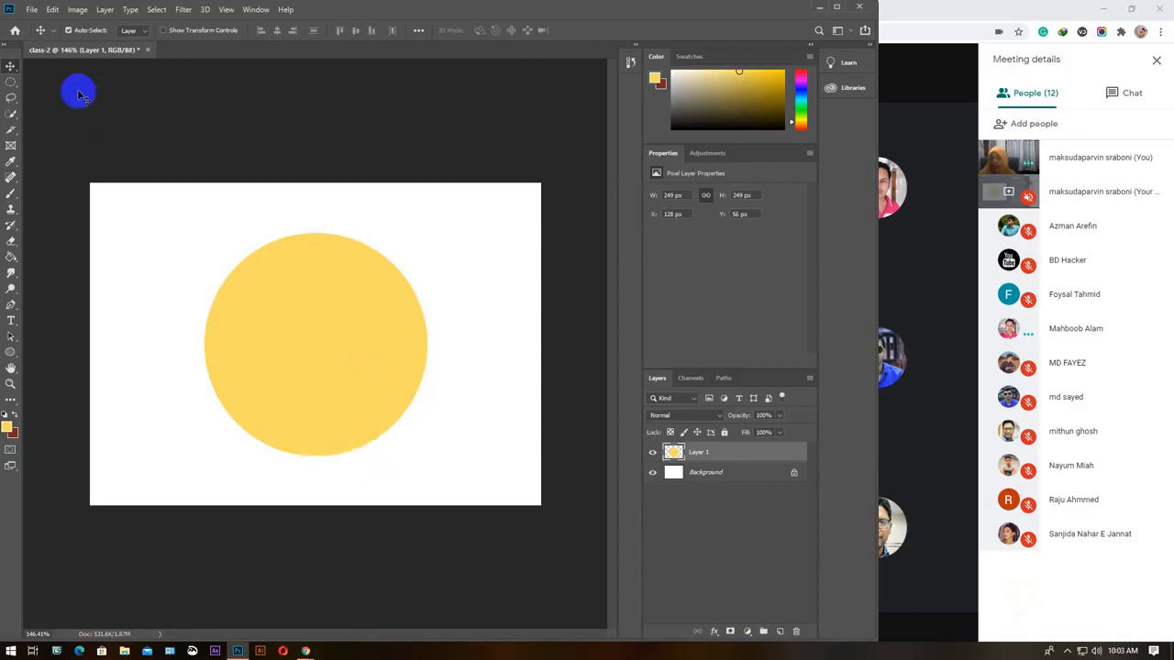
Draw a rectangular selection about 303 by 107 px across the upper part of the yellow circle.
{"action": "left_click", "coordinate": [10, 84]}
{"action": "left_click", "coordinate": [55, 81]}
{"action": "left_click_drag", "start_coordinate": [169, 219], "coordinate": [440, 313]}
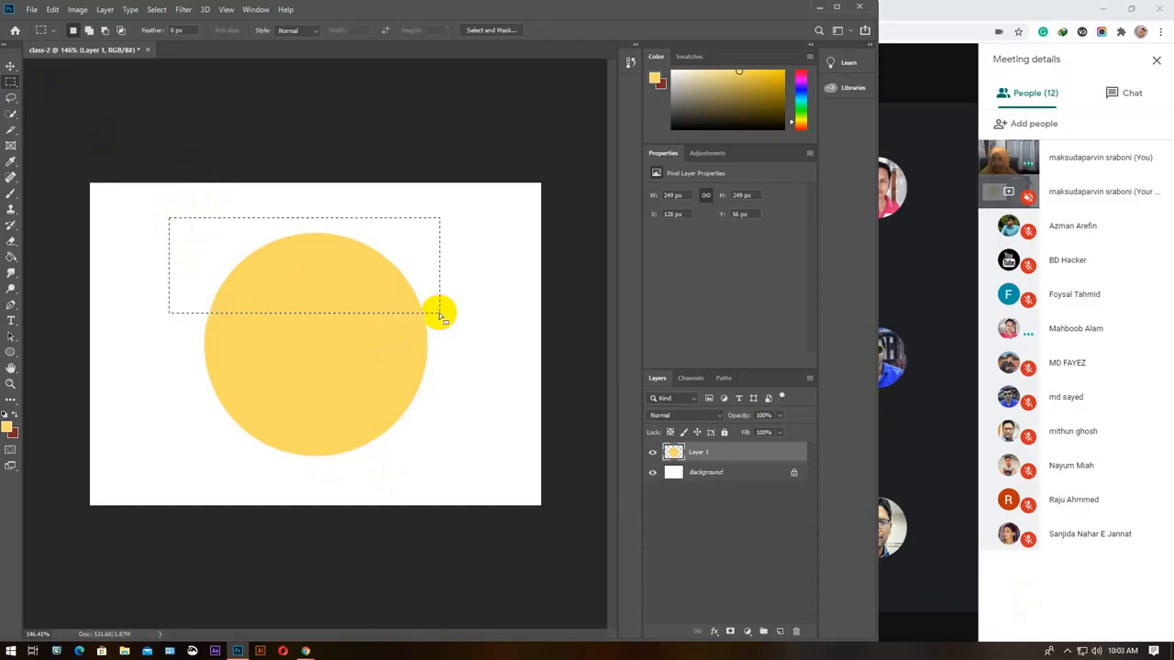
Fill the rectangular selection with dark red on the circle's own layer, deselect it, and move both shapes around together.
{"action": "key", "text": "ctrl+BackSpace"}
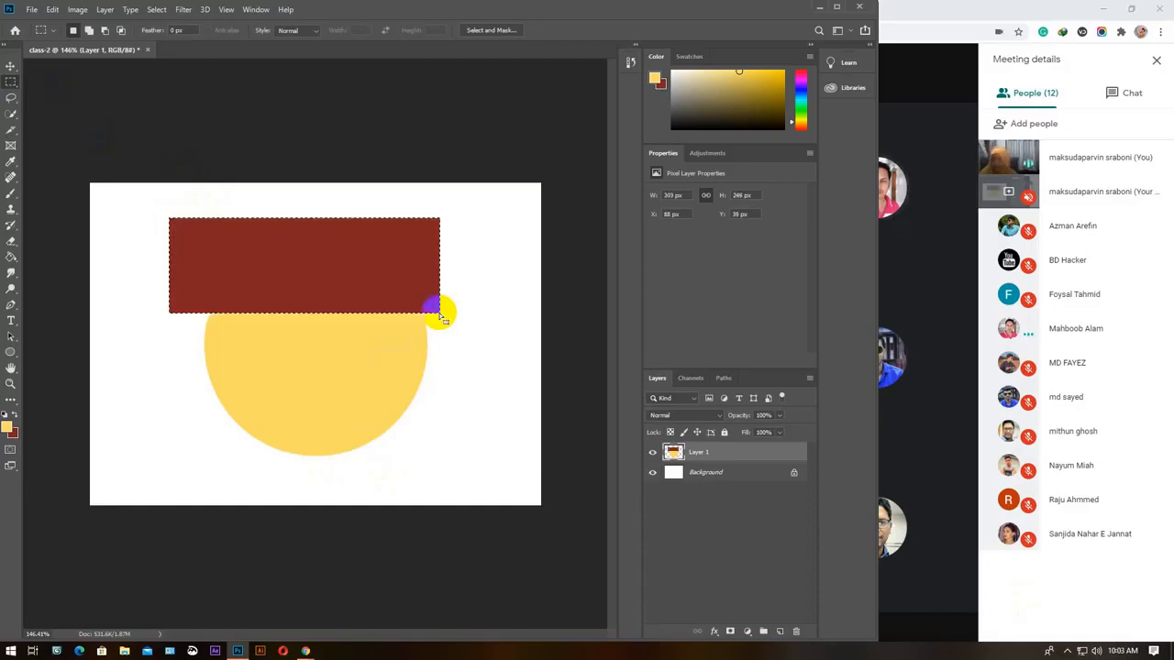
{"action": "key", "text": "ctrl+d"}
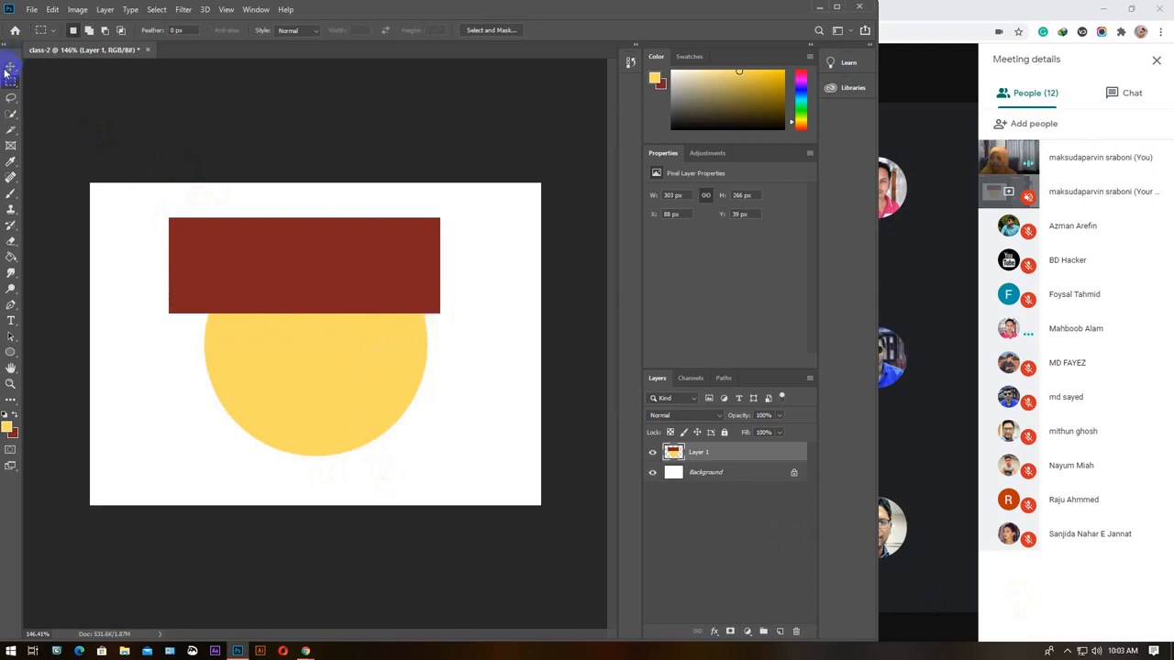
{"action": "left_click", "coordinate": [10, 68]}
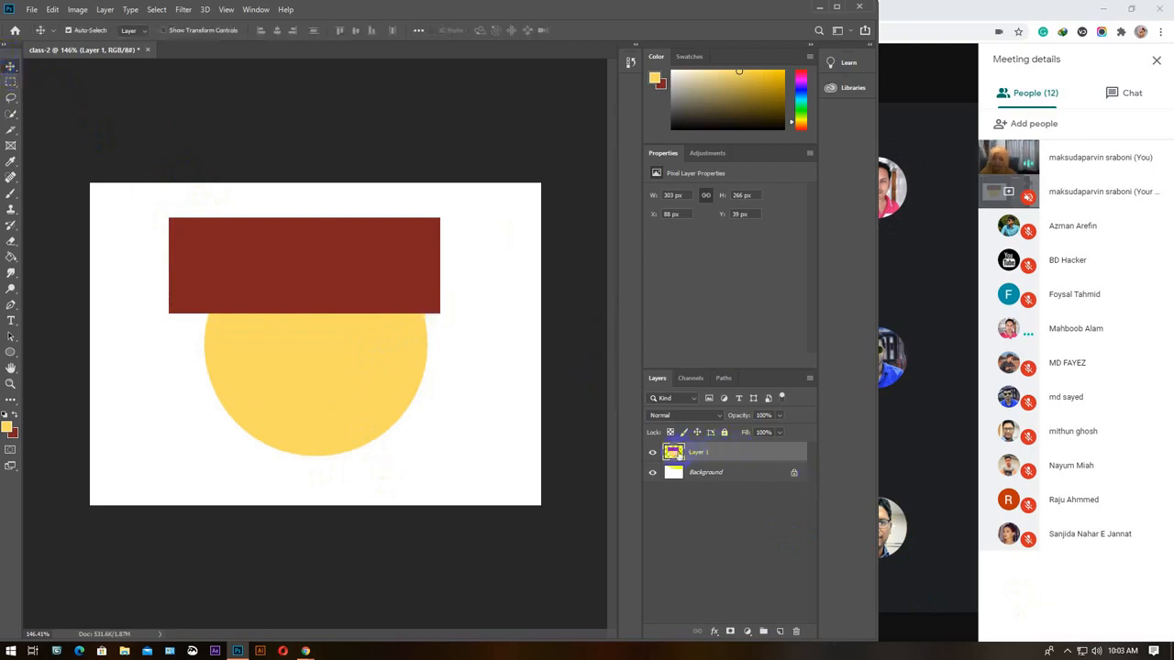
{"action": "left_click_drag", "start_coordinate": [419, 296], "coordinate": [470, 292]}
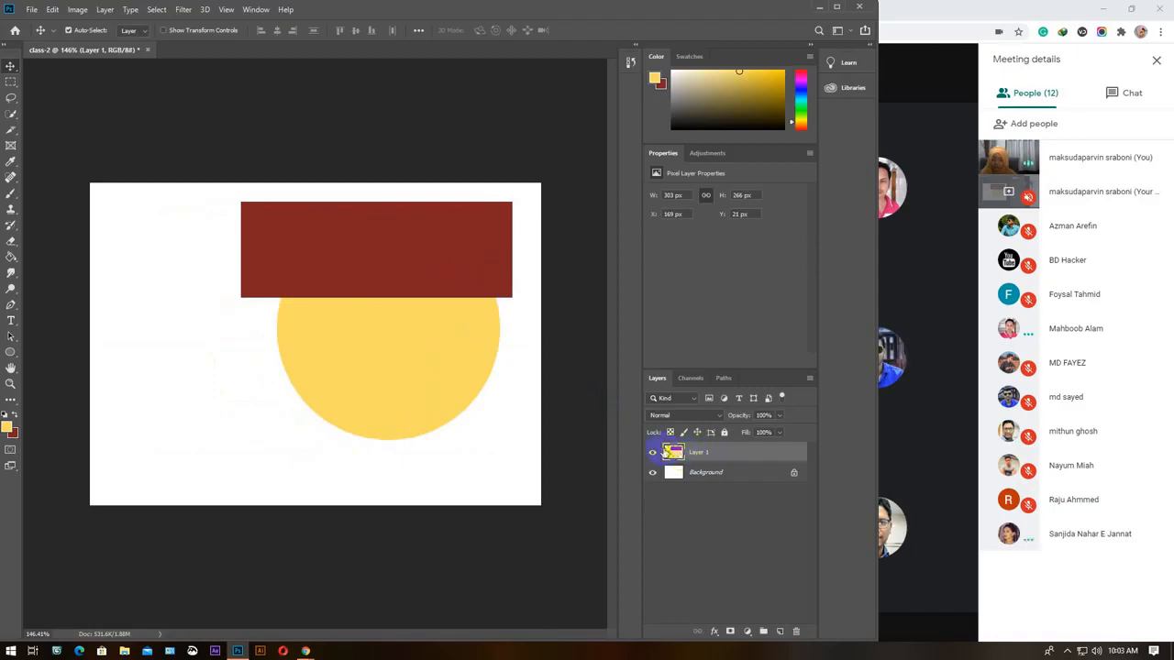
{"action": "left_click", "coordinate": [371, 272]}
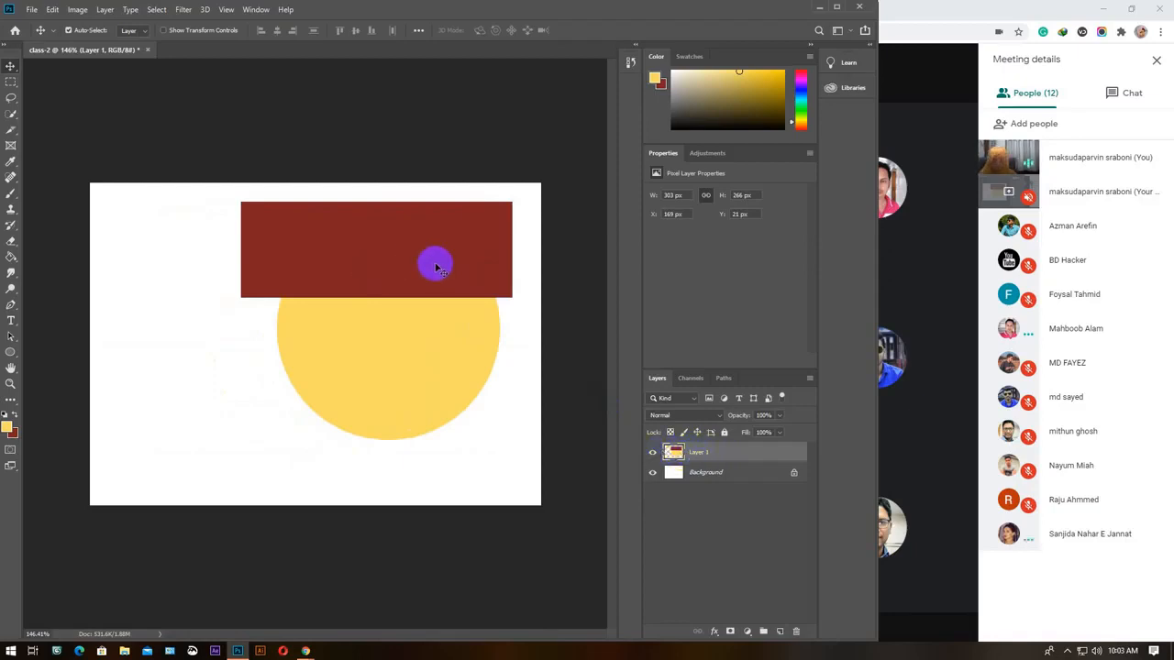
{"action": "left_click_drag", "start_coordinate": [453, 273], "coordinate": [377, 297]}
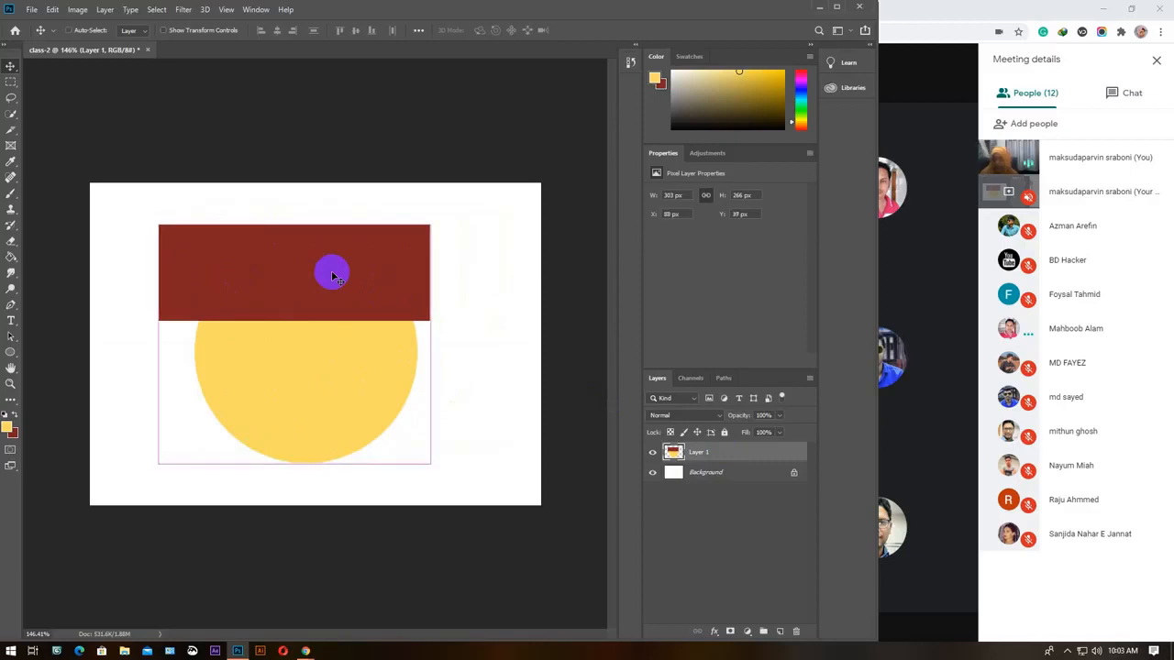
Undo the layer moves, the deselection and the dark red fill, back to the rectangular selection over the yellow circle.
{"action": "key", "text": "ctrl+z"}
{"action": "key", "text": "ctrl+z"}
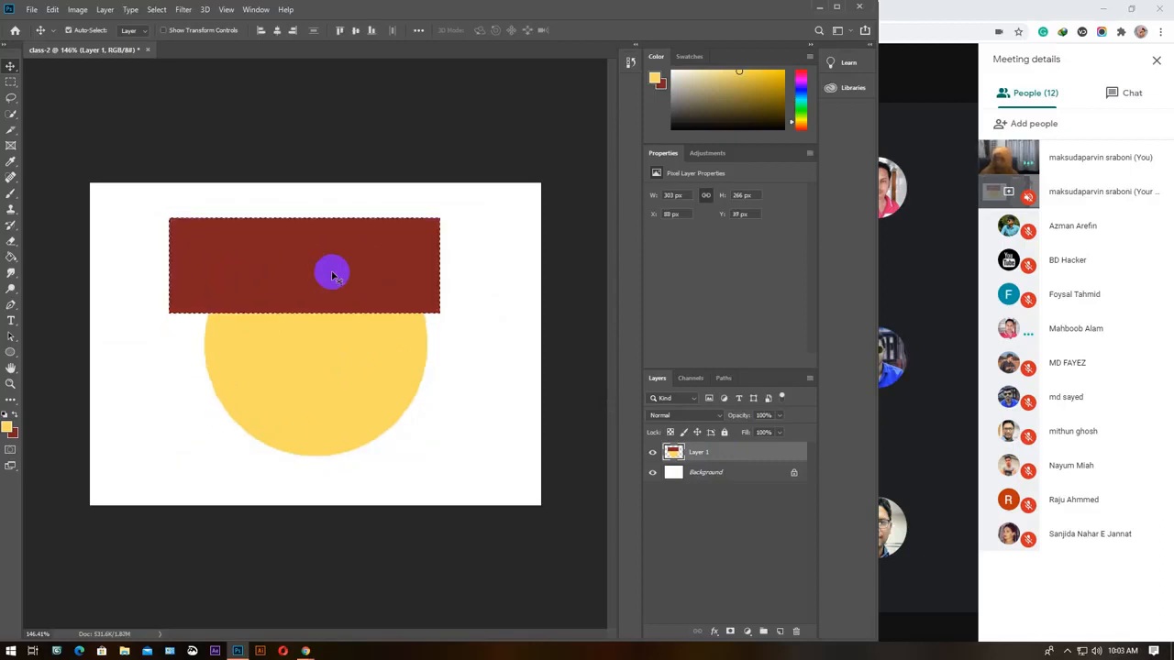
{"action": "key", "text": "ctrl+z"}
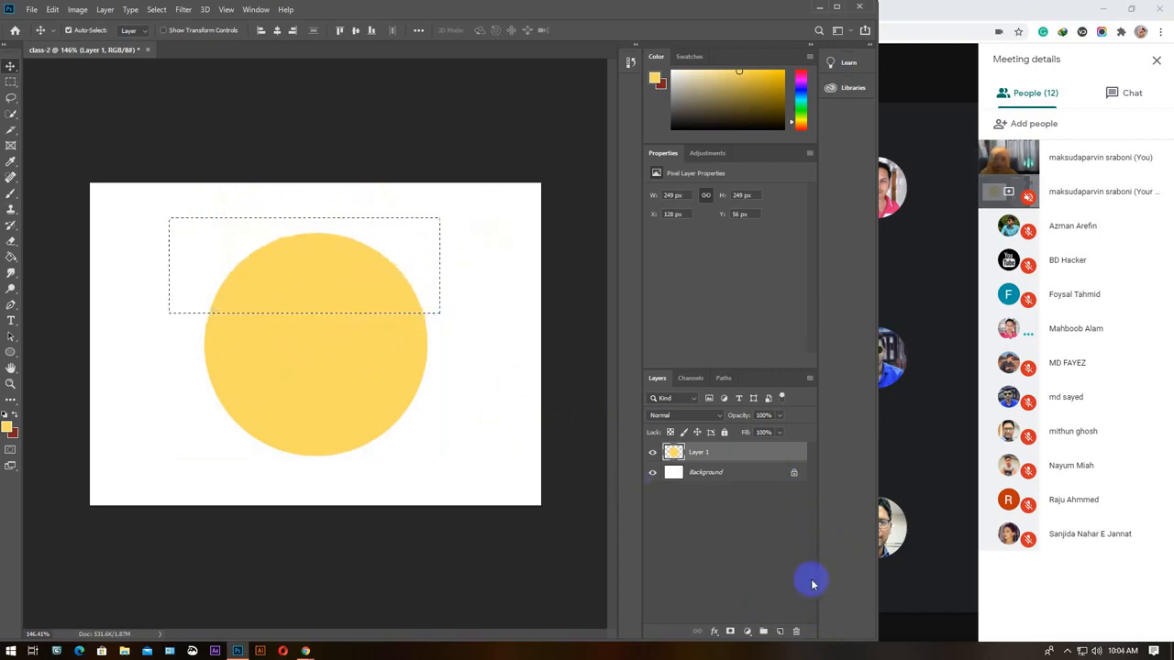
Fill the rectangular selection with dark red on a new layer, and move the rectangle and the yellow circle around separately.
{"action": "left_click", "coordinate": [779, 632]}
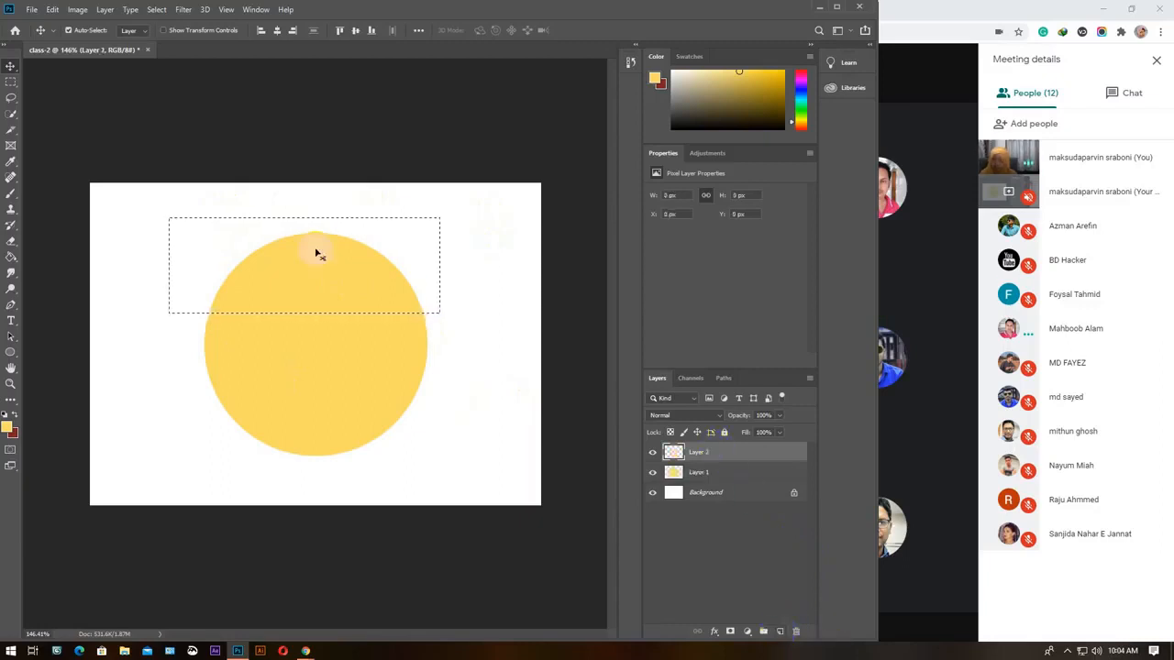
{"action": "key", "text": "ctrl+BackSpace"}
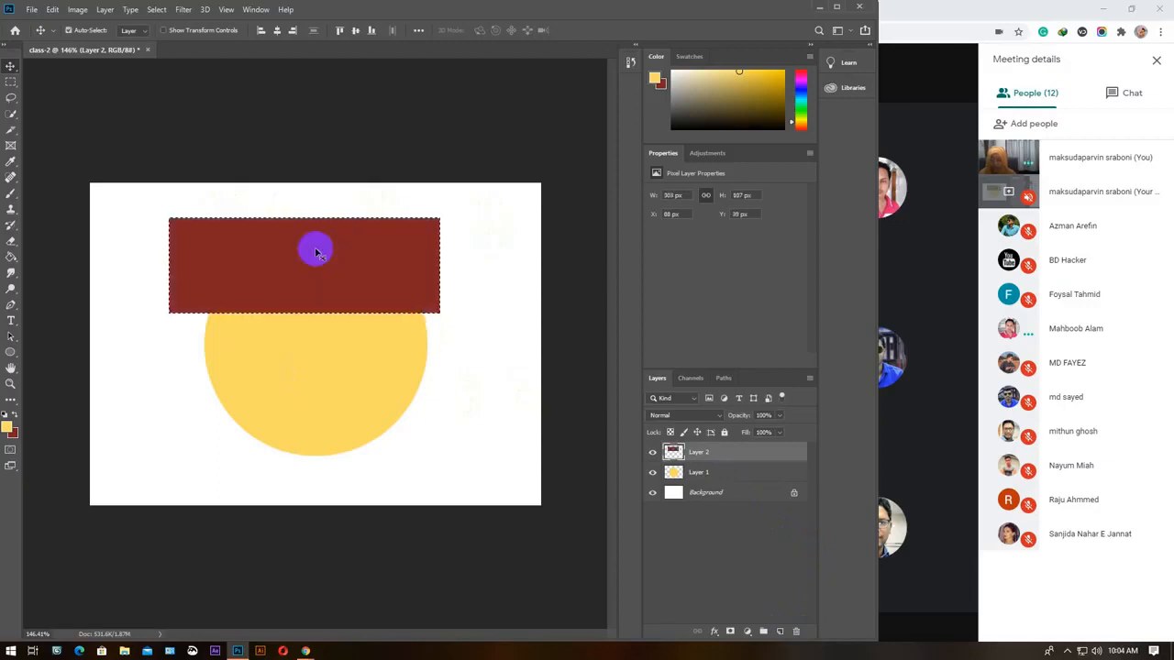
{"action": "left_click_drag", "start_coordinate": [363, 268], "coordinate": [449, 432]}
{"action": "left_click_drag", "start_coordinate": [340, 322], "coordinate": [294, 229]}
{"action": "left_click_drag", "start_coordinate": [514, 407], "coordinate": [430, 442]}
{"action": "left_click_drag", "start_coordinate": [210, 262], "coordinate": [366, 287]}
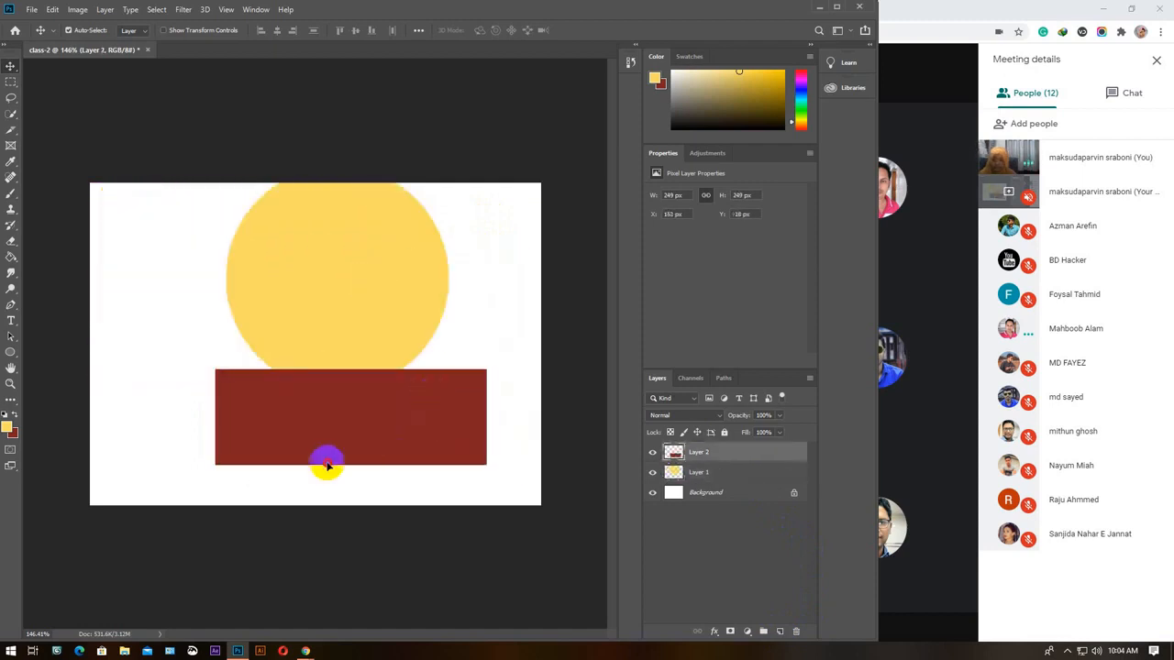
{"action": "left_click_drag", "start_coordinate": [318, 463], "coordinate": [208, 531]}
{"action": "left_click_drag", "start_coordinate": [348, 346], "coordinate": [257, 306]}
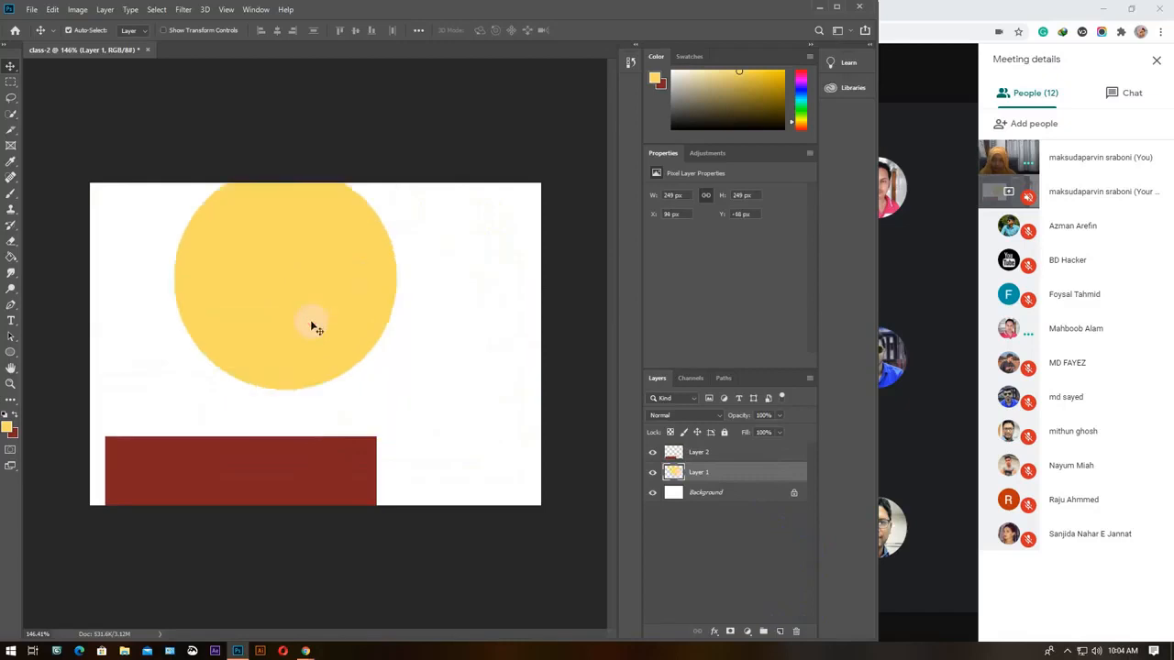
Delete the dark red rectangle's layer and the yellow circle's layer.
{"action": "left_click", "coordinate": [292, 469]}
{"action": "key", "text": "Delete"}
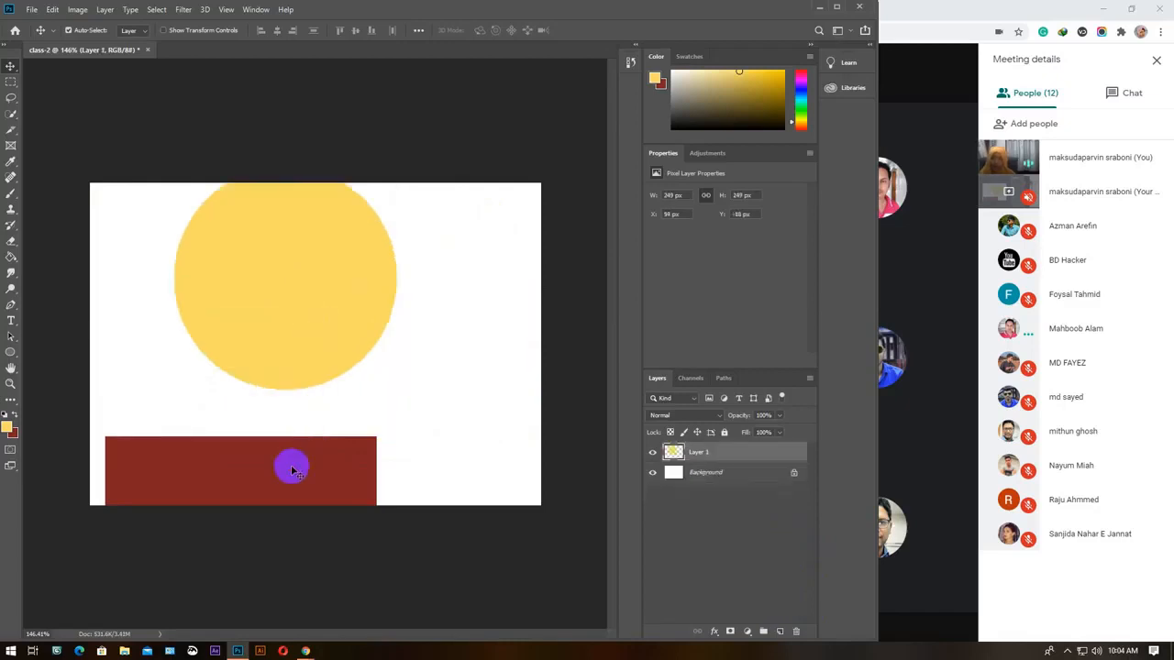
{"action": "left_click_drag", "start_coordinate": [361, 268], "coordinate": [383, 329]}
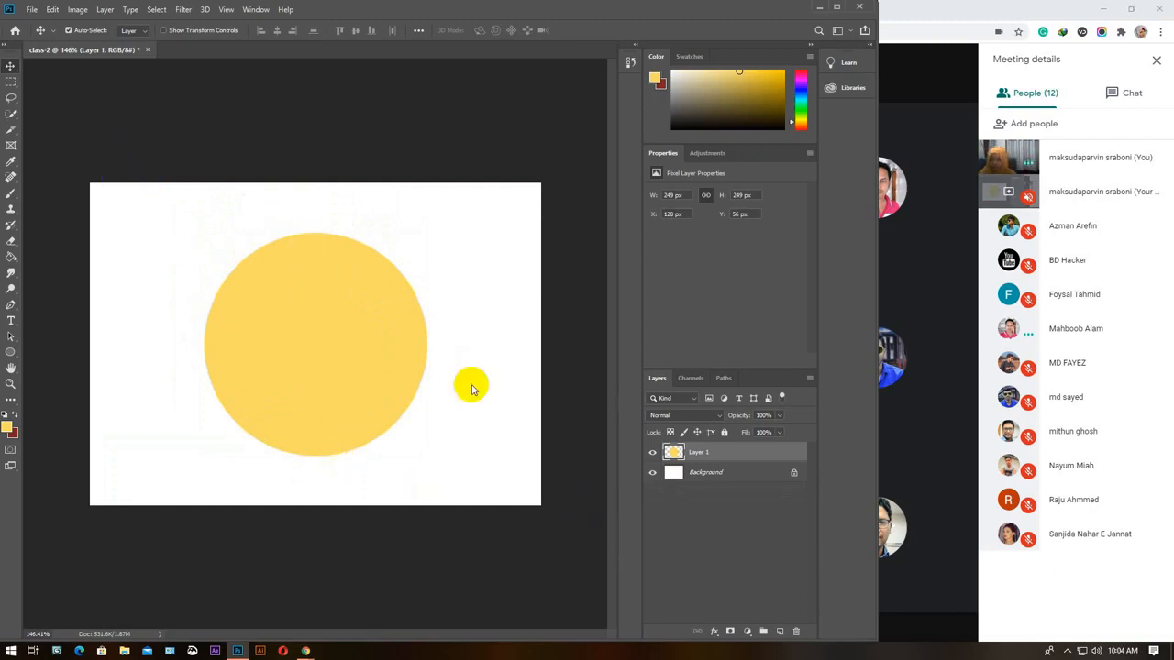
{"action": "key", "text": "Delete"}
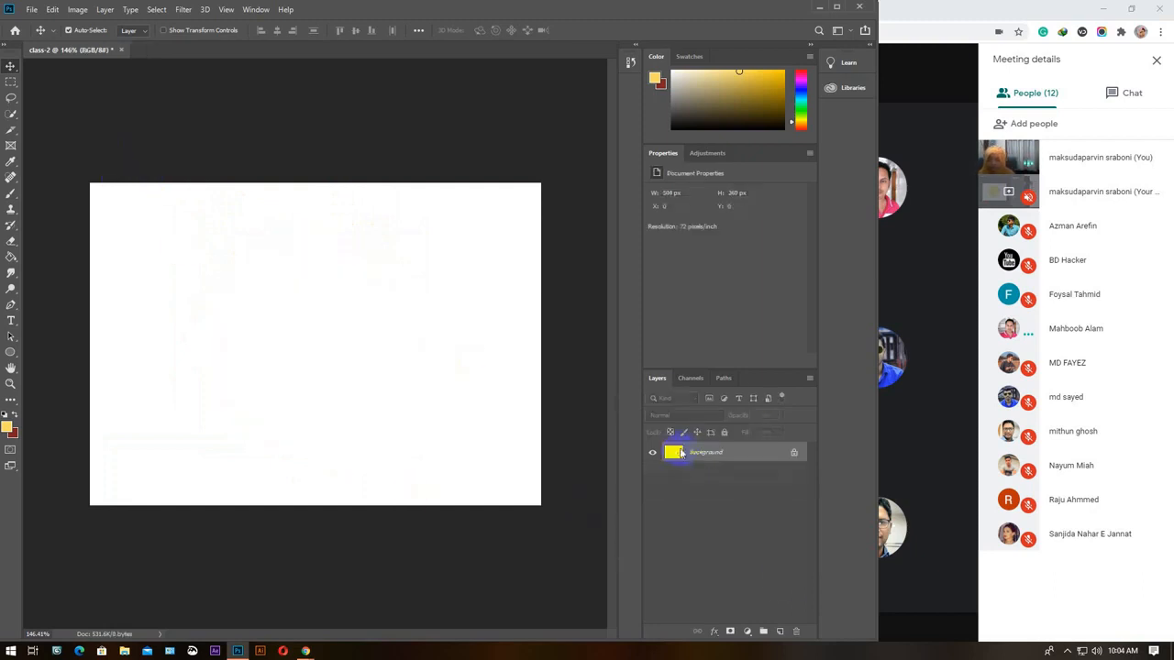
Add a new layer and draw a circular marquee selection about 241 px across in the canvas's middle.
{"action": "left_click", "coordinate": [781, 631]}
{"action": "left_click_drag", "start_coordinate": [10, 81], "coordinate": [65, 94]}
{"action": "left_click_drag", "start_coordinate": [195, 223], "coordinate": [411, 465]}
{"action": "left_click_drag", "start_coordinate": [417, 474], "coordinate": [419, 479]}
Fill the circular selection with the default black foreground color and deselect it.
{"action": "left_click", "coordinate": [5, 416]}
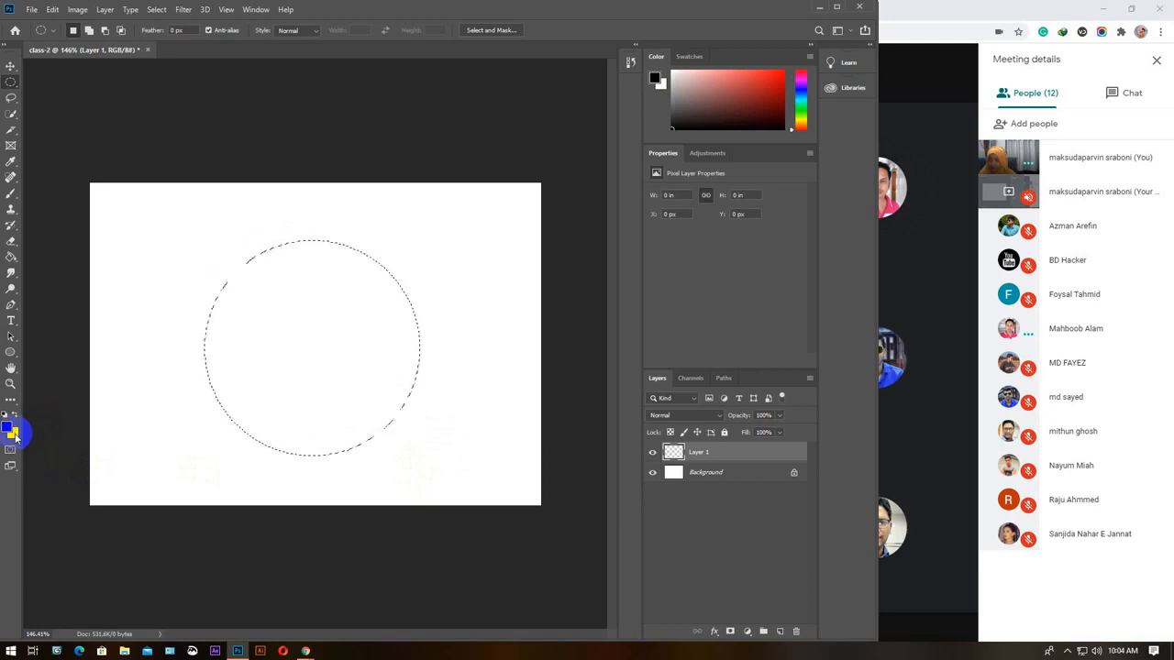
{"action": "key", "text": "alt+BackSpace"}
{"action": "left_click", "coordinate": [339, 371]}
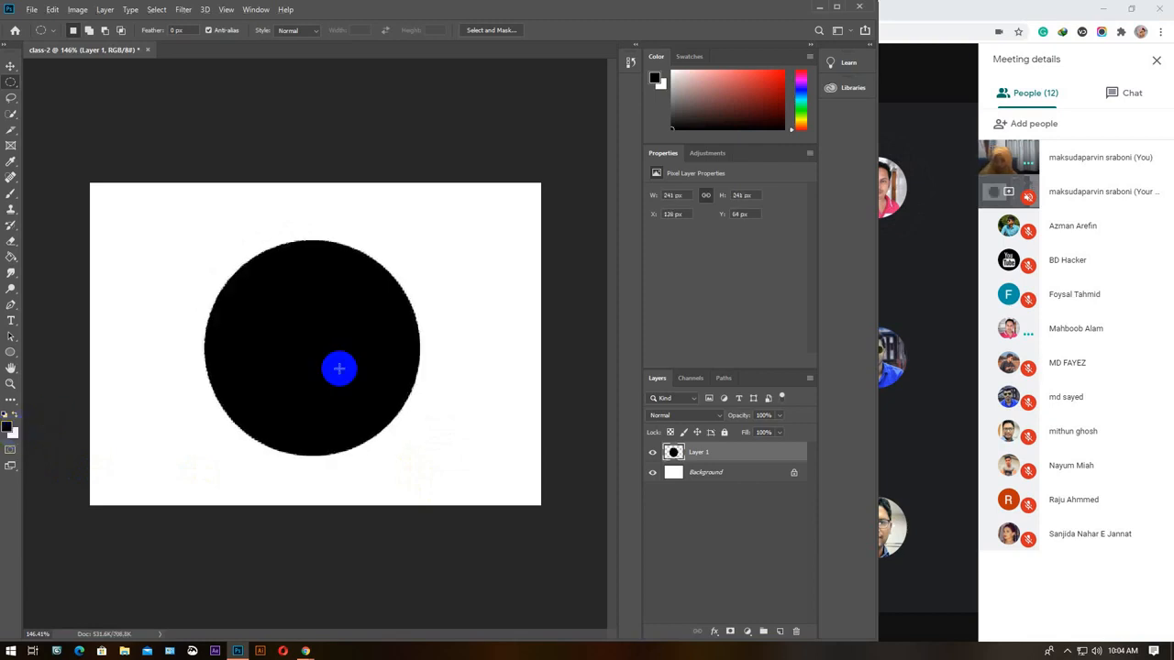
On a new layer, draw an elliptical marquee selection about 62 by 86 px inside the black circle and fill it with a light pink background color.
{"action": "left_click", "coordinate": [780, 632]}
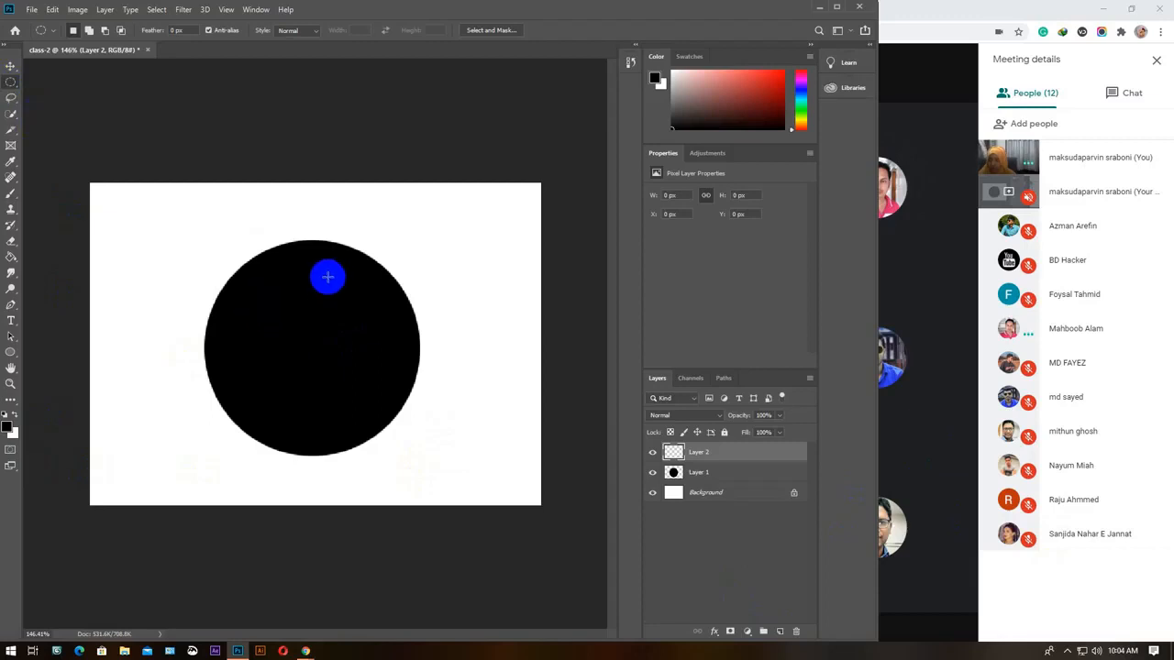
{"action": "left_click_drag", "start_coordinate": [328, 275], "coordinate": [383, 350]}
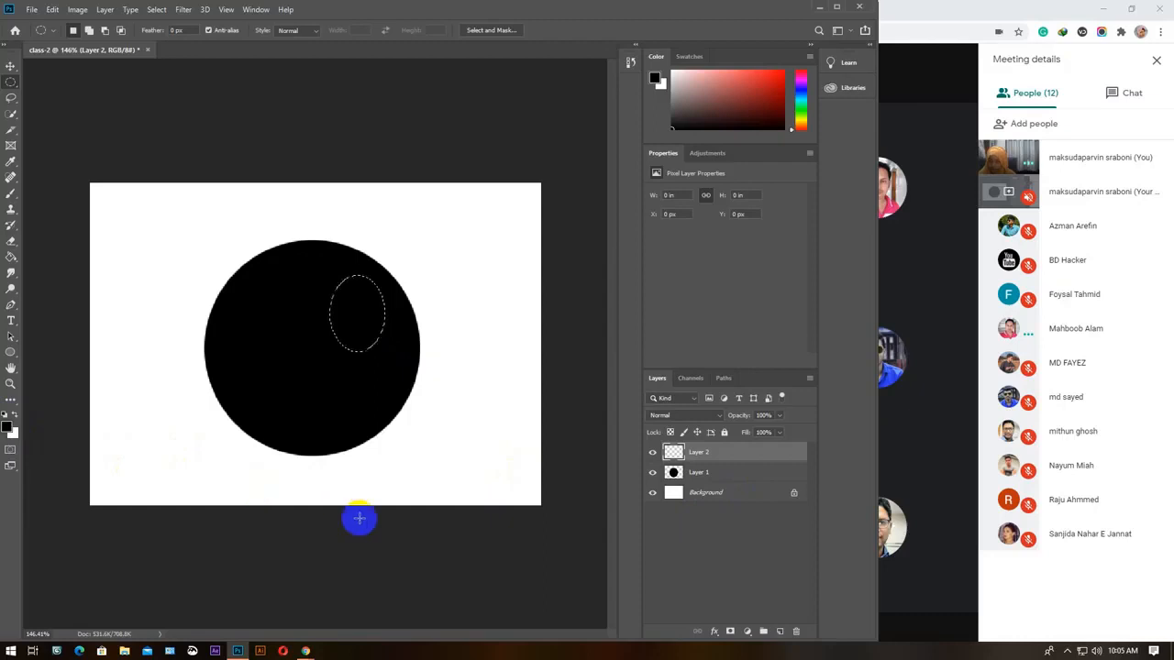
{"action": "left_click", "coordinate": [12, 433]}
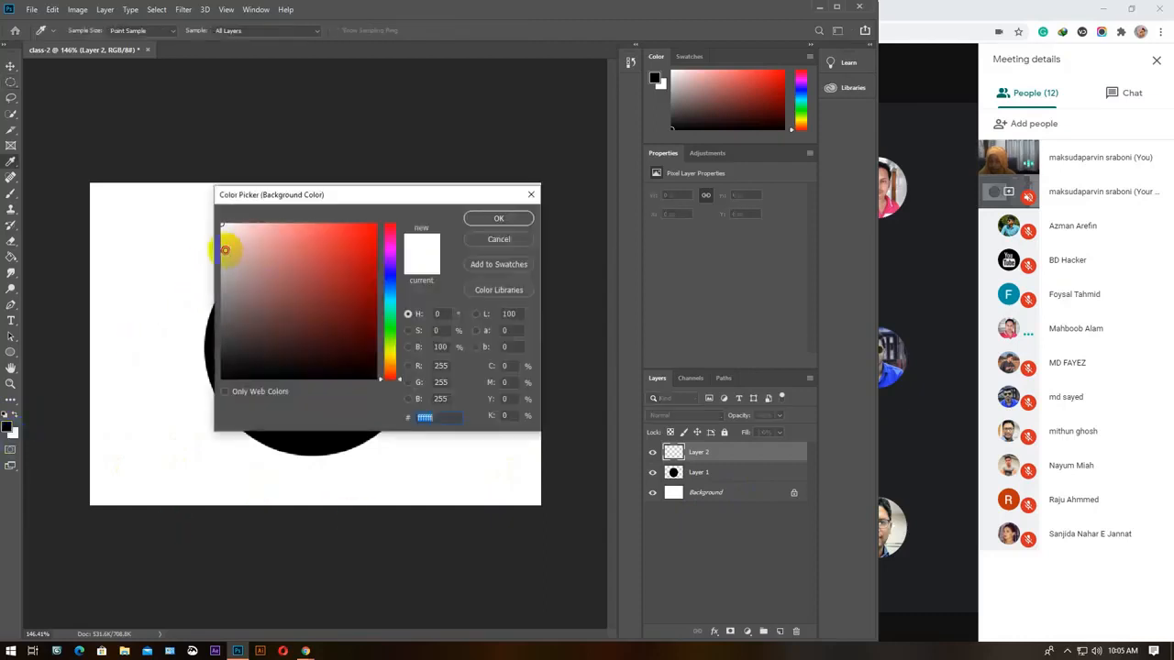
{"action": "left_click", "coordinate": [225, 249]}
{"action": "left_click_drag", "start_coordinate": [225, 250], "coordinate": [236, 227]}
{"action": "left_click", "coordinate": [498, 219]}
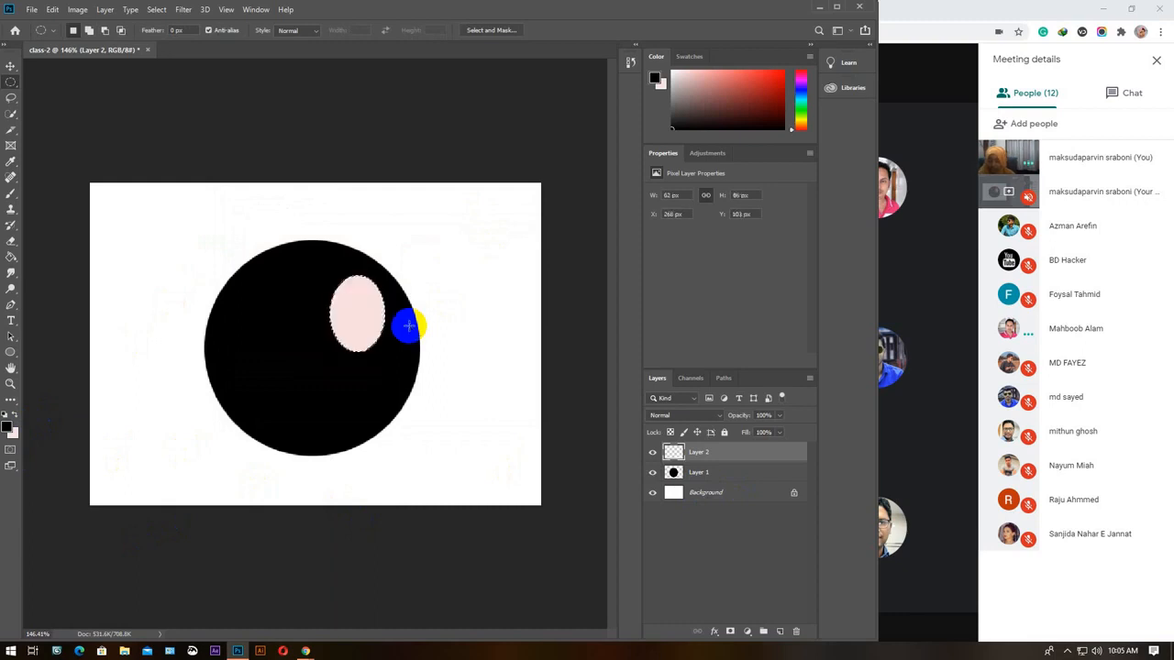
Deselect the light pink ellipse and move it into the left half of the black circle.
{"action": "left_click", "coordinate": [10, 66]}
{"action": "left_click_drag", "start_coordinate": [367, 330], "coordinate": [276, 347]}
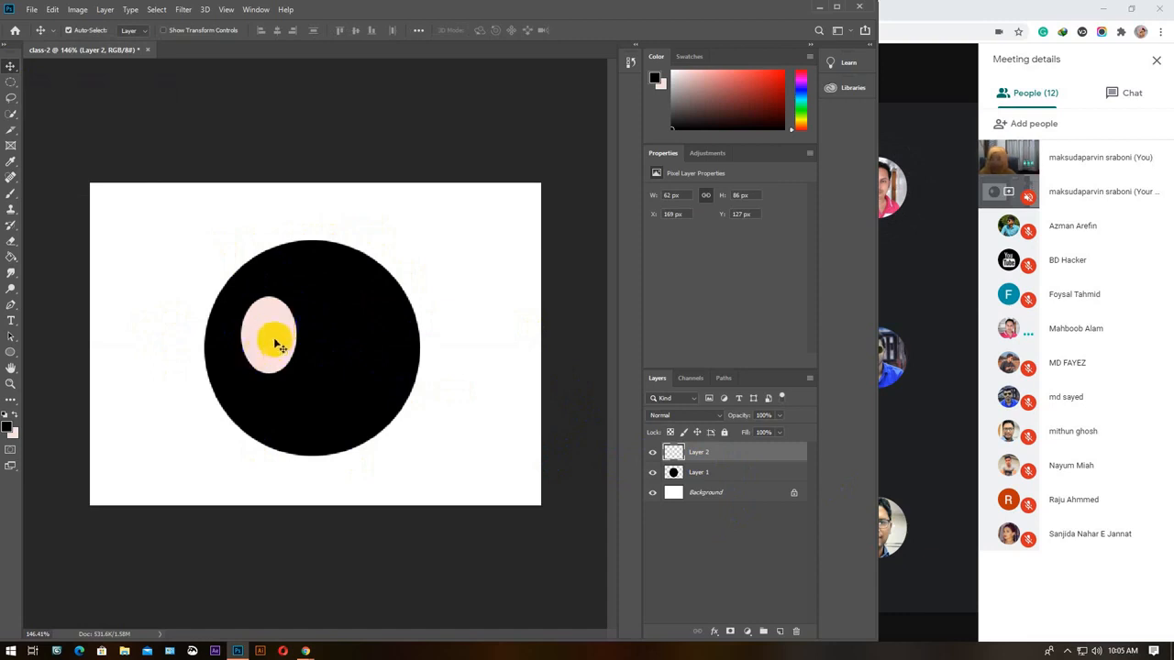
{"action": "left_click", "coordinate": [276, 366]}
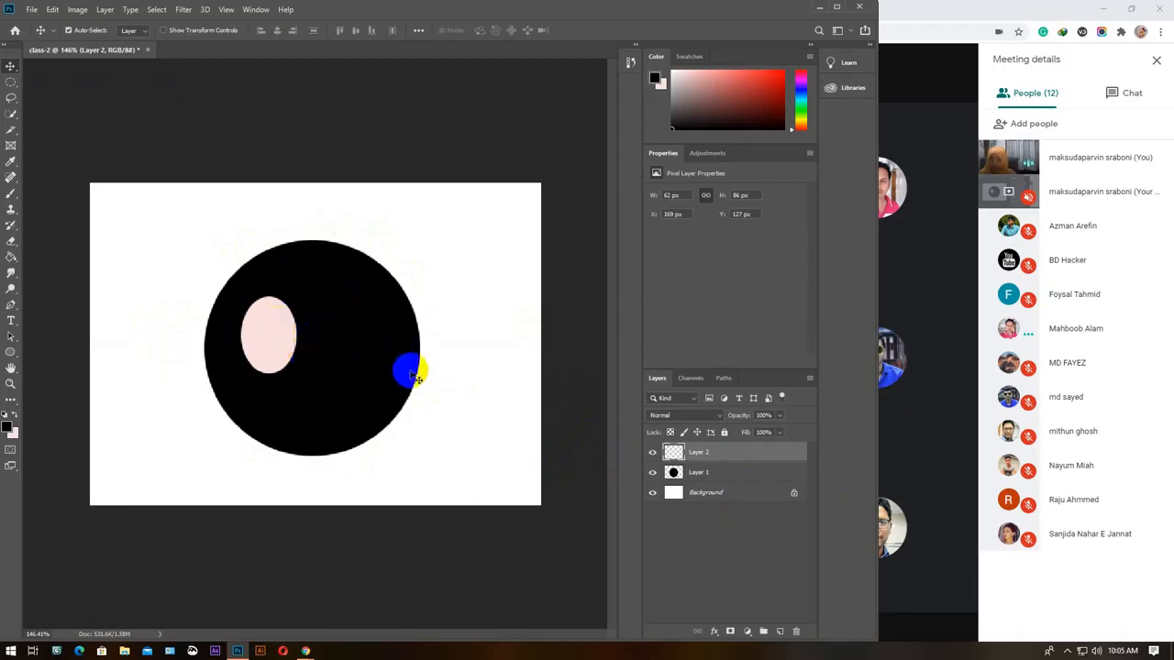
{"action": "left_click", "coordinate": [11, 82]}
{"action": "left_click_drag", "start_coordinate": [326, 285], "coordinate": [380, 361]}
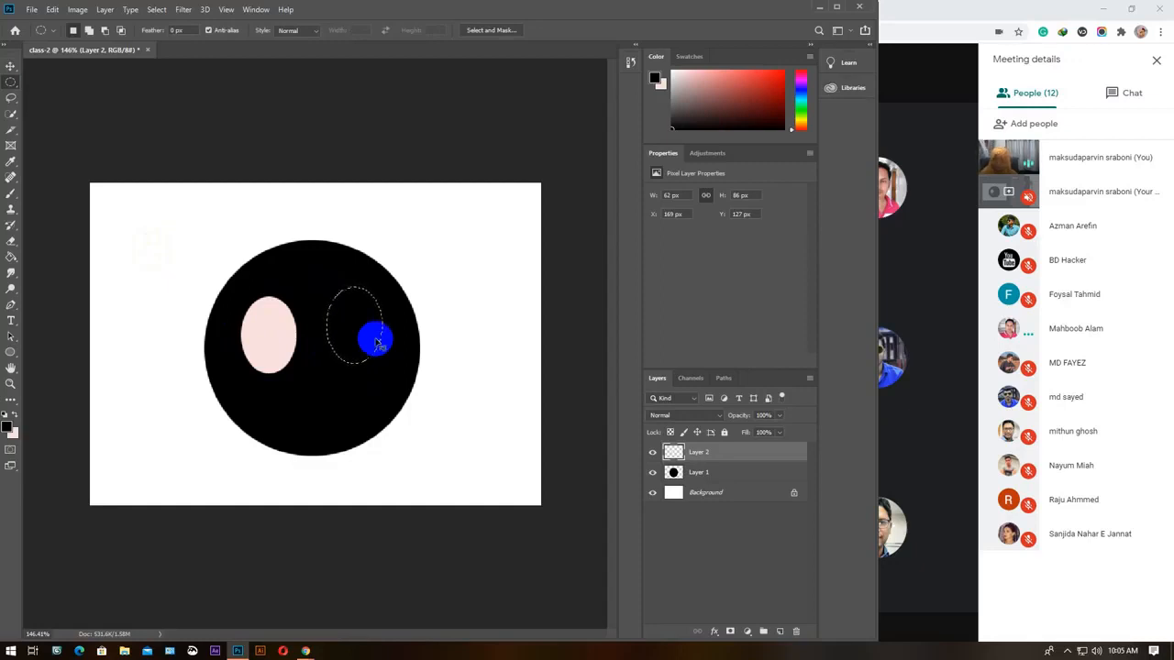
{"action": "left_click", "coordinate": [377, 343]}
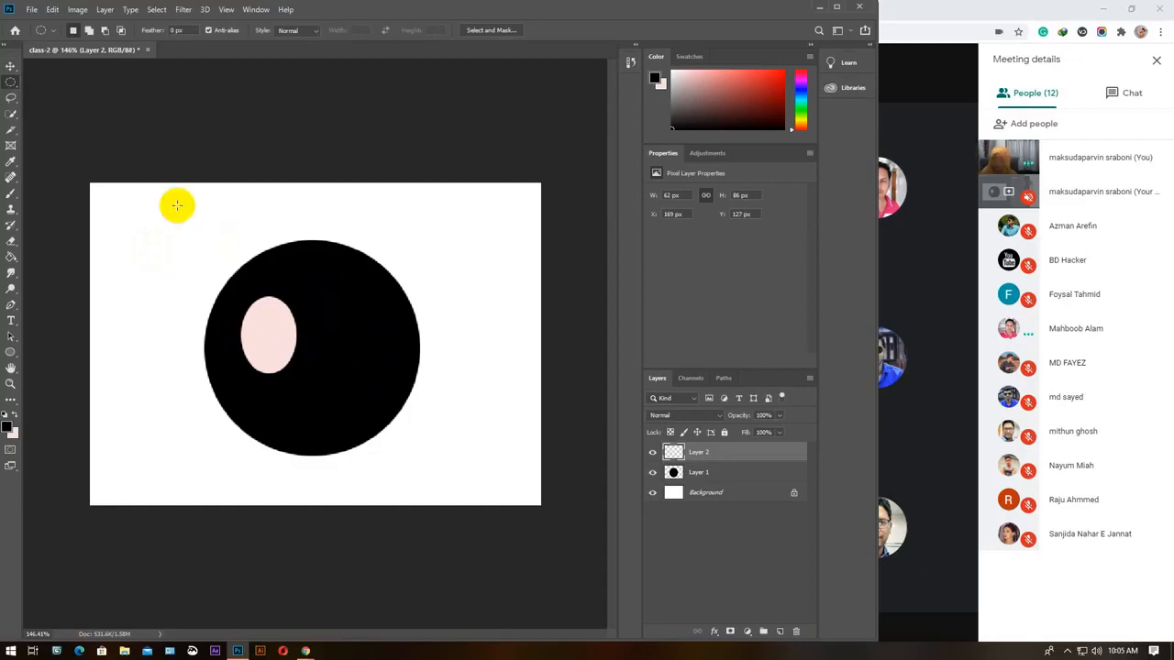
{"action": "left_click", "coordinate": [9, 68]}
{"action": "right_click", "coordinate": [9, 69]}
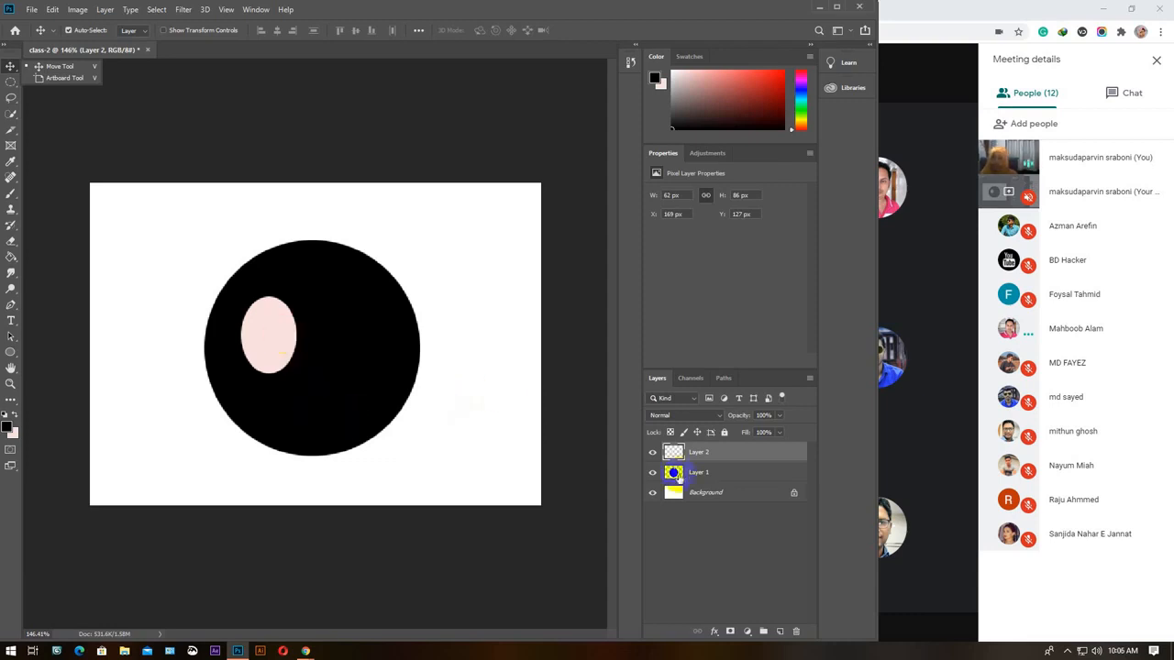
Rename the black circle's layer as head and the pink ellipse's layer as eye.
{"action": "left_click", "coordinate": [708, 474]}
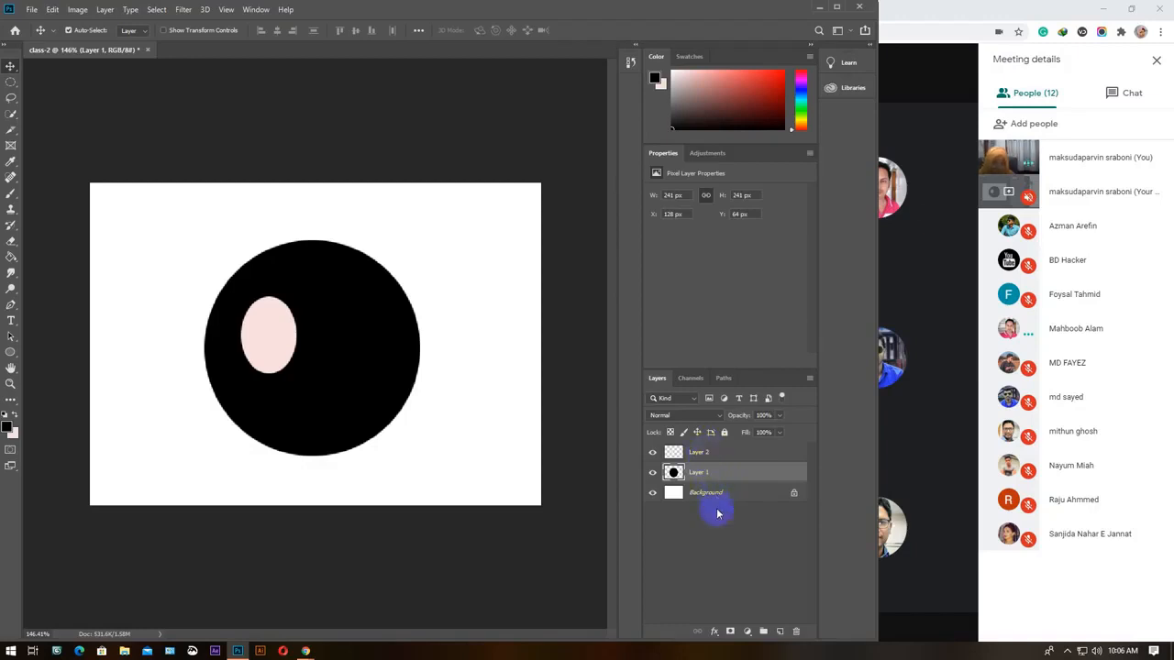
{"action": "left_click", "coordinate": [703, 454]}
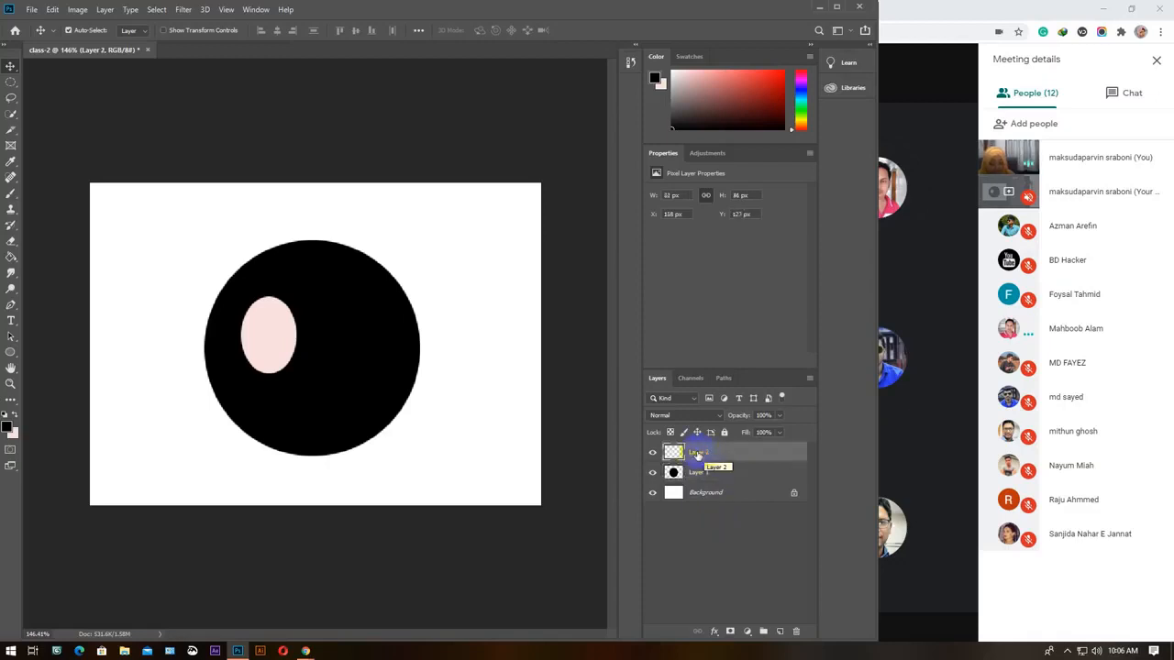
{"action": "double_click", "coordinate": [697, 453]}
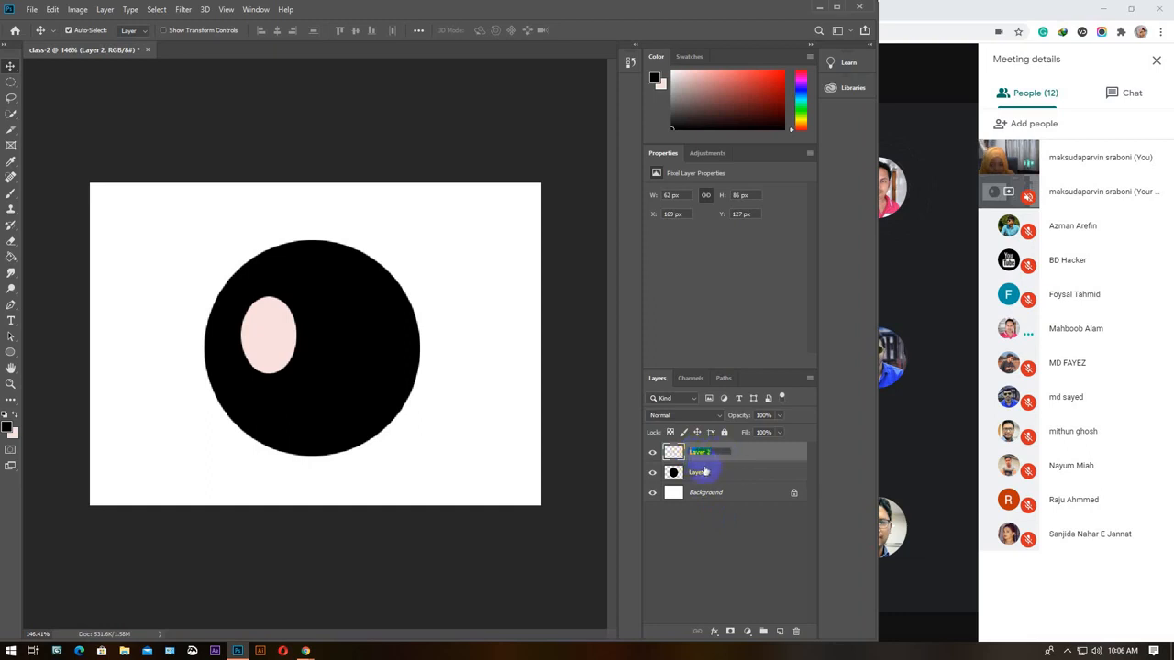
{"action": "left_click", "coordinate": [700, 473]}
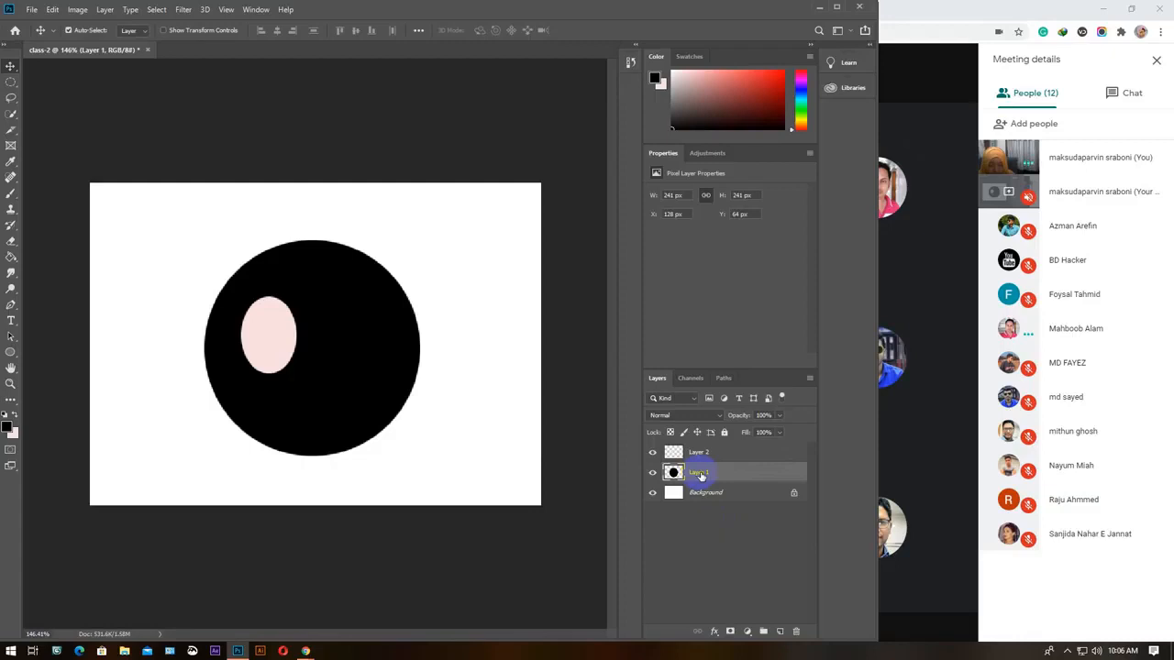
{"action": "double_click", "coordinate": [700, 473]}
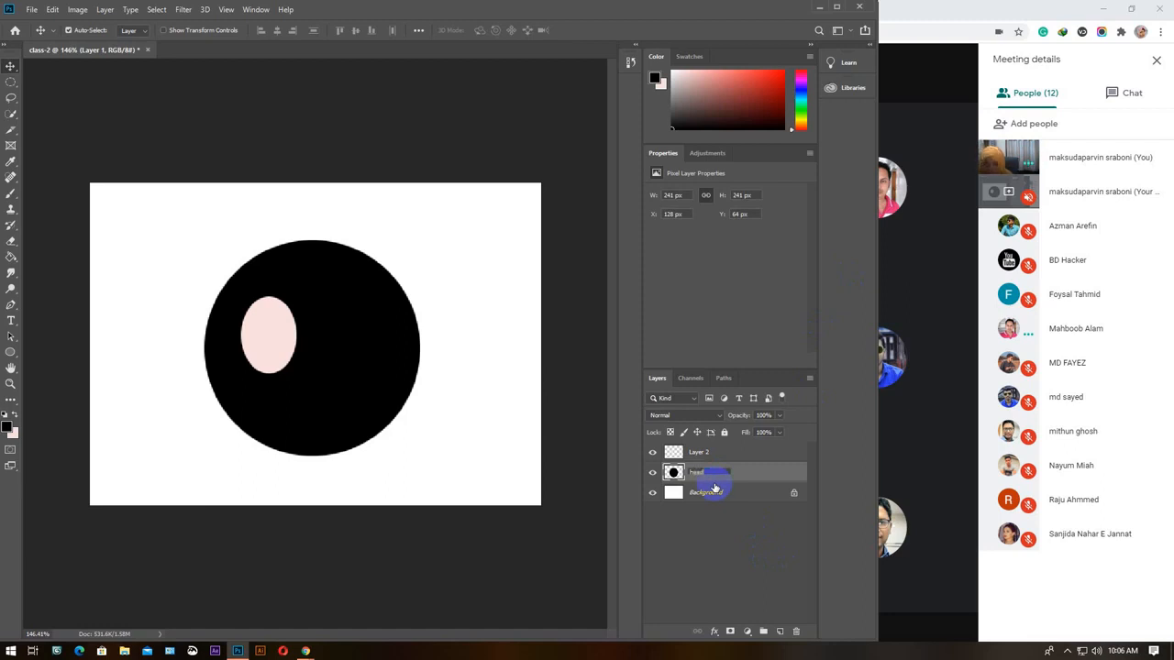
{"action": "left_click", "coordinate": [697, 454]}
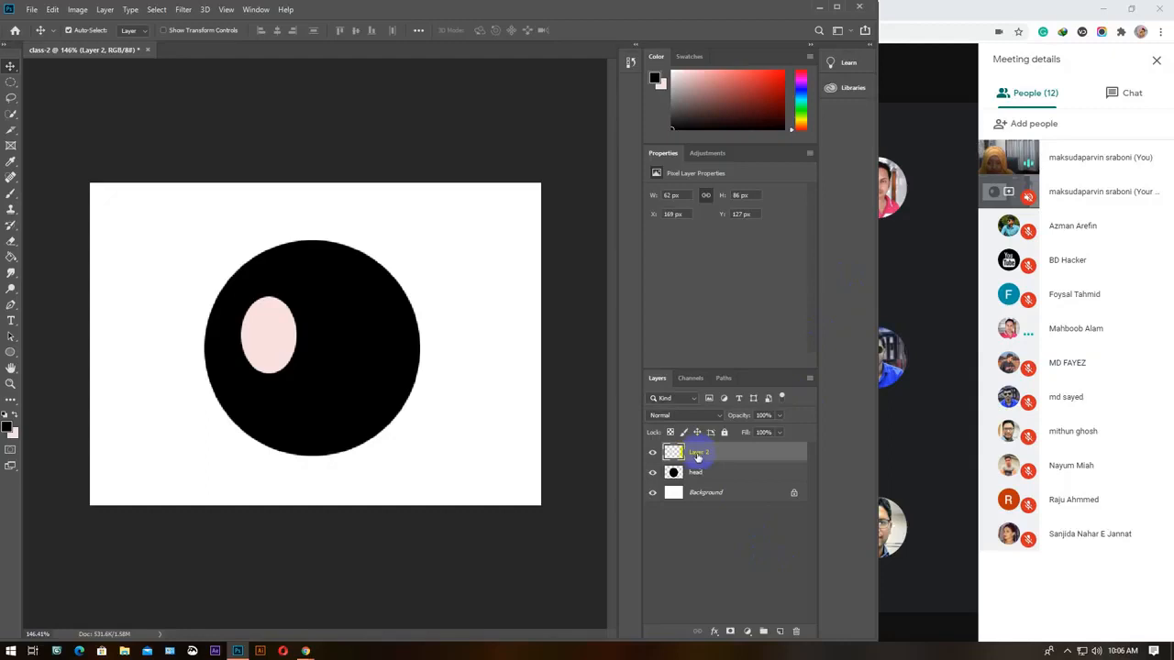
{"action": "double_click", "coordinate": [699, 453]}
{"action": "left_click", "coordinate": [699, 473]}
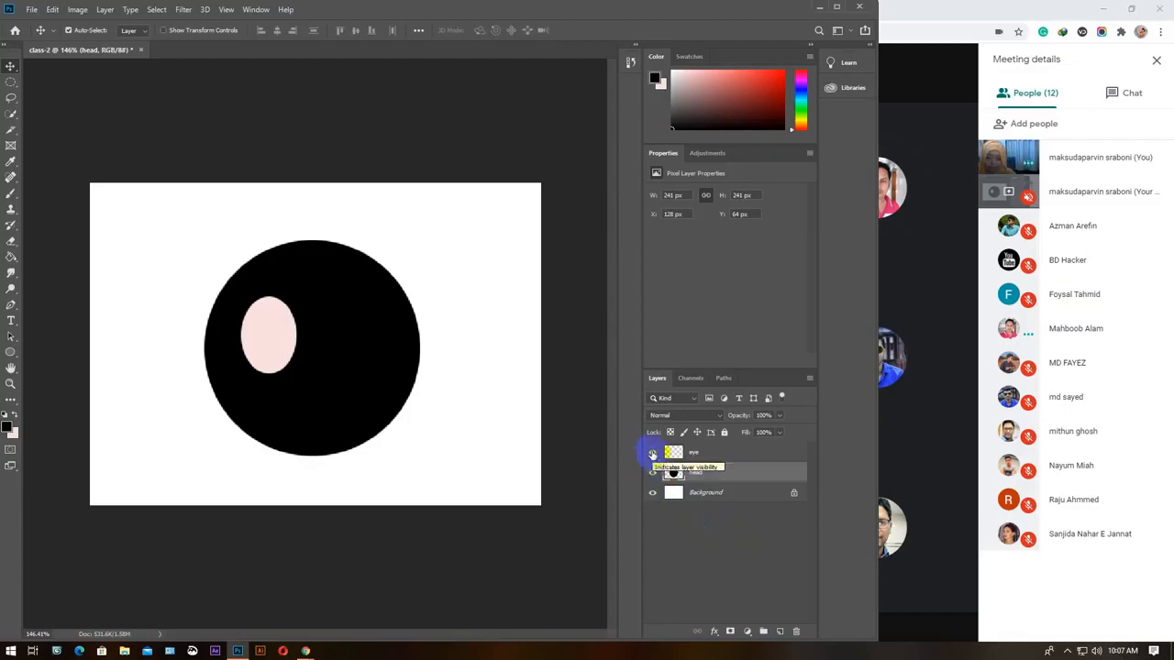
Hide and show the eye layer and the head layer one at a time to check which shape each holds.
{"action": "left_click", "coordinate": [652, 453]}
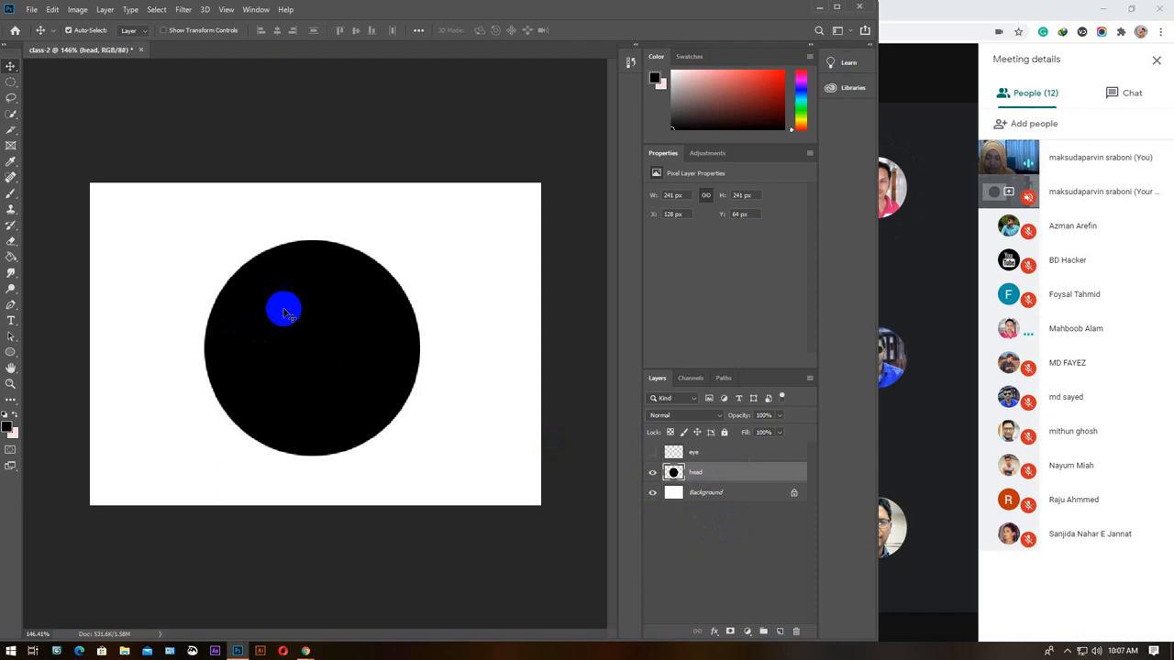
{"action": "left_click", "coordinate": [652, 453]}
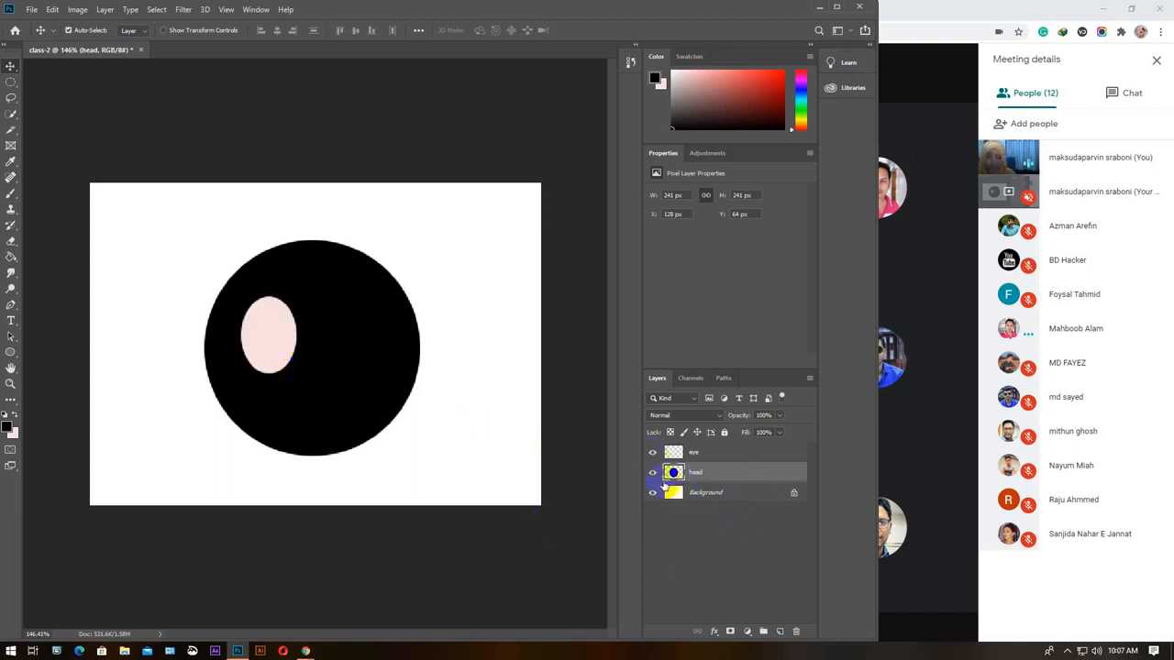
{"action": "left_click", "coordinate": [652, 473]}
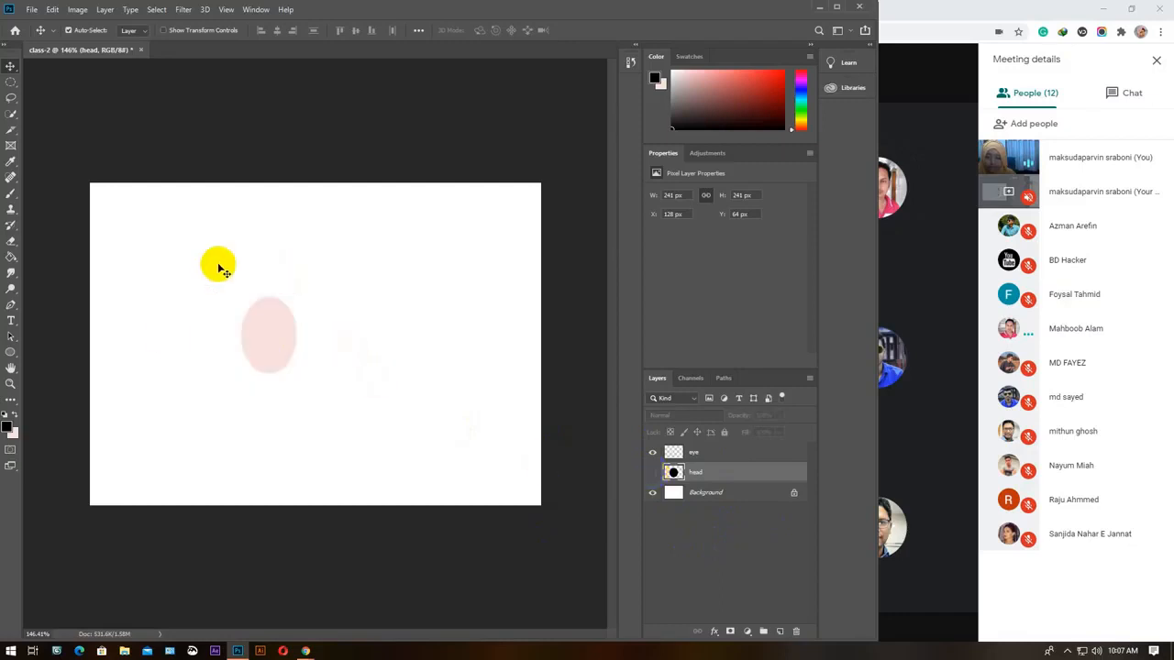
{"action": "left_click", "coordinate": [652, 473]}
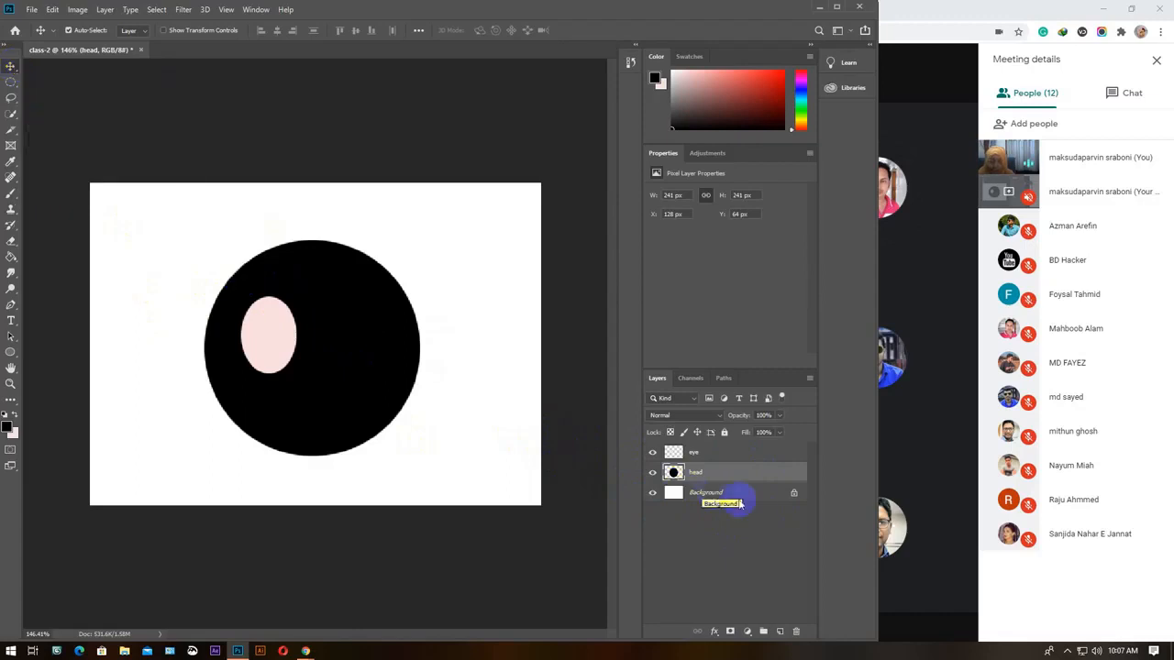
Copy and paste the eye layer's ellipse, and delete the pasted duplicate.
{"action": "left_click", "coordinate": [711, 452]}
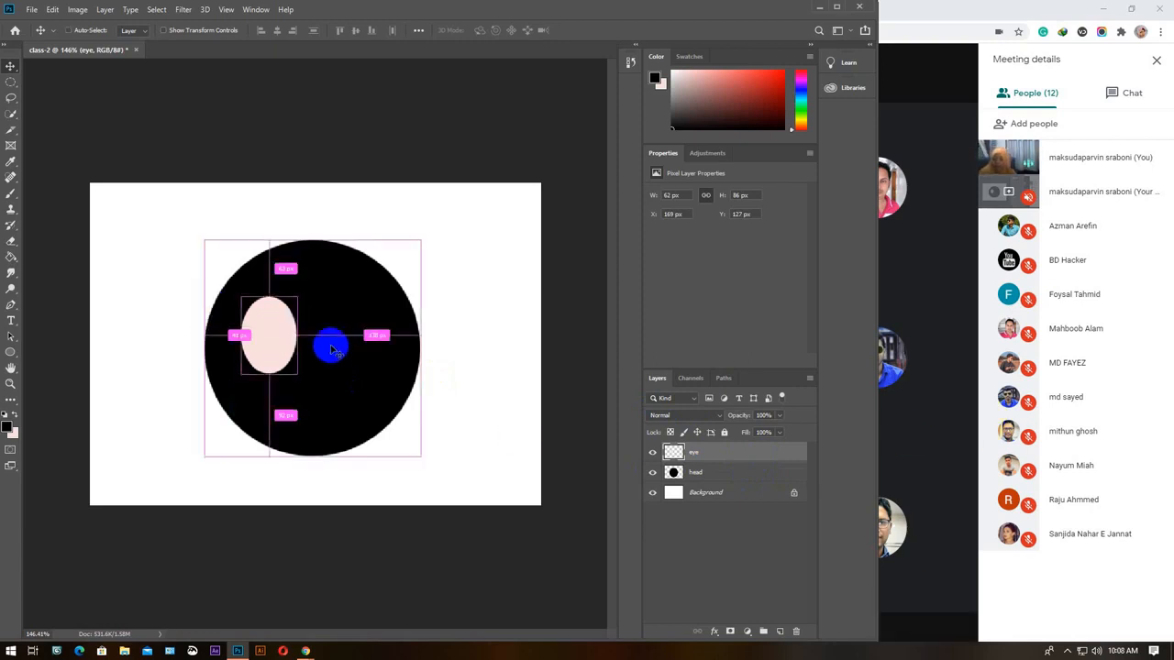
{"action": "key", "text": "ctrl"}
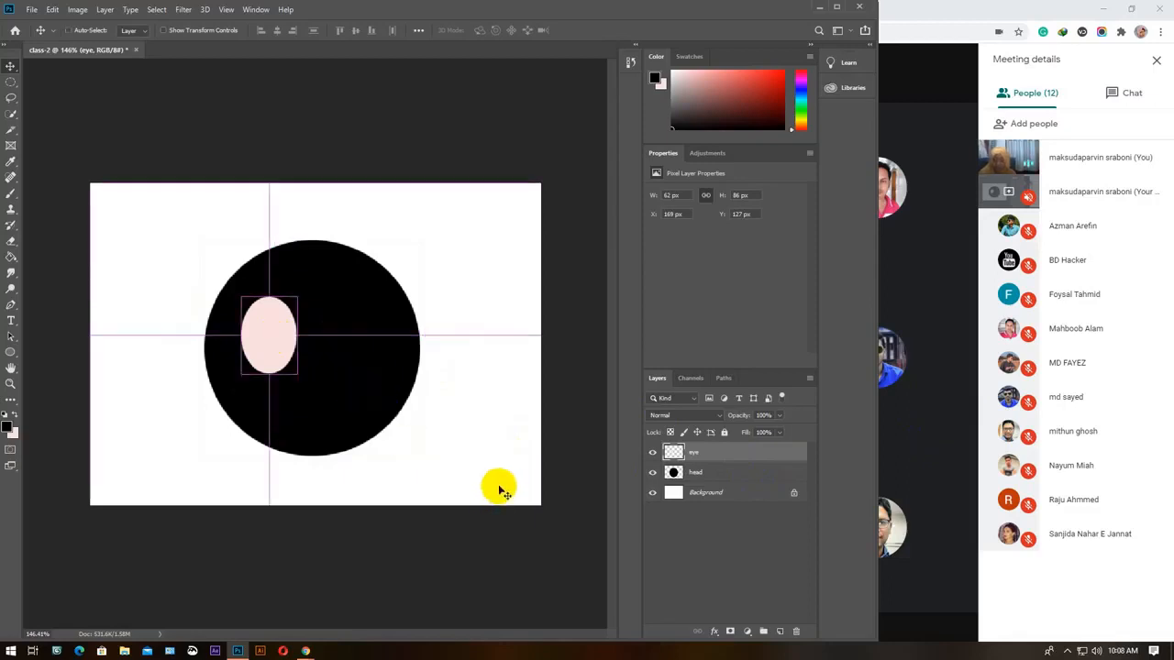
{"action": "key", "text": "ctrl+v"}
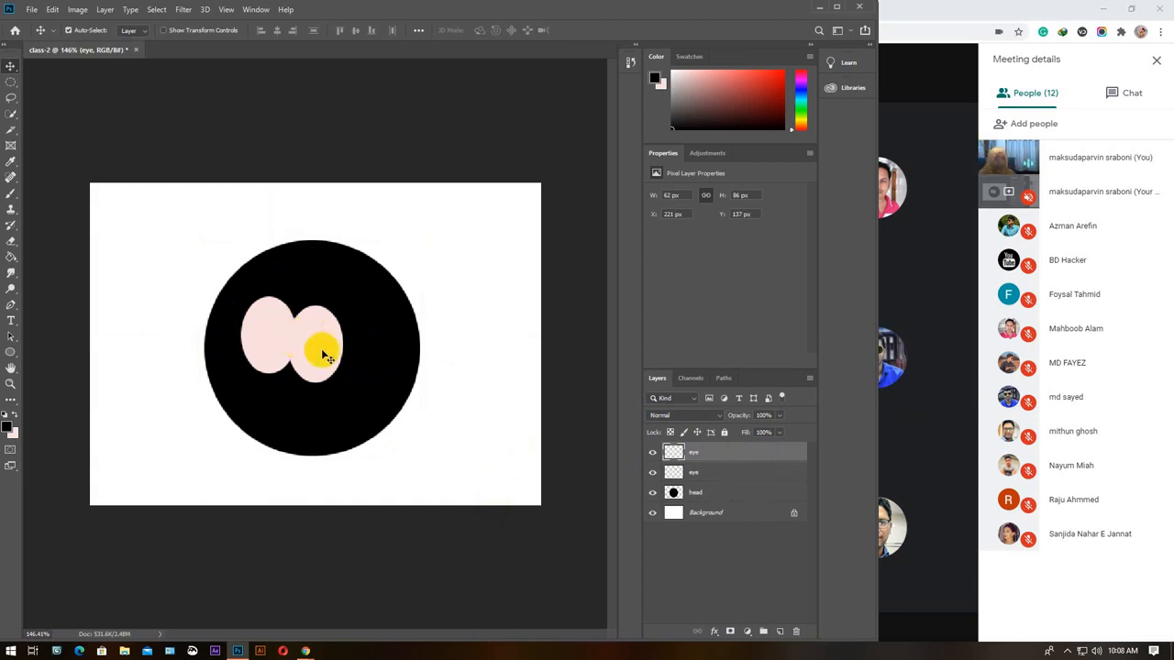
{"action": "key", "text": "Delete"}
{"action": "left_click_drag", "start_coordinate": [323, 355], "coordinate": [374, 370]}
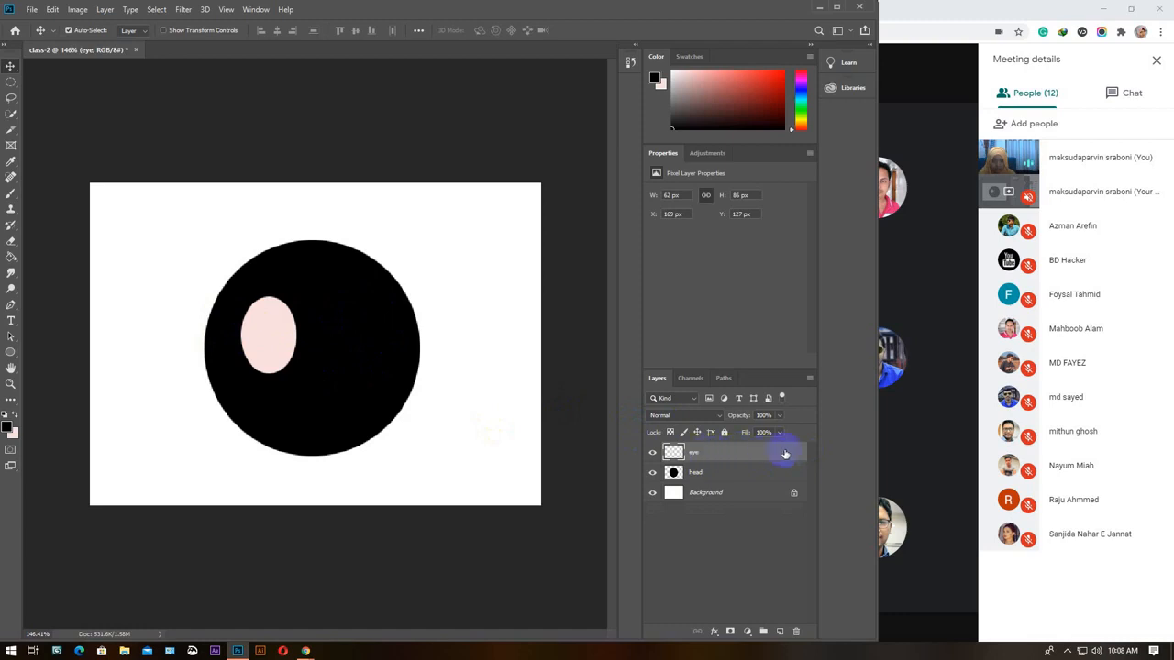
Duplicate the pink eye into the right half of the head, level with the original, undoing the first misaligned copy.
{"action": "left_click", "coordinate": [745, 474]}
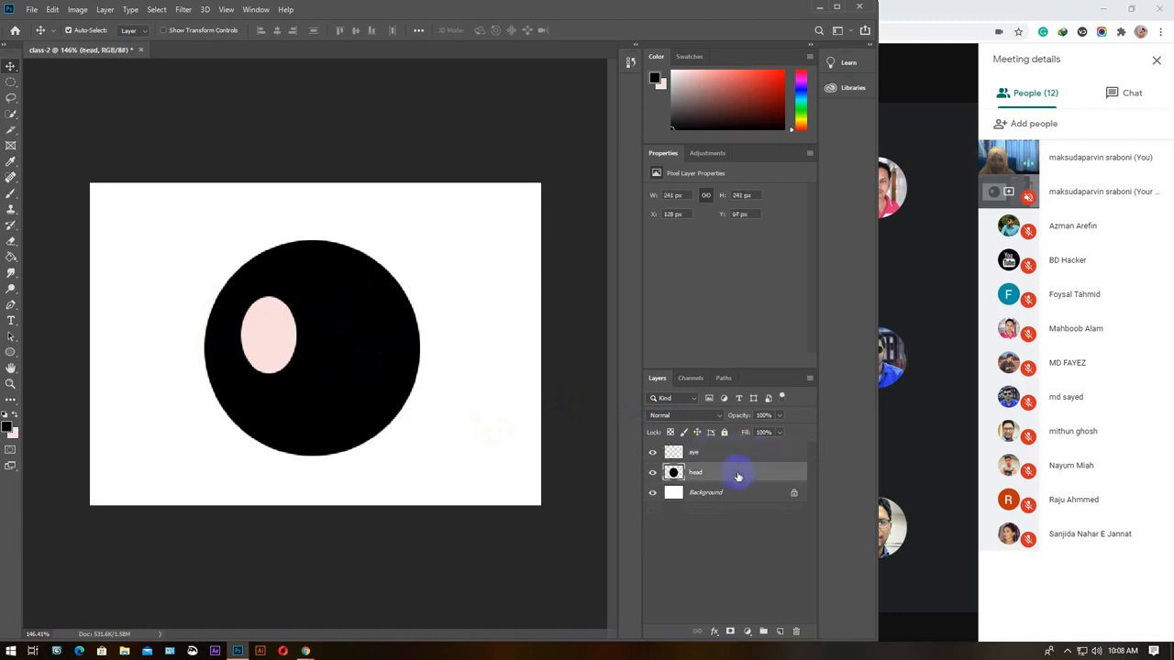
{"action": "left_click", "coordinate": [746, 456]}
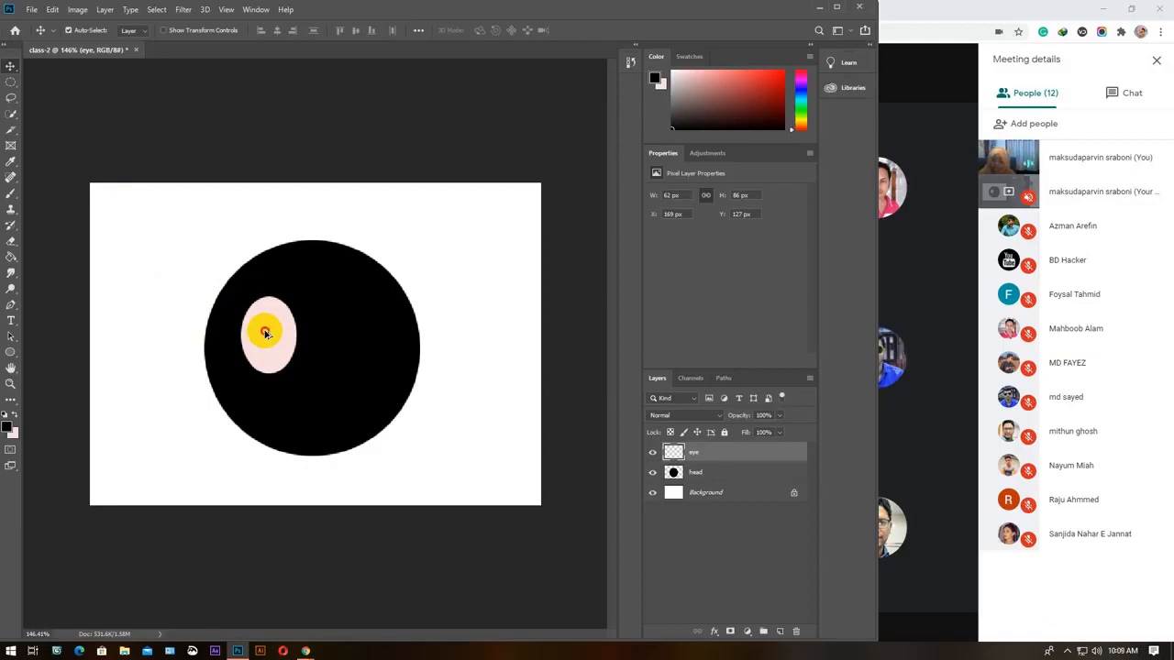
{"action": "left_click_drag", "start_coordinate": [264, 333], "coordinate": [352, 338]}
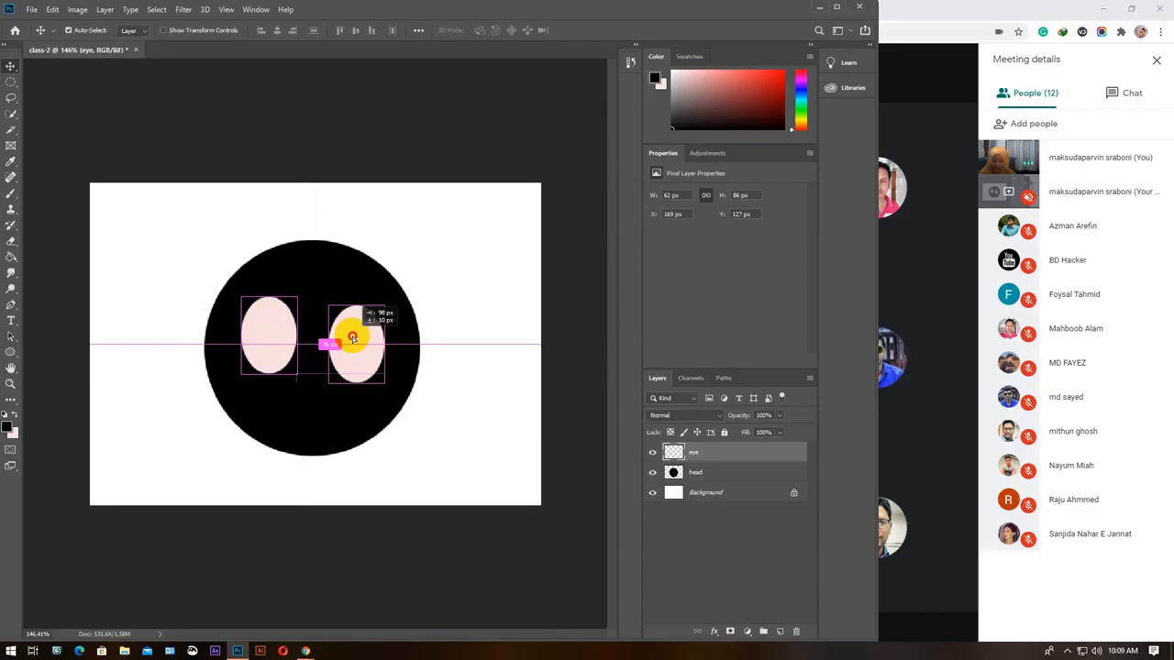
{"action": "left_click_drag", "start_coordinate": [352, 337], "coordinate": [353, 338]}
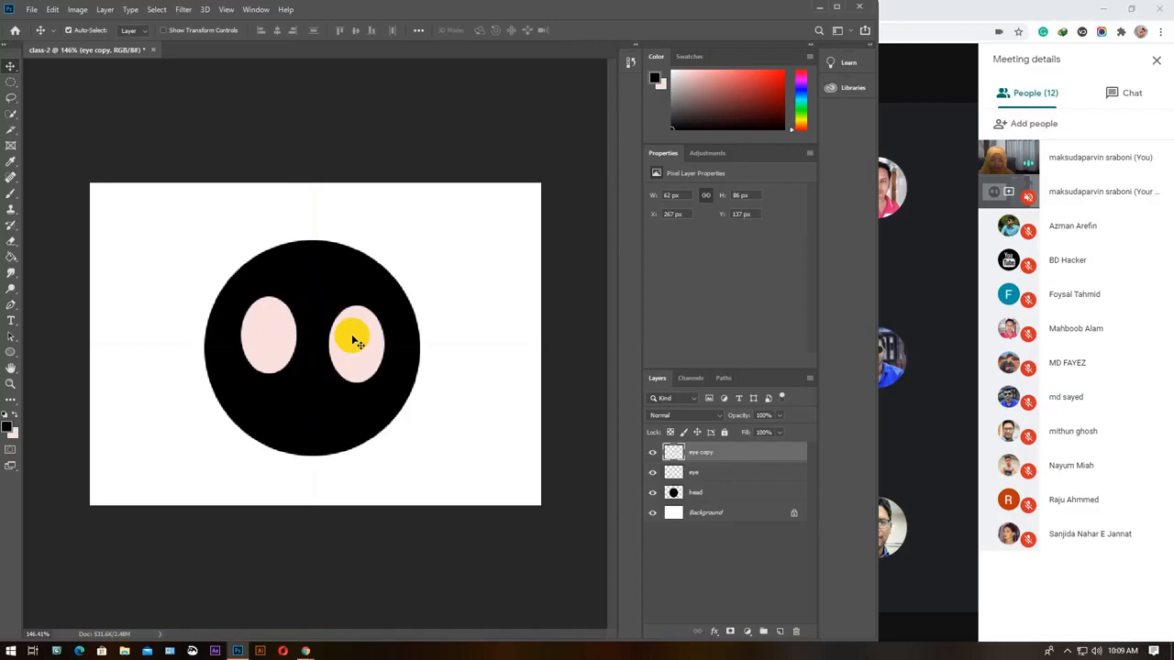
{"action": "key", "text": "ctrl+z"}
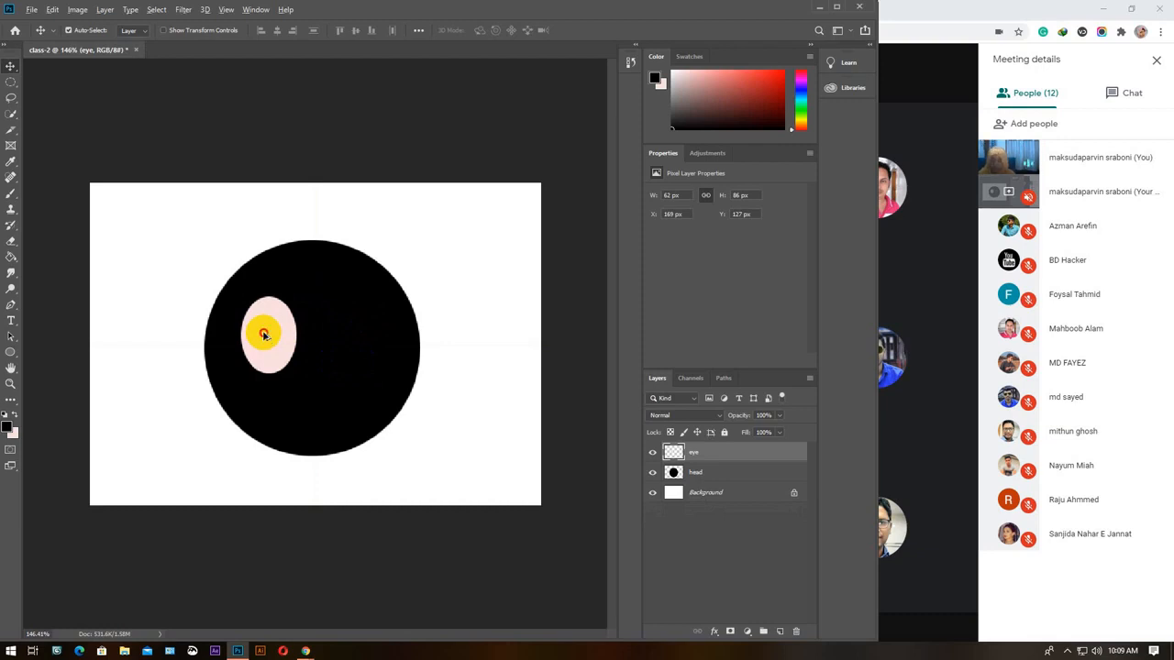
{"action": "left_click_drag", "start_coordinate": [263, 335], "coordinate": [349, 347]}
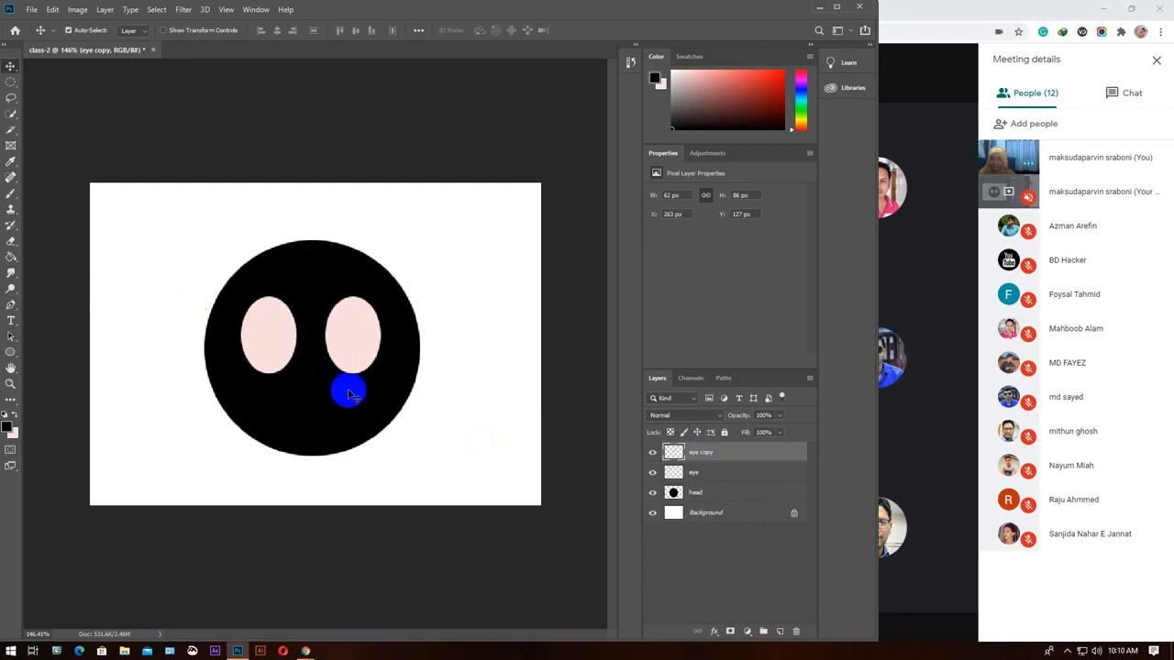
Add a new layer and draw a narrow elliptical marquee selection inside the left eye.
{"action": "left_click", "coordinate": [10, 81]}
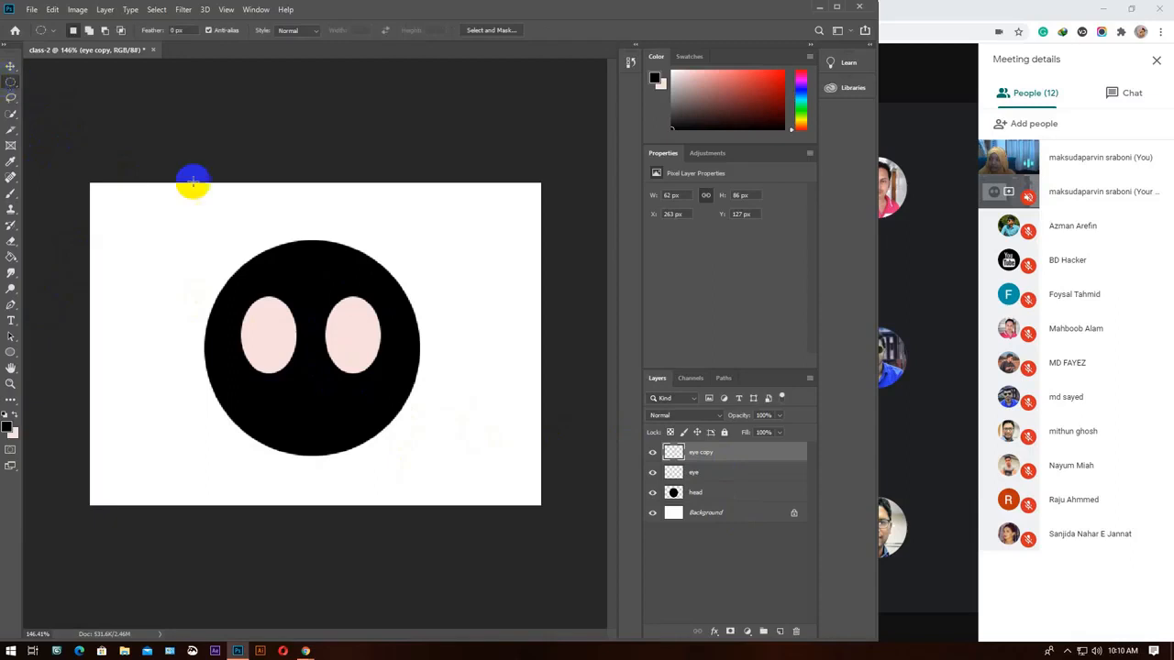
{"action": "left_click", "coordinate": [779, 633]}
{"action": "left_click_drag", "start_coordinate": [265, 318], "coordinate": [289, 369]}
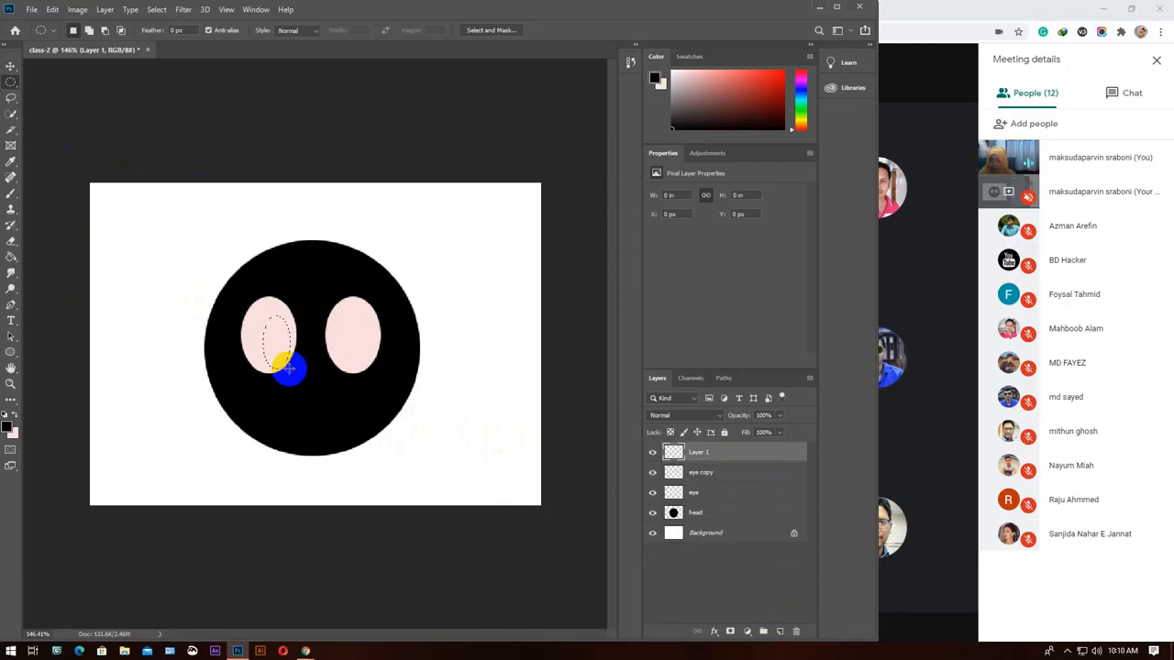
Set the foreground color to white (ffffff).
{"action": "left_click", "coordinate": [11, 427]}
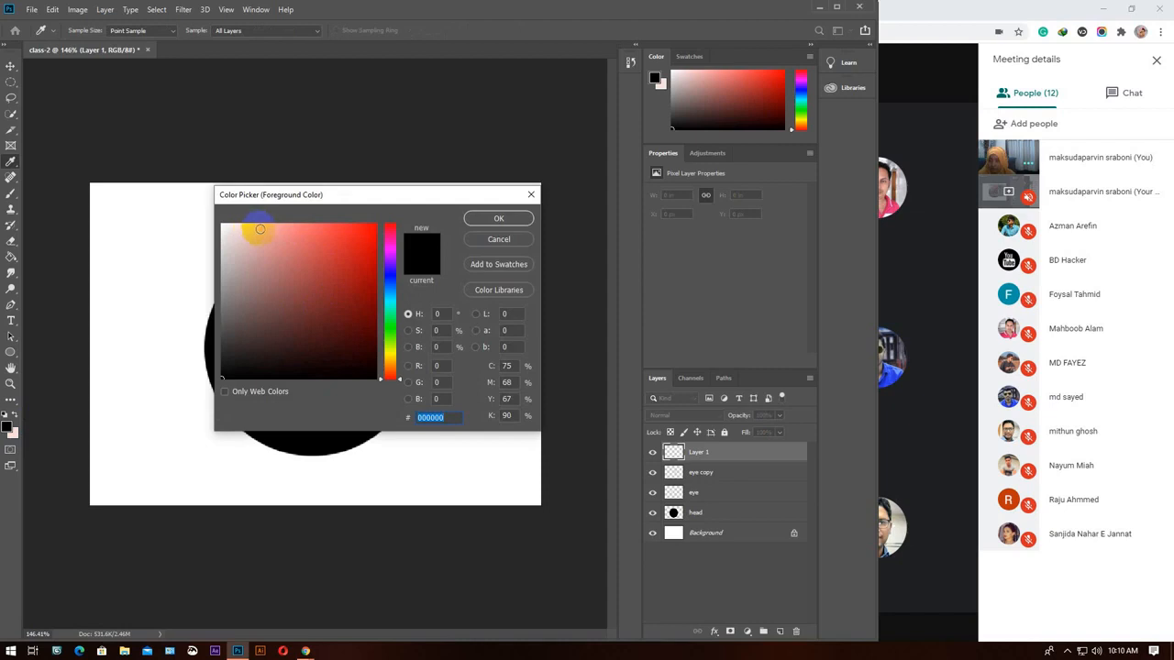
{"action": "left_click", "coordinate": [223, 225]}
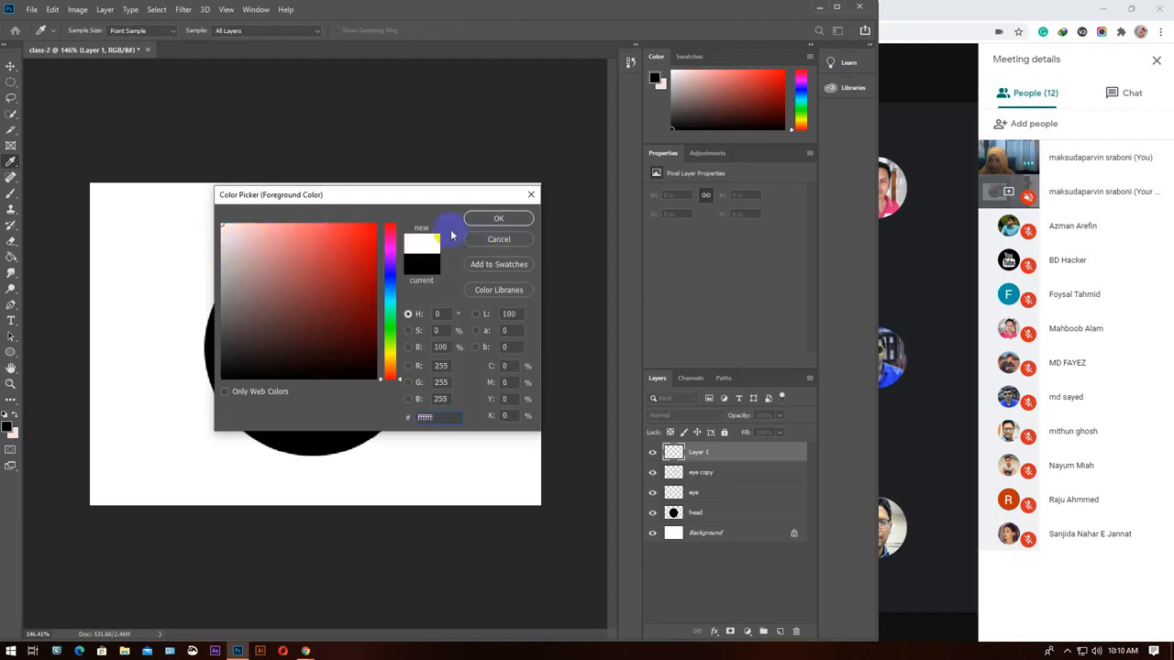
{"action": "left_click", "coordinate": [498, 218]}
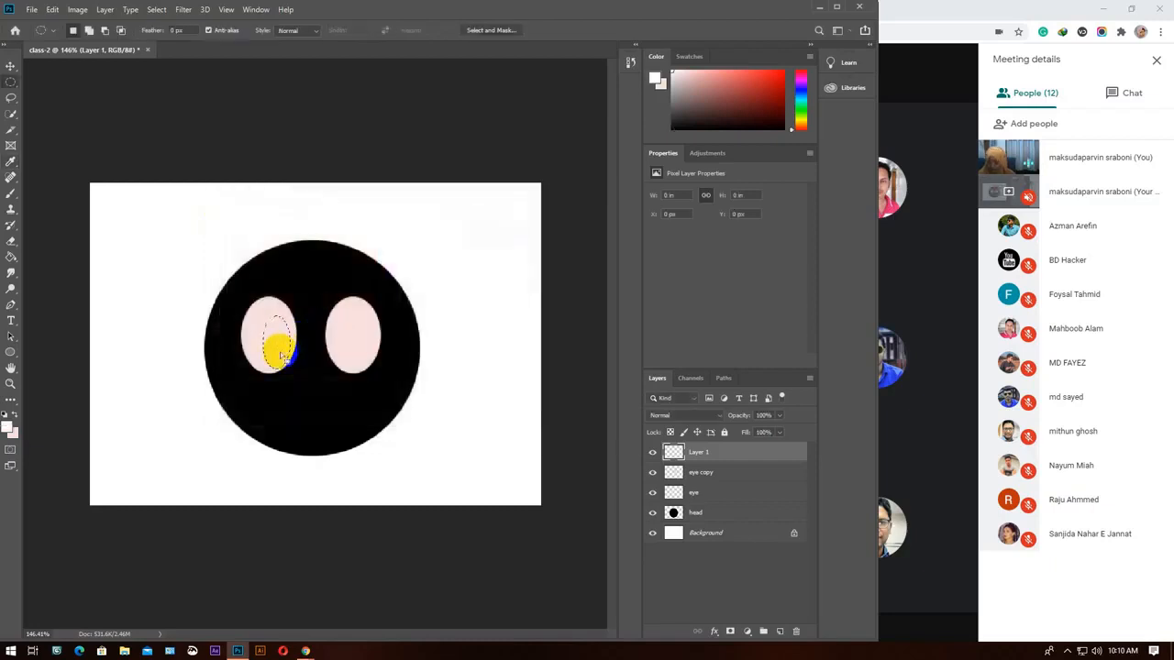
Fill the narrow elliptical selection with white, deselect it, and duplicate the white ellipse into the right eye at the same height.
{"action": "key", "text": "alt+BackSpace"}
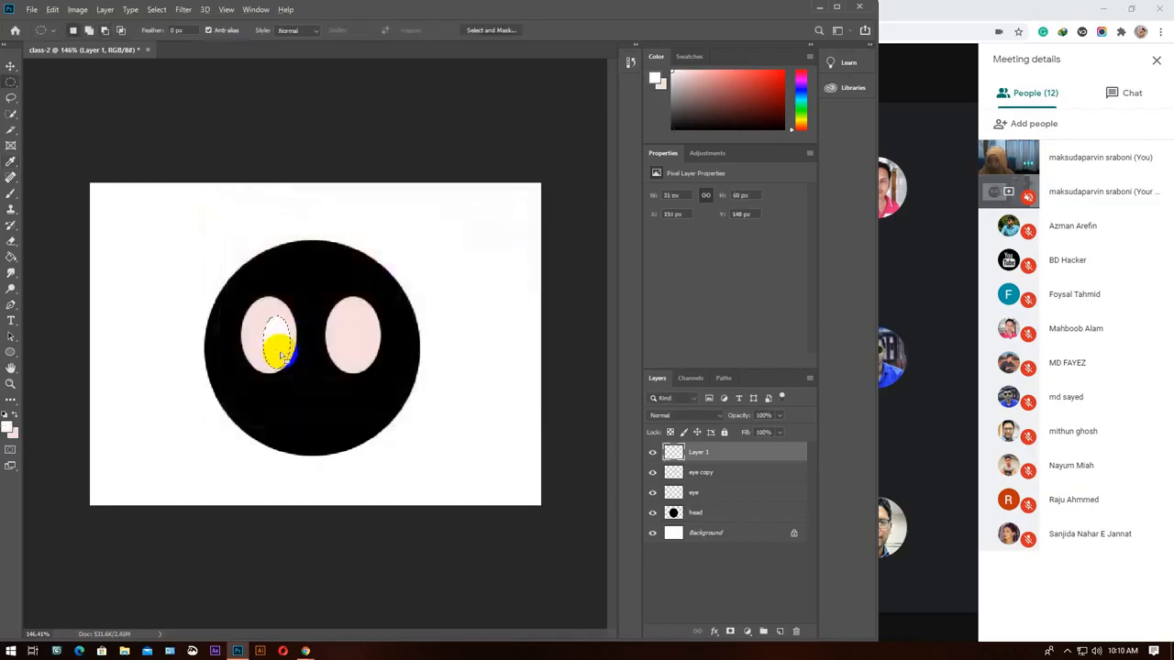
{"action": "key", "text": "ctrl+d"}
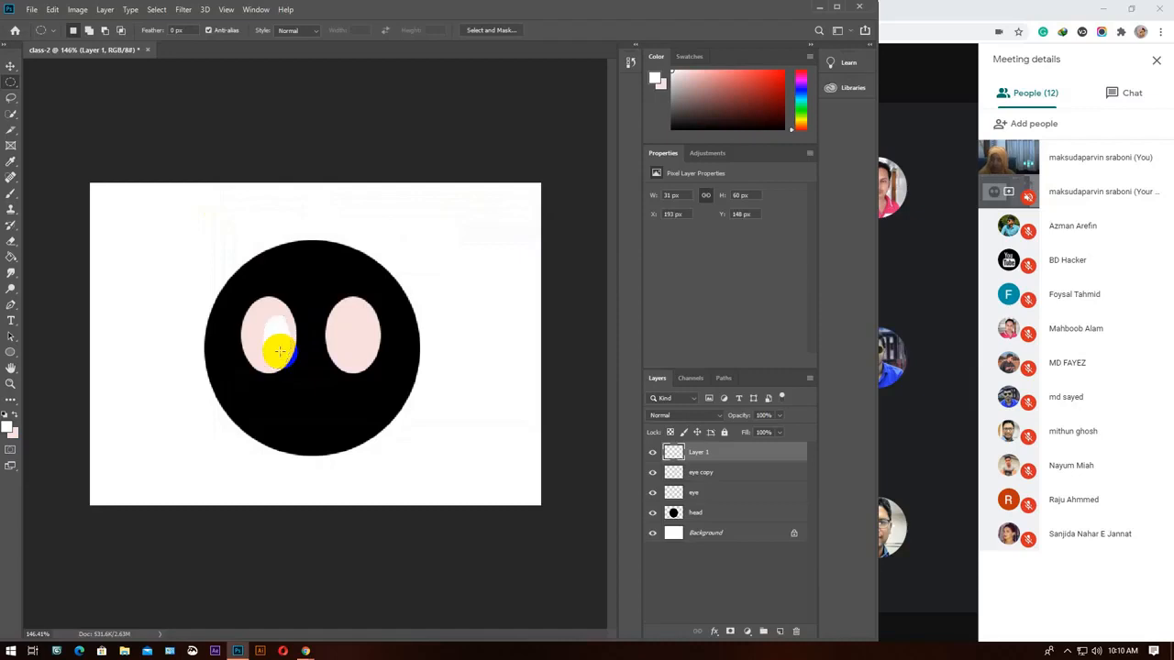
{"action": "left_click", "coordinate": [696, 455]}
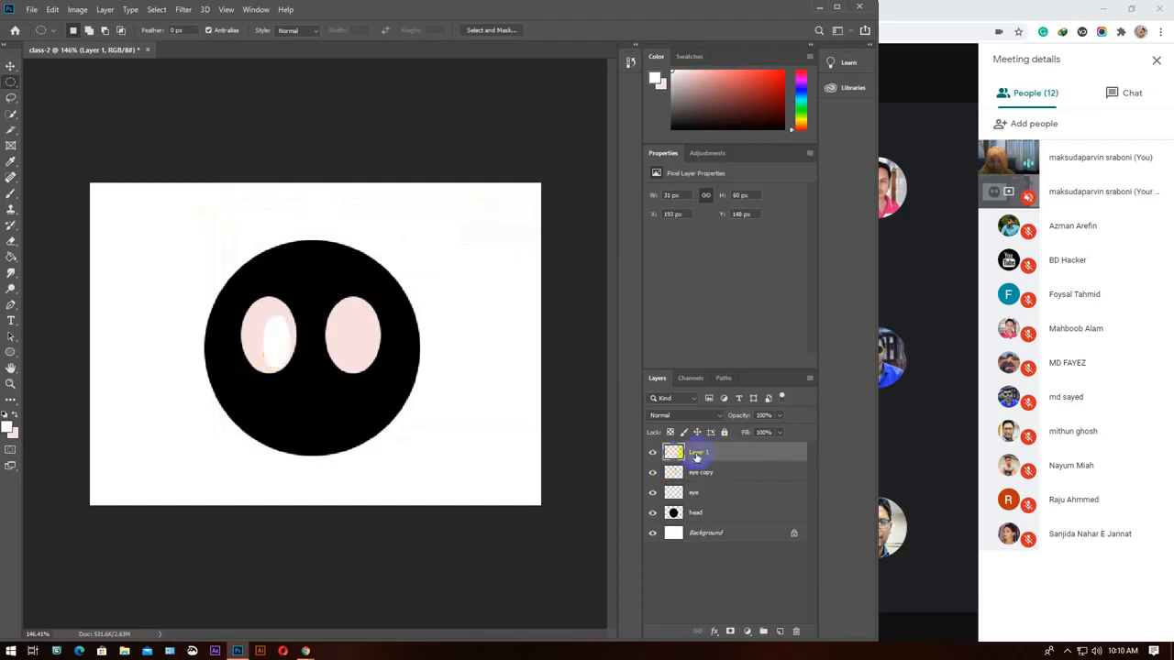
{"action": "left_click", "coordinate": [11, 66]}
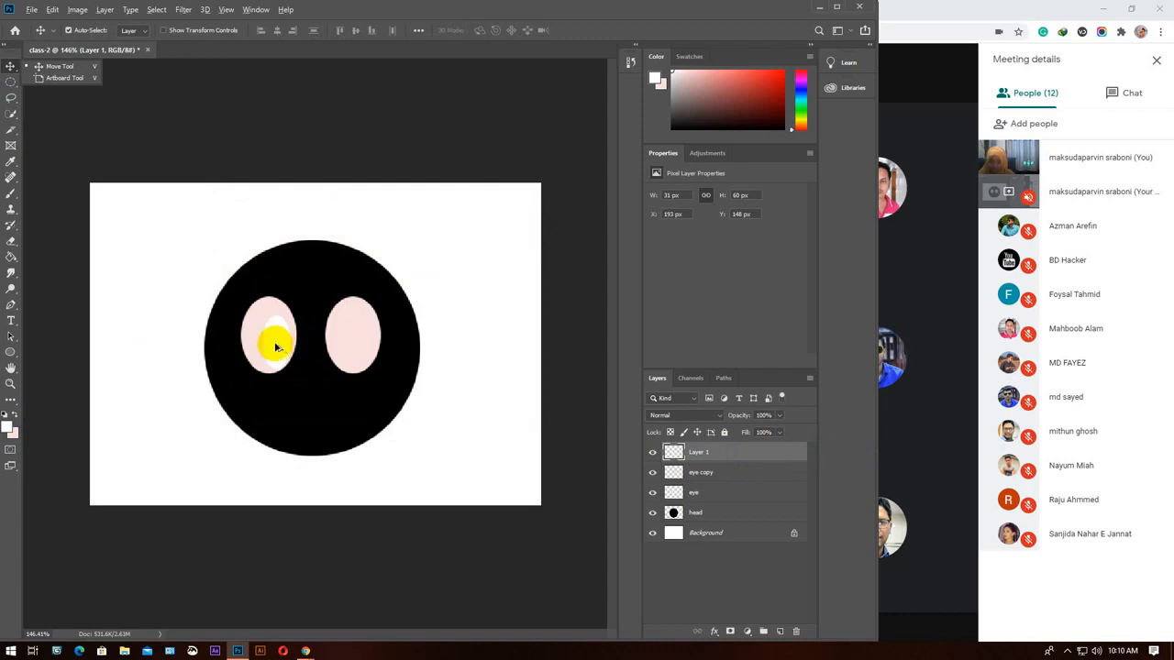
{"action": "left_click_drag", "start_coordinate": [276, 345], "coordinate": [362, 335]}
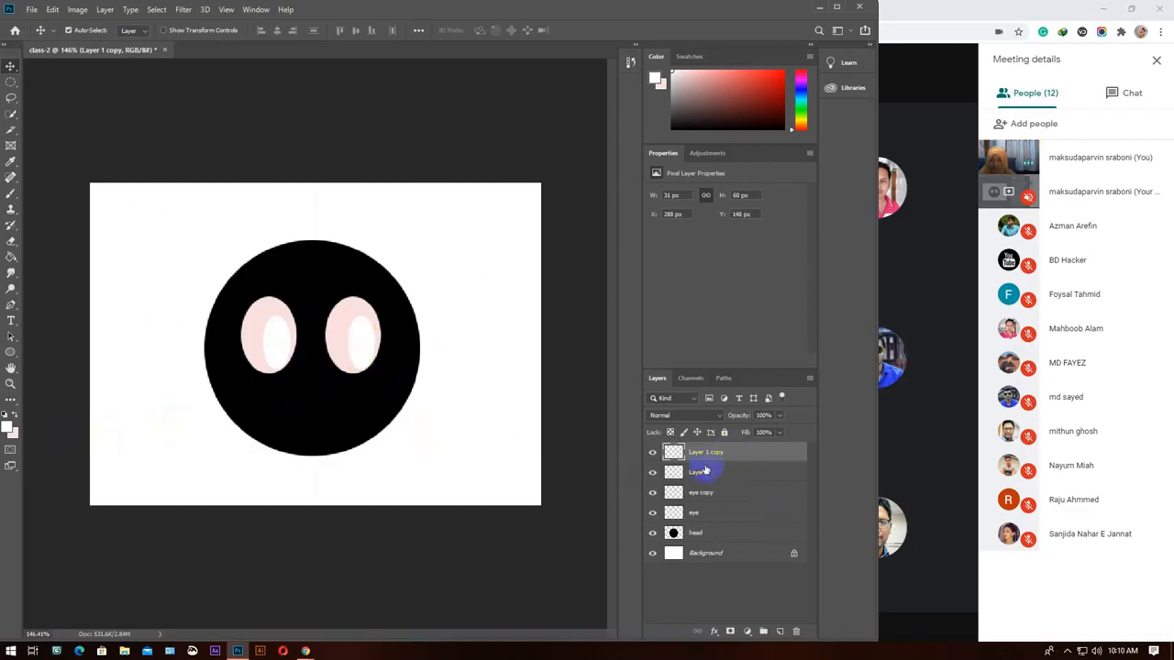
On a new layer, draw a small elliptical selection about 13 × 21 px in the left white ellipse and fill it with black (000000).
{"action": "left_click", "coordinate": [780, 632]}
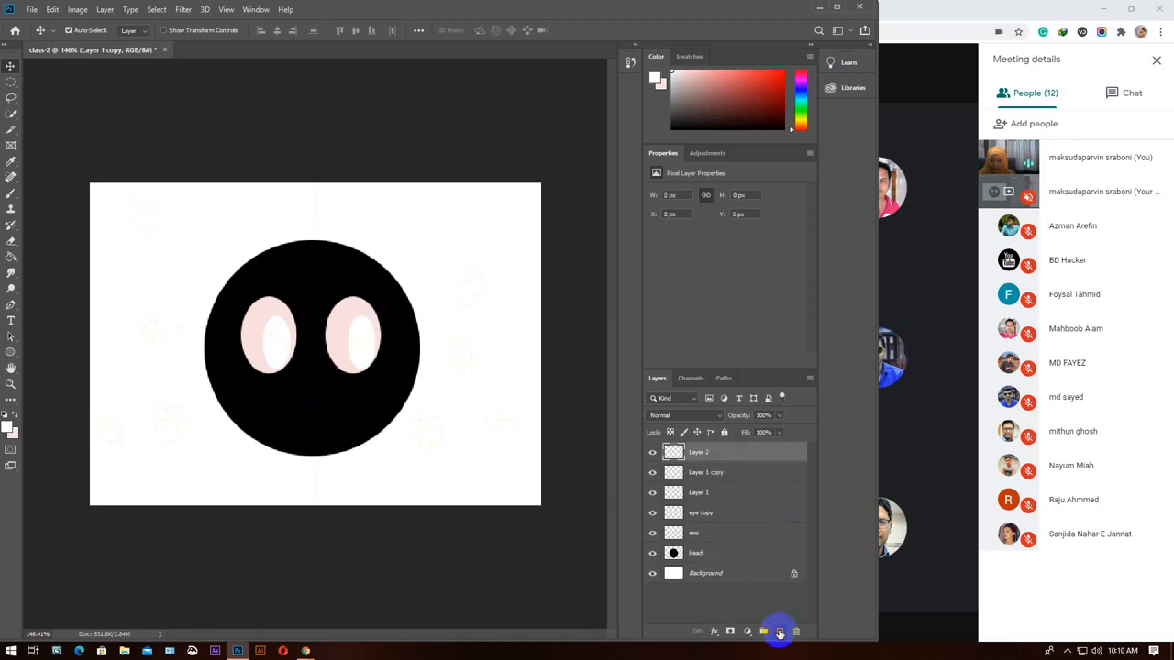
{"action": "left_click", "coordinate": [16, 87]}
{"action": "left_click_drag", "start_coordinate": [276, 346], "coordinate": [285, 360]}
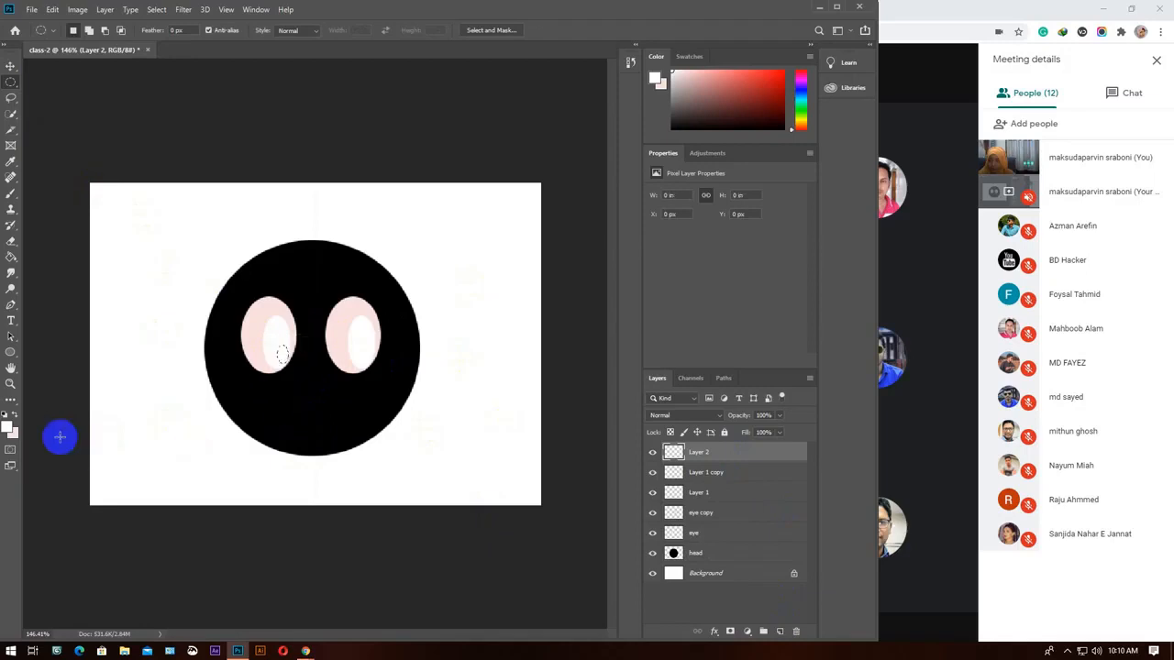
{"action": "left_click", "coordinate": [9, 426]}
{"action": "left_click_drag", "start_coordinate": [243, 351], "coordinate": [210, 386]}
{"action": "left_click", "coordinate": [493, 220]}
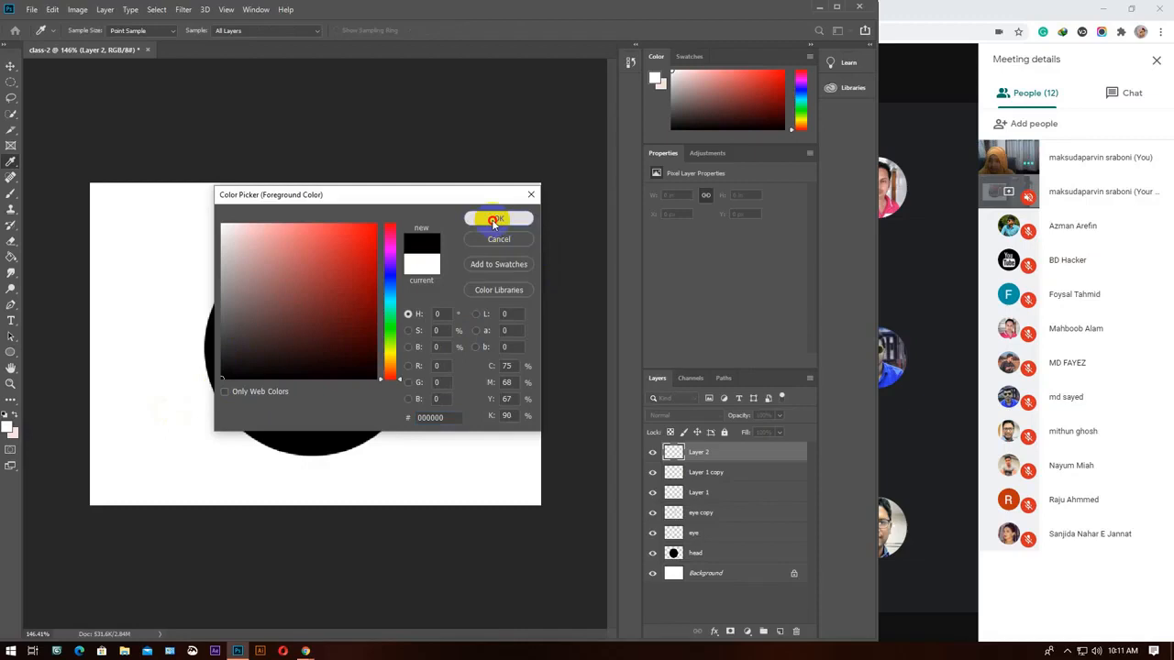
{"action": "right_click", "coordinate": [284, 358]}
{"action": "key", "text": "alt+Delete"}
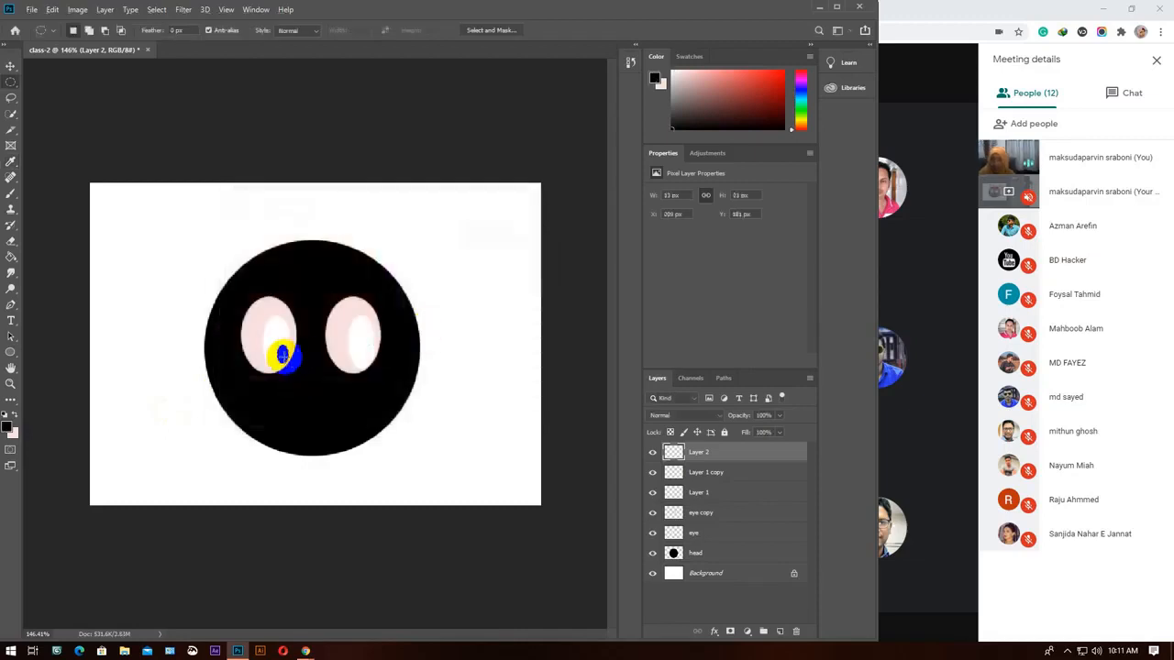
Duplicate the black pupil into the right eye's white ellipse, level with the original.
{"action": "left_click", "coordinate": [11, 67]}
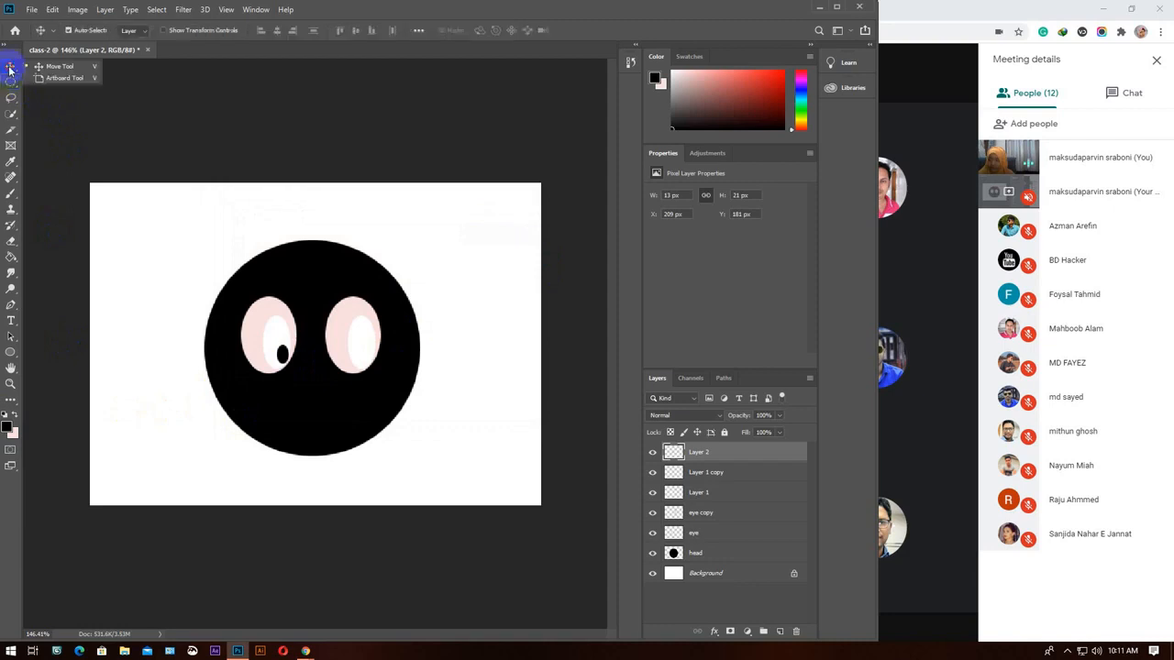
{"action": "left_click", "coordinate": [279, 356]}
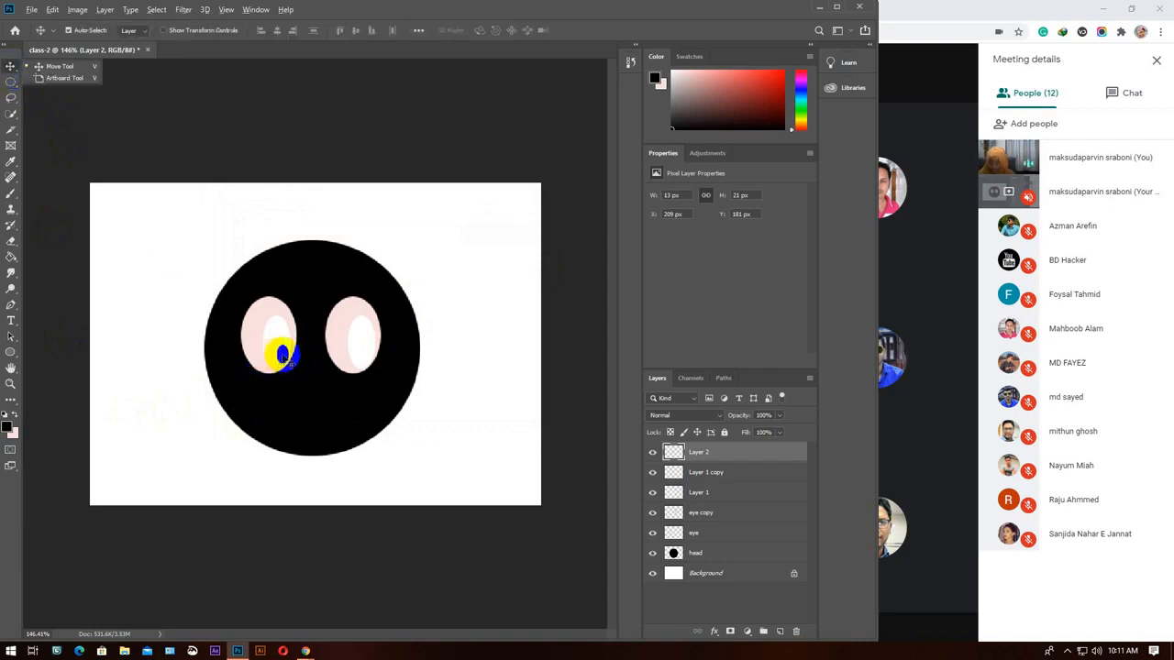
{"action": "left_click_drag", "start_coordinate": [283, 356], "coordinate": [368, 357]}
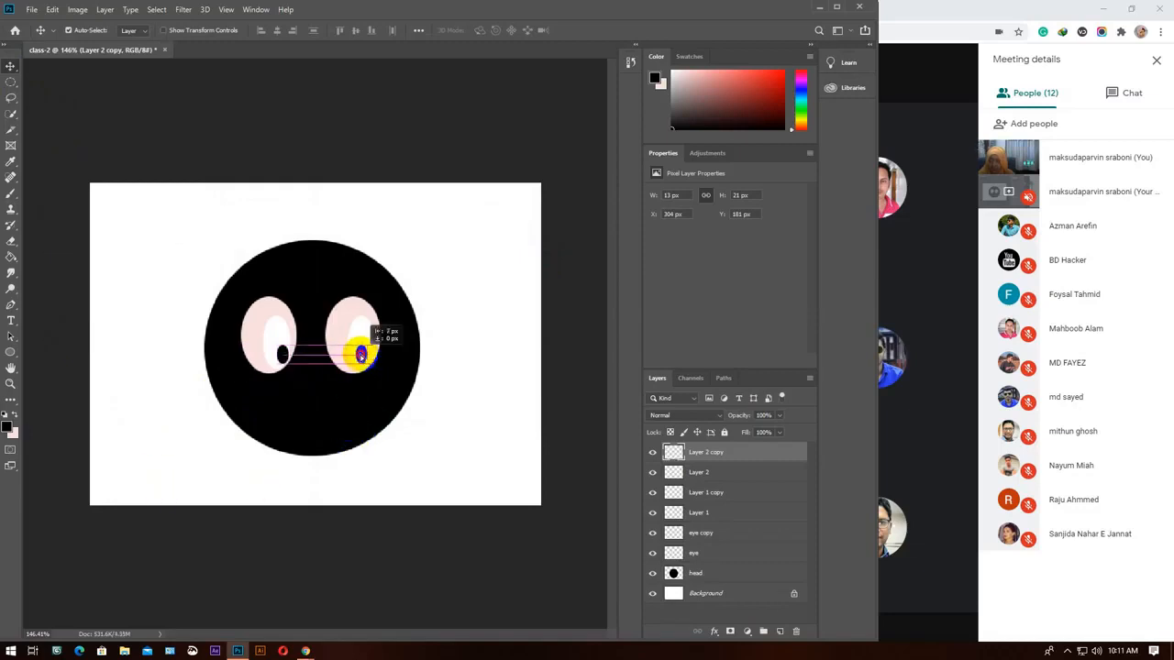
{"action": "left_click_drag", "start_coordinate": [367, 353], "coordinate": [367, 351]}
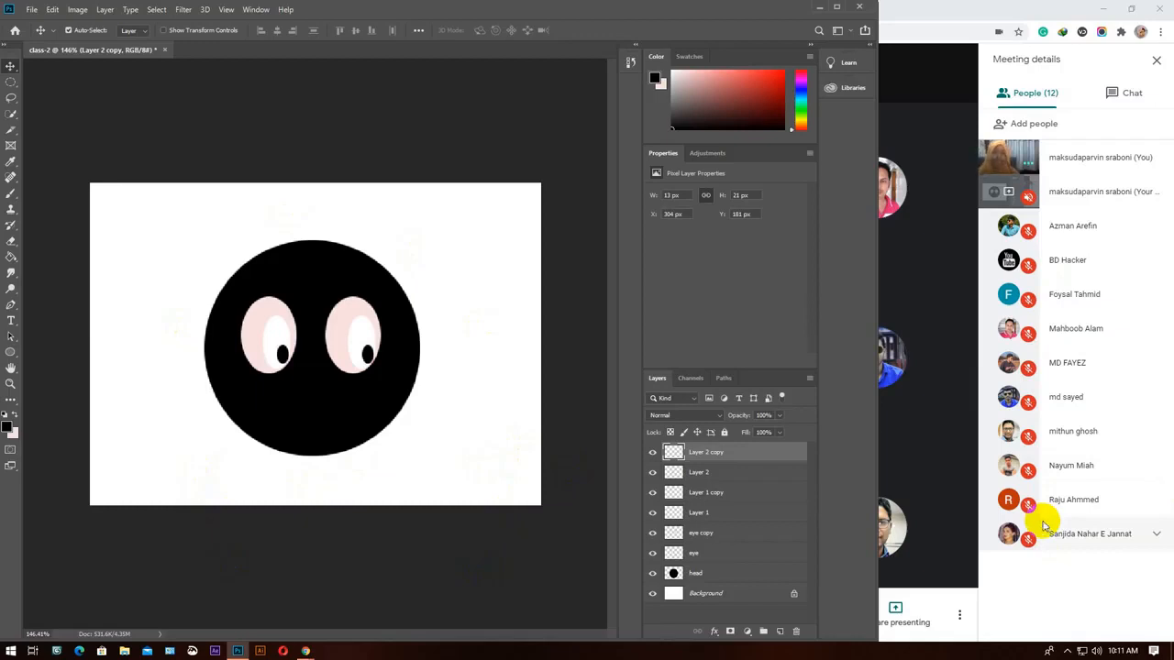
{"action": "left_click", "coordinate": [1101, 34]}
{"action": "left_click", "coordinate": [1101, 35]}
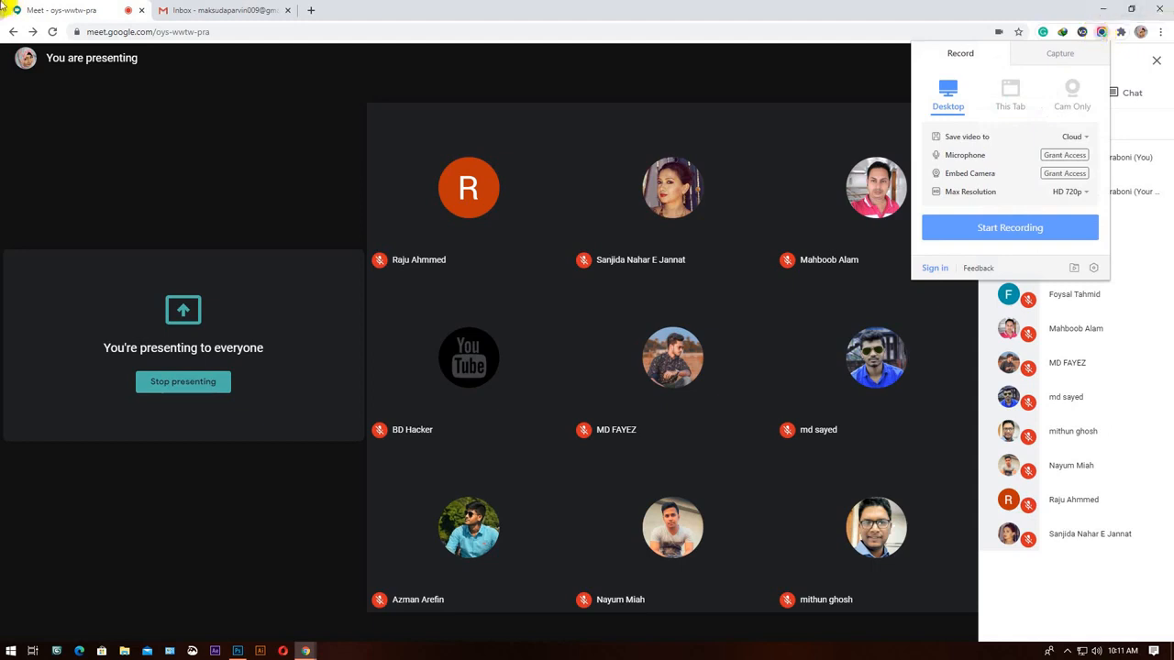
{"action": "left_click", "coordinate": [1131, 9]}
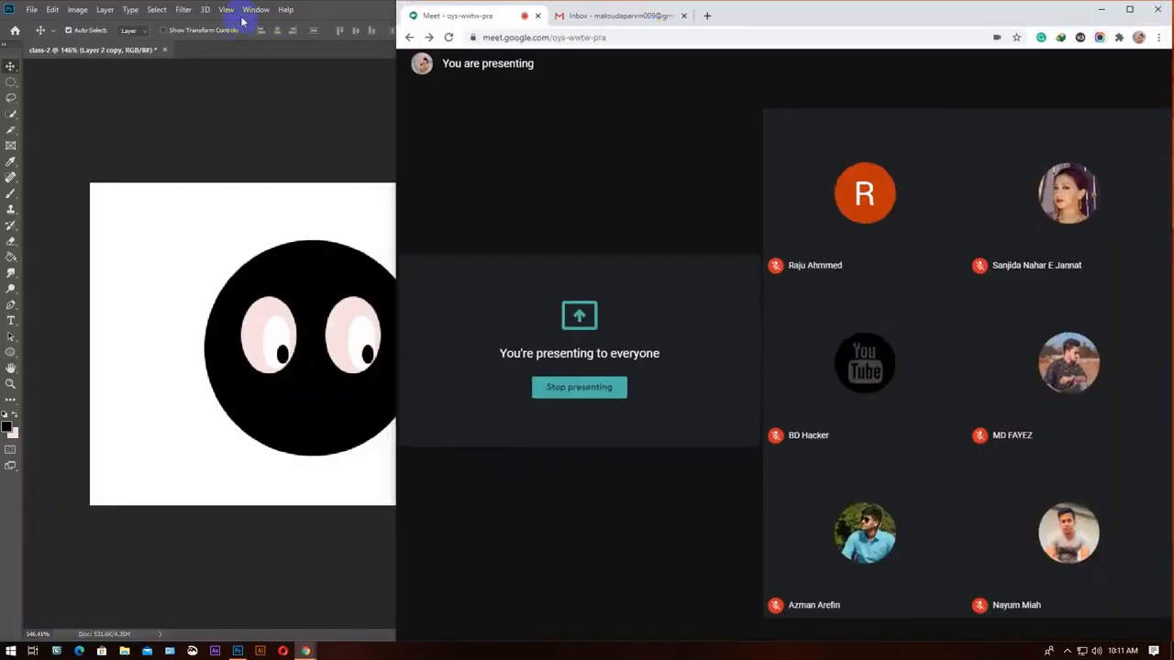
{"action": "left_click_drag", "start_coordinate": [419, 8], "coordinate": [880, 5]}
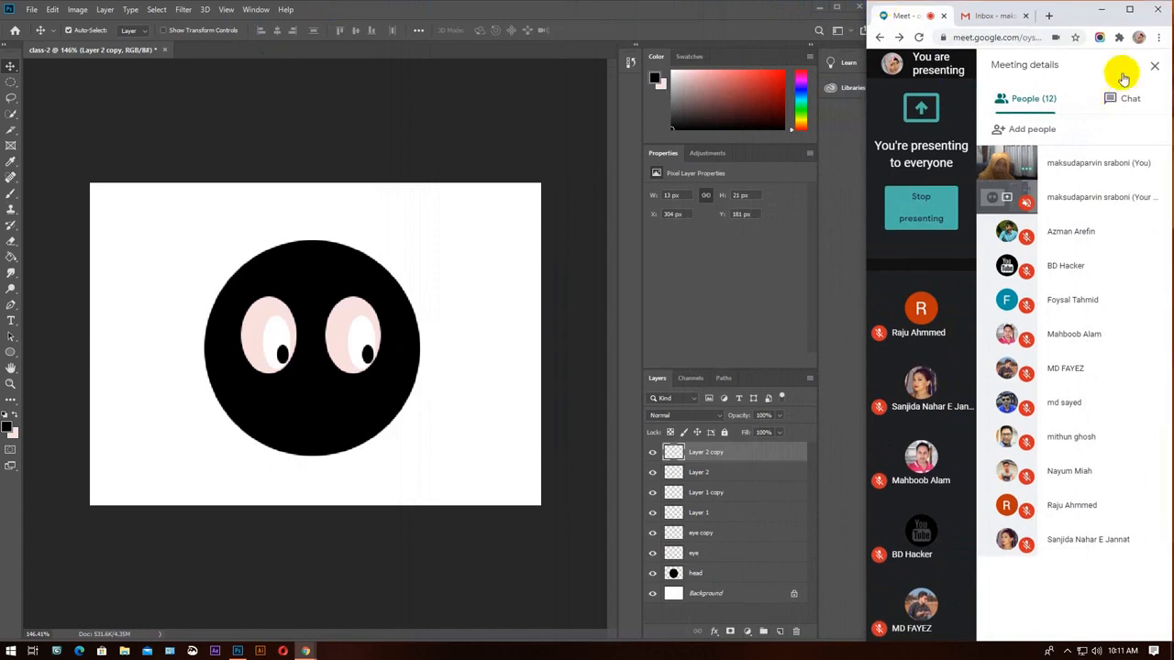
{"action": "left_click", "coordinate": [1101, 38]}
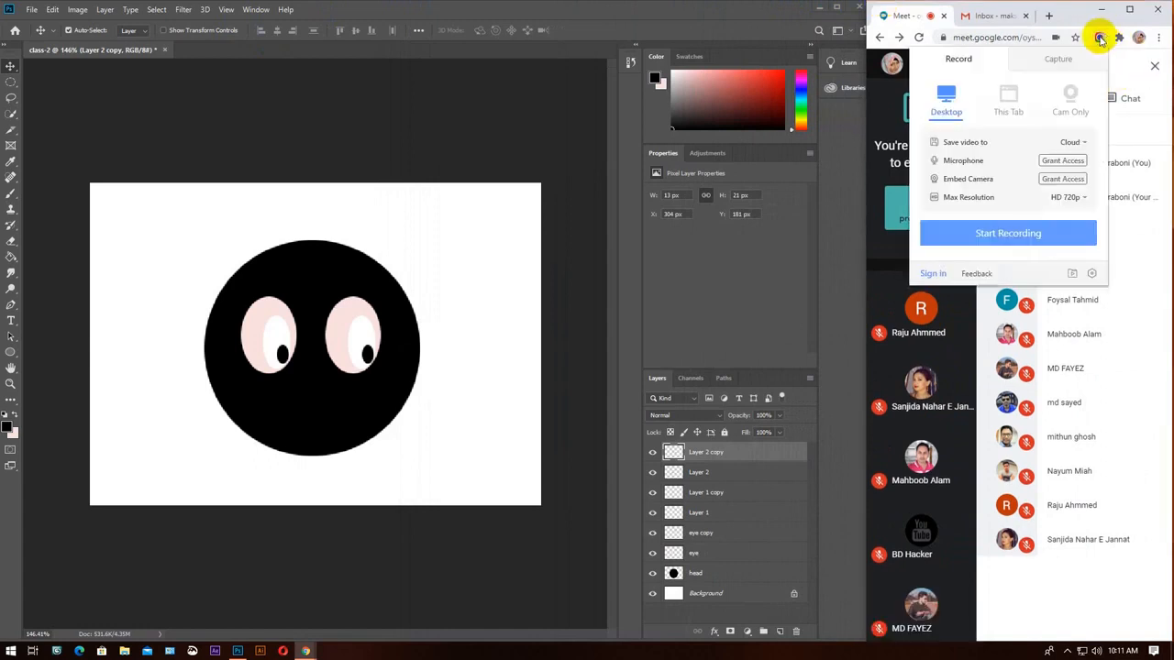
{"action": "left_click", "coordinate": [1054, 57]}
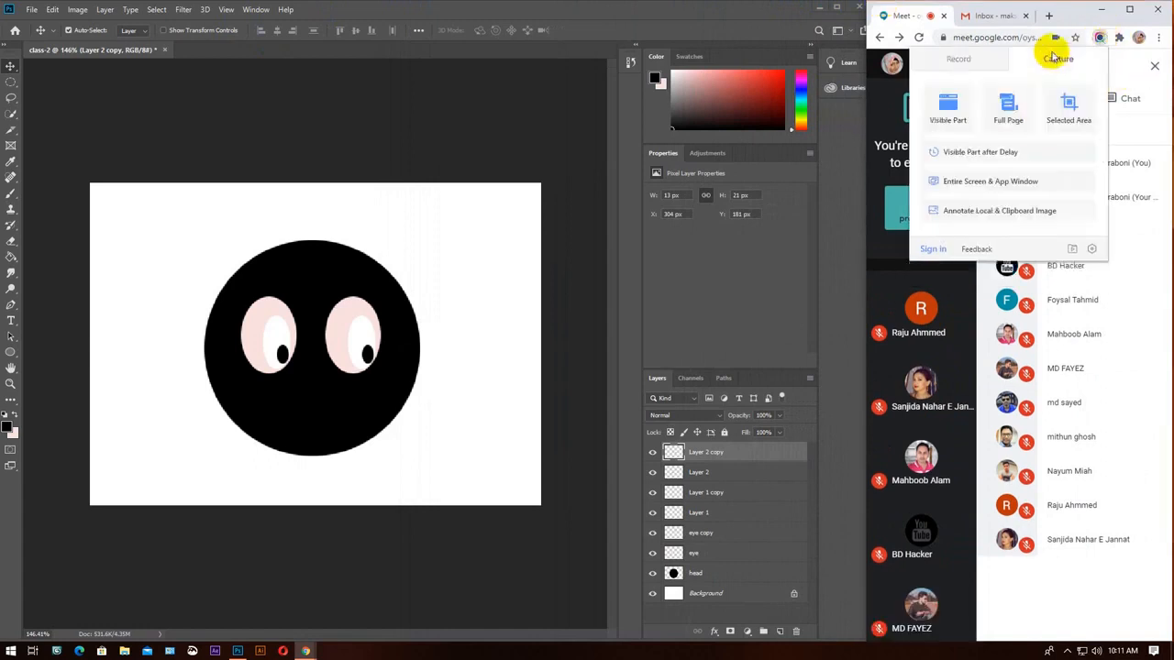
{"action": "left_click", "coordinate": [1071, 109]}
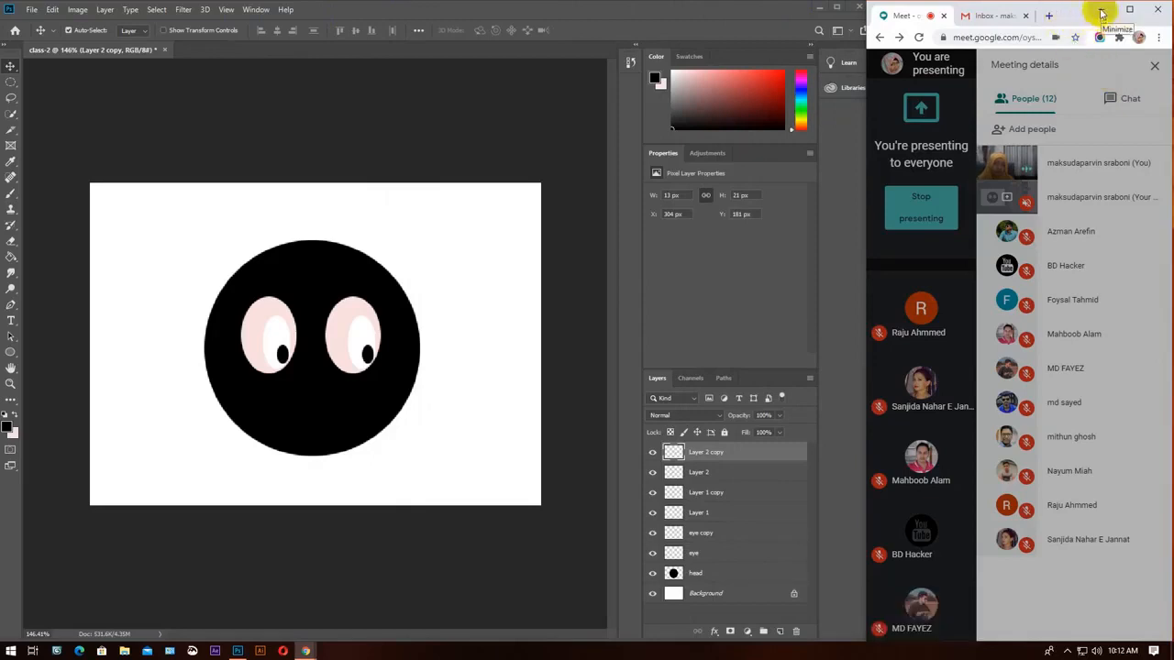
{"action": "left_click", "coordinate": [1130, 10]}
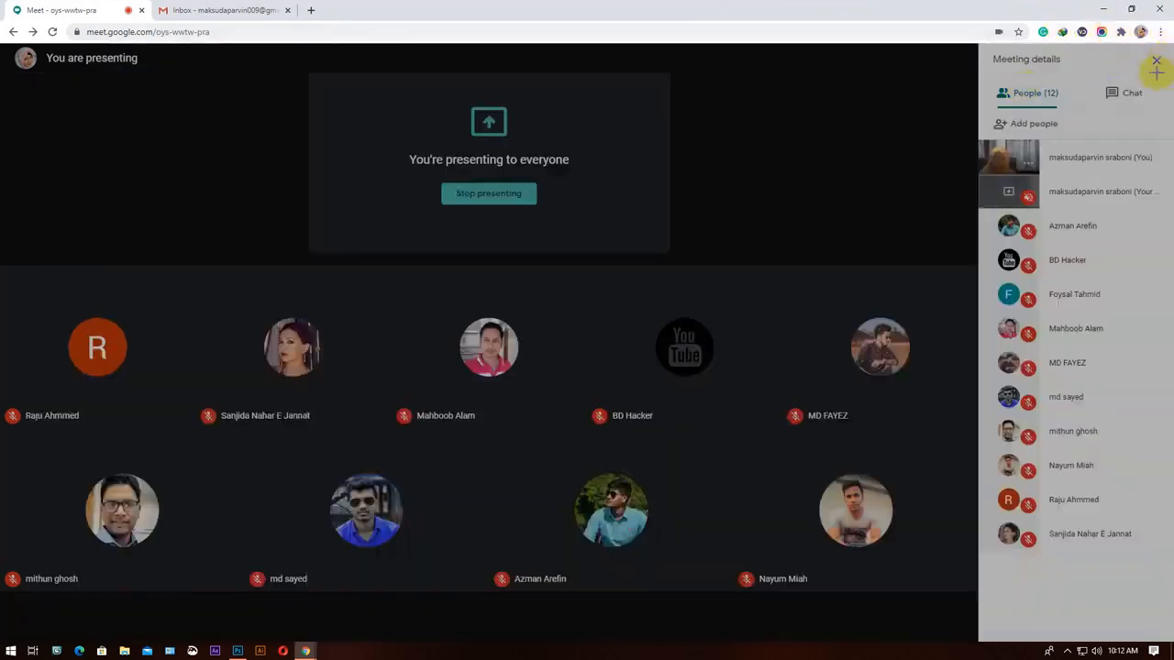
{"action": "left_click_drag", "start_coordinate": [792, 144], "coordinate": [801, 152]}
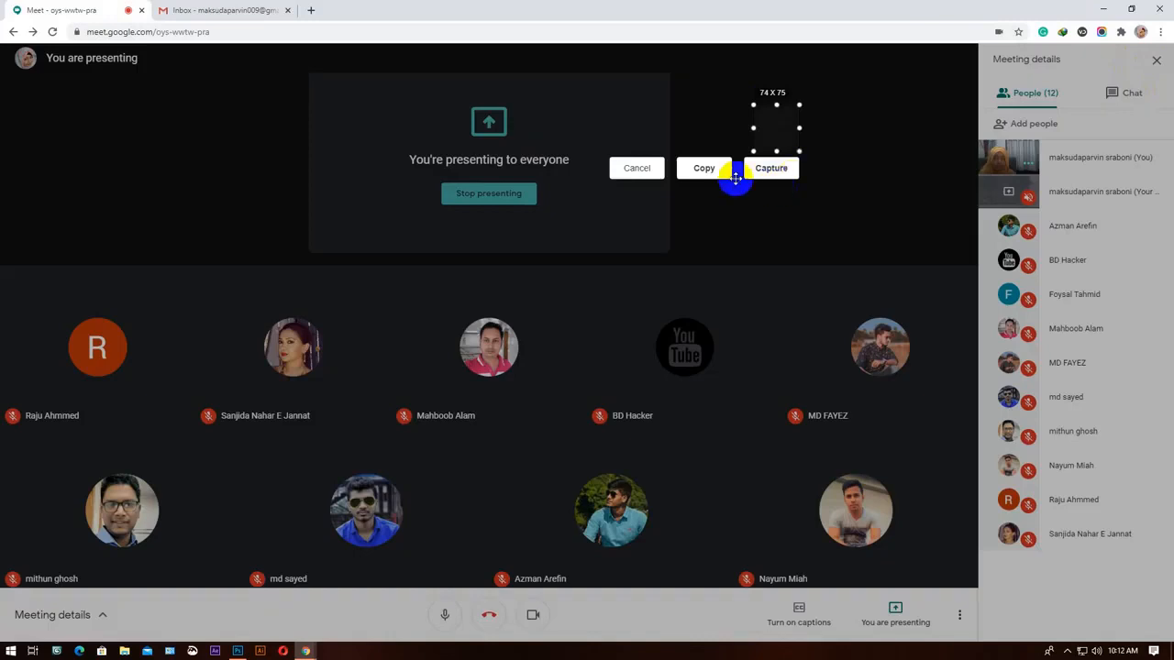
{"action": "left_click", "coordinate": [639, 171]}
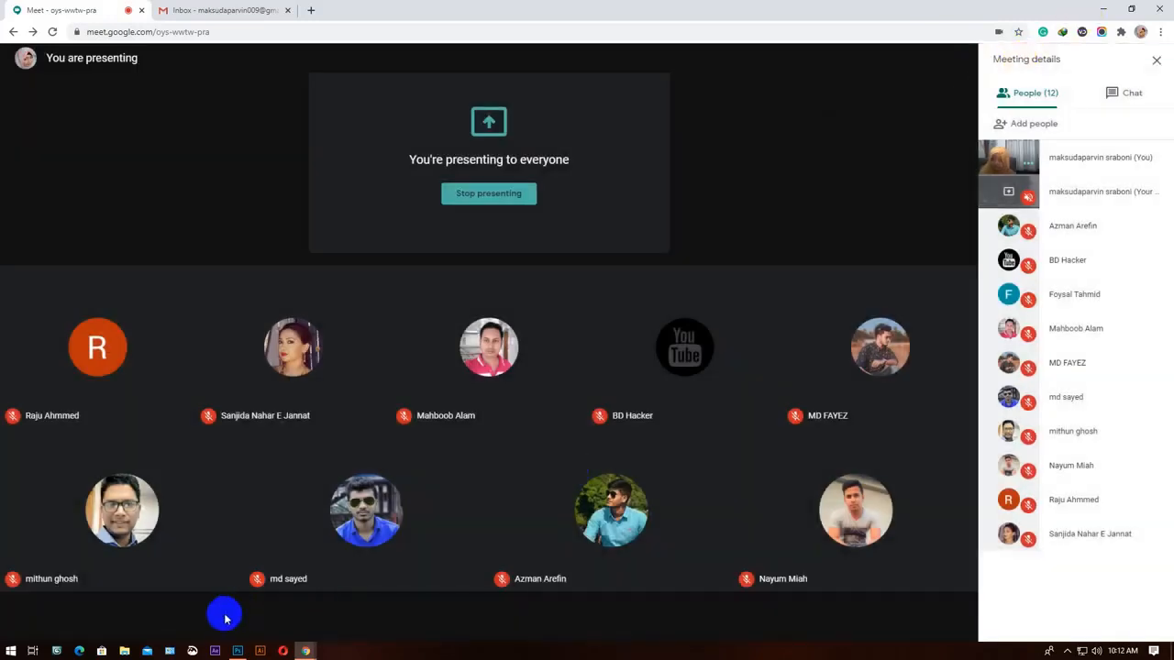
Switch back to Photoshop and resize its window to fill the screen area beside the meeting's participant list.
{"action": "left_click", "coordinate": [237, 650]}
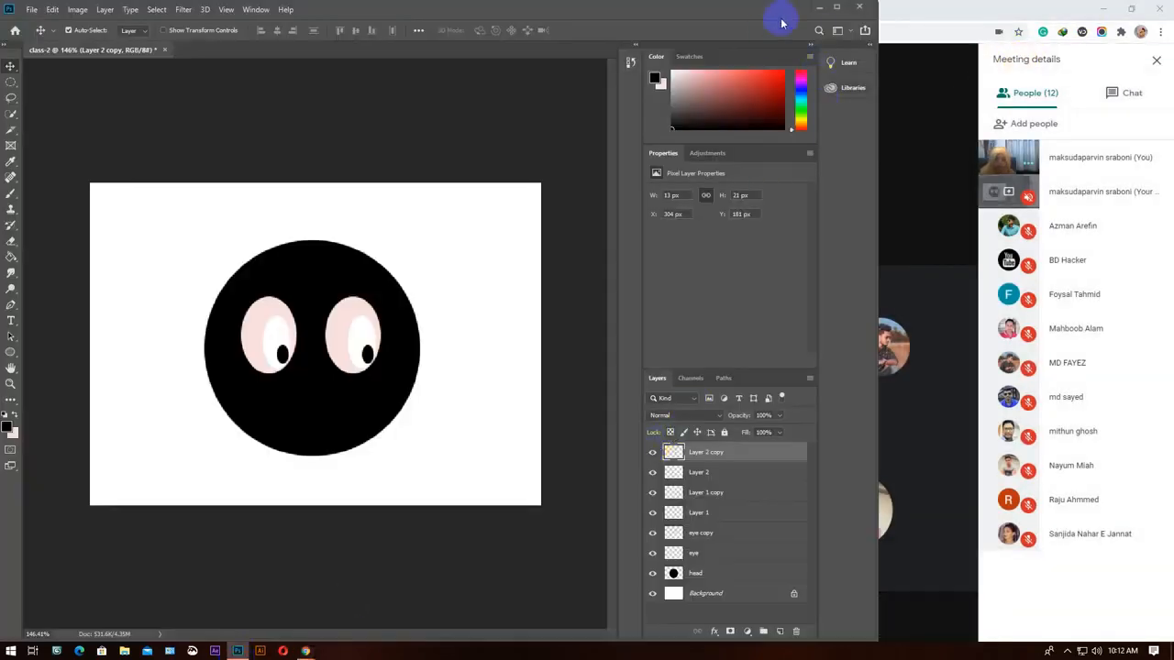
{"action": "left_click_drag", "start_coordinate": [2, 2], "coordinate": [21, 43]}
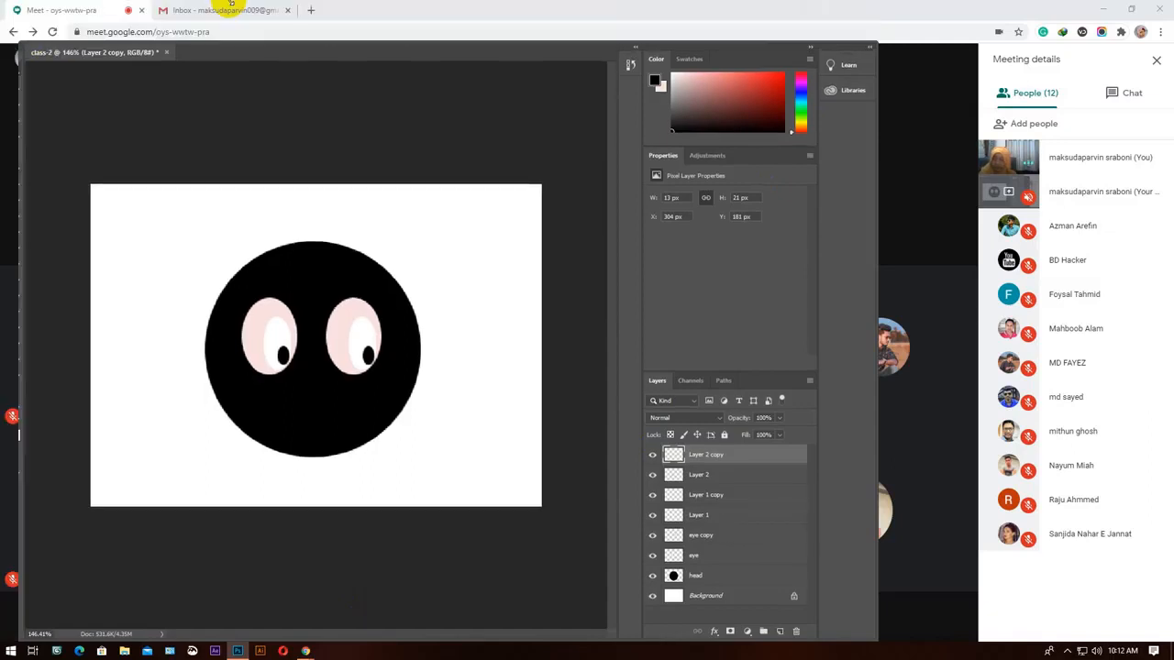
{"action": "left_click_drag", "start_coordinate": [380, 55], "coordinate": [431, 70]}
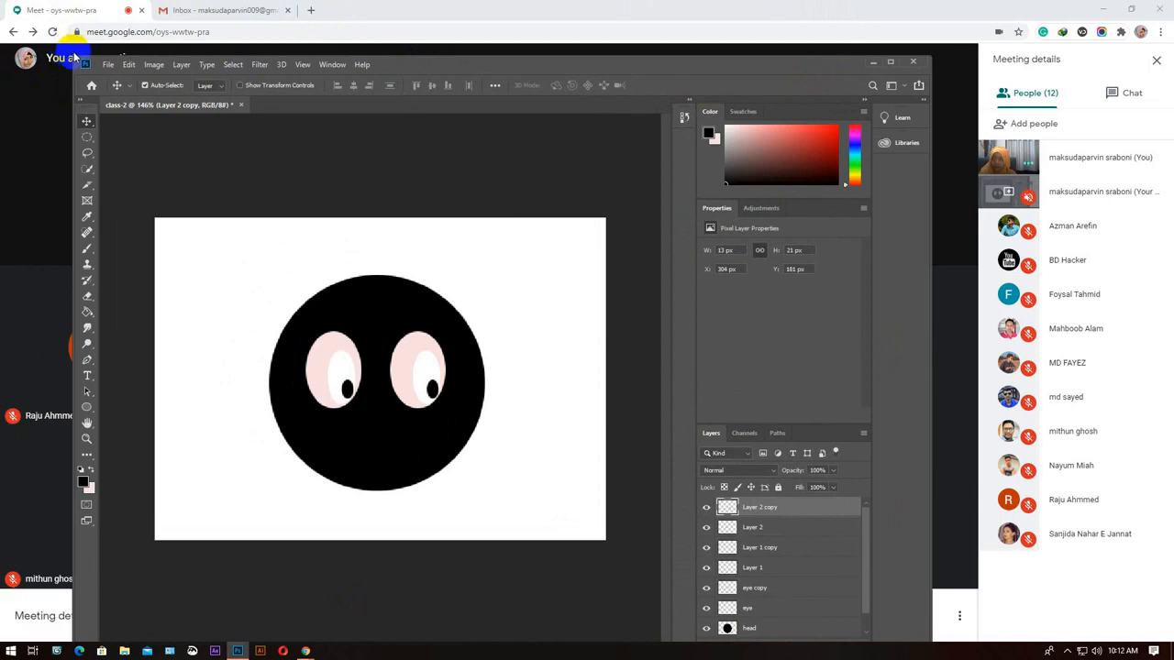
{"action": "left_click_drag", "start_coordinate": [74, 57], "coordinate": [4, 63]}
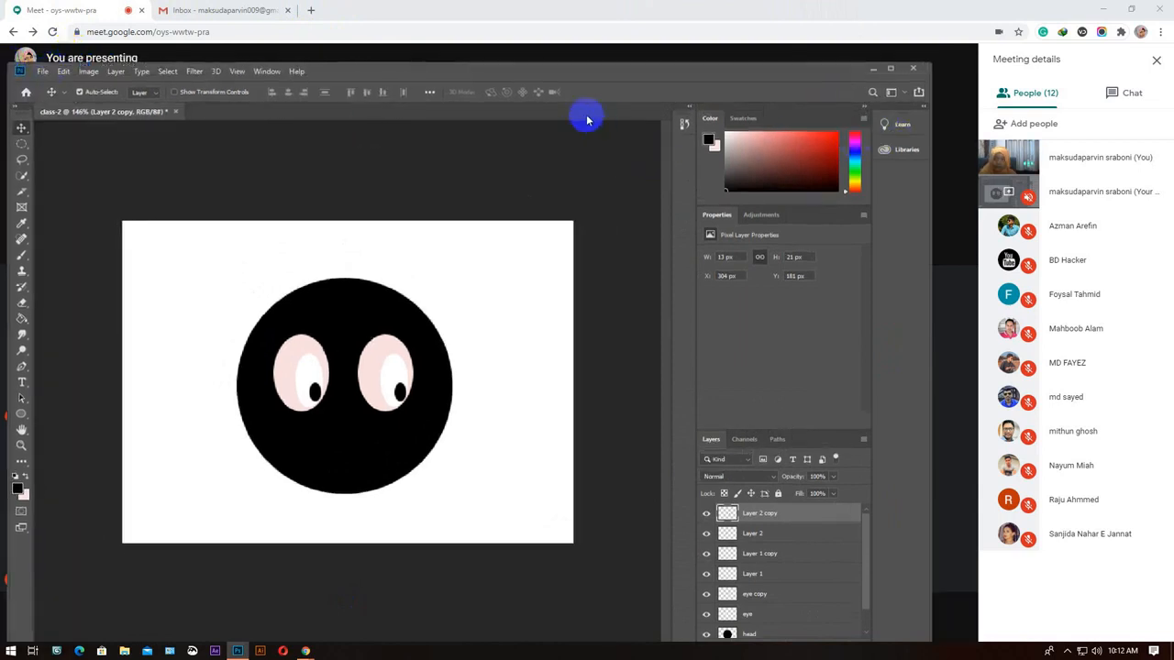
{"action": "left_click_drag", "start_coordinate": [567, 78], "coordinate": [567, 64]}
{"action": "left_click", "coordinate": [1101, 33]}
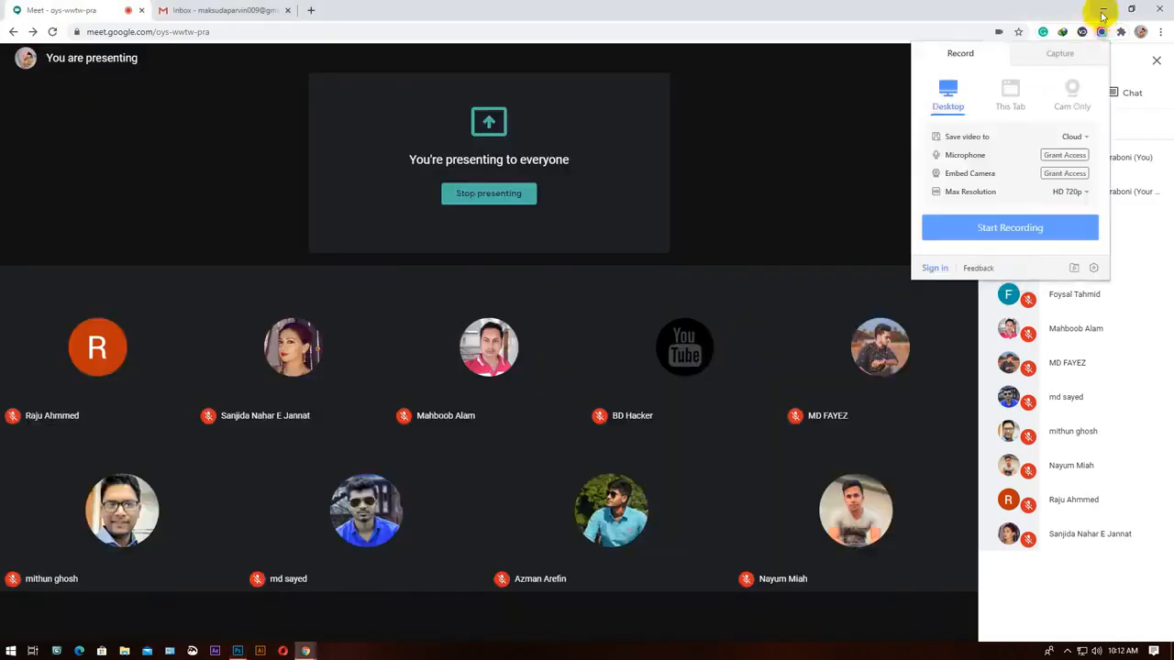
{"action": "left_click", "coordinate": [1102, 31]}
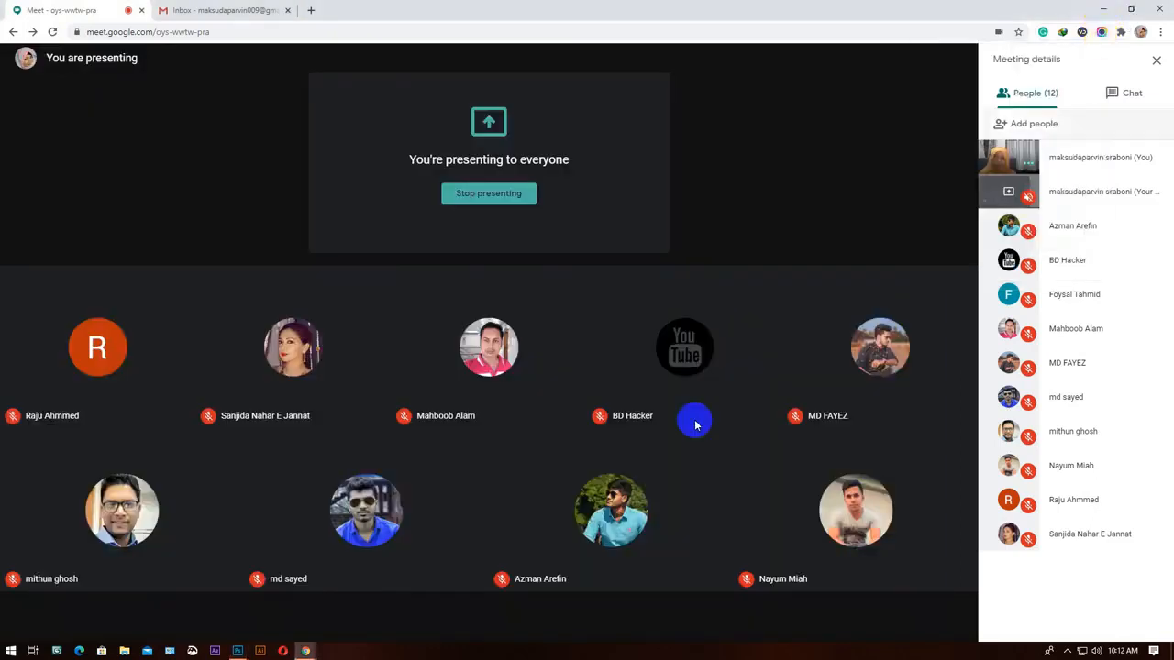
{"action": "left_click", "coordinate": [235, 650]}
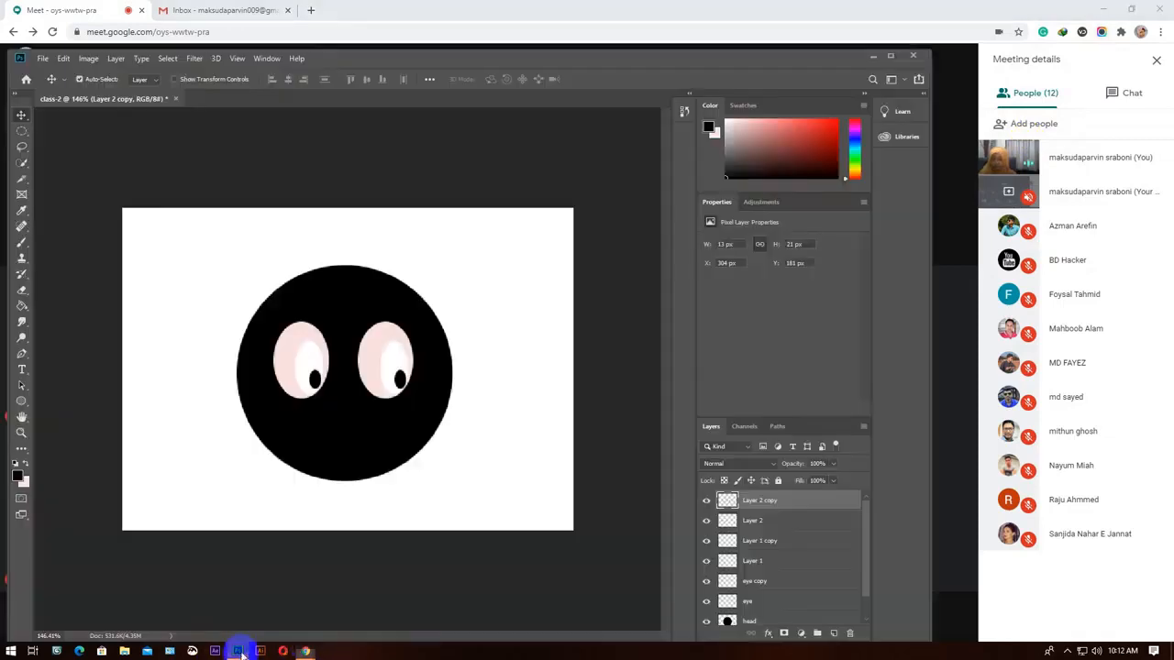
{"action": "left_click_drag", "start_coordinate": [8, 52], "coordinate": [3, 4]}
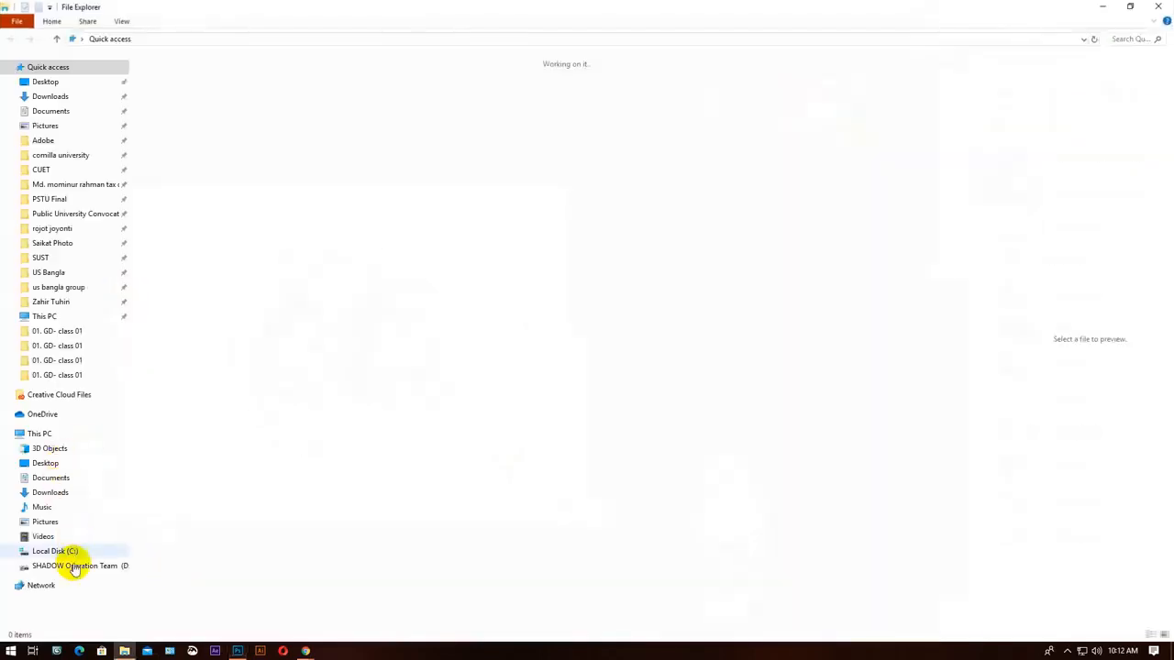
Browse drive D to GD-lot-15 inside the presenter's folder and open 02. GD- class 02 under GD-51(sat-mon-wed (9am-1pm)).
{"action": "left_click", "coordinate": [77, 566]}
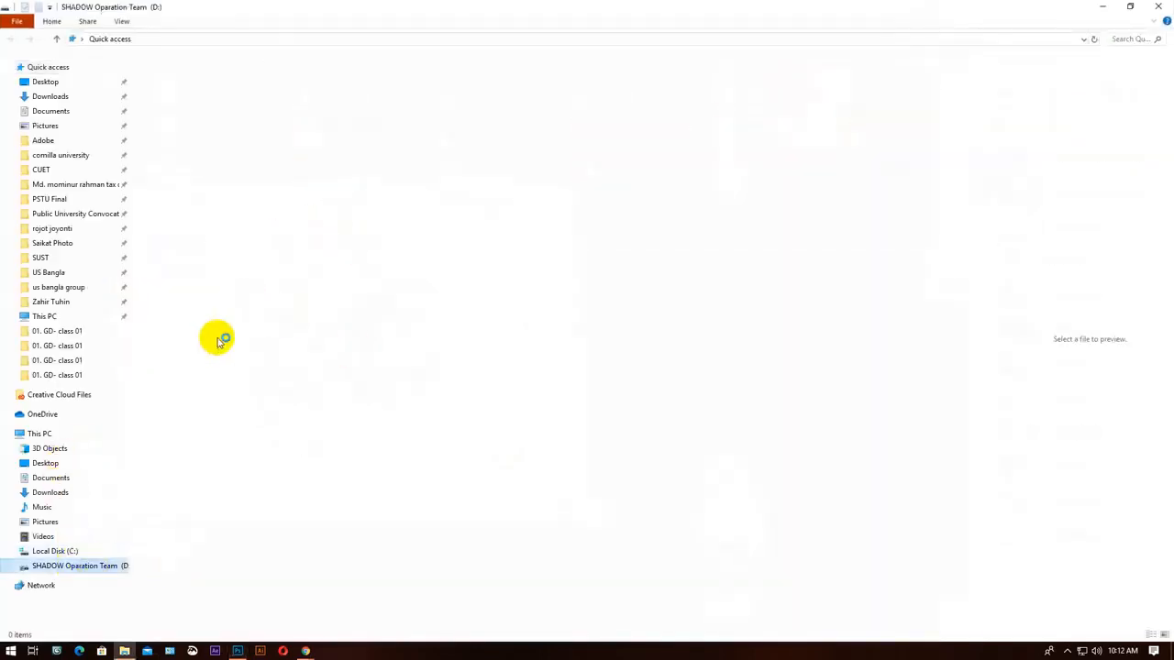
{"action": "left_click", "coordinate": [240, 277]}
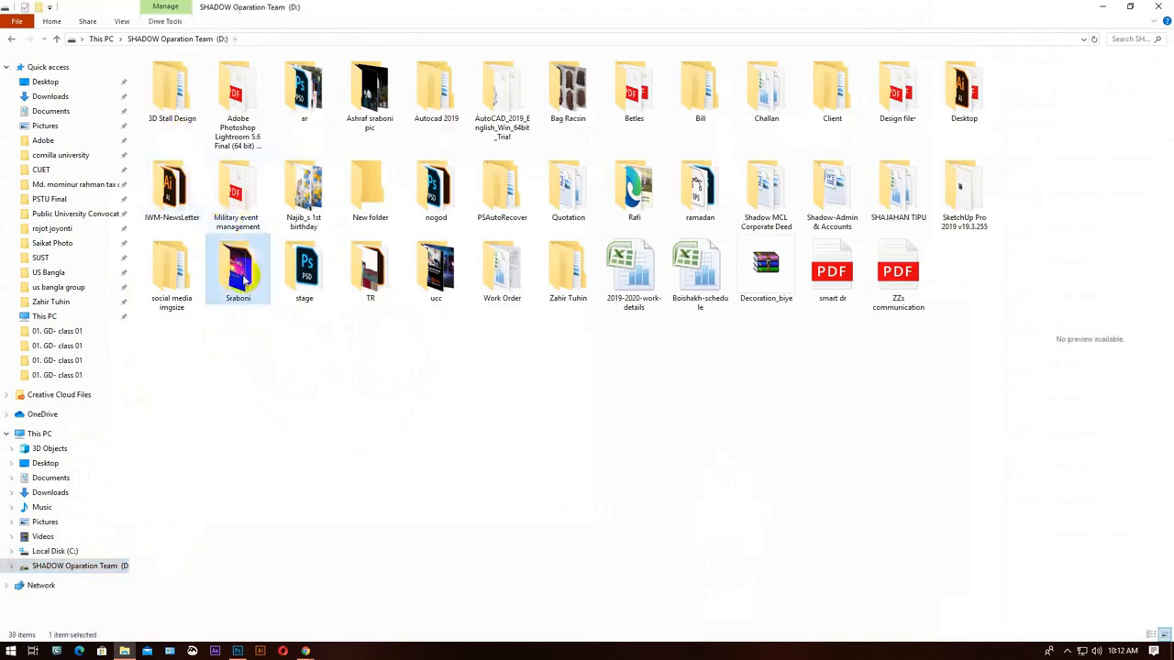
{"action": "double_click", "coordinate": [240, 277]}
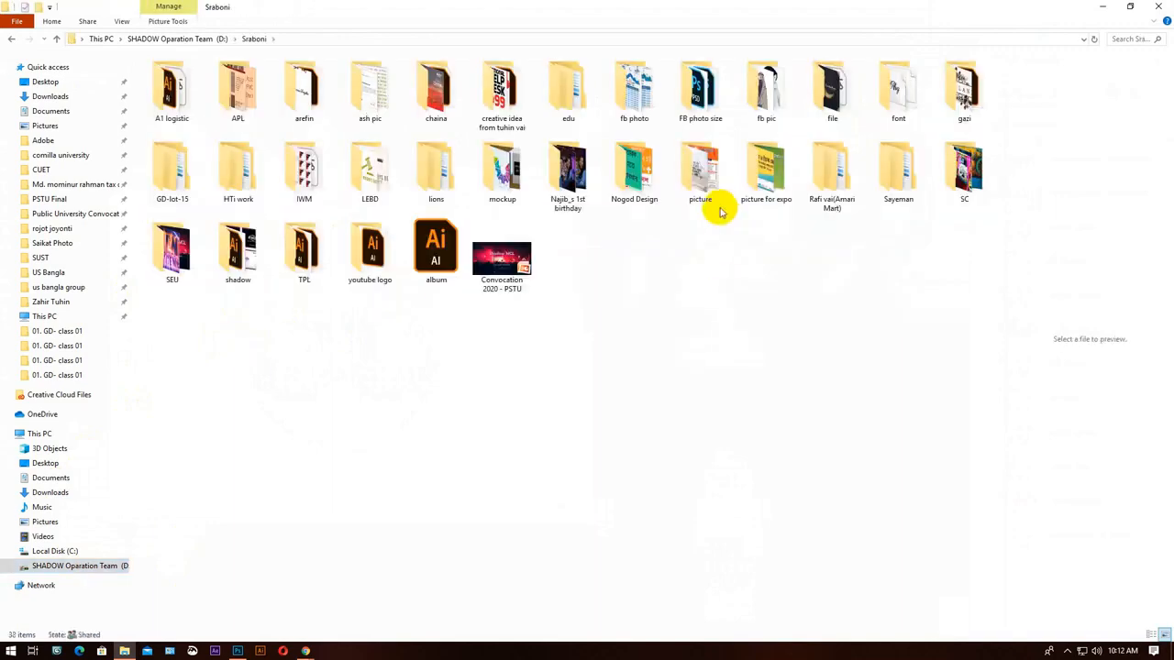
{"action": "double_click", "coordinate": [174, 177]}
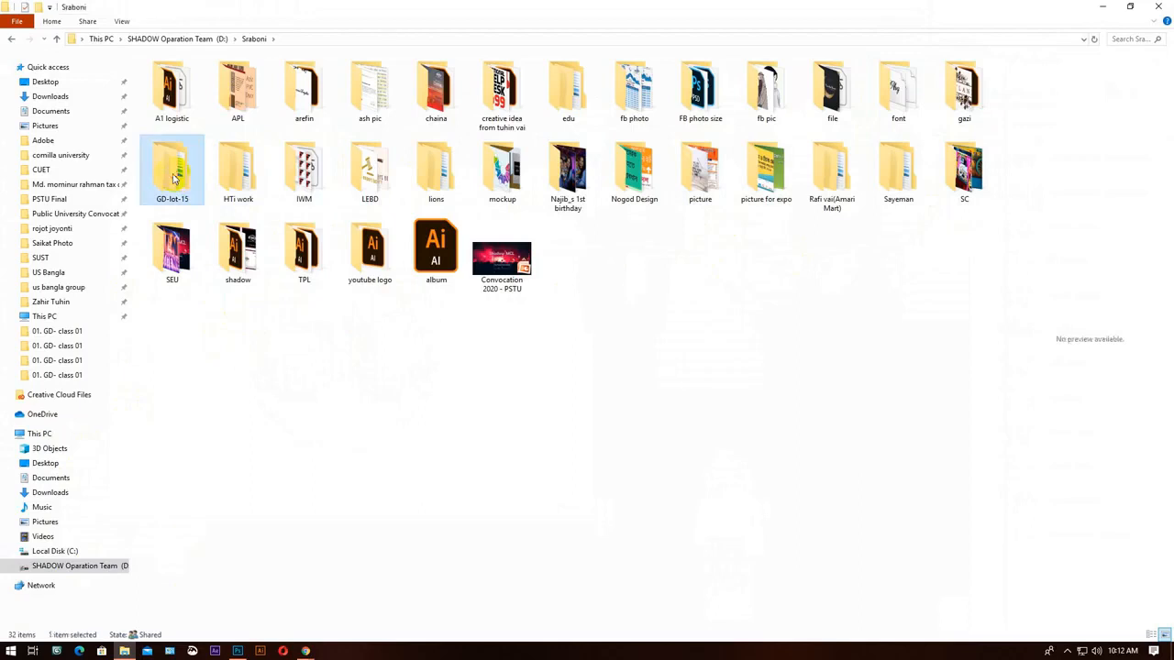
{"action": "double_click", "coordinate": [205, 78]}
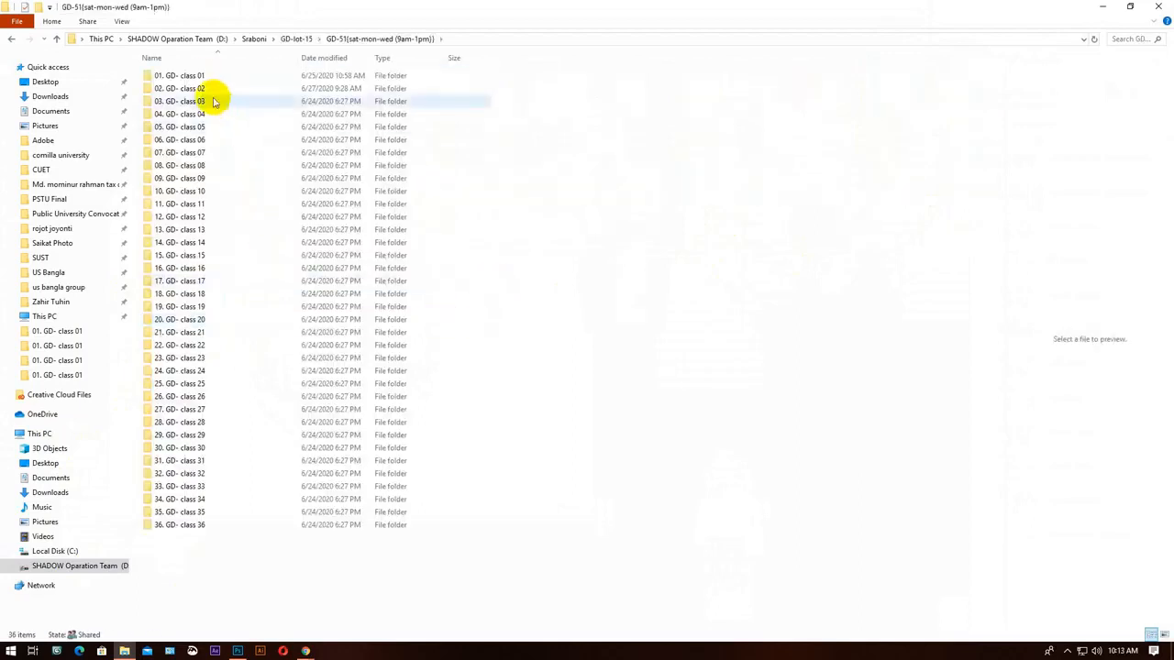
{"action": "double_click", "coordinate": [209, 90]}
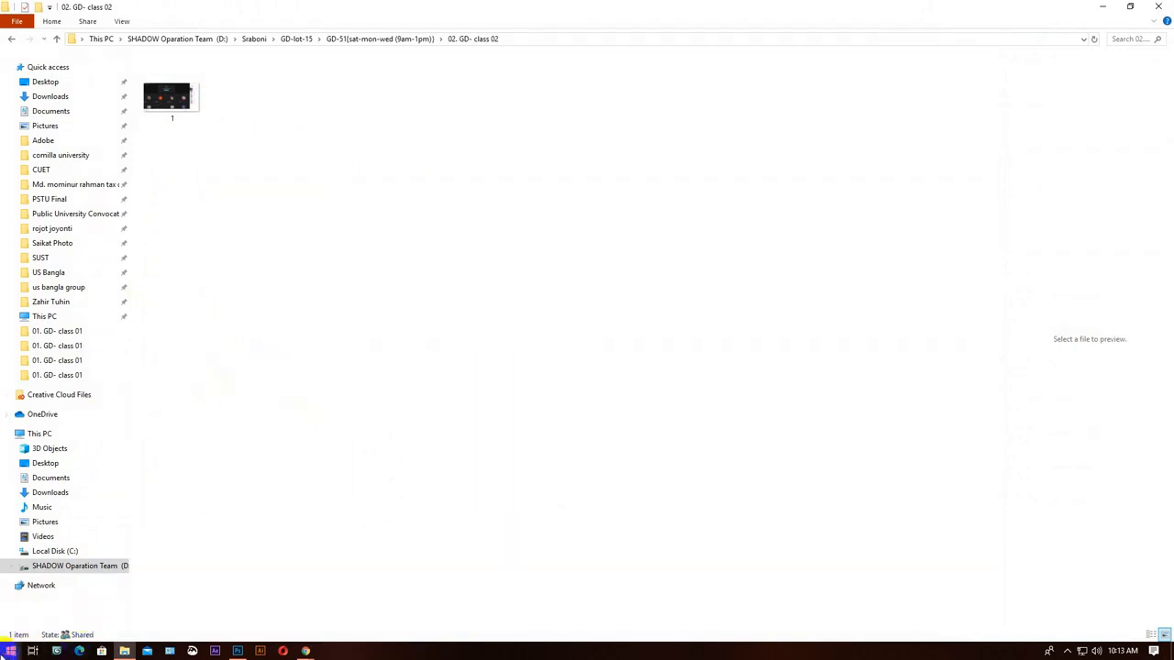
{"action": "left_click", "coordinate": [9, 652]}
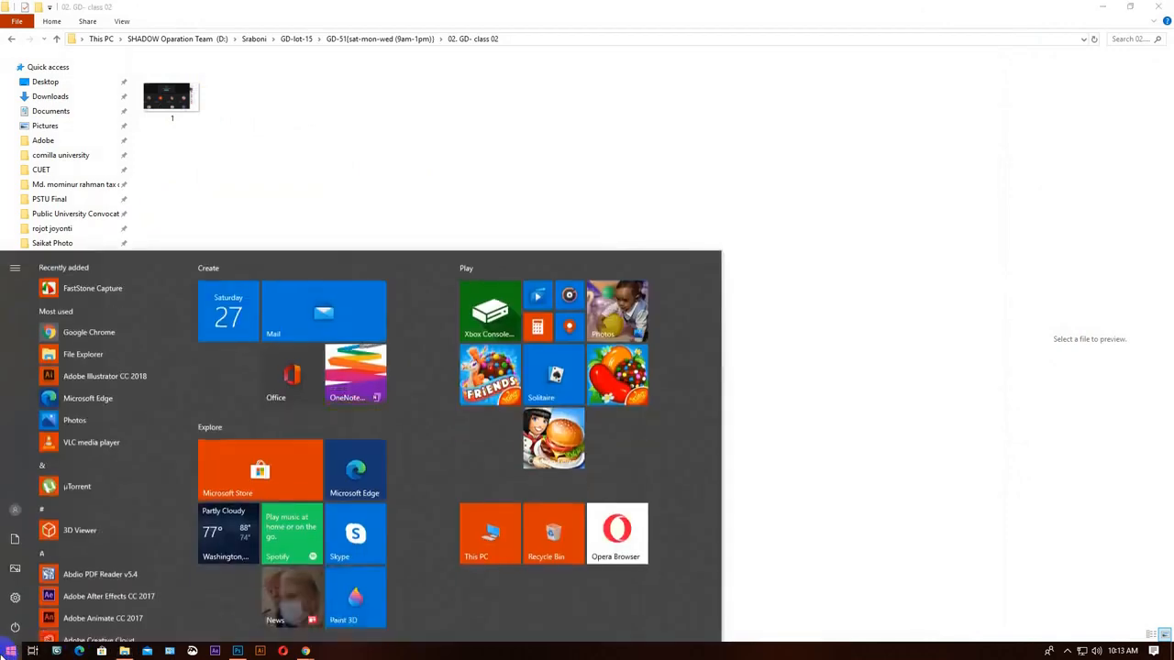
{"action": "left_click", "coordinate": [9, 652]}
{"action": "type", "text": "paint"}
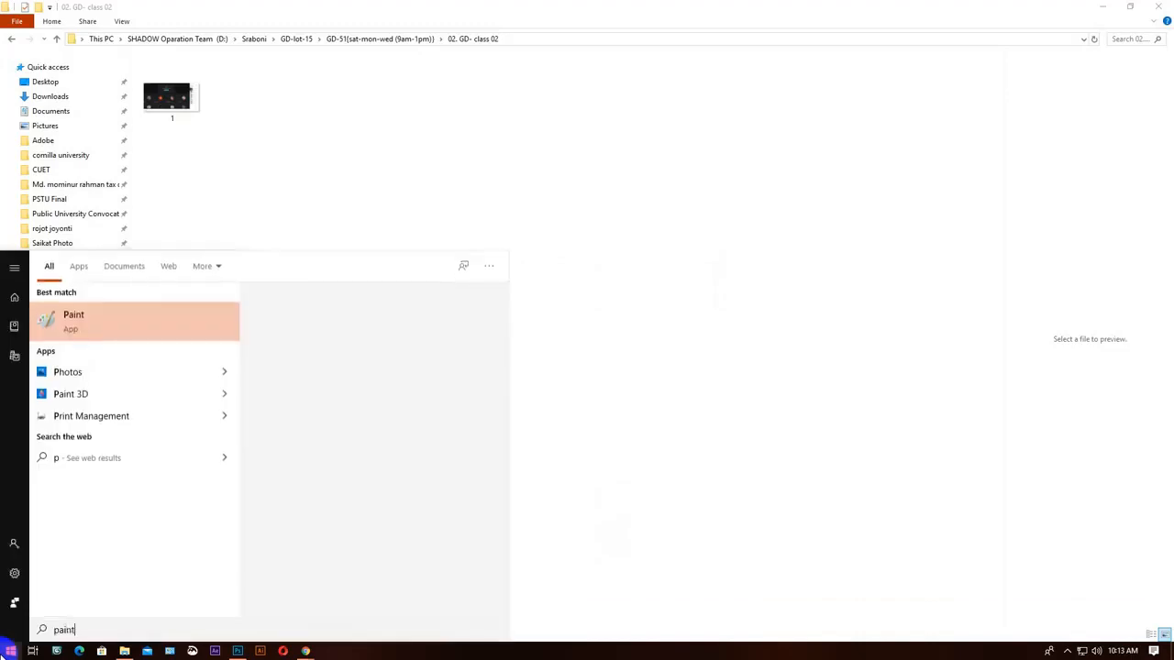
{"action": "key", "text": "Return"}
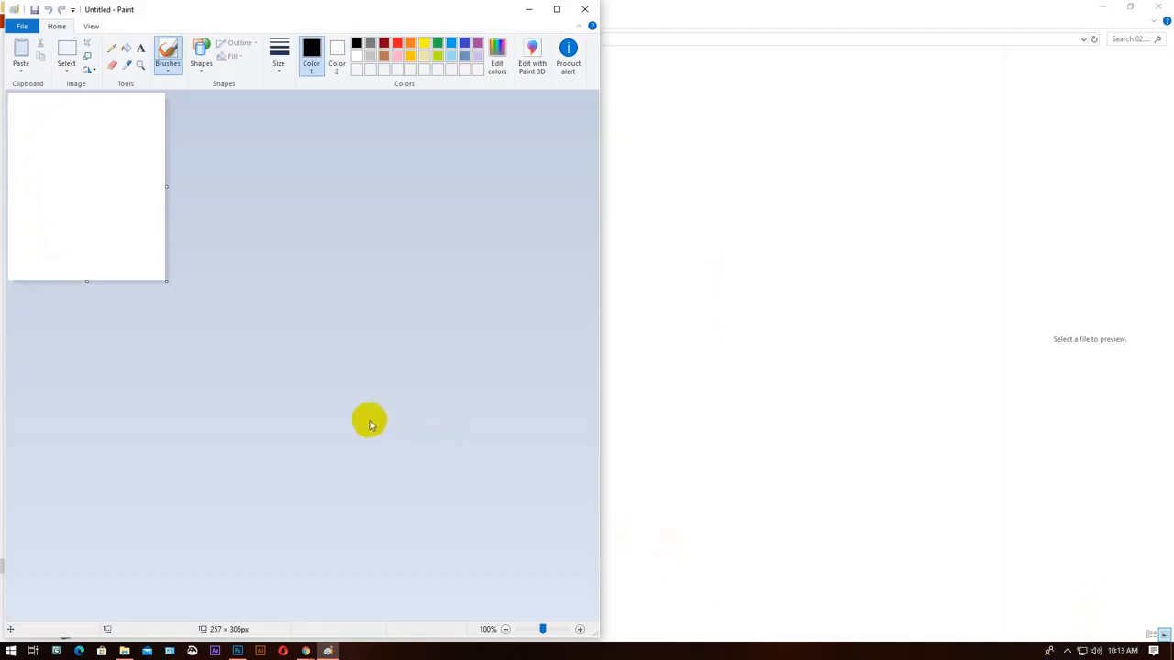
{"action": "left_click", "coordinate": [584, 10]}
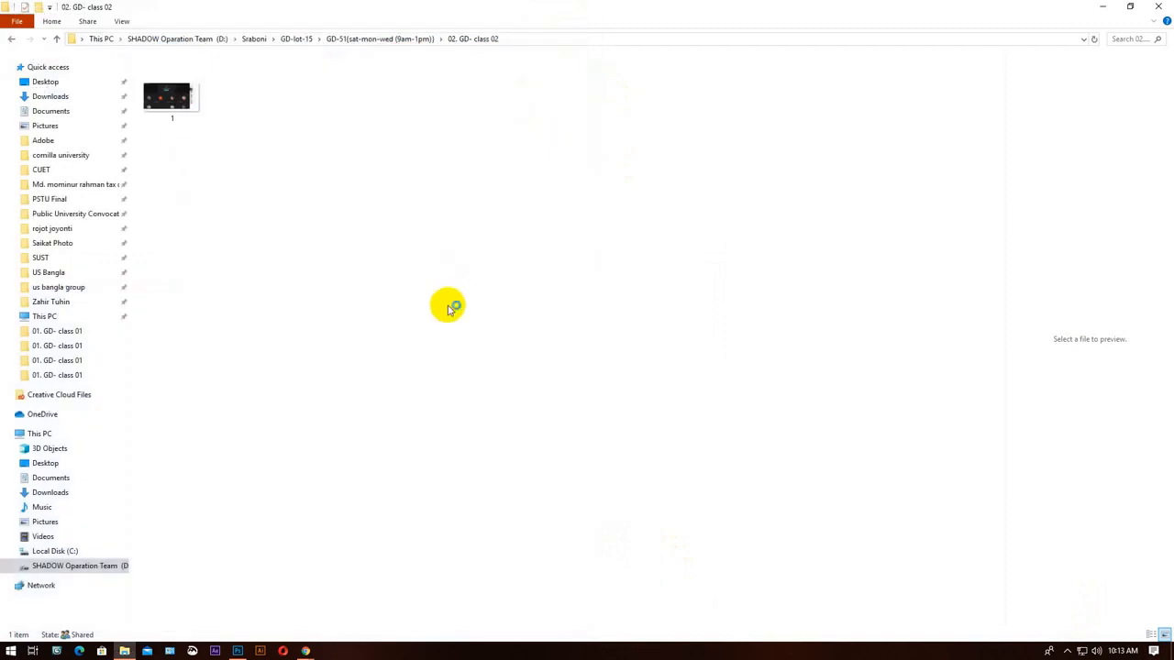
Minimise the class folder window, launch the Snipping Tool, and capture nearly the whole screen with Photoshop and the meeting's participant list.
{"action": "left_click", "coordinate": [1100, 9]}
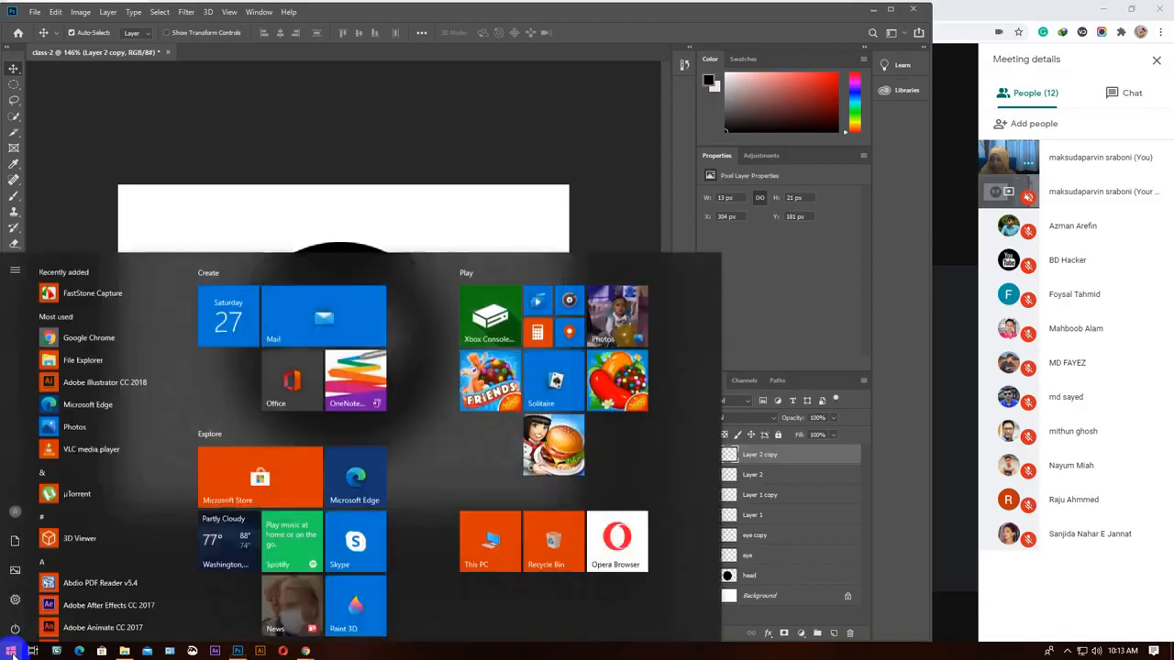
{"action": "left_click", "coordinate": [11, 651]}
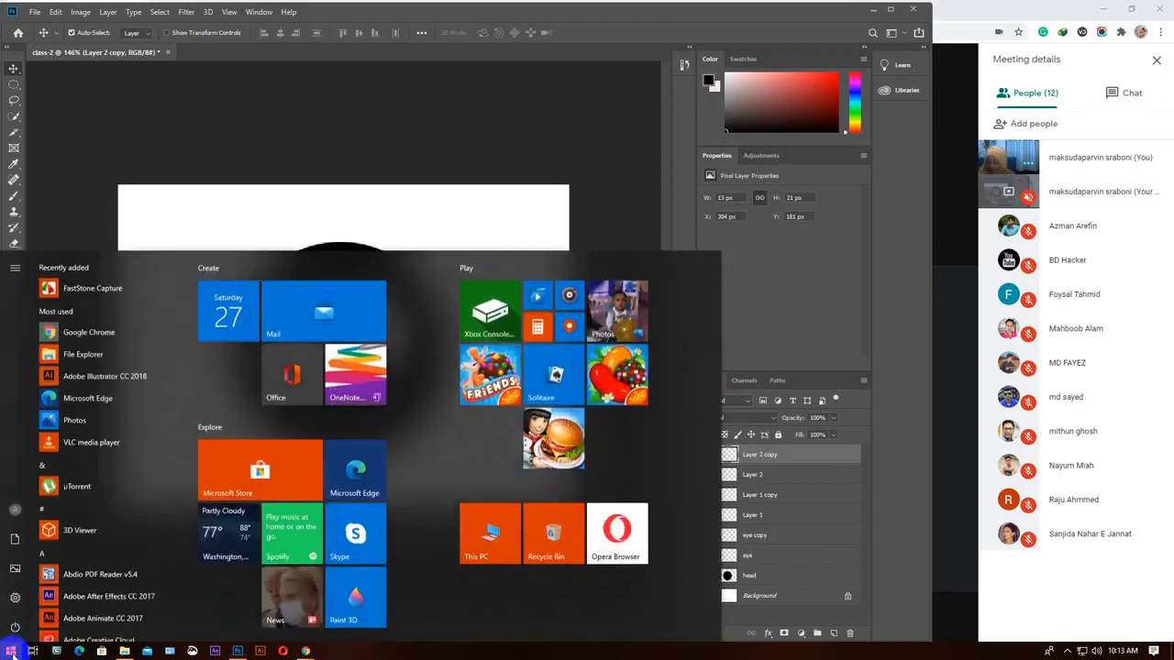
{"action": "type", "text": "snipp"}
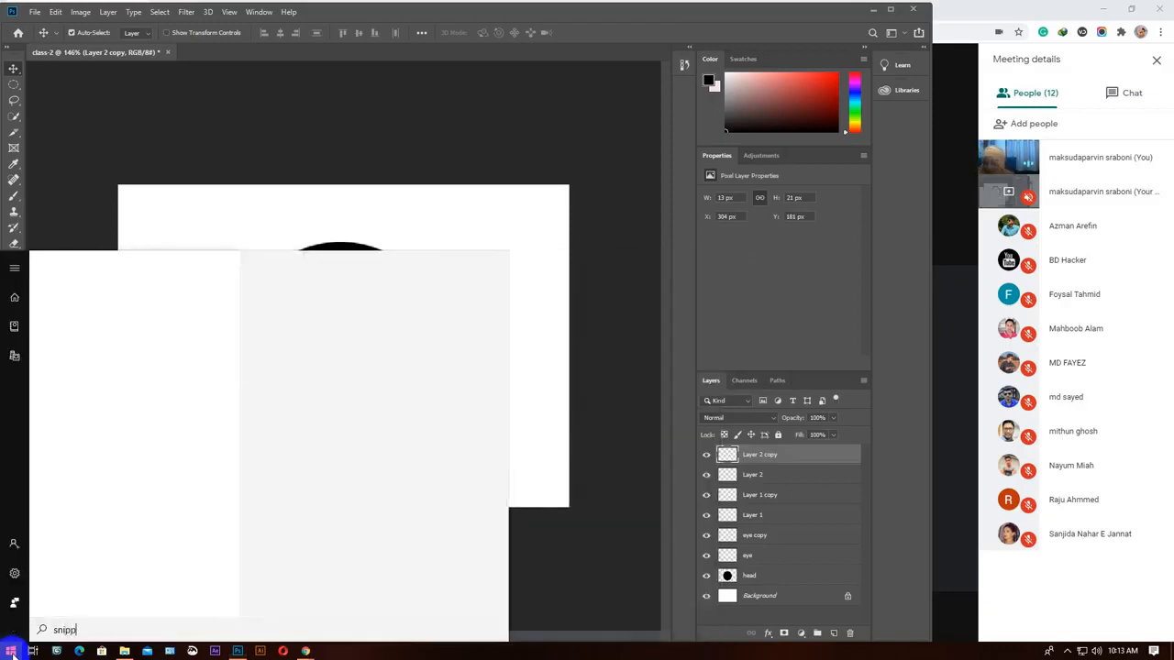
{"action": "left_click", "coordinate": [11, 651]}
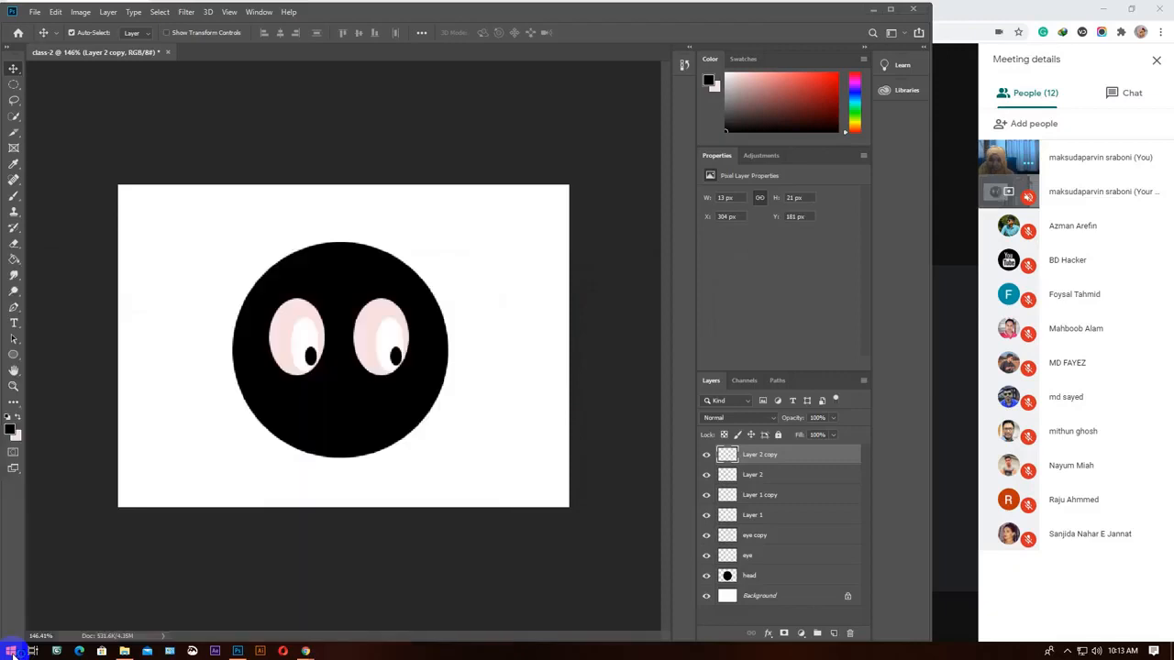
{"action": "left_click_drag", "start_coordinate": [331, 393], "coordinate": [358, 398]}
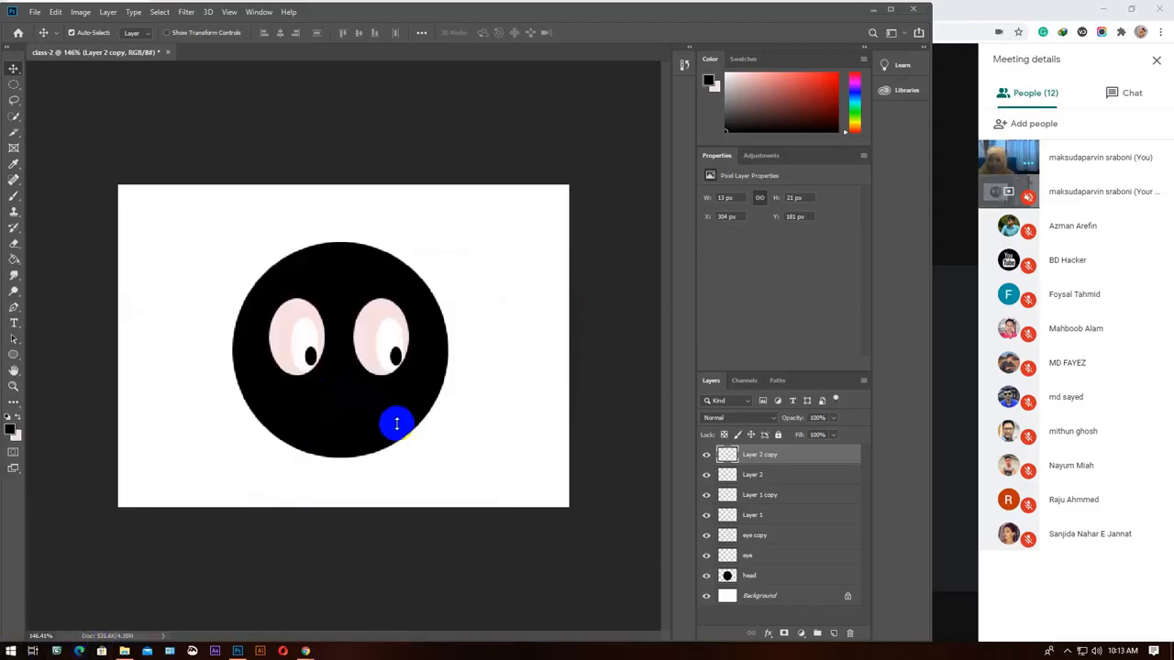
{"action": "left_click", "coordinate": [1066, 651]}
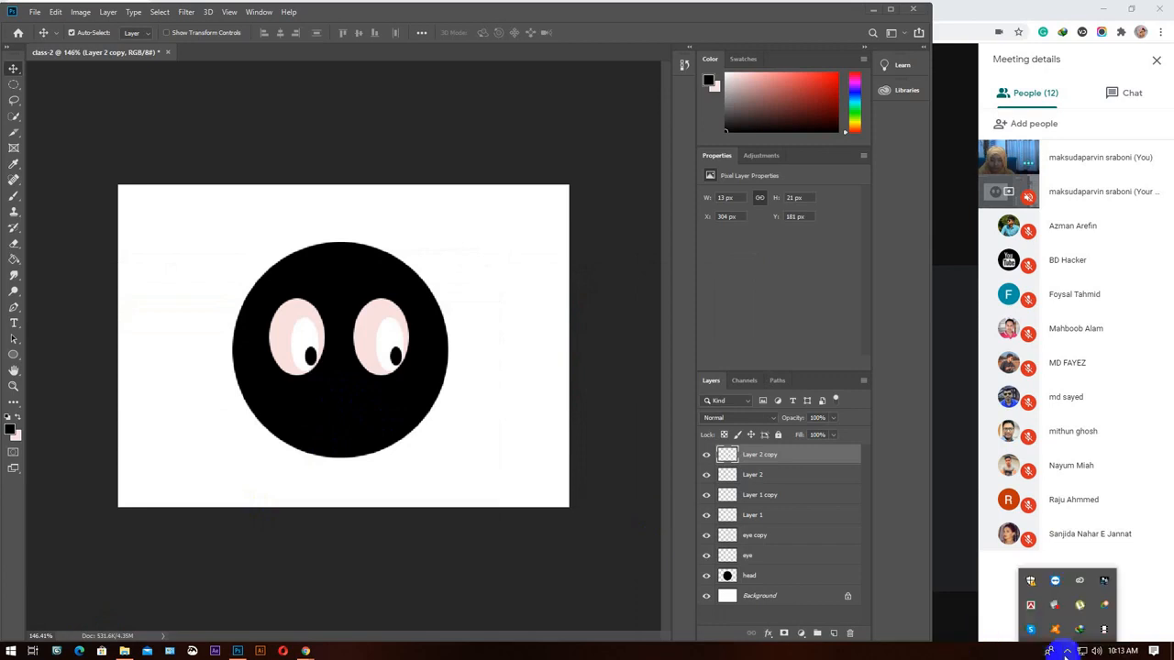
{"action": "left_click", "coordinate": [1065, 653]}
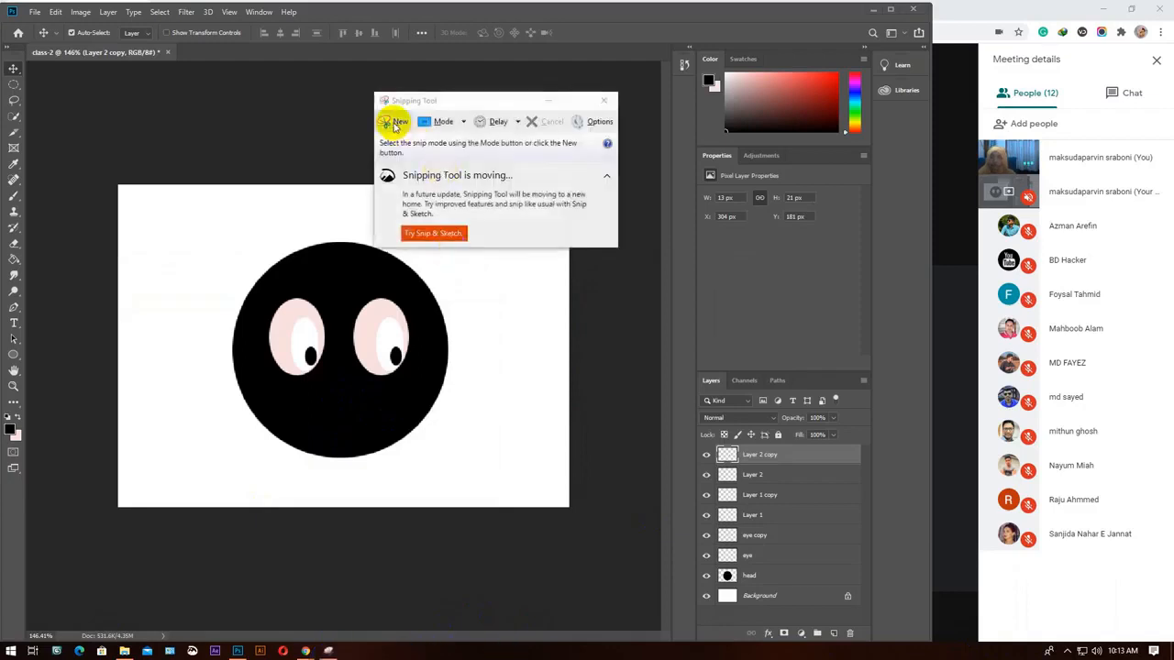
{"action": "left_click", "coordinate": [395, 125]}
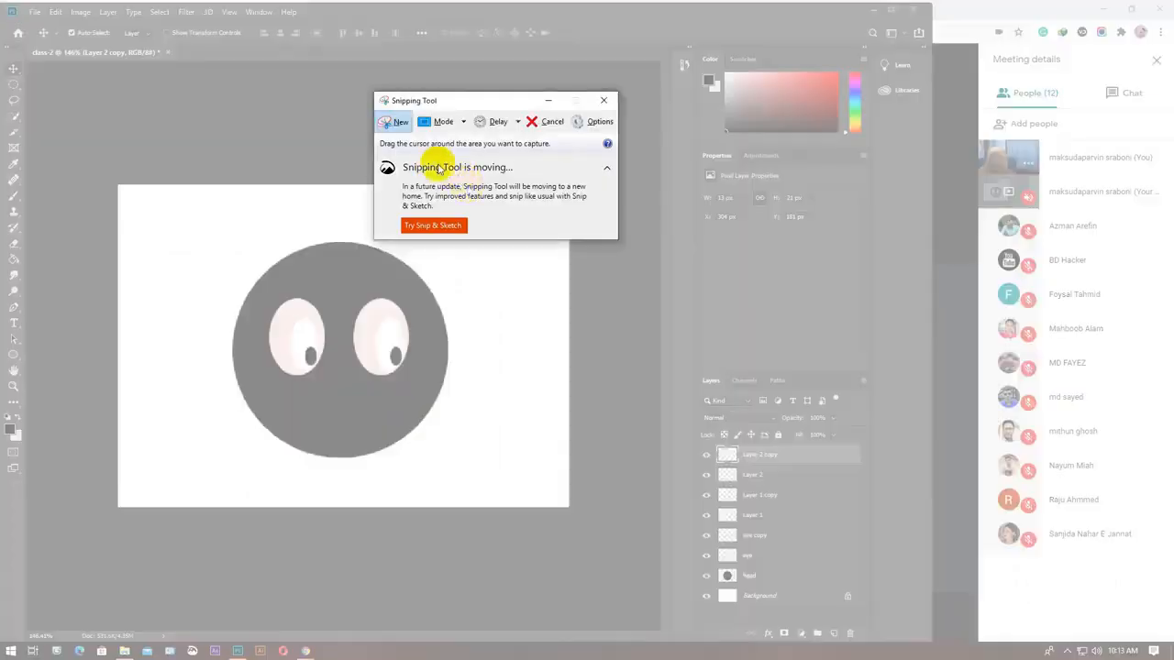
{"action": "left_click_drag", "start_coordinate": [6, 6], "coordinate": [1139, 646]}
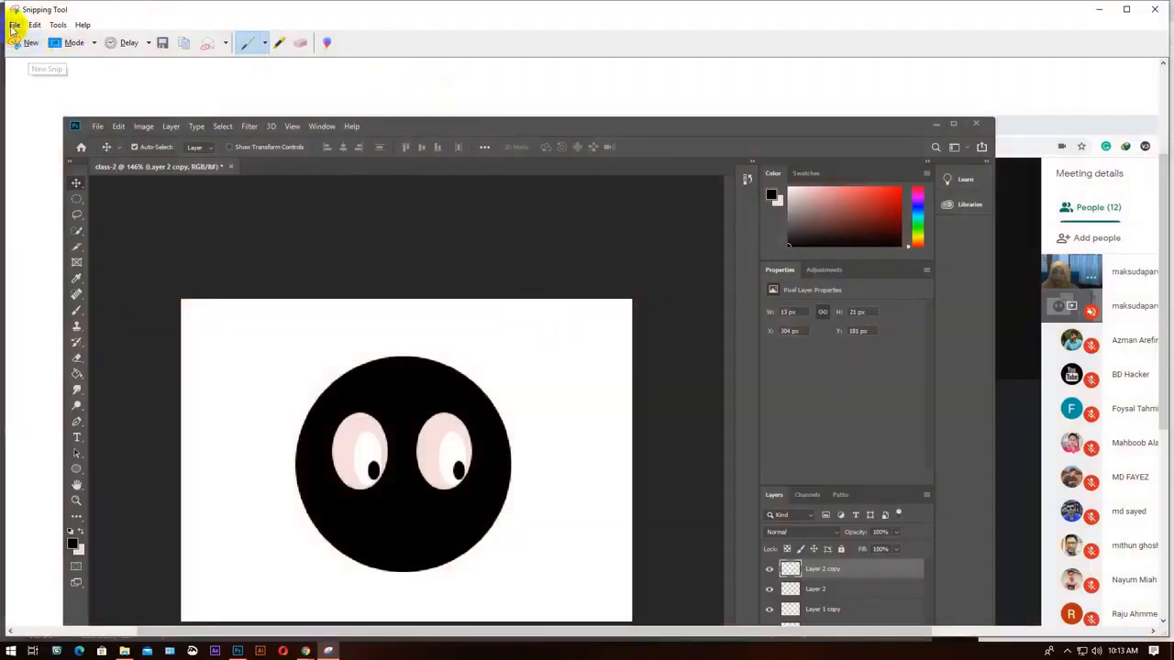
Save the snip as a PNG in the 02. GD- class 02 folder of GD-51(sat-mon-wed (9am-1pm)) on drive D.
{"action": "left_click", "coordinate": [13, 25]}
{"action": "left_click", "coordinate": [51, 57]}
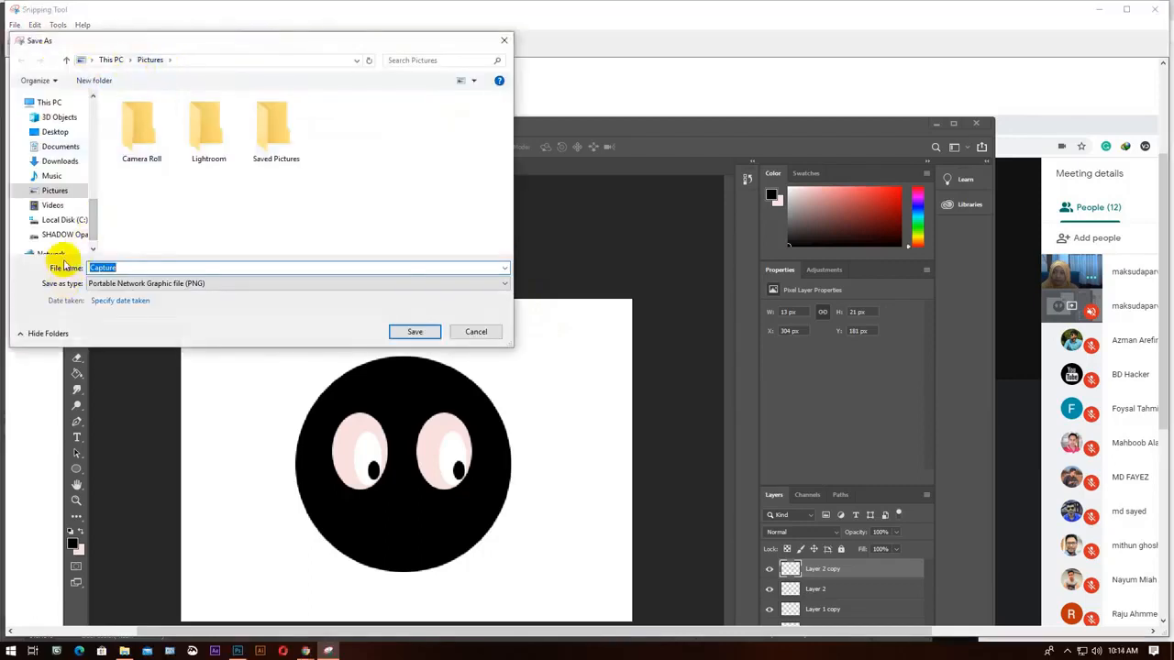
{"action": "left_click", "coordinate": [55, 234]}
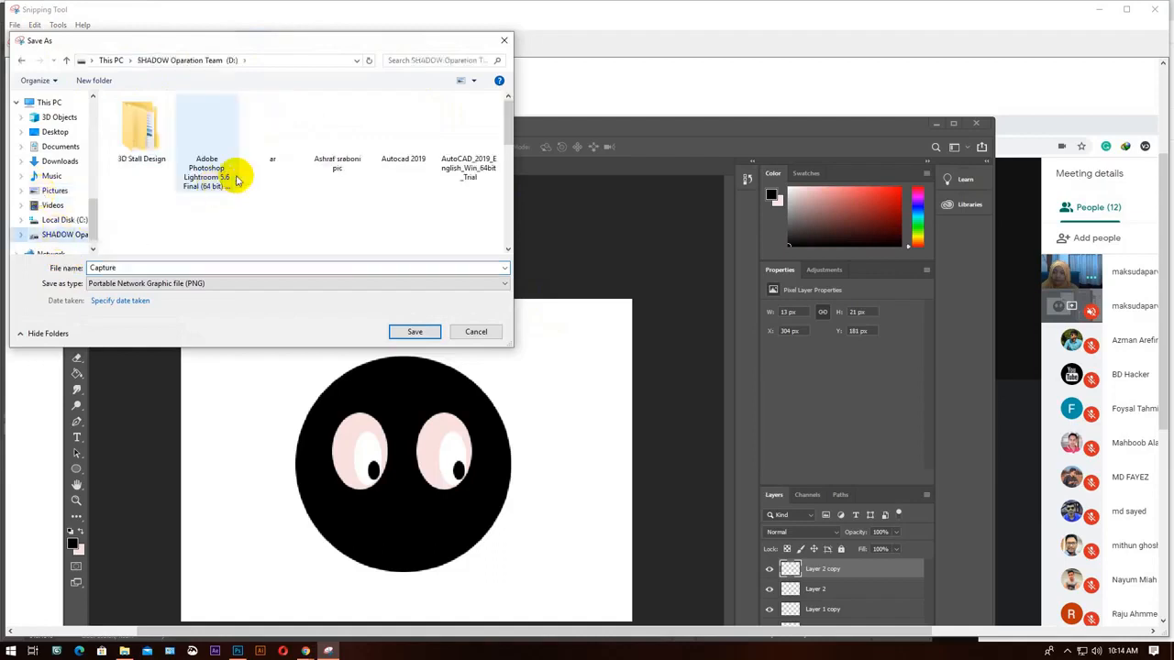
{"action": "scroll", "coordinate": [237, 179], "scroll_direction": "down", "scroll_amount": 5}
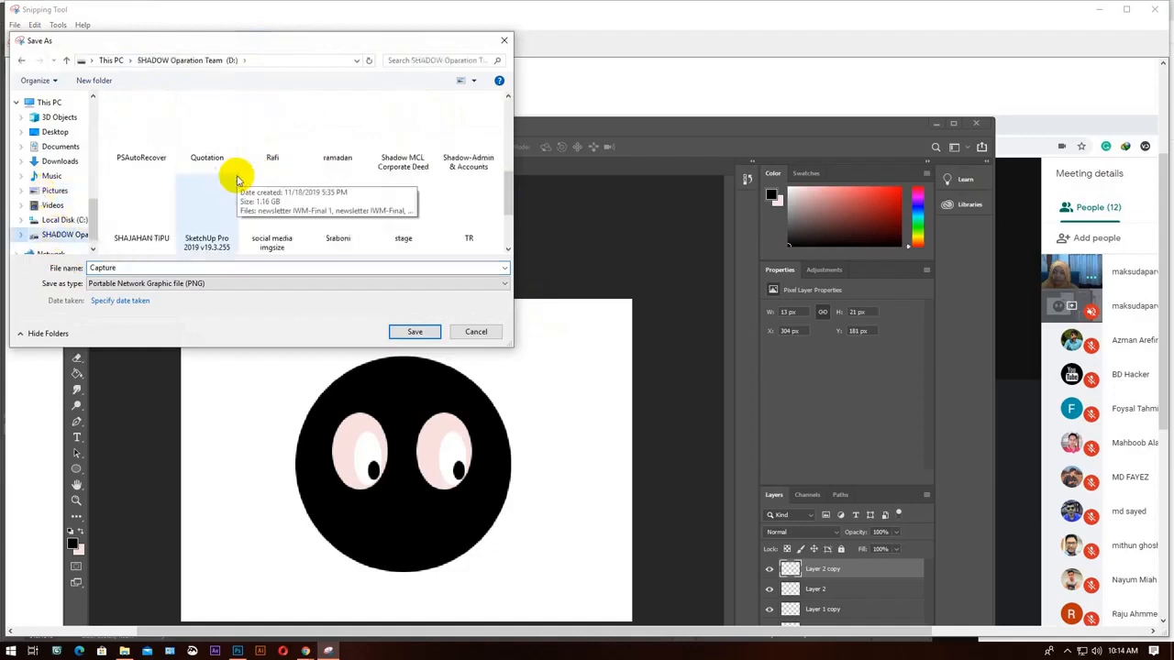
{"action": "scroll", "coordinate": [237, 179], "scroll_direction": "down", "scroll_amount": 2}
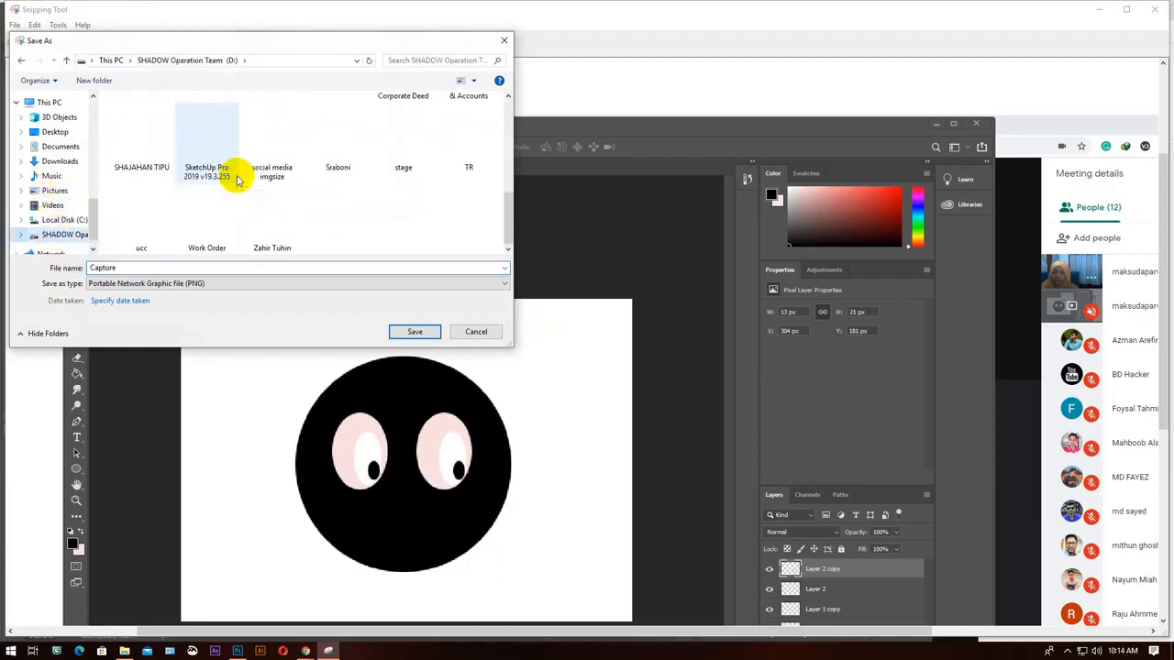
{"action": "double_click", "coordinate": [339, 154]}
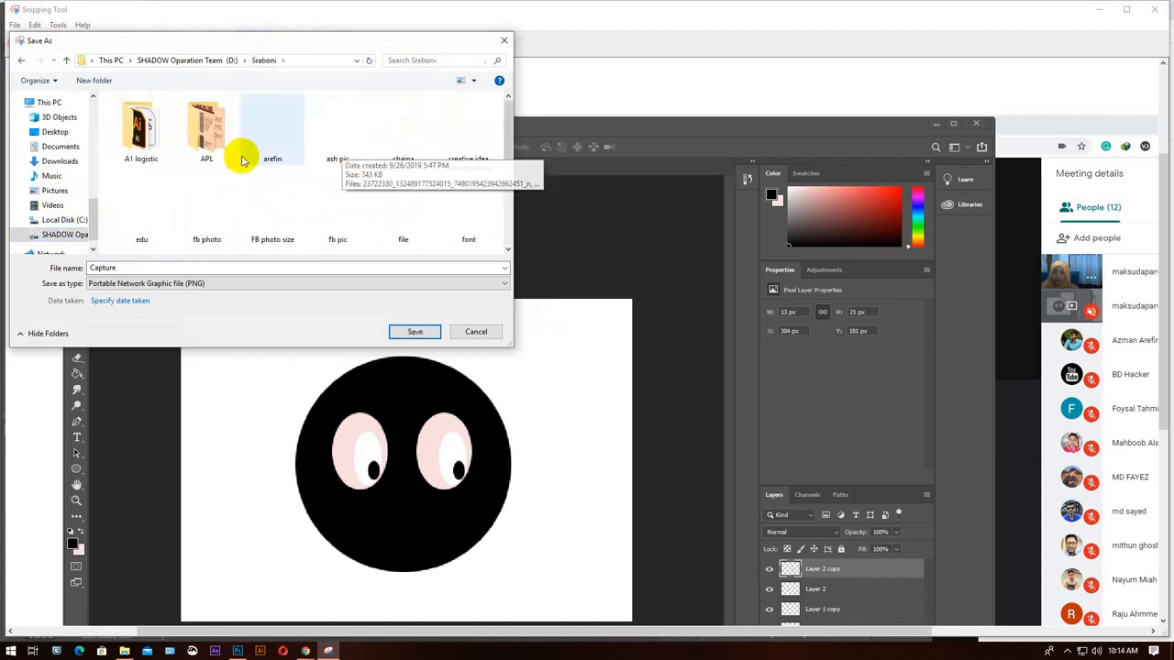
{"action": "scroll", "coordinate": [254, 190], "scroll_direction": "down", "scroll_amount": 1}
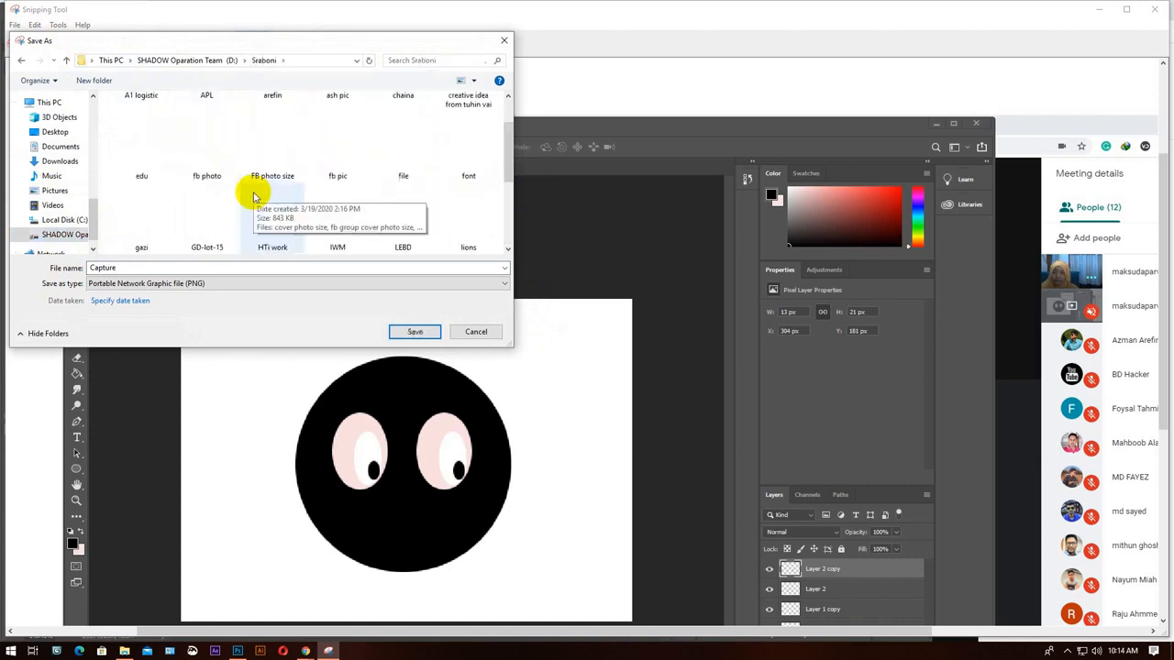
{"action": "double_click", "coordinate": [204, 216]}
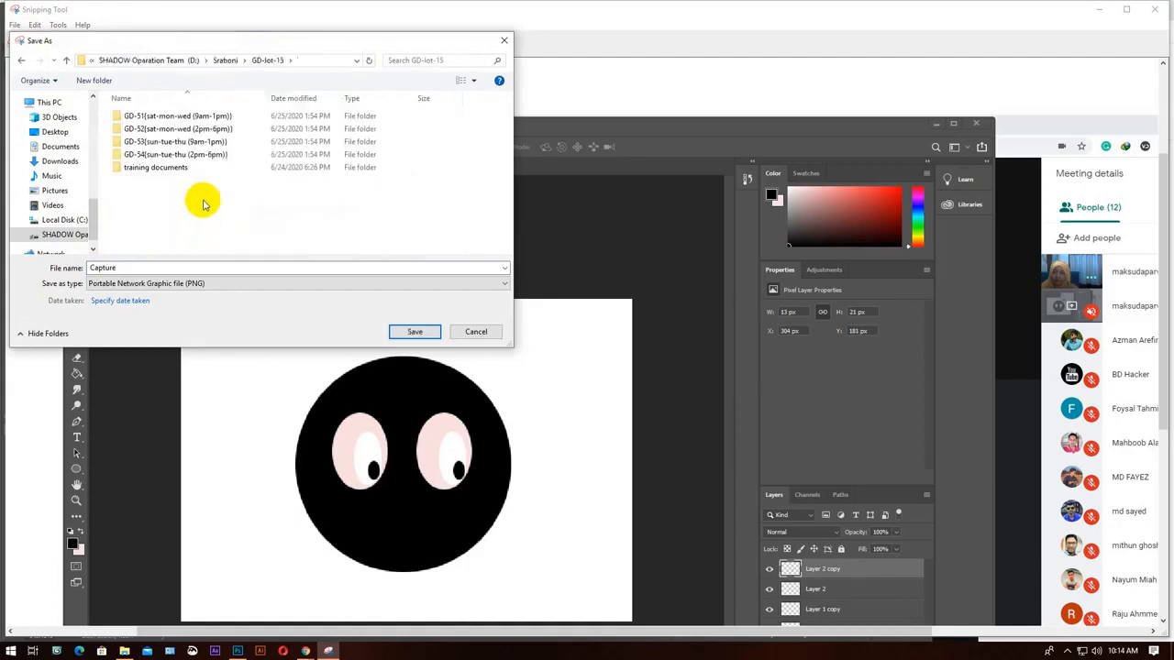
{"action": "left_click", "coordinate": [191, 122]}
{"action": "double_click", "coordinate": [191, 119]}
{"action": "left_click", "coordinate": [169, 130]}
{"action": "double_click", "coordinate": [169, 129]}
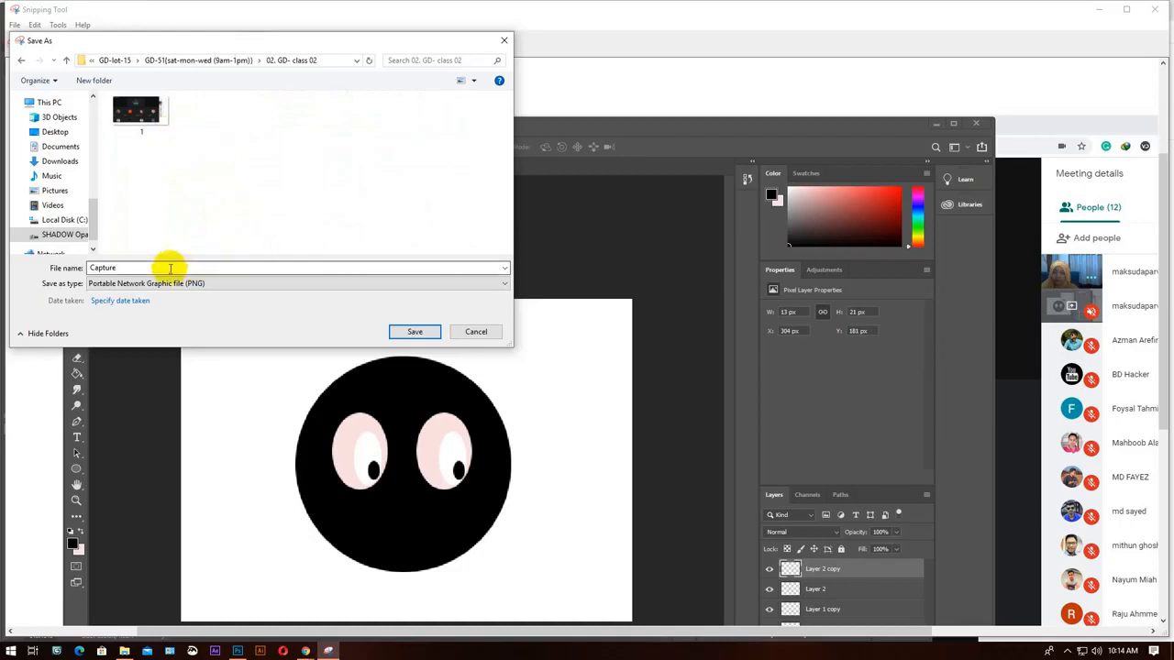
{"action": "key", "text": "Return"}
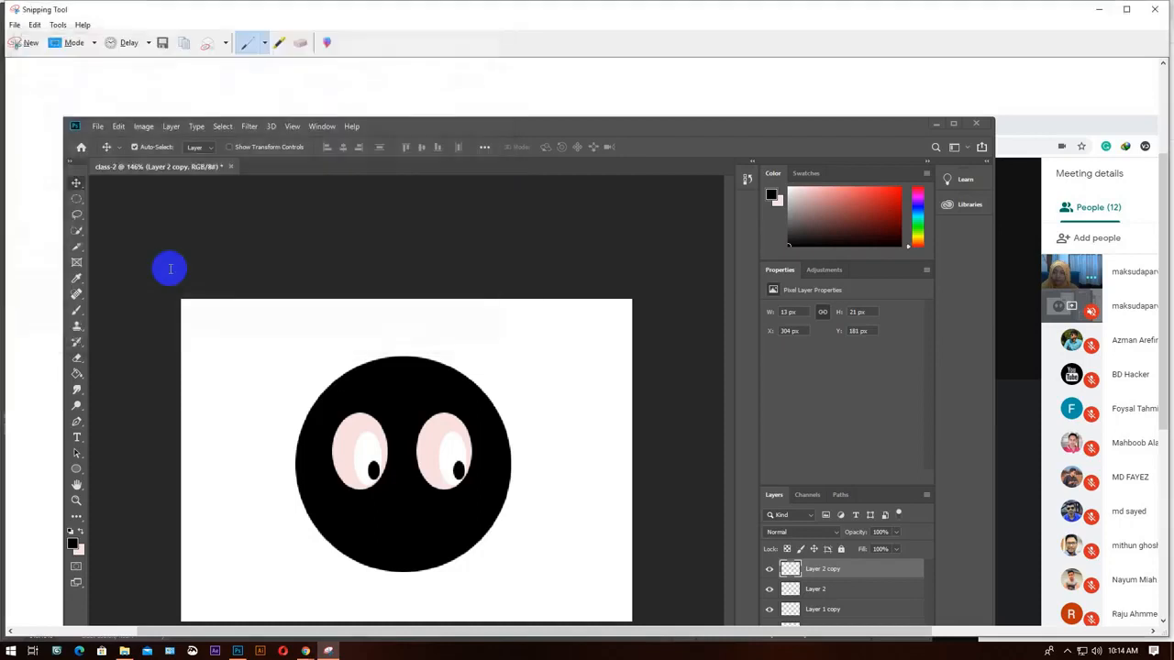
Start a new snip, cancel it, and minimise the Snipping Tool to return to Photoshop.
{"action": "left_click", "coordinate": [26, 43]}
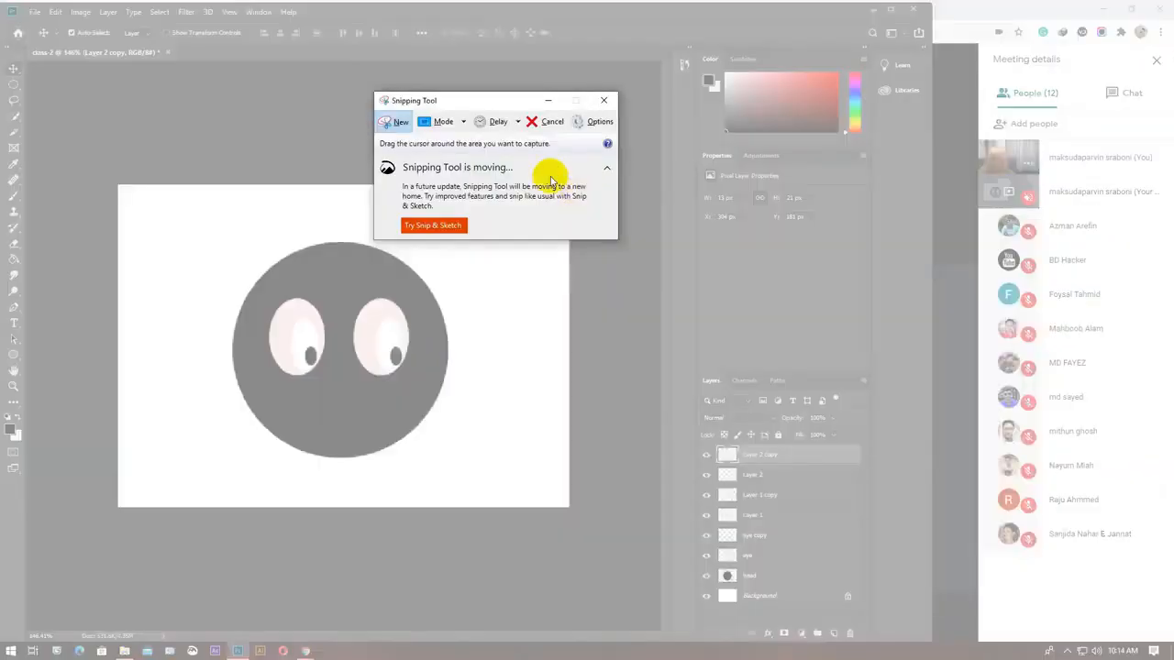
{"action": "left_click", "coordinate": [547, 123]}
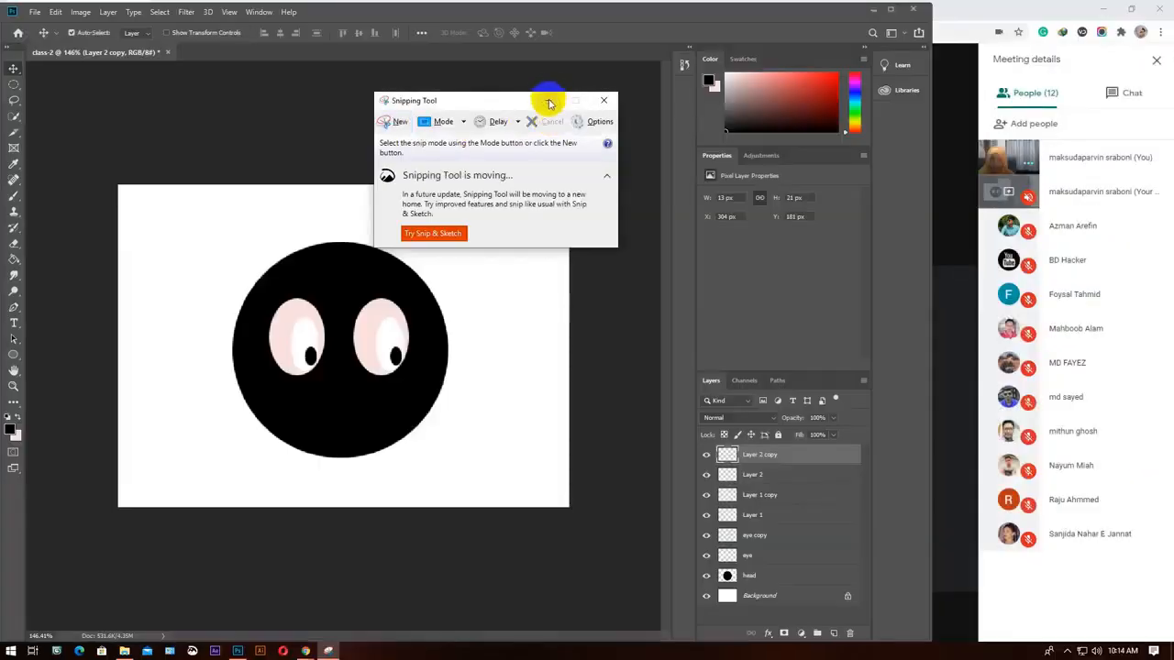
{"action": "left_click", "coordinate": [547, 99]}
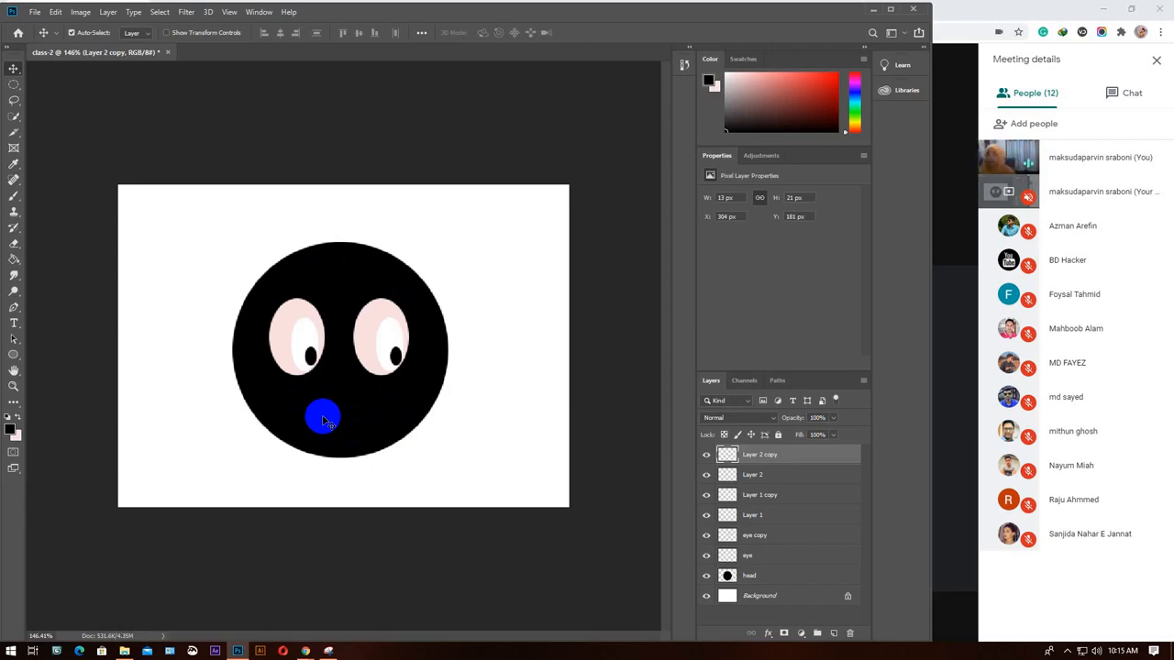
Show the marquee tool variants and choose the Elliptical Marquee Tool.
{"action": "left_click_drag", "start_coordinate": [323, 421], "coordinate": [3, 4]}
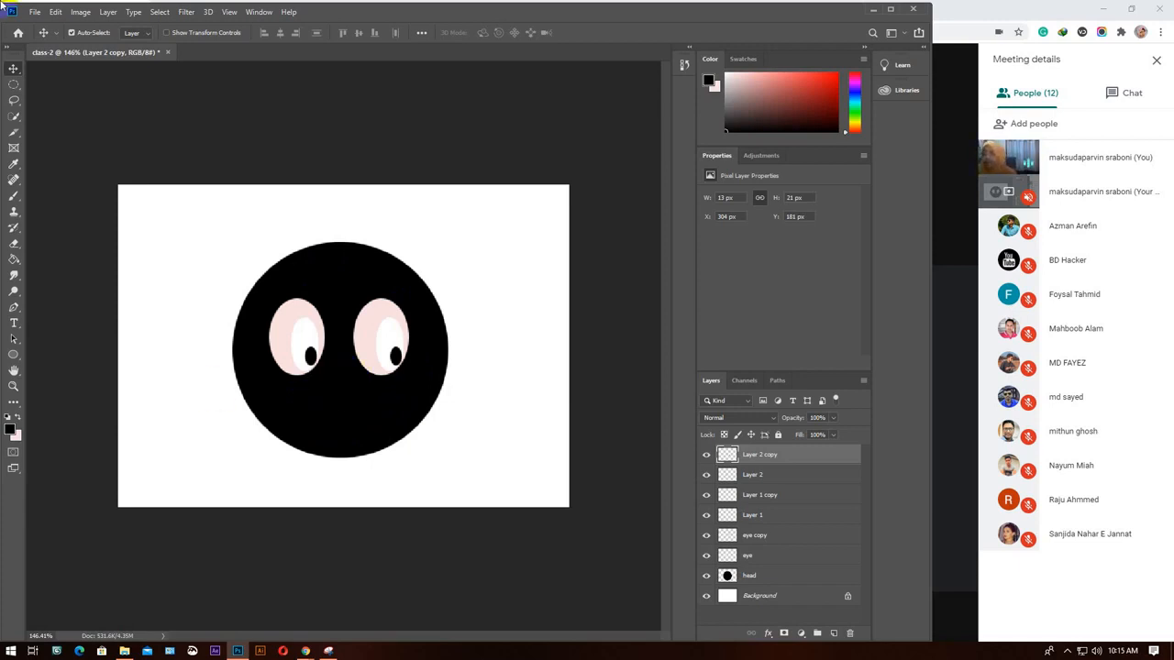
{"action": "left_click", "coordinate": [13, 88]}
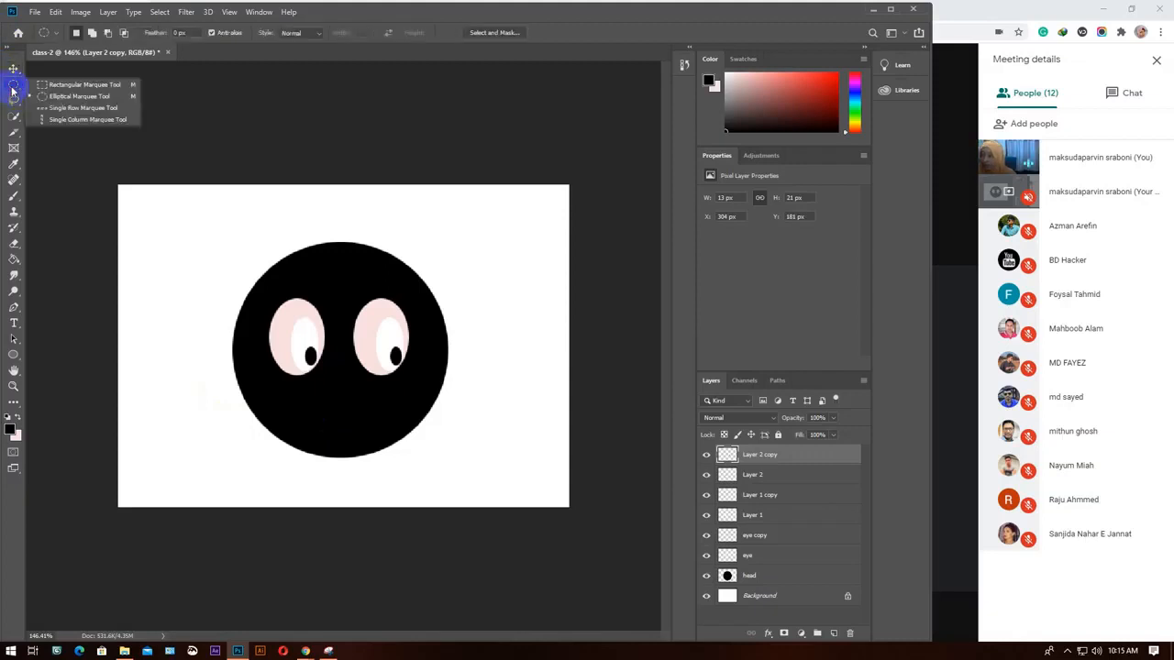
{"action": "left_click", "coordinate": [73, 99]}
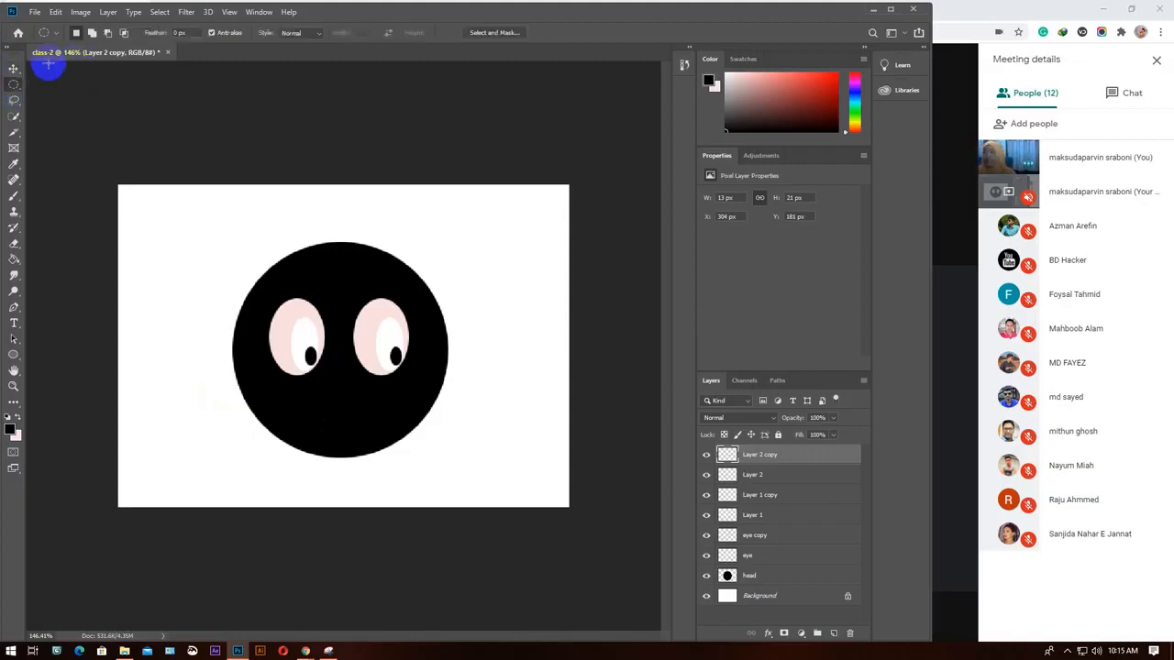
{"action": "left_click", "coordinate": [13, 84]}
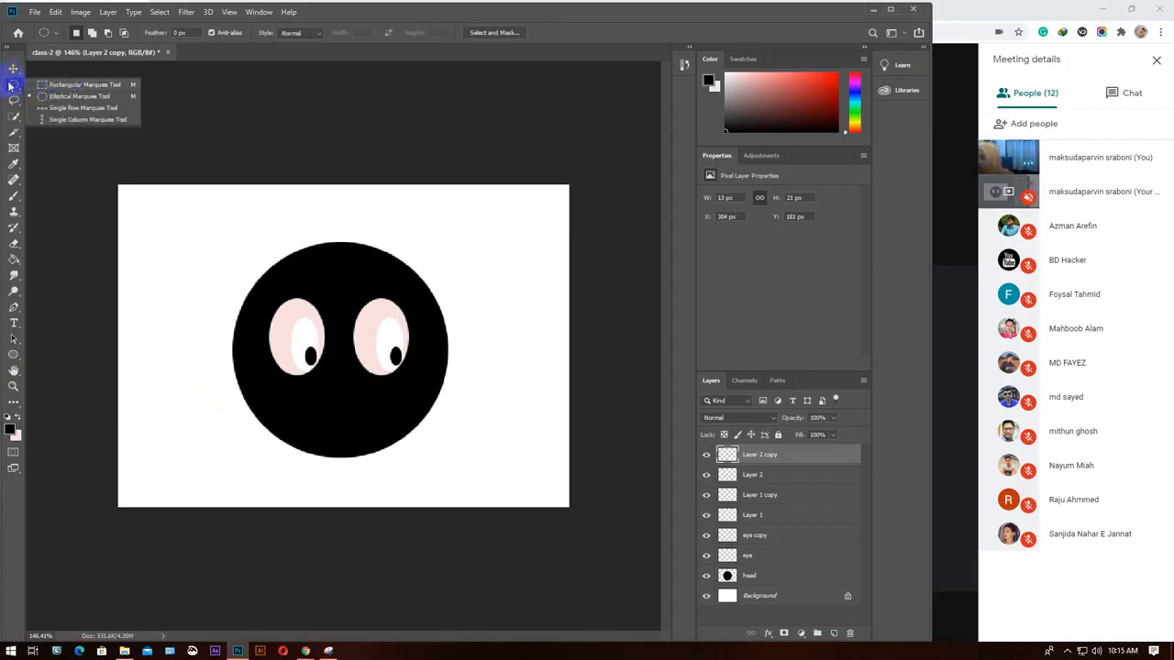
{"action": "left_click", "coordinate": [70, 104]}
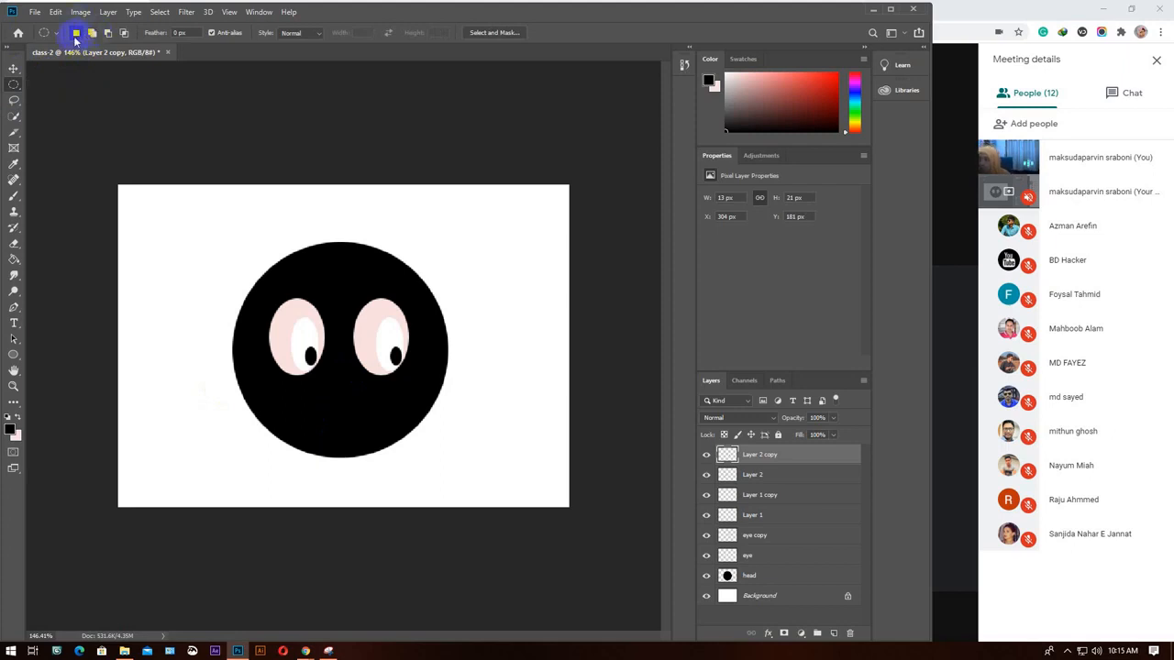
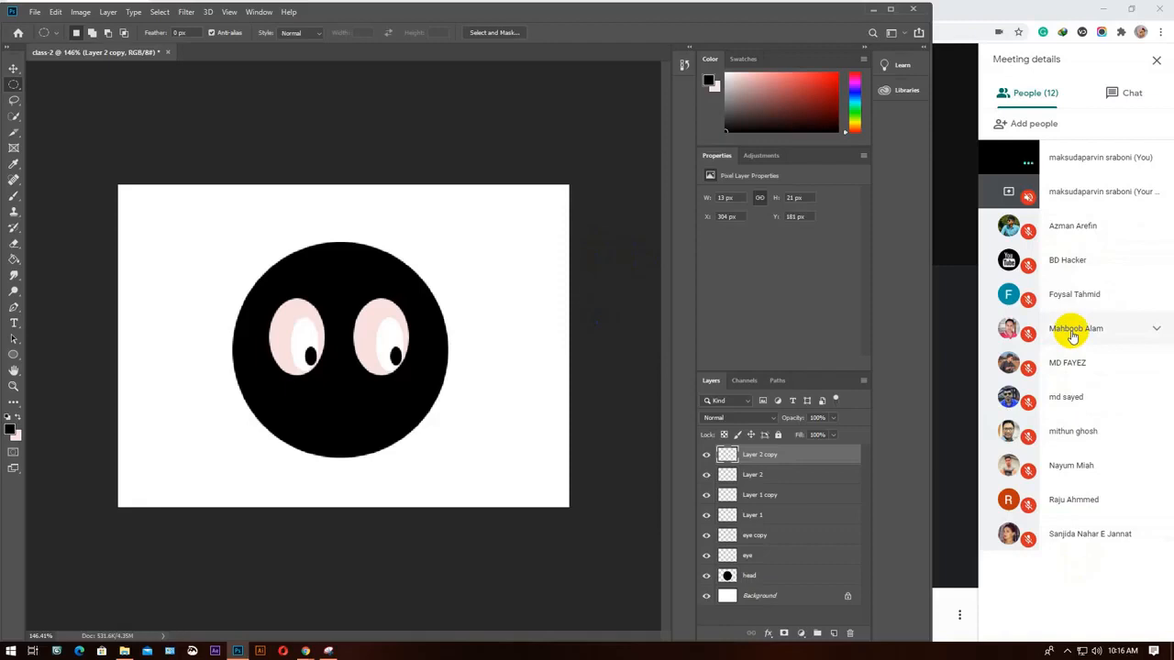
Check the wifi connection in the Windows Ethernet settings, then close the settings window.
{"action": "left_click", "coordinate": [1082, 651]}
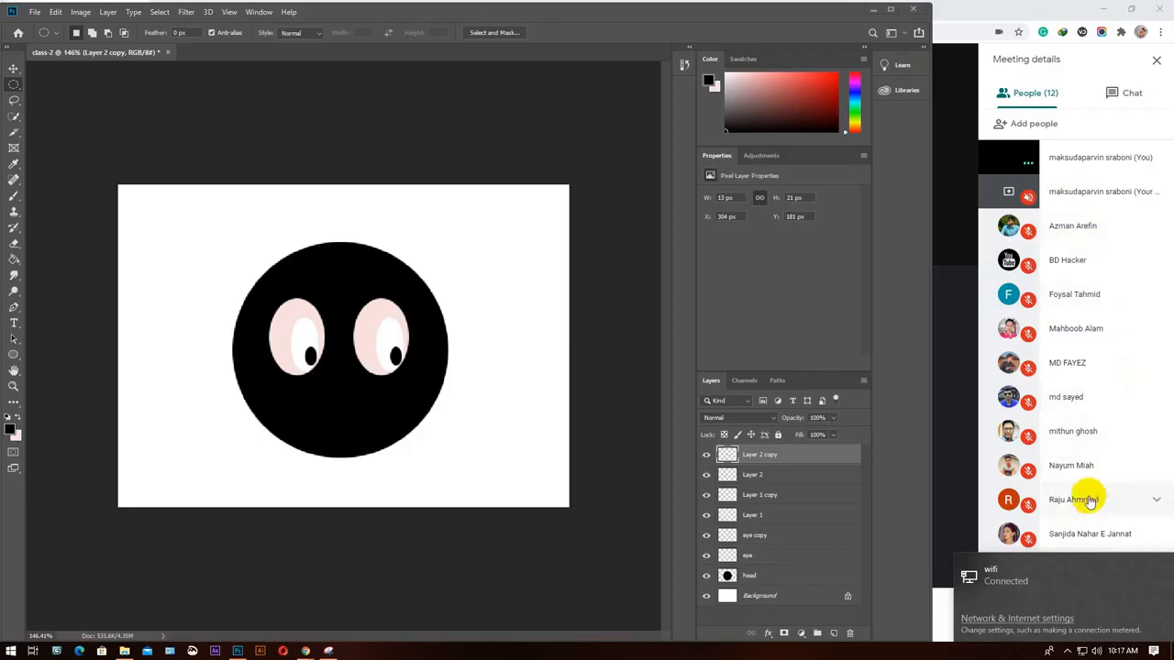
{"action": "left_click", "coordinate": [1048, 581]}
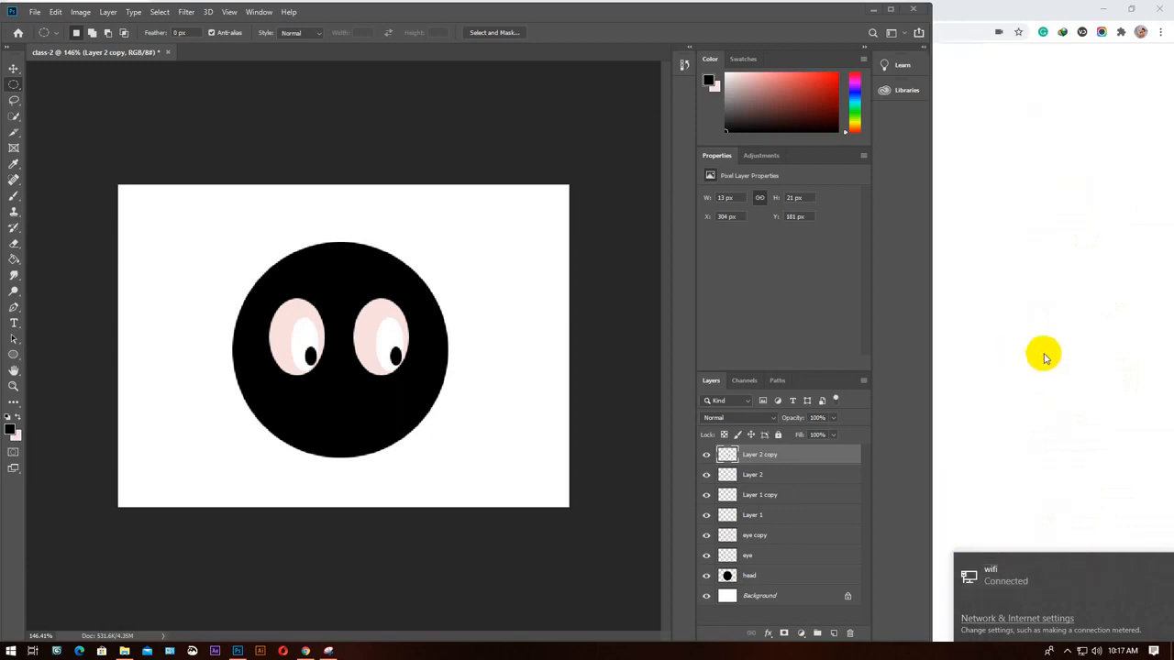
{"action": "left_click", "coordinate": [1040, 587]}
{"action": "left_click", "coordinate": [1040, 587]}
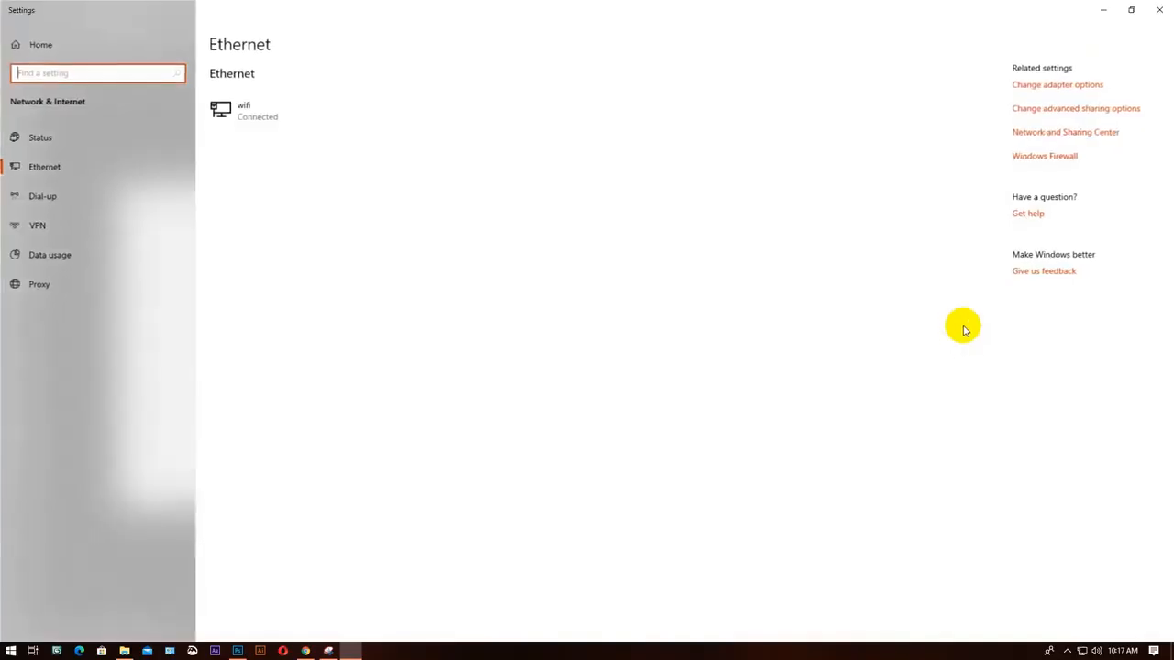
{"action": "left_click", "coordinate": [1155, 8]}
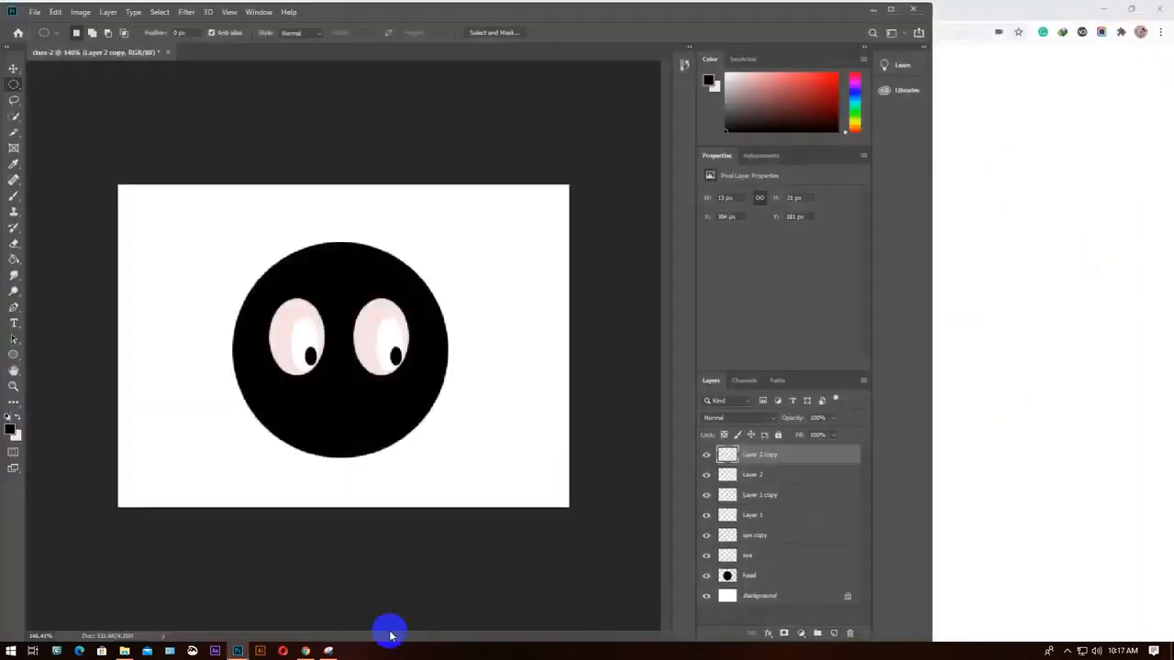
Switch to Chrome, try to rejoin the dropped Google Meet call, and reload the meeting page.
{"action": "mouse_move", "coordinate": [328, 652]}
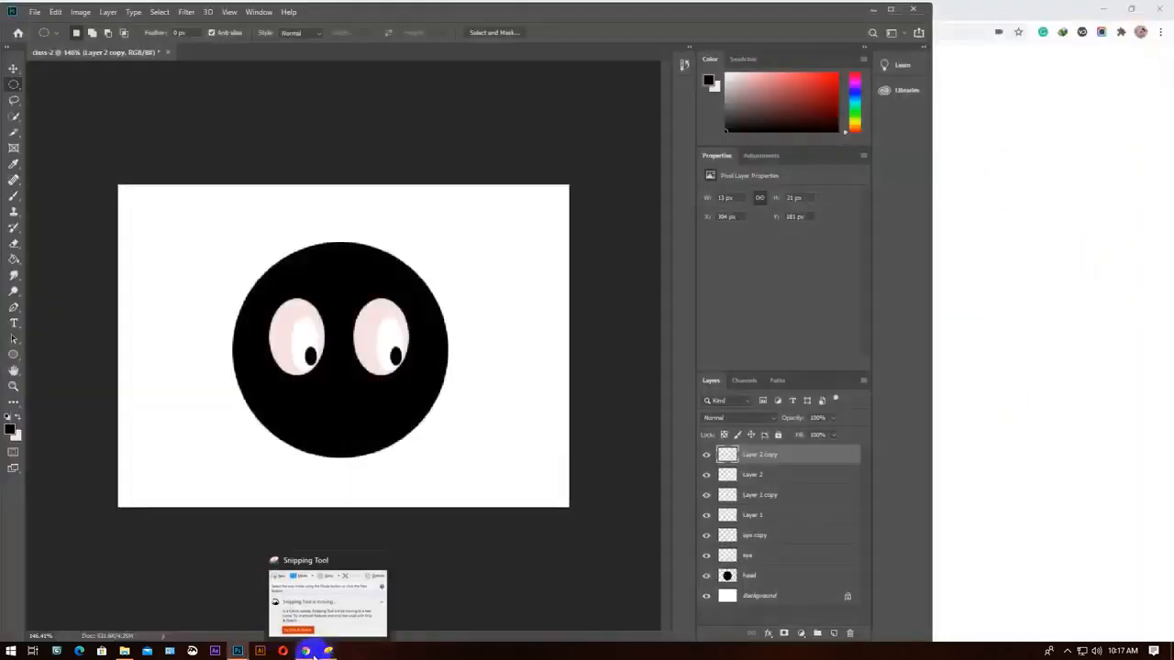
{"action": "left_click", "coordinate": [305, 652]}
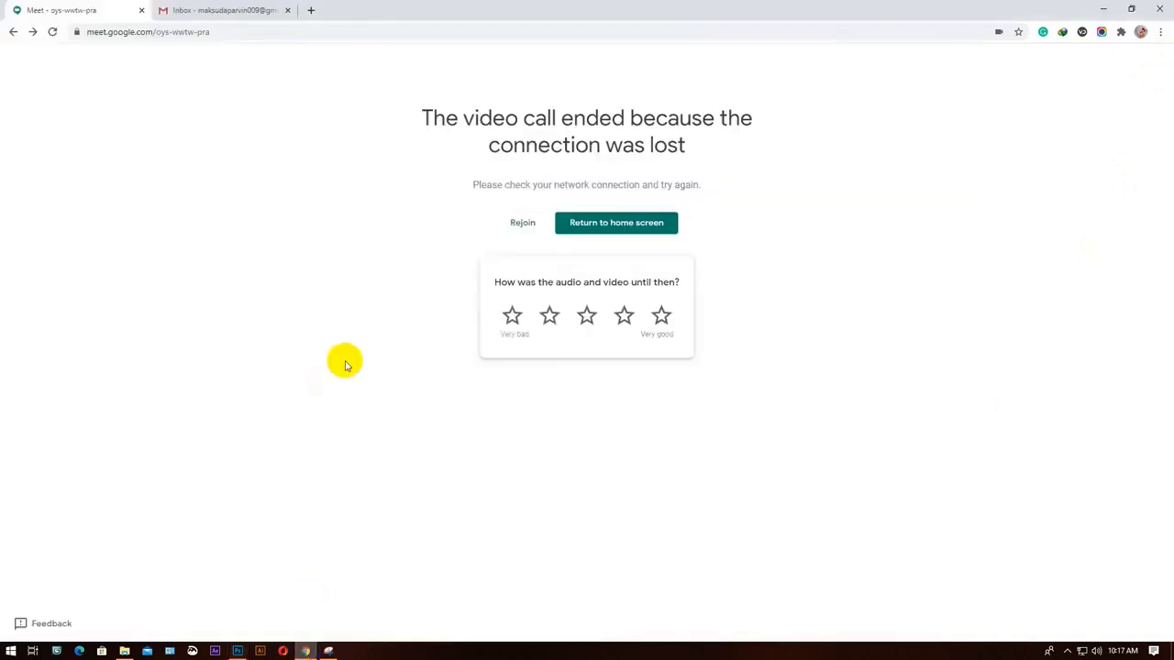
{"action": "left_click", "coordinate": [528, 226]}
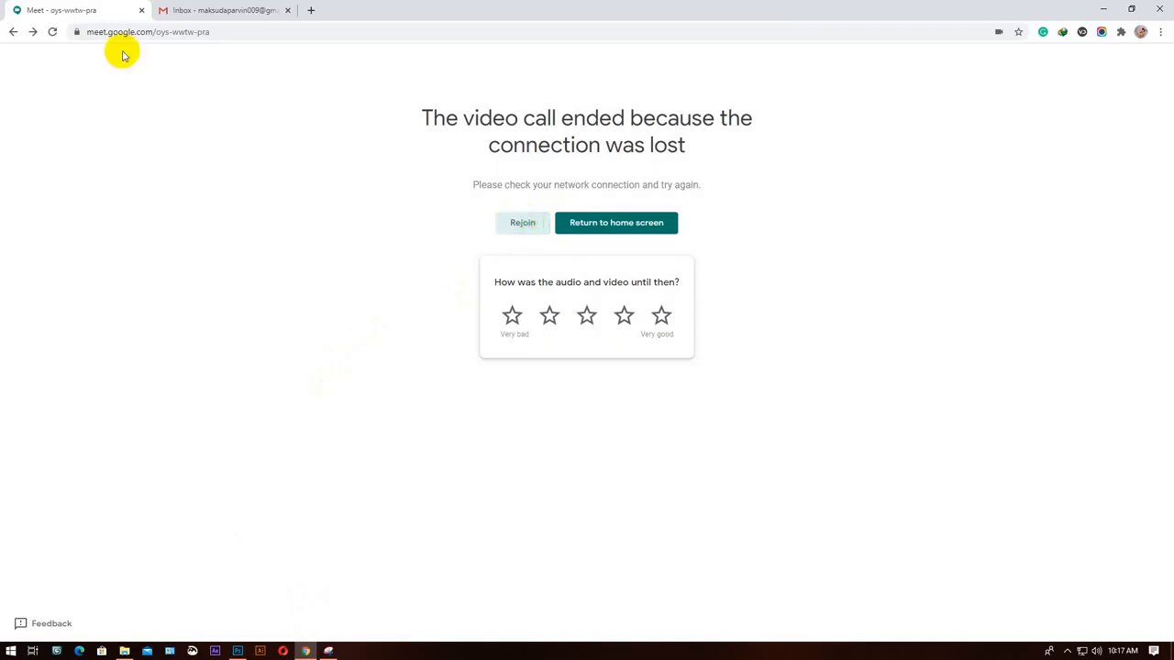
{"action": "left_click", "coordinate": [52, 32]}
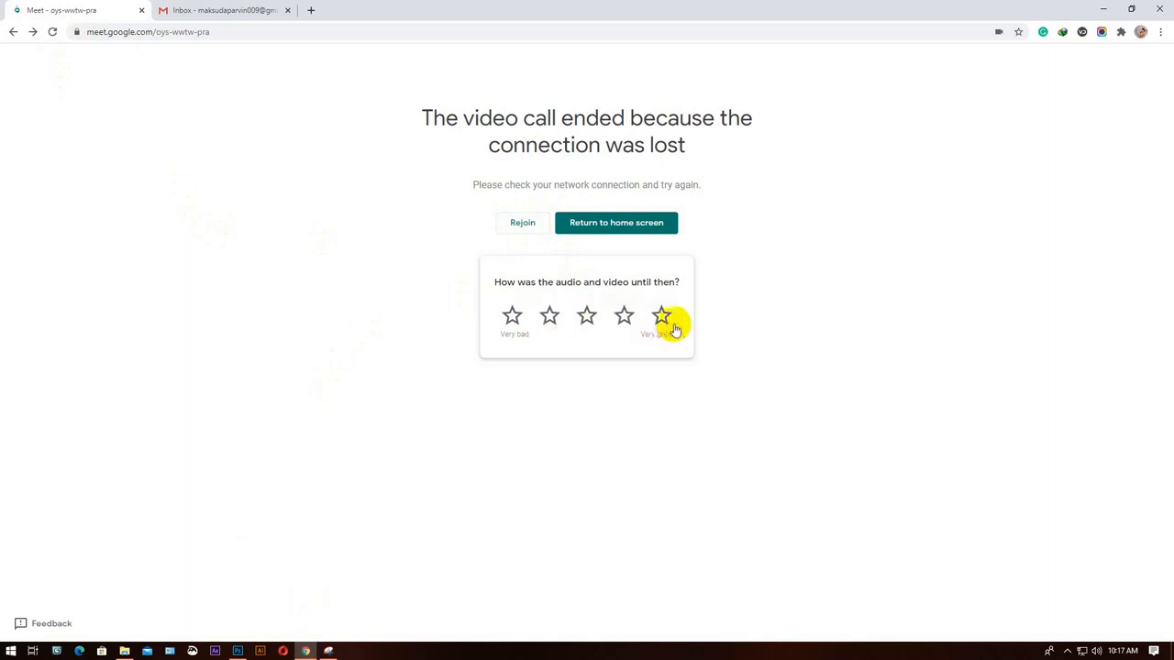
{"action": "key", "text": "F5"}
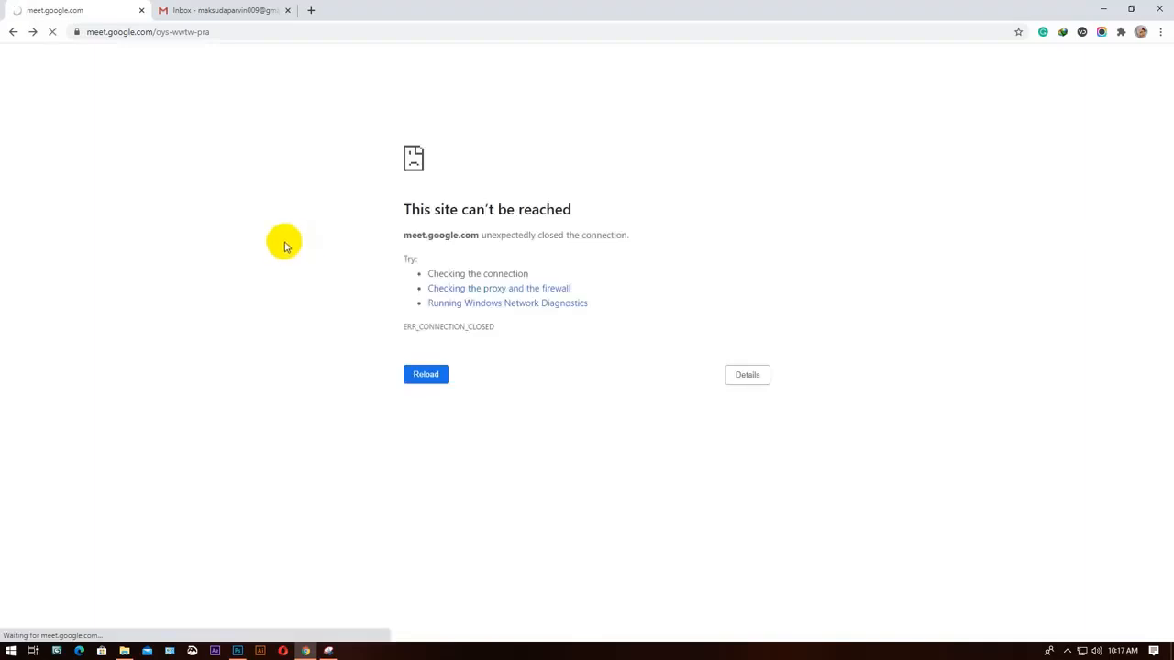
{"action": "left_click", "coordinate": [1068, 651]}
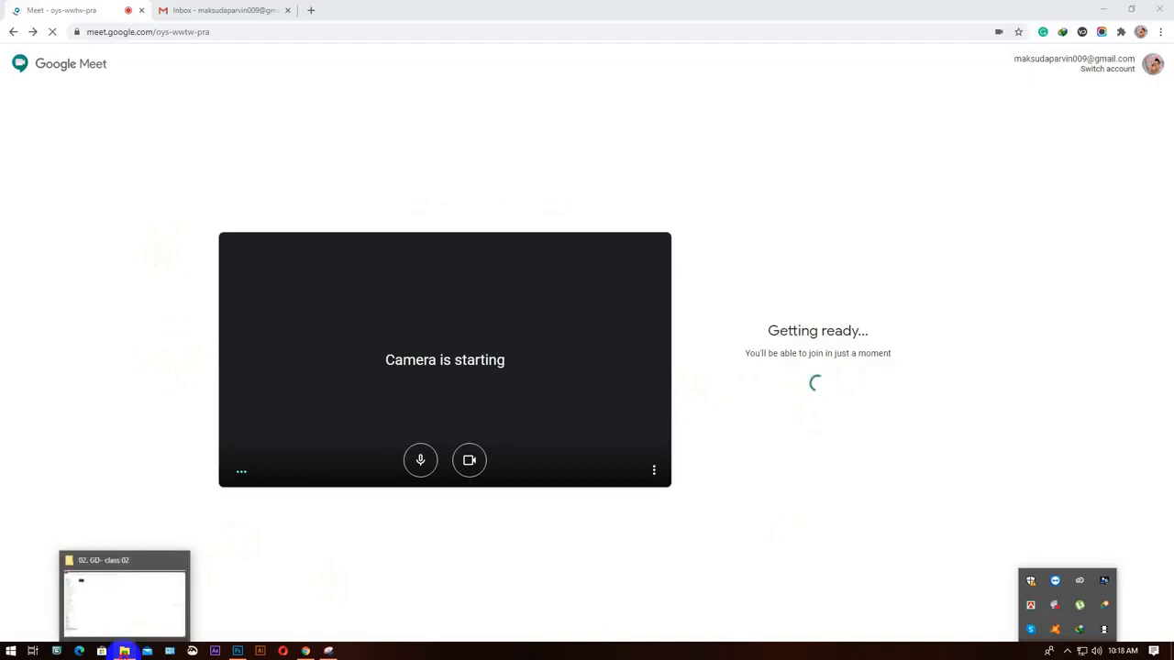
Switch to File Explorer and refresh the 02. GD- class 02 folder several times.
{"action": "left_click", "coordinate": [125, 652]}
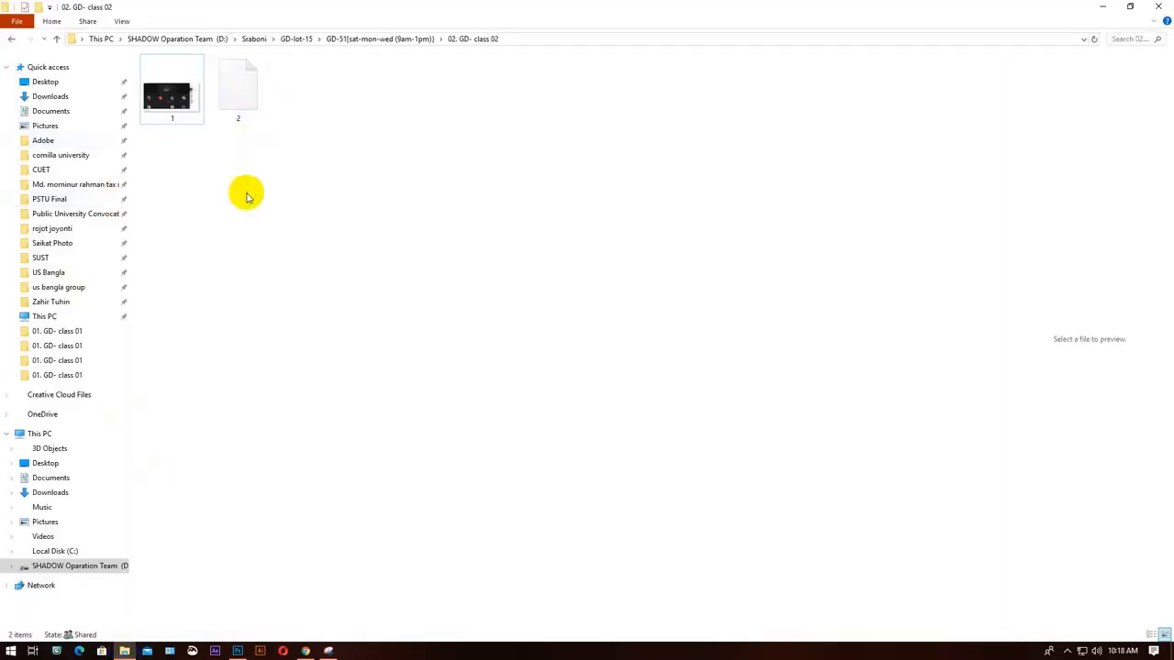
{"action": "right_click", "coordinate": [277, 251]}
{"action": "left_click", "coordinate": [310, 299]}
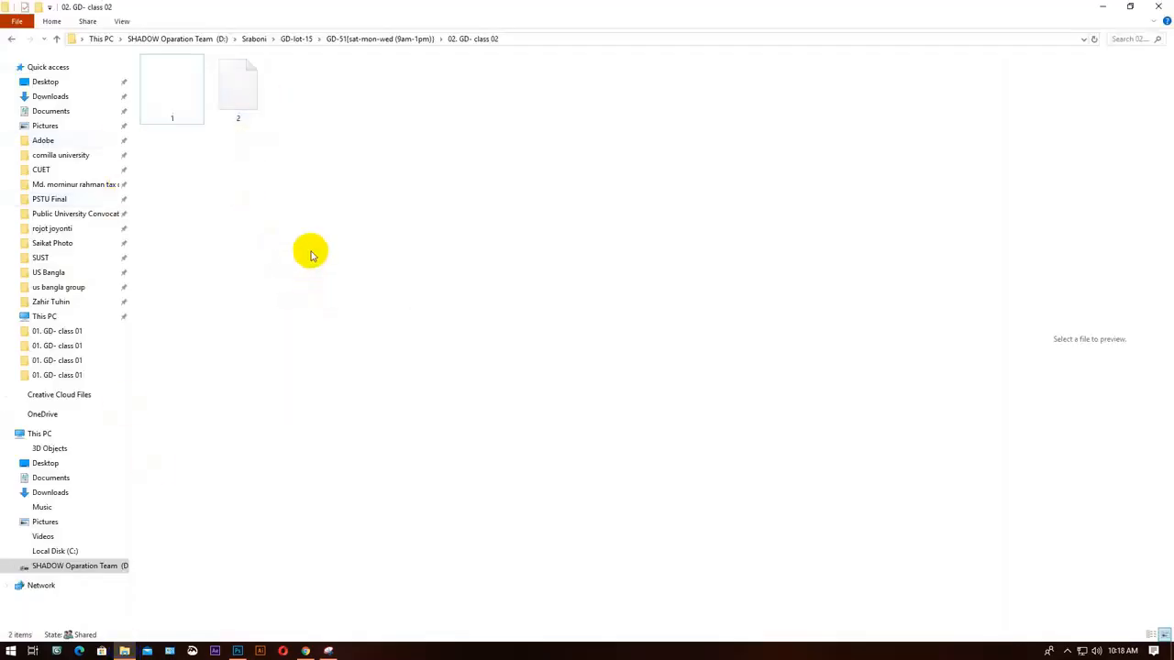
{"action": "right_click", "coordinate": [310, 255]}
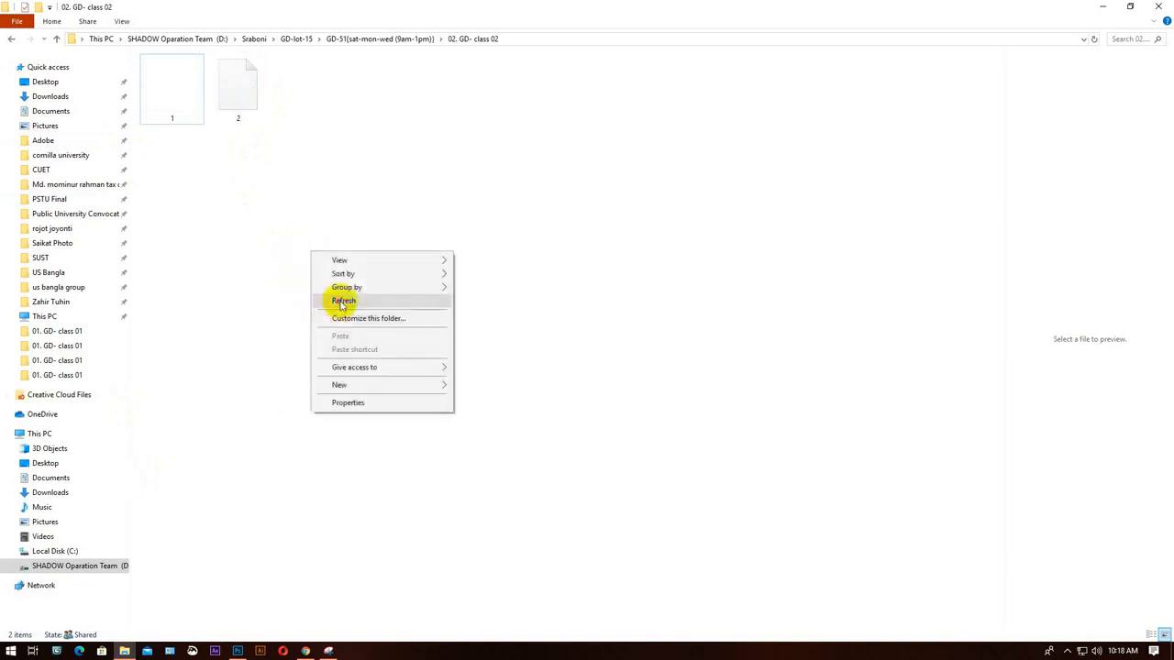
{"action": "left_click", "coordinate": [336, 299]}
{"action": "right_click", "coordinate": [347, 270]}
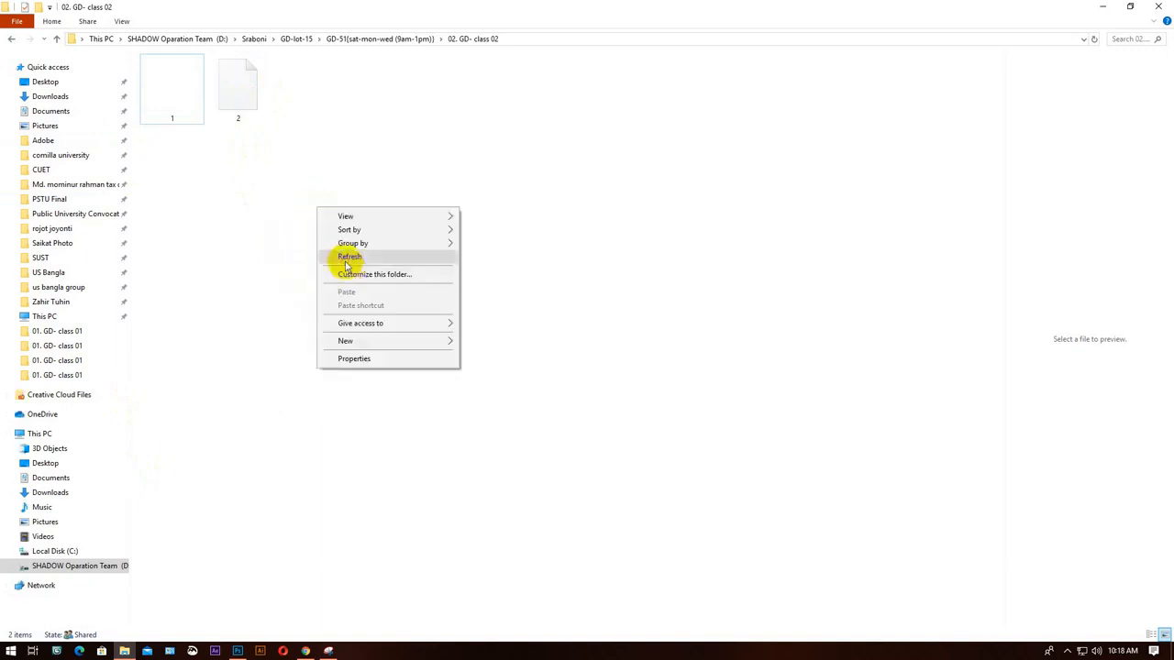
{"action": "left_click", "coordinate": [341, 254]}
{"action": "right_click", "coordinate": [344, 260]}
{"action": "left_click", "coordinate": [384, 309]}
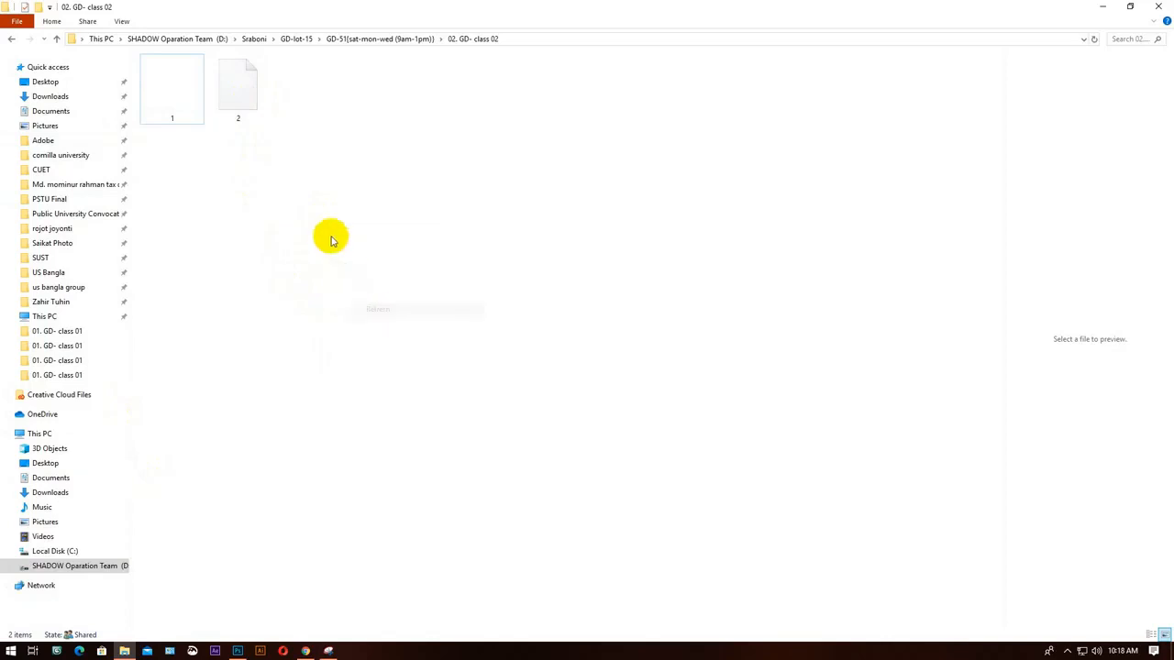
{"action": "right_click", "coordinate": [332, 235]}
{"action": "left_click", "coordinate": [352, 285]}
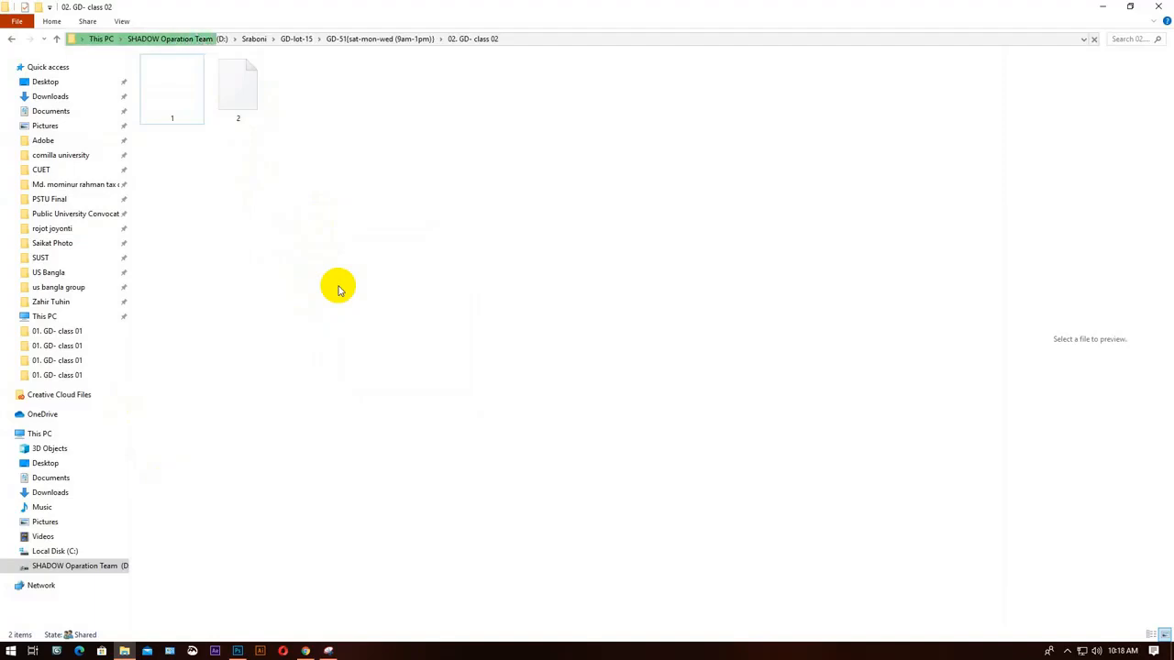
Run the tree command in Windows and minimise its console window.
{"action": "key", "text": "super+r"}
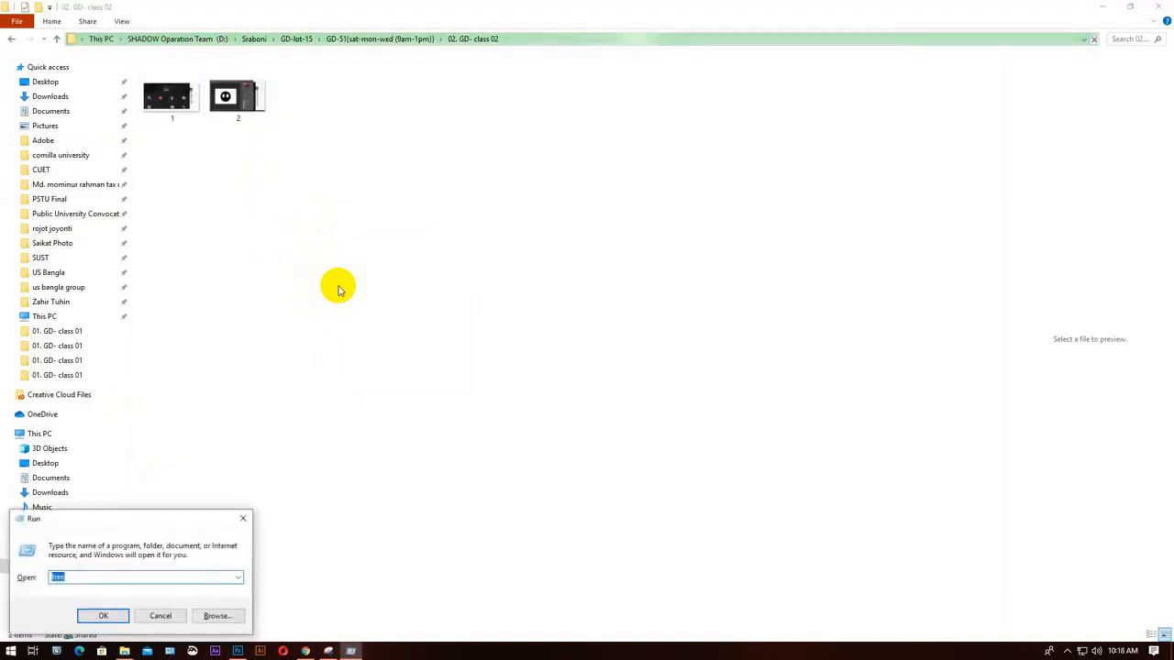
{"action": "key", "text": "Escape"}
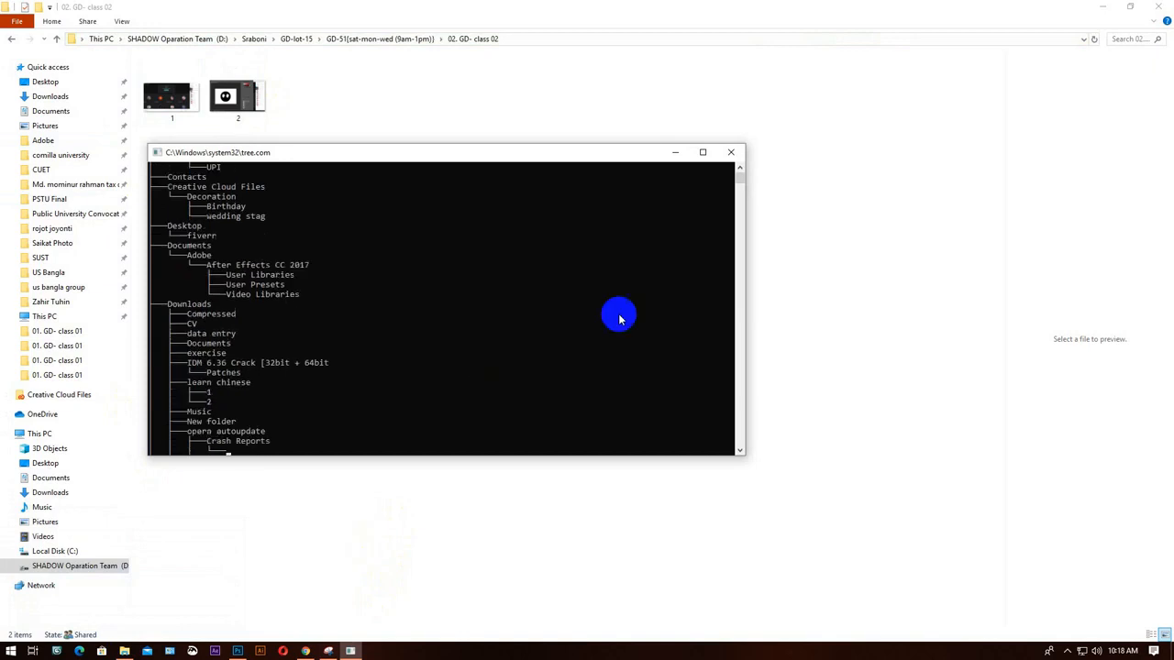
{"action": "left_click", "coordinate": [674, 152]}
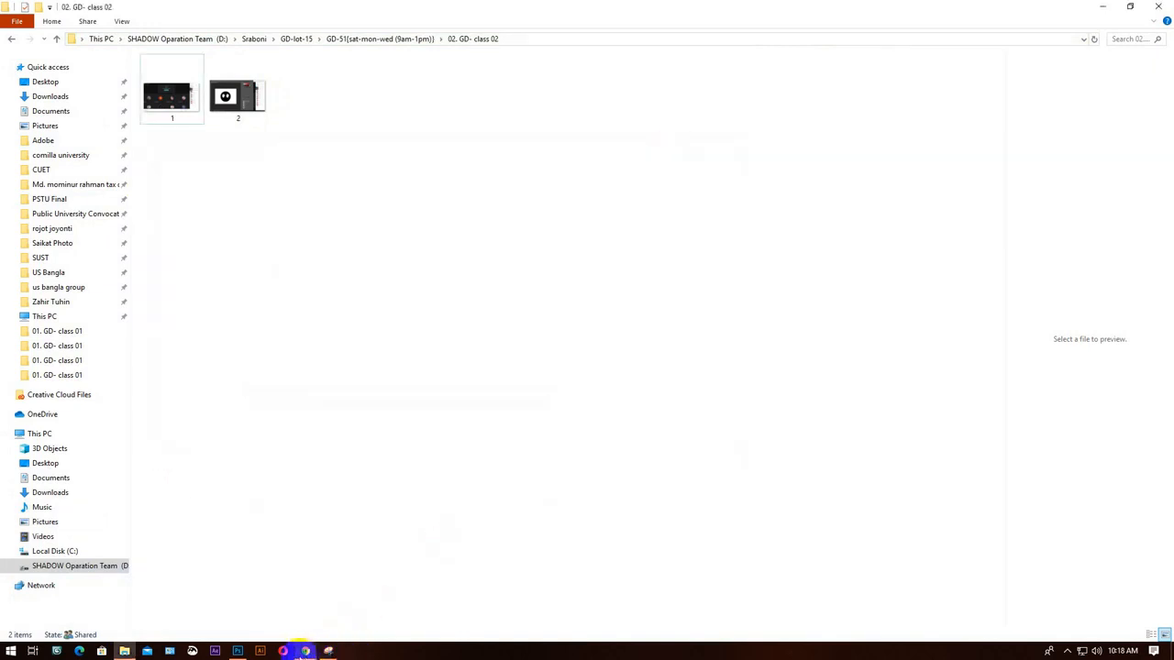
Check the Meet page in Chrome, then open training documents under GD-lot-15 in File Explorer and select the Graphic Design module- LEDP 2020 file.
{"action": "left_click", "coordinate": [305, 651]}
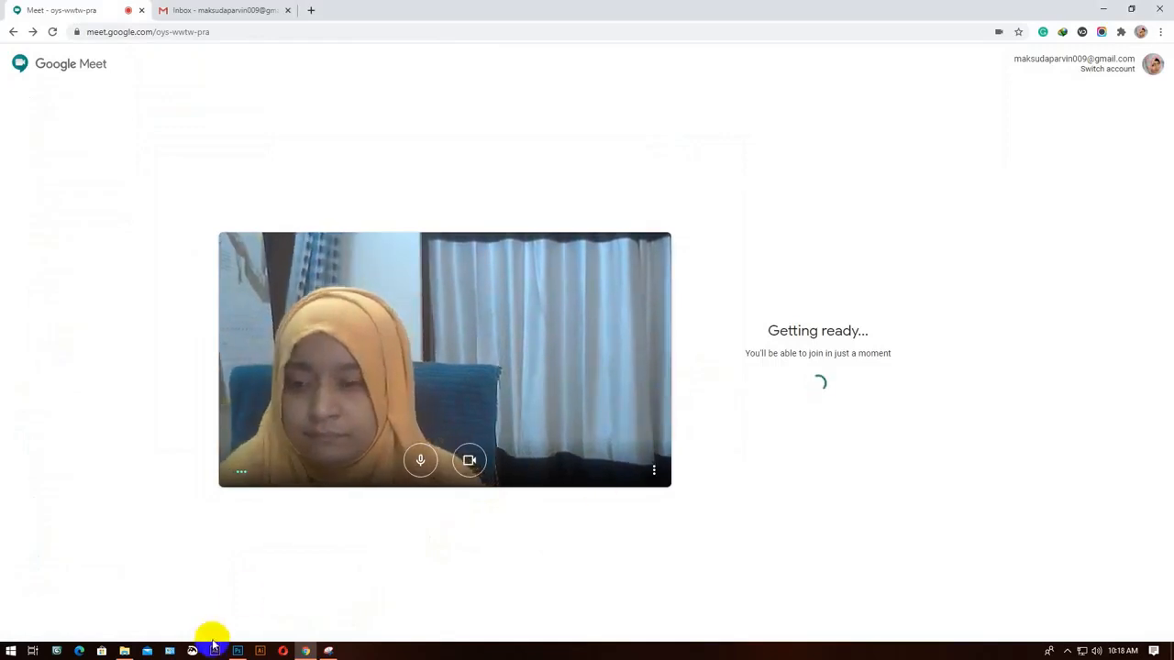
{"action": "left_click", "coordinate": [123, 651]}
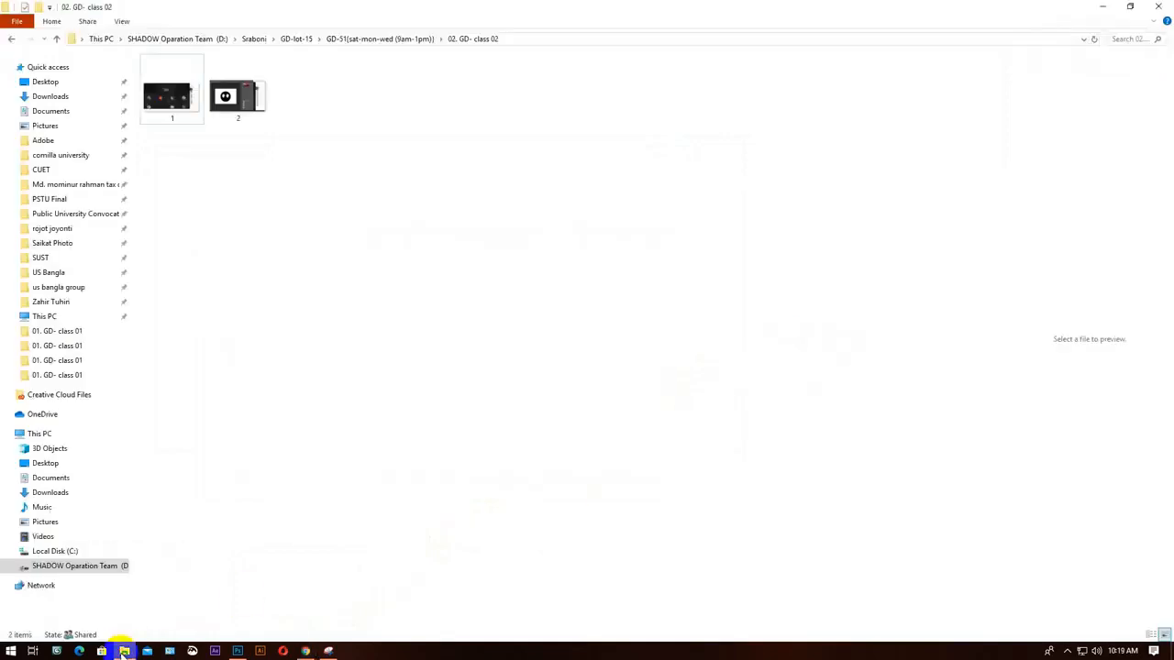
{"action": "left_click", "coordinate": [11, 39]}
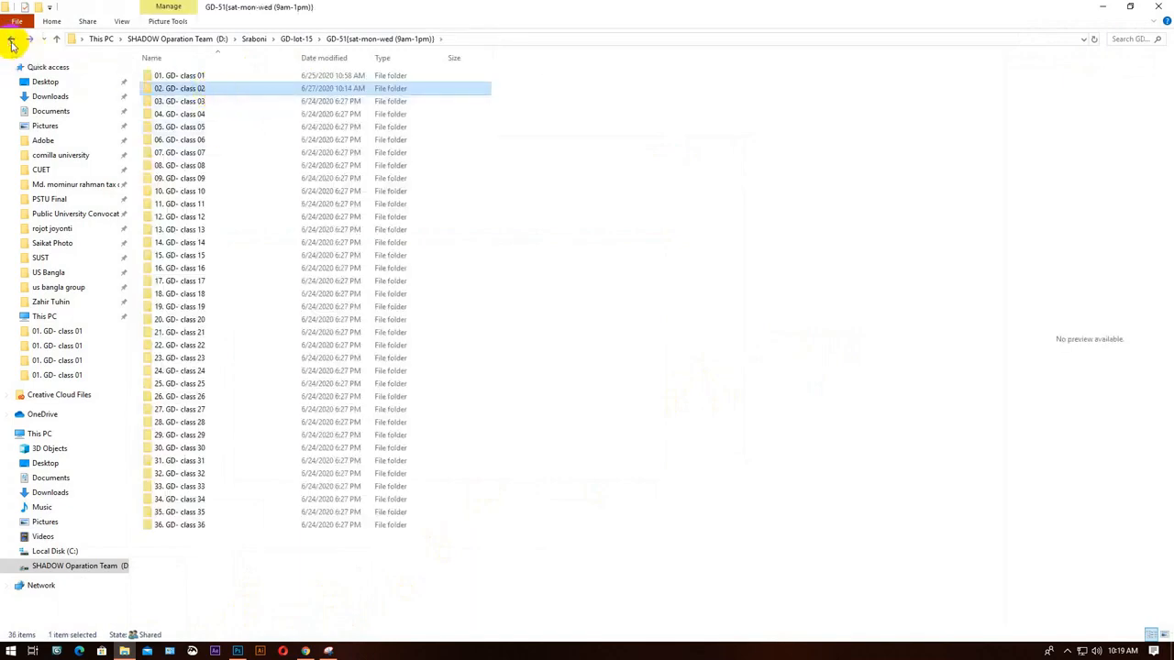
{"action": "left_click", "coordinate": [11, 39]}
{"action": "double_click", "coordinate": [206, 129]}
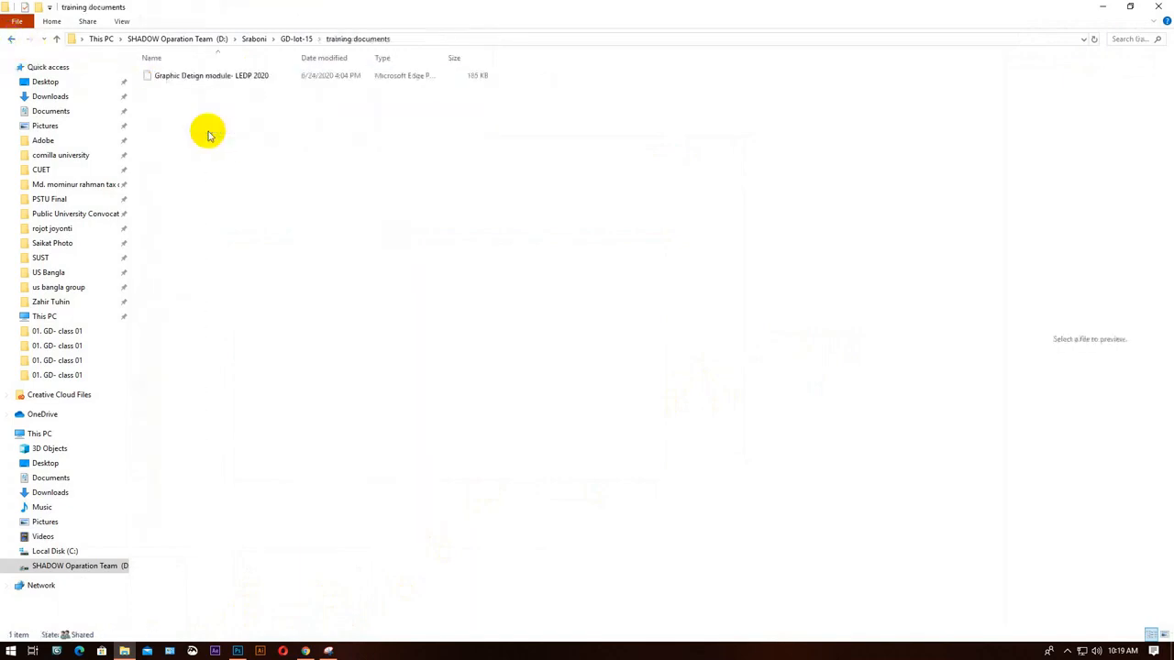
{"action": "left_click", "coordinate": [208, 79]}
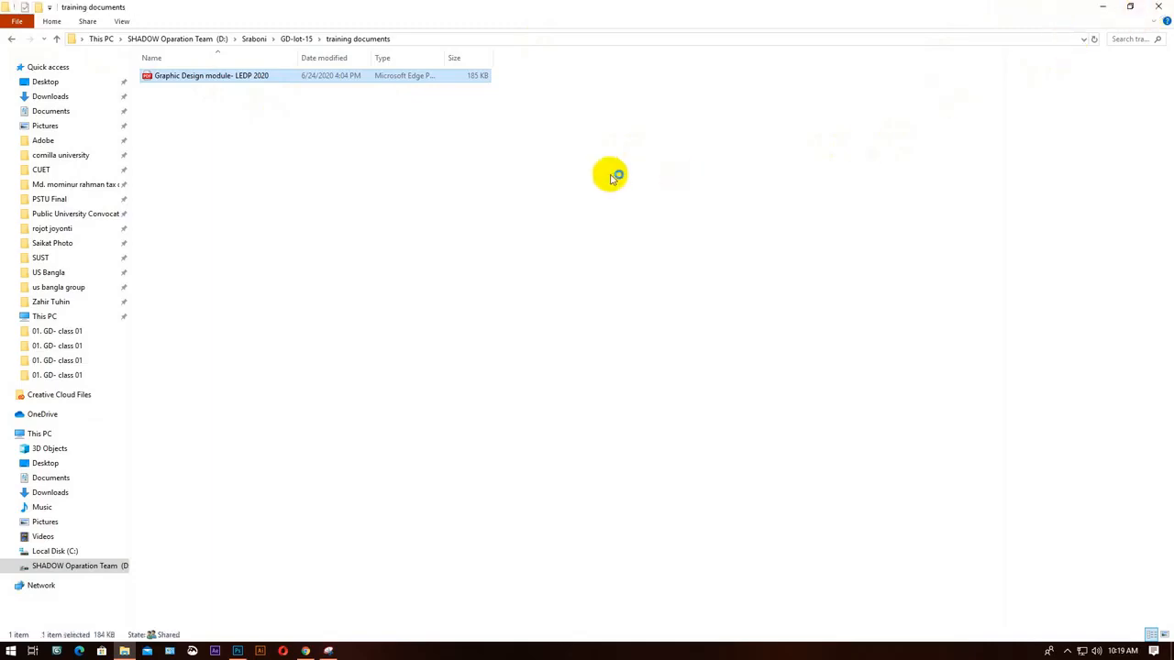
Switch to Chrome and join the Google Meet call again.
{"action": "left_click", "coordinate": [307, 652]}
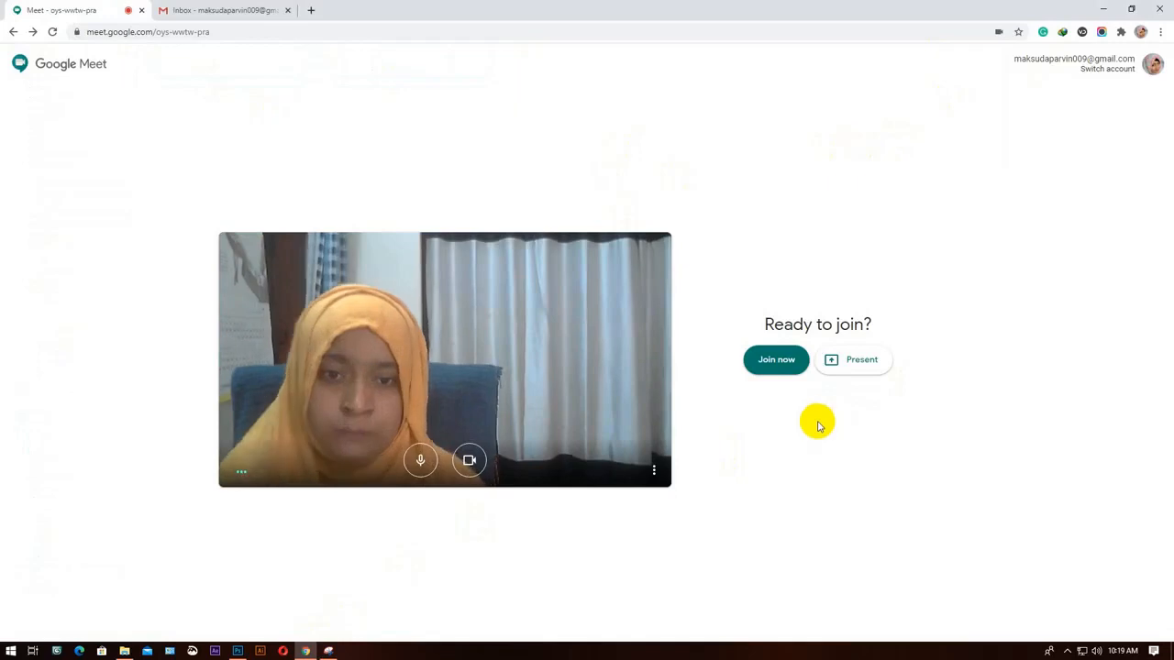
{"action": "left_click", "coordinate": [771, 362]}
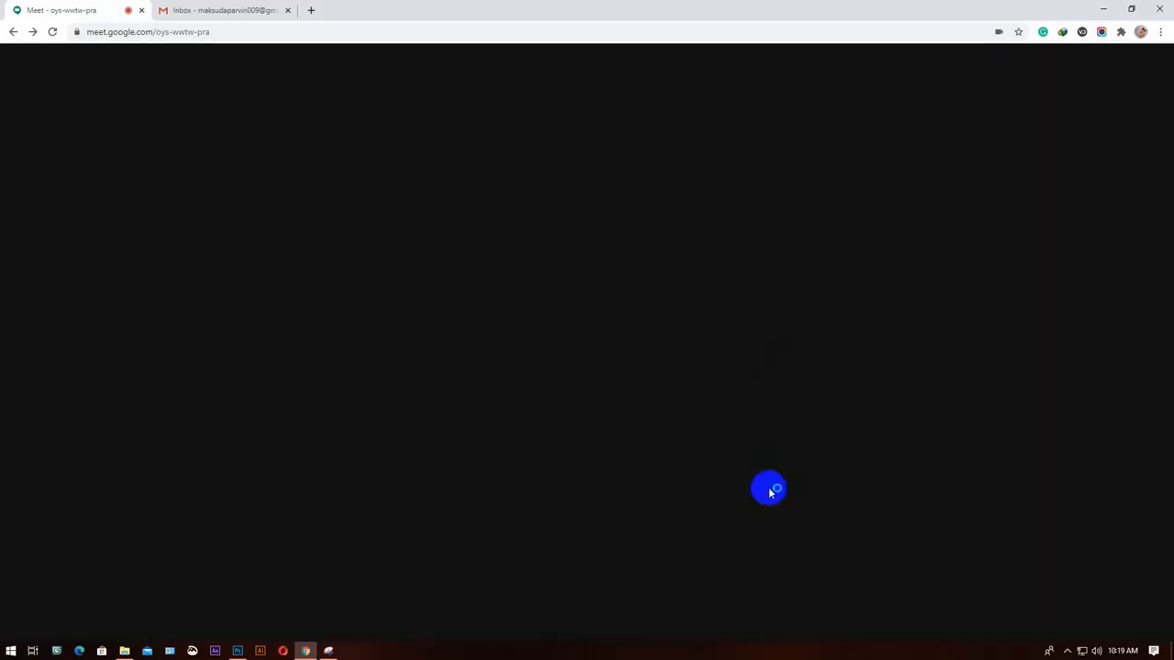
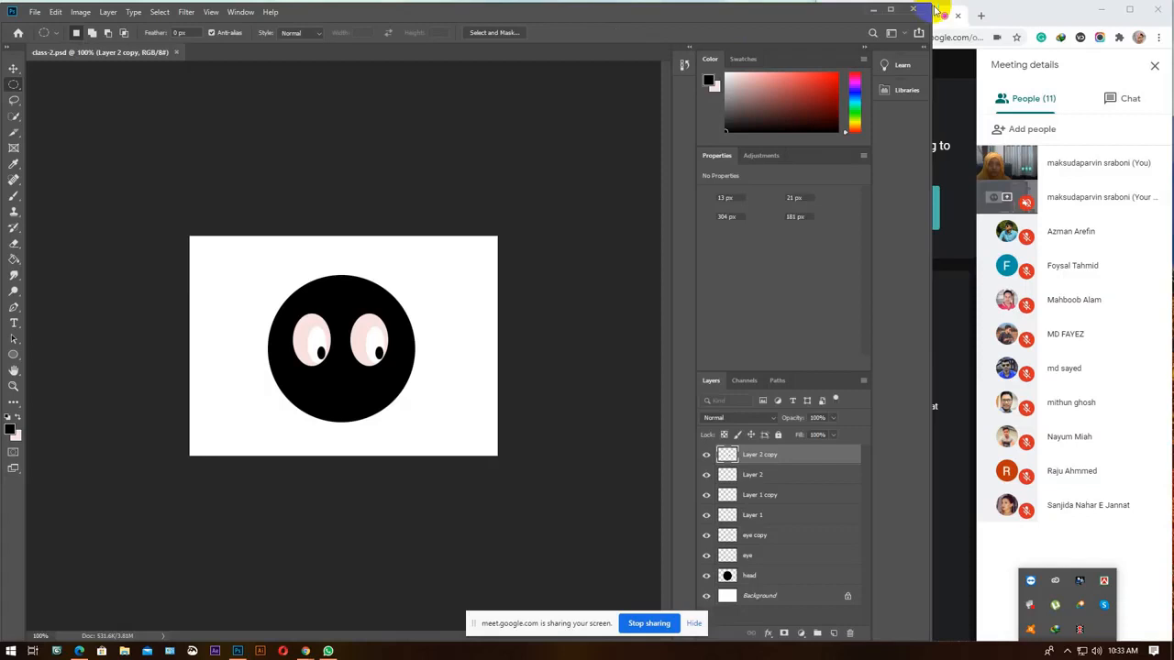
Narrow the Photoshop window to uncover more of the meeting window beside it.
{"action": "left_click", "coordinate": [927, 8]}
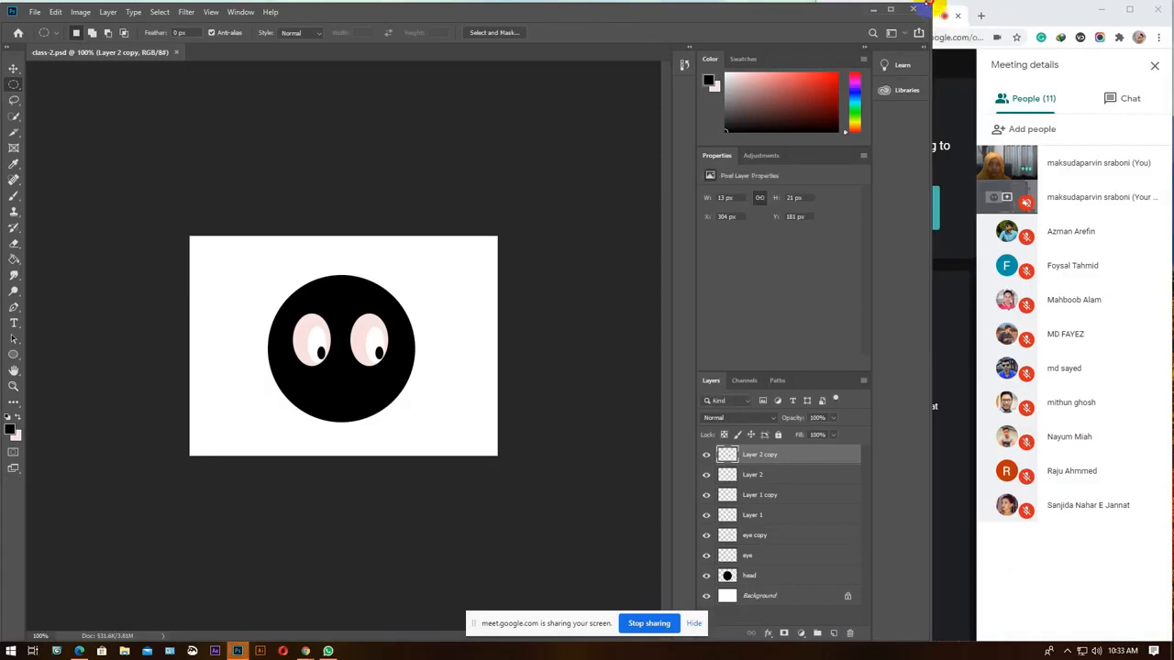
{"action": "left_click_drag", "start_coordinate": [932, 7], "coordinate": [862, 6]}
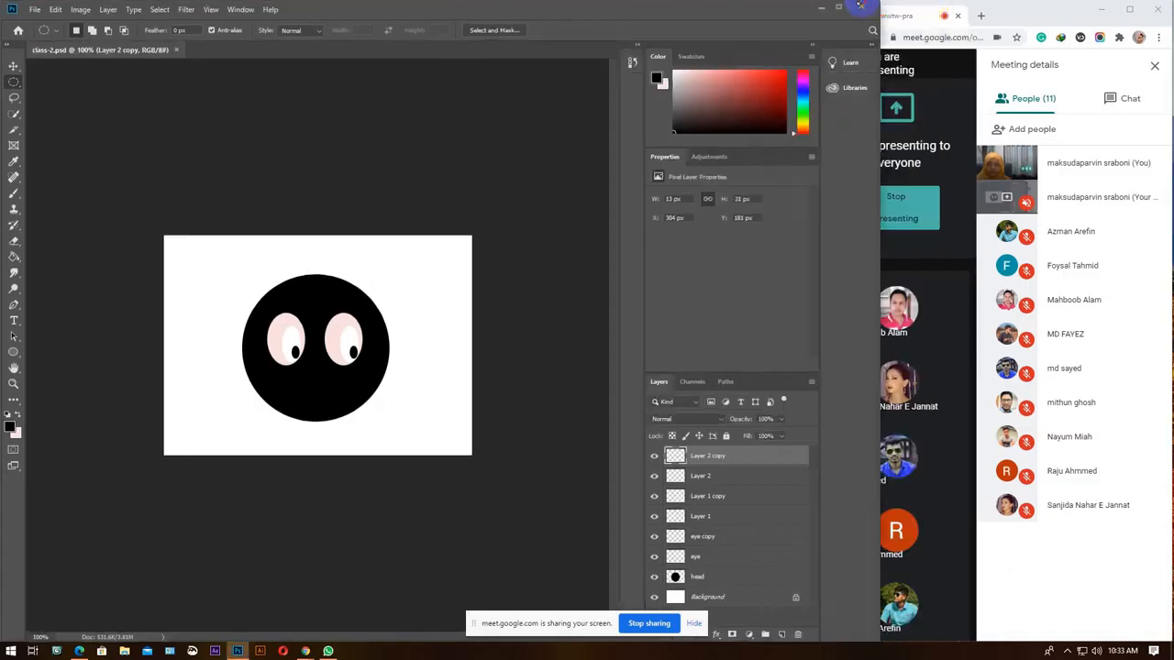
{"action": "left_click_drag", "start_coordinate": [294, 357], "coordinate": [285, 317]}
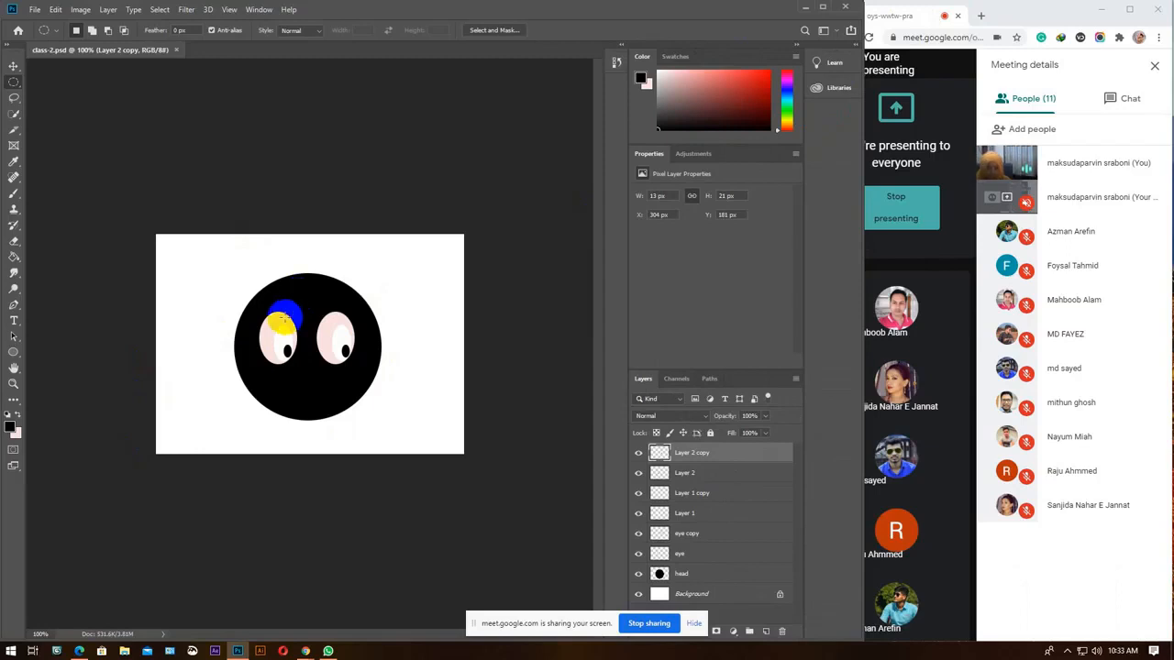
{"action": "left_click_drag", "start_coordinate": [282, 318], "coordinate": [294, 330]}
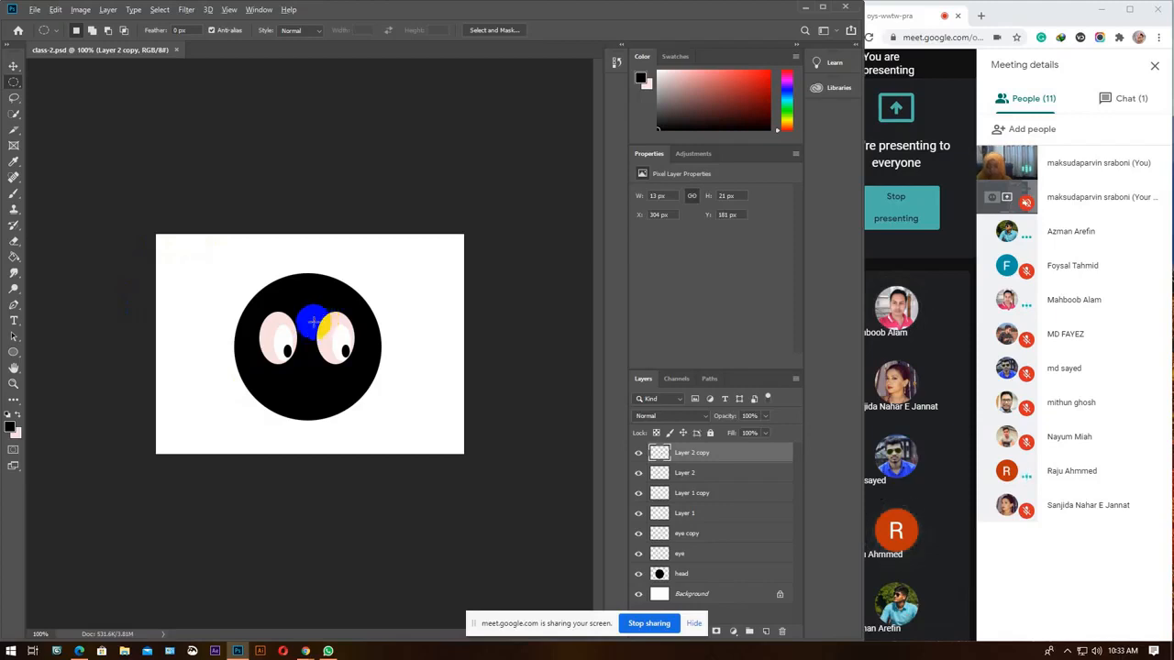
{"action": "left_click_drag", "start_coordinate": [312, 321], "coordinate": [306, 335]}
Draw a circular marquee selection on the white area beside the head and extend it with four overlapping ellipses using Add to selection.
{"action": "scroll", "coordinate": [304, 335], "scroll_direction": "up", "scroll_amount": 3}
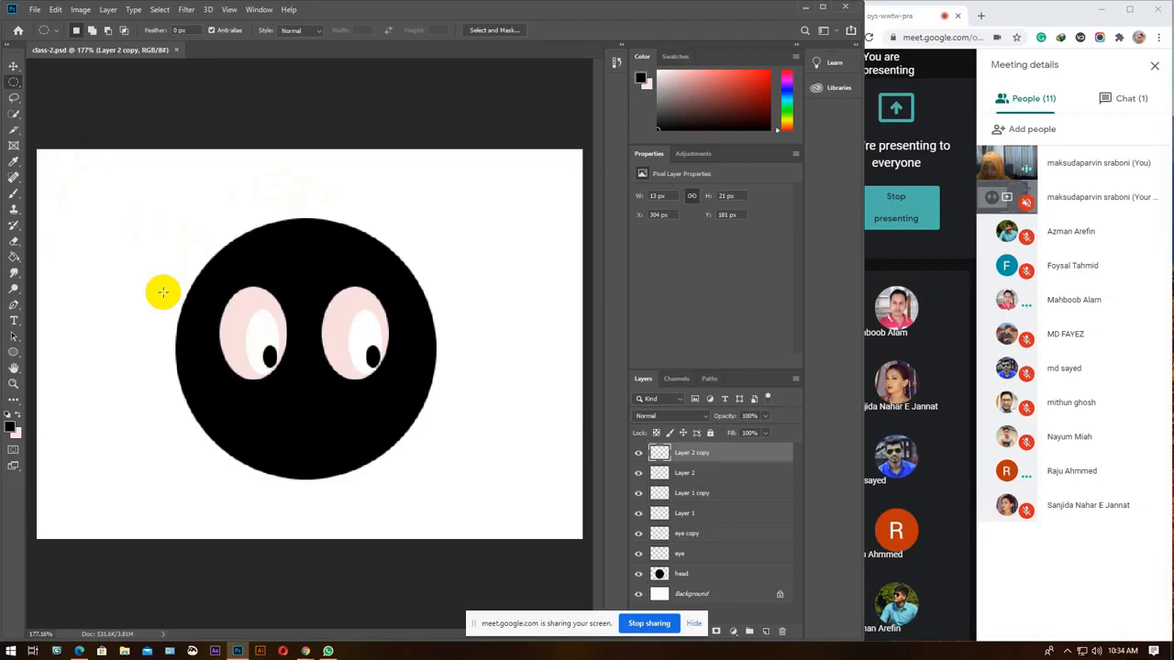
{"action": "key", "text": "space"}
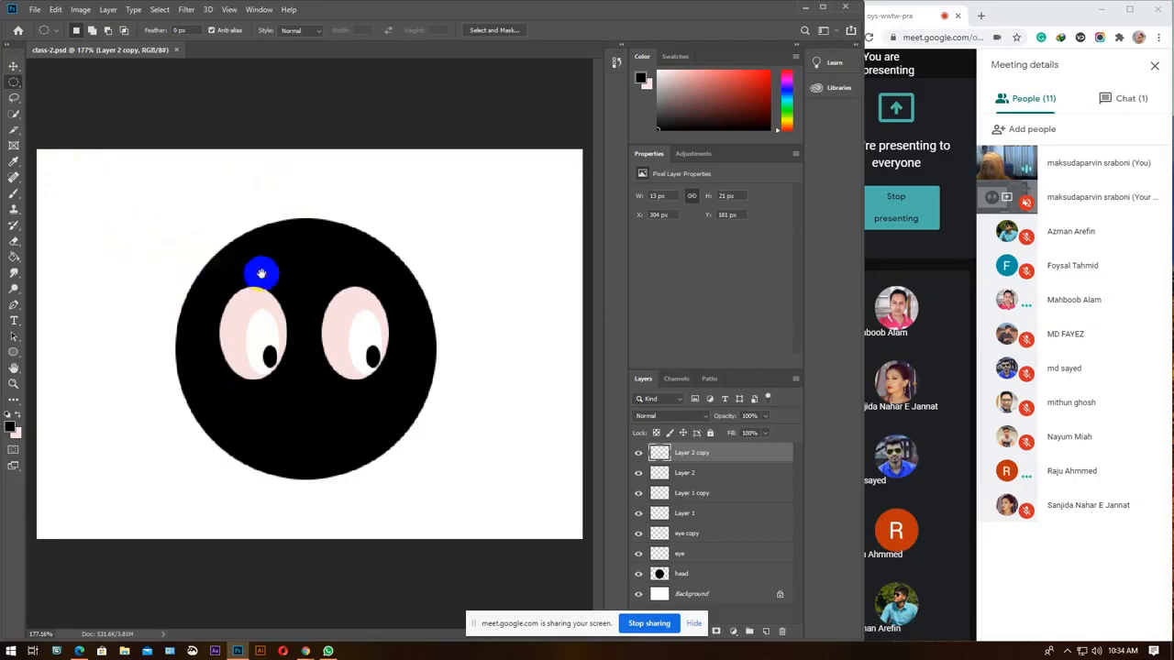
{"action": "left_click_drag", "start_coordinate": [52, 173], "coordinate": [127, 252]}
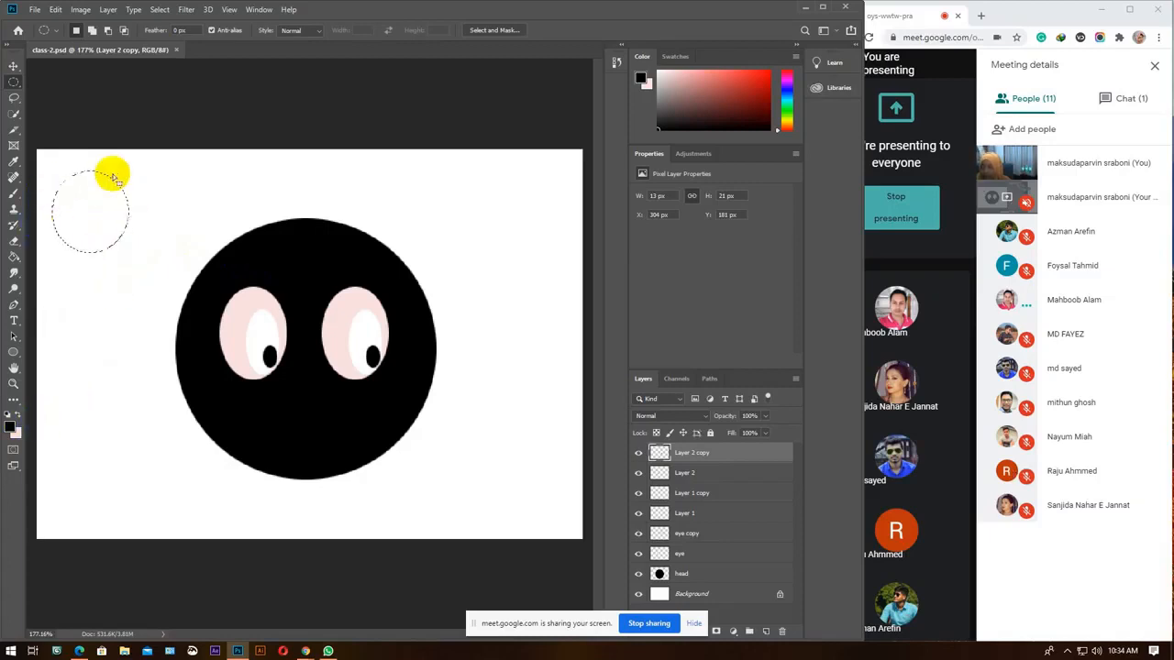
{"action": "left_click", "coordinate": [93, 31]}
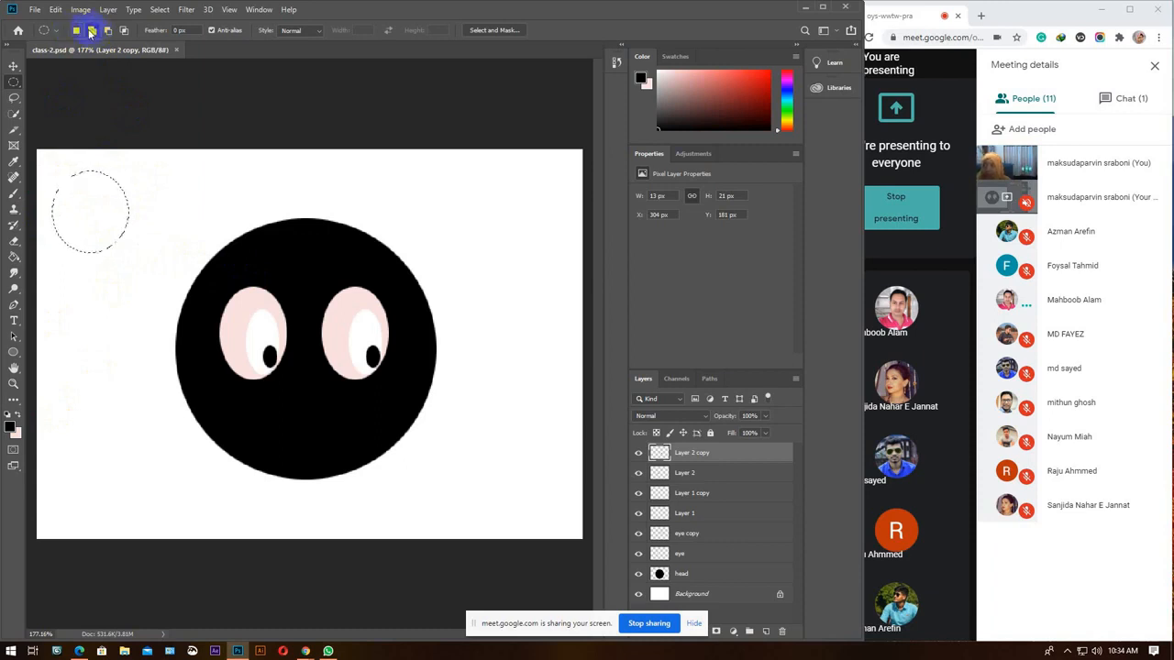
{"action": "left_click_drag", "start_coordinate": [173, 181], "coordinate": [106, 244]}
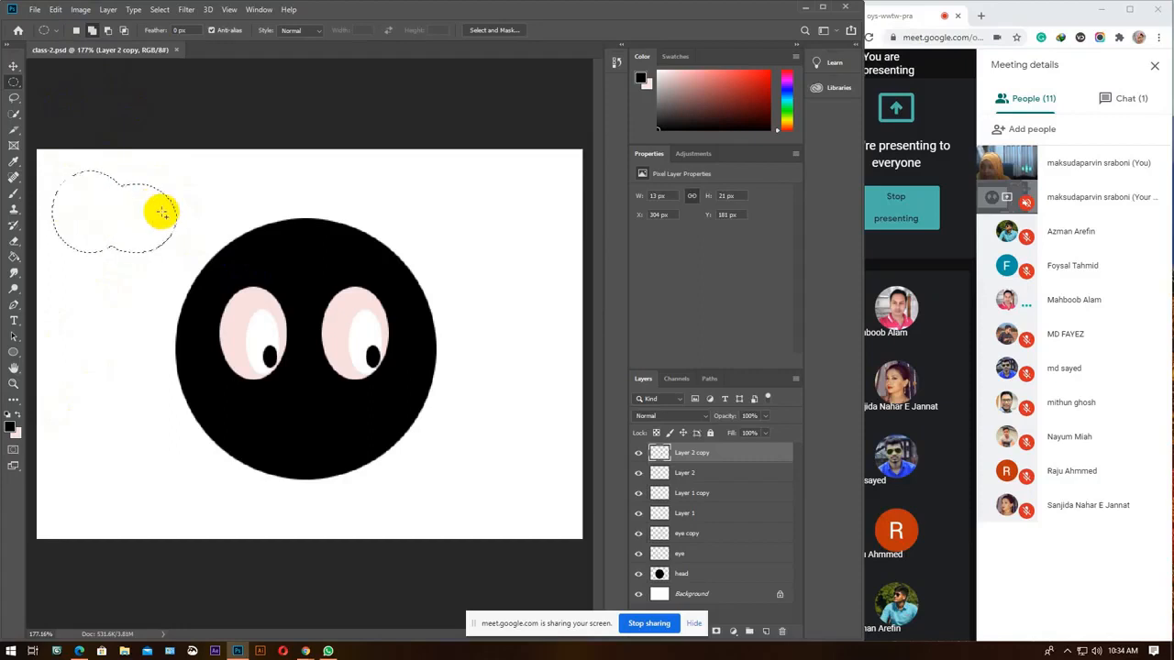
{"action": "left_click_drag", "start_coordinate": [123, 315], "coordinate": [93, 221]}
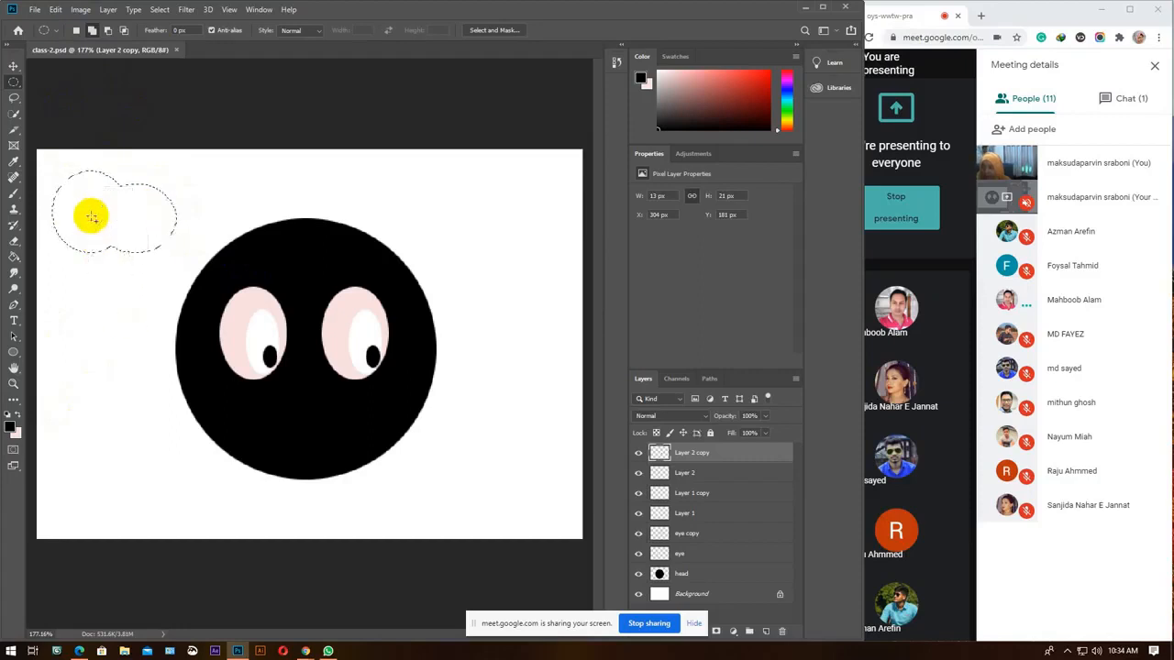
{"action": "left_click_drag", "start_coordinate": [214, 172], "coordinate": [111, 231]}
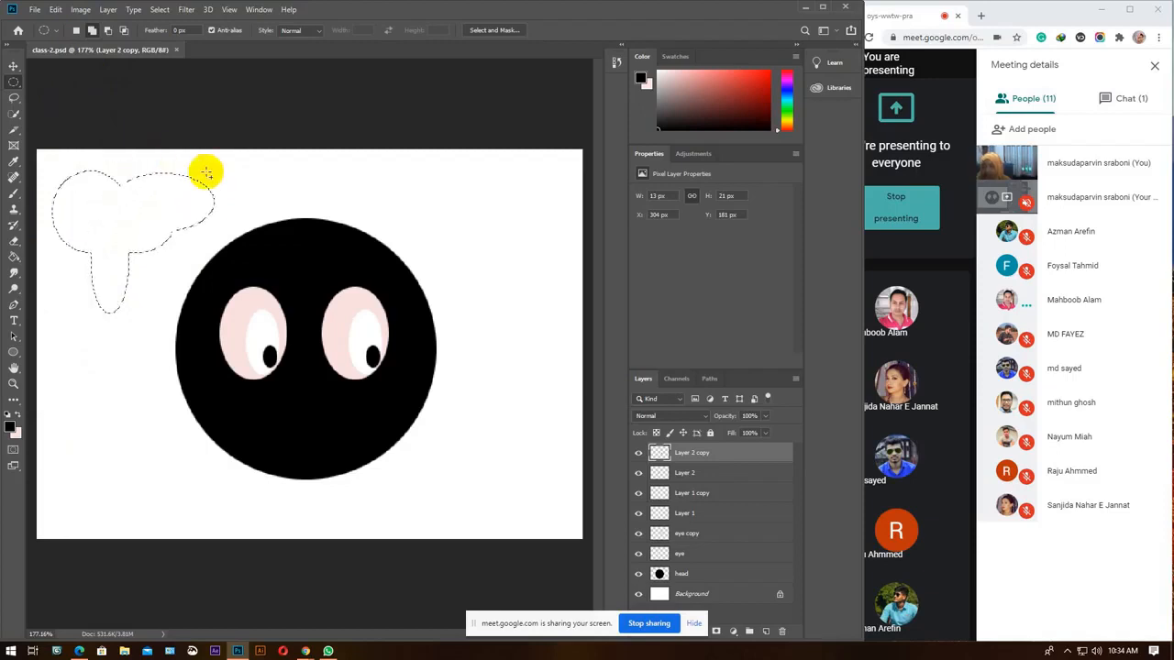
{"action": "left_click_drag", "start_coordinate": [65, 152], "coordinate": [144, 200]}
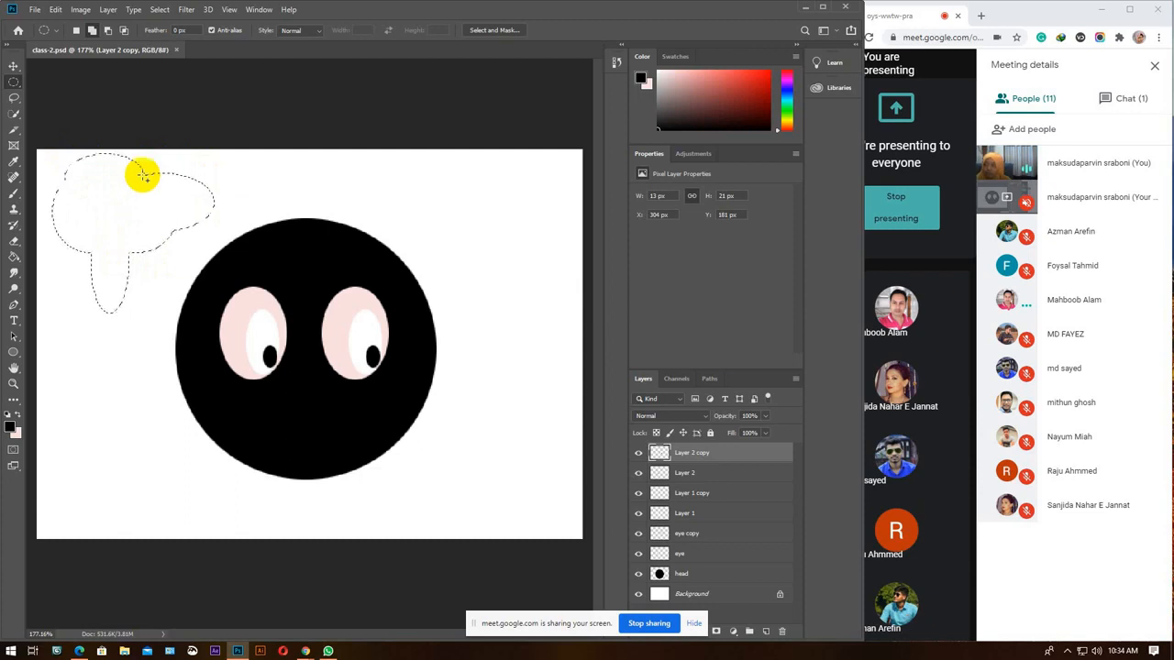
Subtract overlapping ellipses from the combined selection with Subtract from selection until nothing remains selected.
{"action": "left_click", "coordinate": [109, 33]}
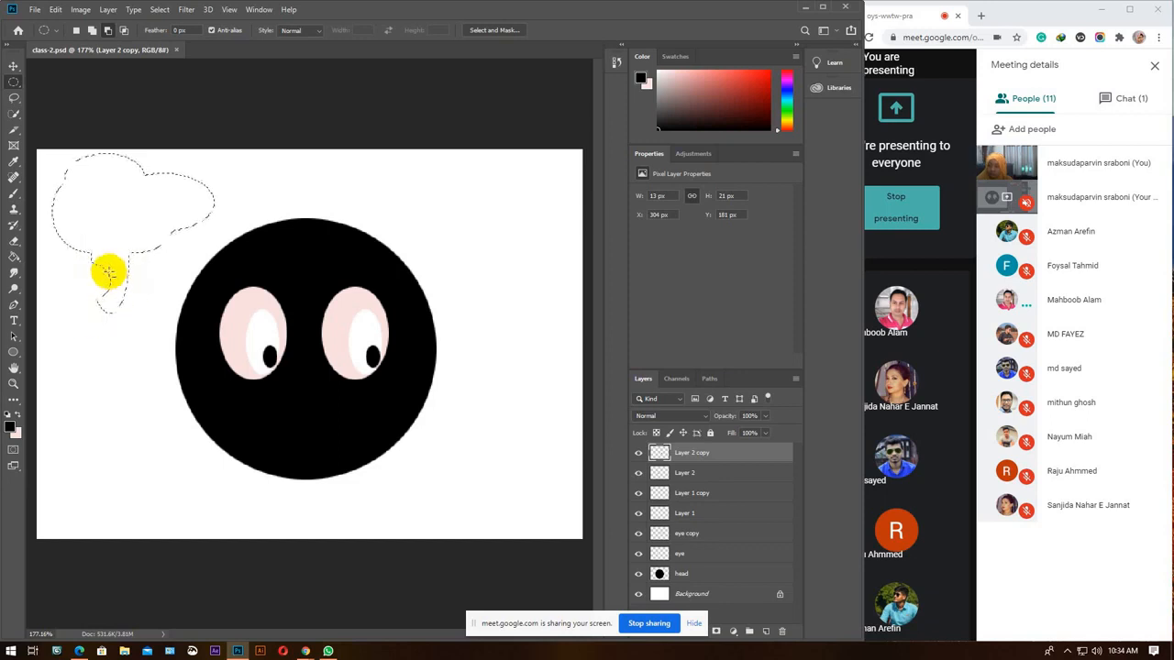
{"action": "left_click_drag", "start_coordinate": [239, 163], "coordinate": [161, 231]}
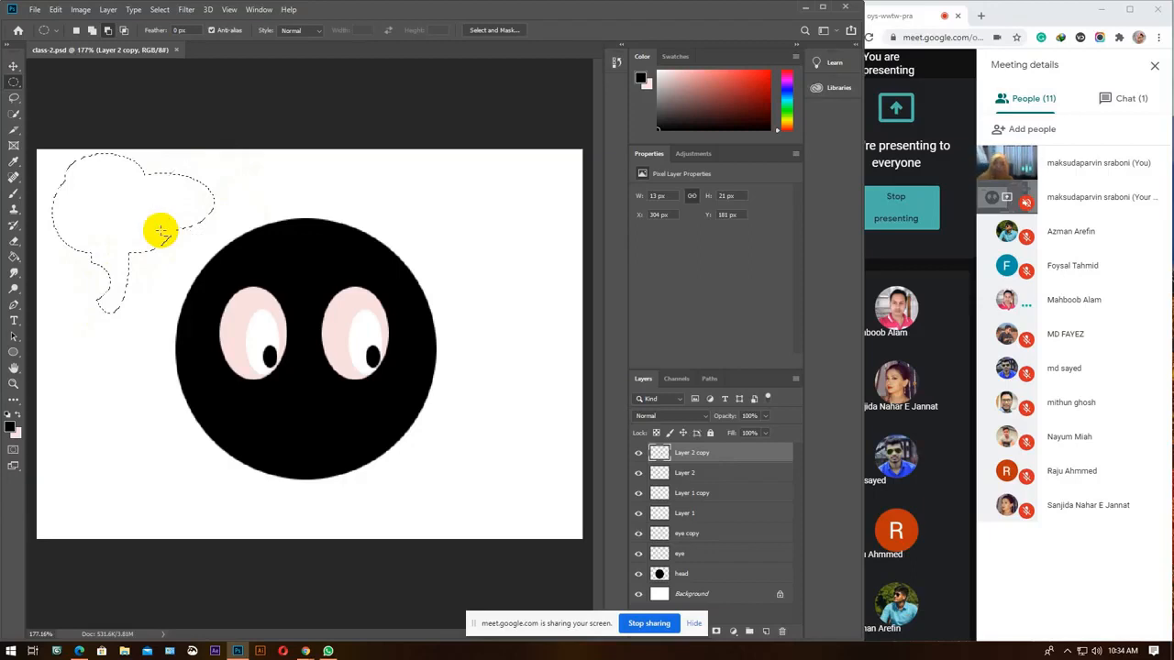
{"action": "left_click_drag", "start_coordinate": [162, 231], "coordinate": [86, 123]}
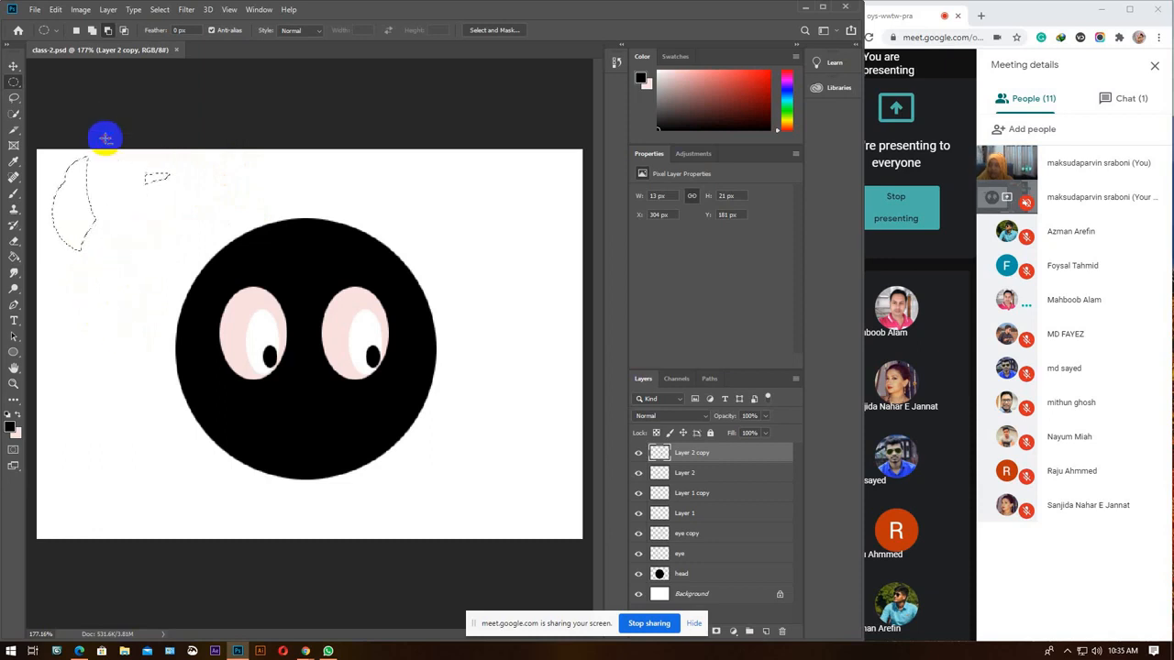
{"action": "left_click_drag", "start_coordinate": [131, 157], "coordinate": [168, 191]}
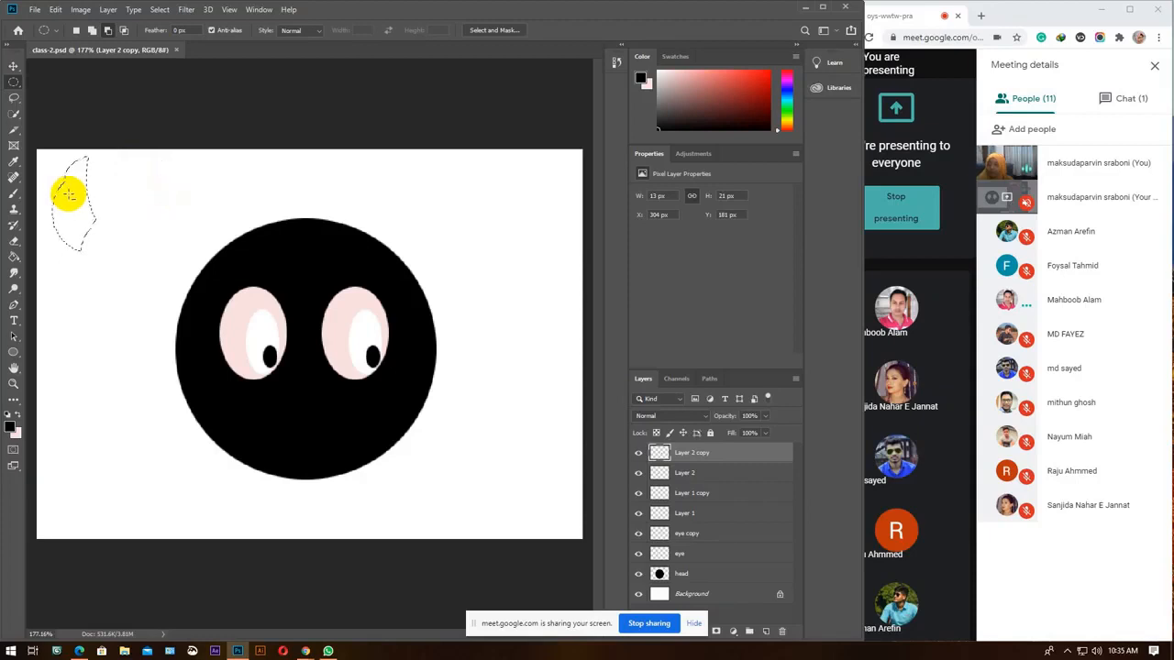
{"action": "left_click_drag", "start_coordinate": [81, 200], "coordinate": [140, 188]}
{"action": "left_click", "coordinate": [398, 246]}
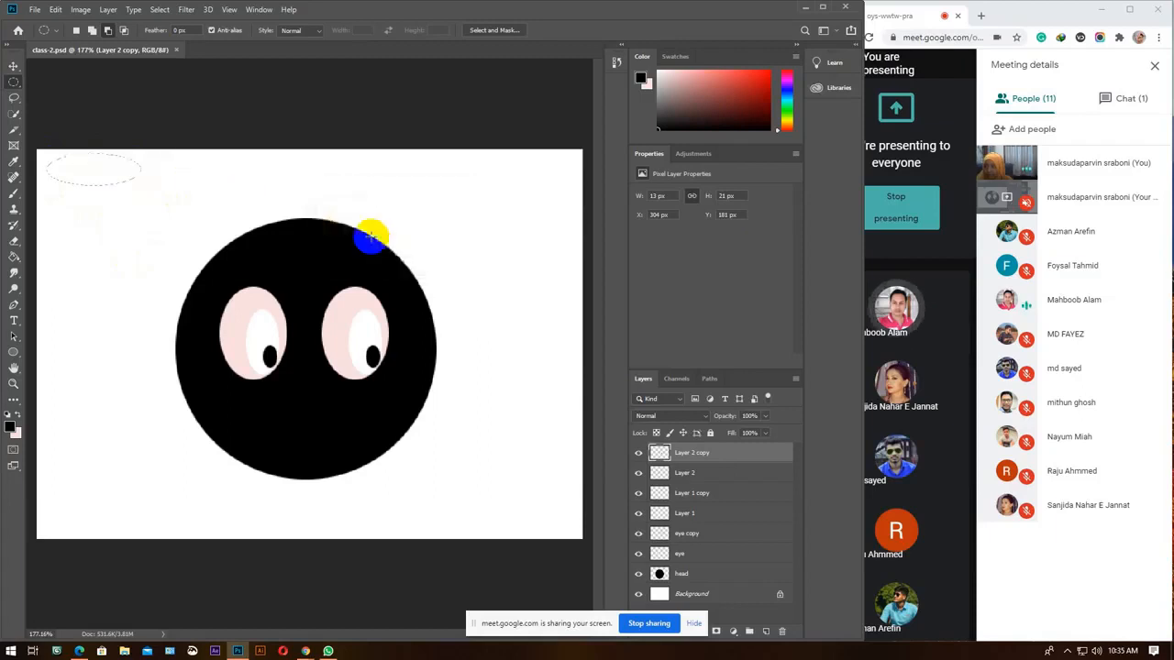
Draw a new elliptical selection beside the head, intersect it with two overlapping ellipses using Intersect with selection, and clear the remainder.
{"action": "left_click", "coordinate": [76, 31]}
{"action": "left_click_drag", "start_coordinate": [55, 159], "coordinate": [116, 249]}
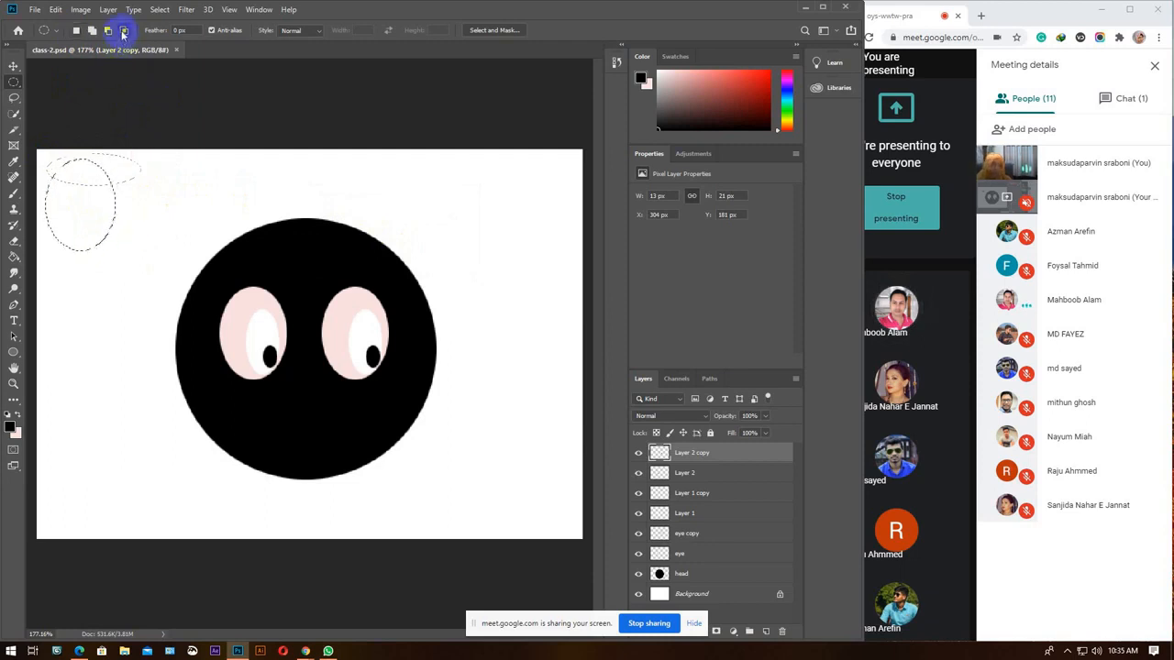
{"action": "left_click", "coordinate": [123, 32]}
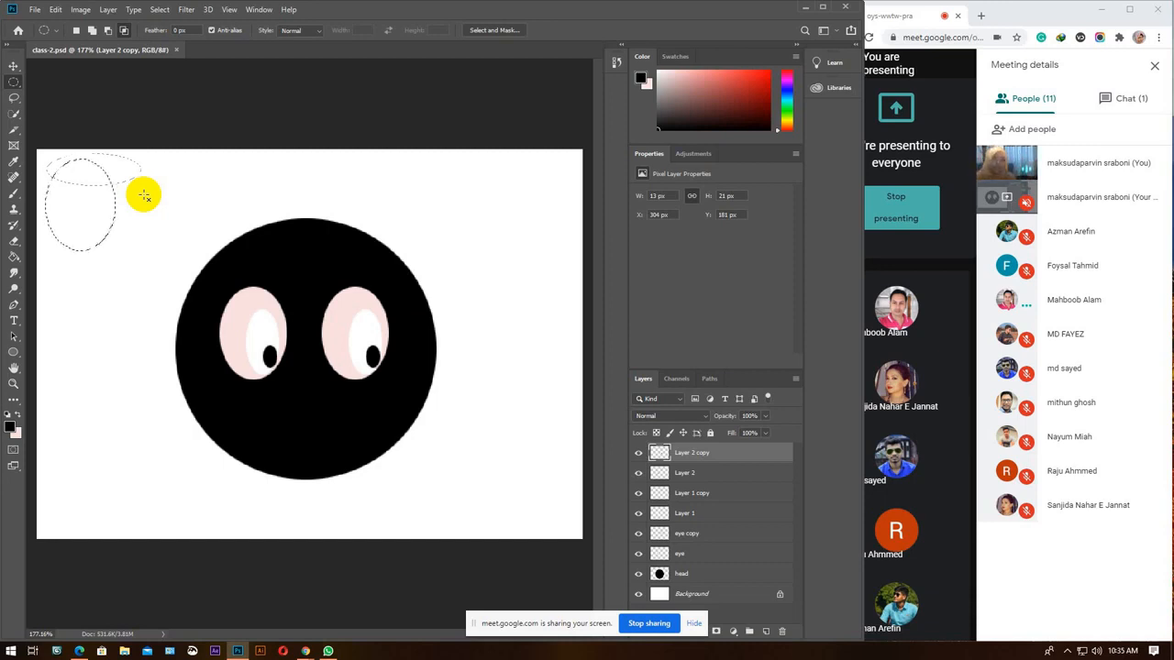
{"action": "left_click_drag", "start_coordinate": [147, 172], "coordinate": [94, 237]}
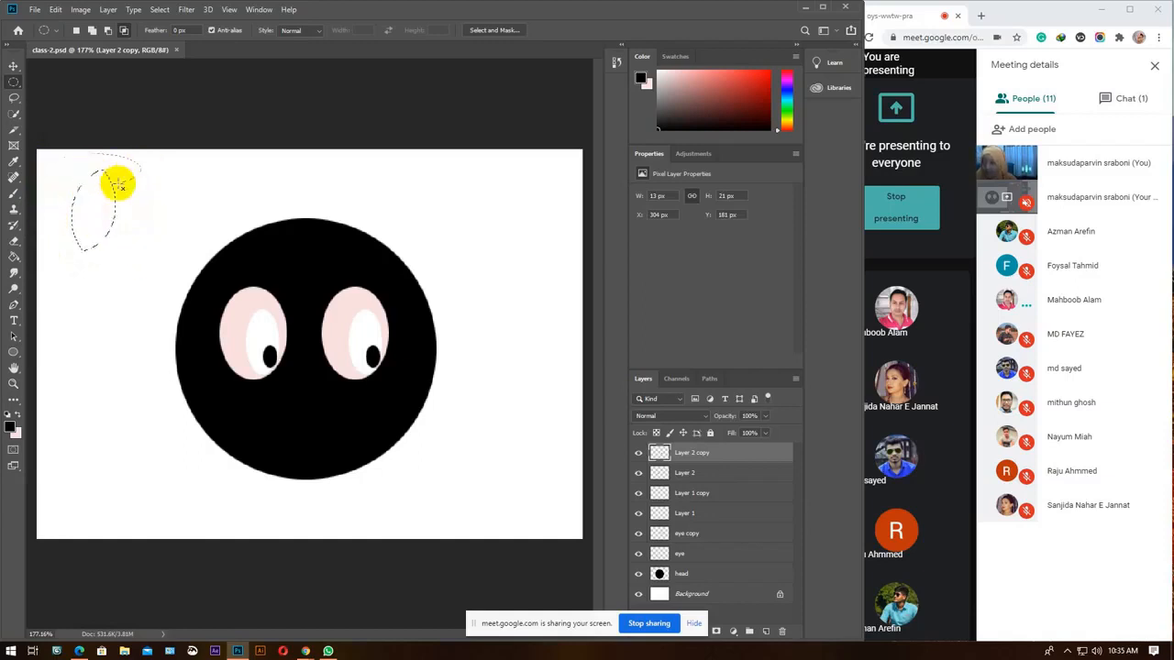
{"action": "left_click_drag", "start_coordinate": [162, 216], "coordinate": [47, 287]}
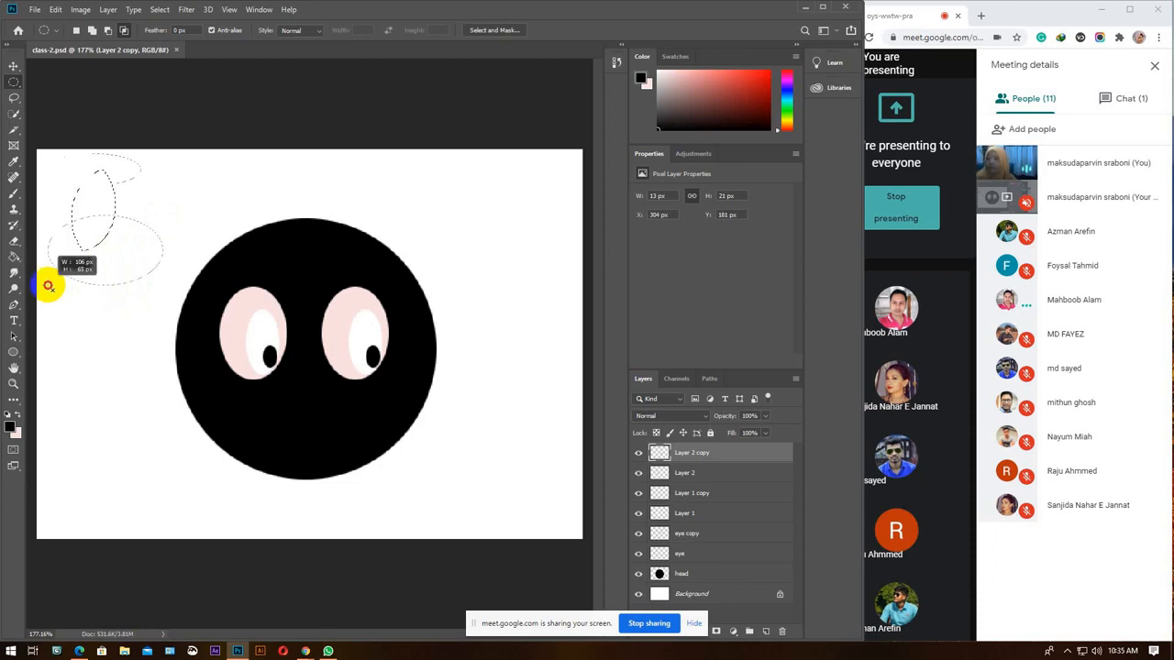
{"action": "left_click_drag", "start_coordinate": [47, 286], "coordinate": [58, 269]}
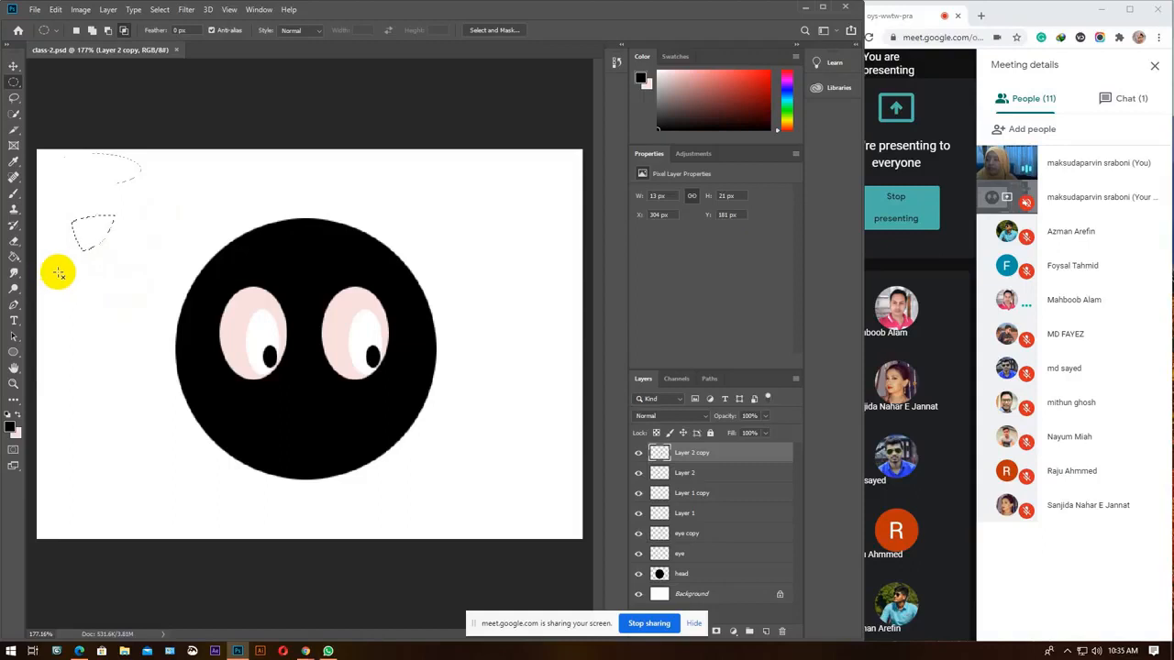
{"action": "left_click", "coordinate": [90, 235]}
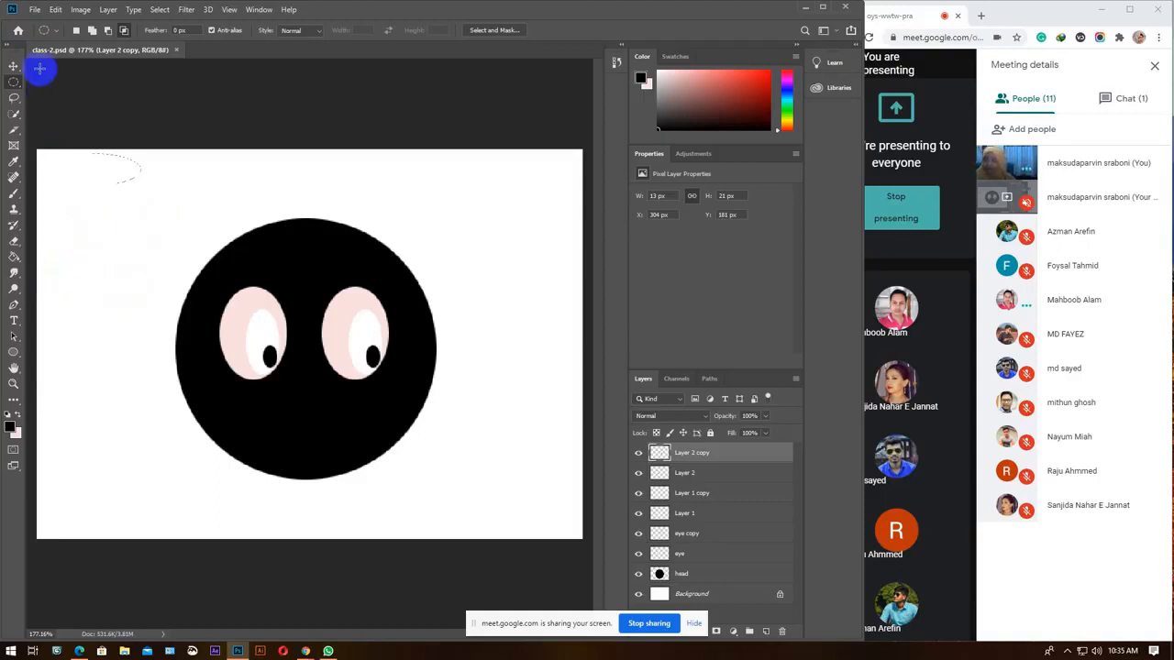
Make a crescent smile selection by drawing an ellipse on the lower head and subtracting a larger ellipse of about 144 × 131 px.
{"action": "left_click", "coordinate": [77, 30]}
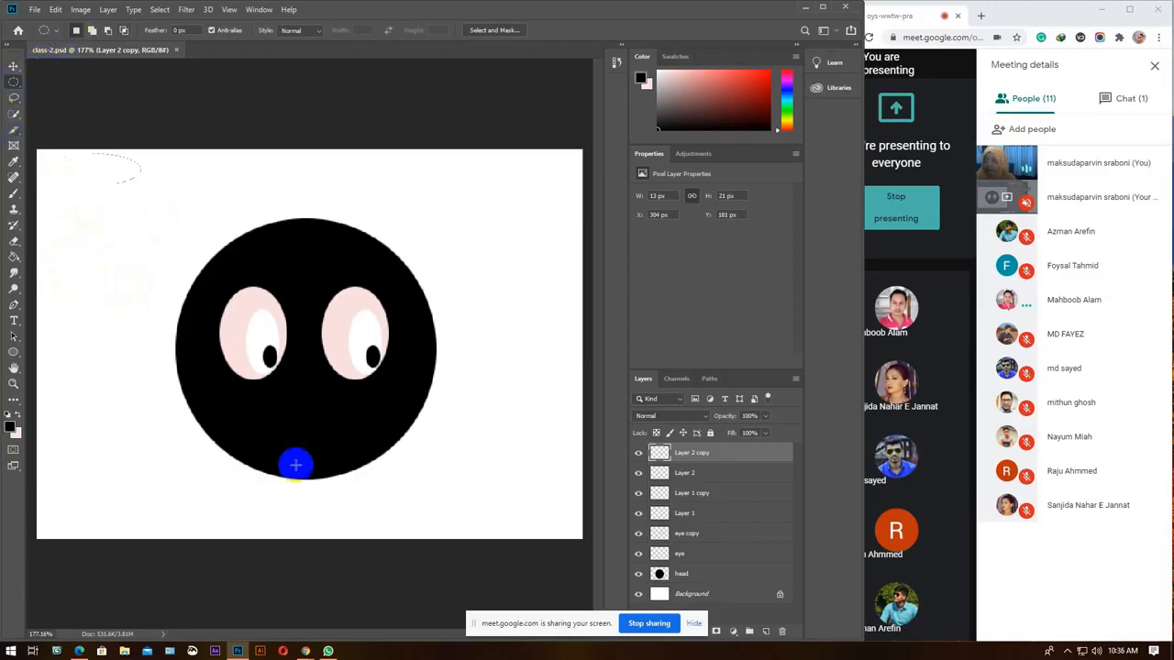
{"action": "left_click_drag", "start_coordinate": [232, 397], "coordinate": [372, 467]}
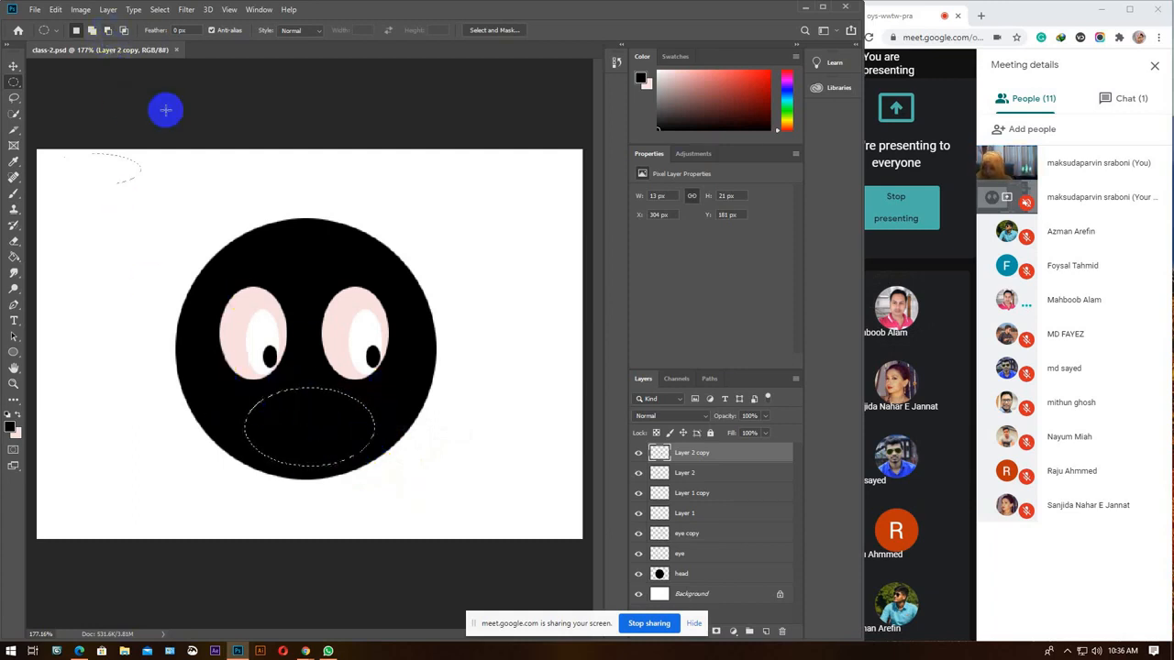
{"action": "left_click", "coordinate": [109, 33]}
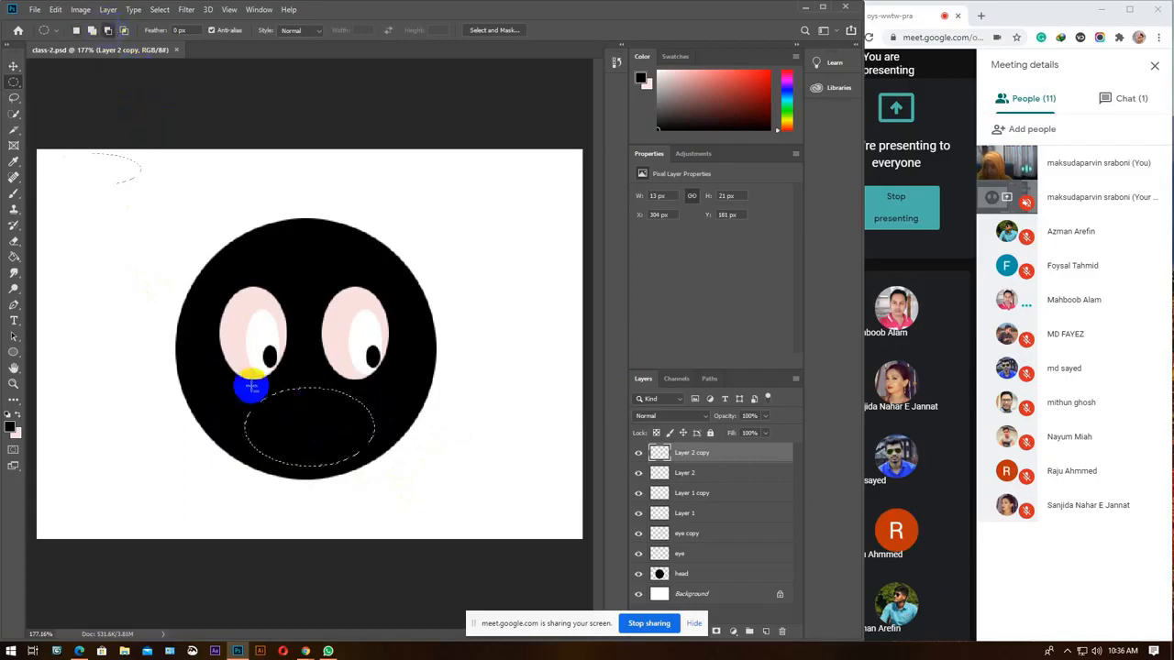
{"action": "left_click_drag", "start_coordinate": [208, 300], "coordinate": [399, 443]}
{"action": "mouse_move", "coordinate": [400, 445]}
{"action": "left_mouse_down"}
{"action": "mouse_move", "coordinate": [357, 435]}
{"action": "mouse_move", "coordinate": [388, 449]}
{"action": "mouse_move", "coordinate": [336, 320]}
{"action": "mouse_move", "coordinate": [162, 293]}
{"action": "mouse_move", "coordinate": [203, 474]}
{"action": "mouse_move", "coordinate": [385, 521]}
{"action": "mouse_move", "coordinate": [487, 398]}
{"action": "mouse_move", "coordinate": [469, 285]}
{"action": "mouse_move", "coordinate": [408, 315]}
{"action": "mouse_move", "coordinate": [387, 453]}
{"action": "left_mouse_up"}
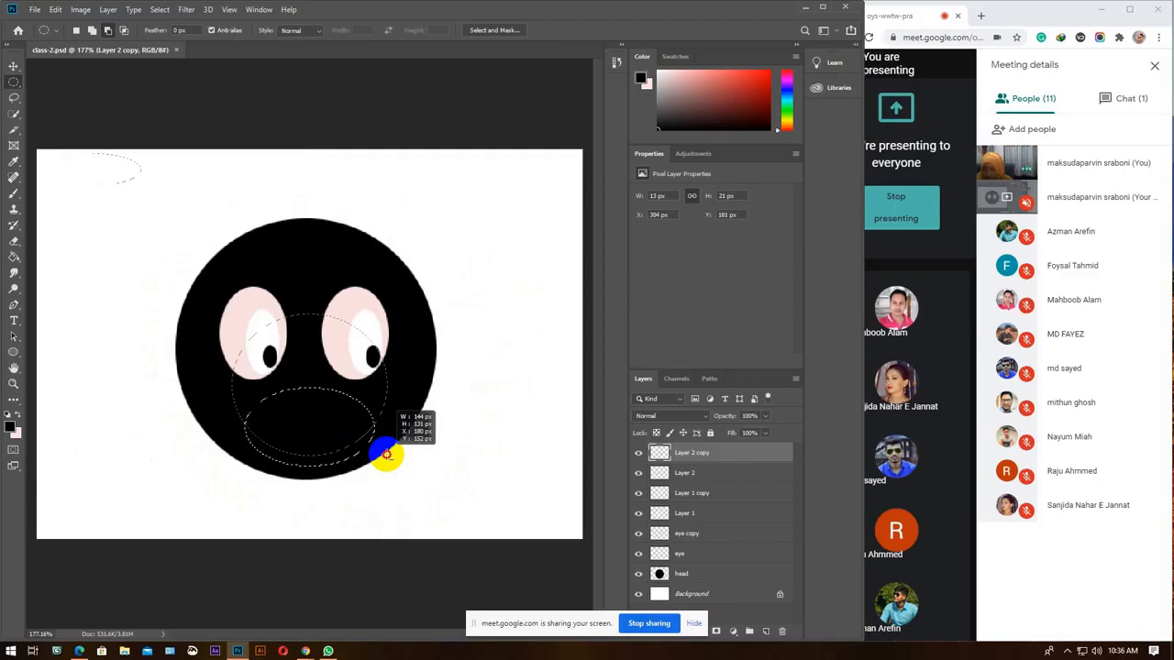
{"action": "left_click_drag", "start_coordinate": [387, 453], "coordinate": [387, 453]}
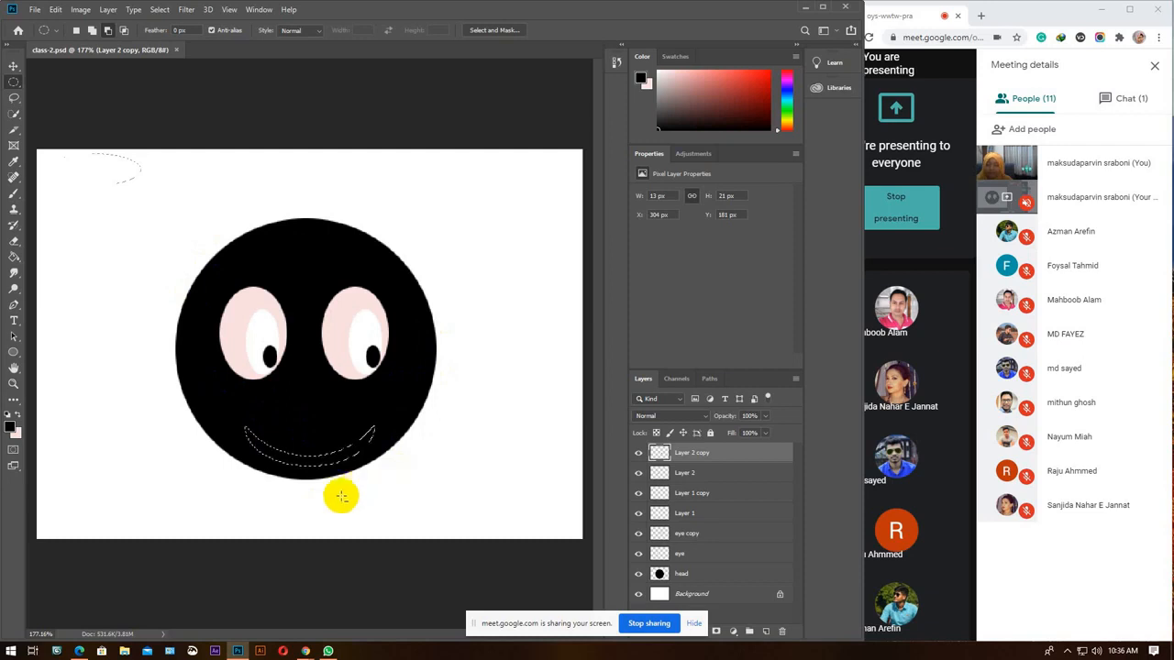
Fill the crescent selection with the default white background colour on a new layer and move the deselected smile up about 20 px.
{"action": "left_click", "coordinate": [7, 415]}
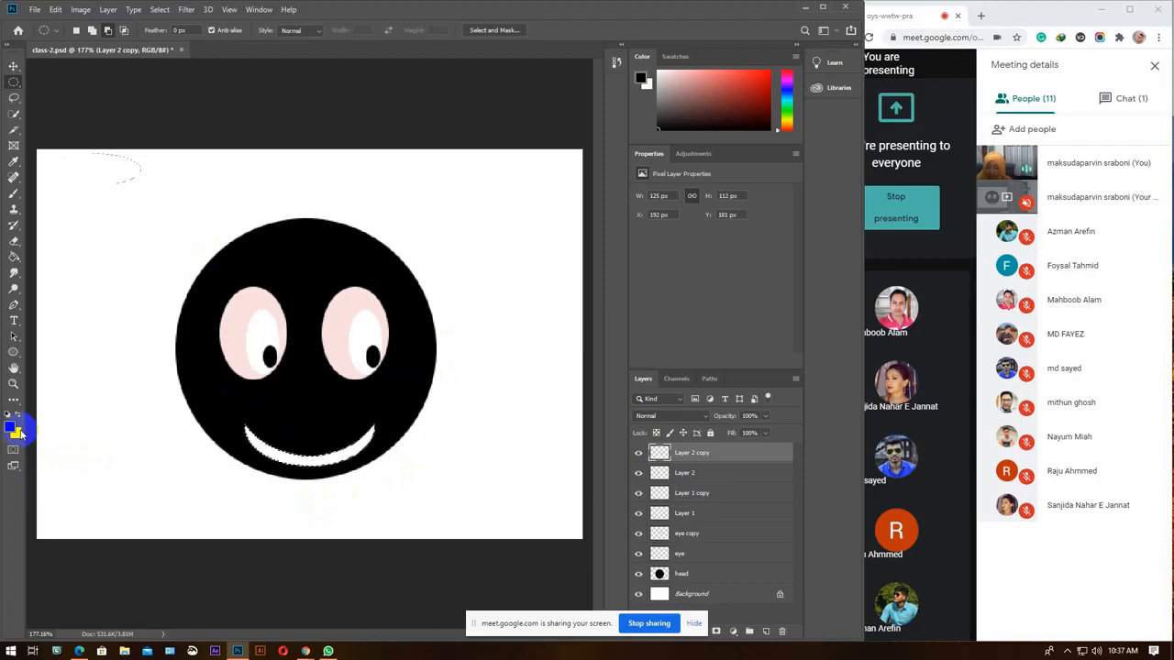
{"action": "key", "text": "ctrl+z"}
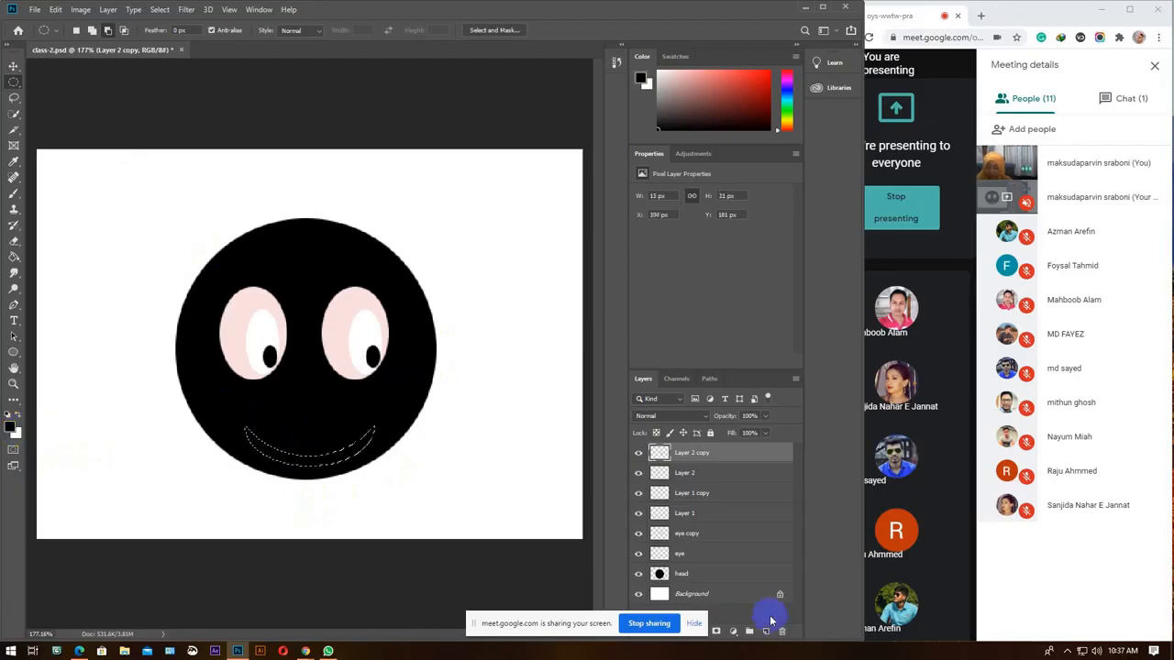
{"action": "left_click", "coordinate": [766, 632]}
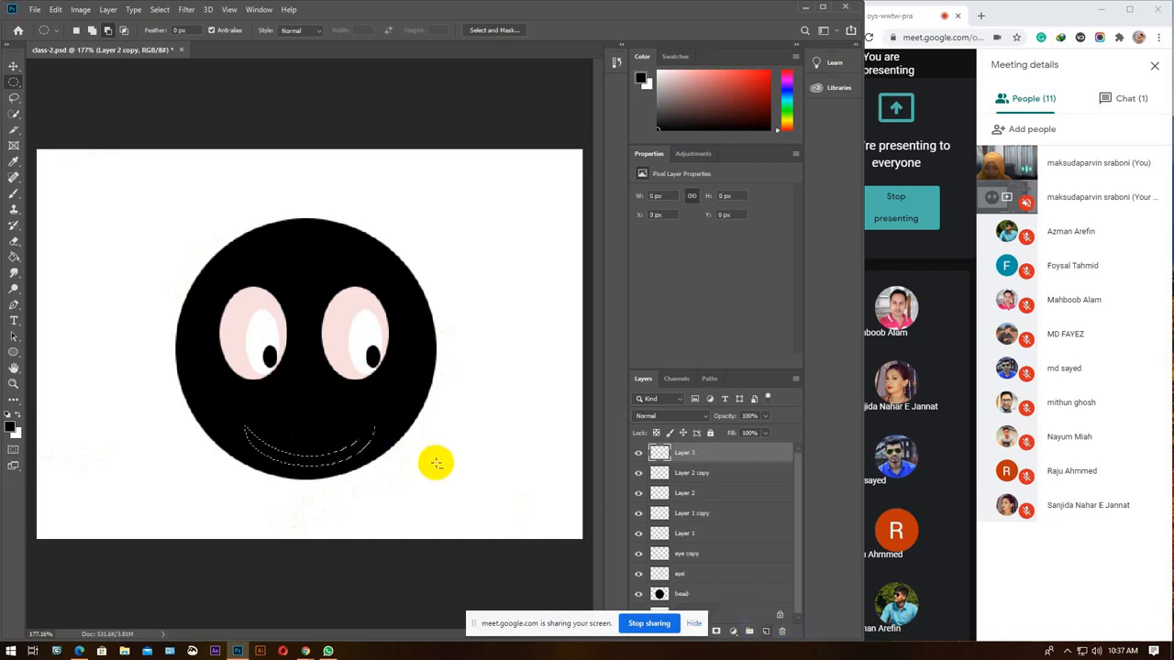
{"action": "key", "text": "ctrl+BackSpace"}
{"action": "key", "text": "ctrl+d"}
{"action": "left_click", "coordinate": [14, 66]}
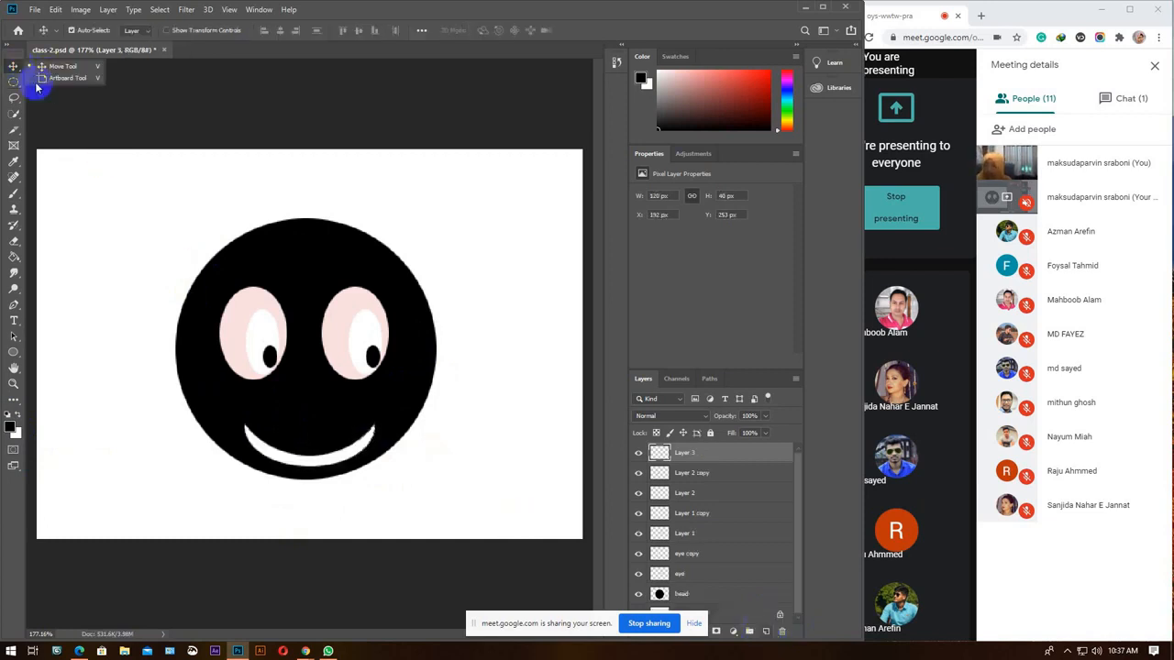
{"action": "left_click_drag", "start_coordinate": [305, 468], "coordinate": [302, 447]}
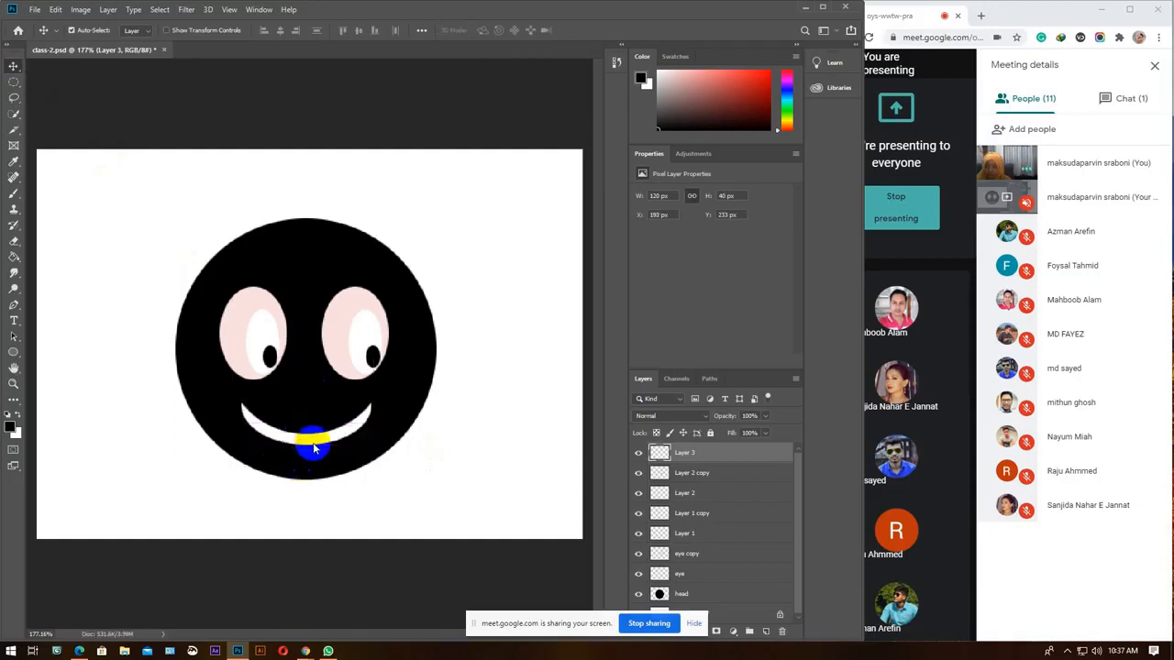
Add a nose on another new layer as a white-filled vertical ellipse, about 18 × 34 px, just above the middle of the smile.
{"action": "left_click", "coordinate": [766, 632]}
{"action": "left_click", "coordinate": [14, 82]}
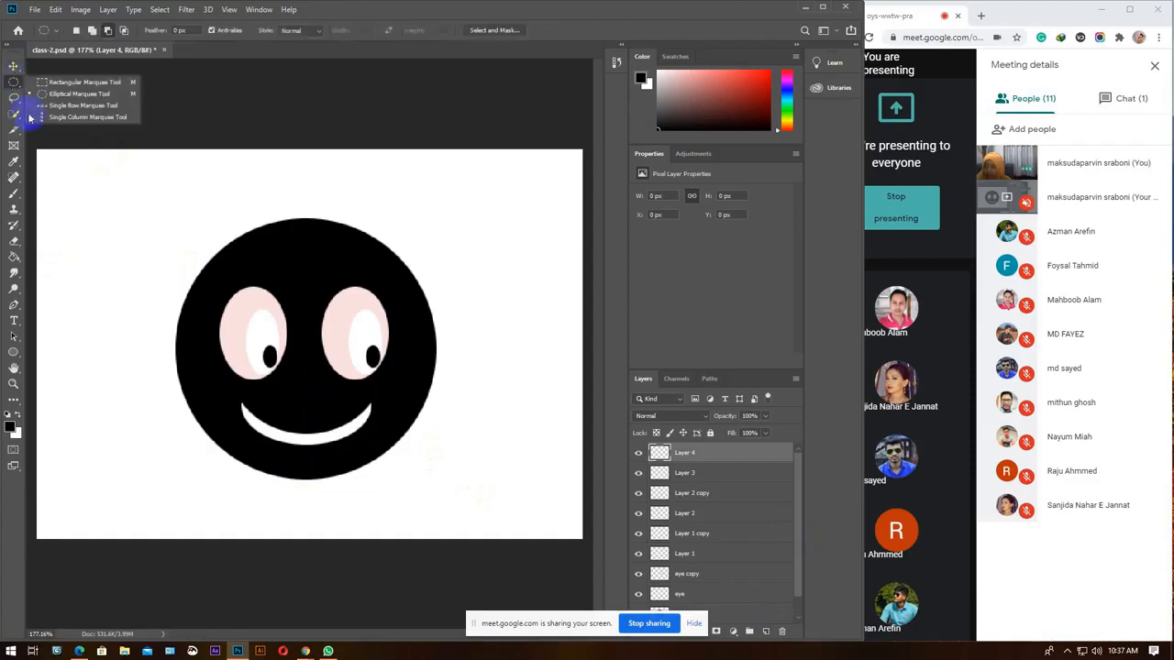
{"action": "left_click_drag", "start_coordinate": [294, 375], "coordinate": [312, 410]}
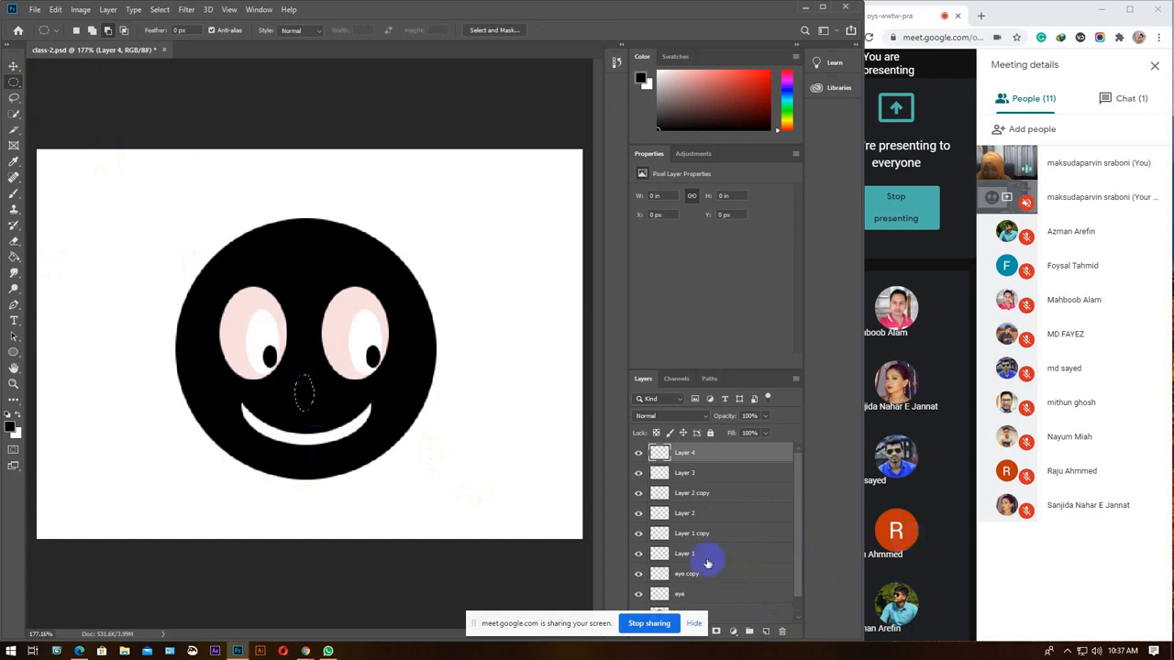
{"action": "key", "text": "ctrl+BackSpace"}
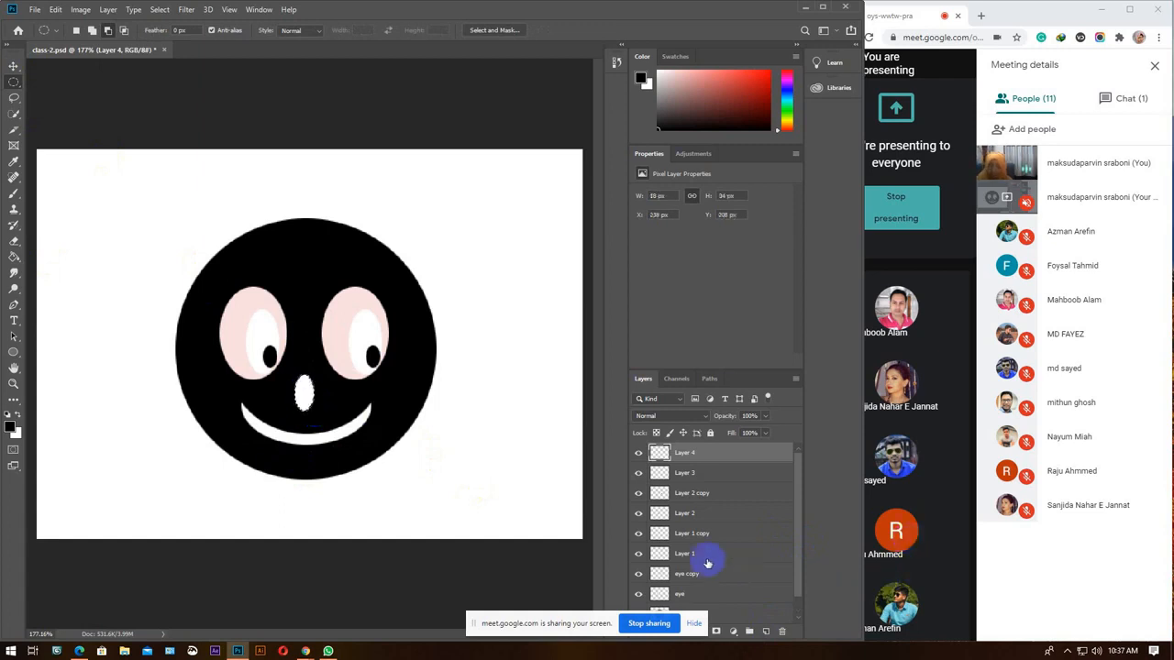
{"action": "left_click", "coordinate": [13, 66]}
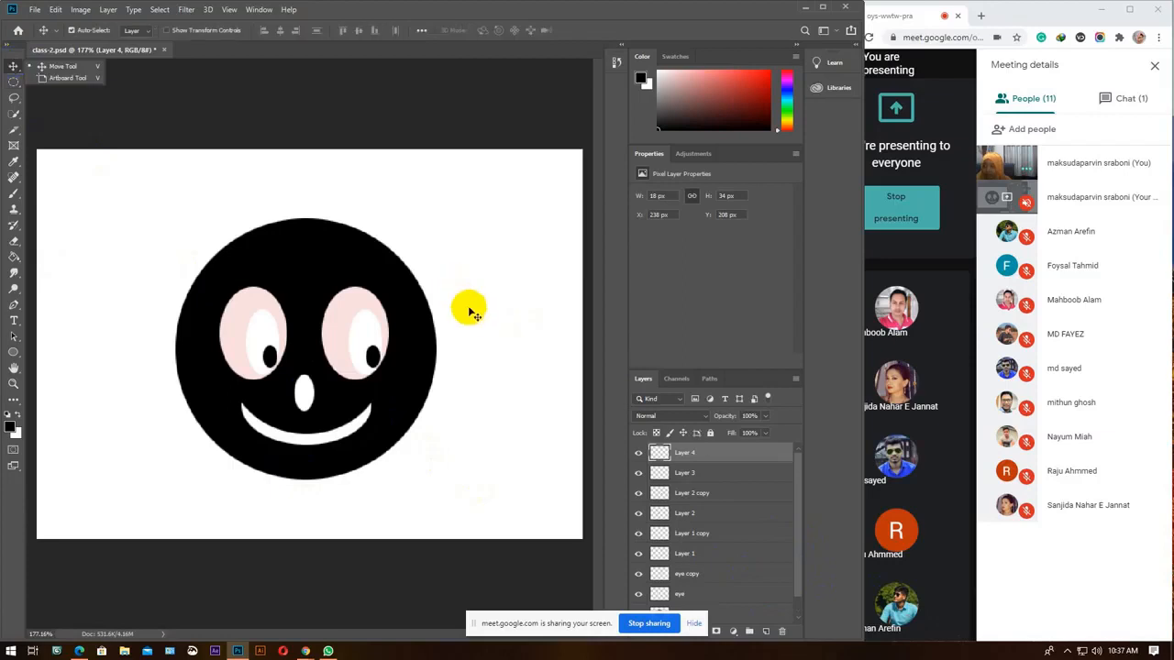
Move the white nose ellipse about 14 px left and 8 px down on the face.
{"action": "left_click", "coordinate": [474, 316]}
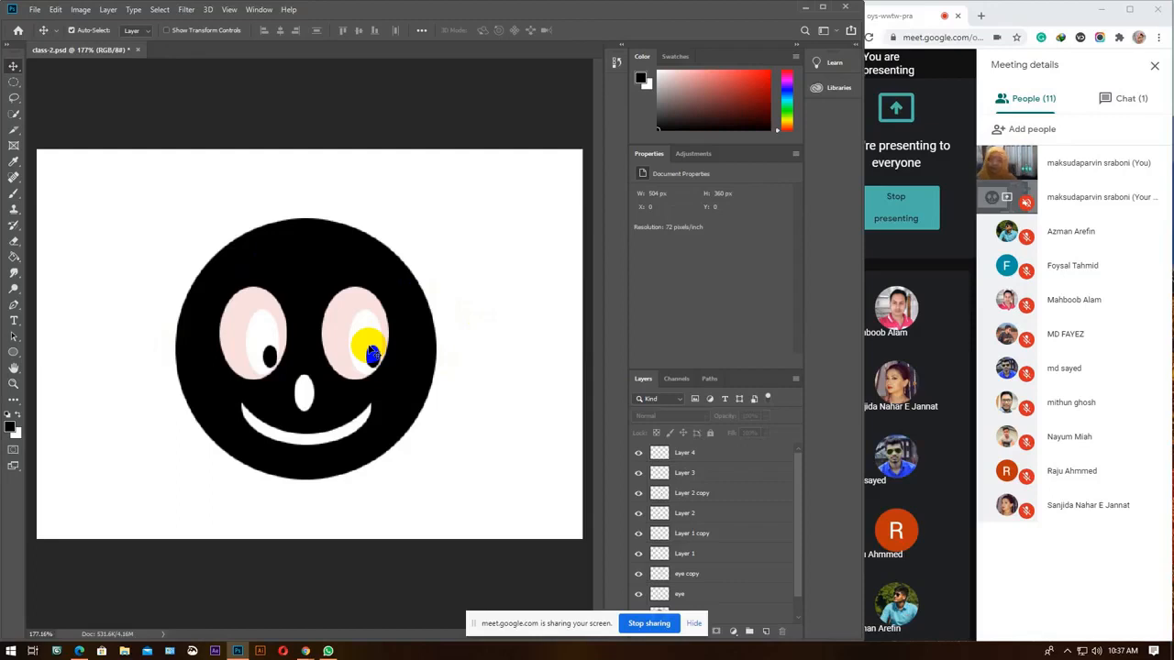
{"action": "left_click_drag", "start_coordinate": [306, 398], "coordinate": [263, 34]}
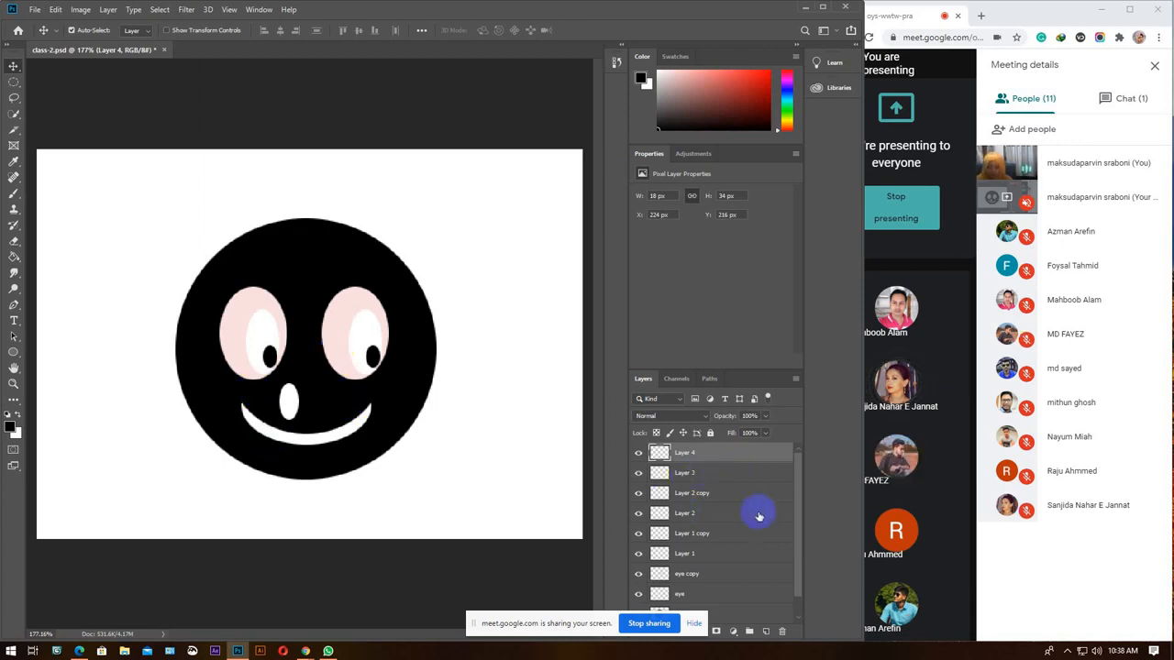
Rename the two pink eye layers "eye" and "eye copy" as "red eye left" and "red eye right".
{"action": "scroll", "coordinate": [758, 517], "scroll_direction": "down", "scroll_amount": 1}
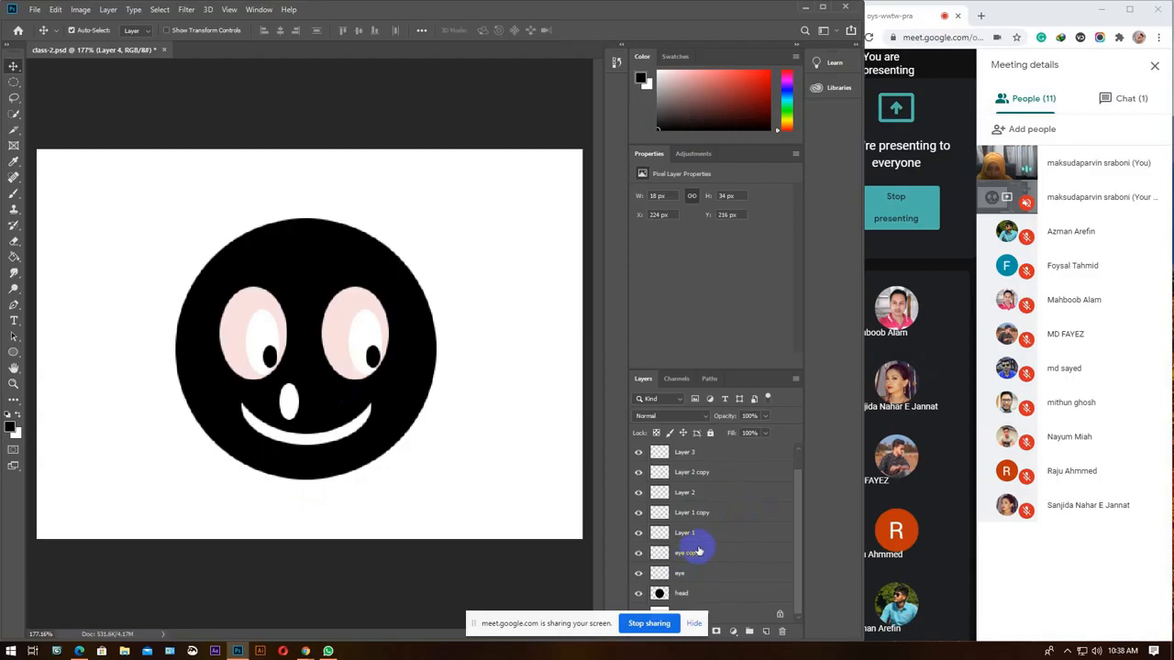
{"action": "left_click", "coordinate": [639, 535]}
{"action": "left_click", "coordinate": [639, 535]}
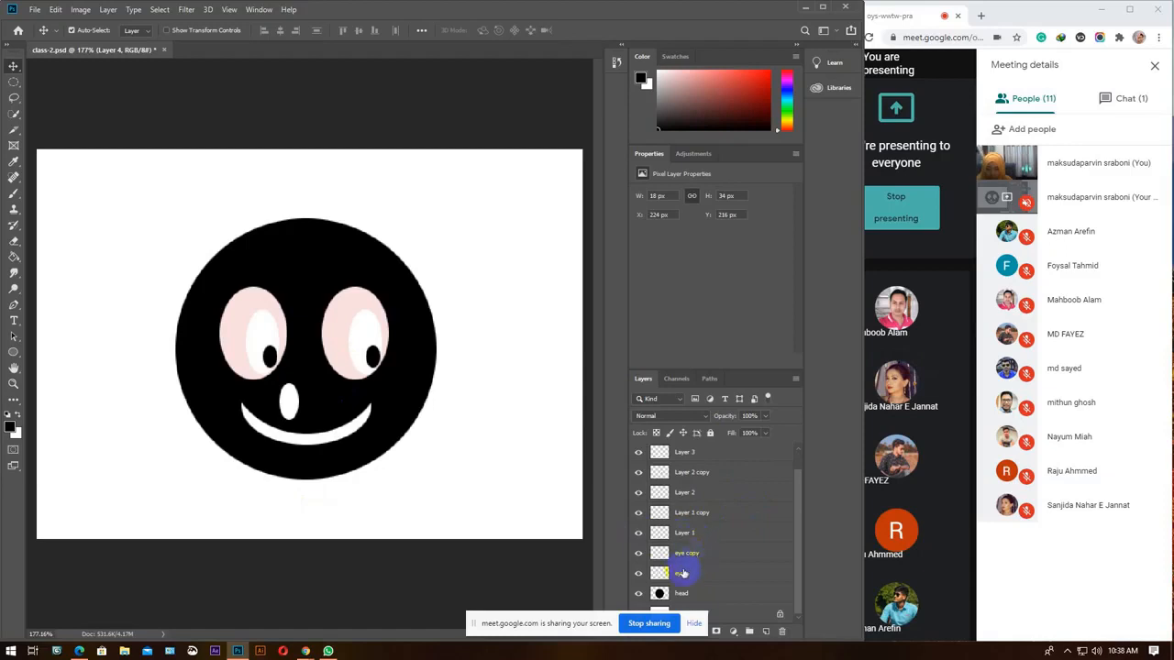
{"action": "left_click", "coordinate": [678, 573]}
{"action": "double_click", "coordinate": [679, 573]}
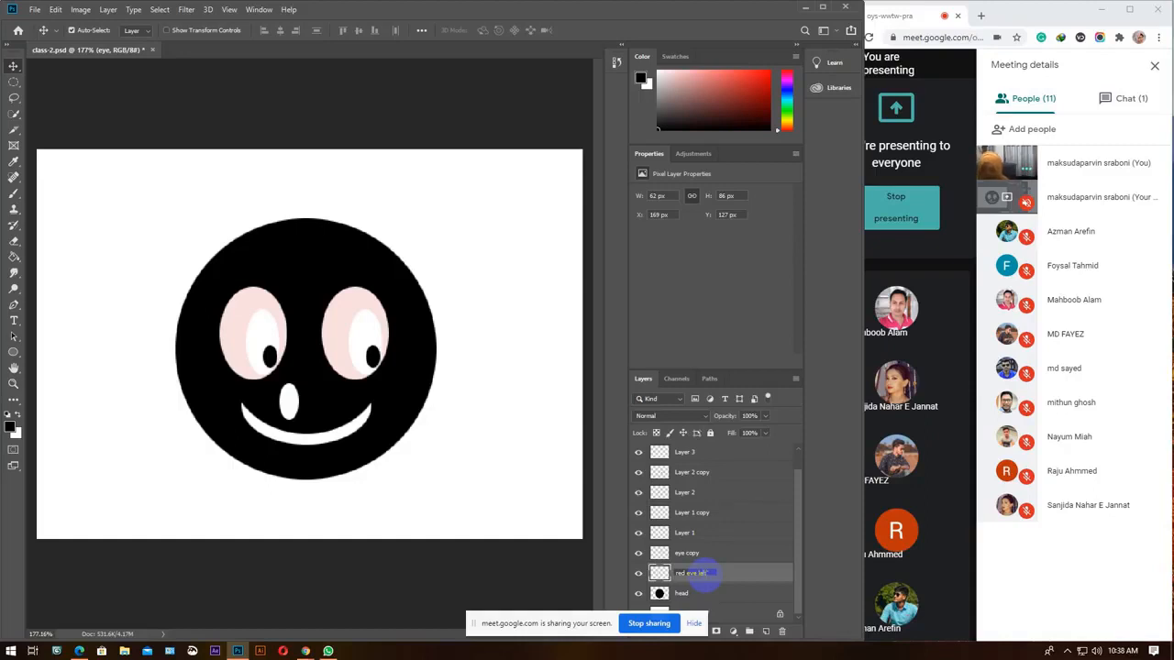
{"action": "left_click_drag", "start_coordinate": [707, 577], "coordinate": [670, 577]}
{"action": "key", "text": "ctrl+c"}
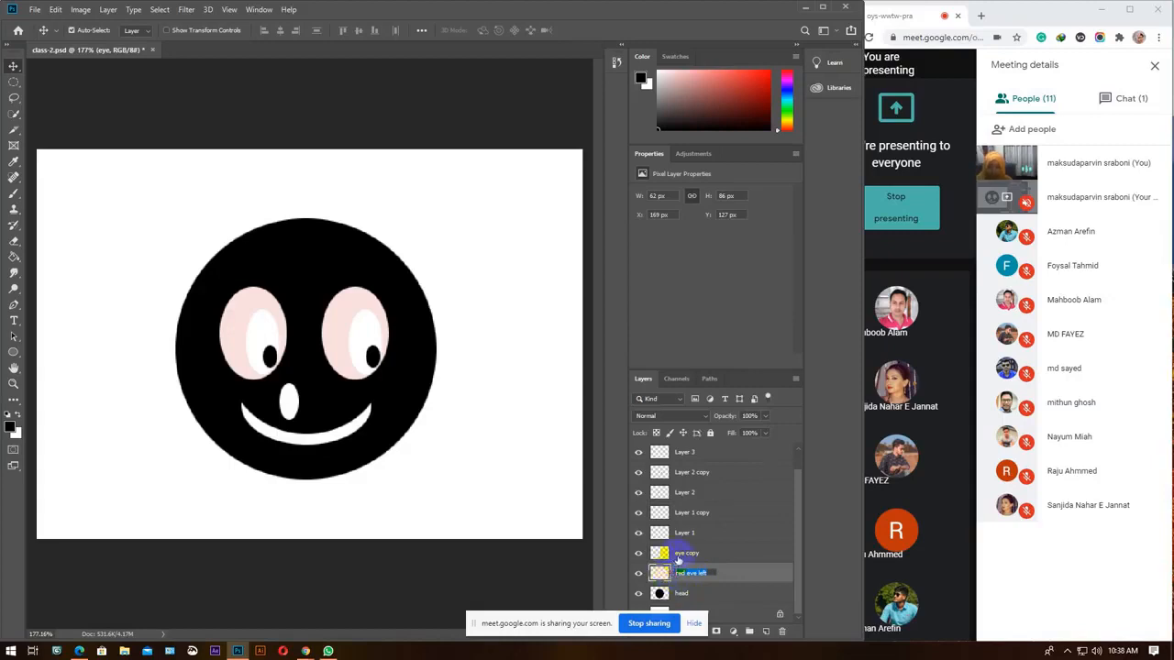
{"action": "left_click", "coordinate": [689, 554]}
{"action": "double_click", "coordinate": [692, 555]}
{"action": "key", "text": "ctrl+v"}
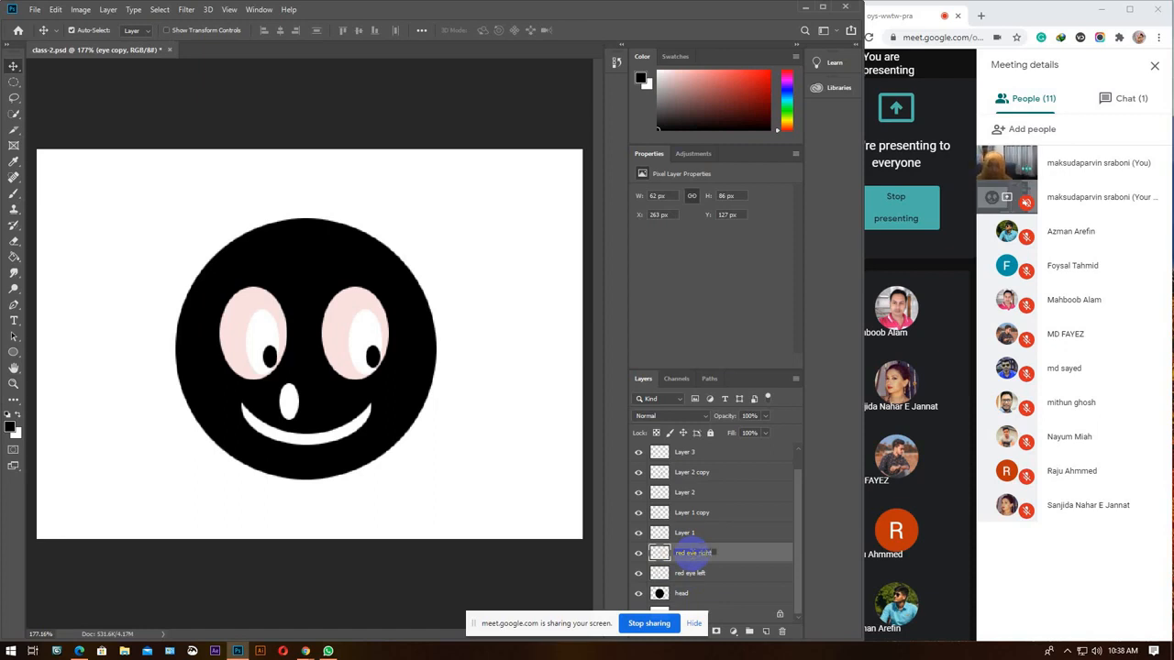
Rename Layer 1 as "white eye left" and Layer 1 copy as "white eye right".
{"action": "left_click", "coordinate": [686, 533]}
{"action": "double_click", "coordinate": [686, 533]}
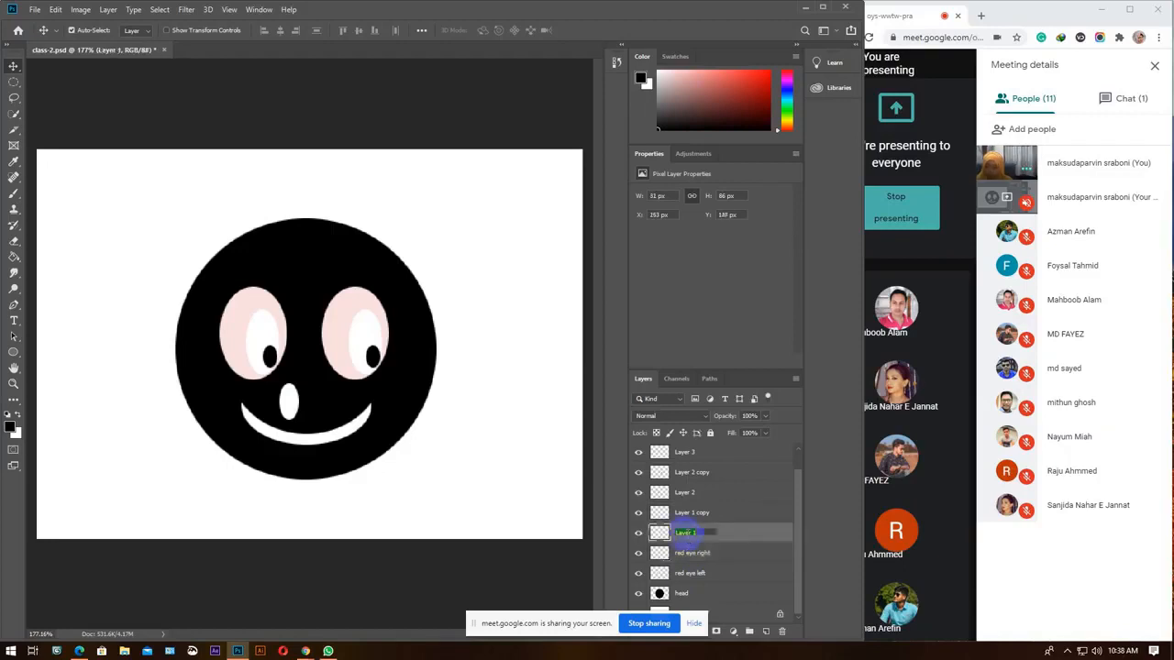
{"action": "type", "text": "white eye left"}
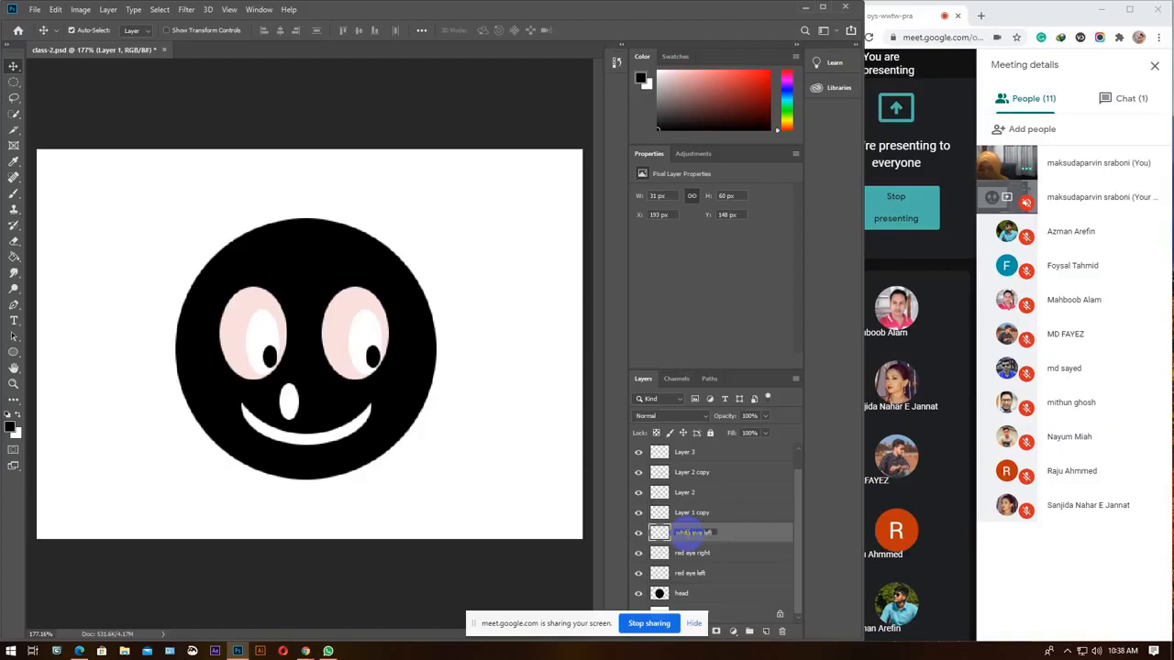
{"action": "left_click_drag", "start_coordinate": [715, 532], "coordinate": [662, 533]}
{"action": "key", "text": "ctrl+c"}
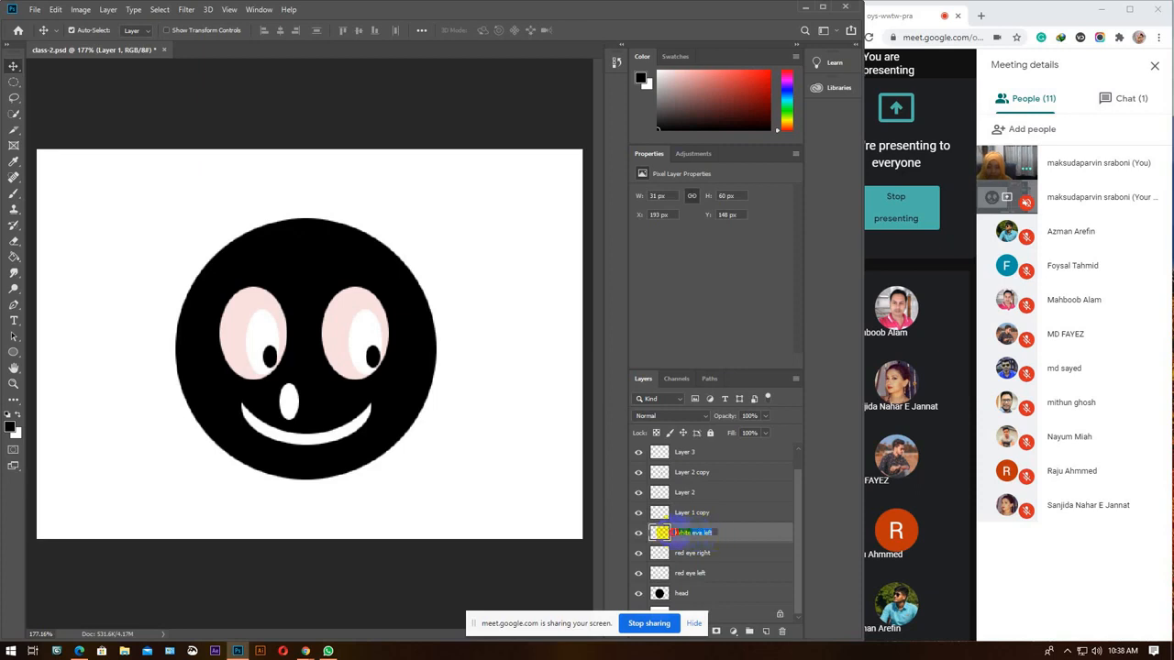
{"action": "double_click", "coordinate": [692, 512]}
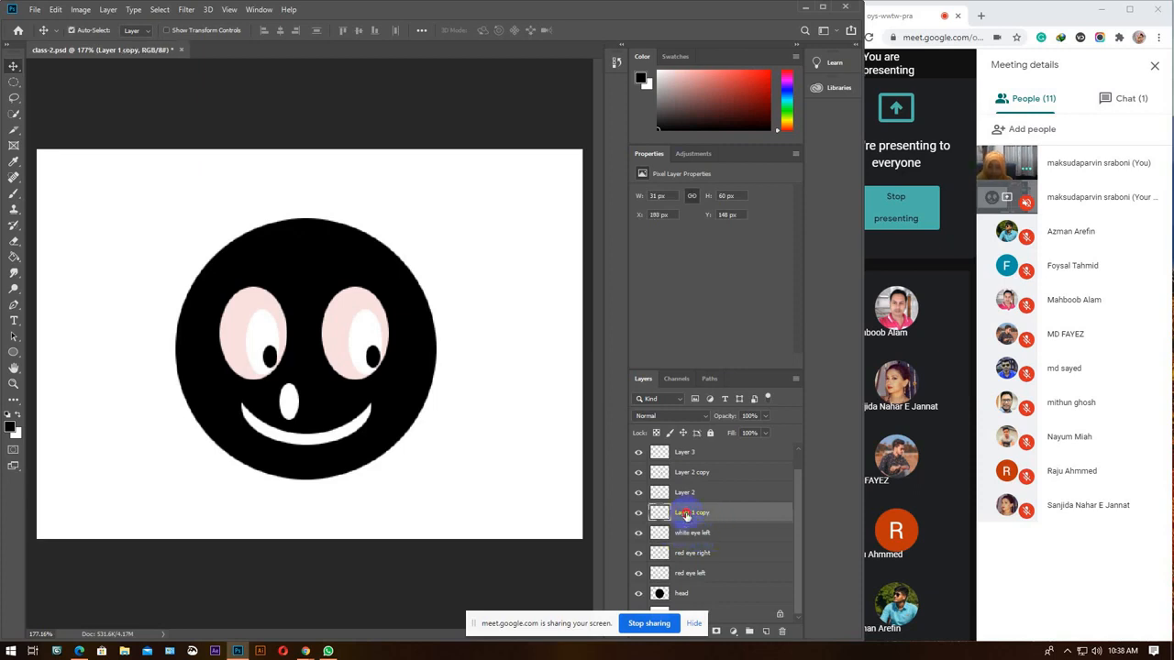
{"action": "key", "text": "ctrl+v"}
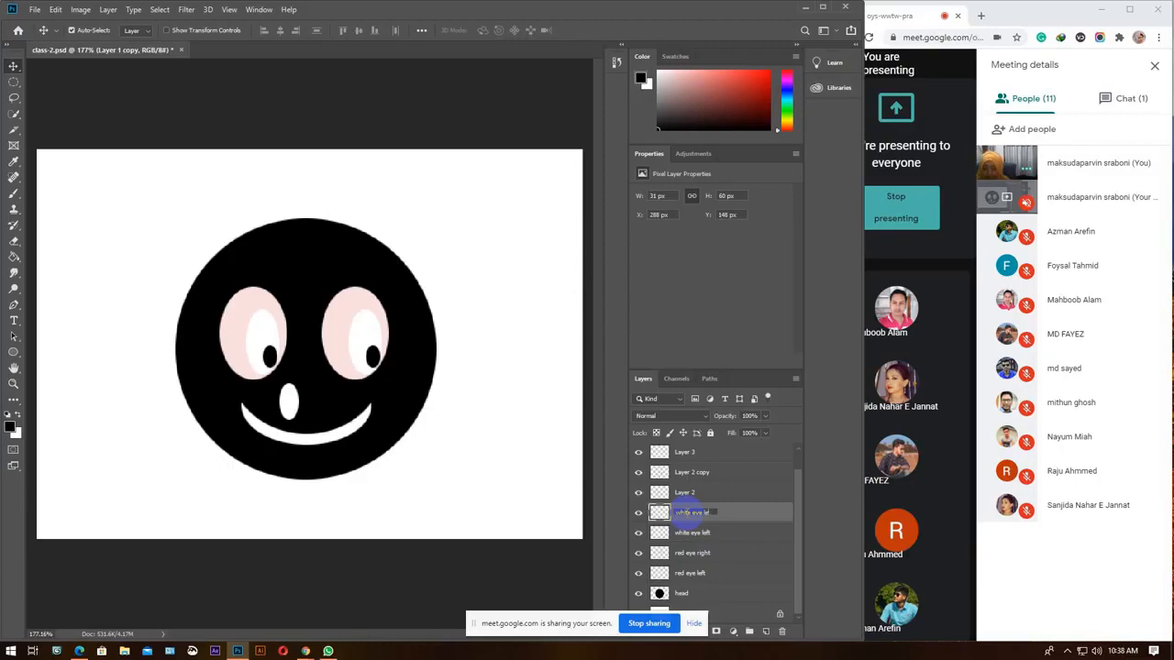
{"action": "type", "text": "right"}
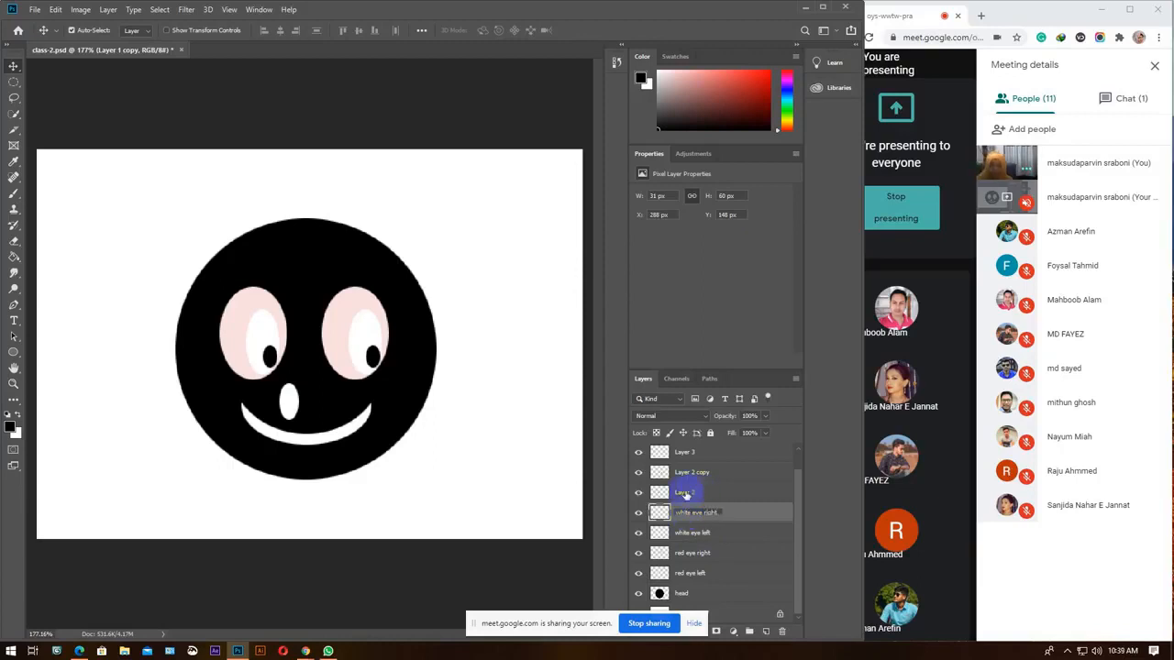
Rename Layer 2 as "pupil left" and Layer 2 copy as "pupil right", checking the copy's content by toggling its visibility.
{"action": "double_click", "coordinate": [686, 493]}
{"action": "type", "text": "b"}
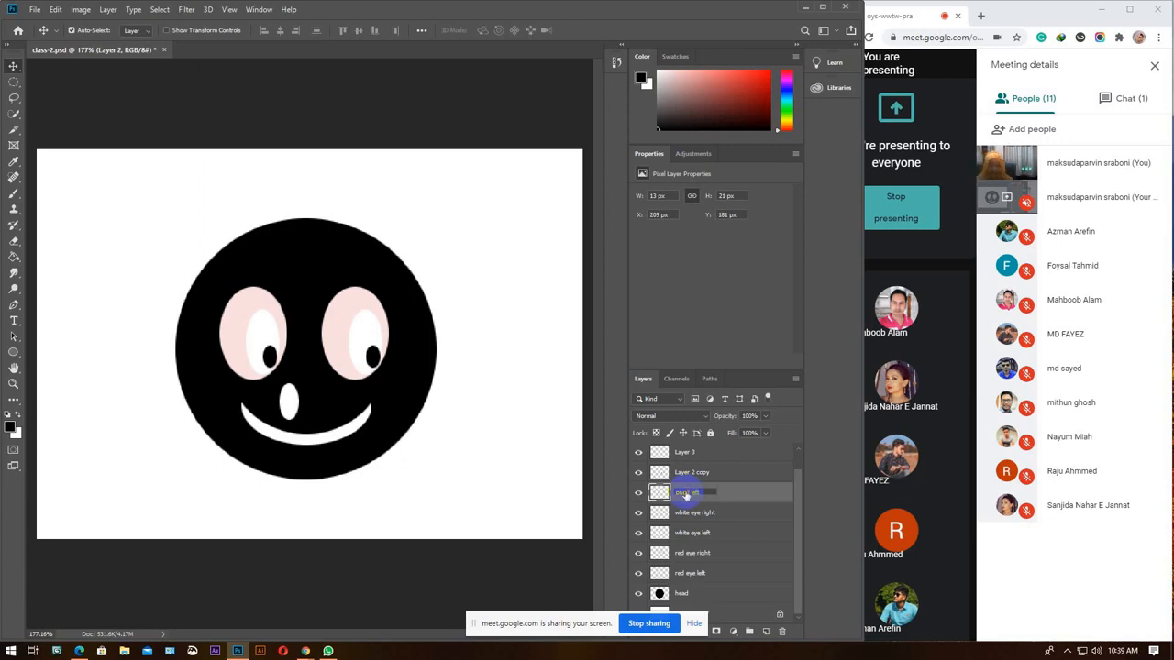
{"action": "left_click_drag", "start_coordinate": [706, 492], "coordinate": [668, 493]}
{"action": "left_click", "coordinate": [695, 473]}
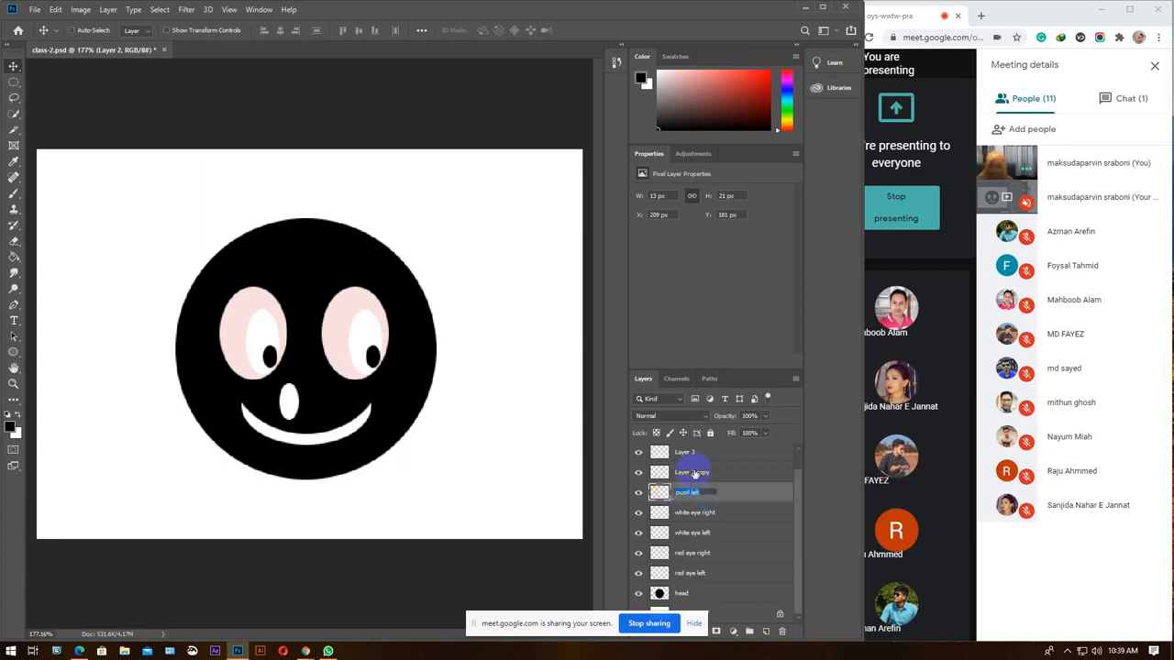
{"action": "double_click", "coordinate": [694, 472]}
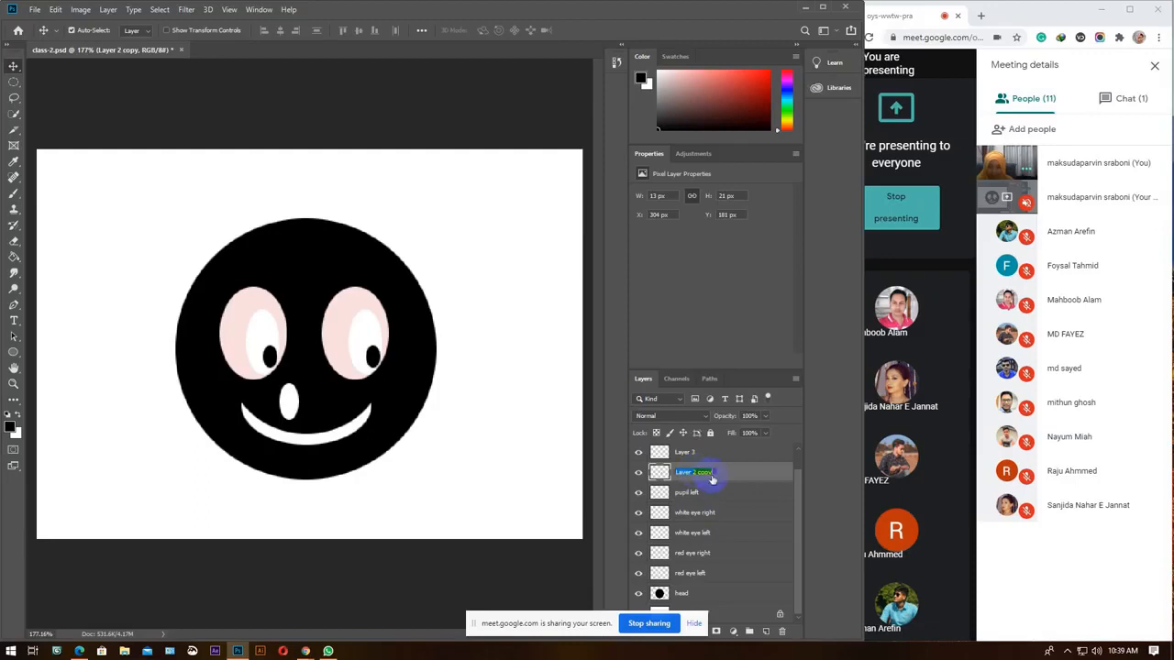
{"action": "left_click", "coordinate": [639, 476]}
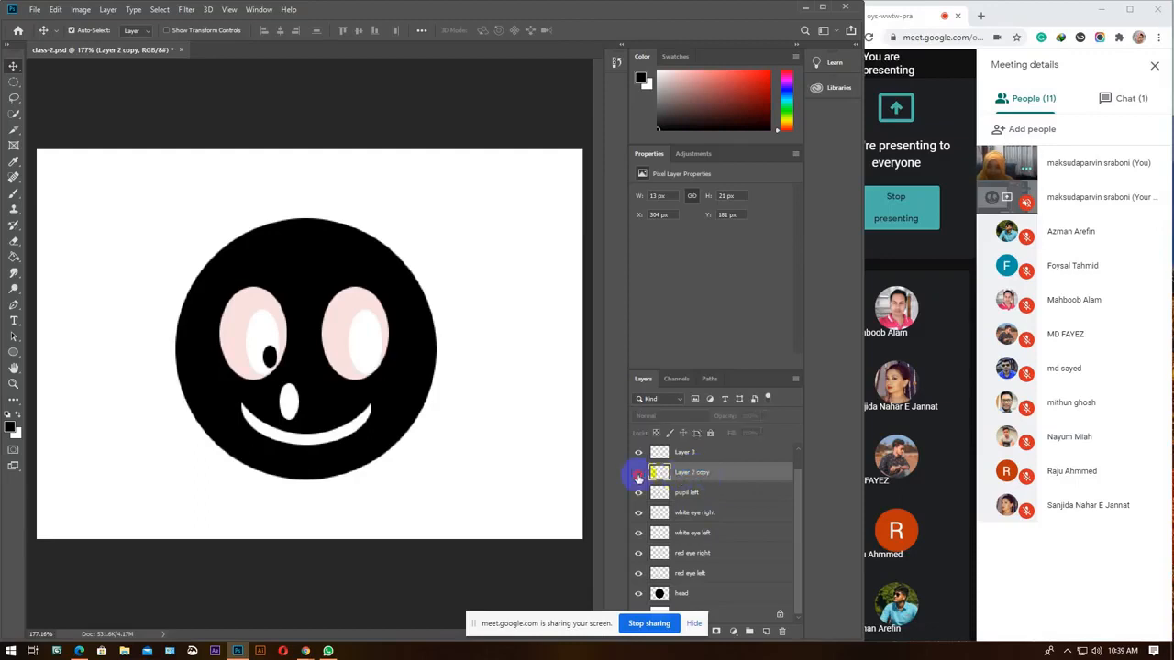
{"action": "double_click", "coordinate": [695, 473]}
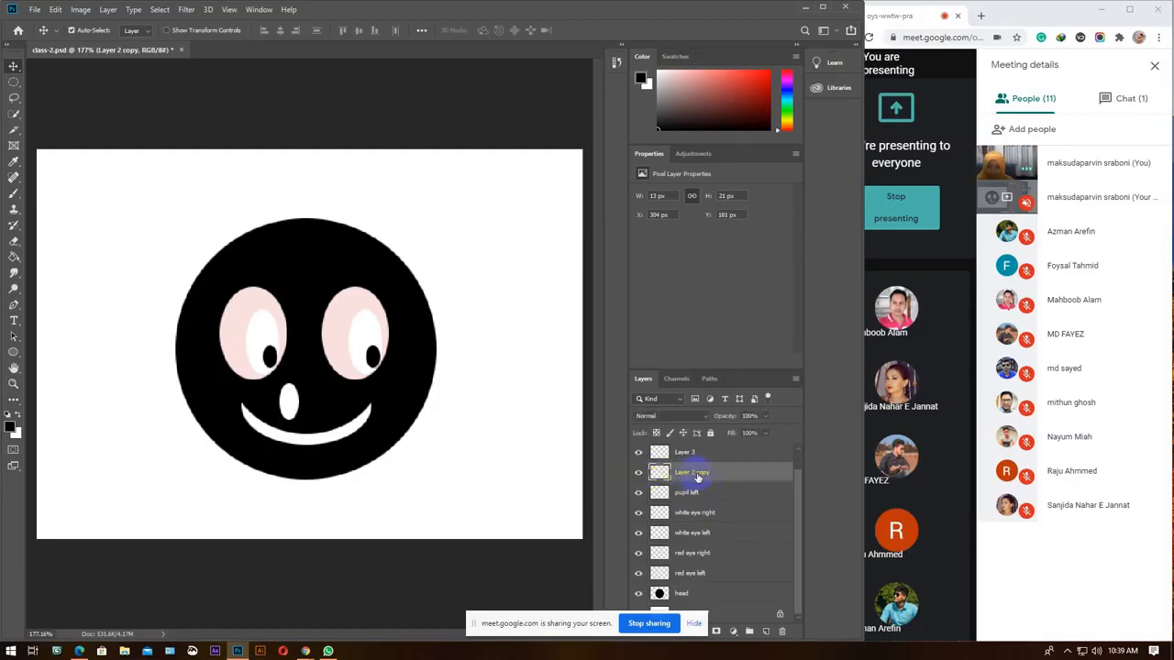
{"action": "double_click", "coordinate": [695, 473]}
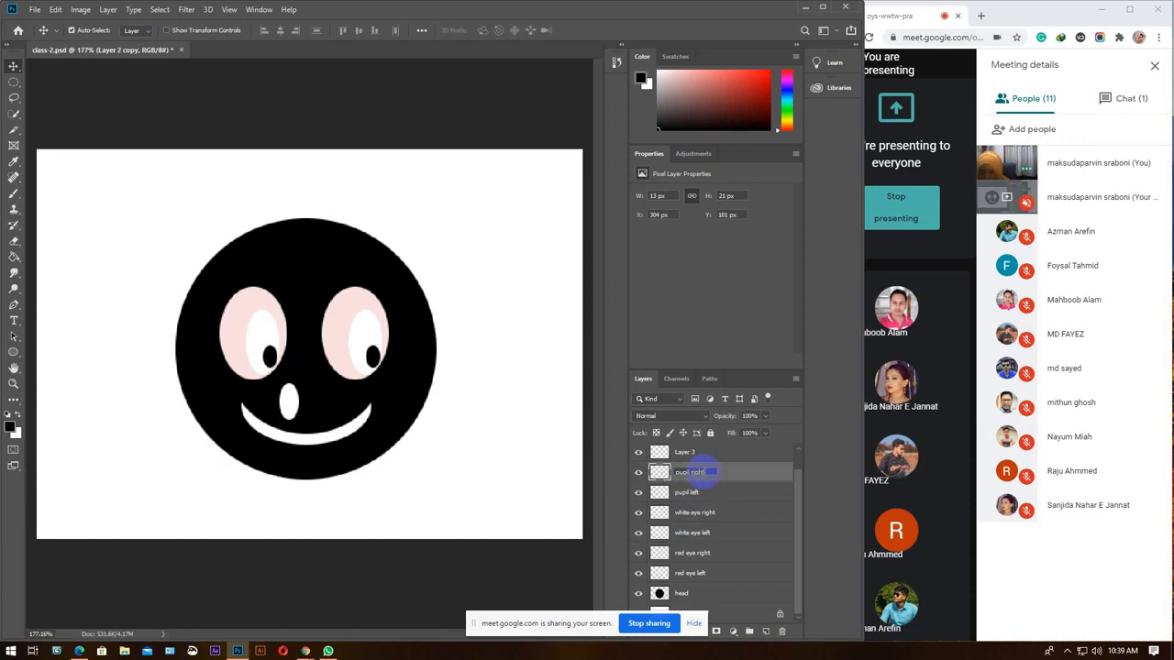
{"action": "left_click", "coordinate": [719, 533]}
Identify the smile layer by toggling its visibility, rename it "lip", and open the nose layer's name for editing.
{"action": "left_click", "coordinate": [683, 473]}
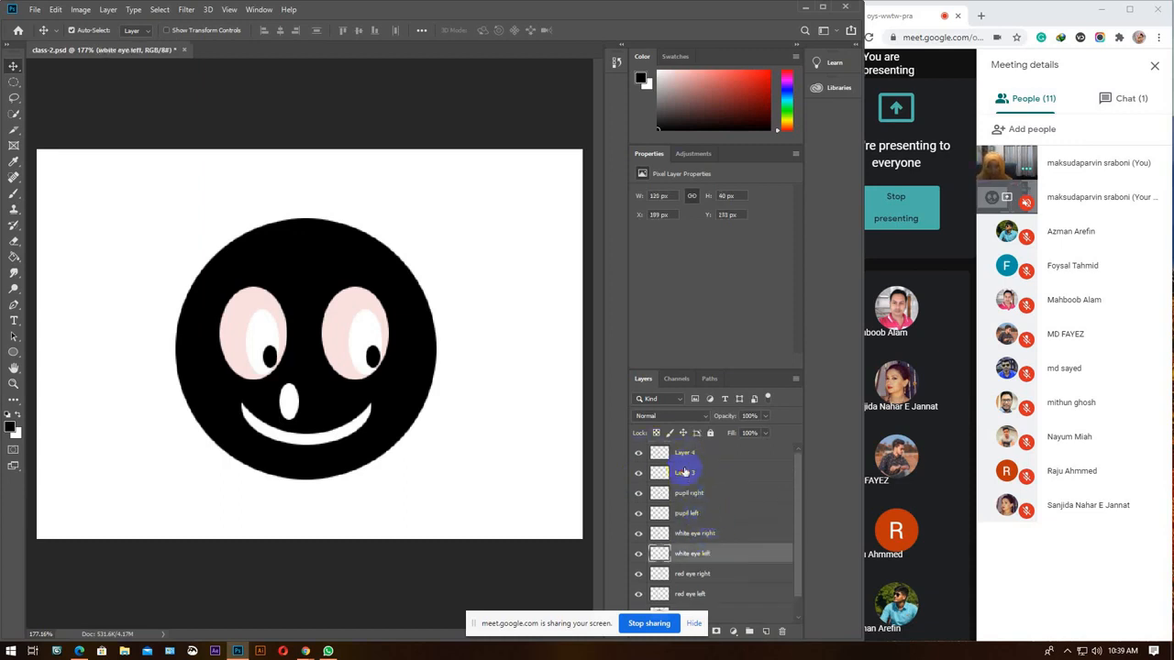
{"action": "left_click", "coordinate": [638, 474]}
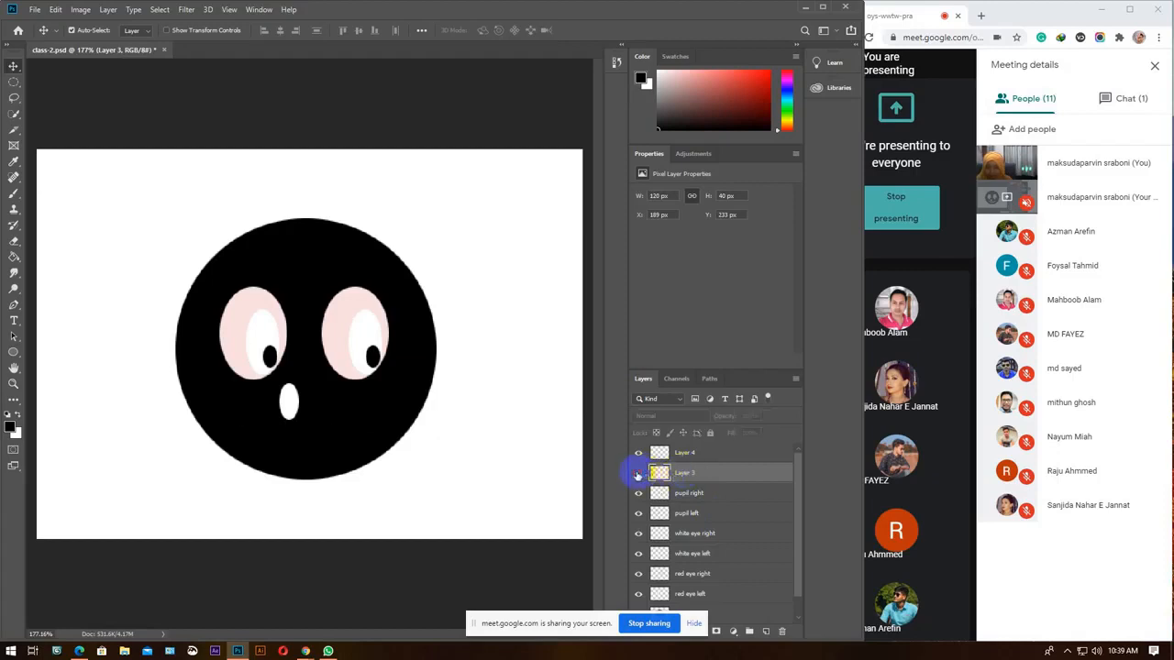
{"action": "double_click", "coordinate": [686, 473]}
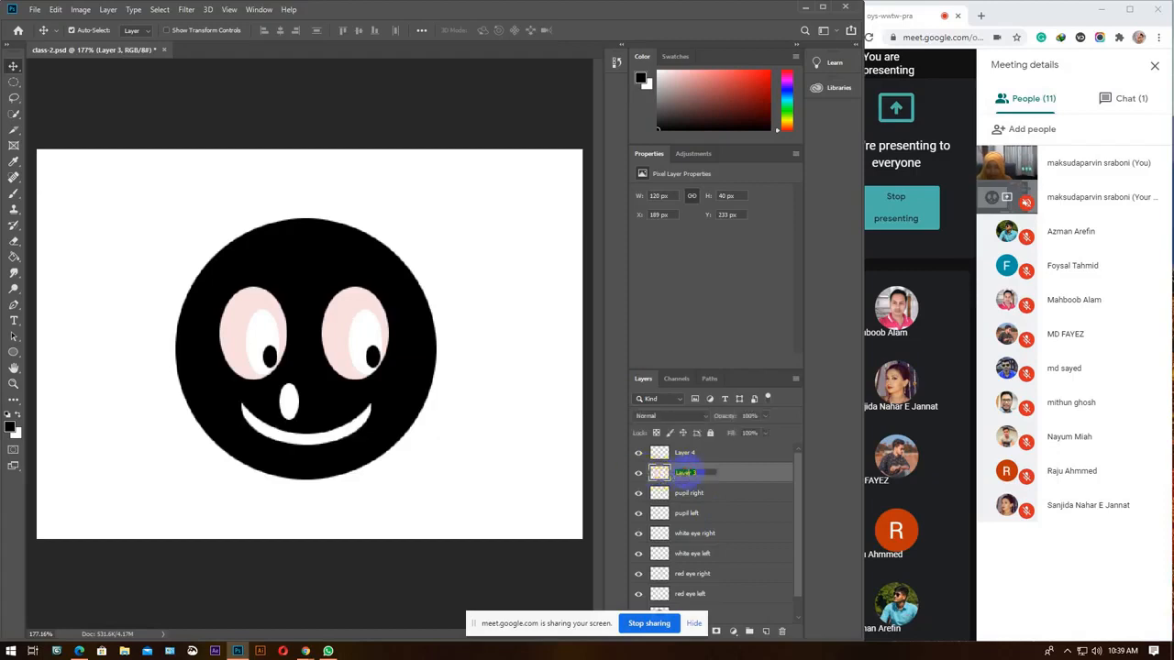
{"action": "type", "text": "lip"}
{"action": "double_click", "coordinate": [686, 457]}
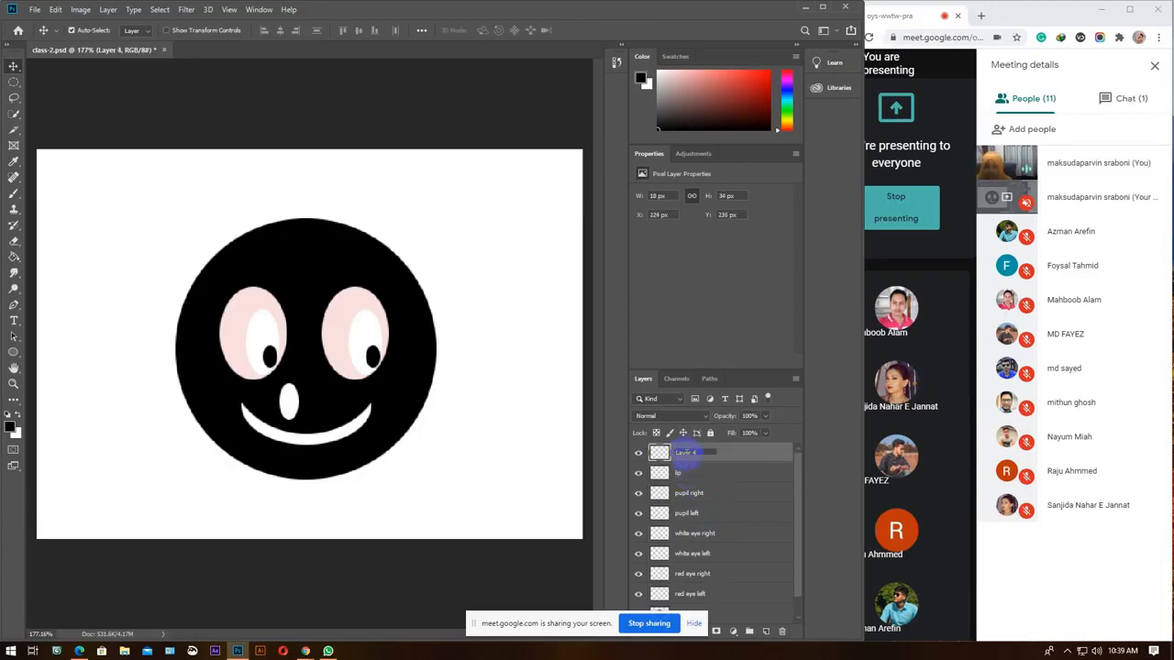
Rename Layer 4 as nose.
{"action": "type", "text": "nose"}
{"action": "key", "text": "Return"}
{"action": "left_click", "coordinate": [719, 514]}
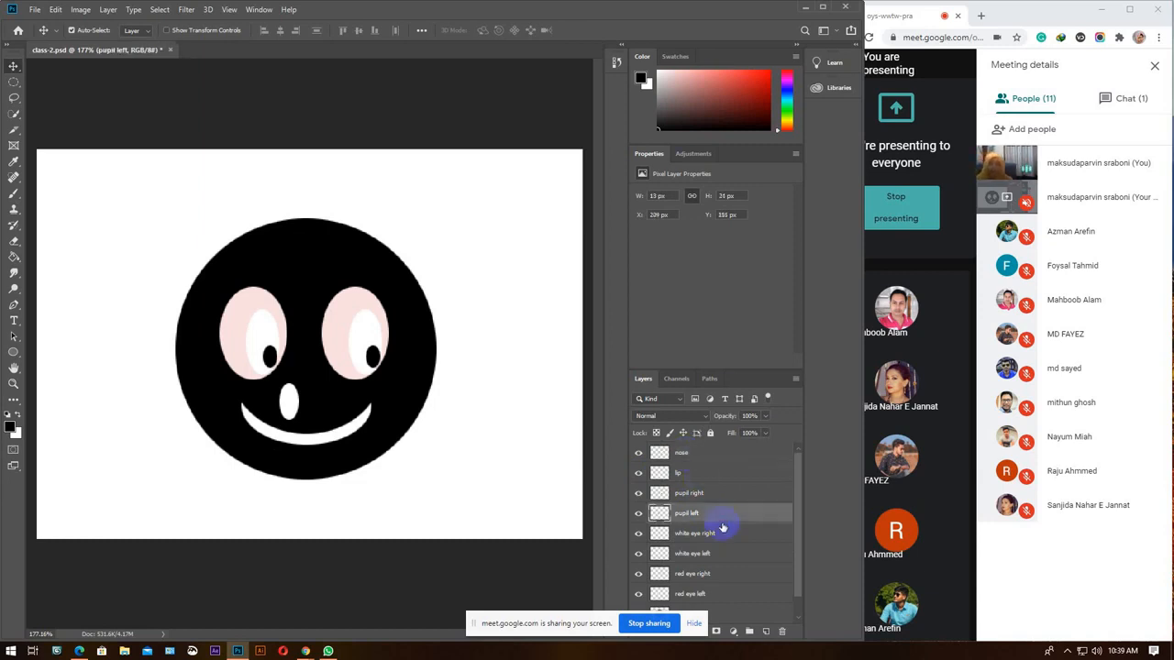
{"action": "left_click_drag", "start_coordinate": [300, 387], "coordinate": [318, 404]}
{"action": "mouse_move", "coordinate": [305, 436]}
{"action": "left_mouse_down"}
{"action": "mouse_move", "coordinate": [419, 461]}
{"action": "mouse_move", "coordinate": [380, 438]}
{"action": "mouse_move", "coordinate": [310, 427]}
{"action": "left_mouse_up"}
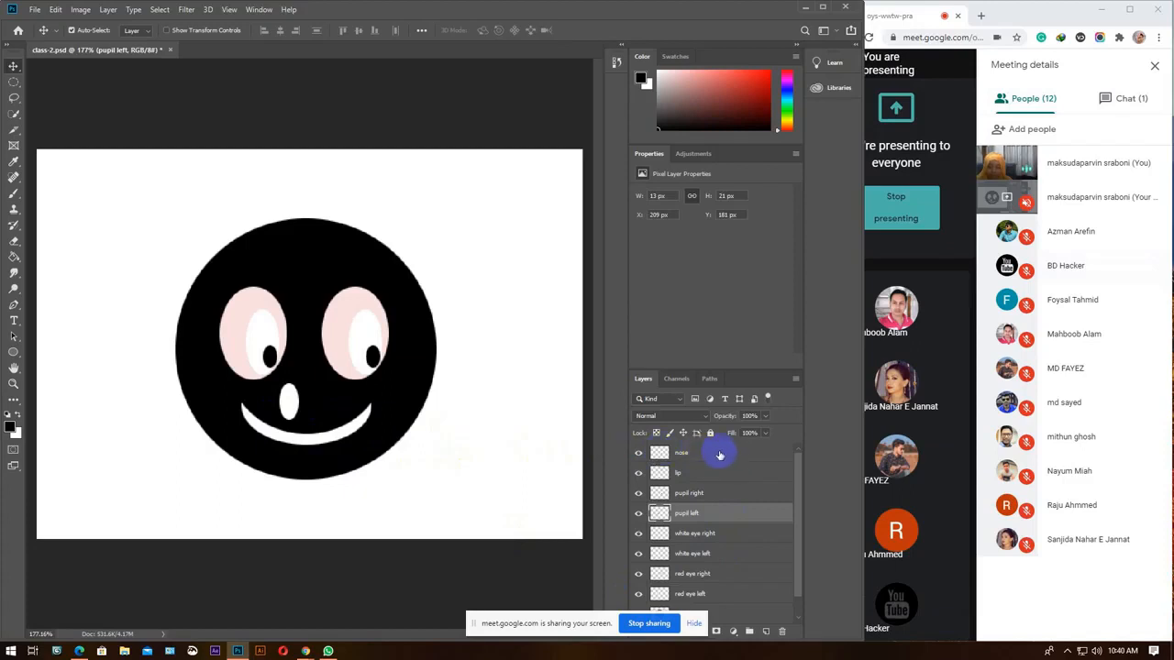
Select the nose and lip layers together, and add the red eye right layer to the selection.
{"action": "left_click", "coordinate": [720, 453]}
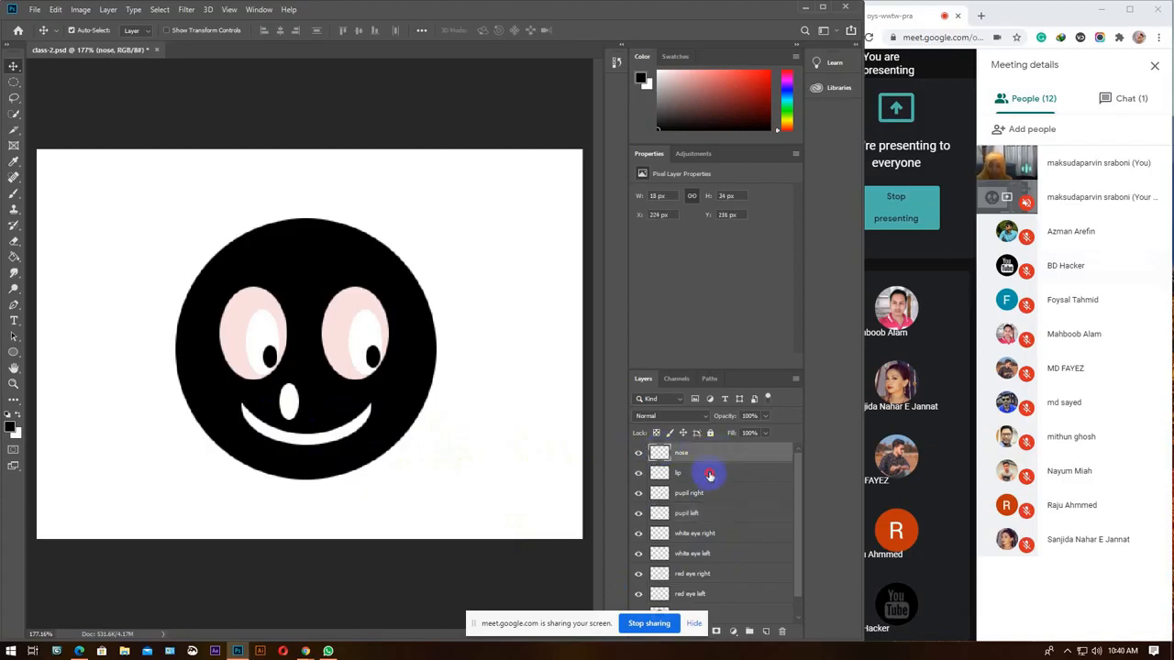
{"action": "left_click", "coordinate": [709, 475]}
{"action": "left_click", "coordinate": [718, 457]}
{"action": "left_click", "coordinate": [721, 473]}
{"action": "left_click", "coordinate": [719, 455]}
{"action": "left_click", "coordinate": [709, 476], "text": "shift"}
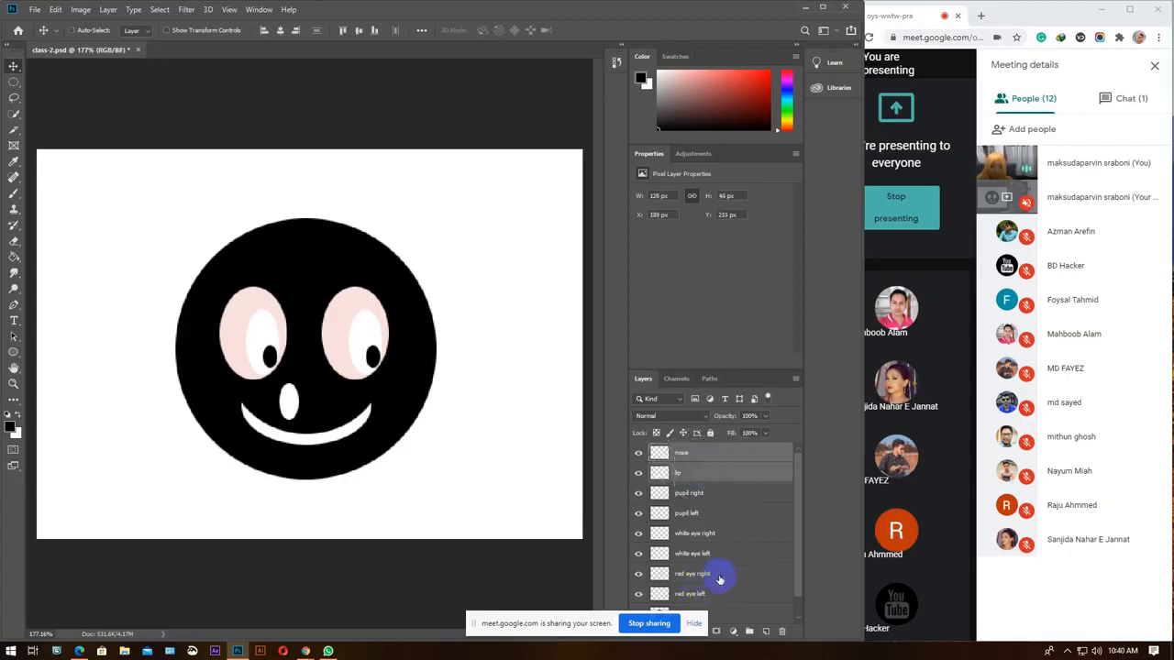
{"action": "left_click", "coordinate": [730, 577], "text": "ctrl"}
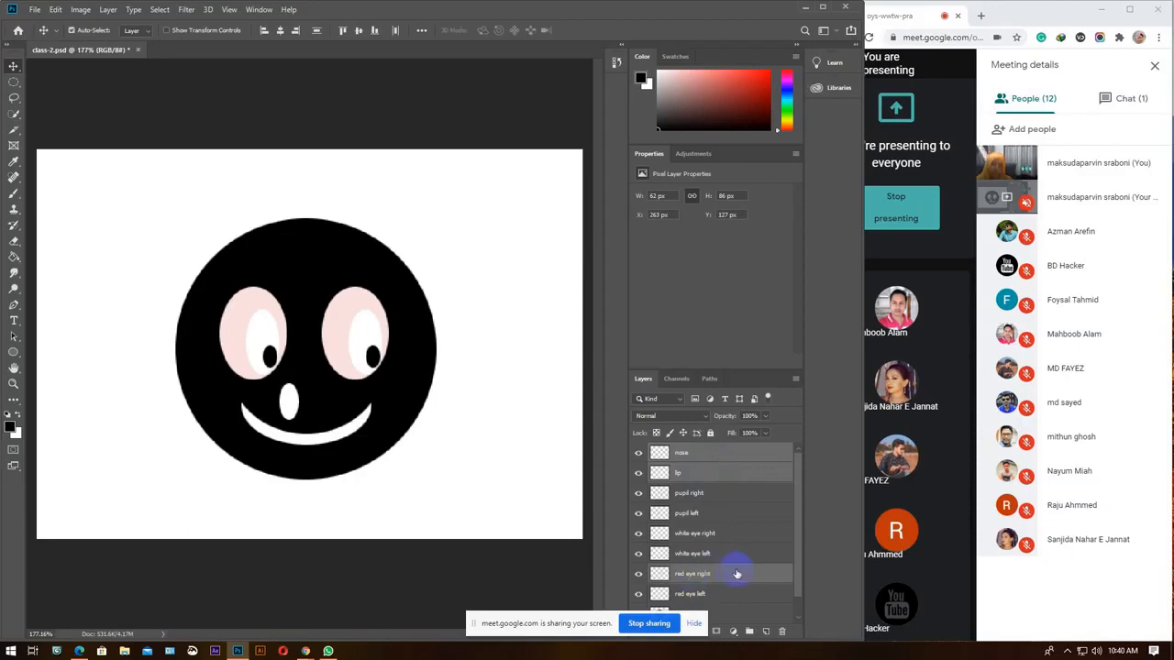
Select only the nose and lip layers and align their horizontal centers.
{"action": "left_click", "coordinate": [709, 453]}
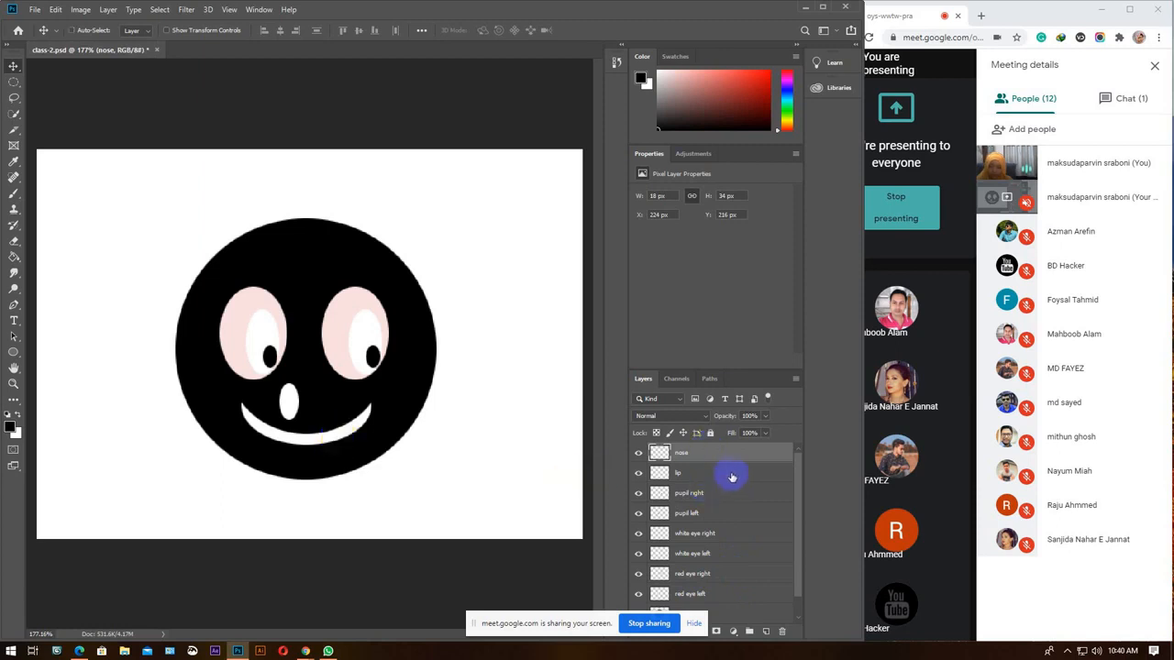
{"action": "left_click", "coordinate": [714, 475], "text": "ctrl"}
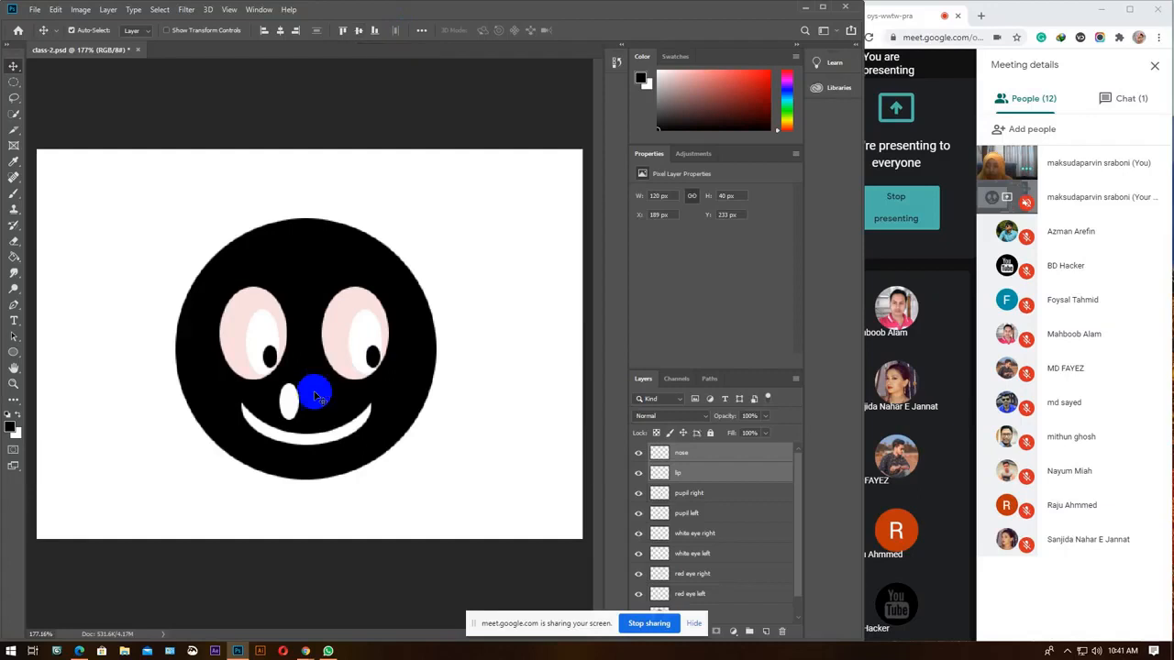
{"action": "left_click_drag", "start_coordinate": [287, 409], "coordinate": [303, 437]}
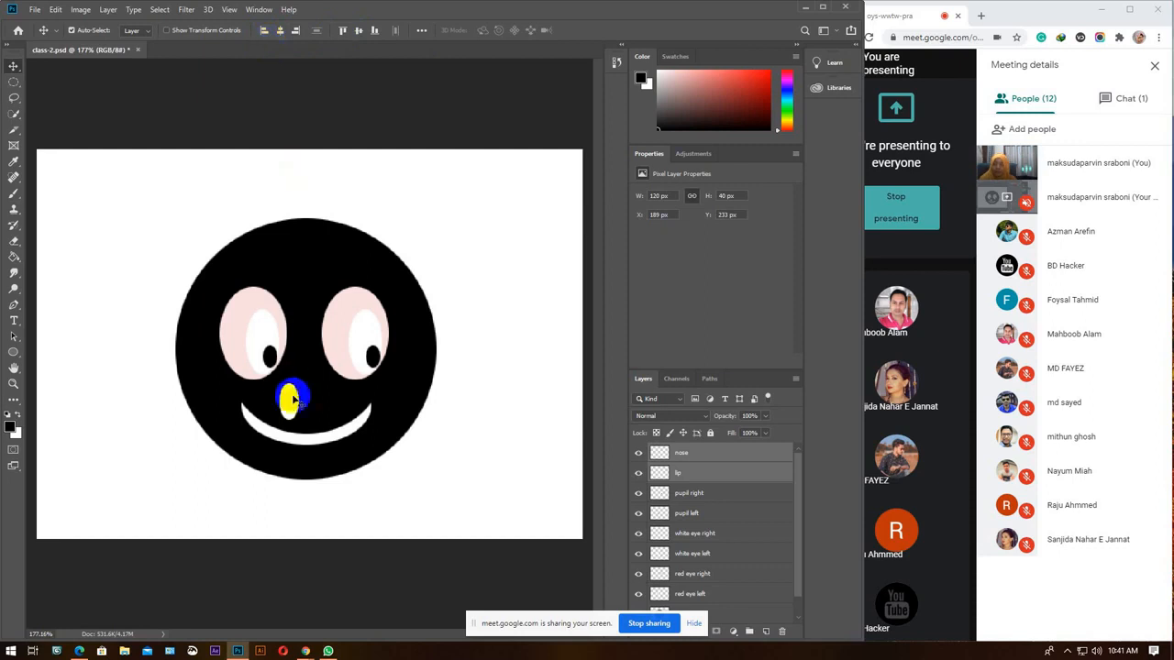
{"action": "left_click", "coordinate": [281, 32]}
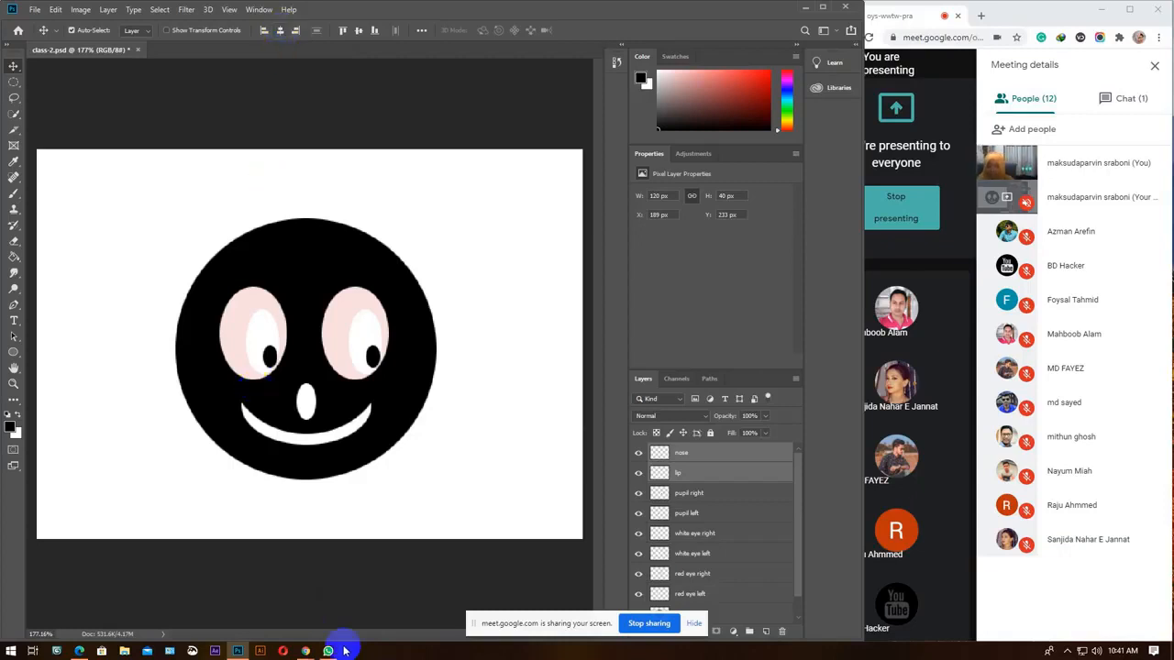
Launch the Snipping Tool and capture a snip of the entire screen.
{"action": "left_click", "coordinate": [8, 648]}
{"action": "scroll", "coordinate": [81, 468], "scroll_direction": "down", "scroll_amount": 10}
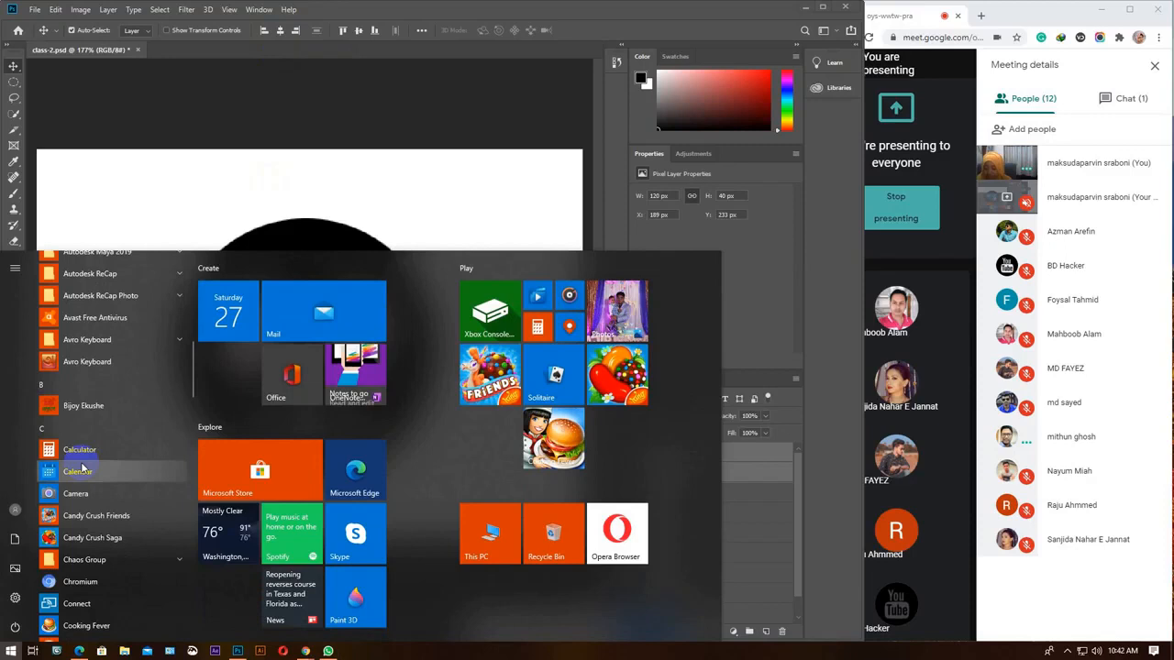
{"action": "type", "text": "sni"}
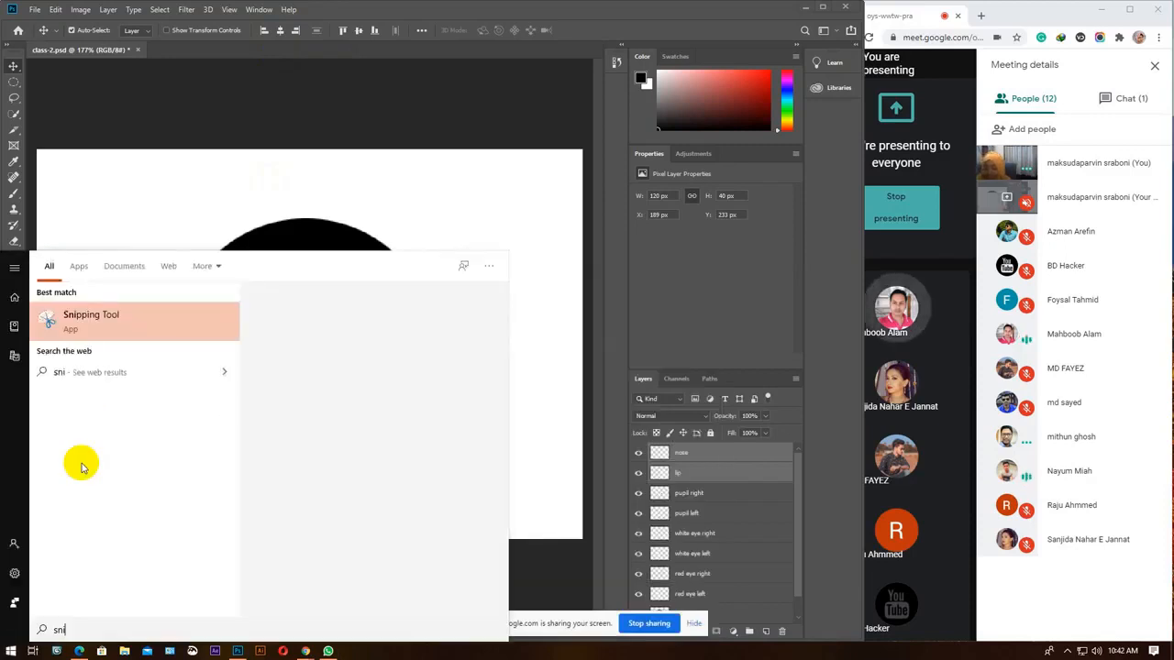
{"action": "key", "text": "Escape"}
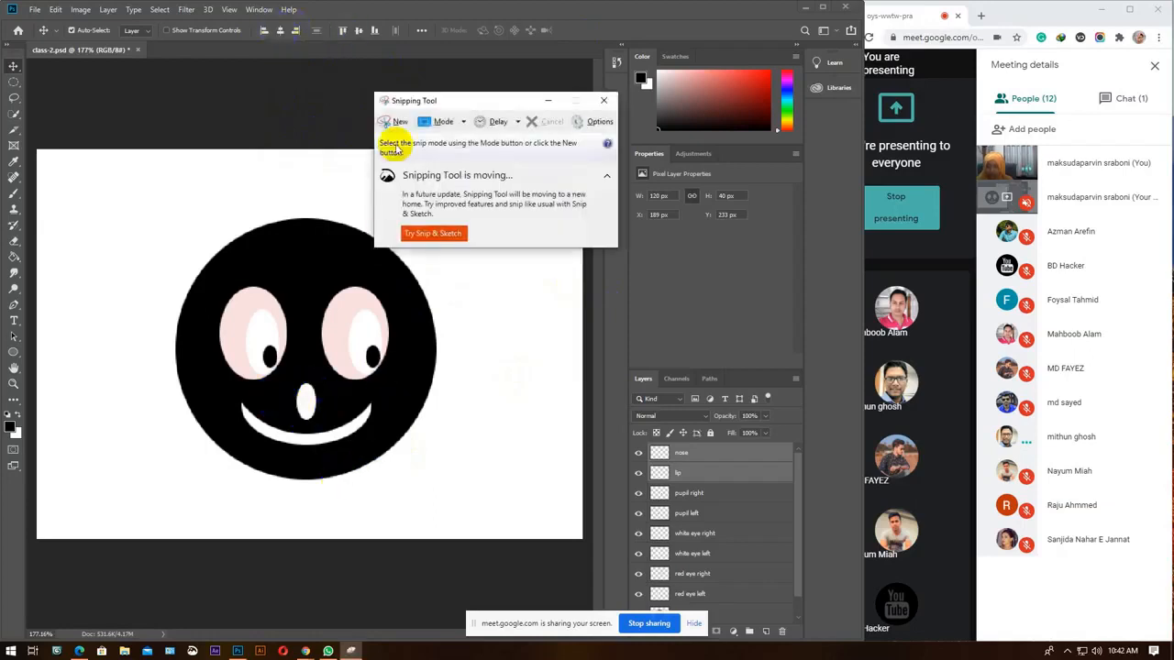
{"action": "left_click", "coordinate": [393, 123]}
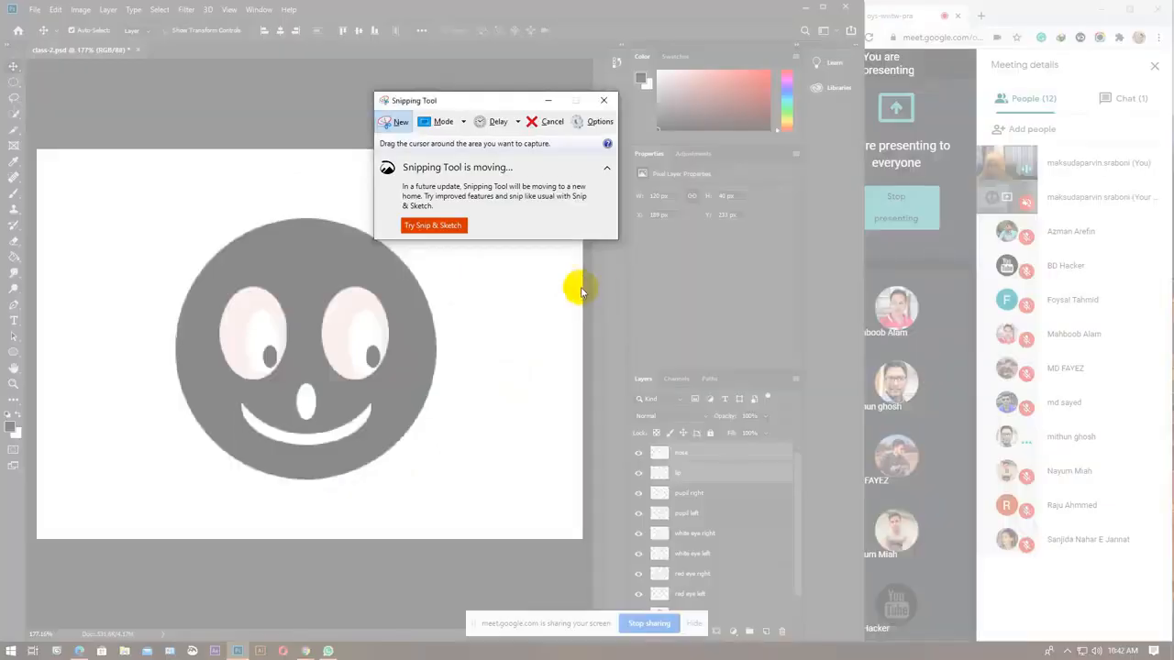
{"action": "left_click_drag", "start_coordinate": [2, 2], "coordinate": [1173, 659]}
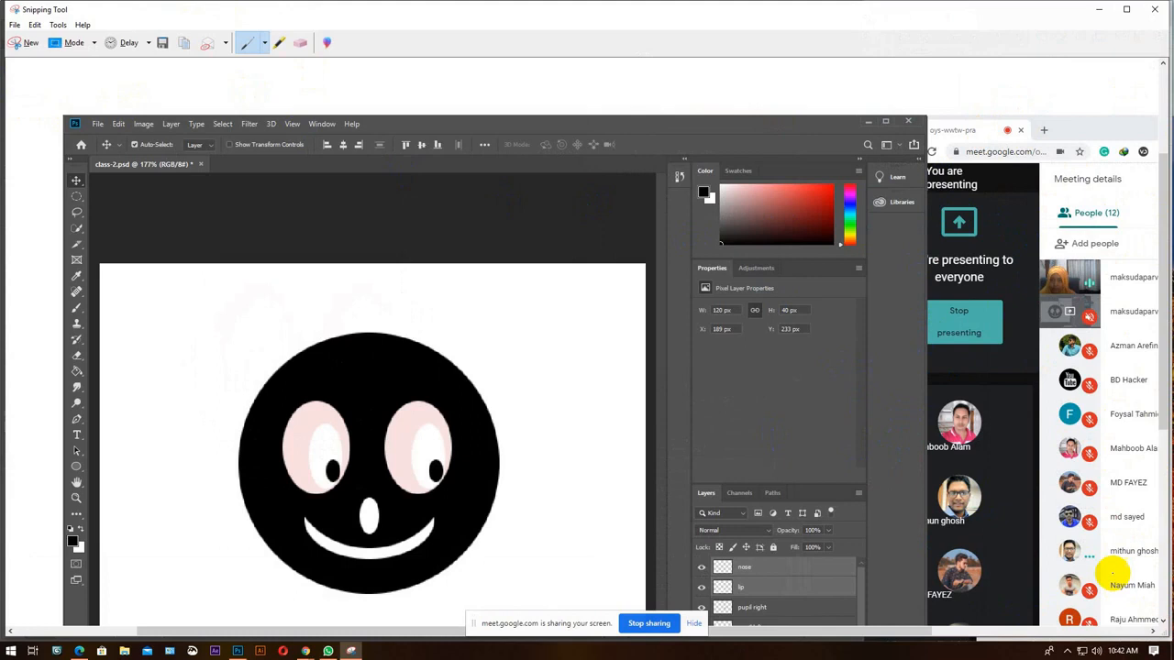
Save the screen snip with the file name 3 and minimize the Snipping Tool.
{"action": "left_click", "coordinate": [15, 25]}
{"action": "left_click", "coordinate": [33, 58]}
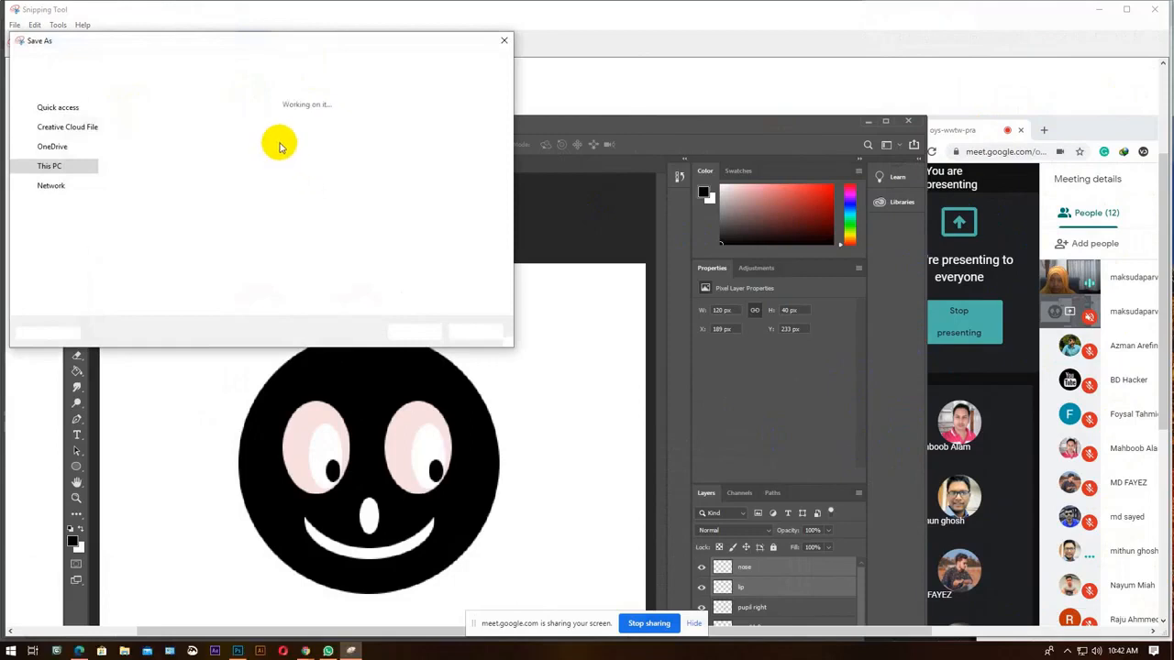
{"action": "type", "text": "3"}
{"action": "key", "text": "Return"}
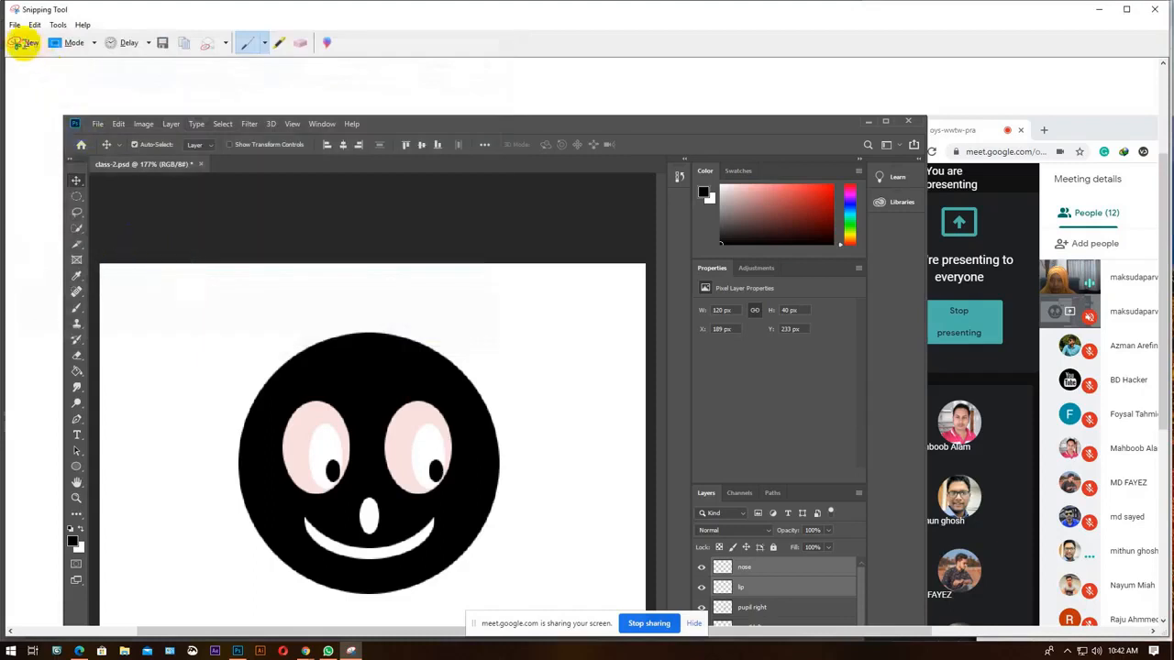
{"action": "left_click", "coordinate": [26, 43]}
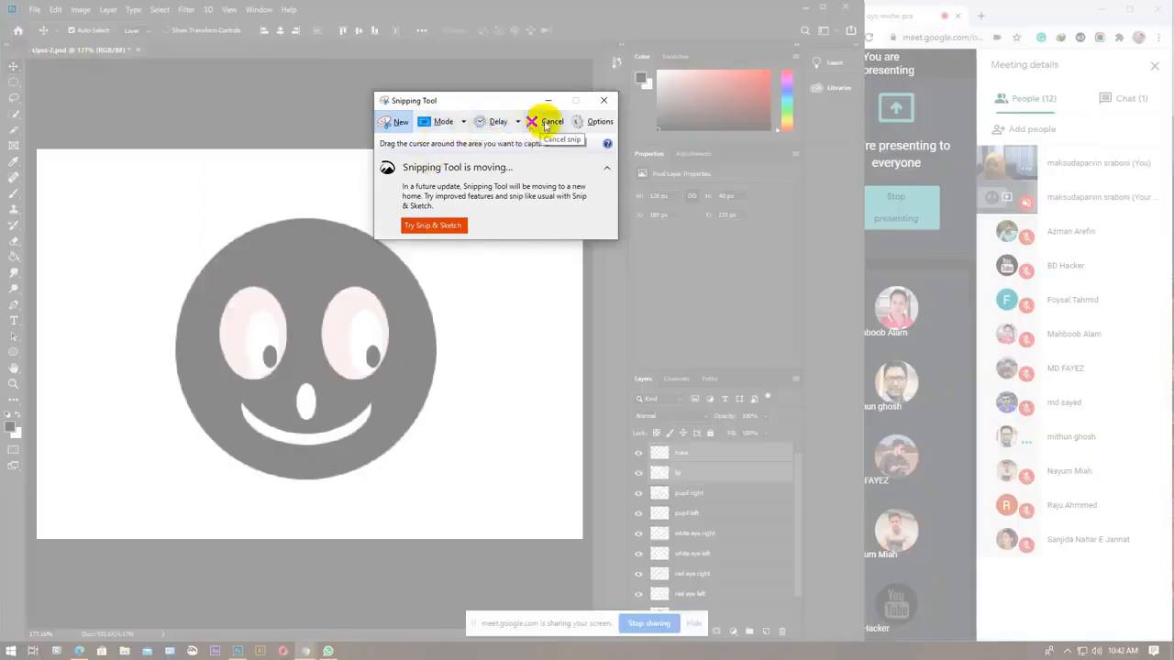
{"action": "left_click", "coordinate": [547, 124]}
{"action": "left_click", "coordinate": [547, 100]}
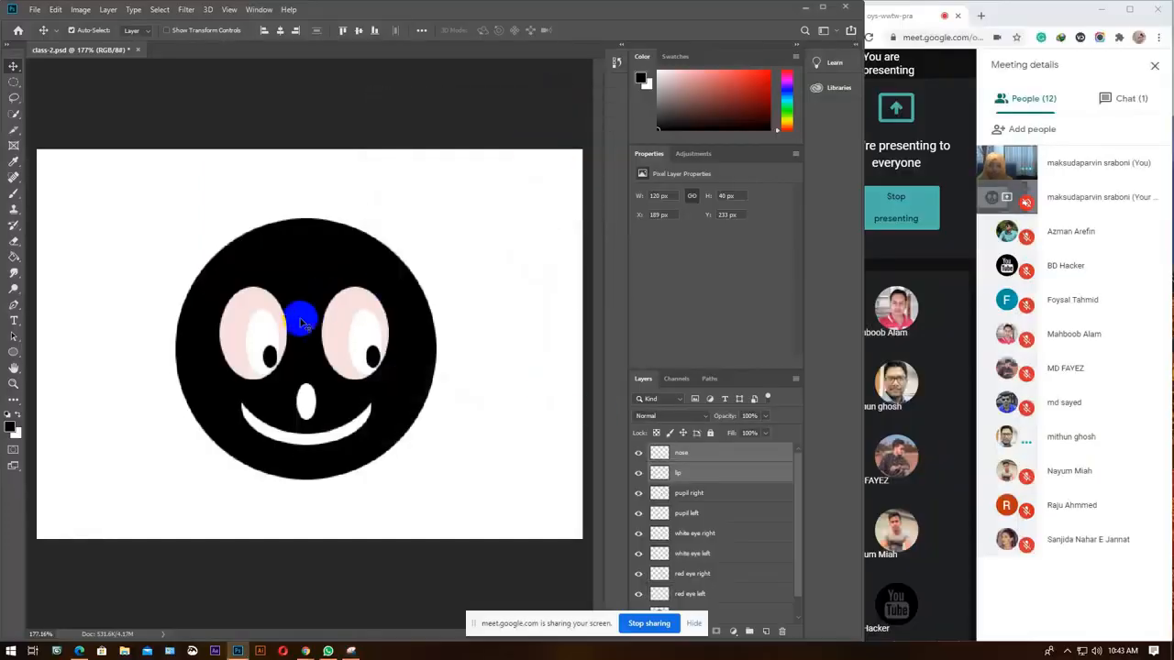
Examine the day 2 layer and mask topics in the graphic design course module PDF, and return to the face drawing.
{"action": "left_click", "coordinate": [707, 452]}
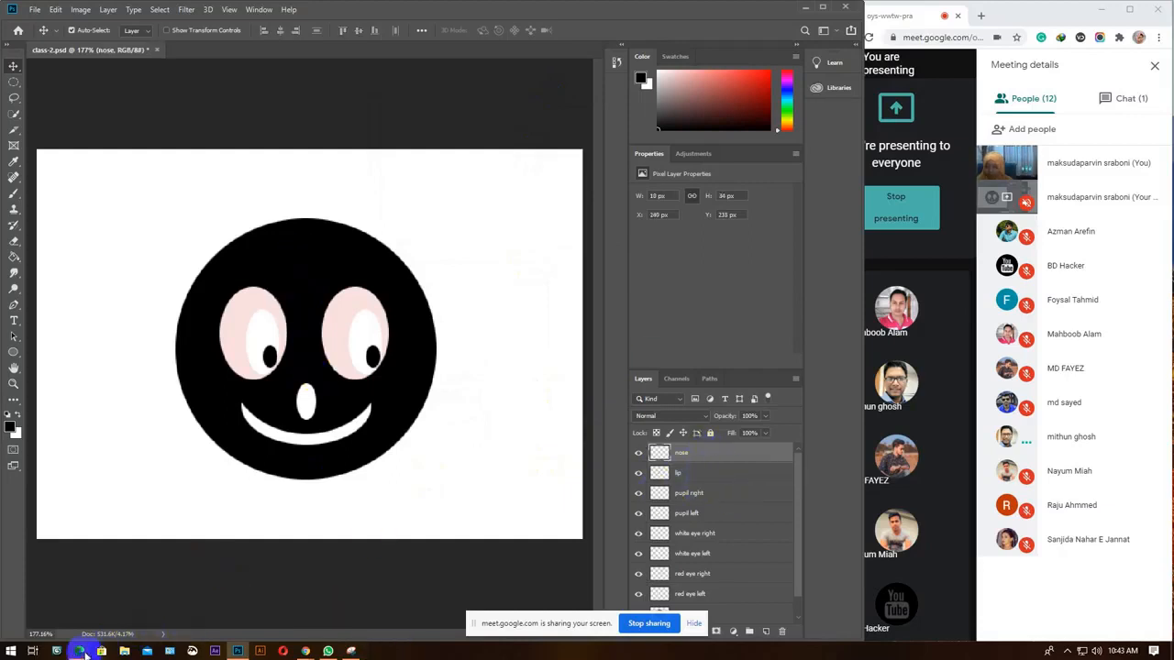
{"action": "left_click", "coordinate": [81, 652]}
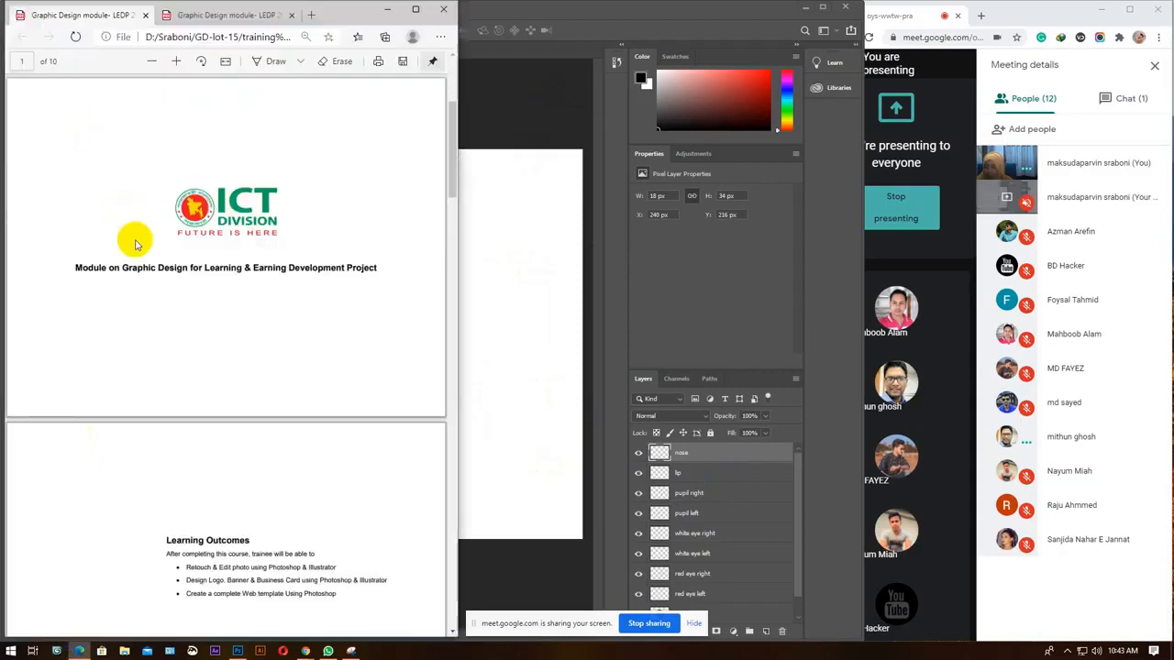
{"action": "scroll", "coordinate": [218, 305], "scroll_direction": "down", "scroll_amount": 8}
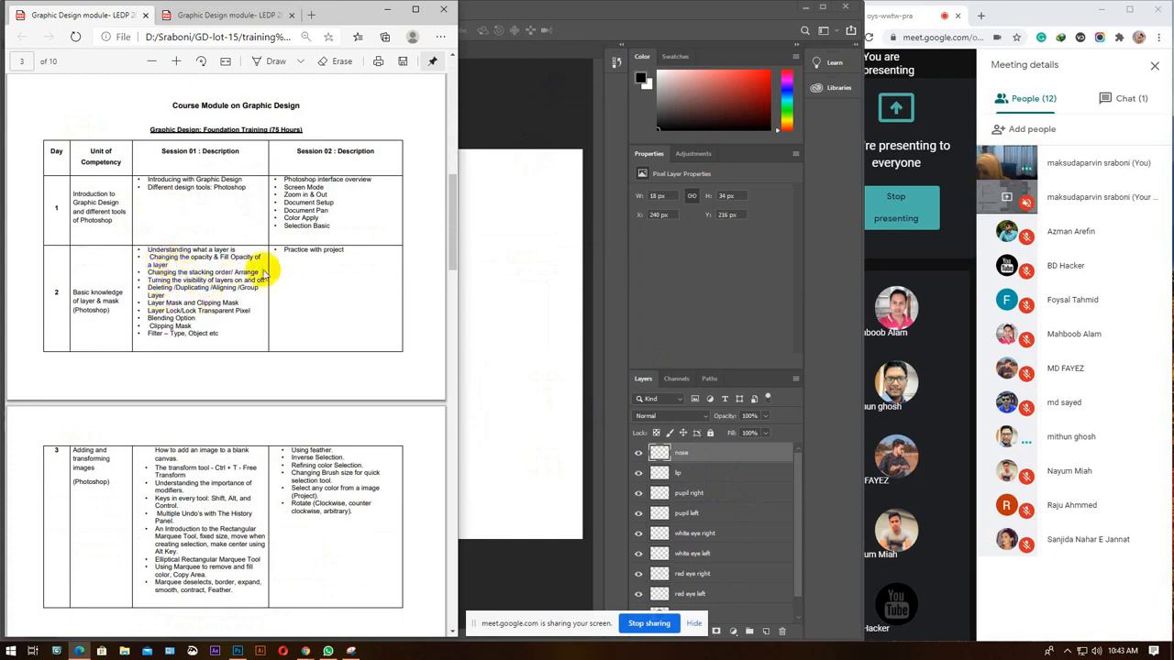
{"action": "left_click", "coordinate": [386, 8]}
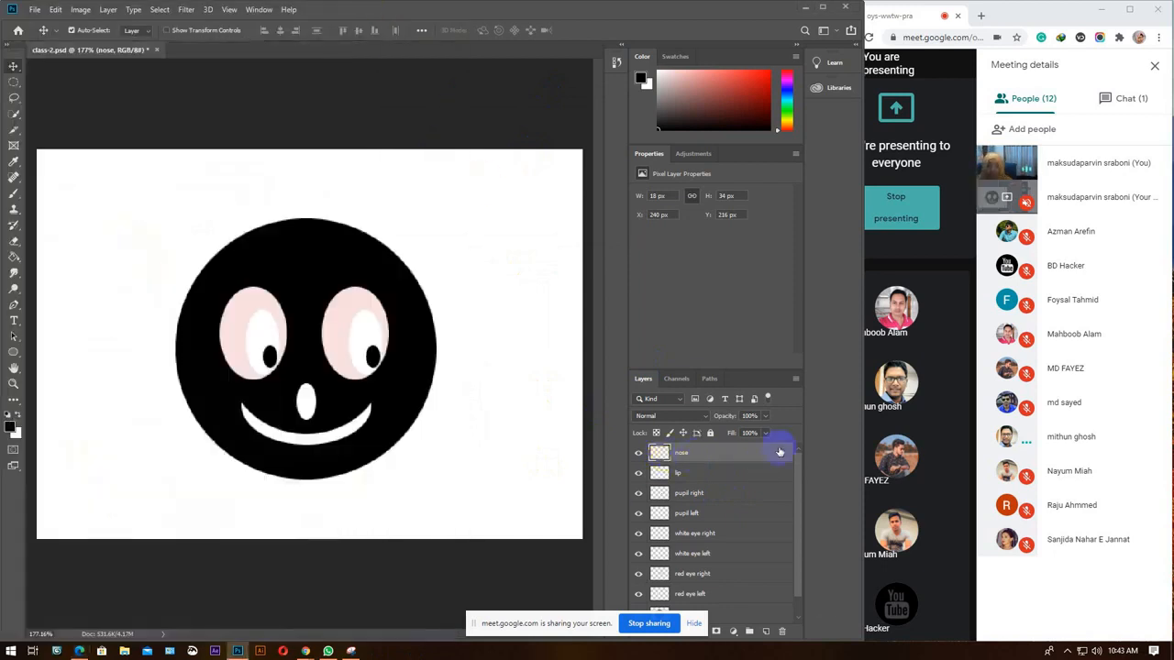
{"action": "left_click", "coordinate": [79, 651]}
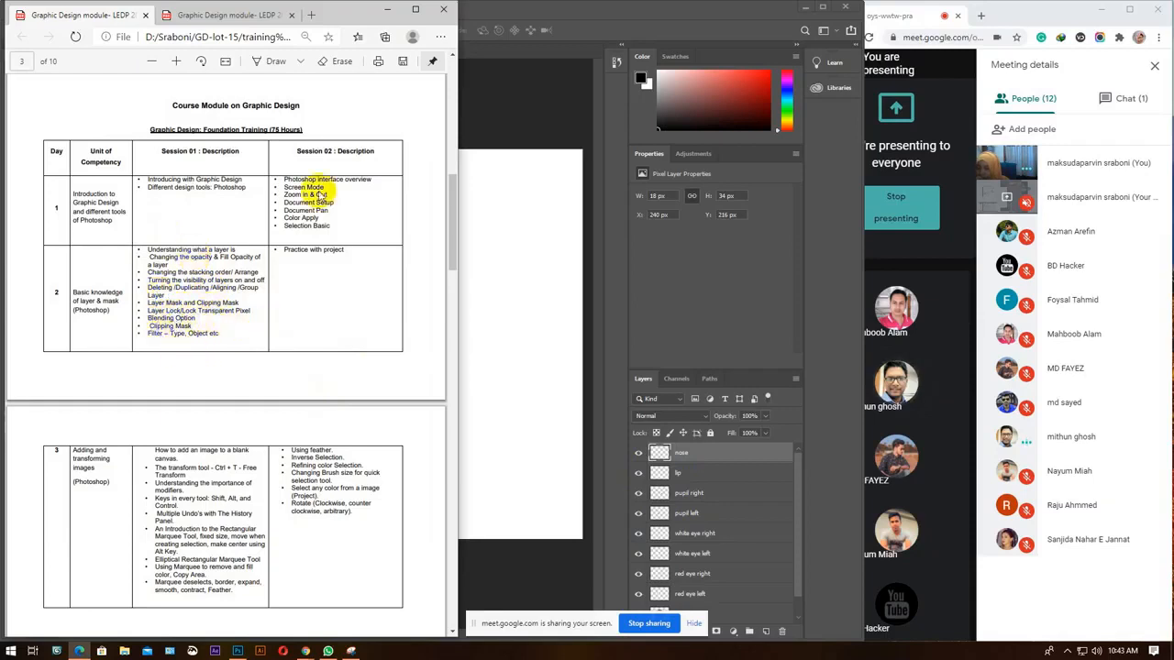
{"action": "left_click", "coordinate": [389, 9]}
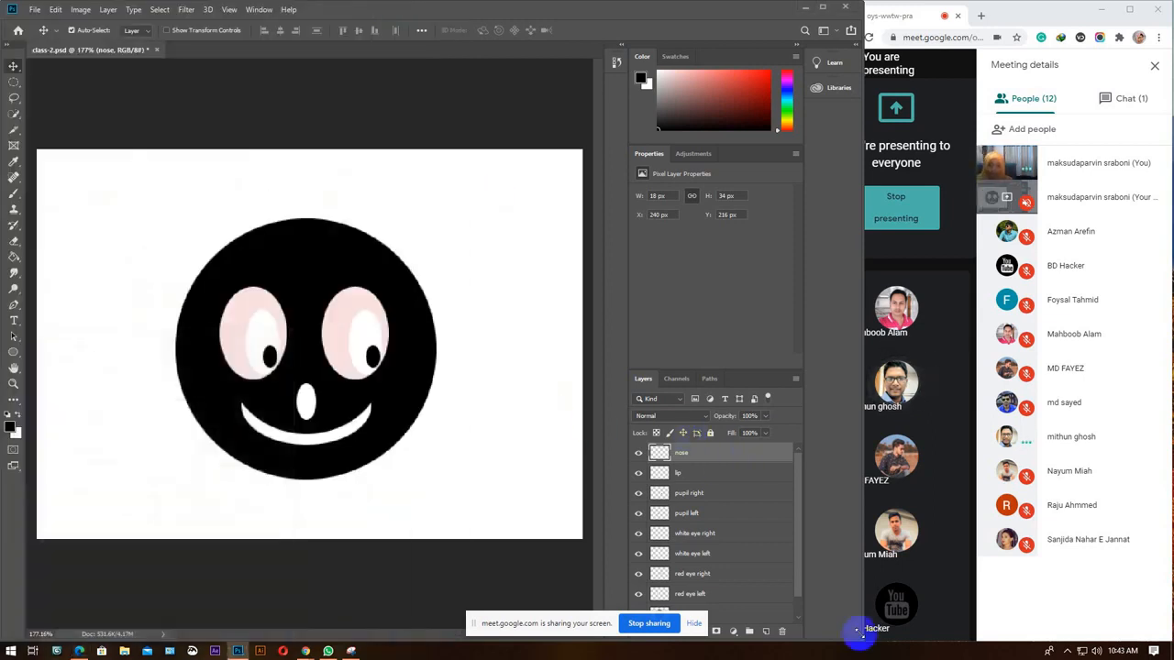
Check WhatsApp briefly and send the contact phone number to everyone in the Google Meet chat.
{"action": "mouse_move", "coordinate": [862, 639]}
{"action": "left_mouse_down"}
{"action": "mouse_move", "coordinate": [860, 607]}
{"action": "mouse_move", "coordinate": [881, 642]}
{"action": "left_mouse_up"}
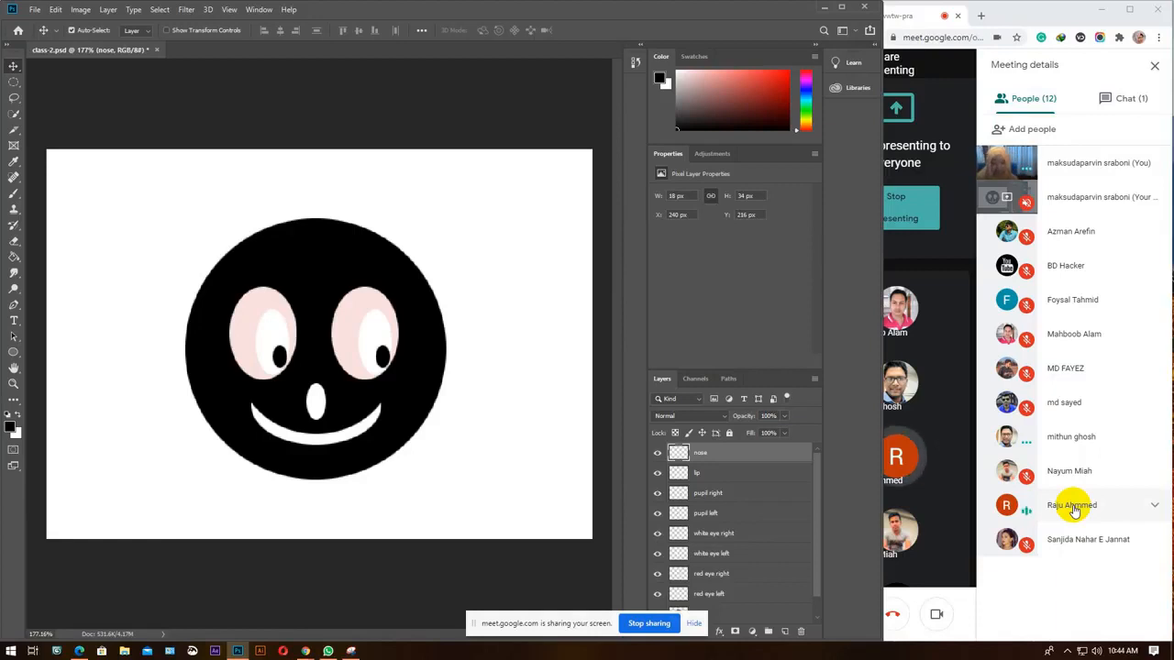
{"action": "left_click", "coordinate": [328, 651]}
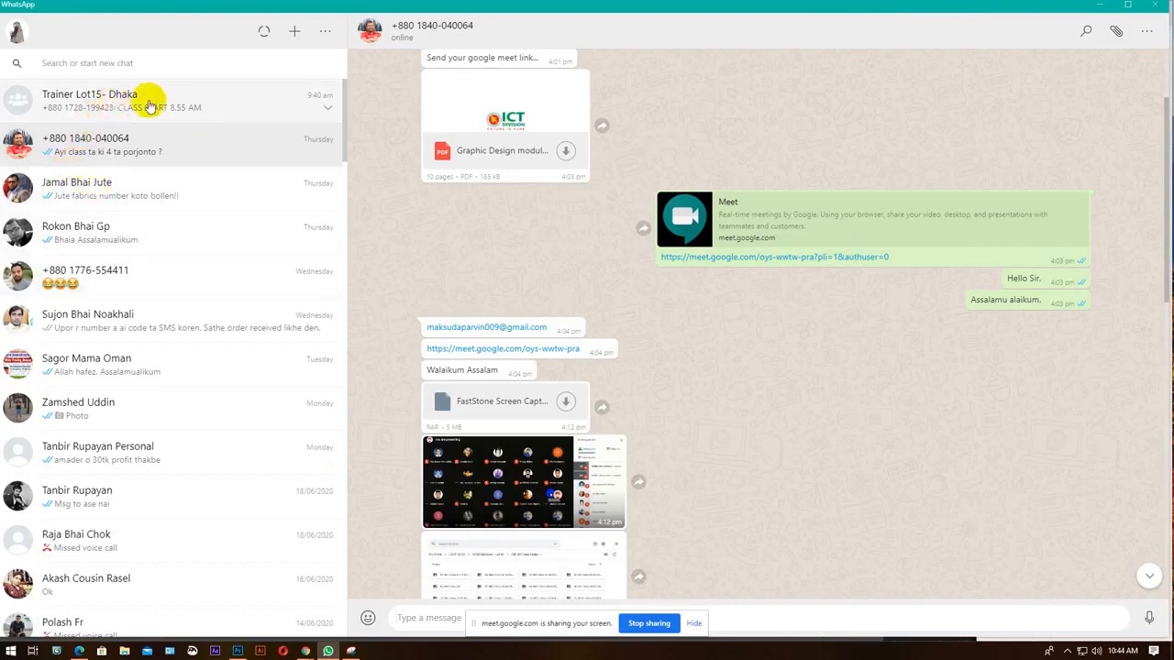
{"action": "left_click", "coordinate": [1103, 7]}
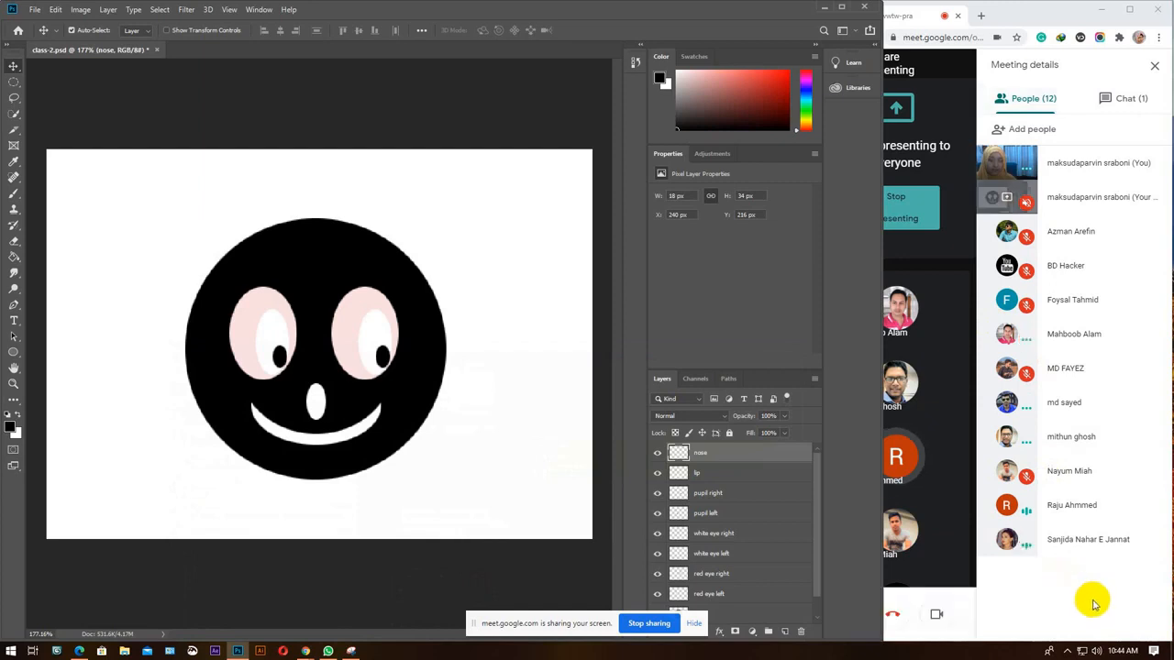
{"action": "left_click", "coordinate": [1129, 98]}
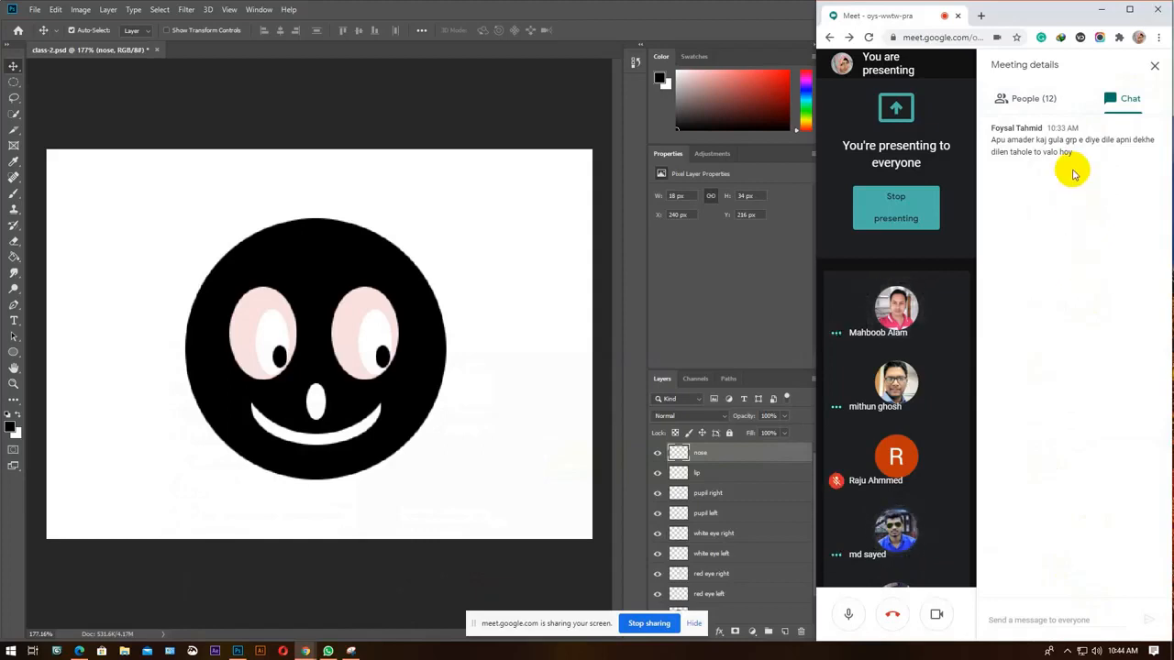
{"action": "left_click", "coordinate": [1044, 622]}
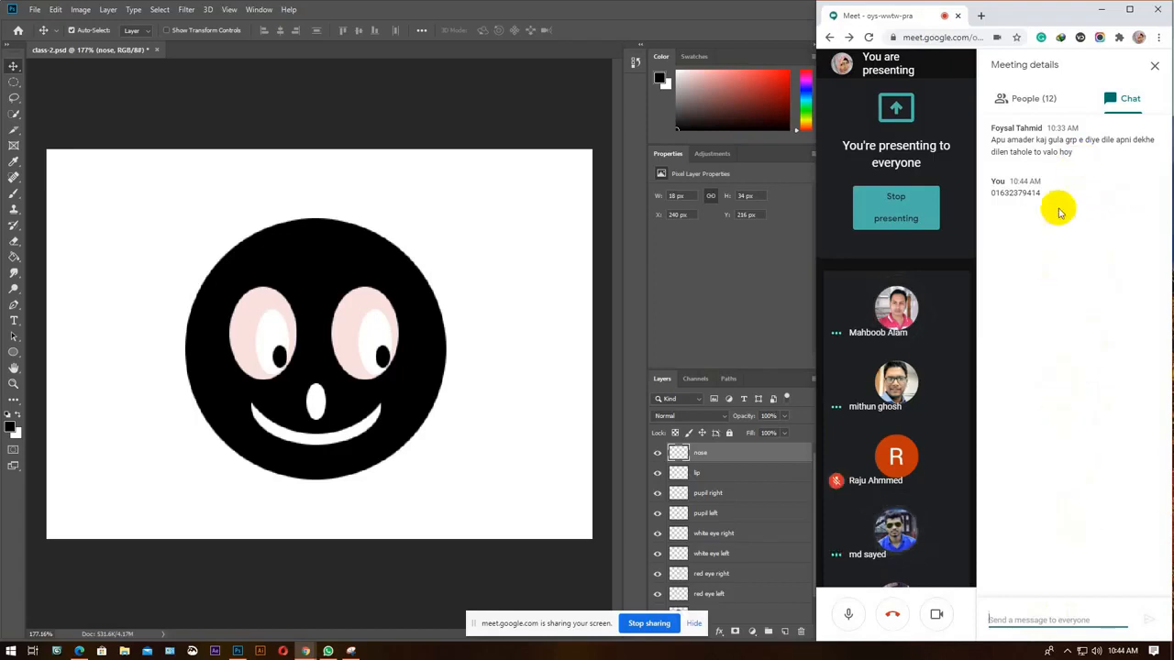
Maximize the Google Meet window and close the meeting details.
{"action": "left_click", "coordinate": [1131, 11]}
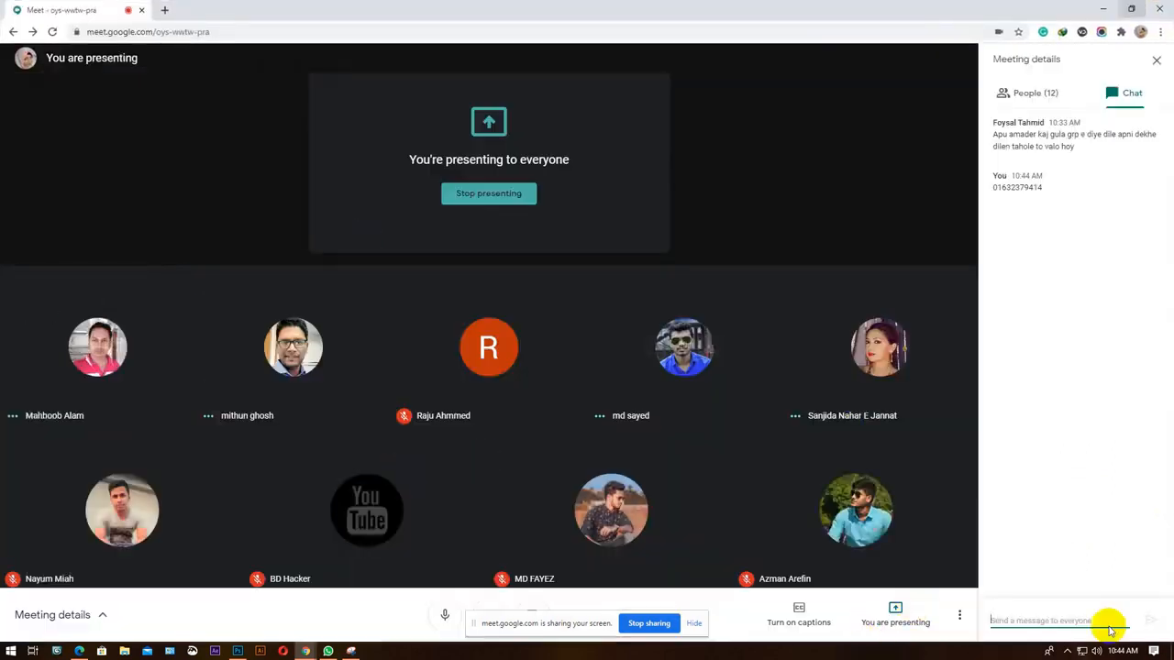
{"action": "left_click", "coordinate": [1156, 61]}
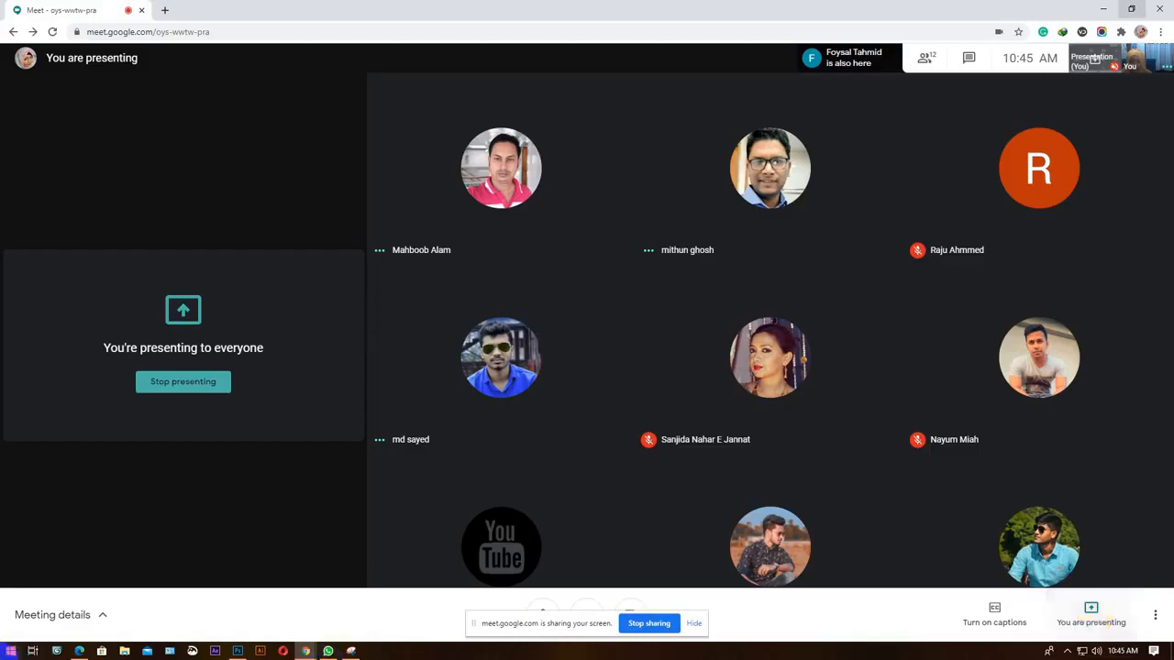
Hide the screen-sharing notice and mute the microphone in the meeting.
{"action": "left_click", "coordinate": [9, 653]}
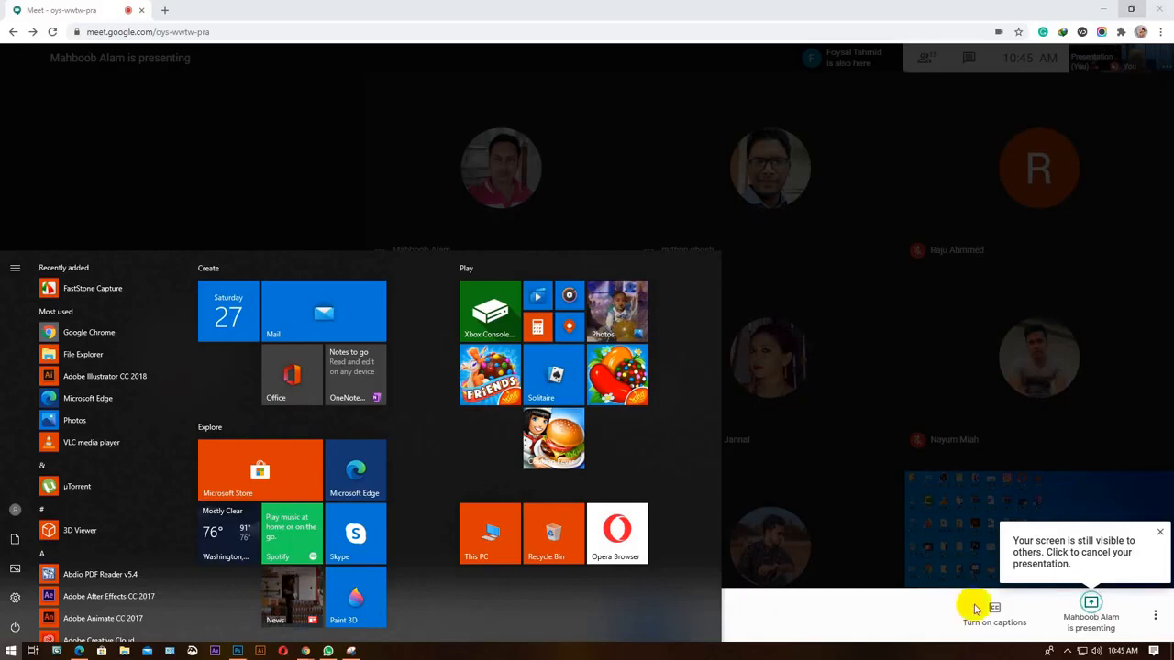
{"action": "left_click", "coordinate": [799, 618]}
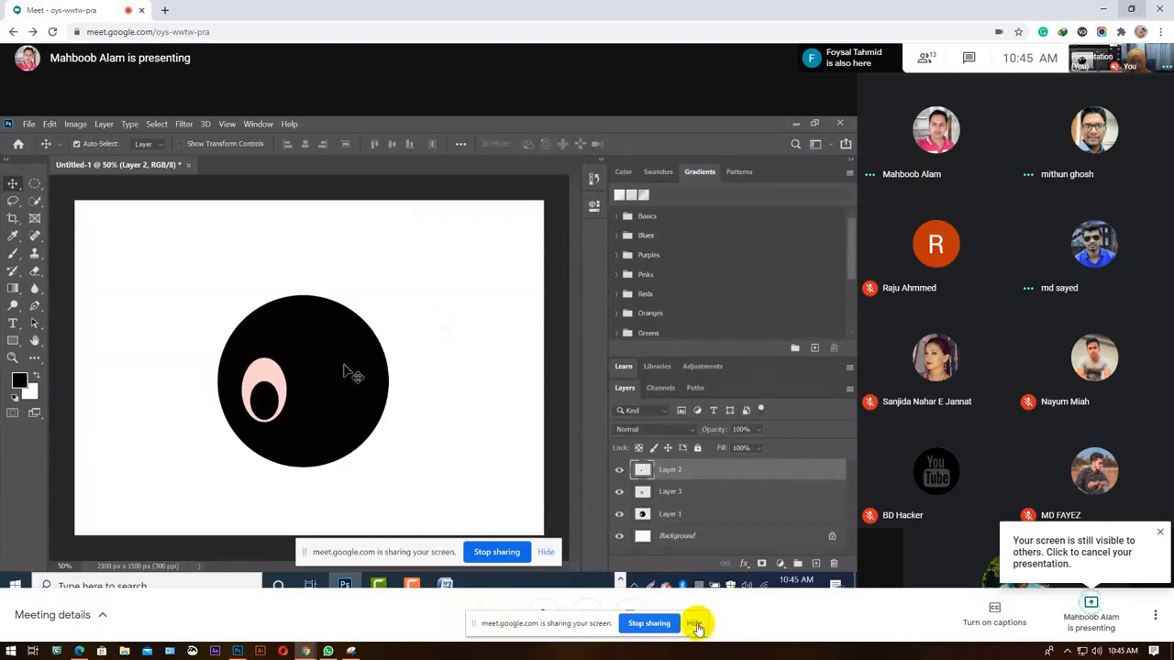
{"action": "left_click", "coordinate": [695, 625]}
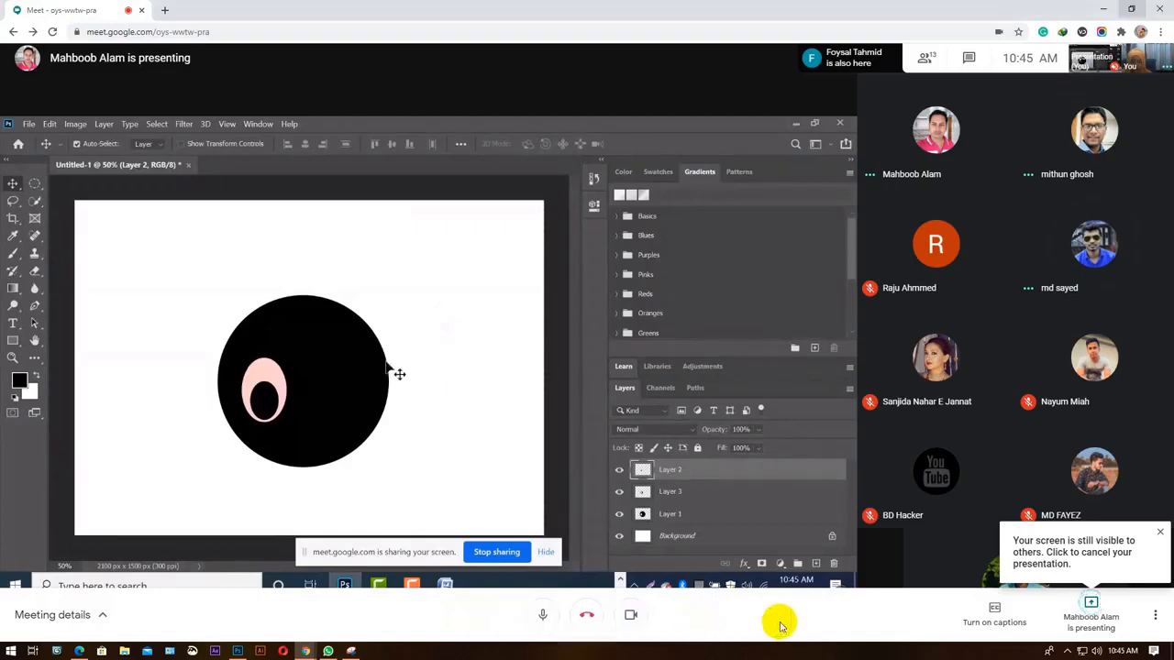
{"action": "left_click", "coordinate": [541, 616]}
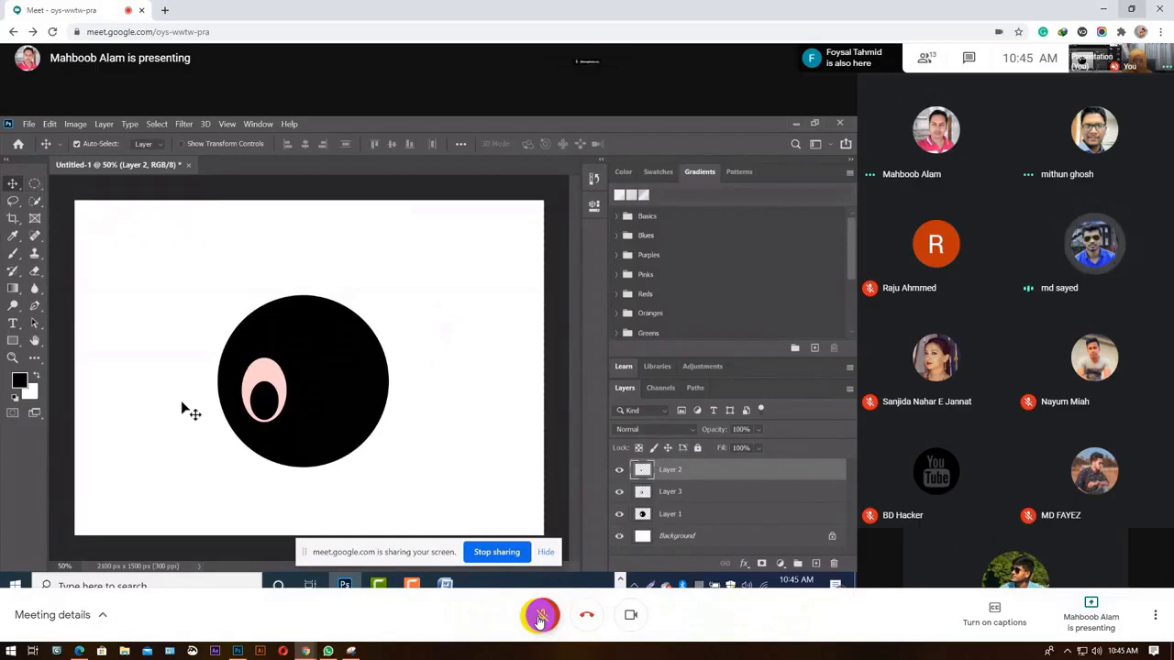
Unmute the microphone, capture a selected-area screenshot of the meeting with the student's shared Photoshop drawing, and return to the meeting.
{"action": "left_click", "coordinate": [541, 617]}
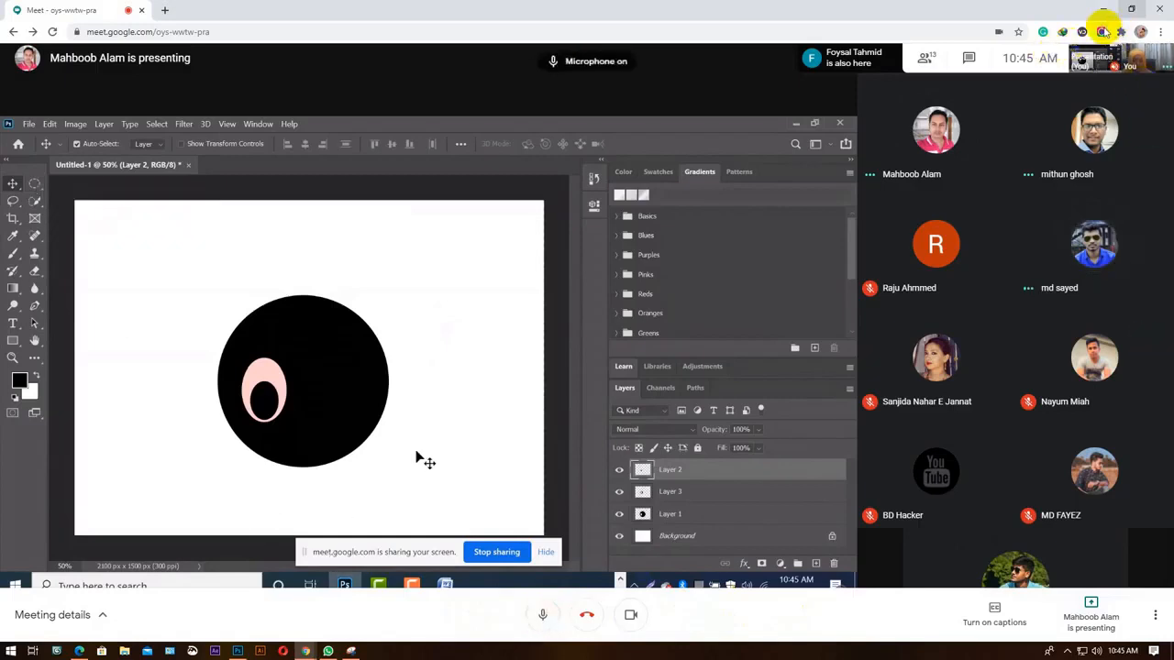
{"action": "left_click", "coordinate": [1101, 31]}
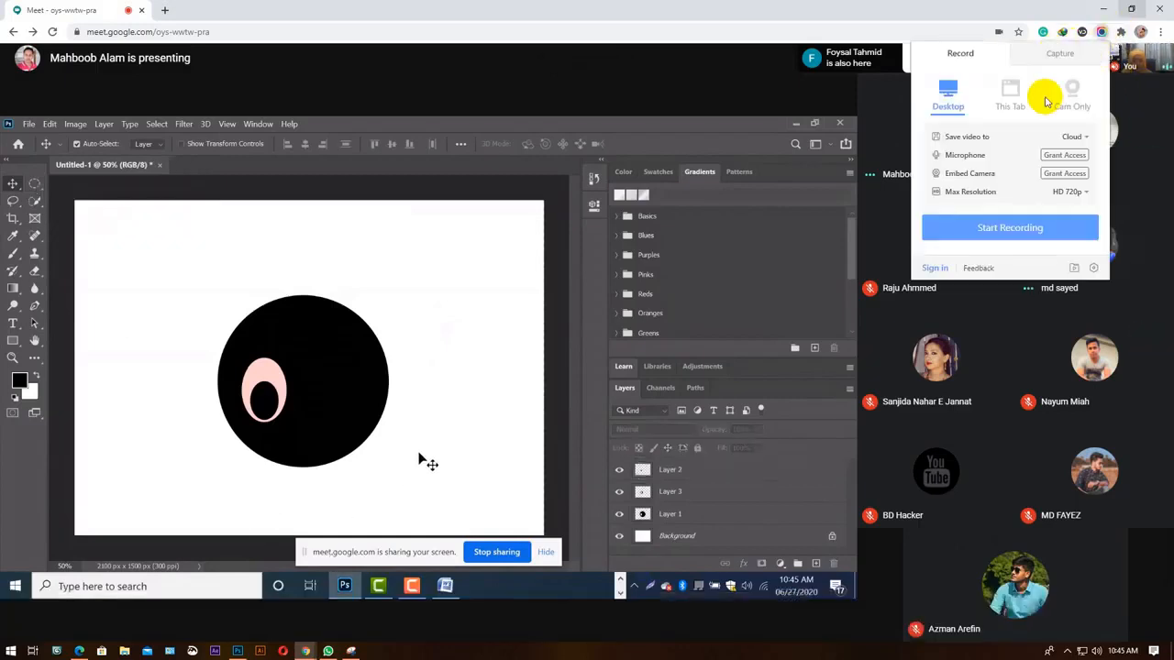
{"action": "left_click", "coordinate": [1056, 53]}
{"action": "left_click", "coordinate": [1069, 93]}
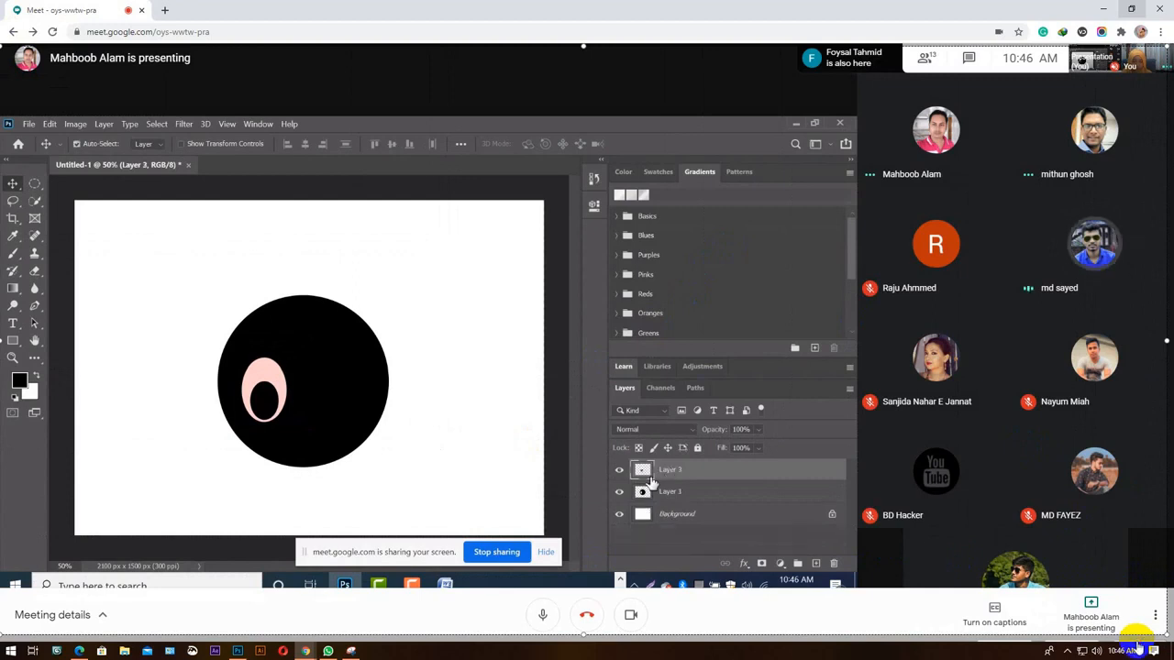
{"action": "left_click", "coordinate": [1137, 646]}
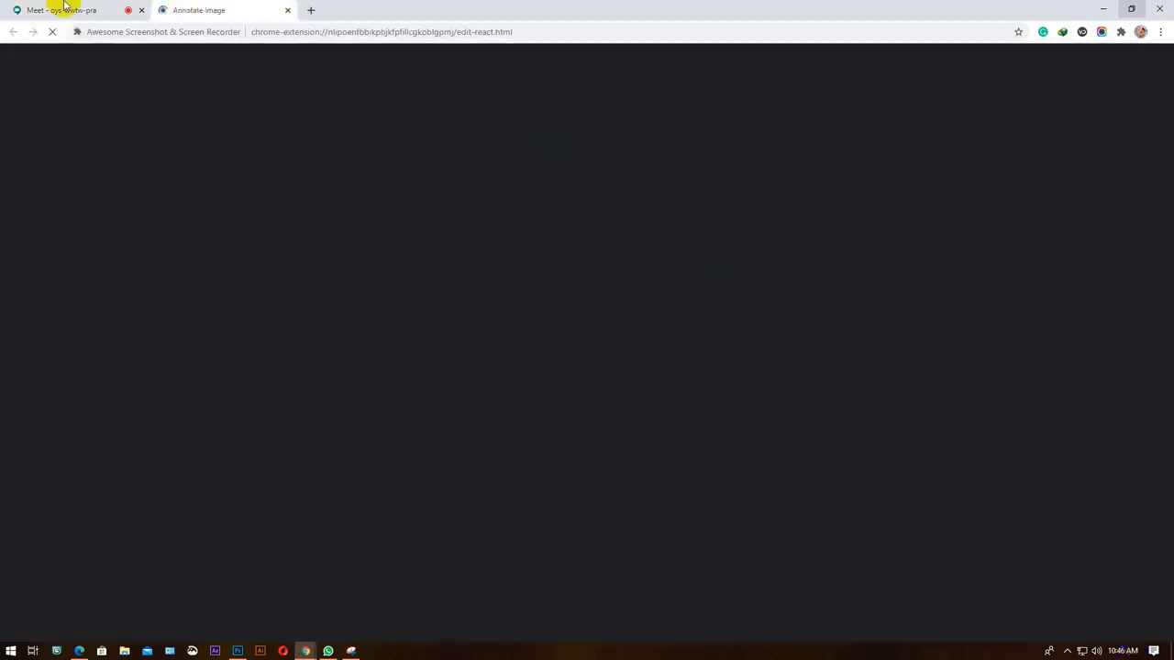
{"action": "left_click", "coordinate": [45, 9]}
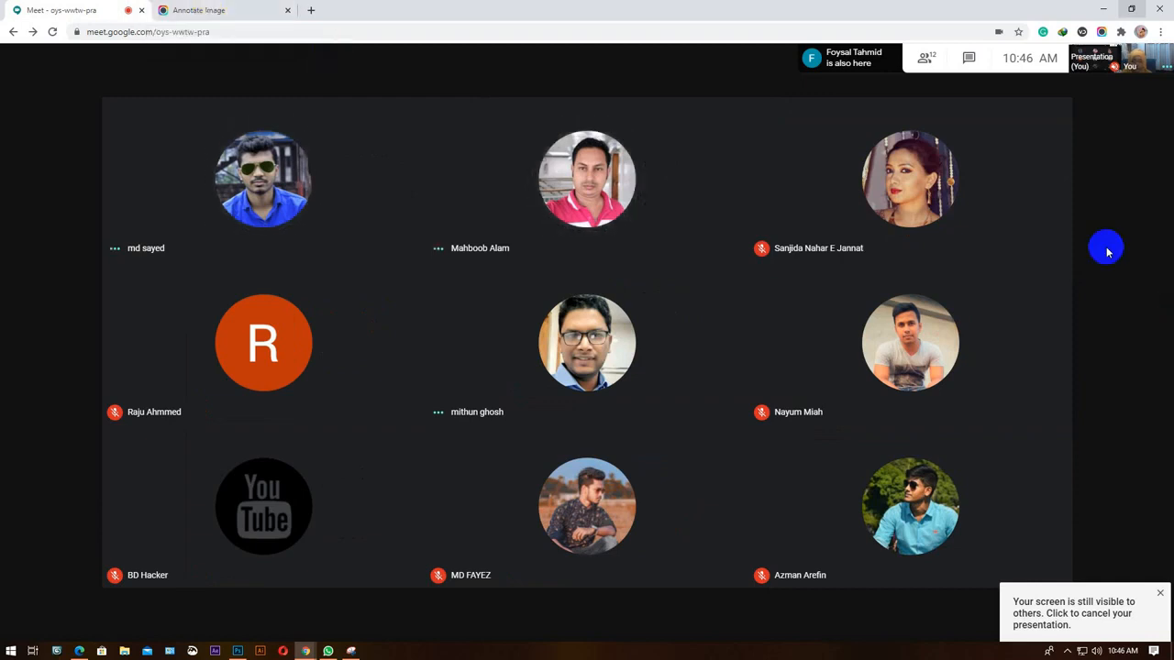
Show the list of people in the meeting and resume presenting the screen to everyone.
{"action": "left_click", "coordinate": [928, 57]}
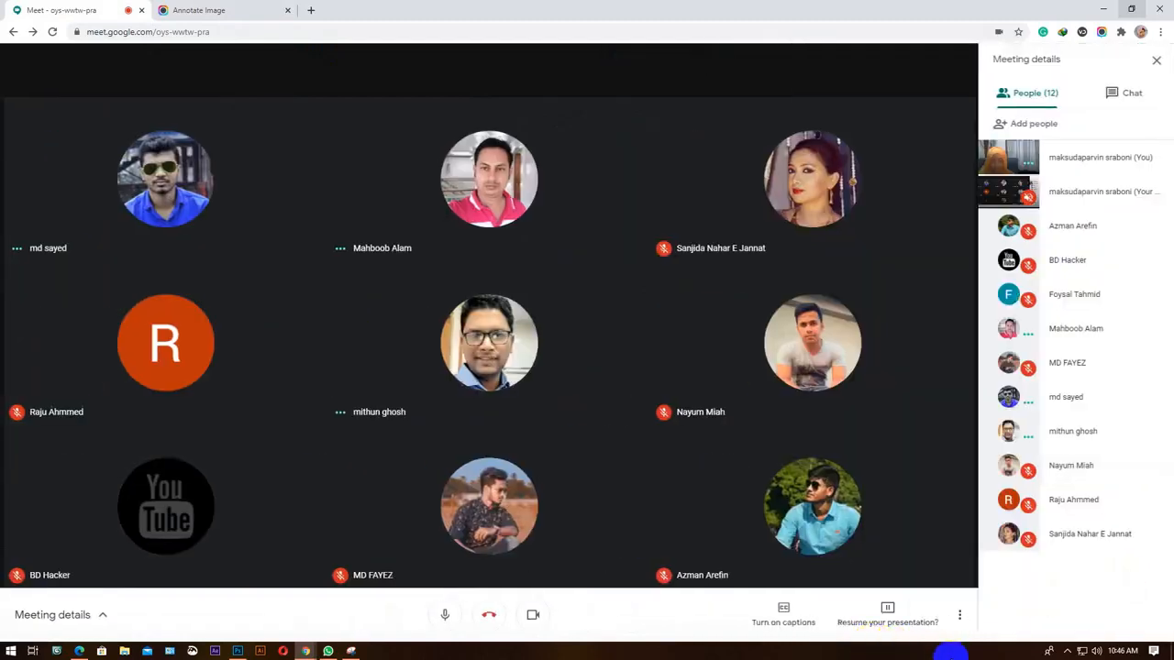
{"action": "left_click", "coordinate": [888, 616]}
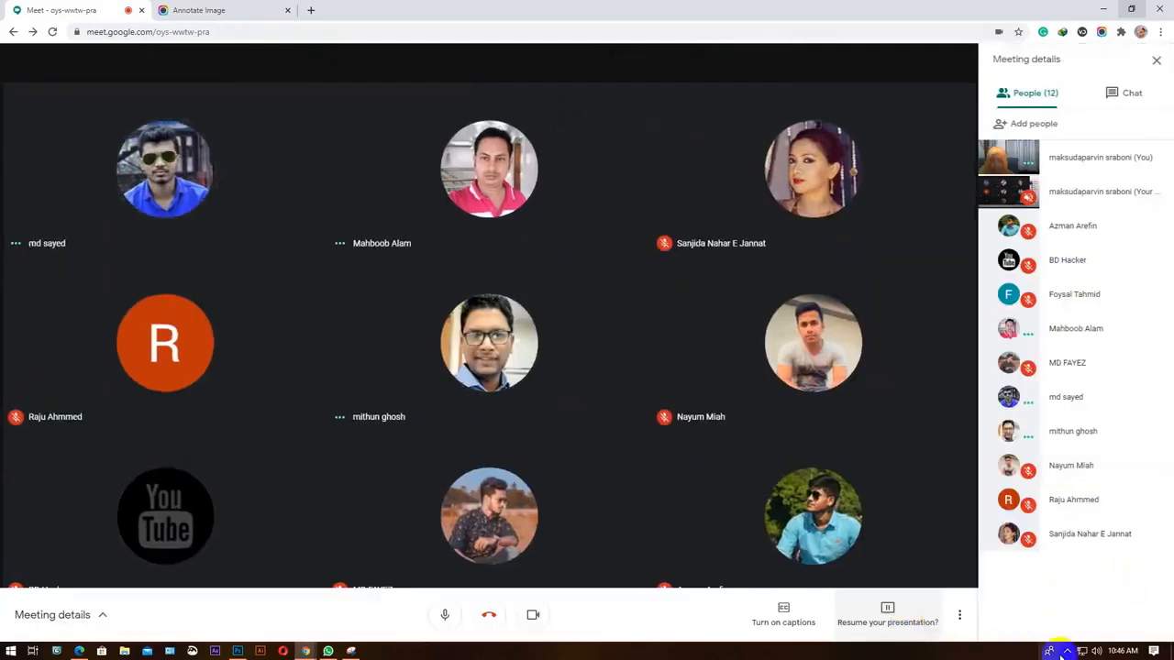
{"action": "left_click", "coordinate": [881, 621]}
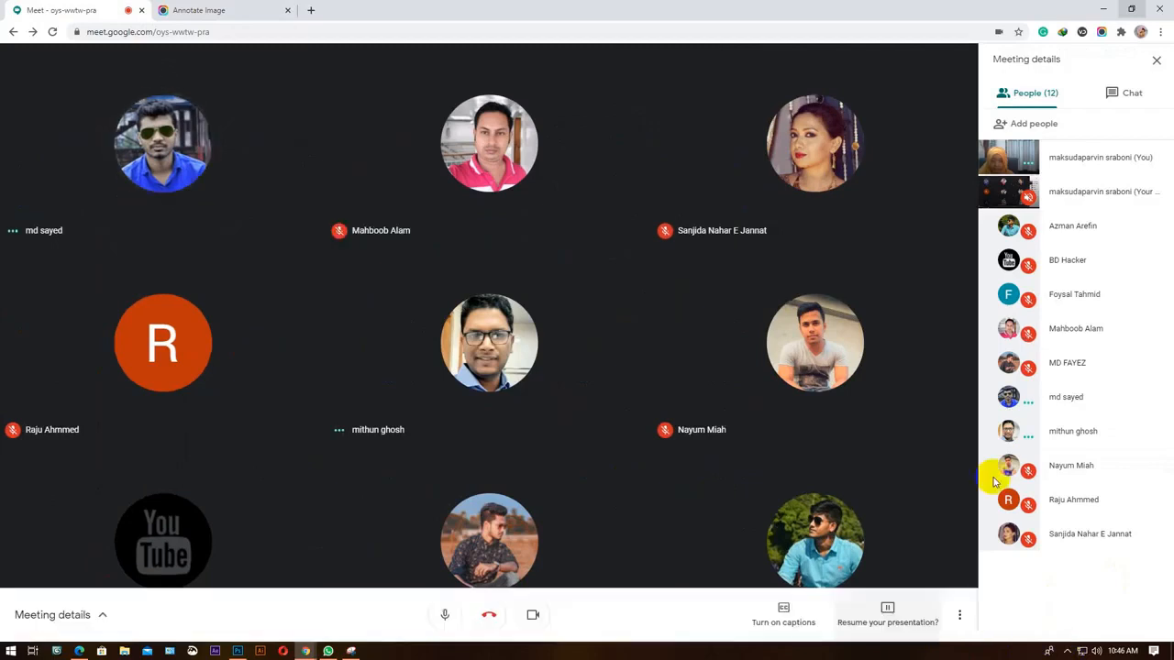
{"action": "left_click", "coordinate": [887, 619]}
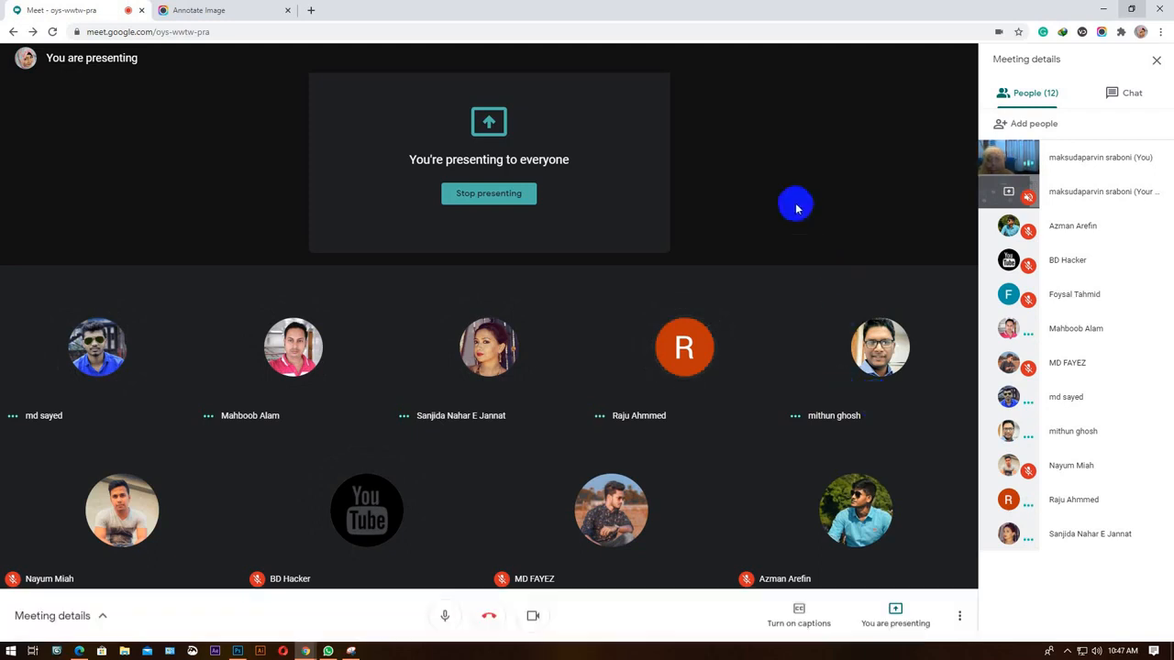
{"action": "mouse_move", "coordinate": [768, 343]}
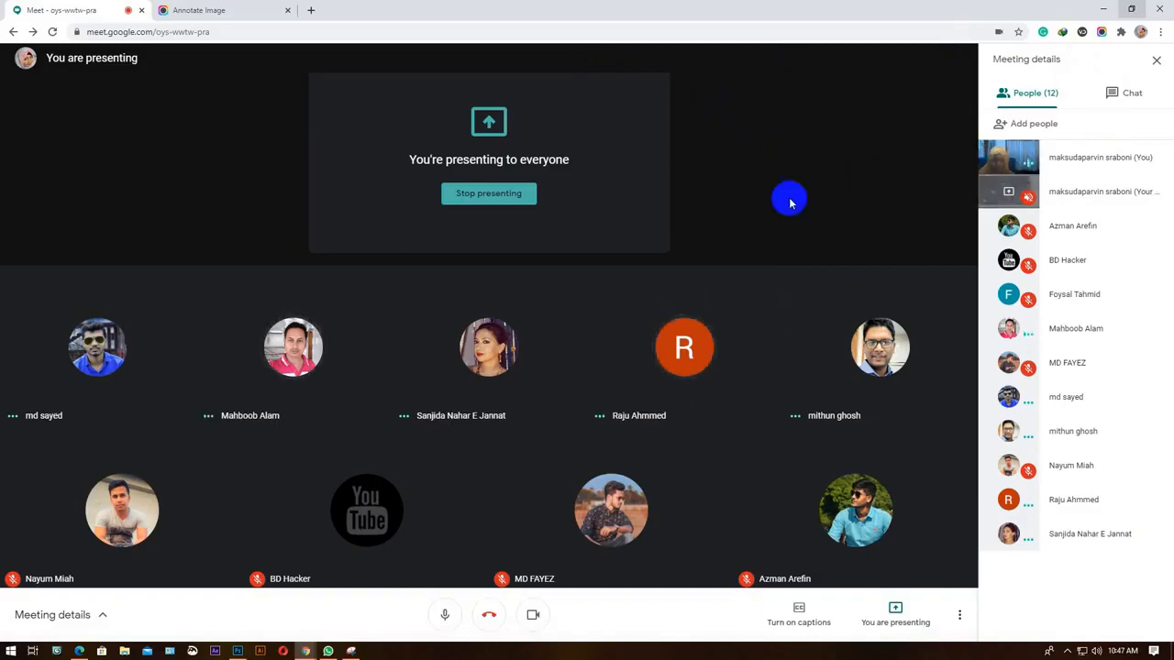
{"action": "mouse_move", "coordinate": [579, 505]}
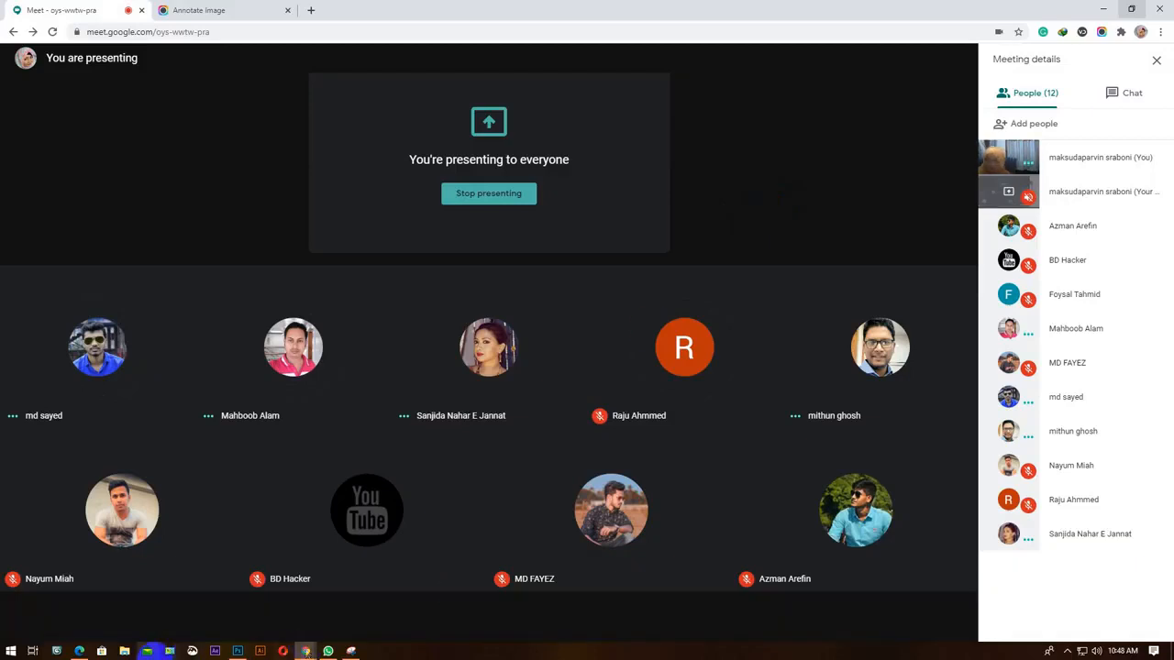
{"action": "mouse_move", "coordinate": [87, 647]}
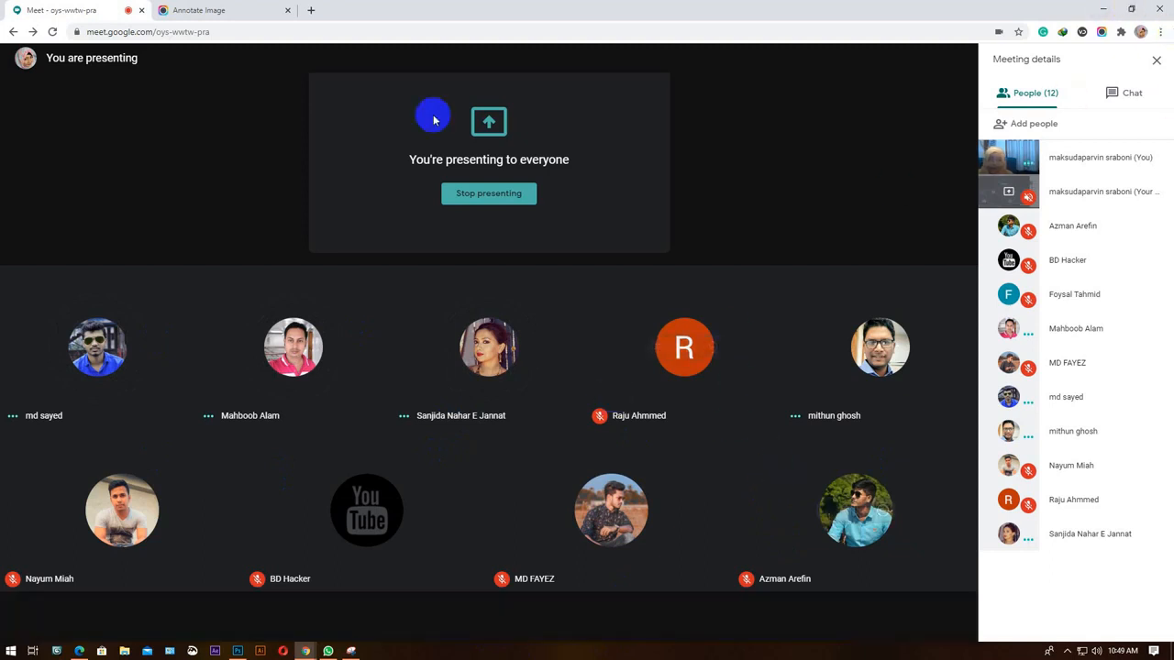
Save the captured screenshot as PNG image 4 in the "02. GD- class 02" folder and close the annotation page.
{"action": "left_click", "coordinate": [220, 11]}
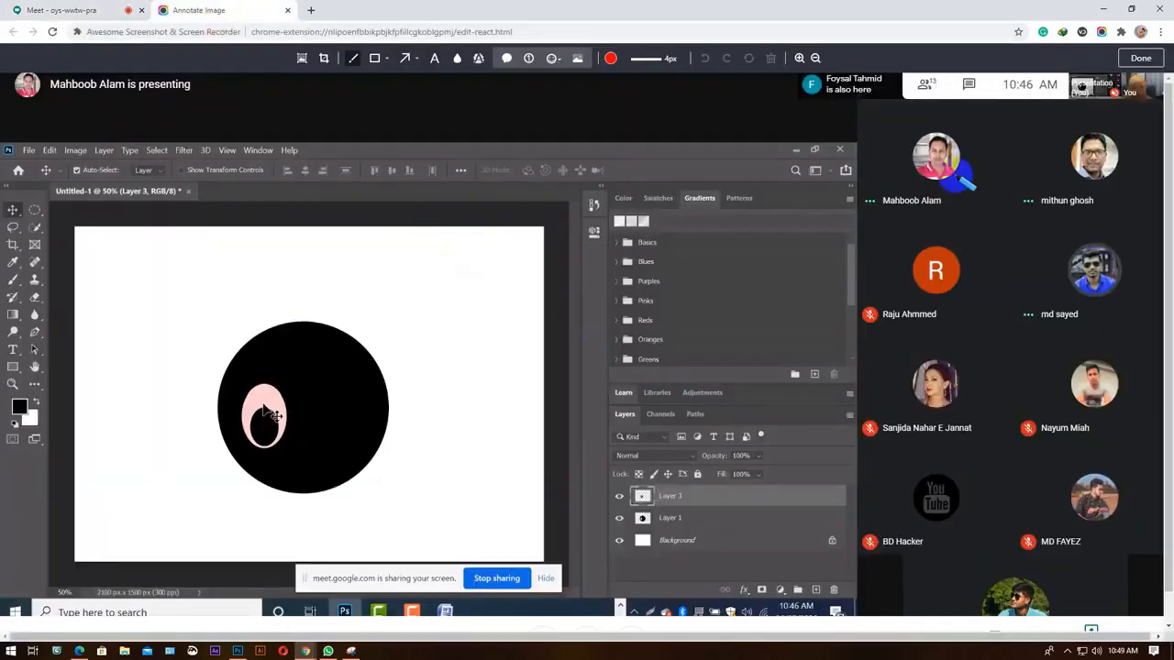
{"action": "left_click", "coordinate": [1139, 58]}
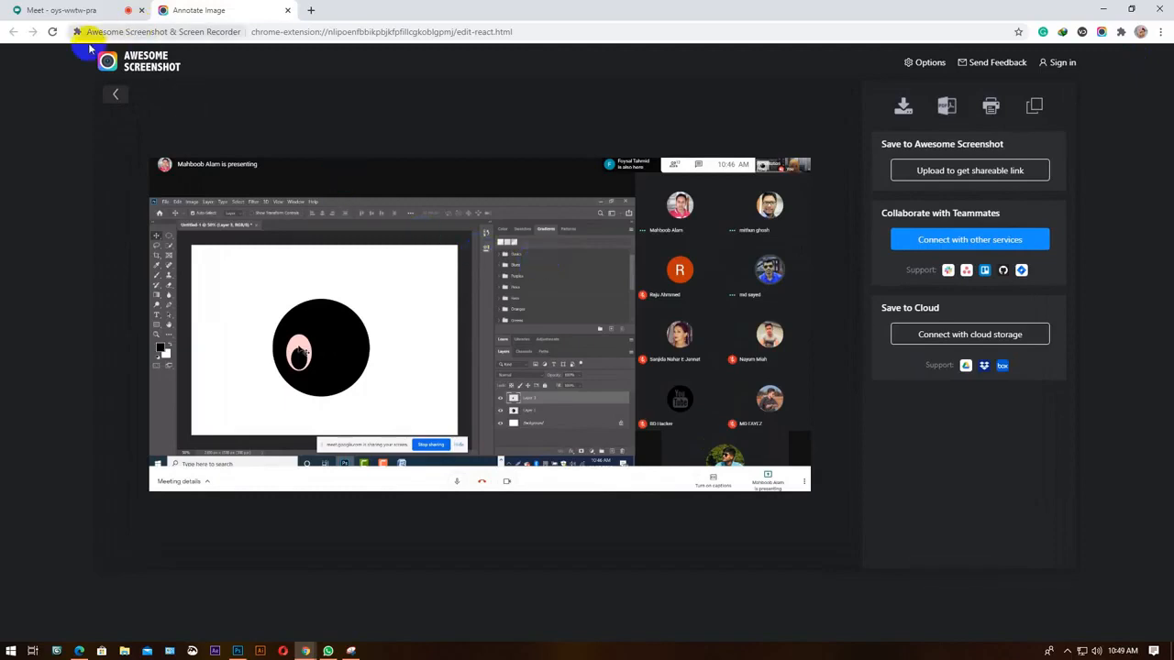
{"action": "right_click", "coordinate": [391, 228]}
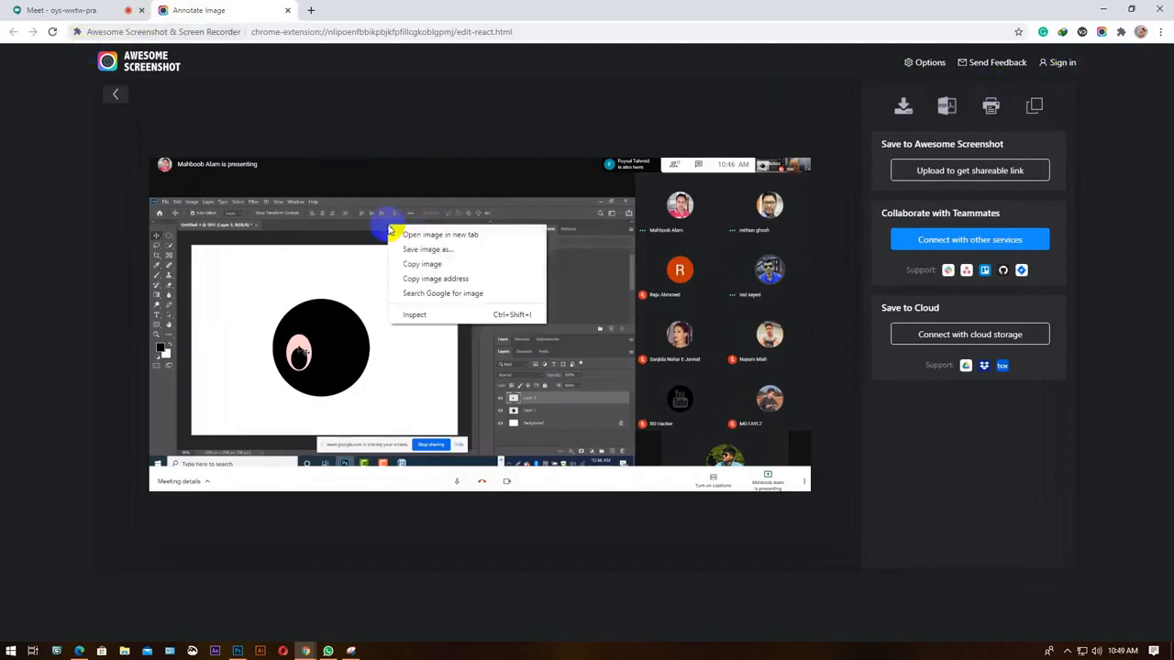
{"action": "left_click", "coordinate": [444, 252]}
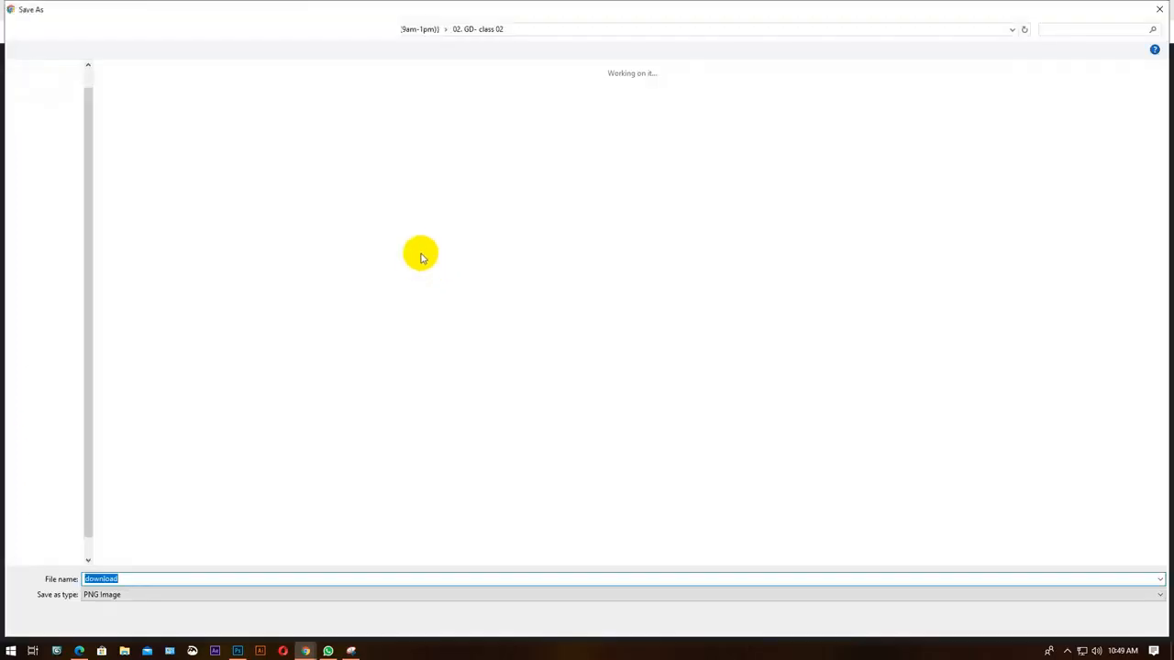
{"action": "type", "text": "4"}
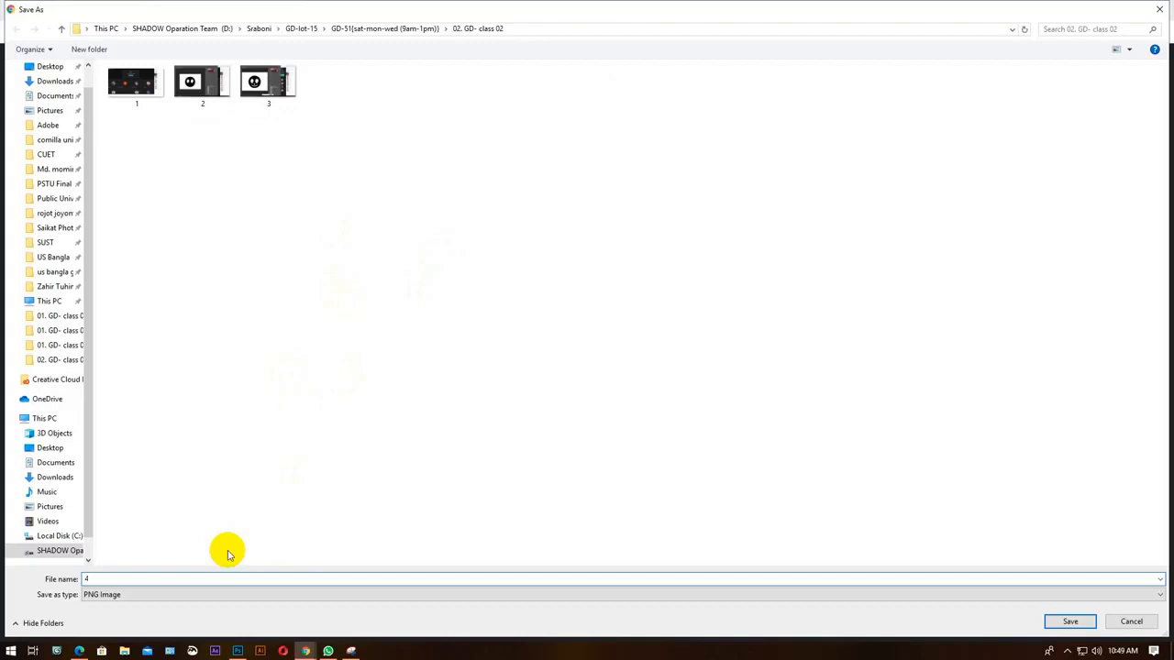
{"action": "key", "text": "Return"}
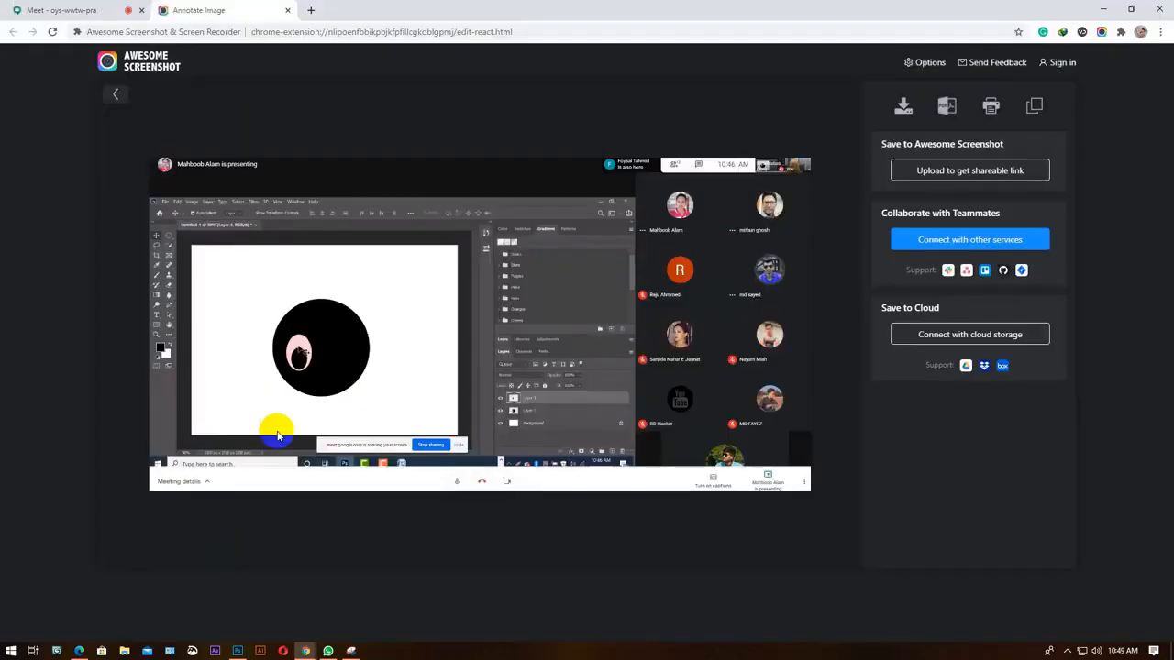
{"action": "left_click", "coordinate": [286, 11]}
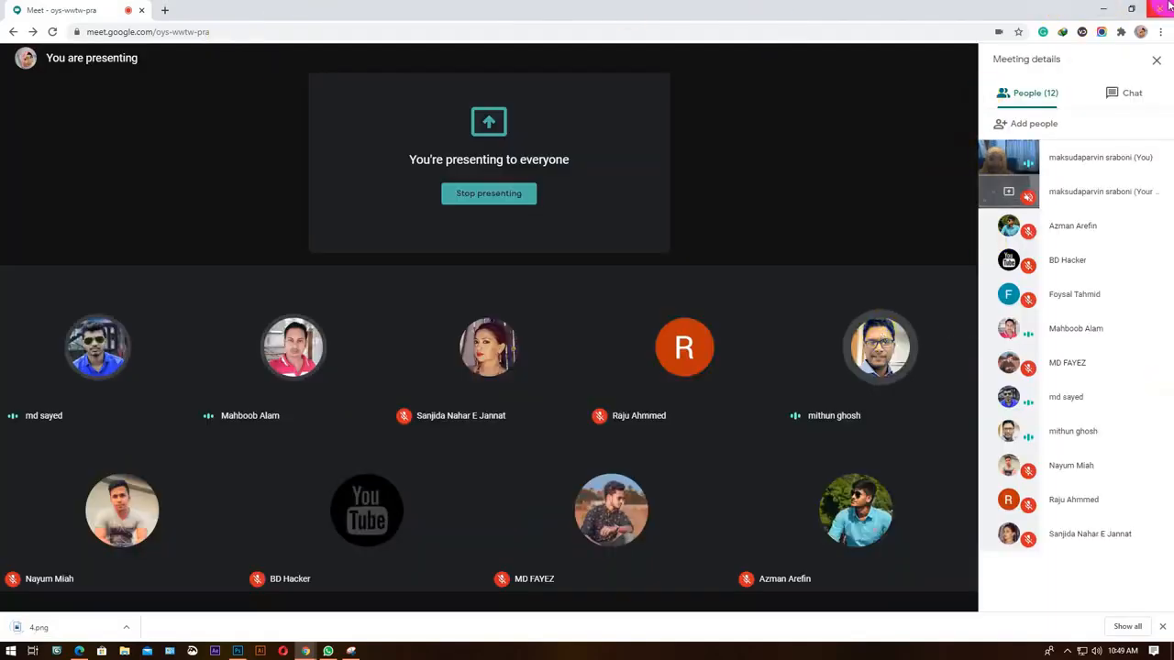
Shrink the Google Meet window to a narrow column beside the Photoshop face drawing and show its list of people.
{"action": "left_click", "coordinate": [1132, 9]}
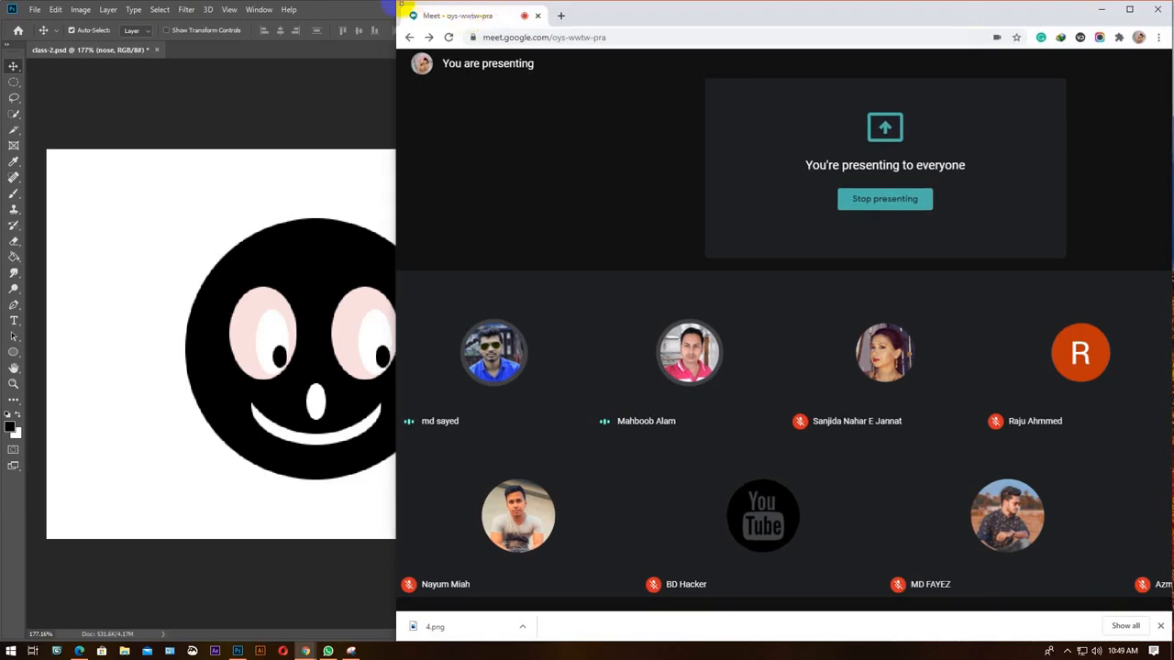
{"action": "left_click_drag", "start_coordinate": [401, 5], "coordinate": [830, 5]}
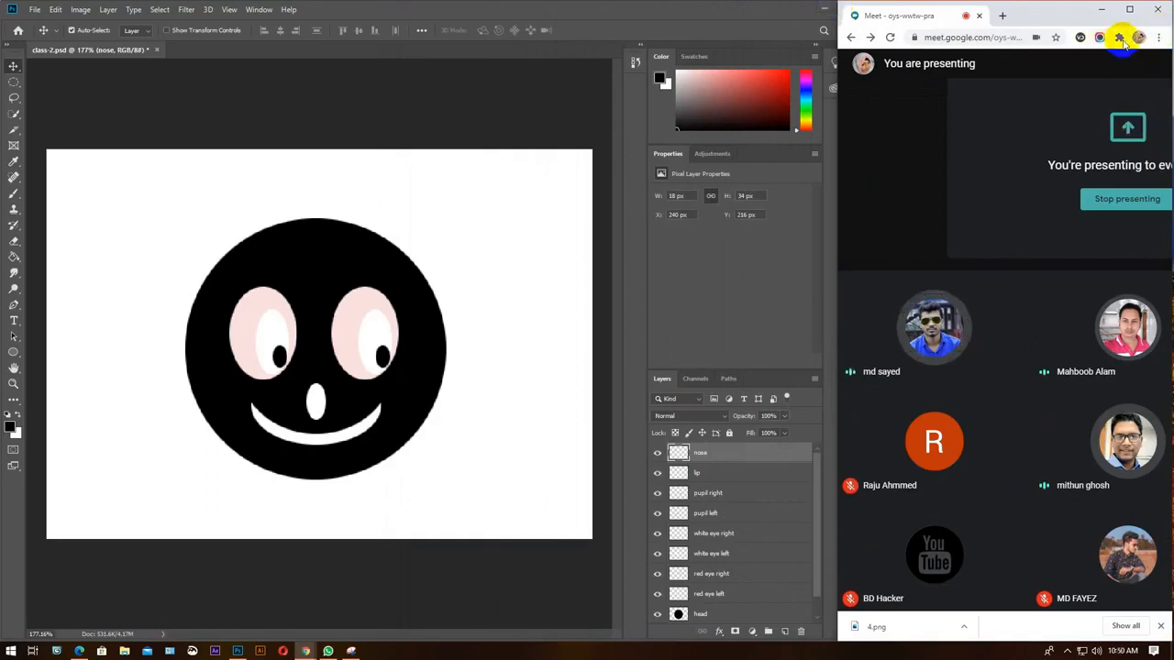
{"action": "left_click", "coordinate": [1071, 102]}
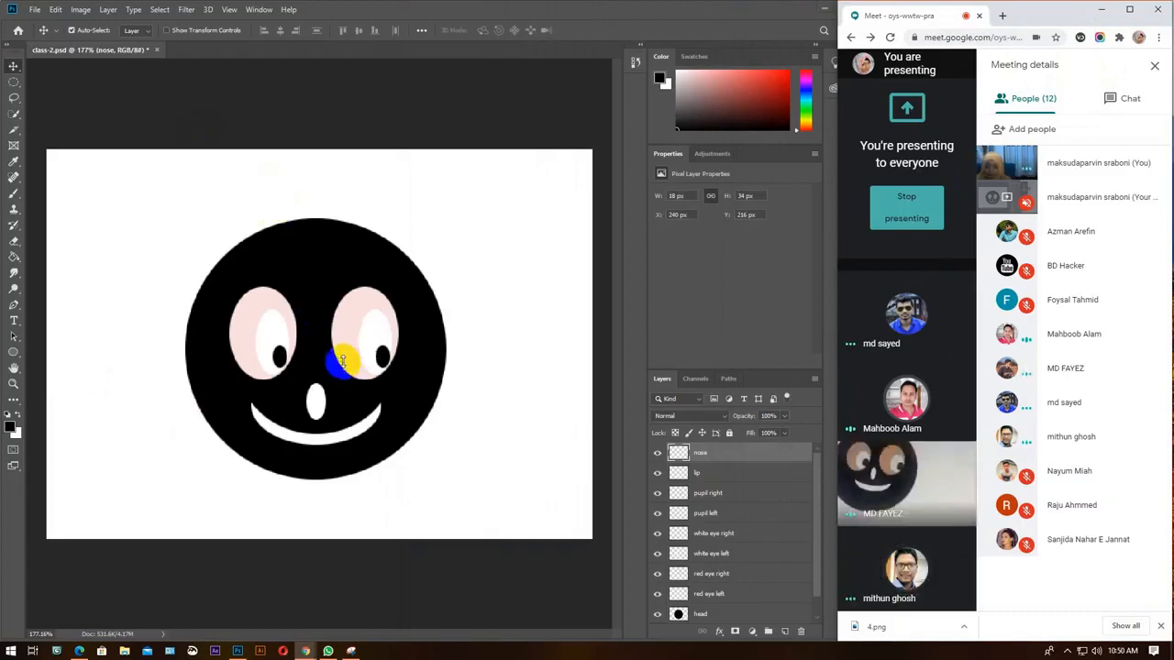
{"action": "mouse_move", "coordinate": [916, 498]}
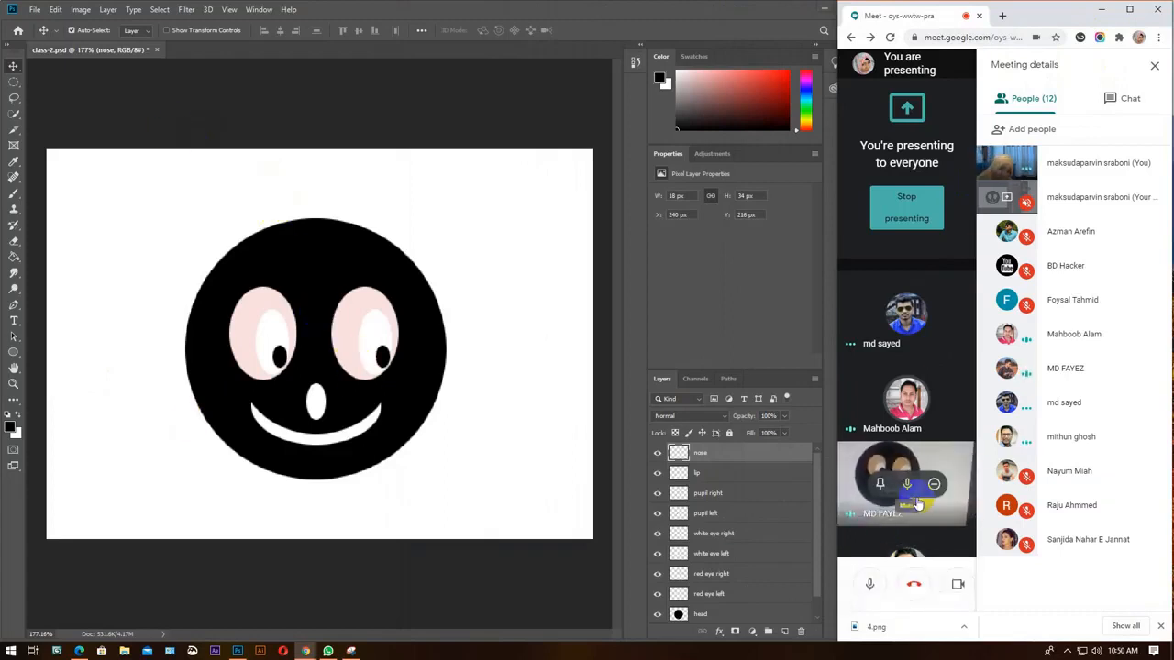
Maximize the Google Meet window, capture a selected-area screenshot including the student's face drawing on camera, and return to the meeting.
{"action": "left_click", "coordinate": [1129, 9]}
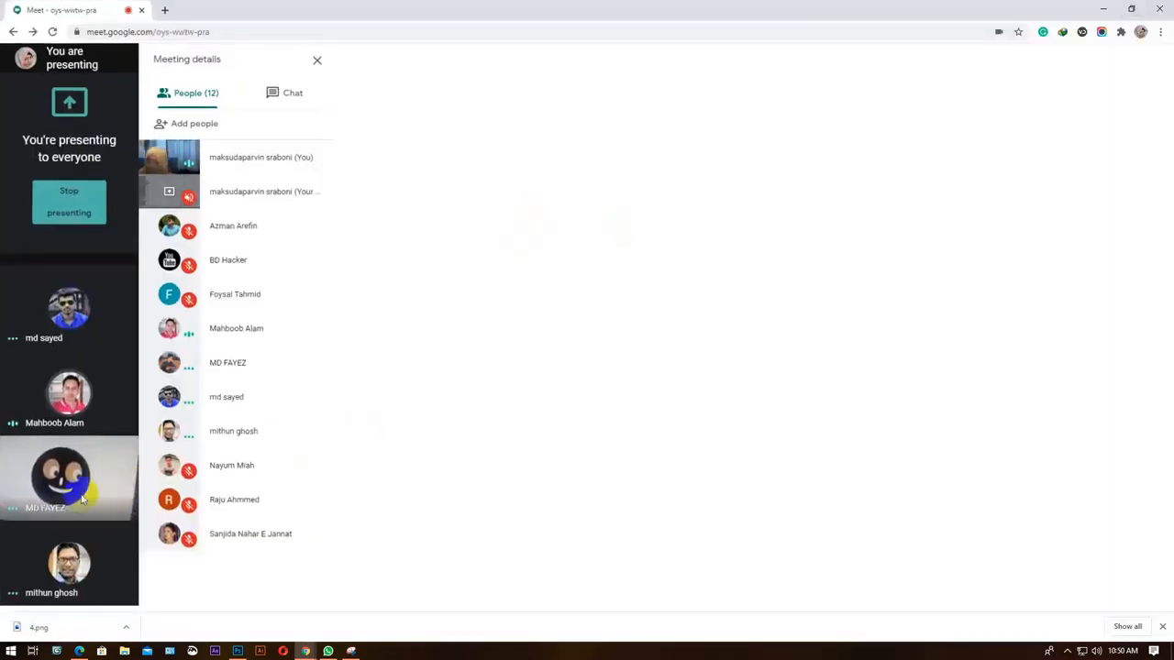
{"action": "left_click", "coordinate": [113, 491]}
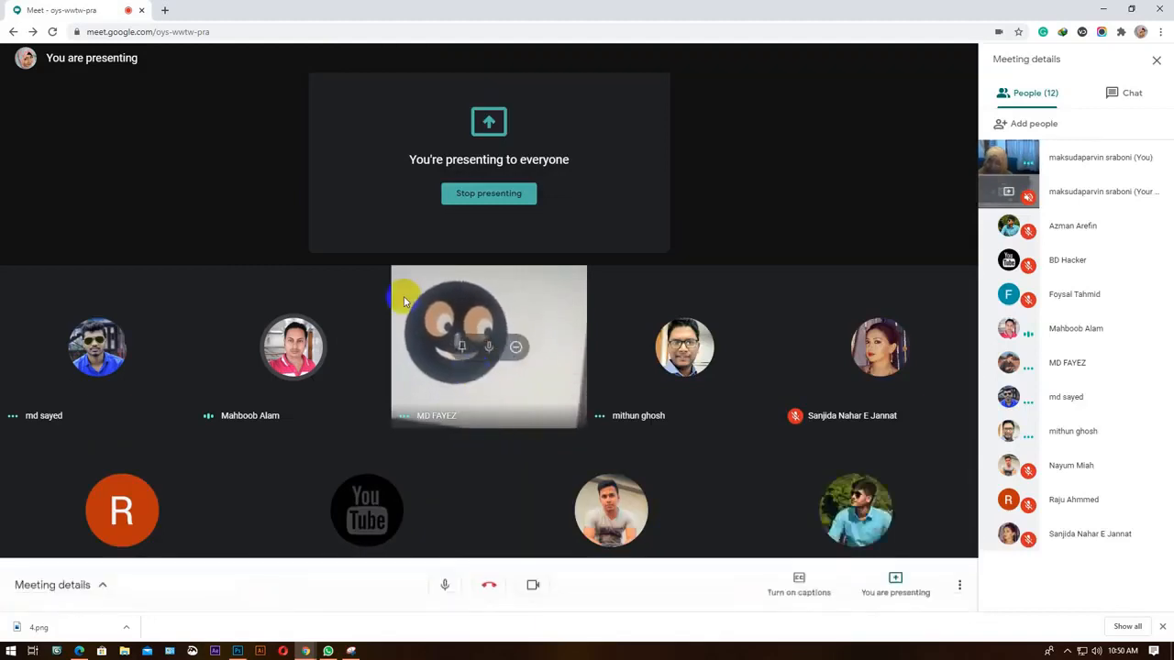
{"action": "left_click", "coordinate": [1101, 33]}
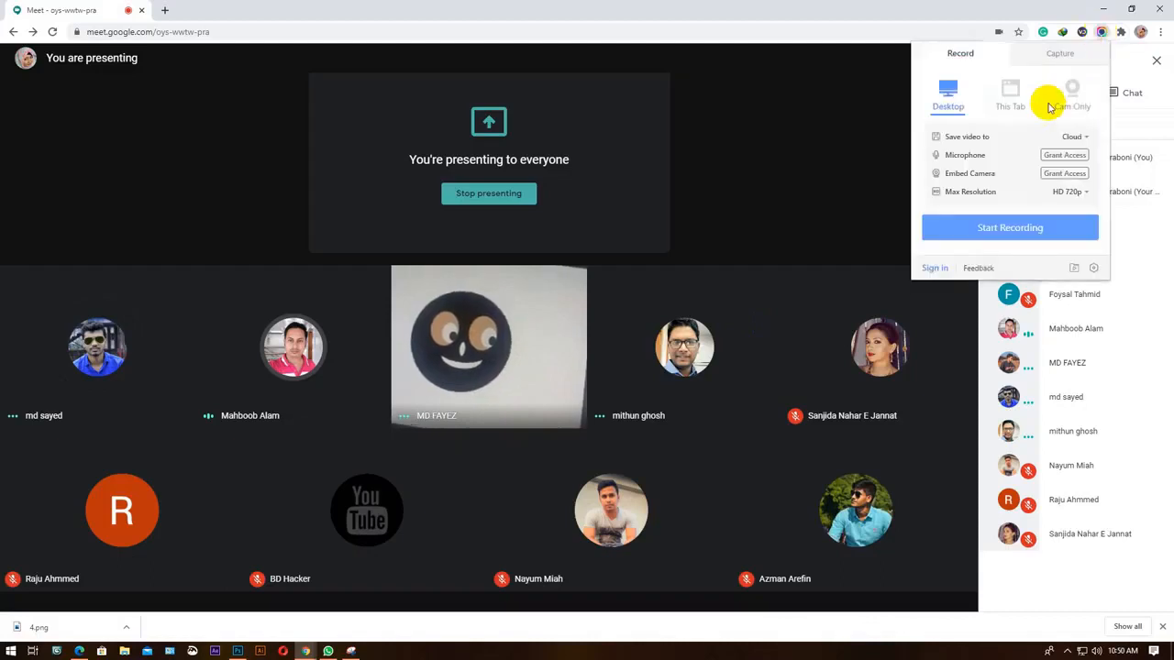
{"action": "left_click", "coordinate": [1064, 55]}
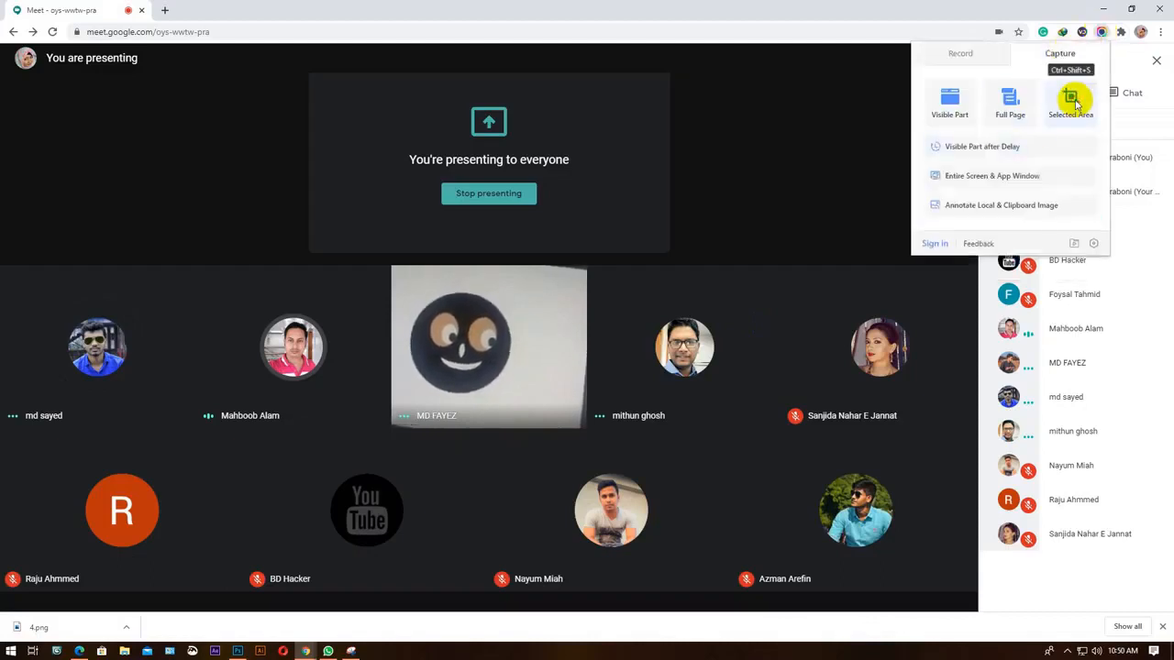
{"action": "left_click", "coordinate": [1069, 95]}
{"action": "left_click_drag", "start_coordinate": [3, 53], "coordinate": [1161, 596]}
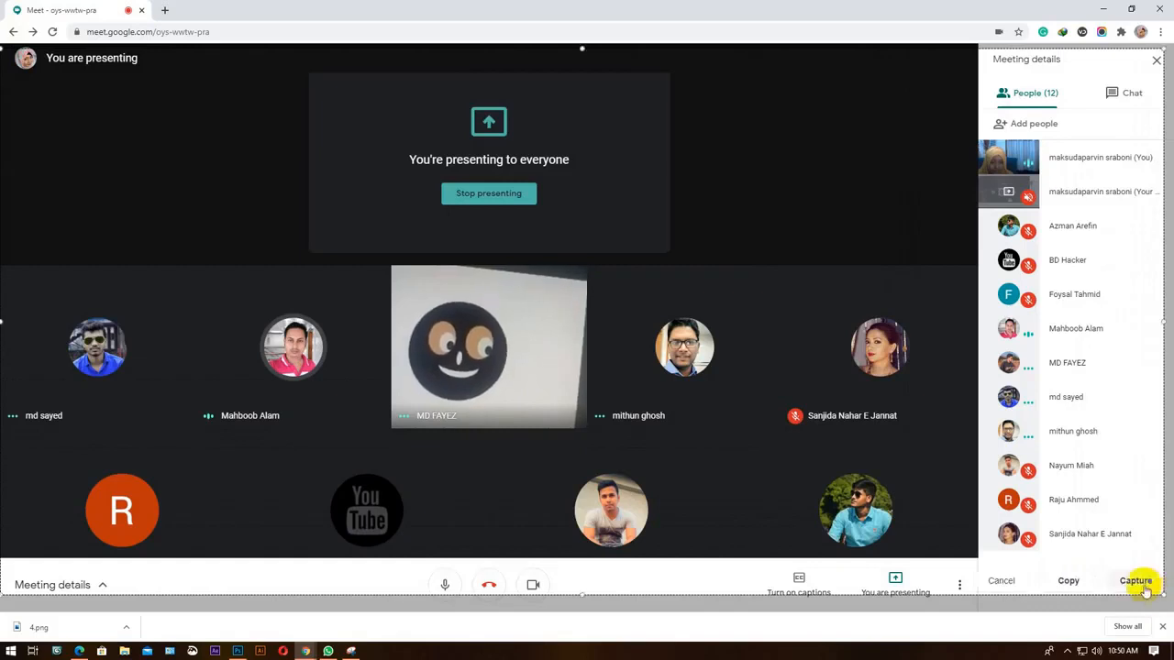
{"action": "left_click", "coordinate": [1137, 581]}
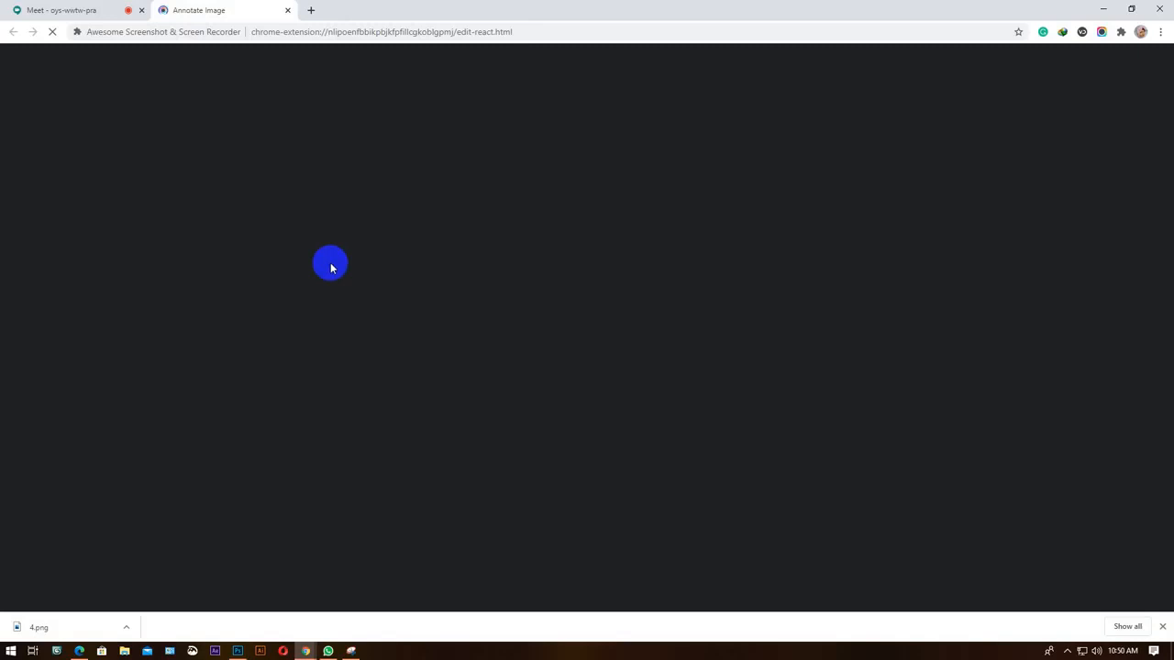
{"action": "left_click", "coordinate": [37, 10]}
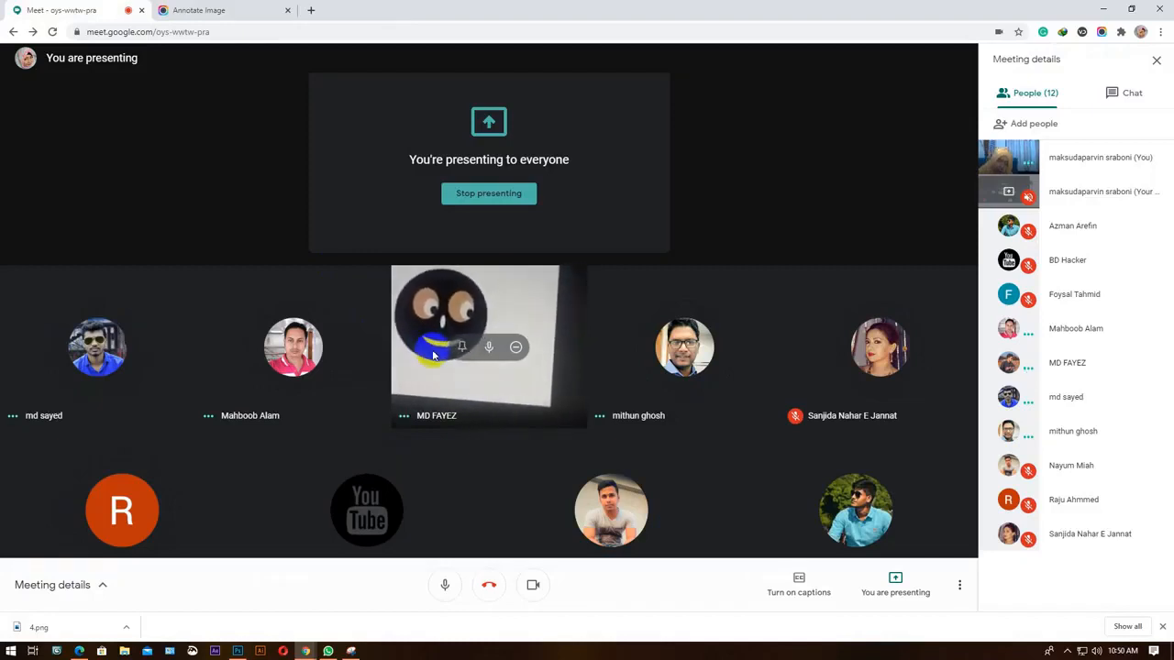
Save the new meeting screenshot as PNG image 5 in the "02. GD- class 02" folder and close the annotation page.
{"action": "left_click", "coordinate": [227, 11]}
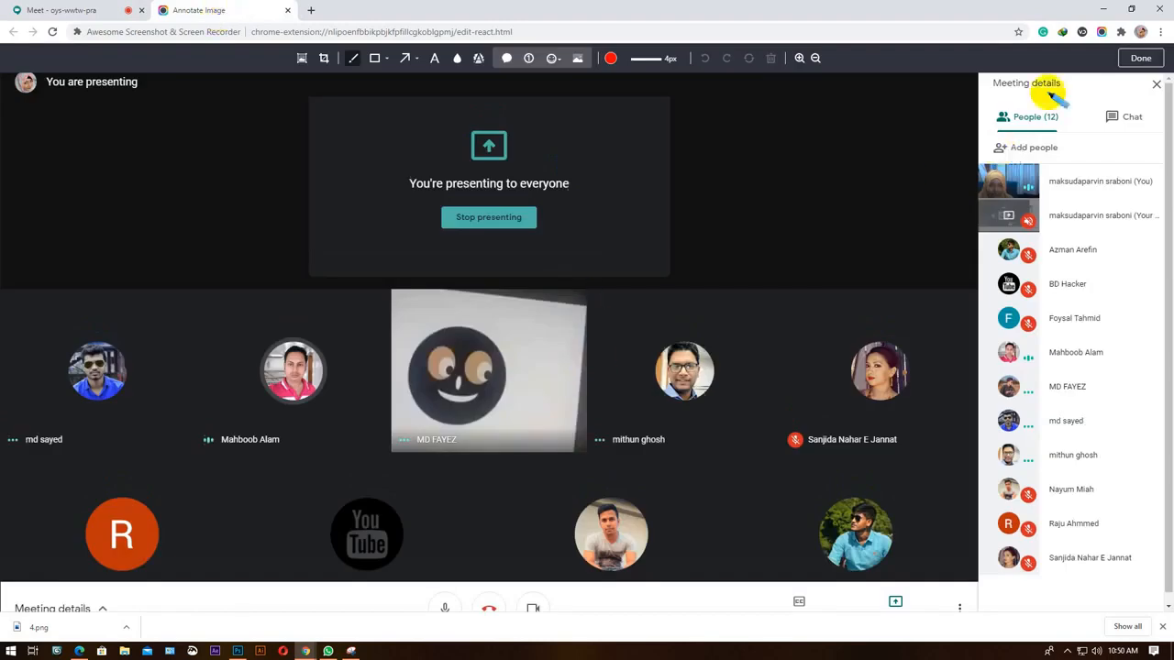
{"action": "left_click", "coordinate": [1140, 57]}
{"action": "right_click", "coordinate": [435, 236]}
{"action": "left_click", "coordinate": [459, 268]}
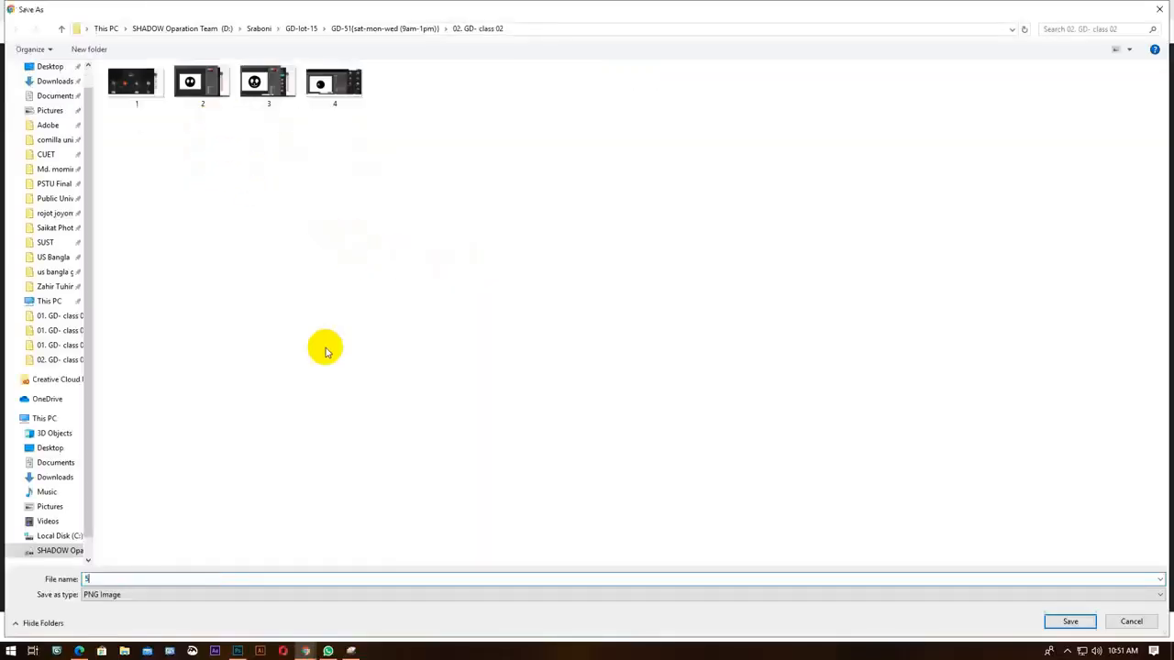
{"action": "type", "text": "5"}
{"action": "key", "text": "Return"}
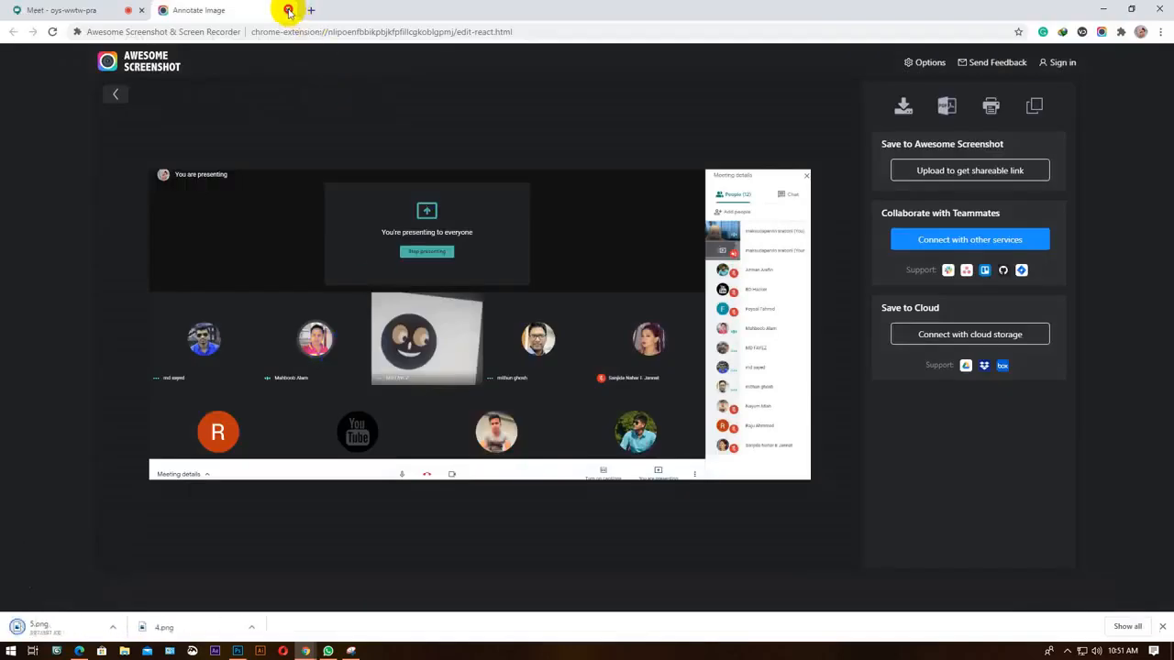
{"action": "left_click", "coordinate": [287, 13]}
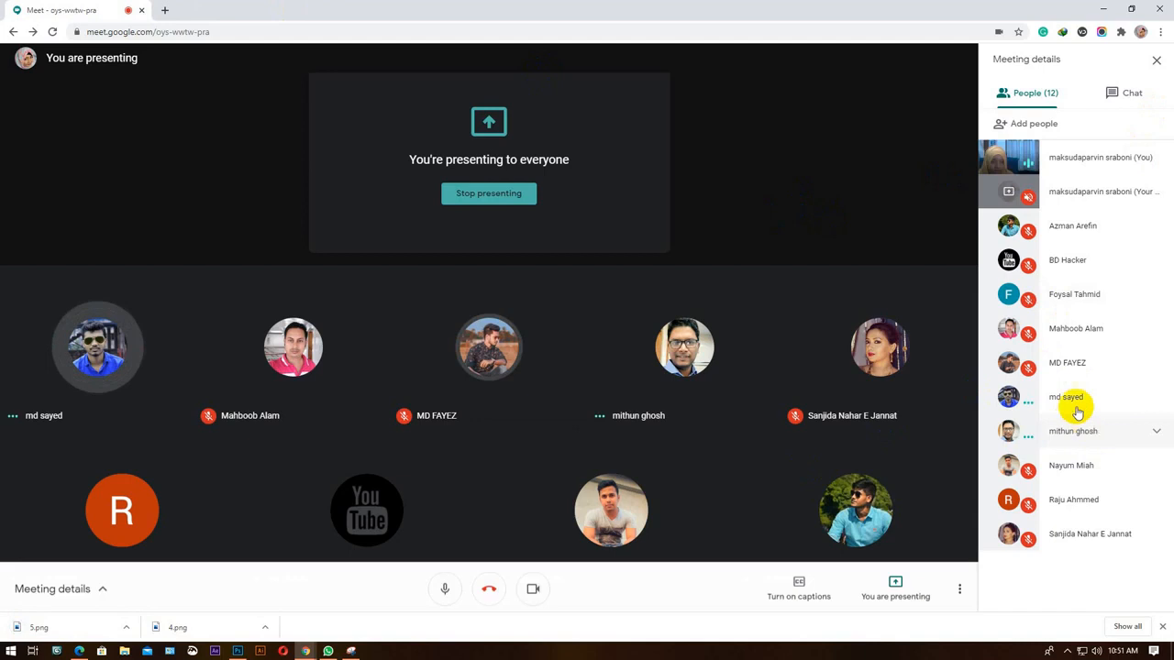
Shrink the Google Meet window to a narrow column on screen and switch back to the Photoshop face drawing.
{"action": "left_click", "coordinate": [1131, 8]}
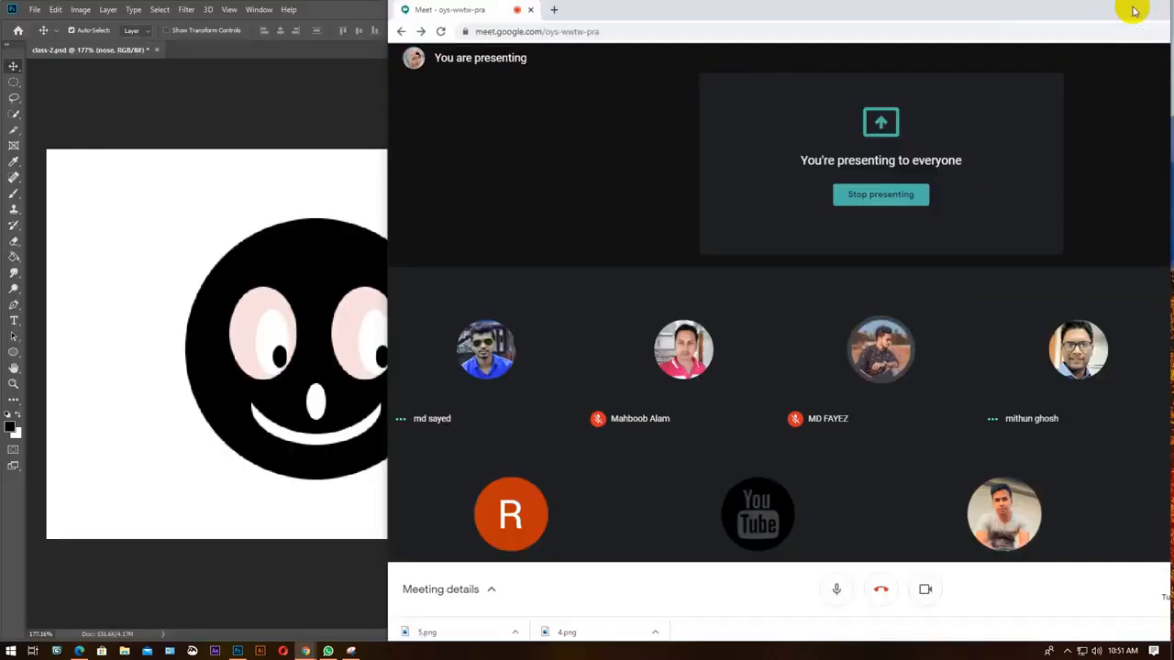
{"action": "left_click_drag", "start_coordinate": [401, 8], "coordinate": [842, 7]}
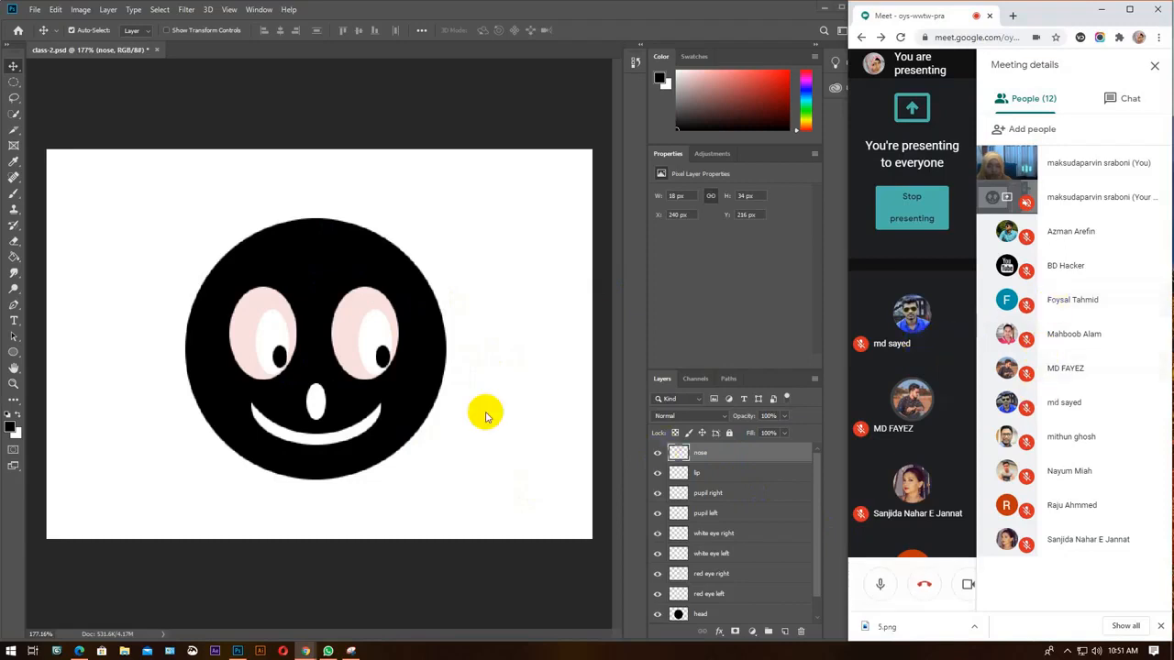
{"action": "left_click", "coordinate": [370, 423]}
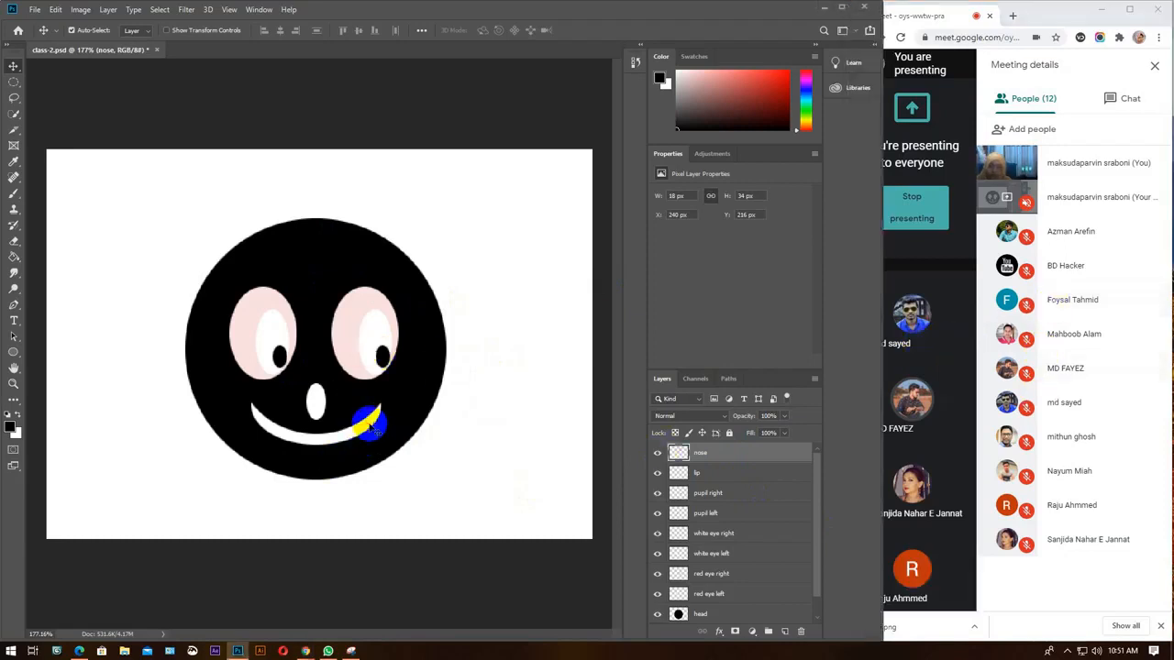
Select the lip layer, bring up its Free Transform box and close it without altering the mouth.
{"action": "left_click", "coordinate": [706, 473]}
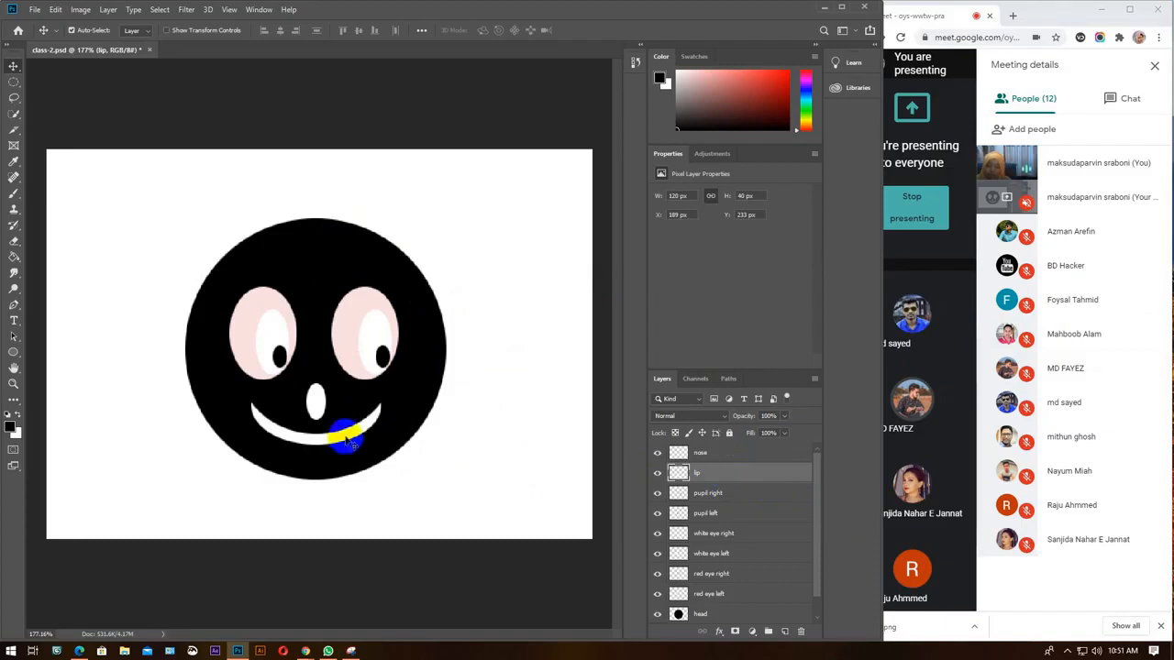
{"action": "key", "text": "ctrl+t"}
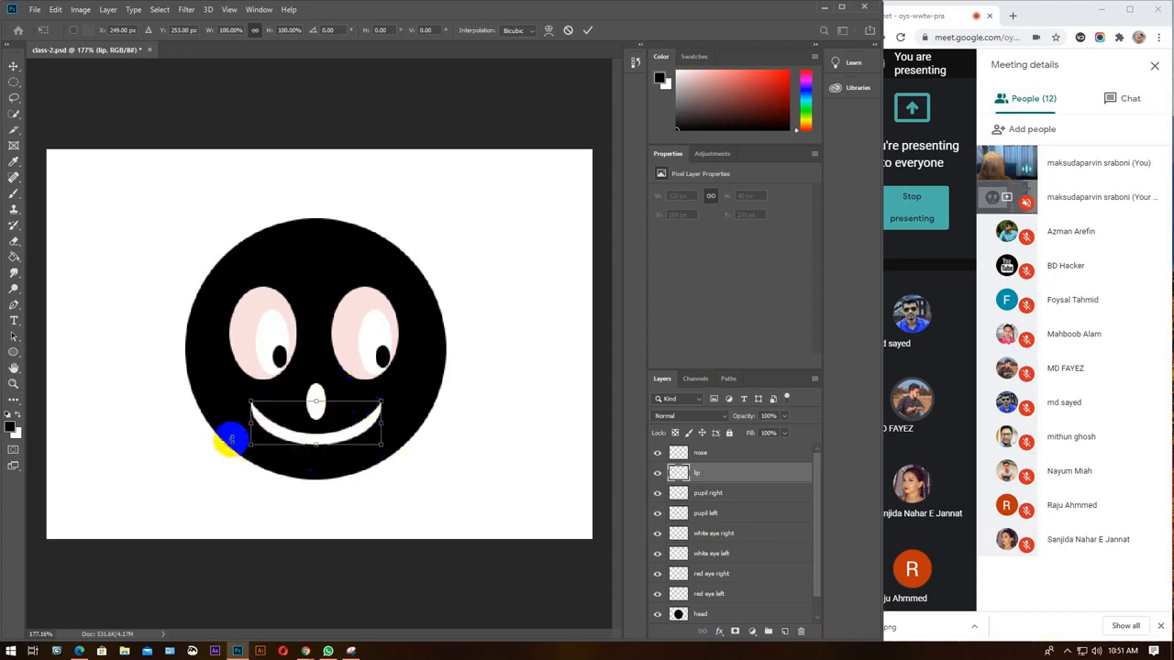
{"action": "left_click", "coordinate": [588, 32]}
{"action": "left_click", "coordinate": [261, 9]}
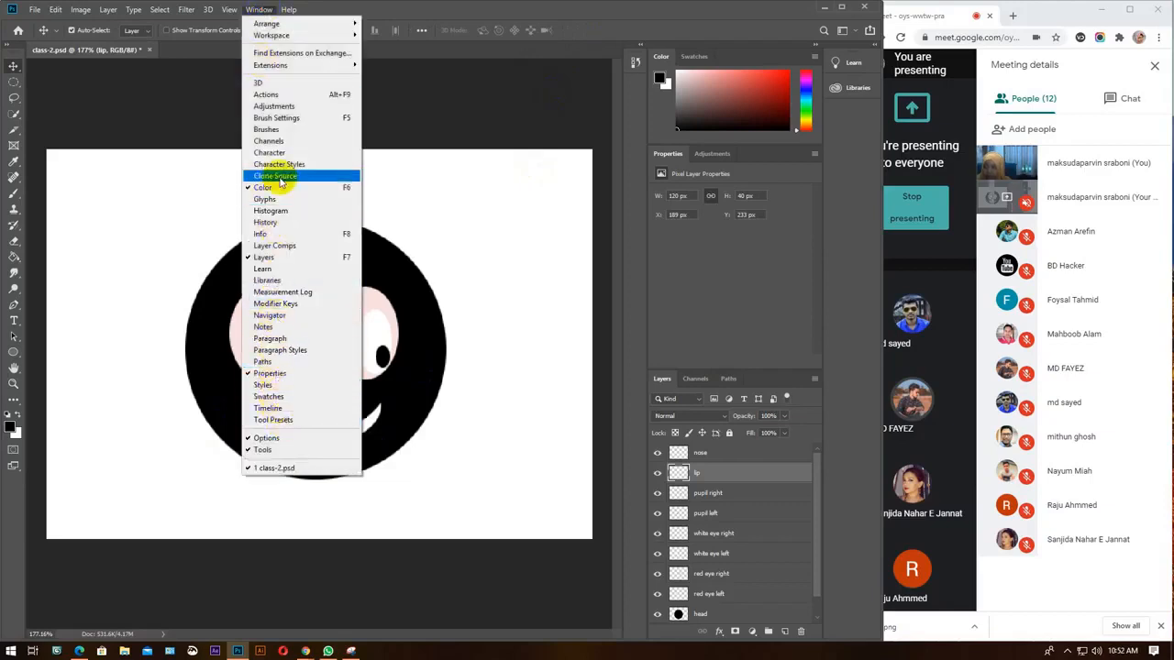
{"action": "mouse_move", "coordinate": [282, 24]}
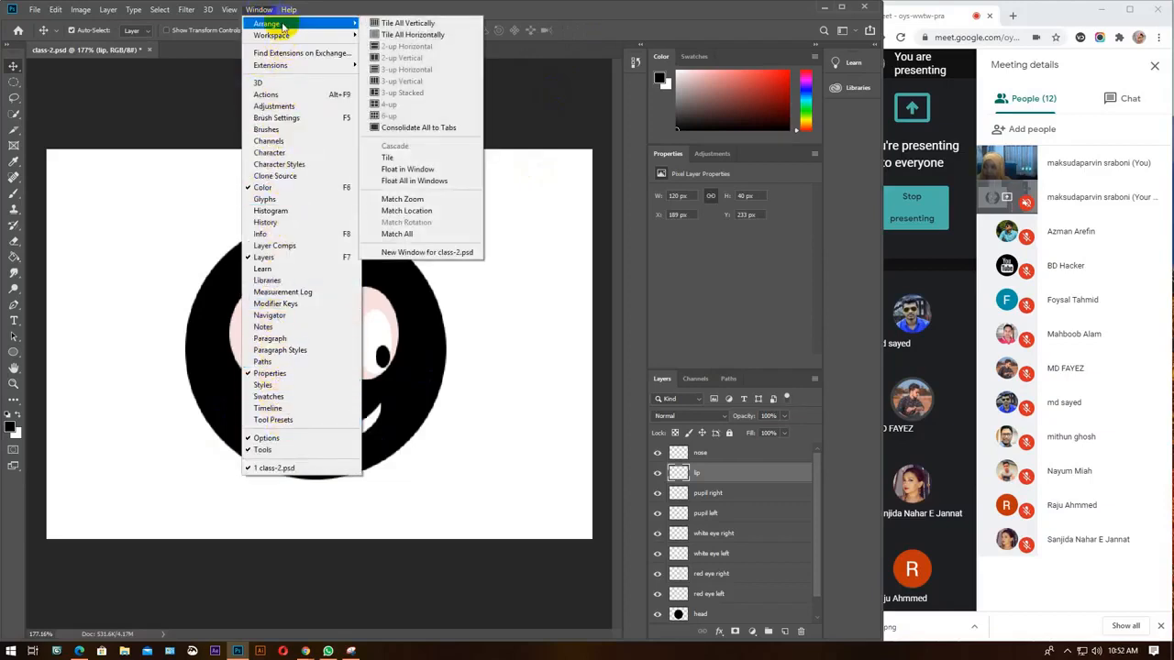
{"action": "left_click", "coordinate": [254, 10]}
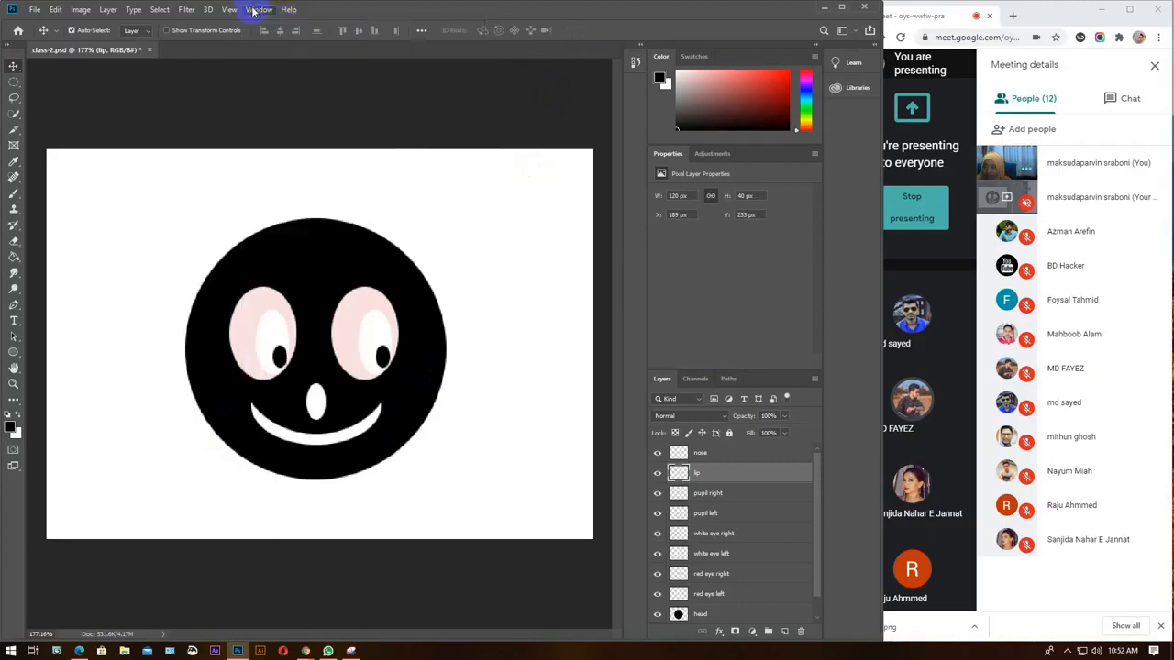
{"action": "left_click", "coordinate": [108, 10]}
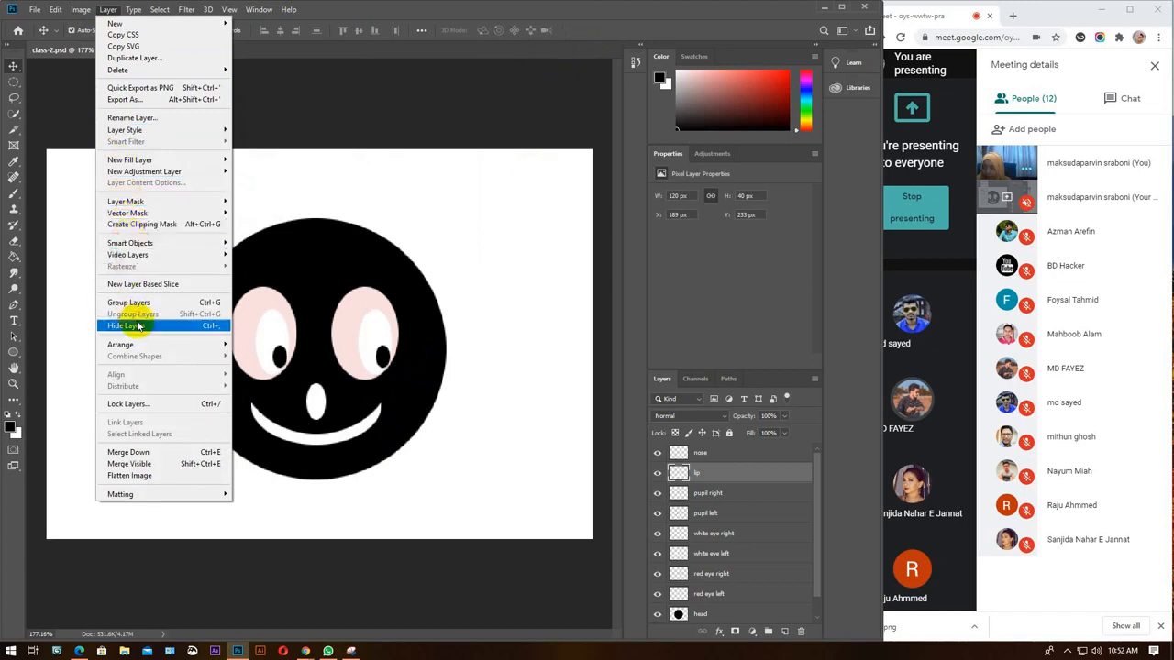
{"action": "left_click", "coordinate": [529, 263]}
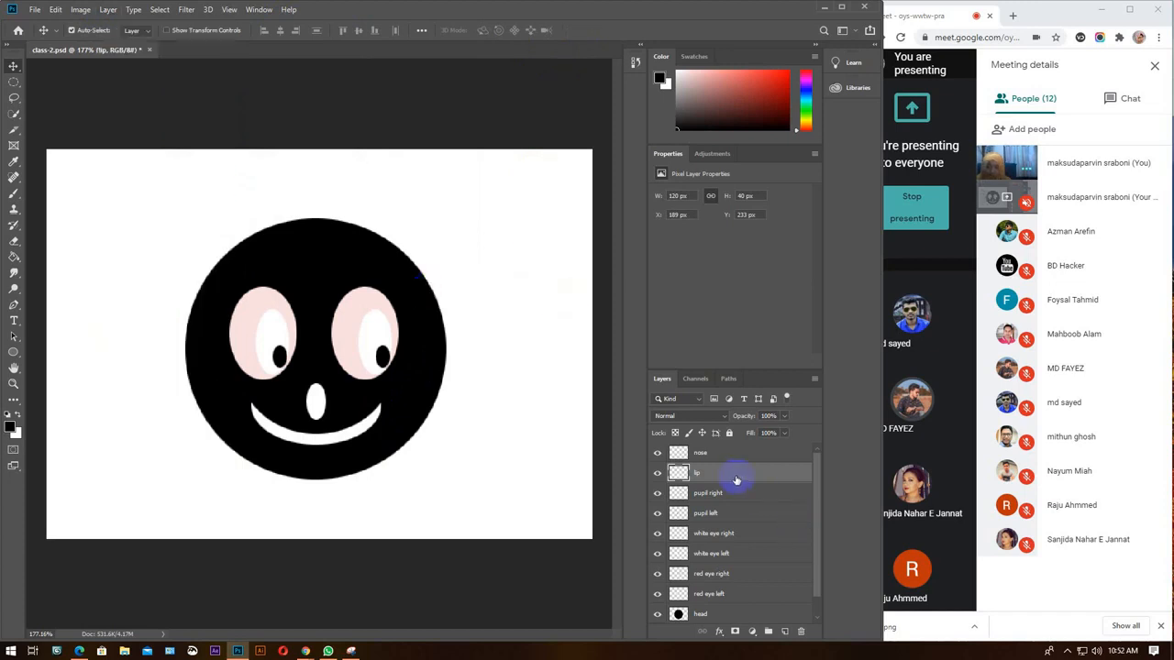
Free-transform the lip layer: scale it to about 112.5%, rotate it about 0.5° and nudge the mouth slightly down and left.
{"action": "key", "text": "ctrl+t"}
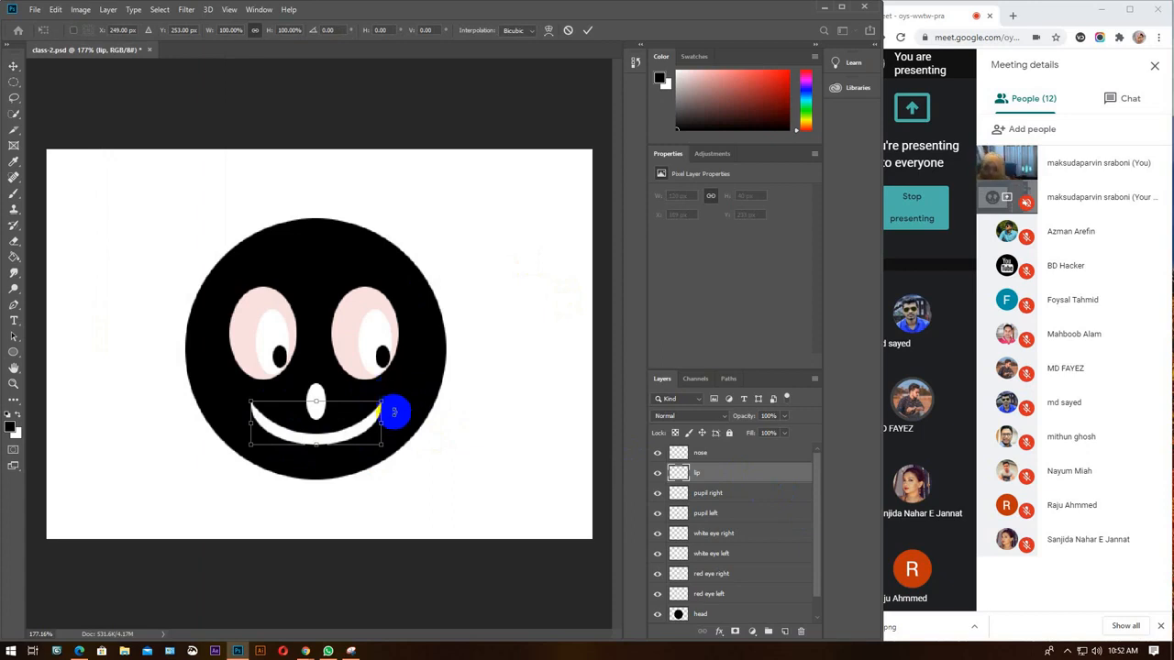
{"action": "mouse_move", "coordinate": [380, 422]}
{"action": "left_mouse_down"}
{"action": "mouse_move", "coordinate": [438, 422]}
{"action": "mouse_move", "coordinate": [385, 421]}
{"action": "left_mouse_up"}
{"action": "mouse_move", "coordinate": [316, 442]}
{"action": "left_mouse_down"}
{"action": "mouse_move", "coordinate": [313, 472]}
{"action": "mouse_move", "coordinate": [319, 449]}
{"action": "left_mouse_up"}
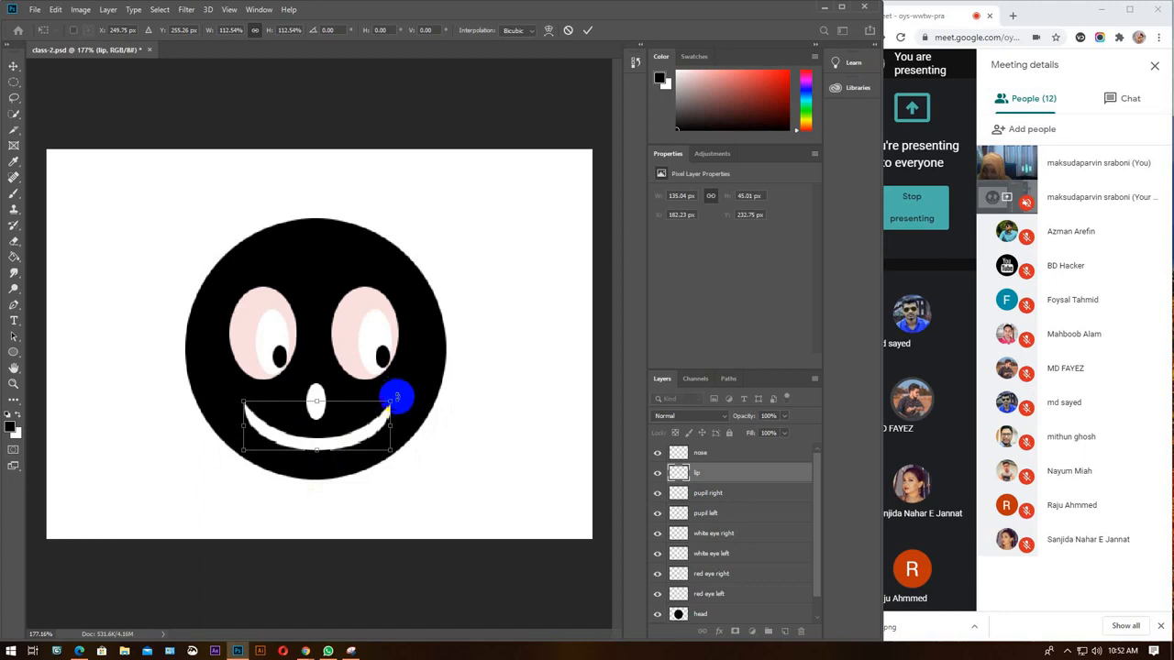
{"action": "mouse_move", "coordinate": [393, 459]}
{"action": "left_mouse_down"}
{"action": "mouse_move", "coordinate": [384, 496]}
{"action": "mouse_move", "coordinate": [406, 438]}
{"action": "mouse_move", "coordinate": [409, 463]}
{"action": "left_mouse_up"}
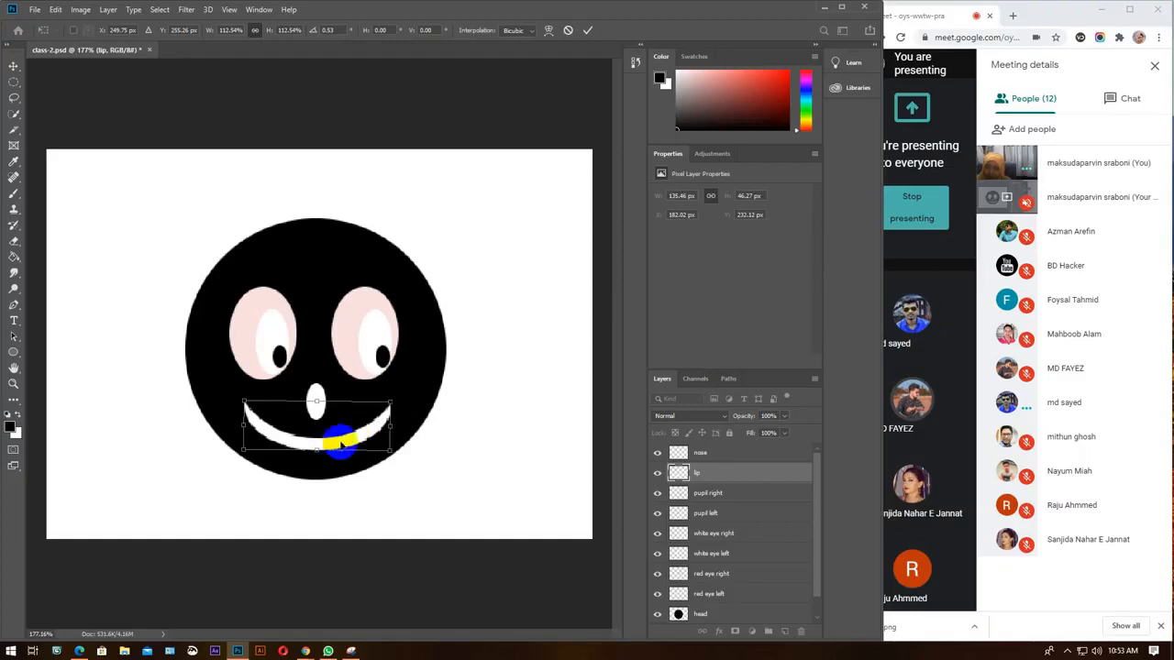
{"action": "left_click_drag", "start_coordinate": [340, 444], "coordinate": [338, 448]}
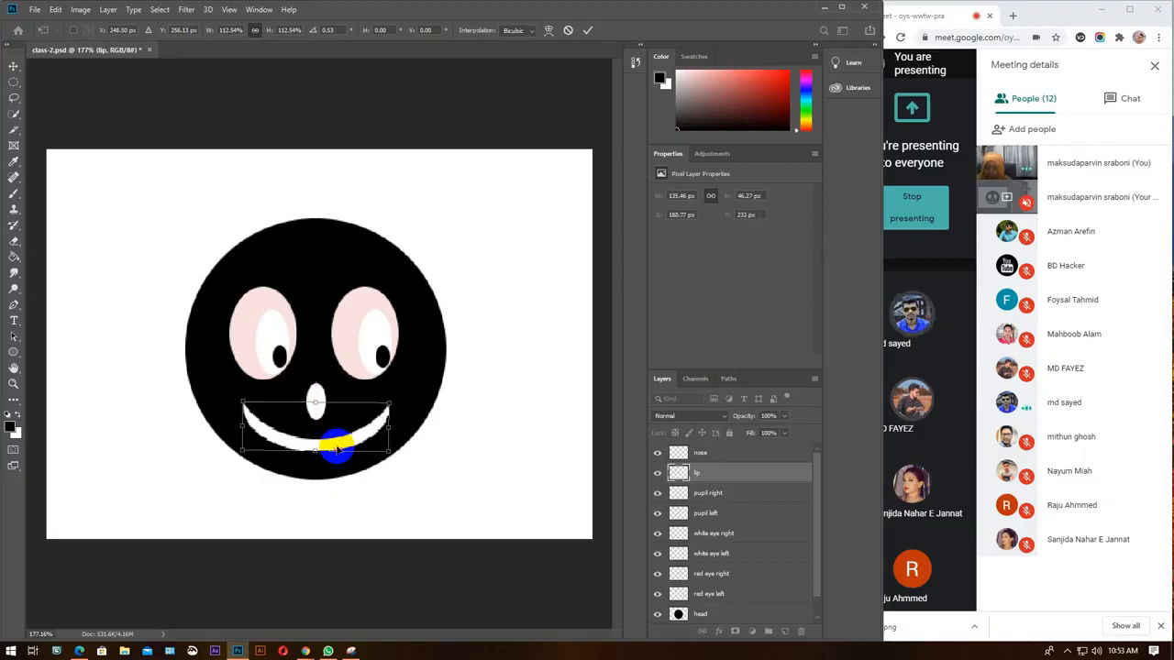
{"action": "left_click", "coordinate": [587, 30]}
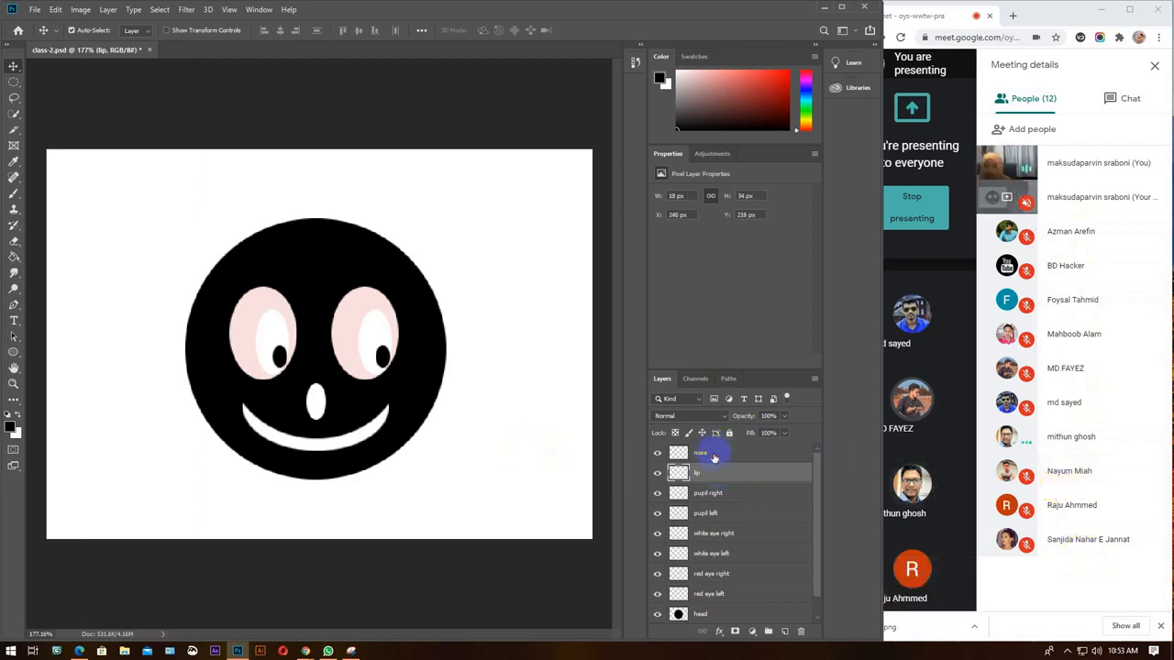
Select the nose, lip and pupil right layers in turn, return to the nose layer and toggle its visibility off and on.
{"action": "left_click", "coordinate": [715, 454]}
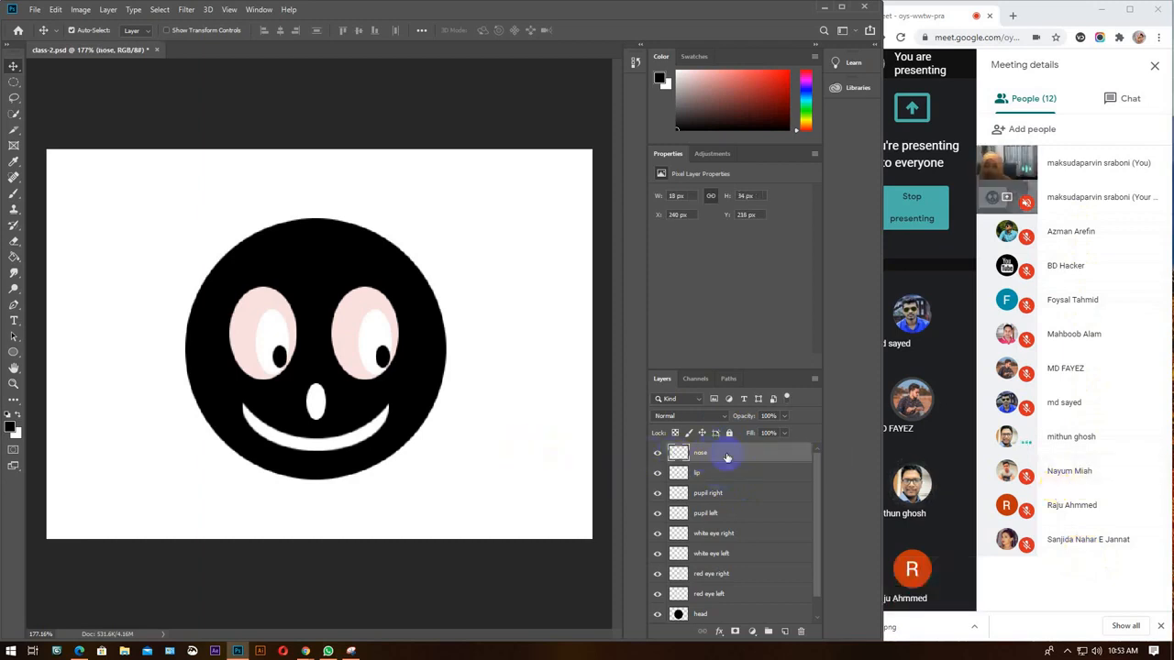
{"action": "left_click_drag", "start_coordinate": [312, 358], "coordinate": [751, 458]}
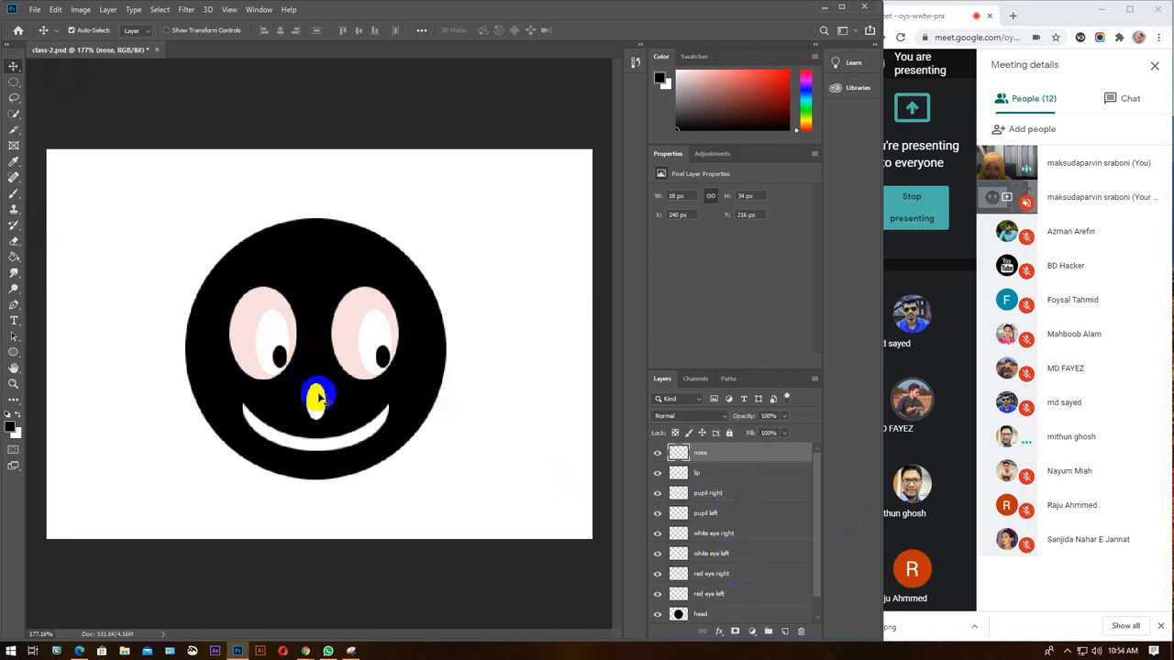
{"action": "left_click", "coordinate": [713, 476]}
{"action": "left_click", "coordinate": [737, 495]}
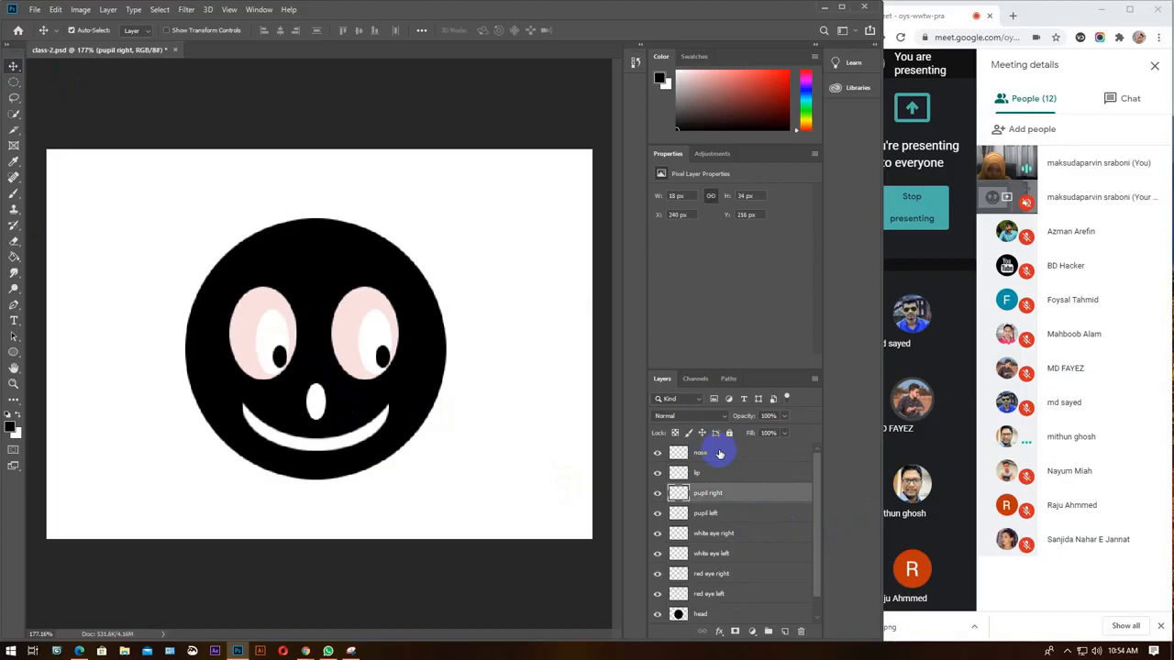
{"action": "left_click", "coordinate": [720, 454]}
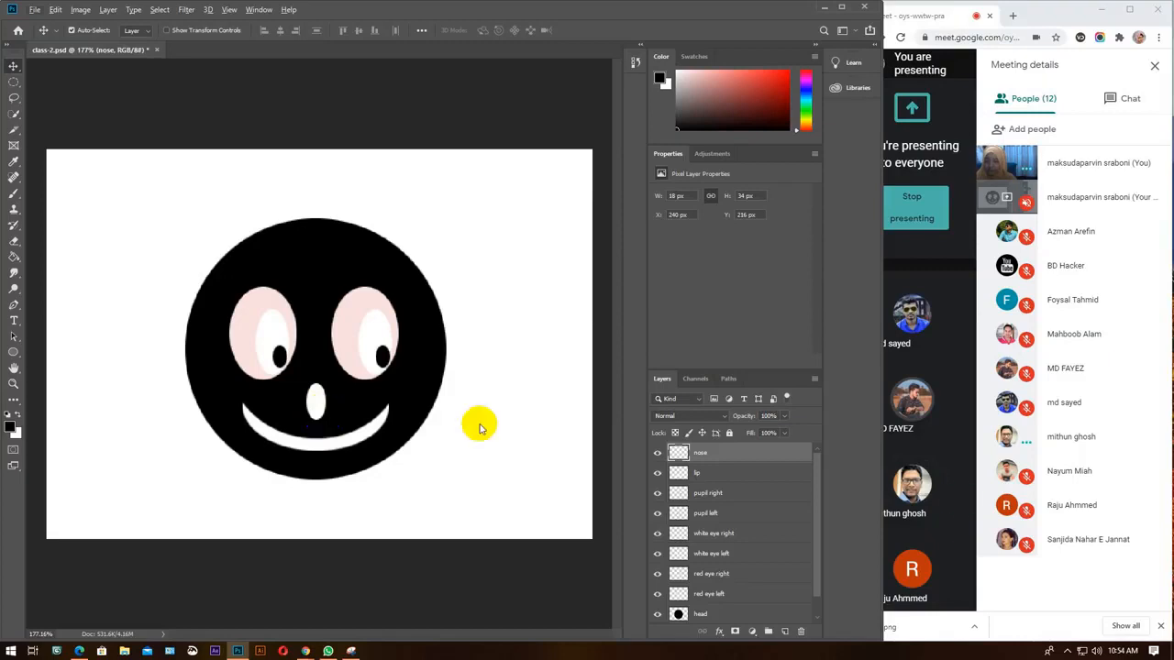
{"action": "left_click", "coordinate": [658, 453]}
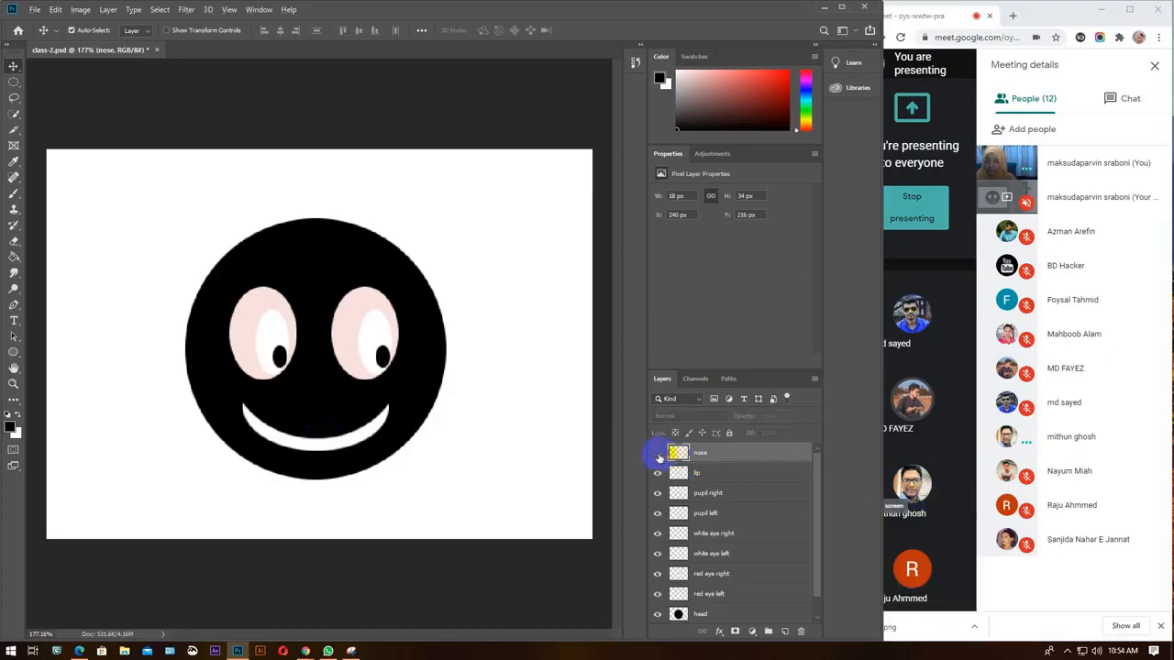
{"action": "left_click", "coordinate": [658, 453]}
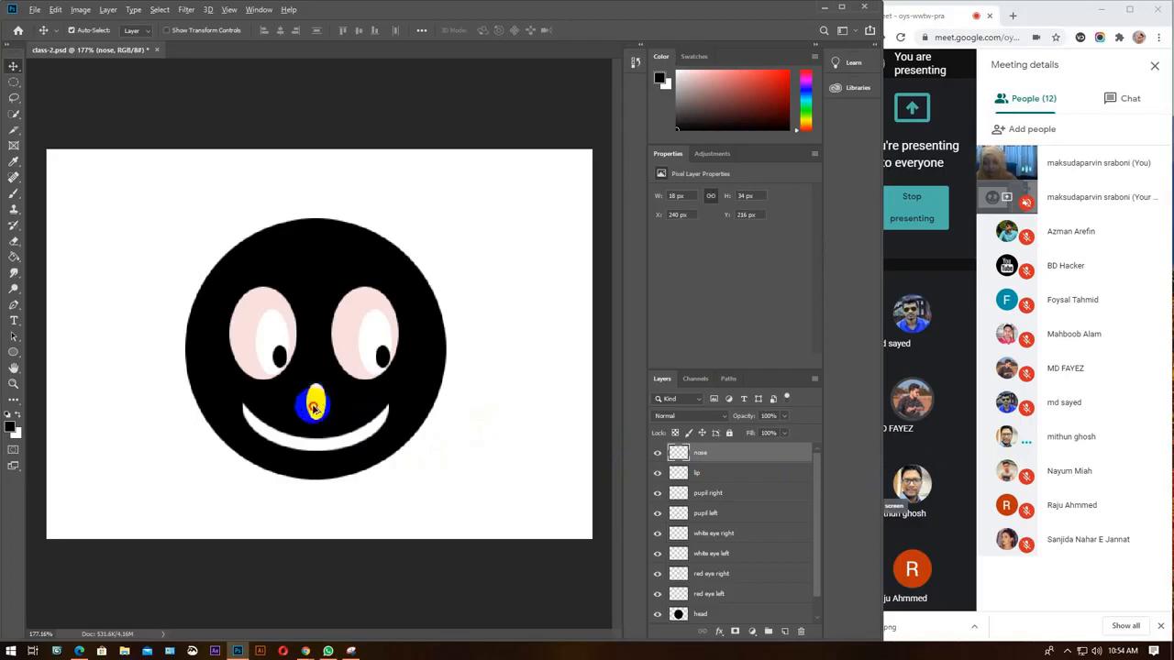
Duplicate the nose straight up between the eyes and delete the copied layer.
{"action": "left_click_drag", "start_coordinate": [314, 402], "coordinate": [347, 348]}
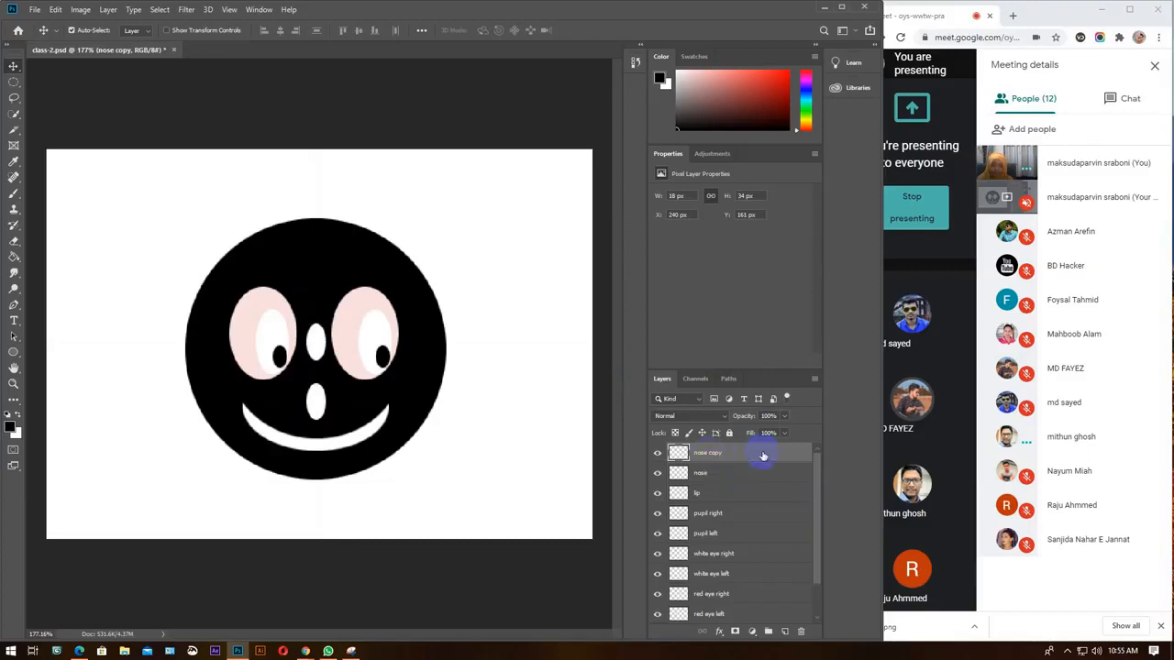
{"action": "key", "text": "Delete"}
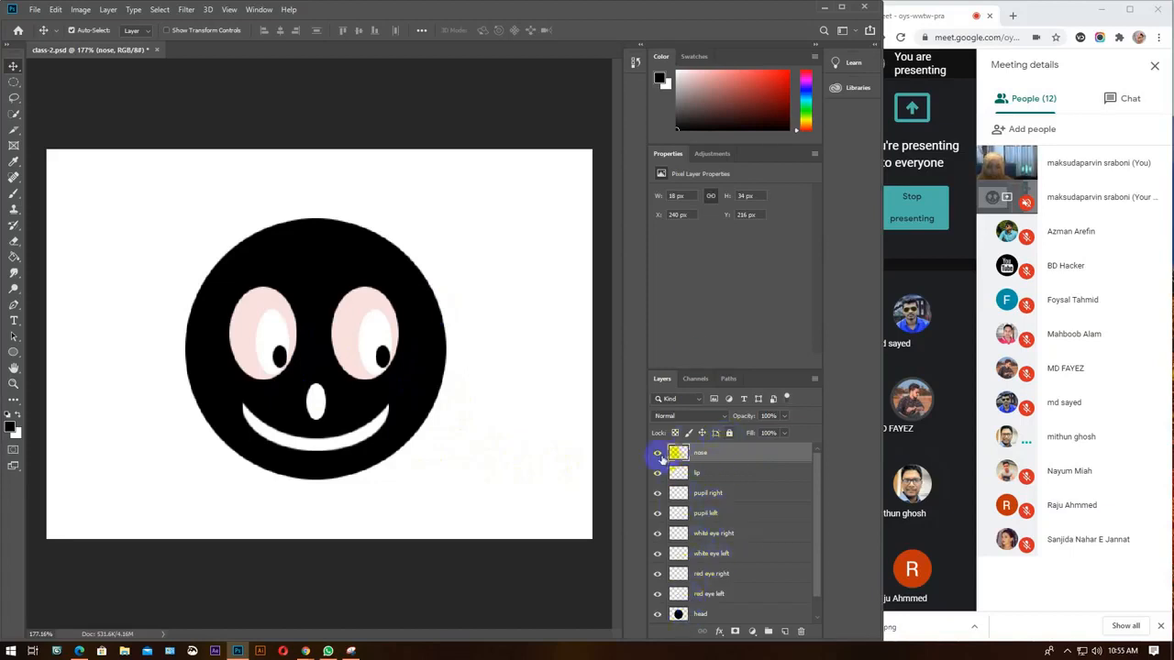
Toggle the nose layer off and on, and hide the lip, pupil, white eye, red eye and head layers one by one.
{"action": "left_click", "coordinate": [657, 453]}
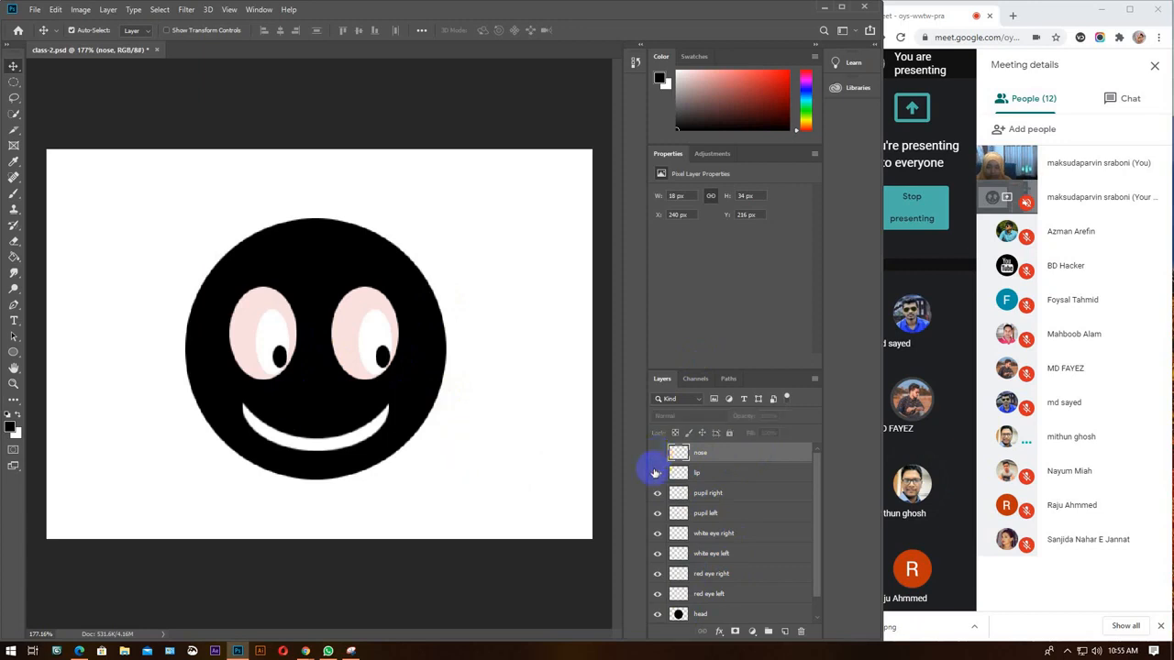
{"action": "left_click", "coordinate": [657, 453]}
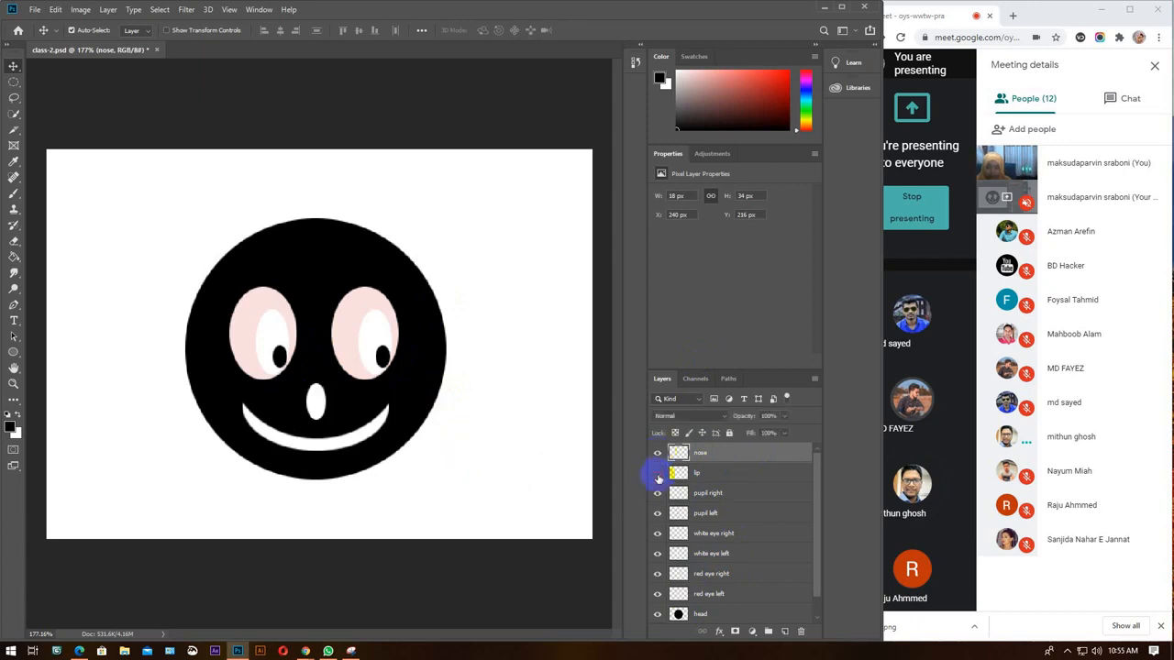
{"action": "left_click", "coordinate": [658, 473]}
{"action": "left_click", "coordinate": [658, 494]}
{"action": "left_click", "coordinate": [656, 514]}
{"action": "left_click", "coordinate": [657, 534]}
{"action": "left_click", "coordinate": [656, 554]}
{"action": "left_click", "coordinate": [657, 574]}
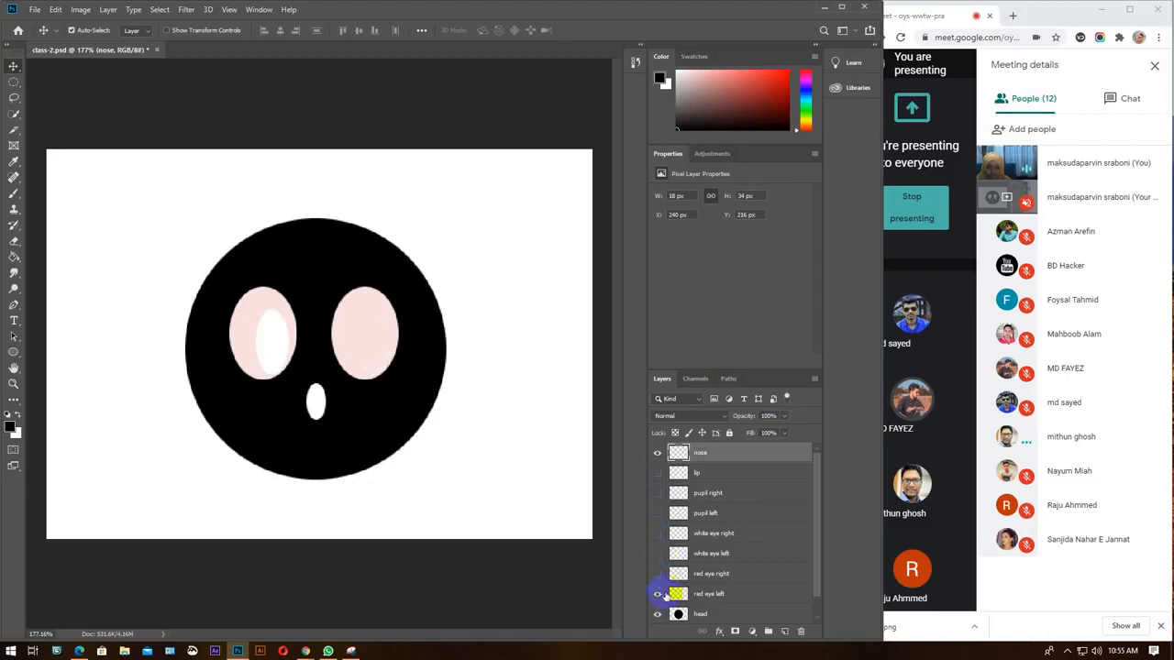
{"action": "left_click", "coordinate": [657, 594]}
{"action": "left_click", "coordinate": [657, 615]}
Toggle the nose layer off and on, and show the lip, pupil, white eye, red eye and head layers again.
{"action": "left_click", "coordinate": [657, 453]}
{"action": "left_click", "coordinate": [656, 453]}
{"action": "left_click", "coordinate": [657, 474]}
{"action": "left_click", "coordinate": [656, 493]}
{"action": "left_click", "coordinate": [656, 514]}
{"action": "left_click", "coordinate": [656, 533]}
{"action": "left_click", "coordinate": [656, 554]}
{"action": "left_click", "coordinate": [657, 574]}
{"action": "left_click", "coordinate": [656, 595]}
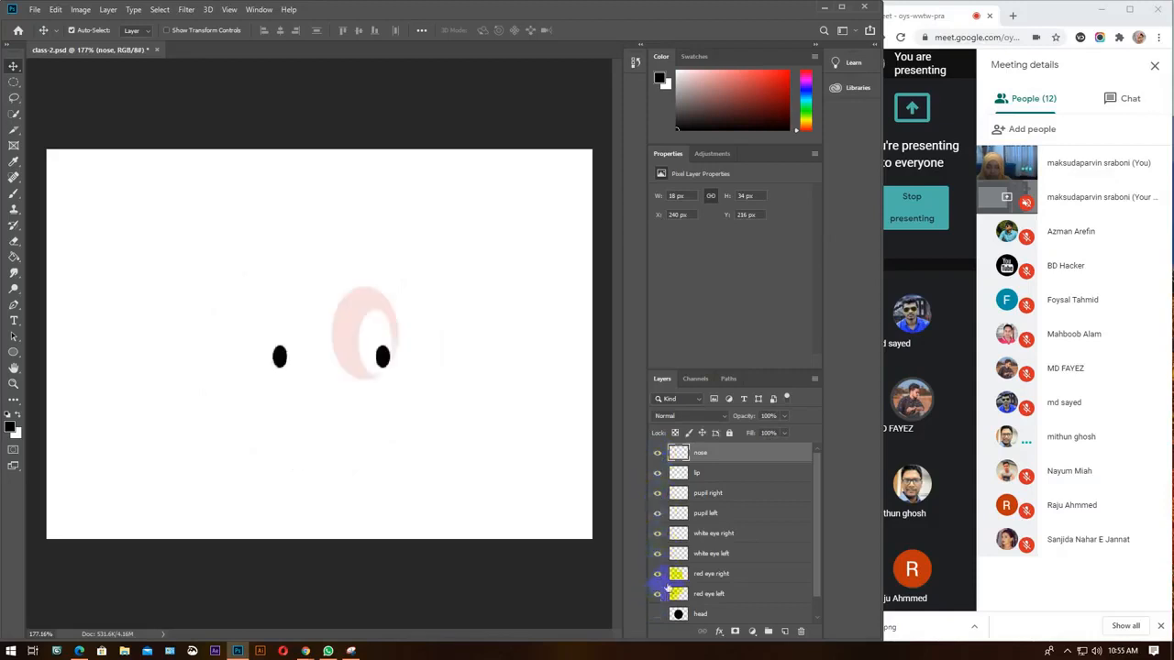
{"action": "scroll", "coordinate": [657, 594], "scroll_direction": "down", "scroll_amount": 1}
{"action": "left_click", "coordinate": [657, 594]}
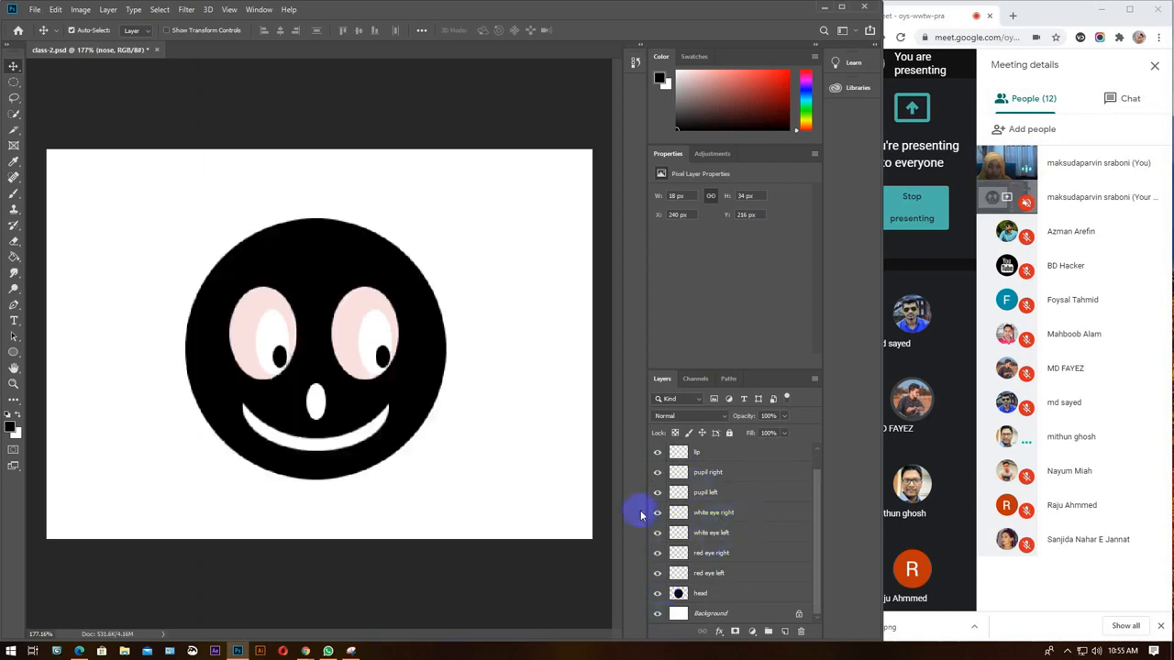
Add five new empty layers directly above the white eye right layer and check their place in the layer stack.
{"action": "scroll", "coordinate": [714, 511], "scroll_direction": "up", "scroll_amount": 1}
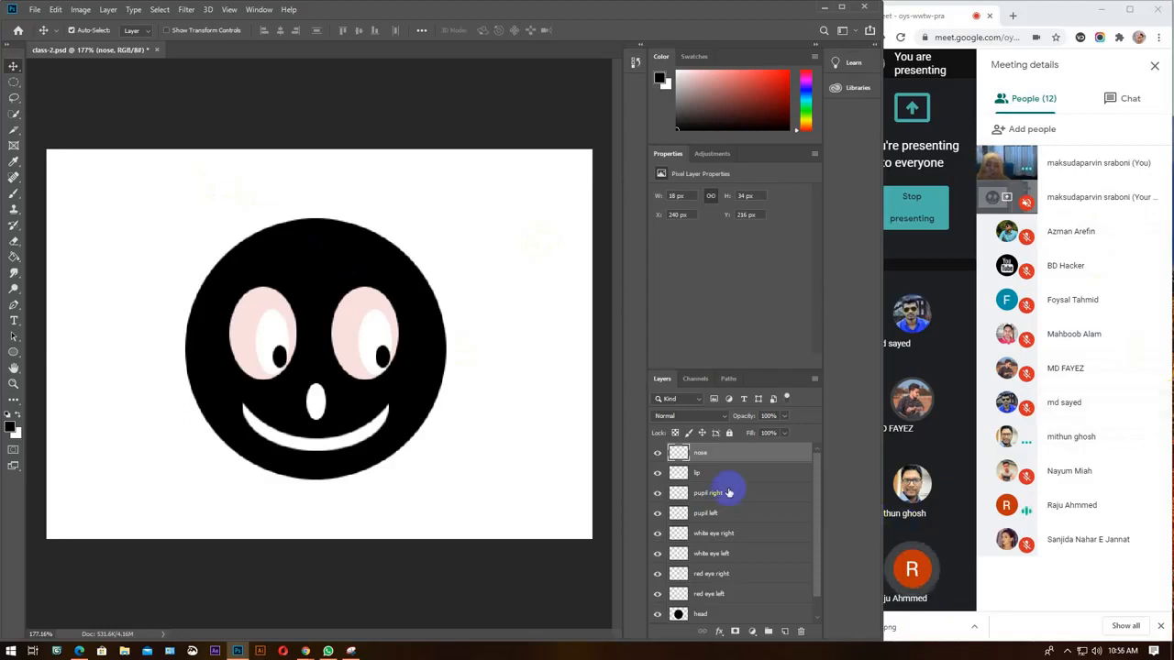
{"action": "scroll", "coordinate": [734, 512], "scroll_direction": "down", "scroll_amount": 1}
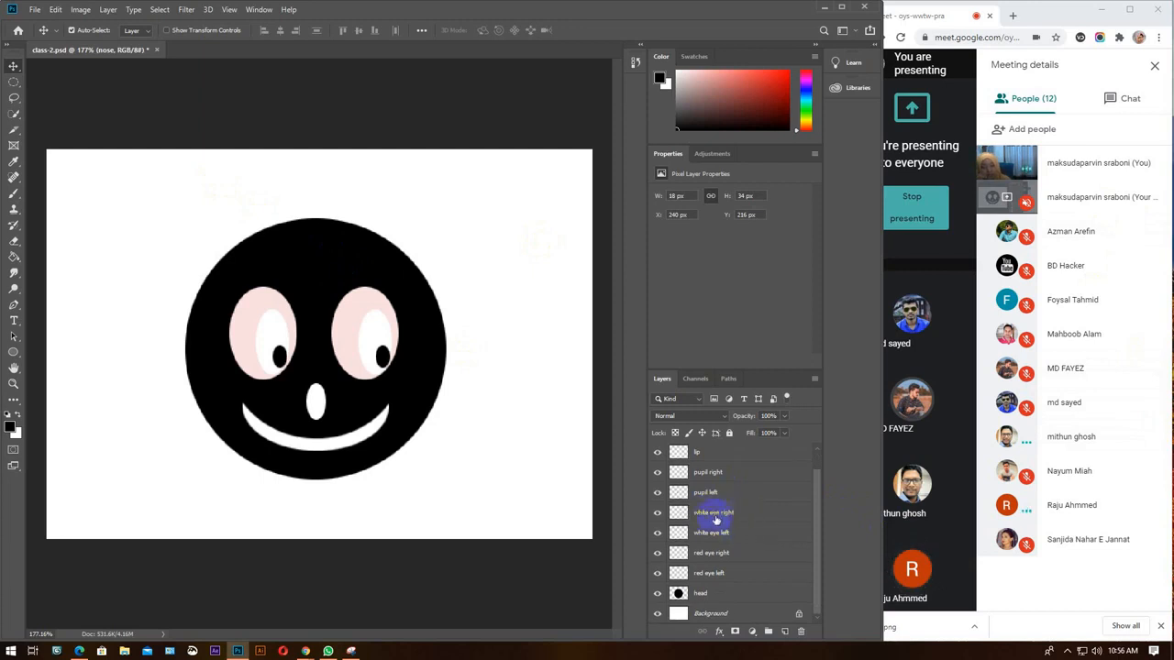
{"action": "left_click", "coordinate": [739, 514]}
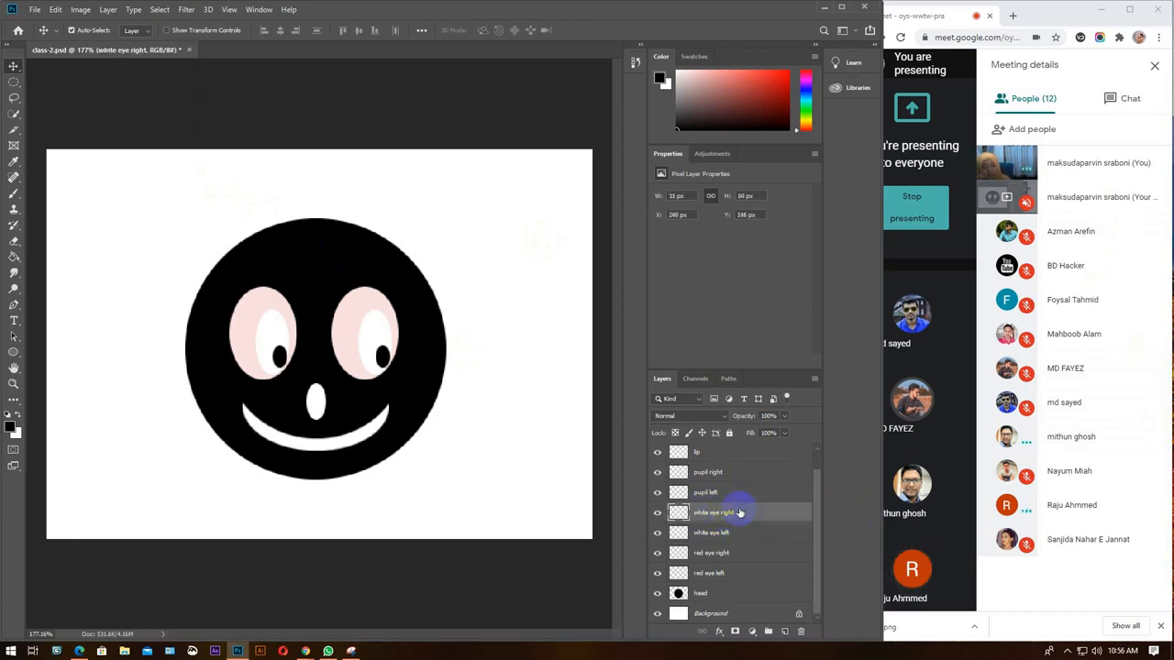
{"action": "left_click", "coordinate": [784, 633]}
{"action": "left_click", "coordinate": [784, 632]}
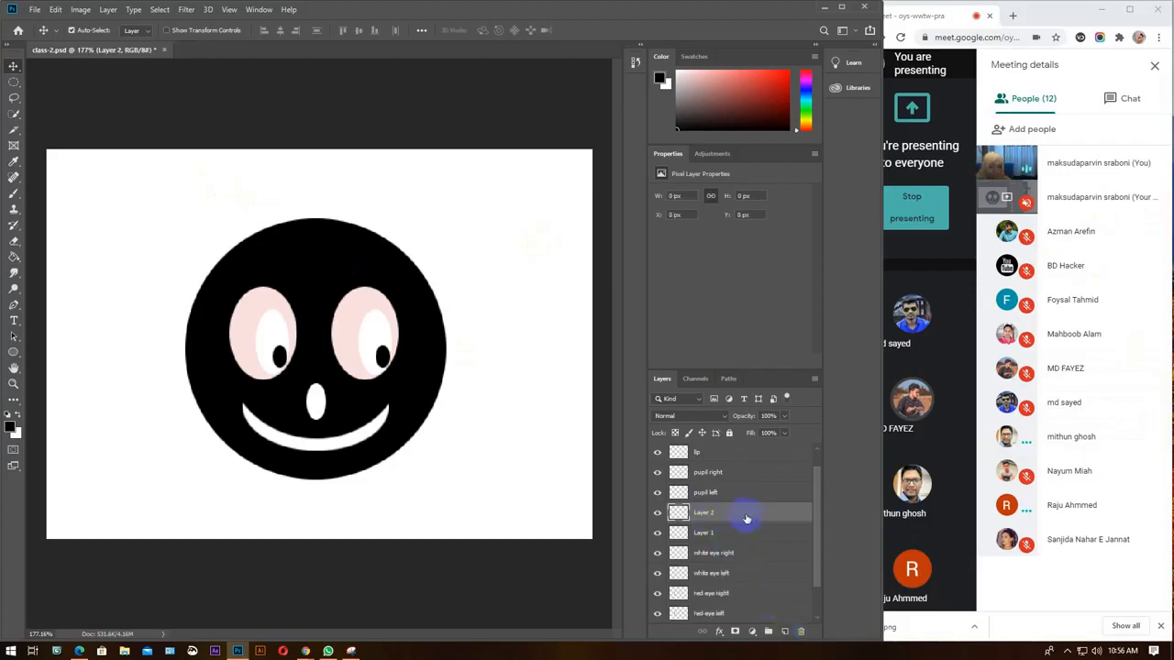
{"action": "left_click", "coordinate": [785, 632]}
{"action": "left_click", "coordinate": [785, 632]}
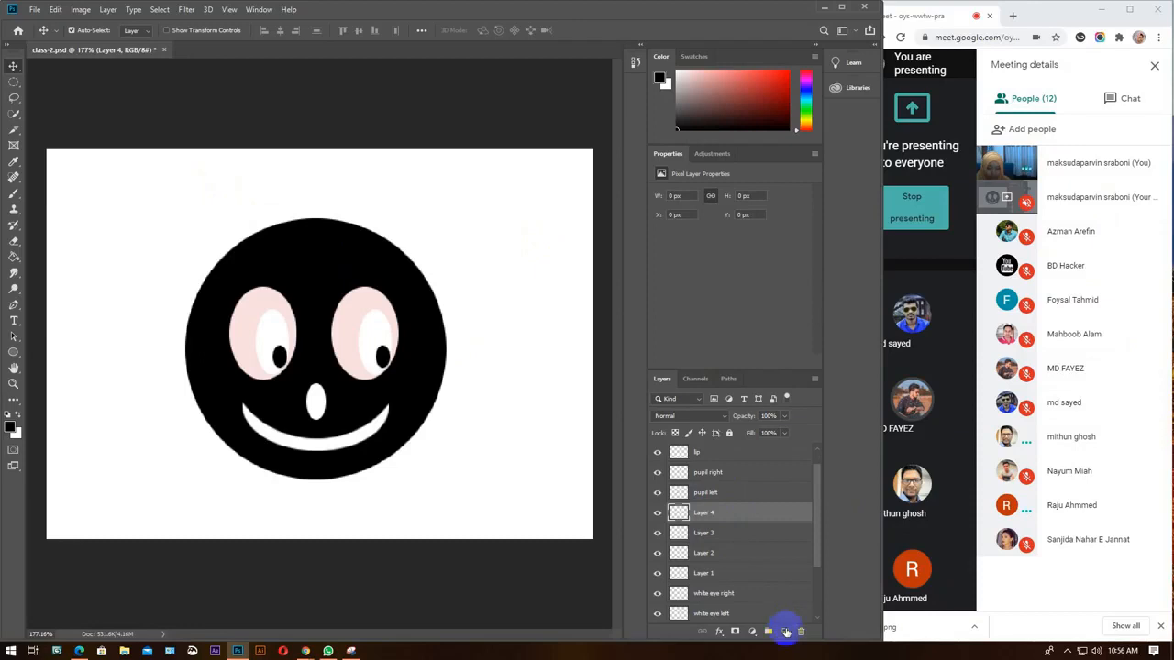
{"action": "left_click", "coordinate": [785, 632]}
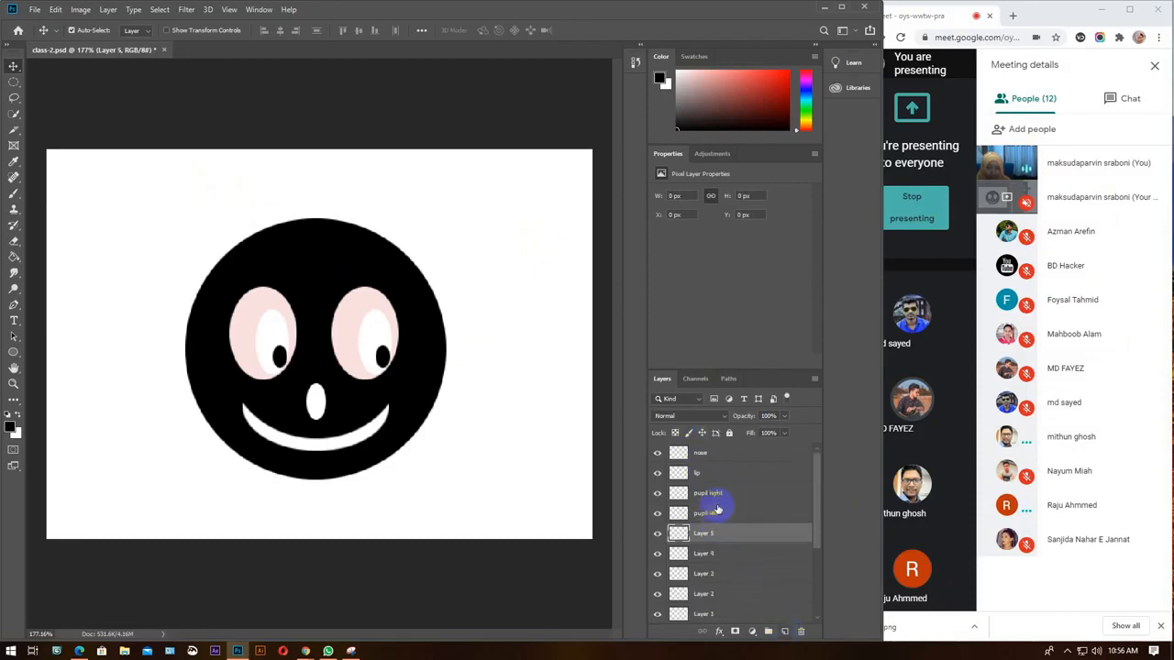
{"action": "scroll", "coordinate": [720, 507], "scroll_direction": "down", "scroll_amount": 3}
{"action": "scroll", "coordinate": [719, 528], "scroll_direction": "up", "scroll_amount": 3}
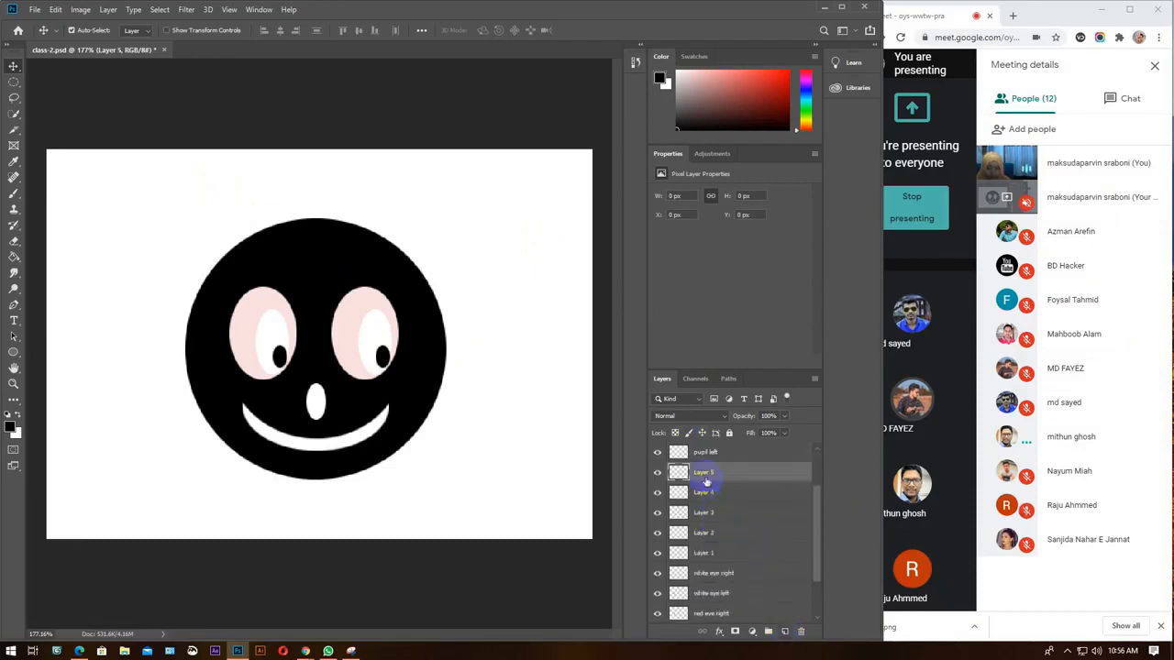
Delete the empty Layer 5 and Layer 4 from the layer stack.
{"action": "left_click", "coordinate": [739, 500]}
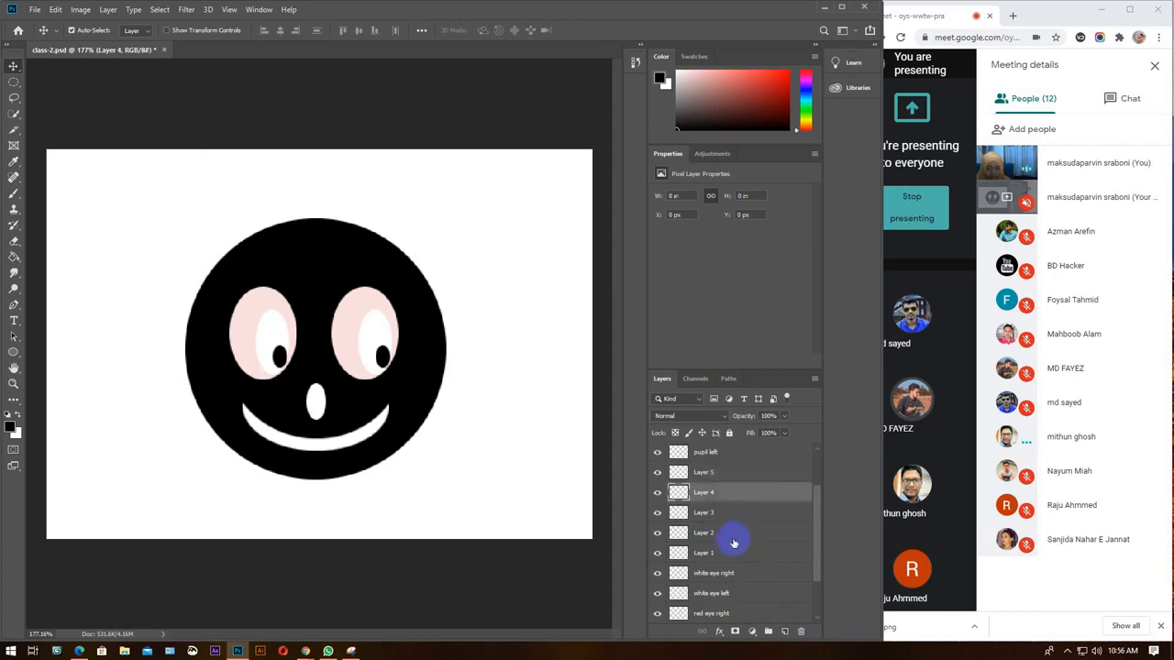
{"action": "left_click", "coordinate": [721, 554]}
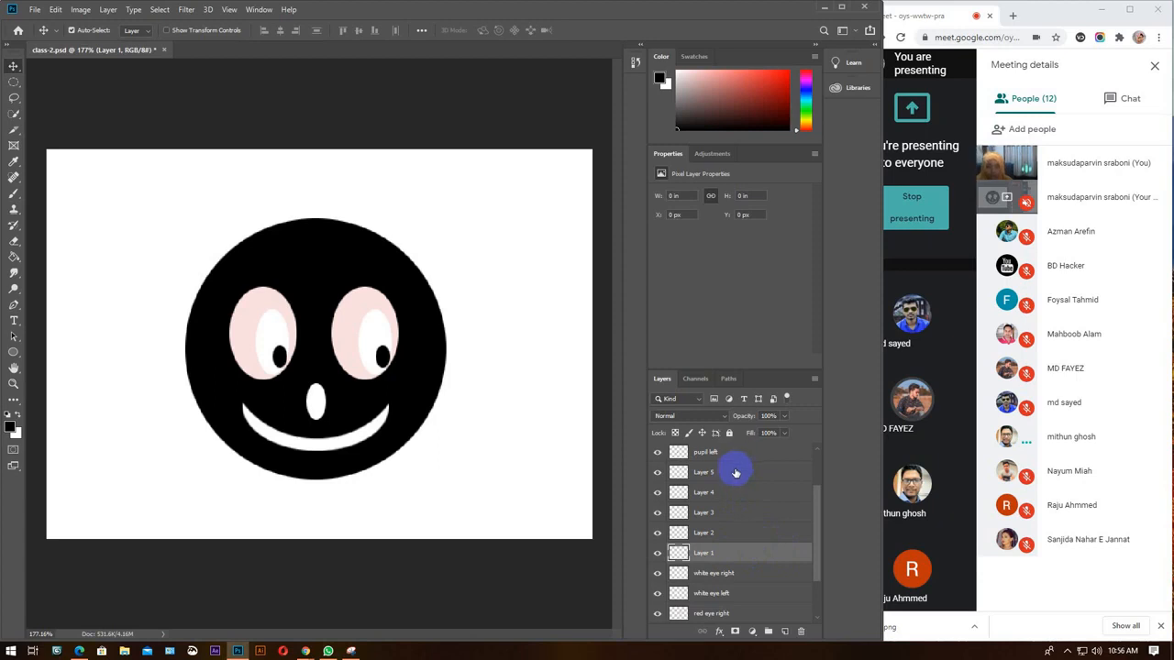
{"action": "left_click", "coordinate": [735, 472]}
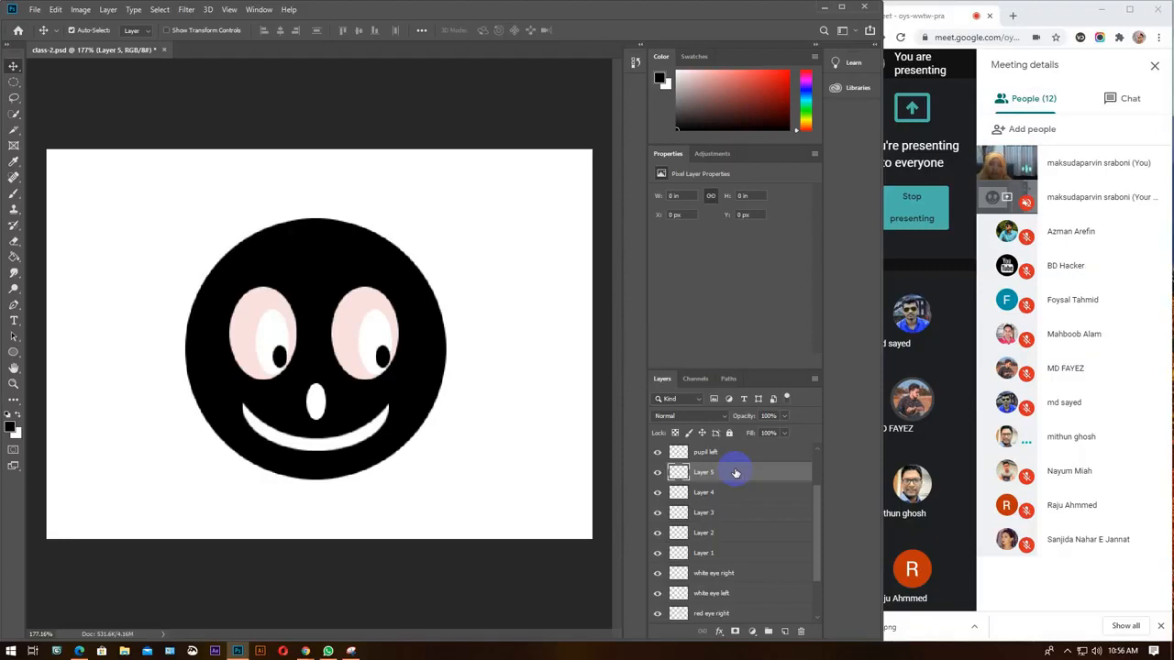
{"action": "left_click", "coordinate": [801, 634]}
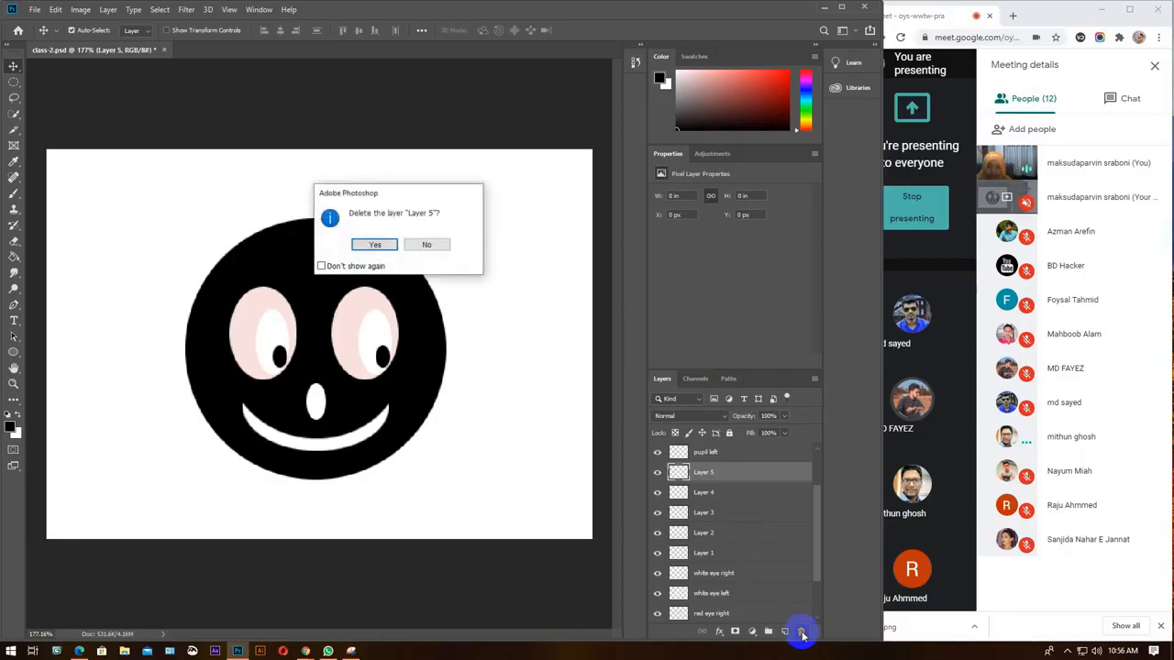
{"action": "left_click", "coordinate": [374, 246]}
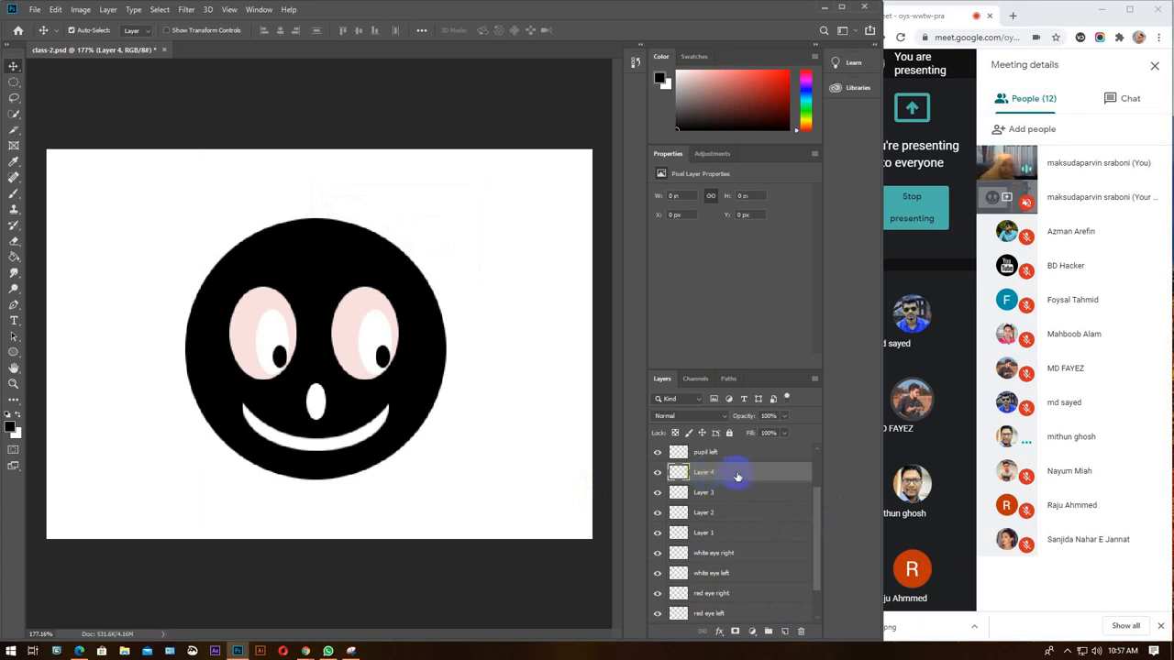
{"action": "key", "text": "Delete"}
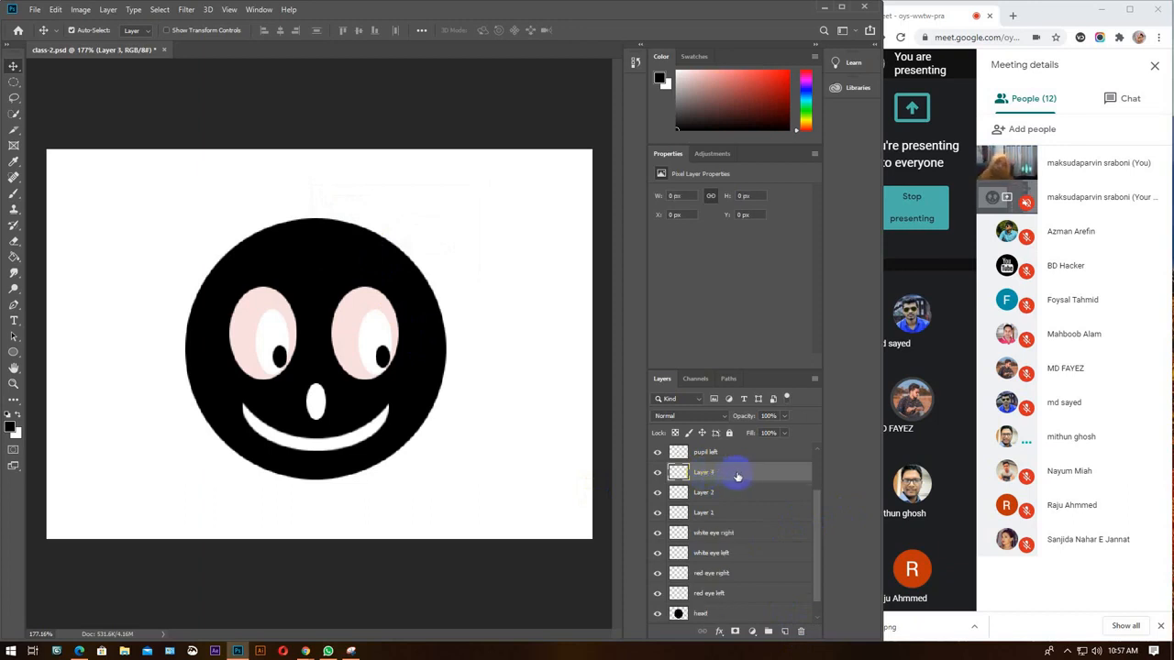
Add two new empty layers above Layer 3 and select only Layer 5, Layer 3 and Layer 1 together.
{"action": "left_click", "coordinate": [785, 633]}
{"action": "left_click", "coordinate": [785, 632]}
{"action": "double_click", "coordinate": [711, 473]}
{"action": "left_click", "coordinate": [741, 476]}
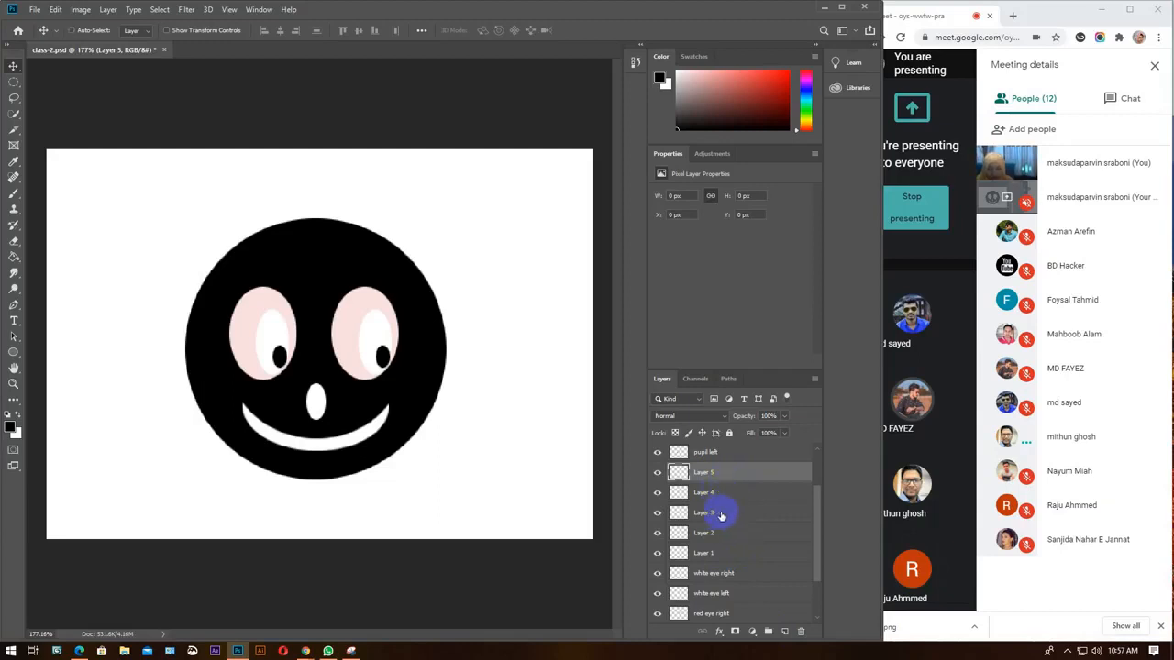
{"action": "left_click", "coordinate": [720, 513], "text": "ctrl"}
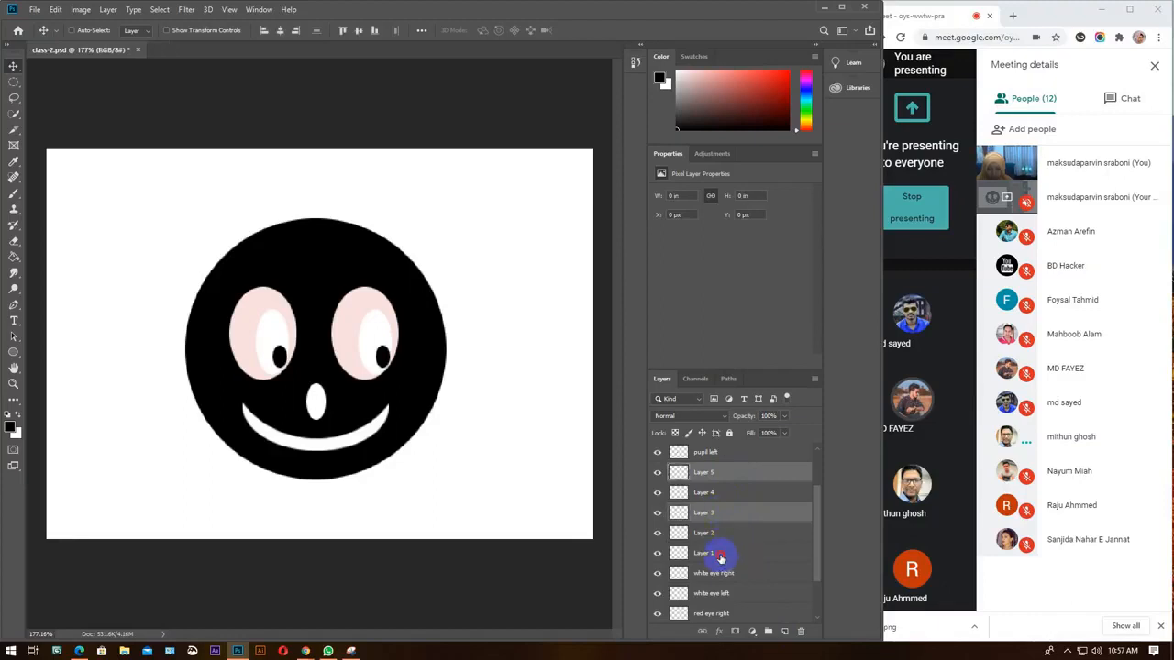
{"action": "left_click", "coordinate": [721, 555], "text": "ctrl"}
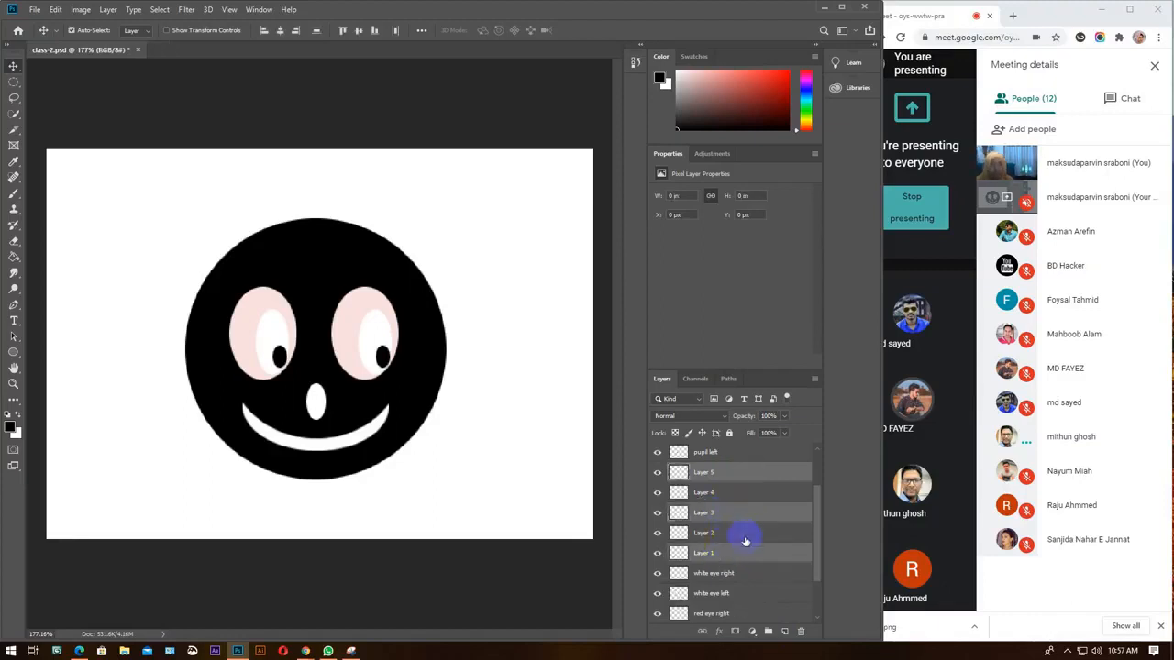
Select the whole range of empty layers from Layer 5 to Layer 1 and delete them together.
{"action": "left_click", "coordinate": [738, 472]}
{"action": "mouse_move", "coordinate": [730, 473]}
{"action": "left_mouse_down"}
{"action": "mouse_move", "coordinate": [703, 482]}
{"action": "mouse_move", "coordinate": [702, 555]}
{"action": "mouse_move", "coordinate": [707, 490]}
{"action": "mouse_move", "coordinate": [713, 550]}
{"action": "mouse_move", "coordinate": [720, 487]}
{"action": "left_mouse_up"}
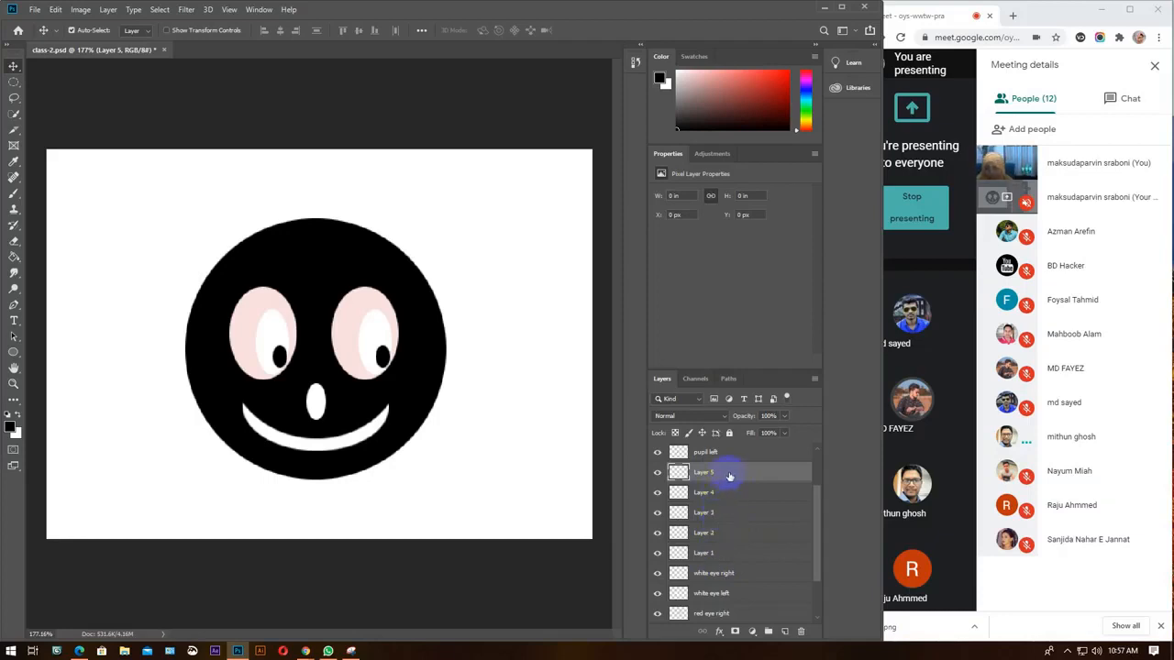
{"action": "left_click", "coordinate": [722, 553], "text": "shift"}
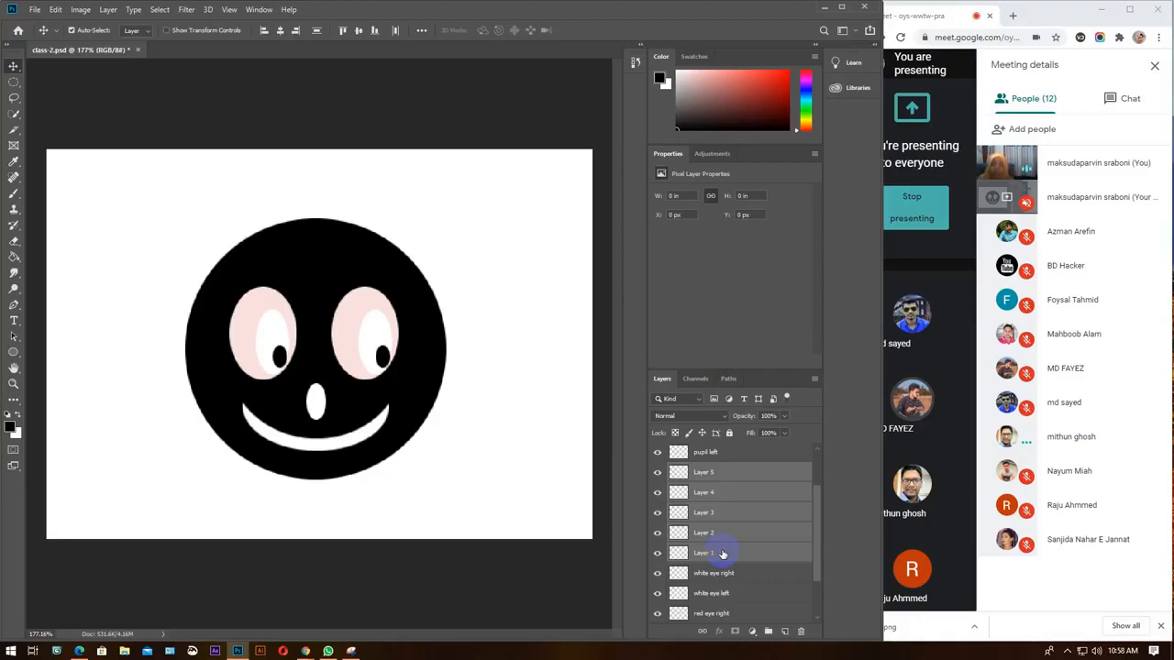
{"action": "key", "text": "Delete"}
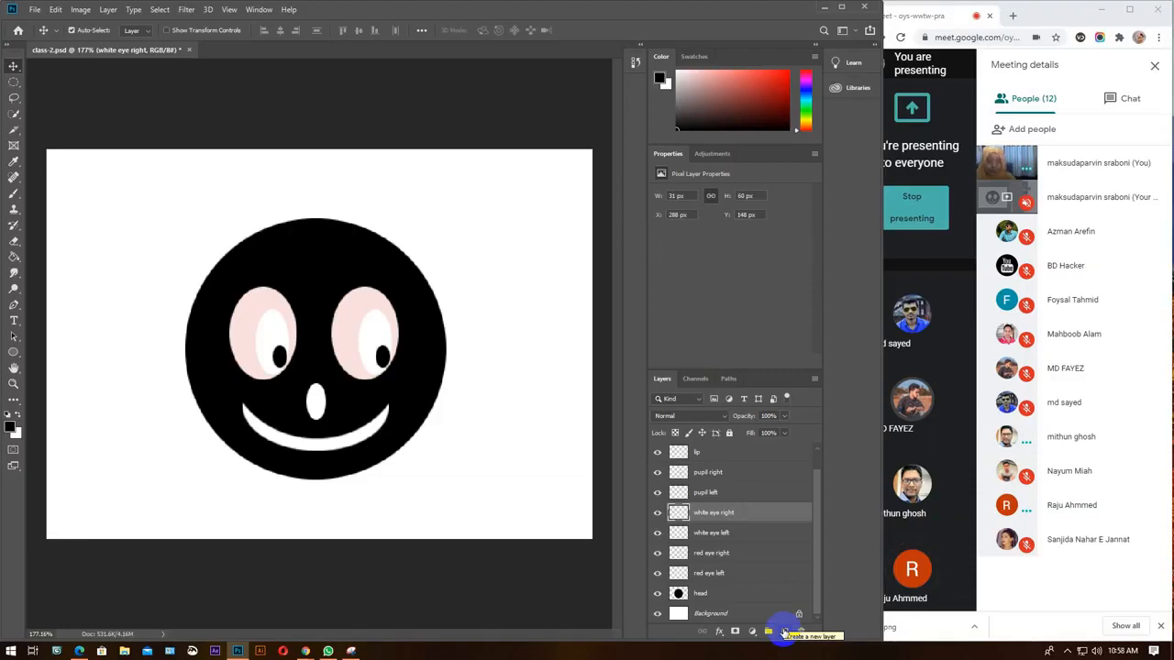
Switch to the Google Meet window at full size, stop presenting and dismiss the downloads bar.
{"action": "left_click", "coordinate": [1129, 9]}
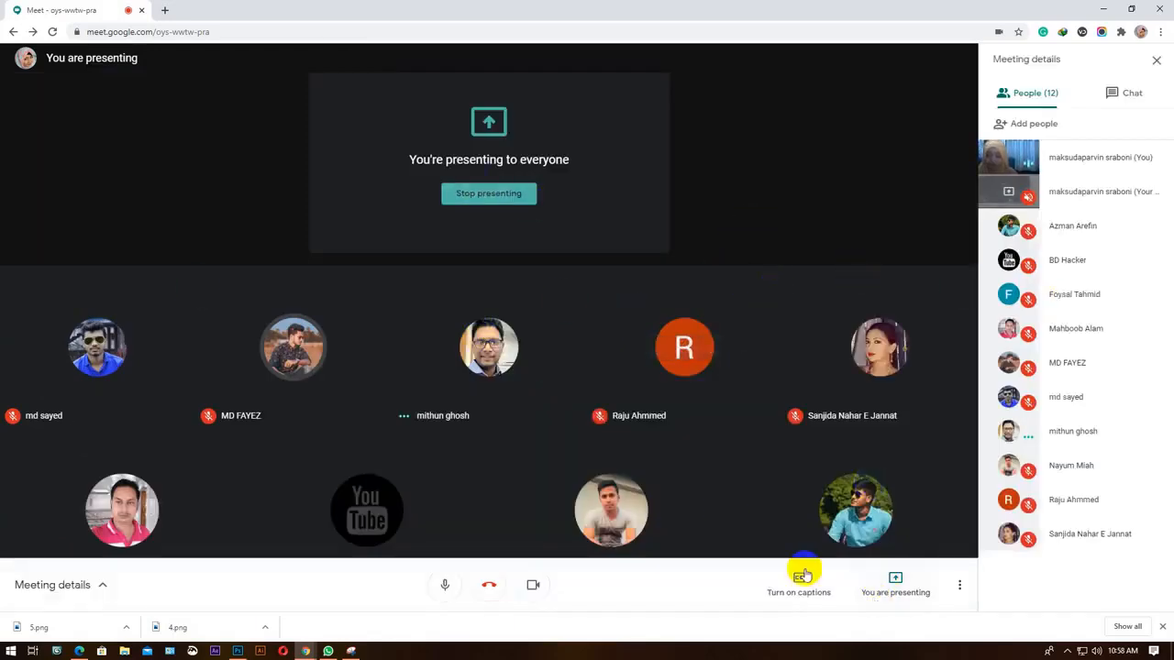
{"action": "left_click", "coordinate": [899, 586]}
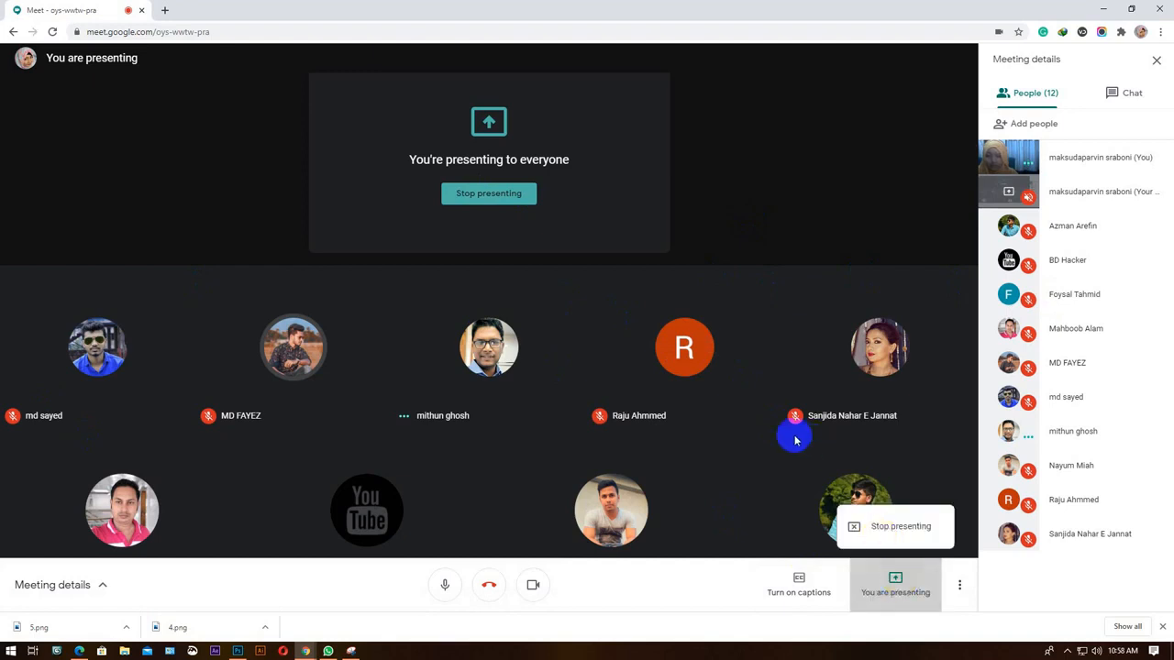
{"action": "left_click", "coordinate": [1162, 629]}
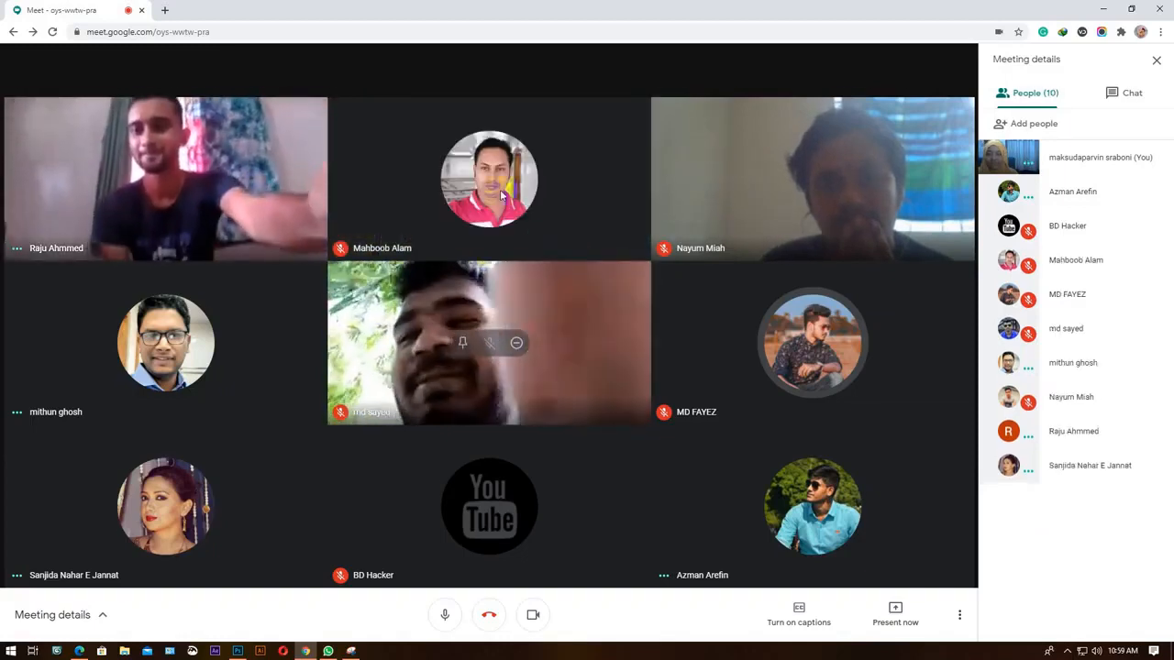
Try to present the entire screen to the meeting.
{"action": "left_click", "coordinate": [893, 612]}
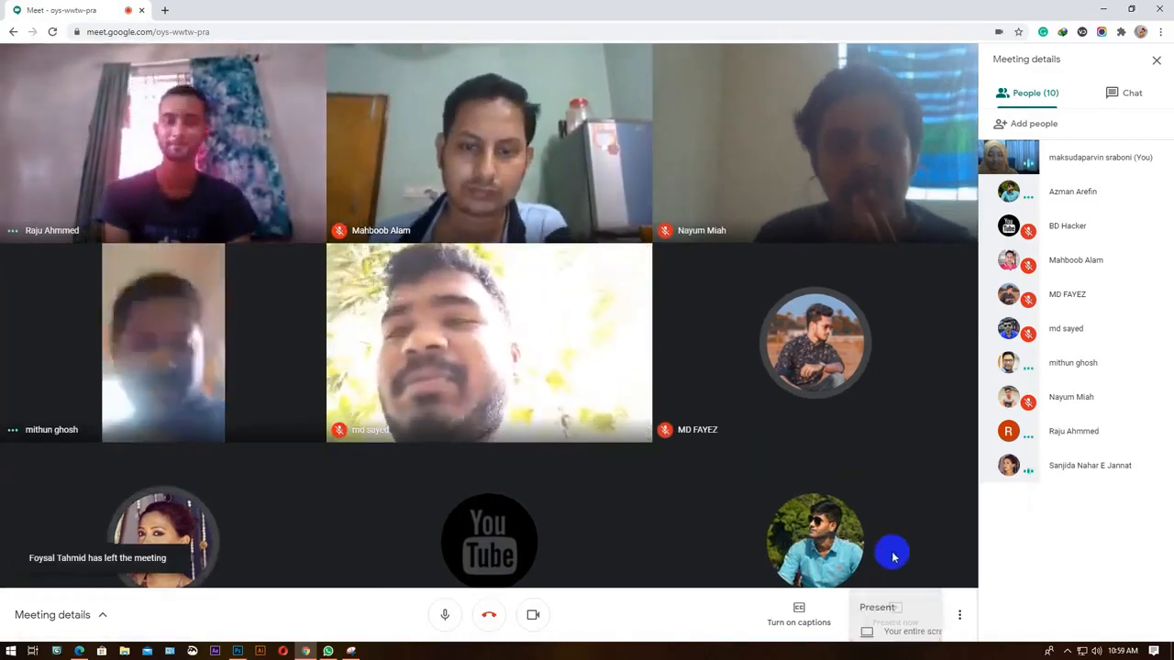
{"action": "left_click", "coordinate": [873, 511]}
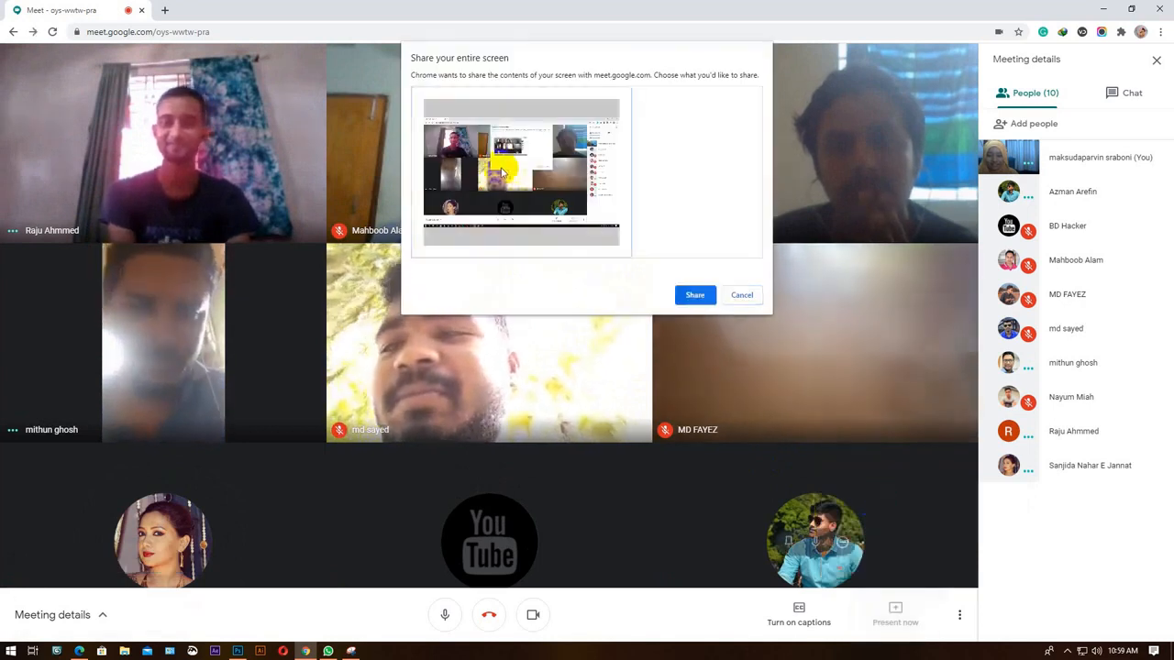
{"action": "left_click", "coordinate": [695, 294]}
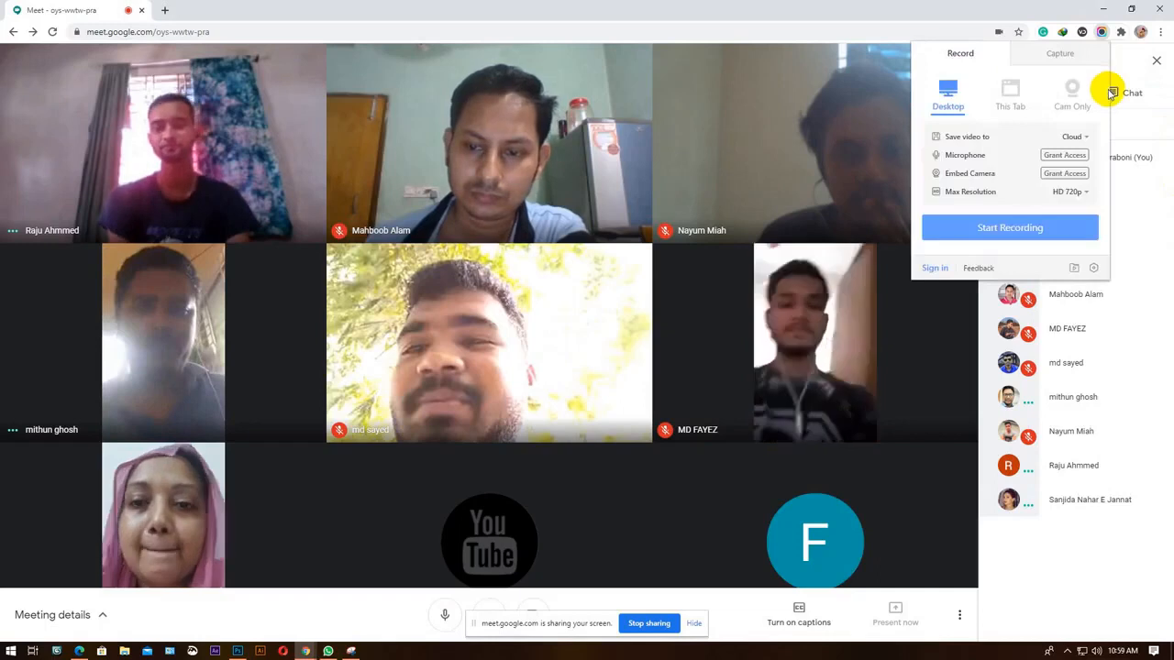
Capture a selected area covering the participant video grid and the participant list, and finish it without annotations.
{"action": "left_click", "coordinate": [1059, 53]}
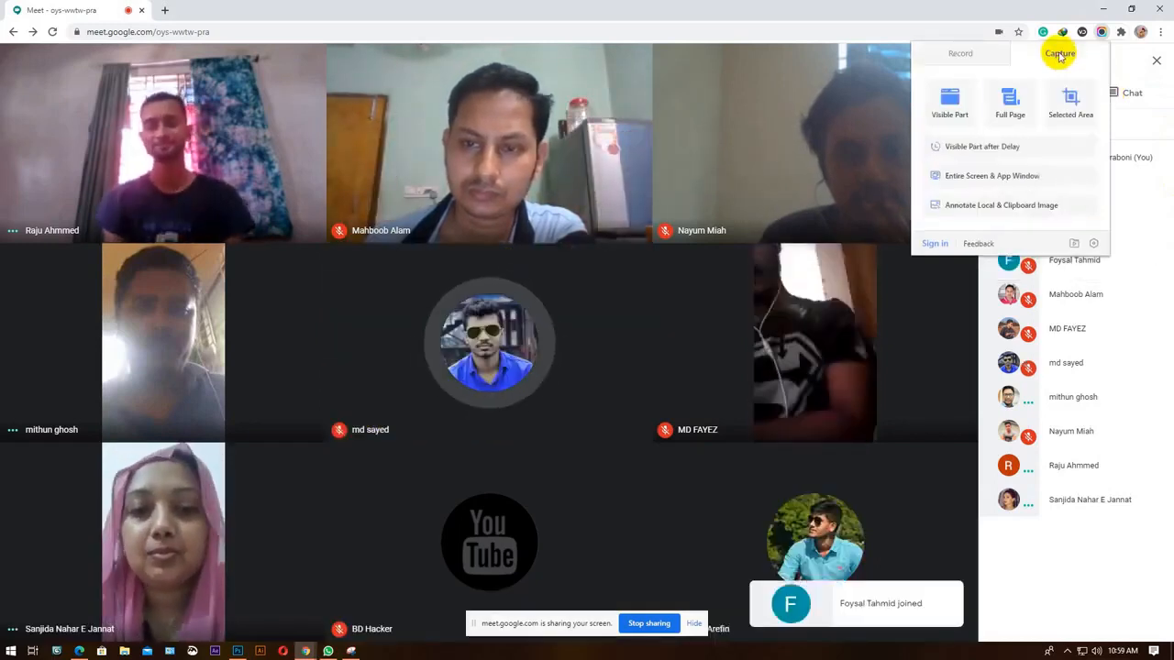
{"action": "left_click", "coordinate": [1073, 103]}
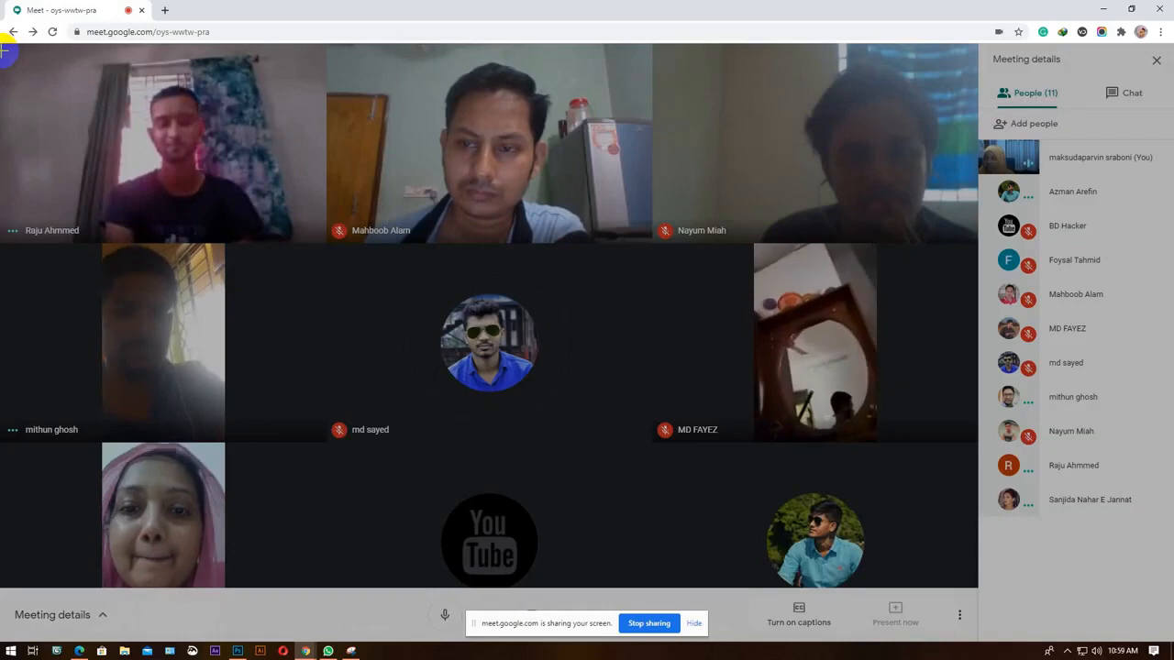
{"action": "left_click_drag", "start_coordinate": [5, 46], "coordinate": [947, 484]}
{"action": "left_click_drag", "start_coordinate": [1029, 552], "coordinate": [1148, 624]}
{"action": "left_click_drag", "start_coordinate": [1154, 624], "coordinate": [1156, 622]}
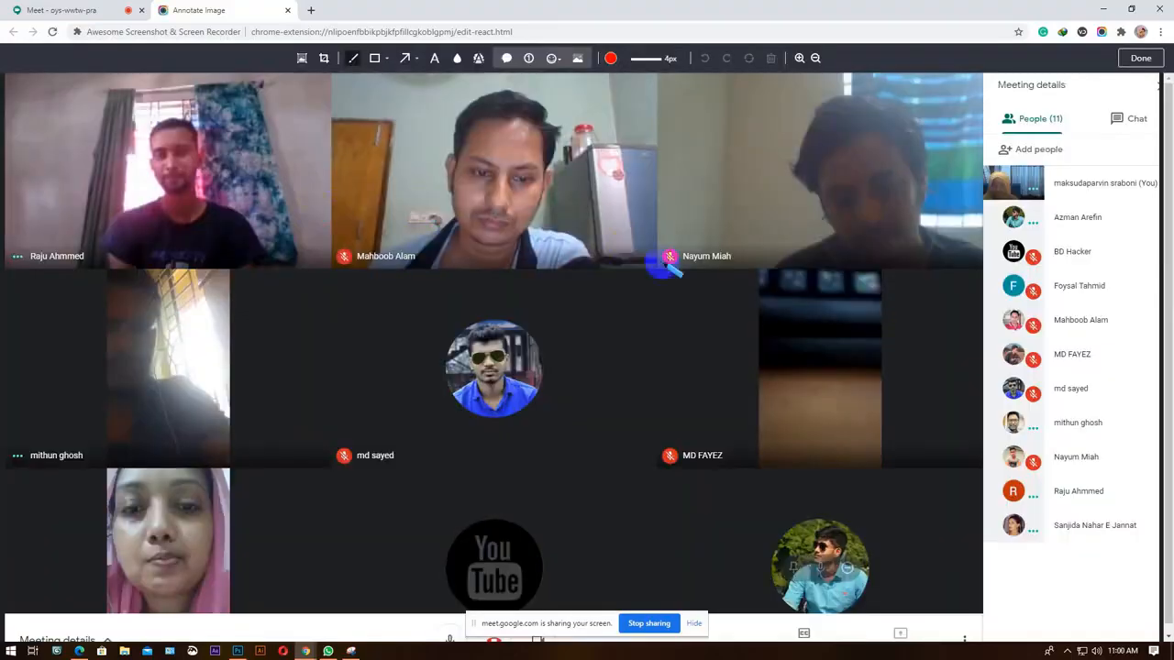
{"action": "left_click", "coordinate": [1137, 58]}
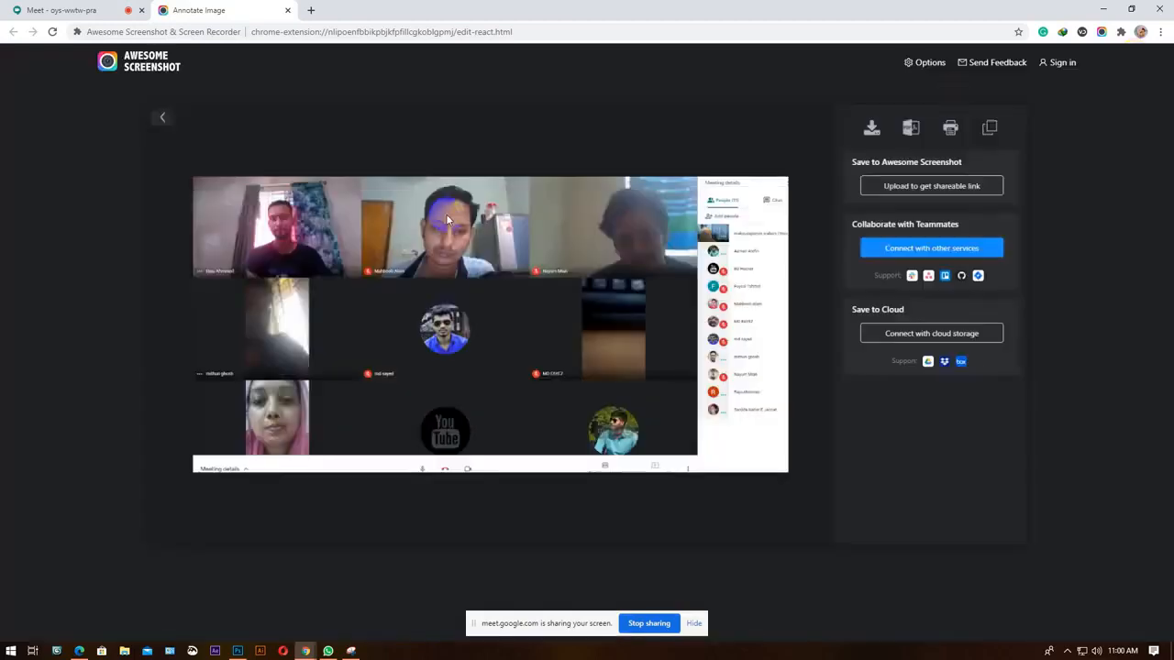
Save the captured meeting image as PNG file 6 in the 02. GD- class 02 folder and close the screenshot tab.
{"action": "right_click", "coordinate": [386, 265]}
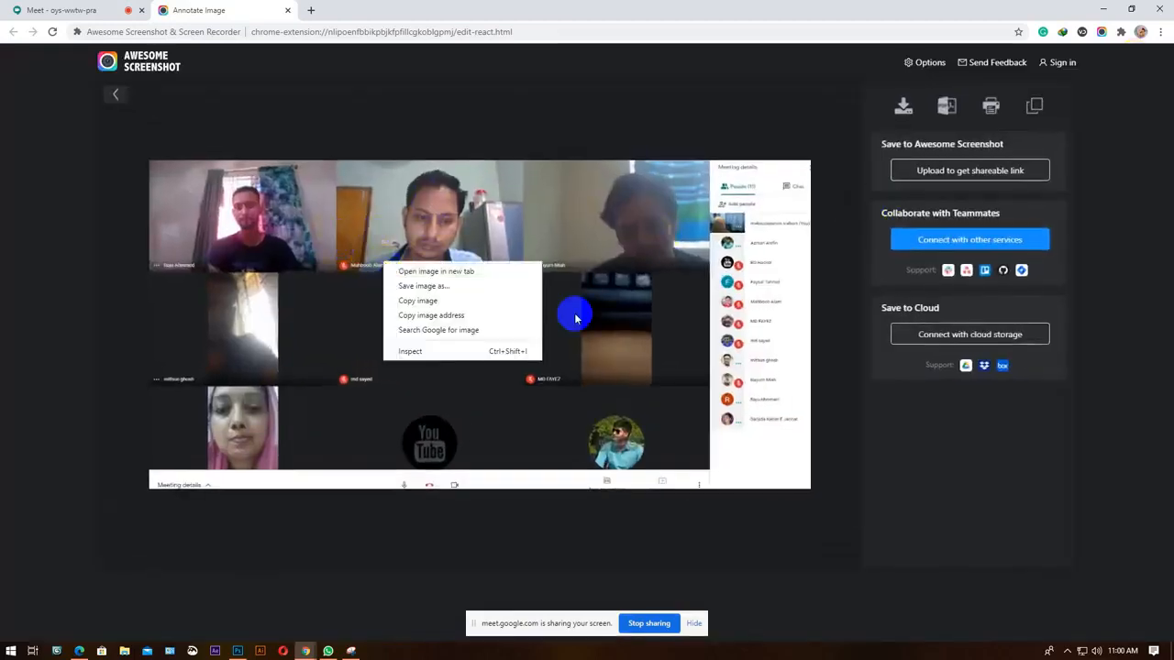
{"action": "left_click", "coordinate": [432, 290]}
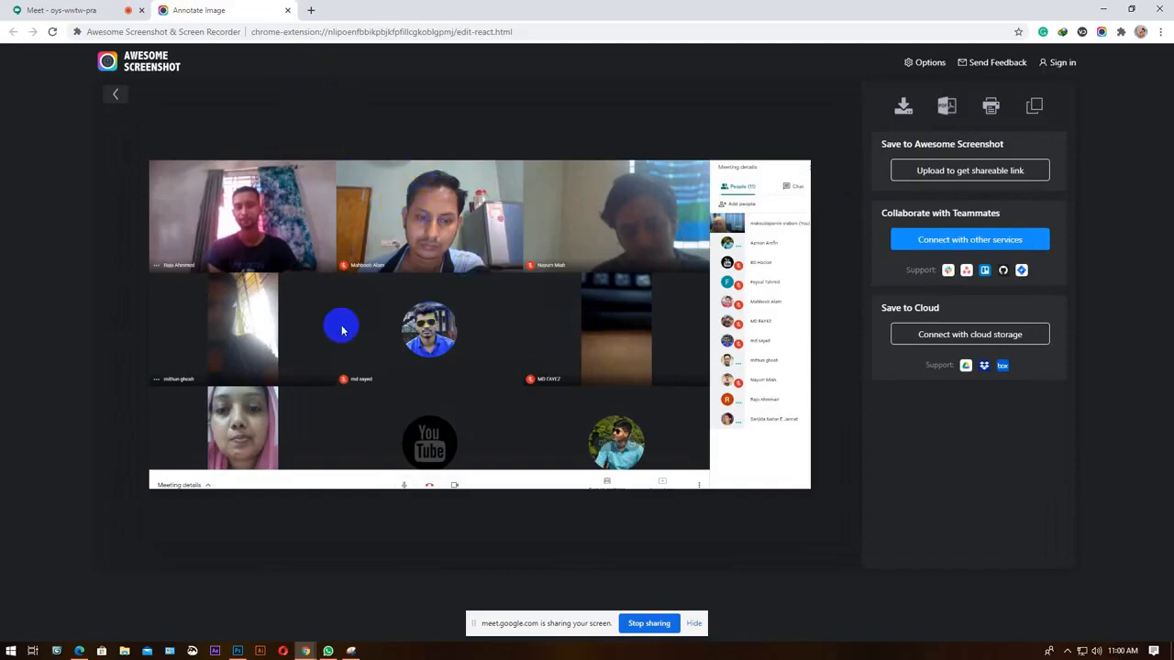
{"action": "key", "text": "ctrl+s"}
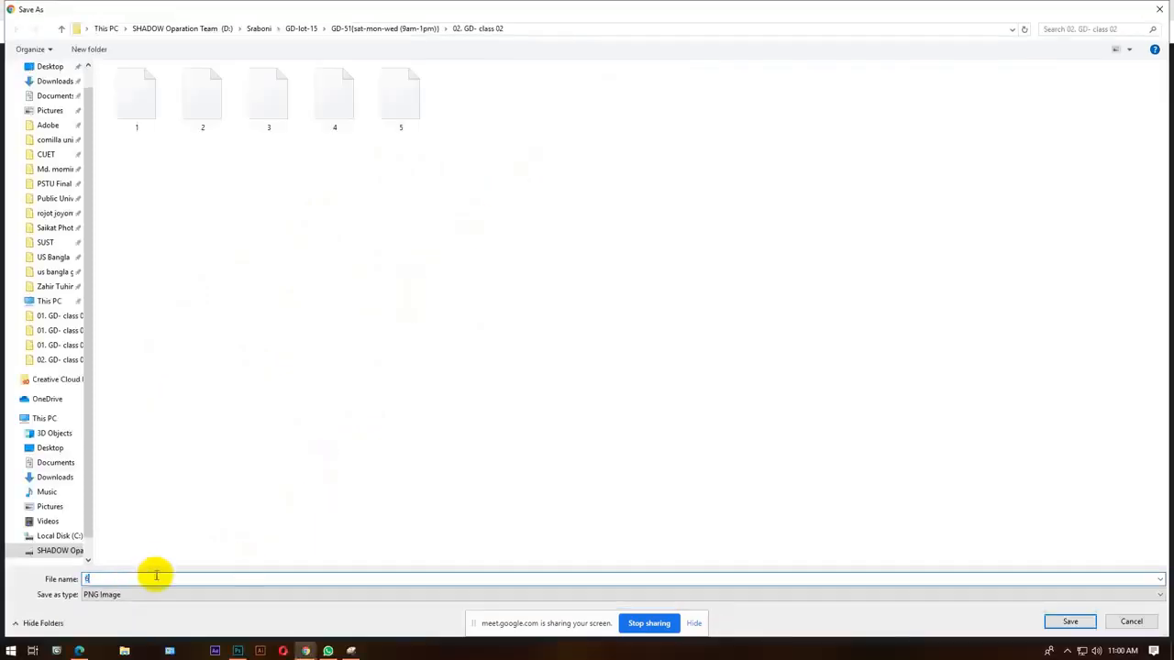
{"action": "key", "text": "Return"}
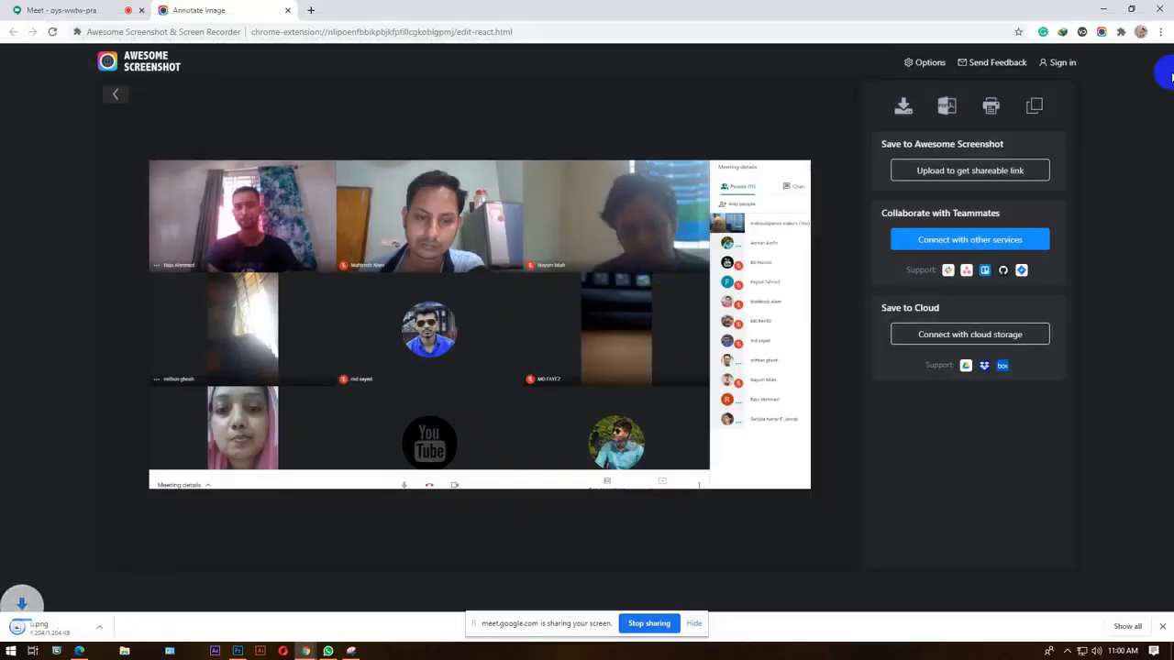
{"action": "left_click", "coordinate": [287, 10]}
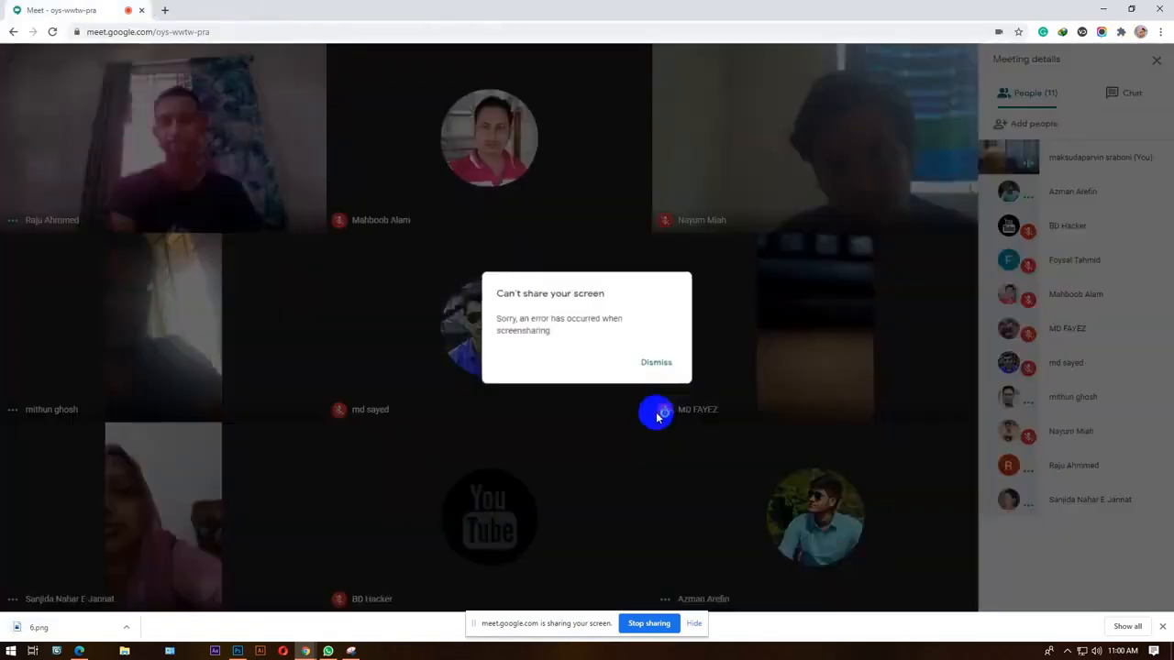
Dismiss the screen-sharing error and try again to present the entire screen to the meeting.
{"action": "left_click", "coordinate": [655, 365]}
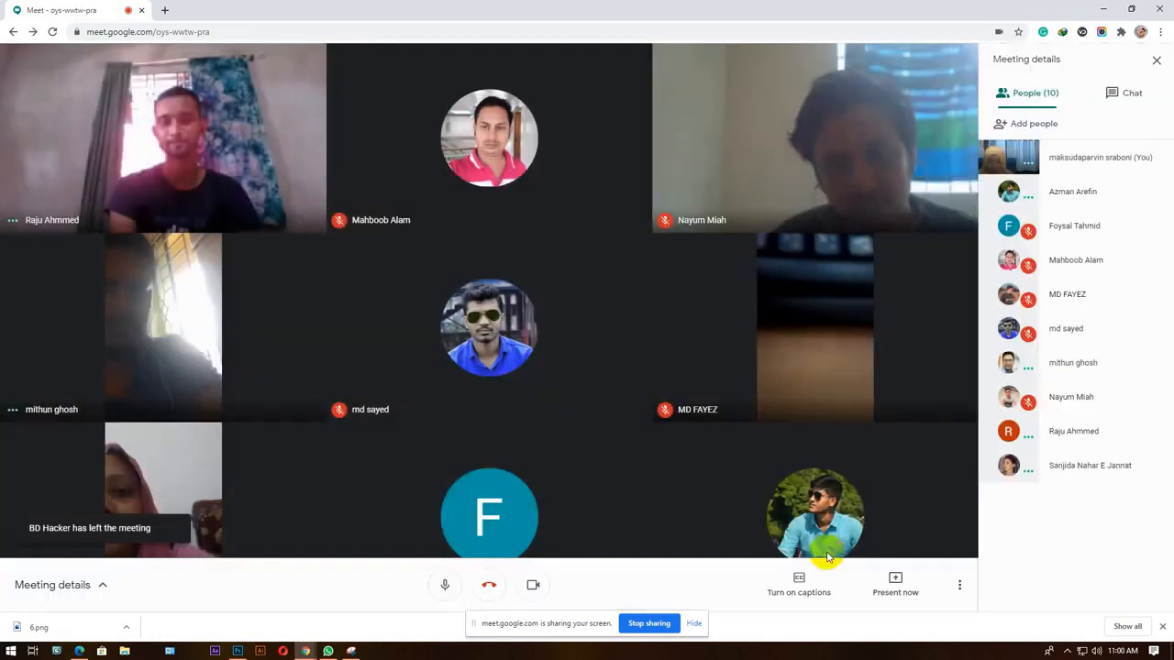
{"action": "left_click", "coordinate": [902, 596]}
{"action": "left_click", "coordinate": [883, 477]}
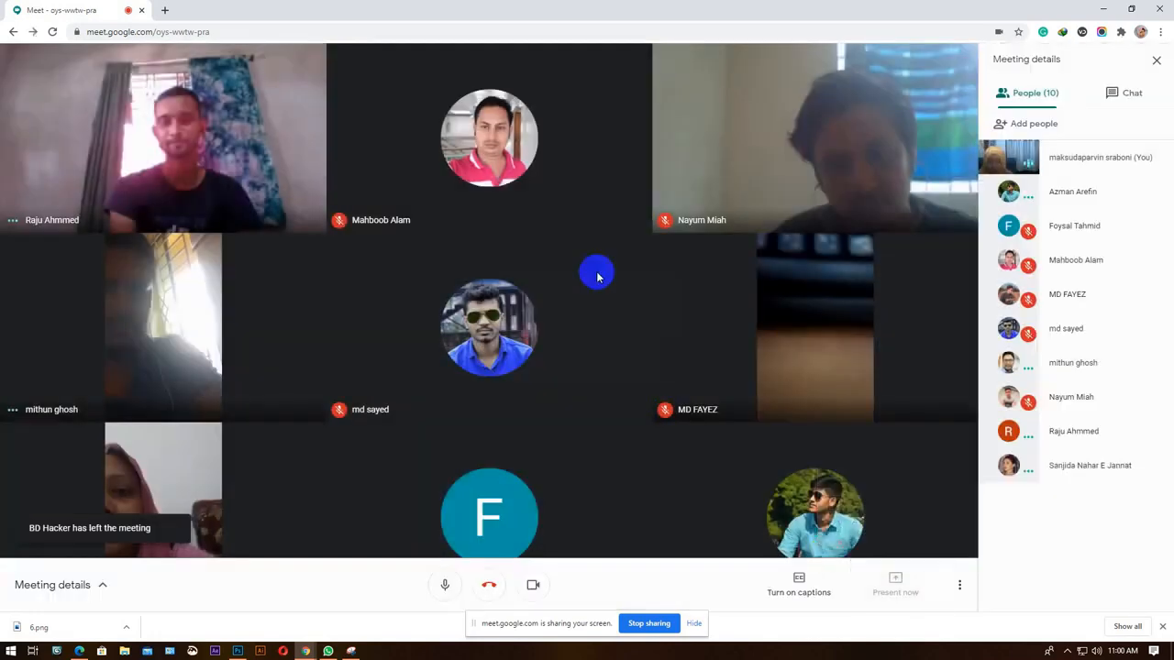
{"action": "left_click", "coordinate": [535, 172]}
{"action": "left_click", "coordinate": [693, 293]}
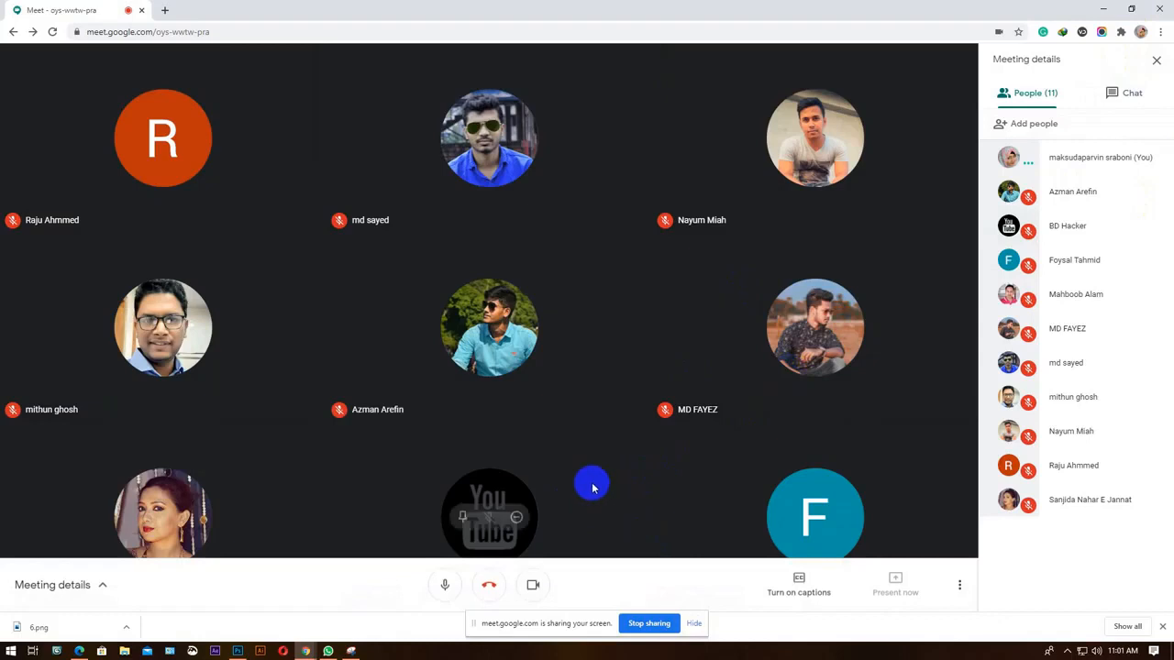
Restore the Meet window and narrow it to sit beside the Photoshop canvas, with the downloads bar dismissed.
{"action": "left_click", "coordinate": [1133, 9]}
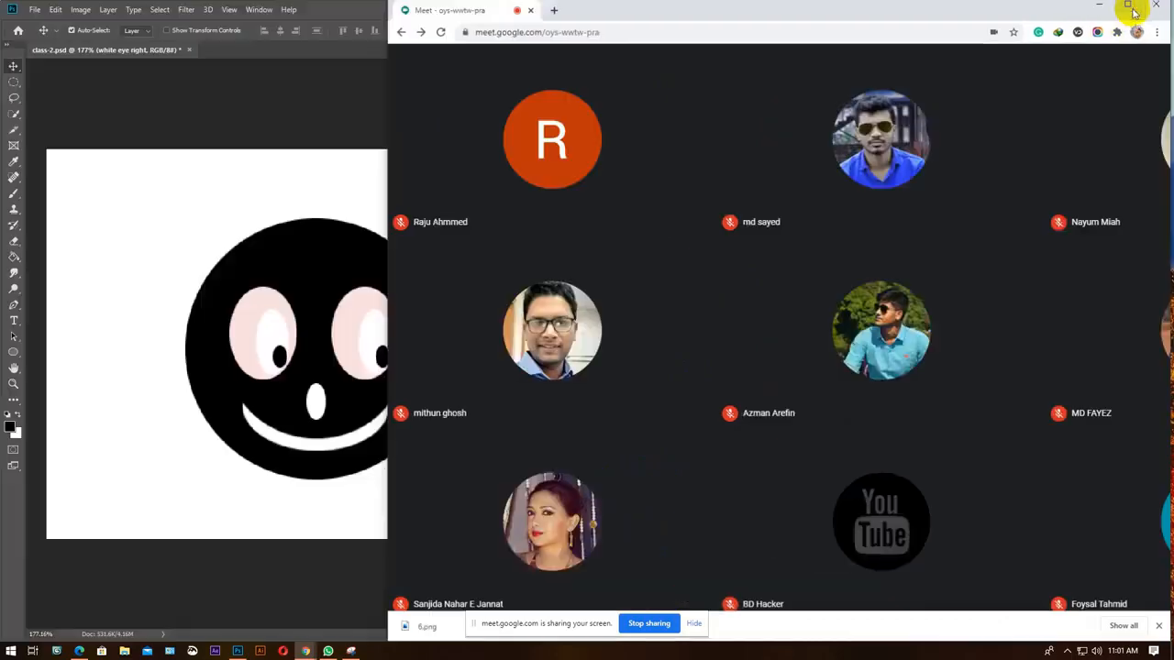
{"action": "left_click_drag", "start_coordinate": [400, 4], "coordinate": [838, 5]}
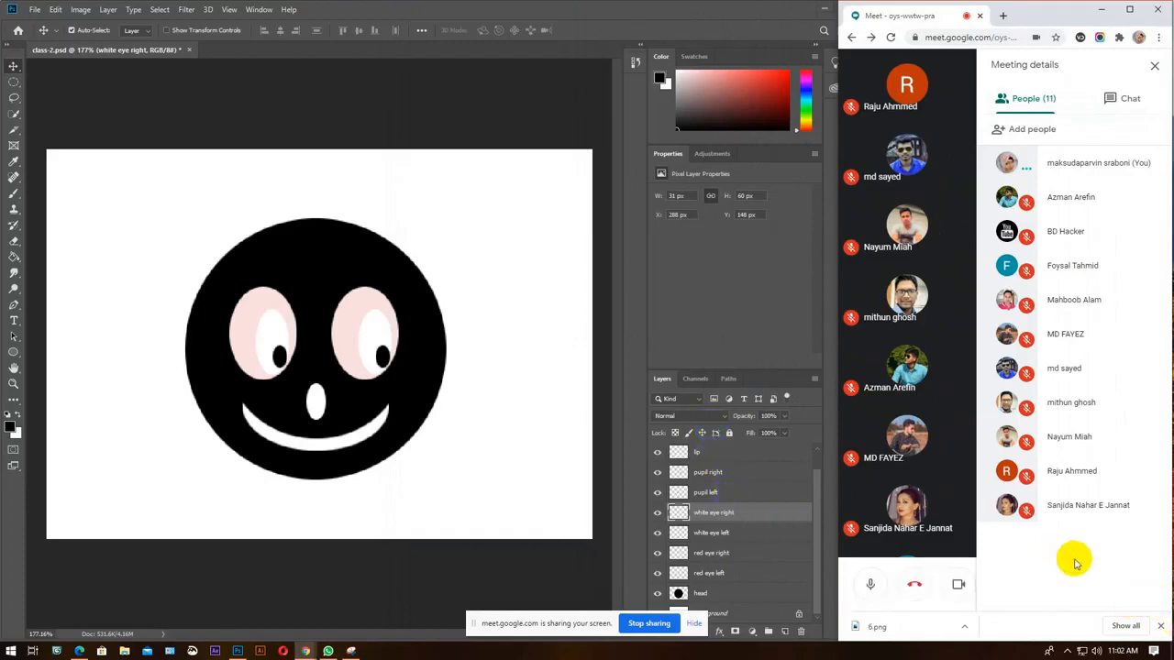
{"action": "left_click", "coordinate": [1160, 625]}
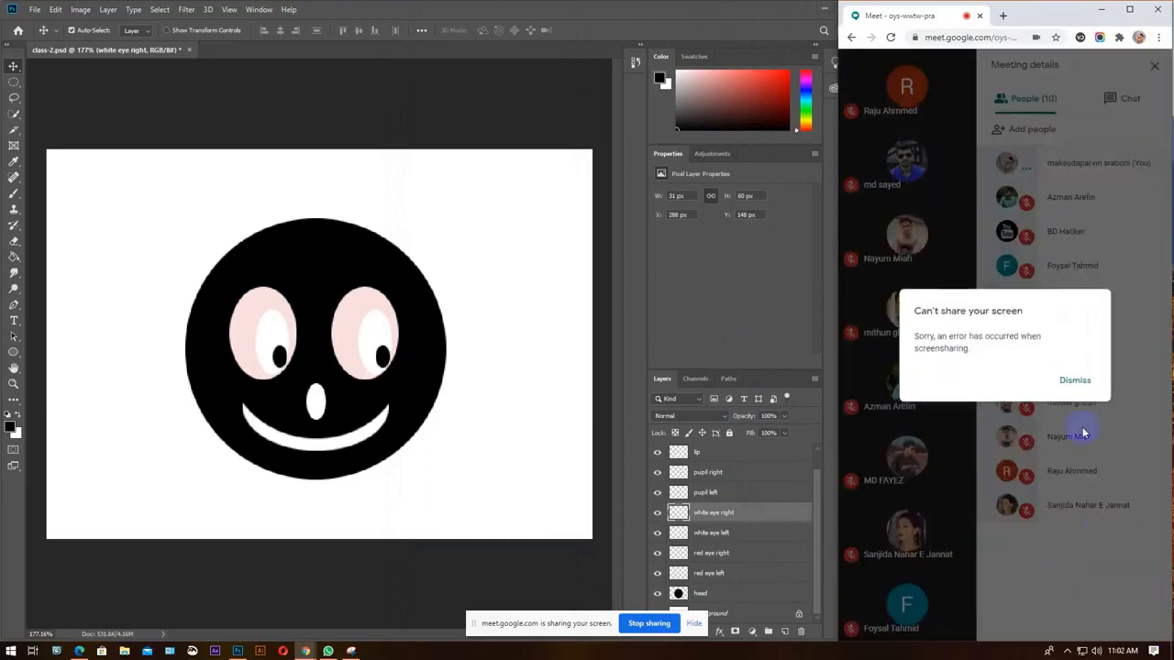
Dismiss the screen-sharing error and rejoin the disconnected video call.
{"action": "left_click", "coordinate": [1074, 381]}
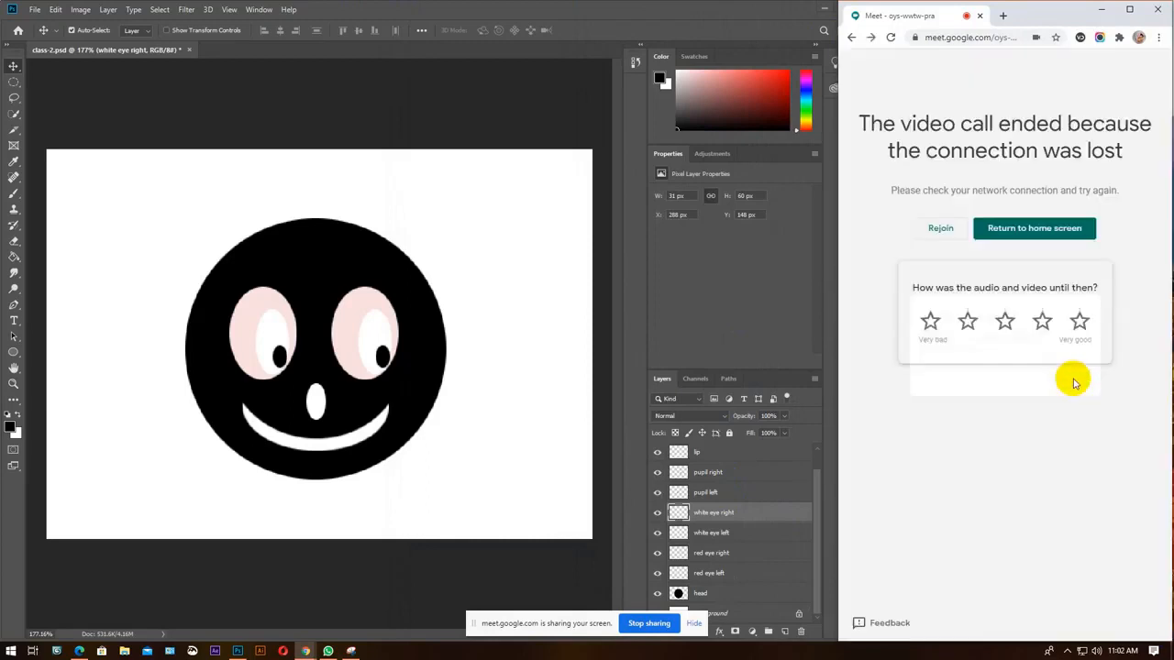
{"action": "left_click", "coordinate": [938, 230]}
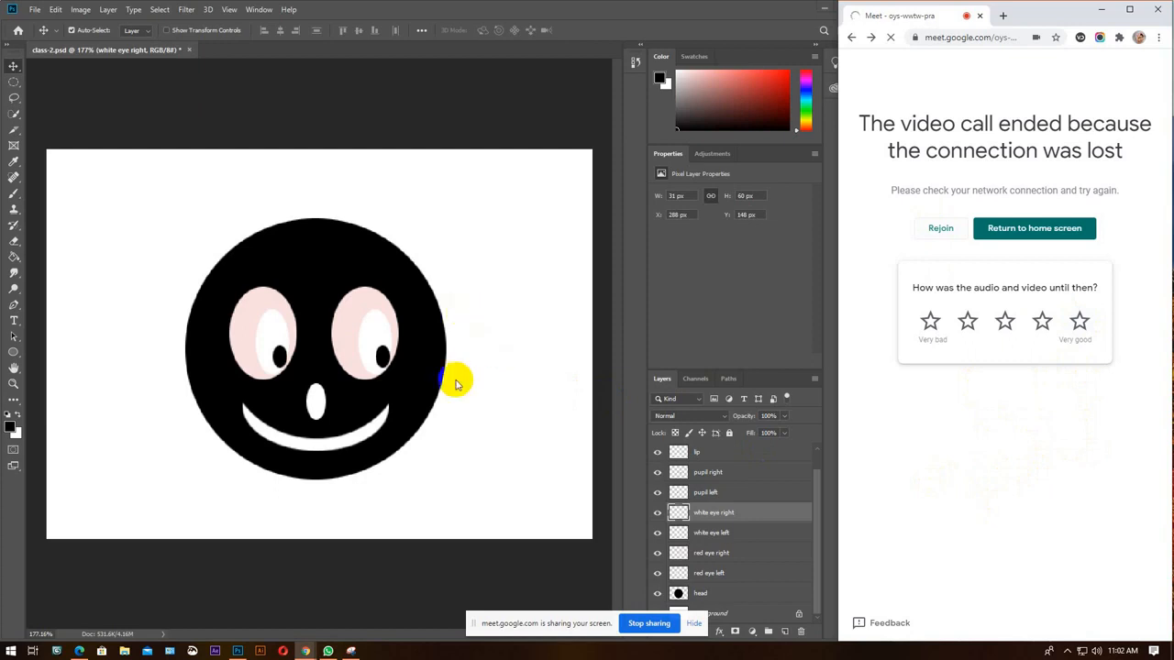
{"action": "mouse_move", "coordinate": [329, 653]}
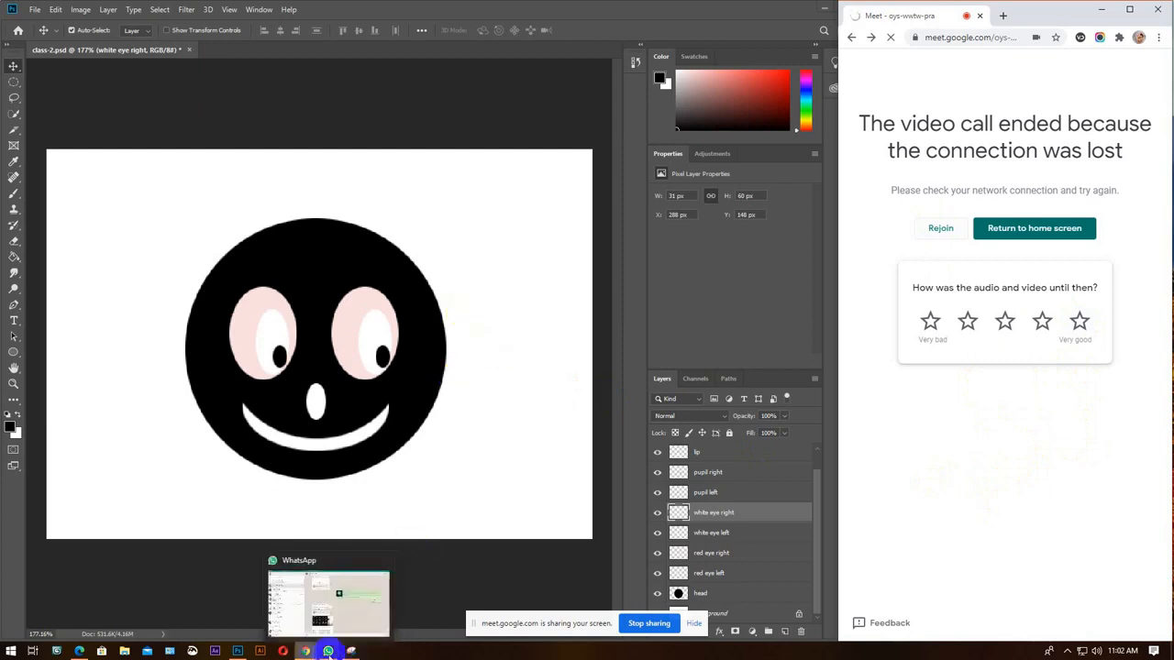
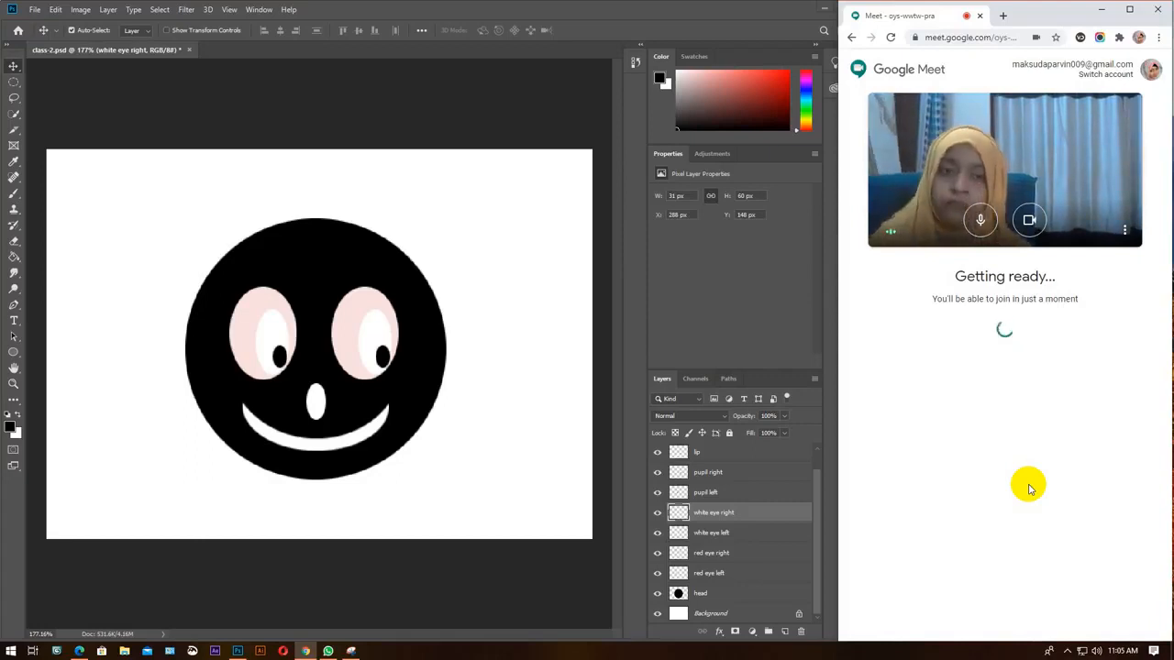
Join the meeting from its ready screen and run the tree command four times from the Windows Run dialog.
{"action": "key", "text": "super+r"}
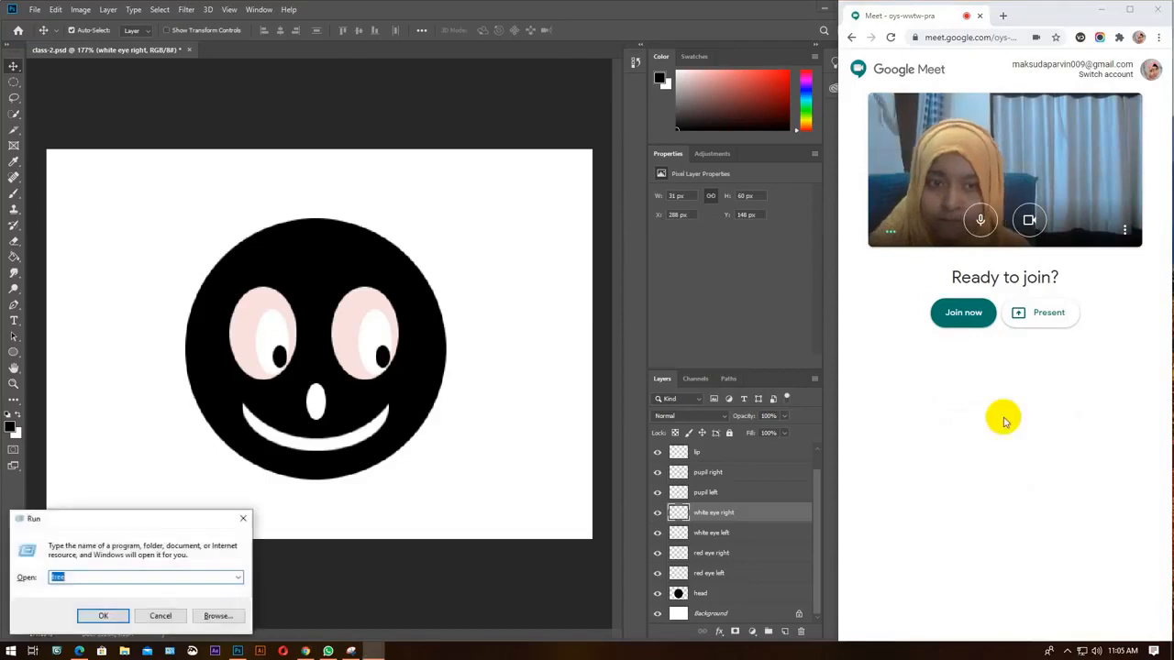
{"action": "left_click", "coordinate": [950, 315]}
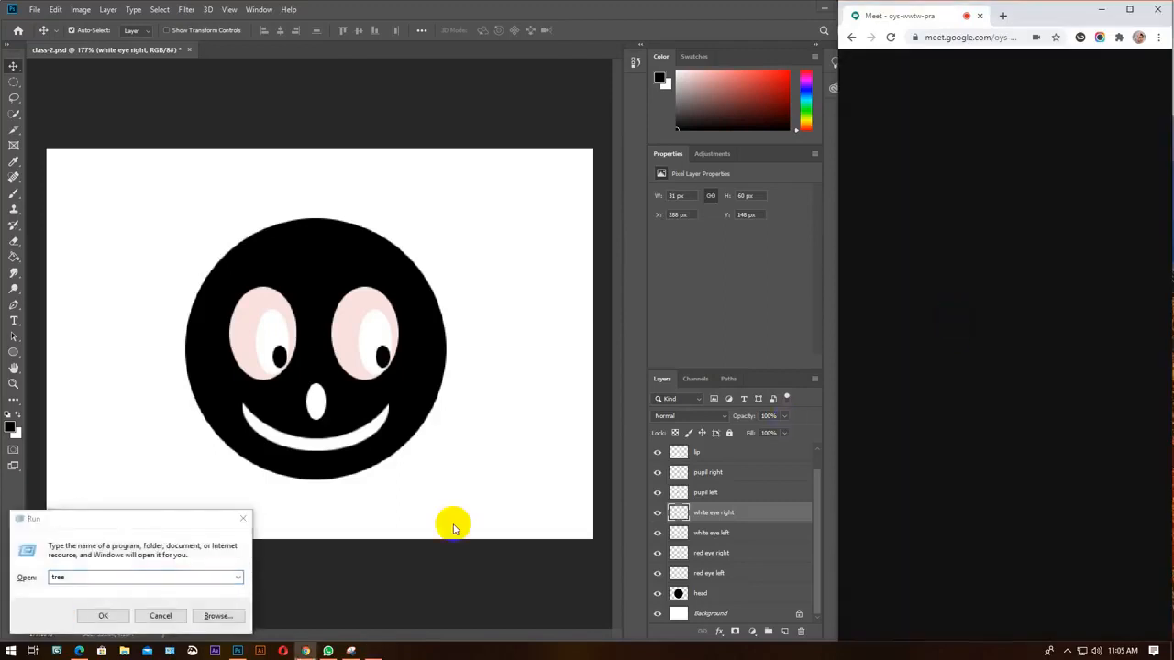
{"action": "left_click", "coordinate": [95, 616]}
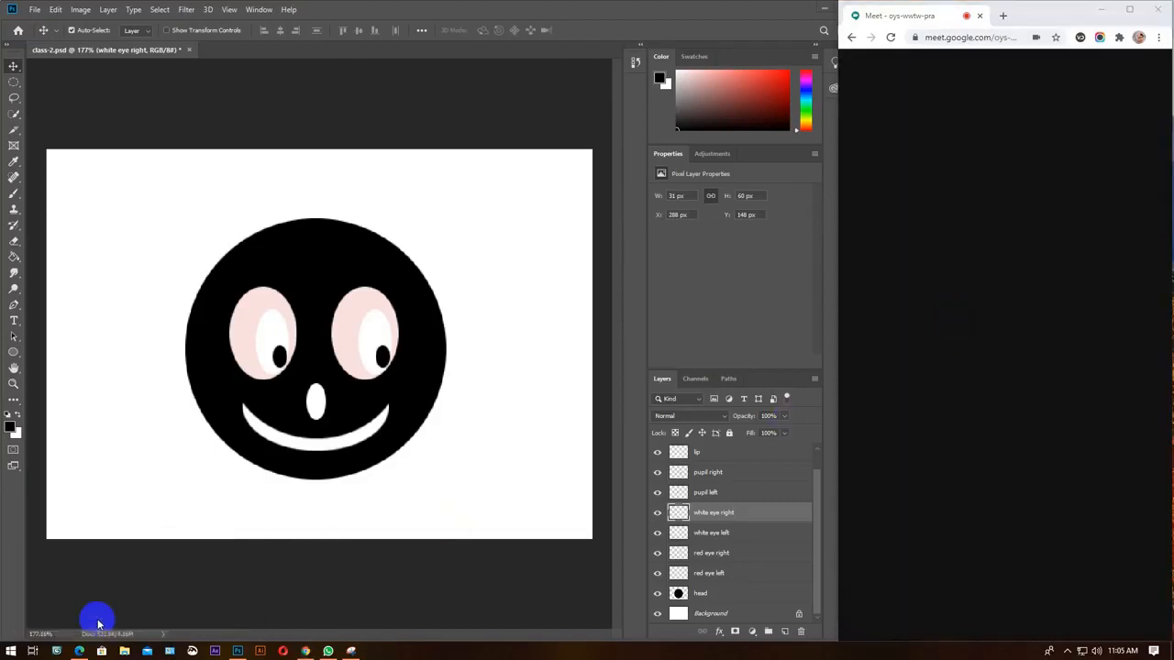
{"action": "key", "text": "super+r"}
{"action": "left_click", "coordinate": [96, 616]}
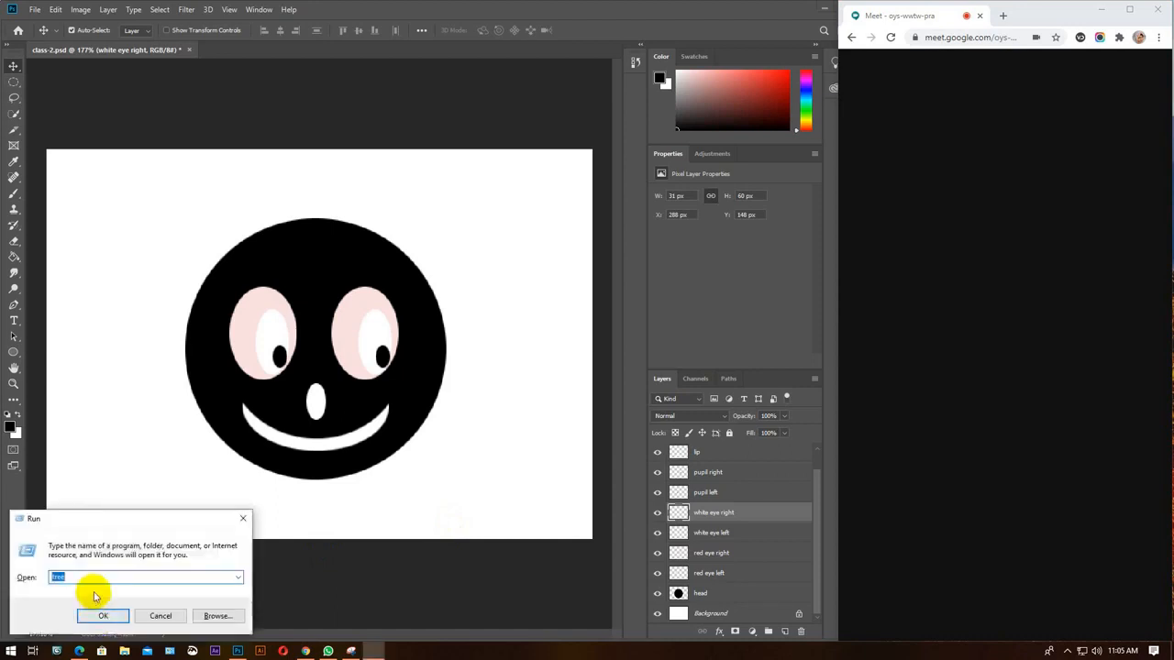
{"action": "key", "text": "super+r"}
{"action": "left_click", "coordinate": [96, 617]}
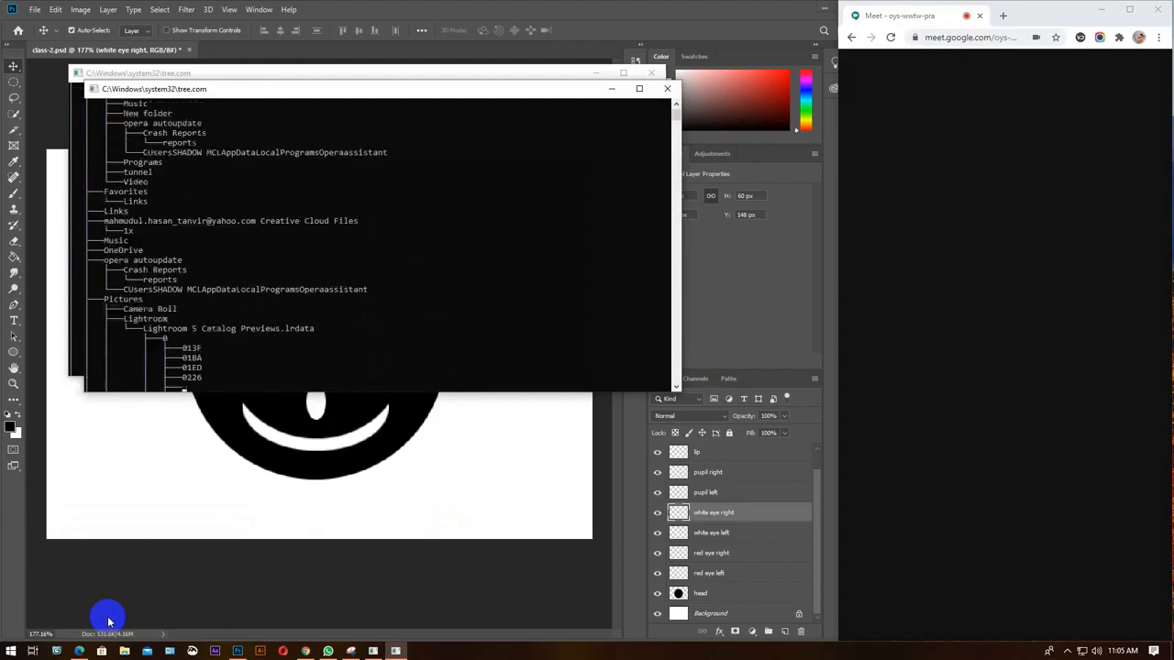
{"action": "key", "text": "super+r"}
{"action": "left_click", "coordinate": [105, 615]}
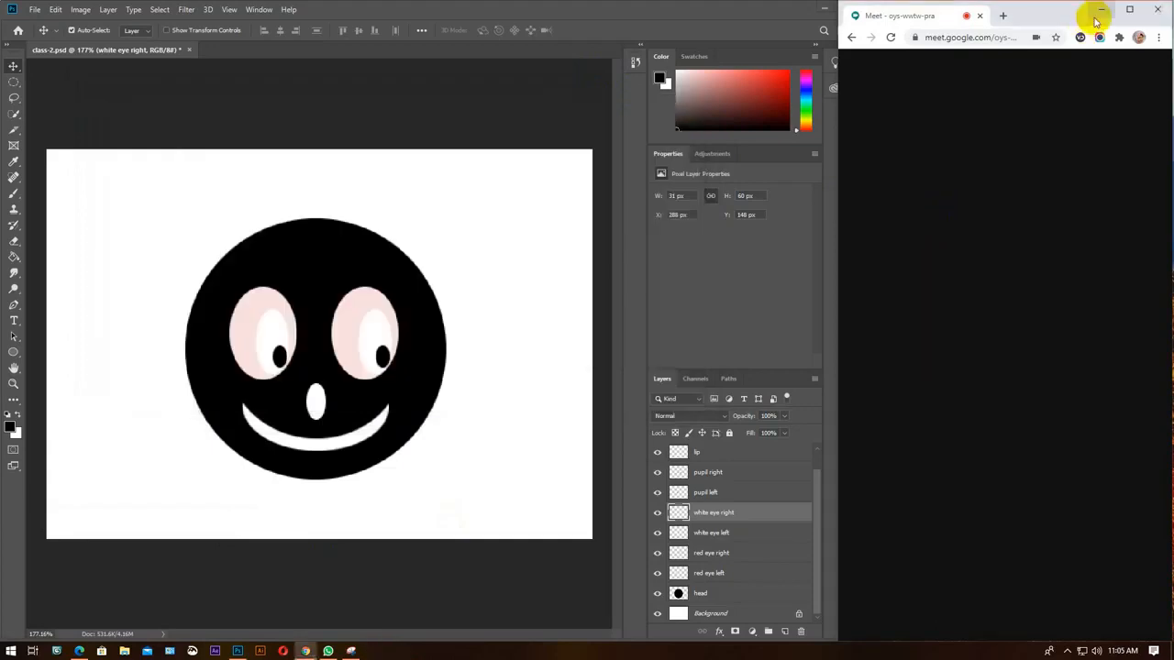
Maximize the Meet window, reload the blank meeting page and check the hidden system tray icons.
{"action": "left_click", "coordinate": [1129, 9]}
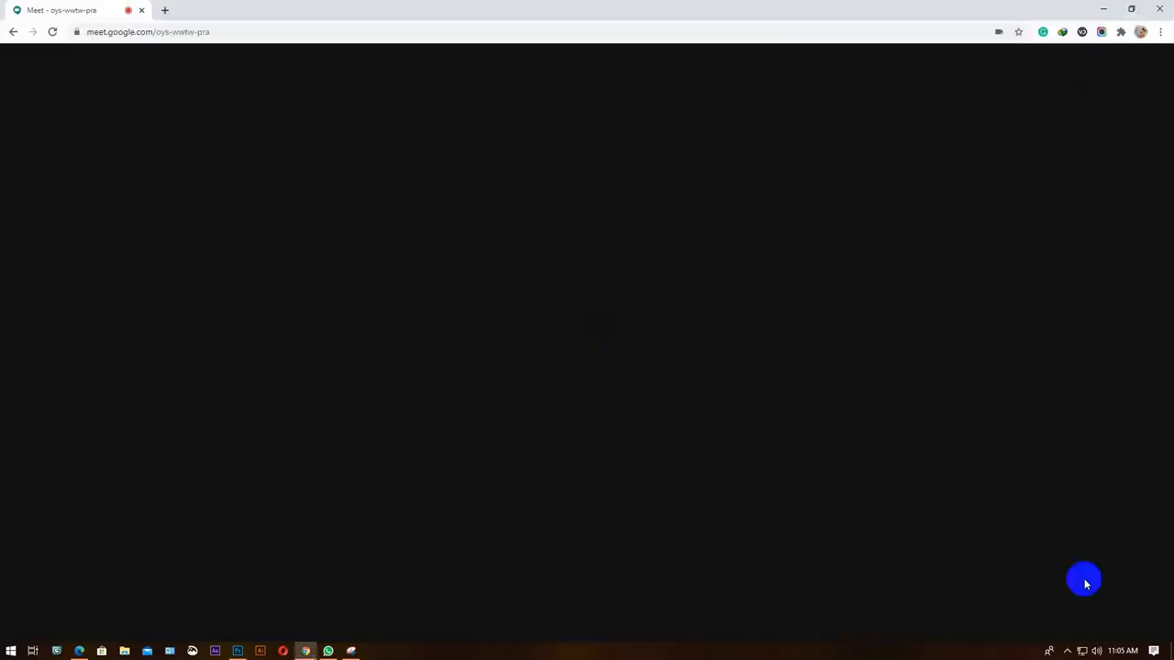
{"action": "left_click", "coordinate": [1066, 651]}
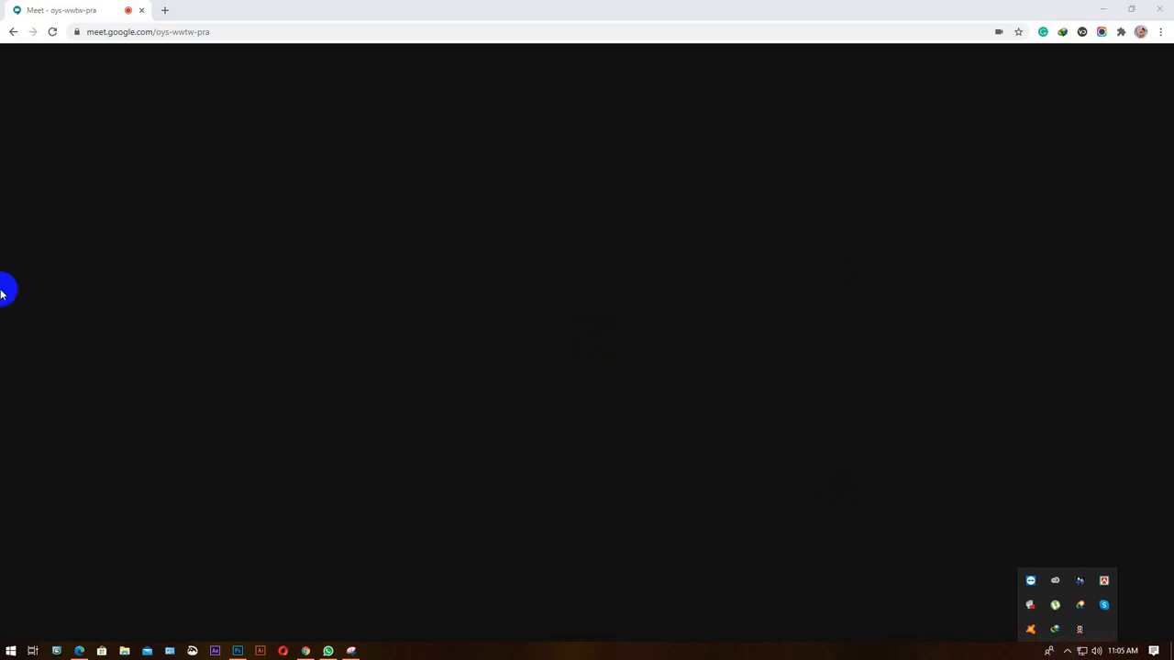
{"action": "left_click", "coordinate": [54, 33]}
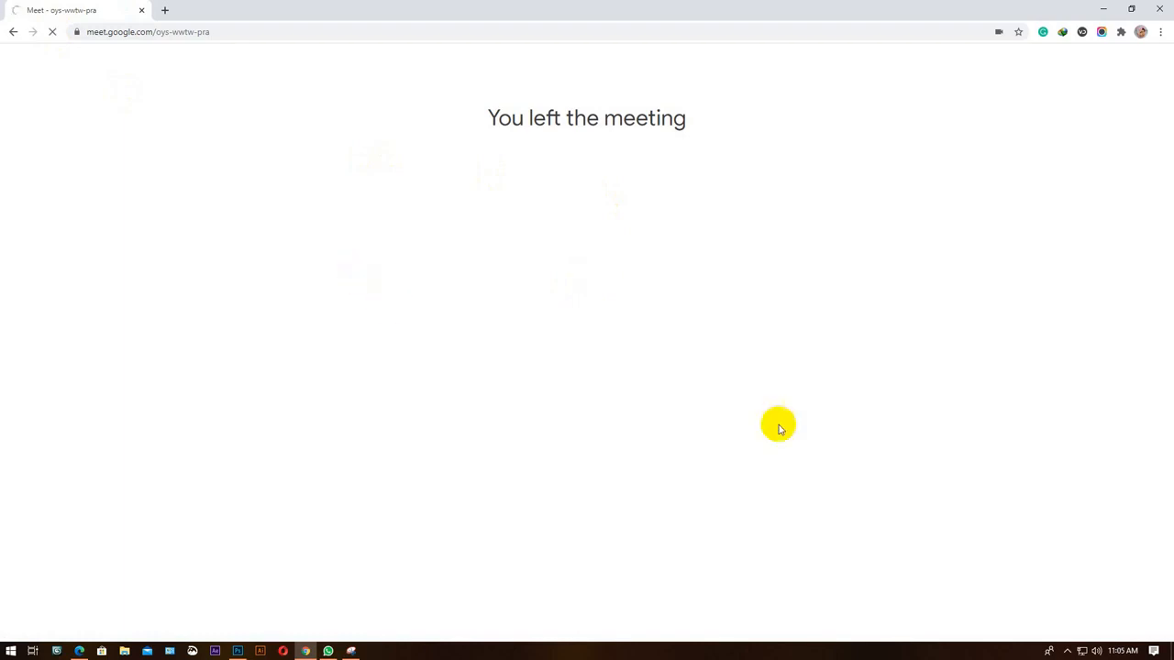
{"action": "left_click", "coordinate": [1068, 651]}
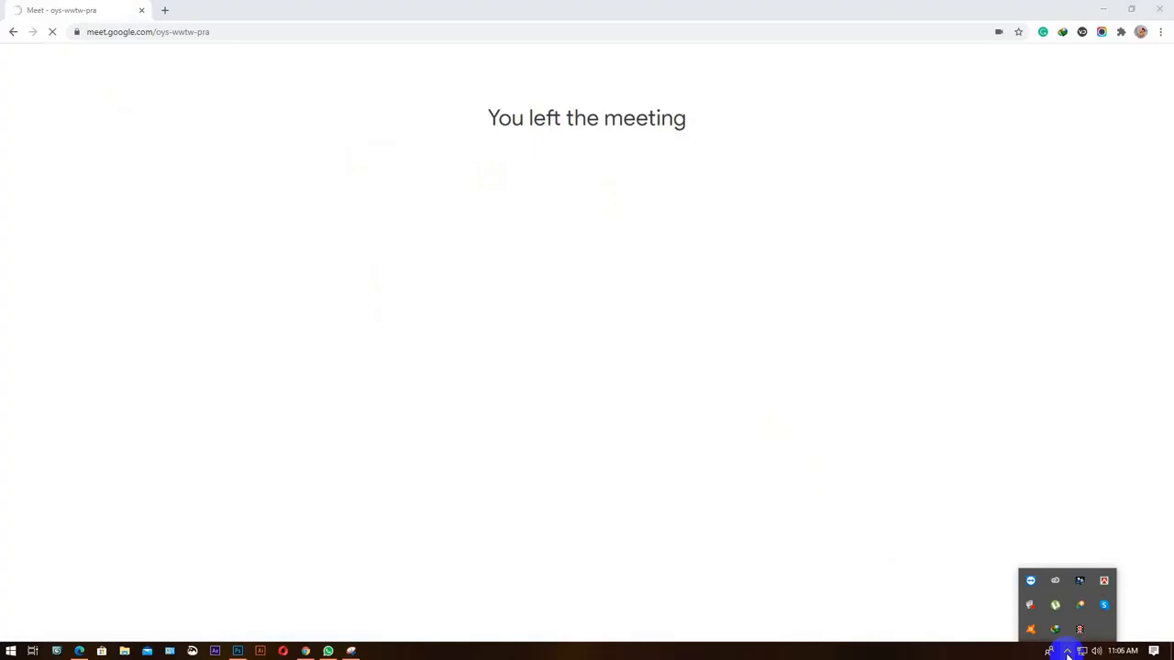
{"action": "left_click", "coordinate": [1067, 653]}
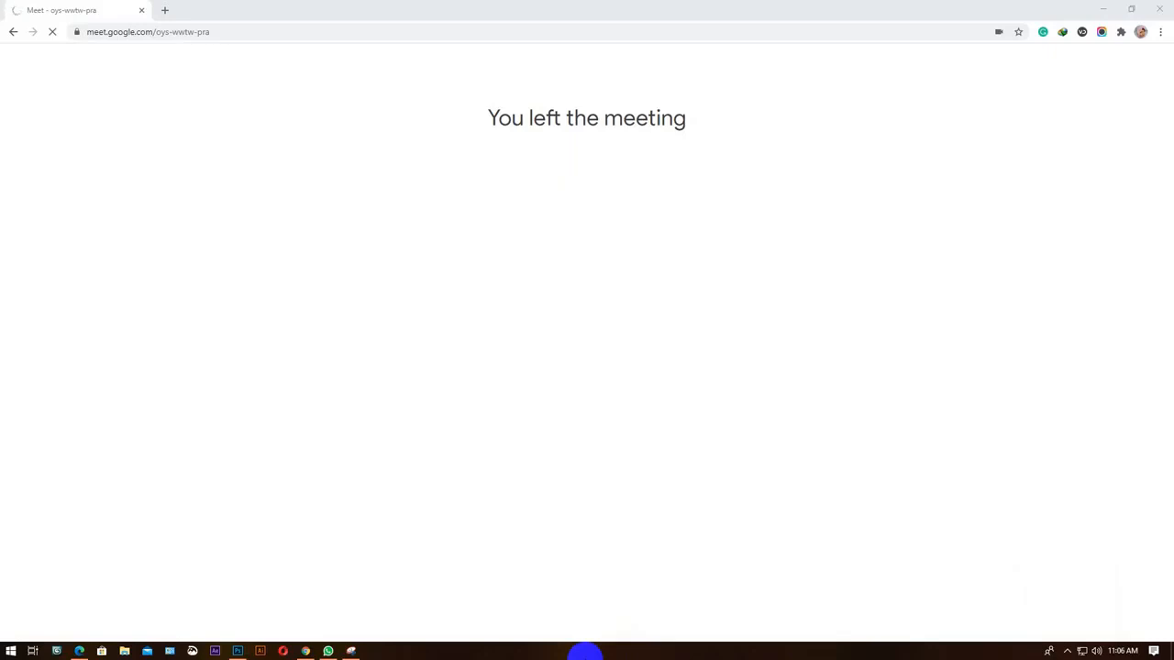
Switch to WhatsApp, read the latest messages in the open chat and the Trainer Lot15- Dhaka group, and close it.
{"action": "left_click", "coordinate": [328, 652]}
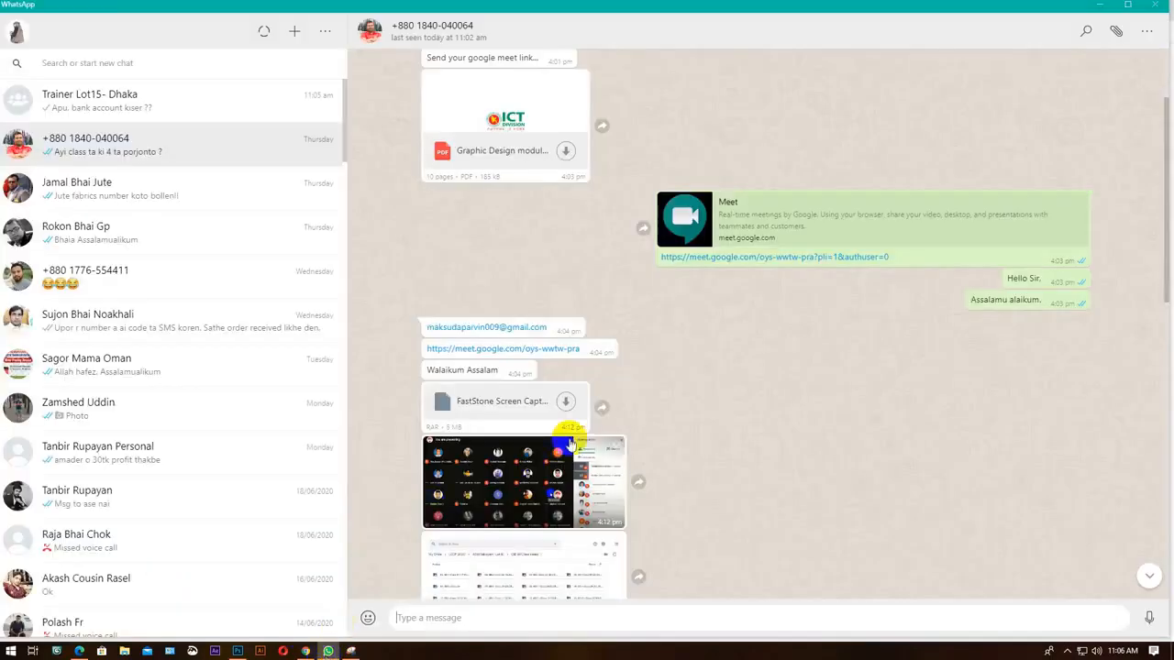
{"action": "scroll", "coordinate": [578, 450], "scroll_direction": "down", "scroll_amount": 3}
{"action": "scroll", "coordinate": [591, 467], "scroll_direction": "down", "scroll_amount": 5}
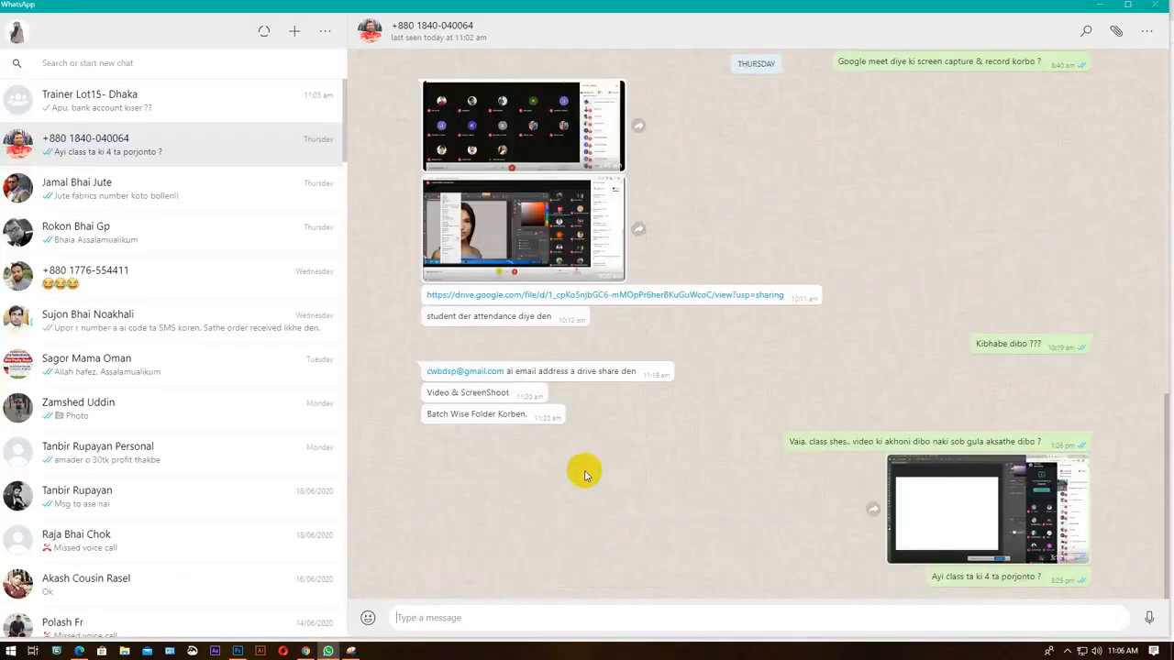
{"action": "left_click", "coordinate": [131, 96]}
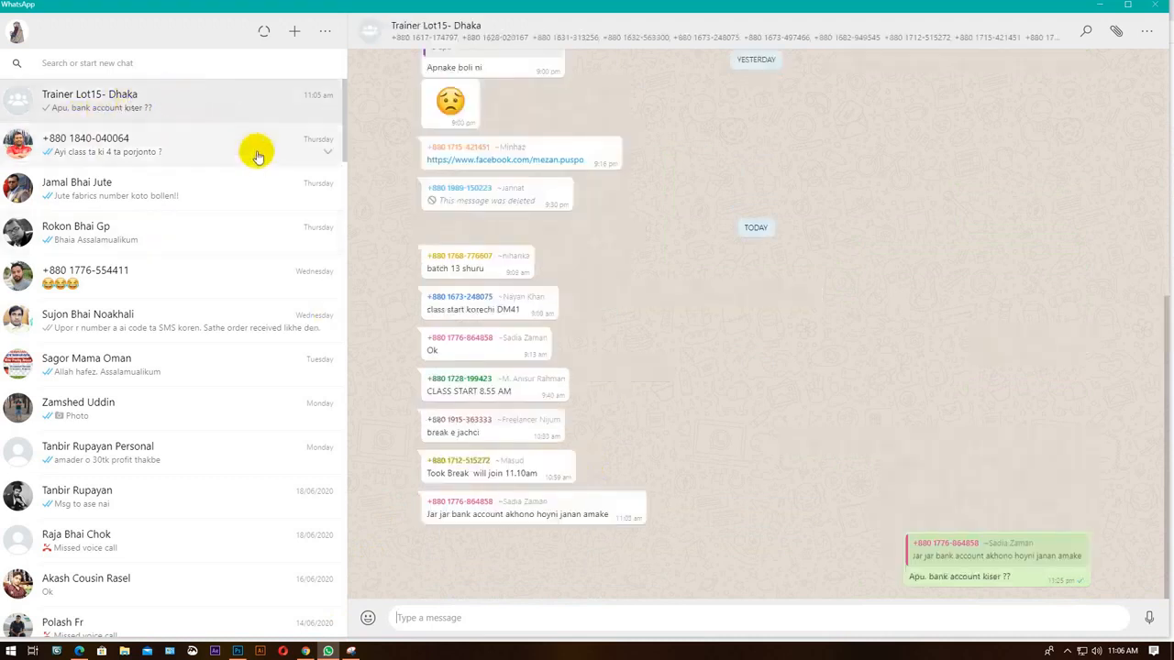
{"action": "left_click", "coordinate": [1154, 8]}
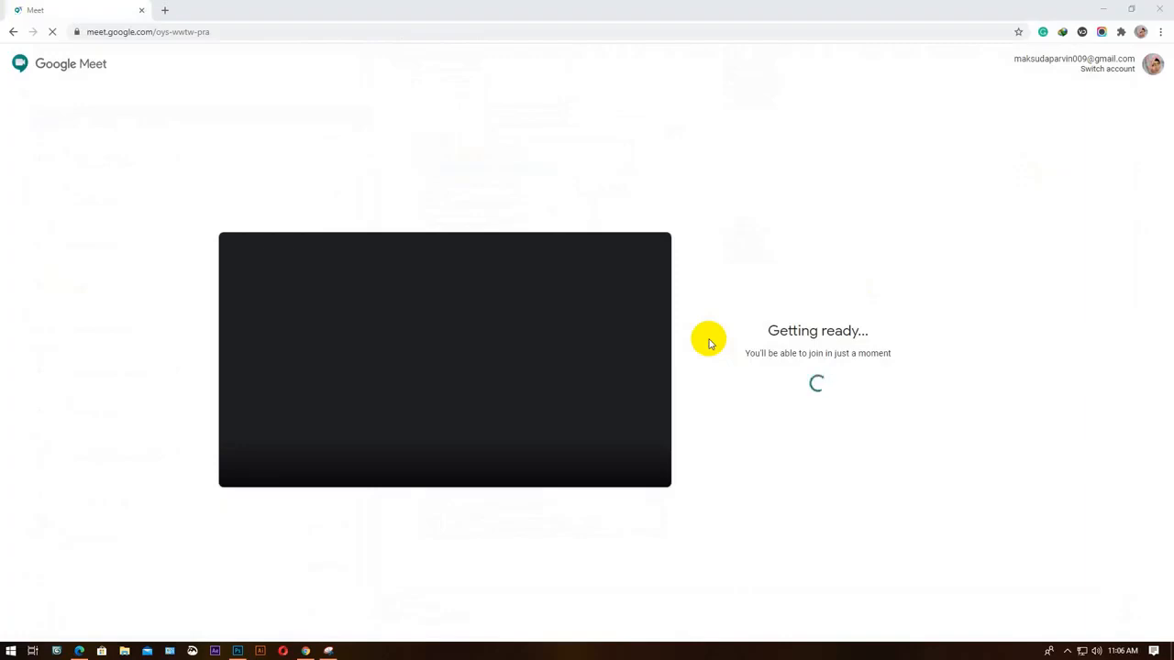
Open the Windows sound options and select the first device in the list of recording devices.
{"action": "right_click", "coordinate": [1095, 651]}
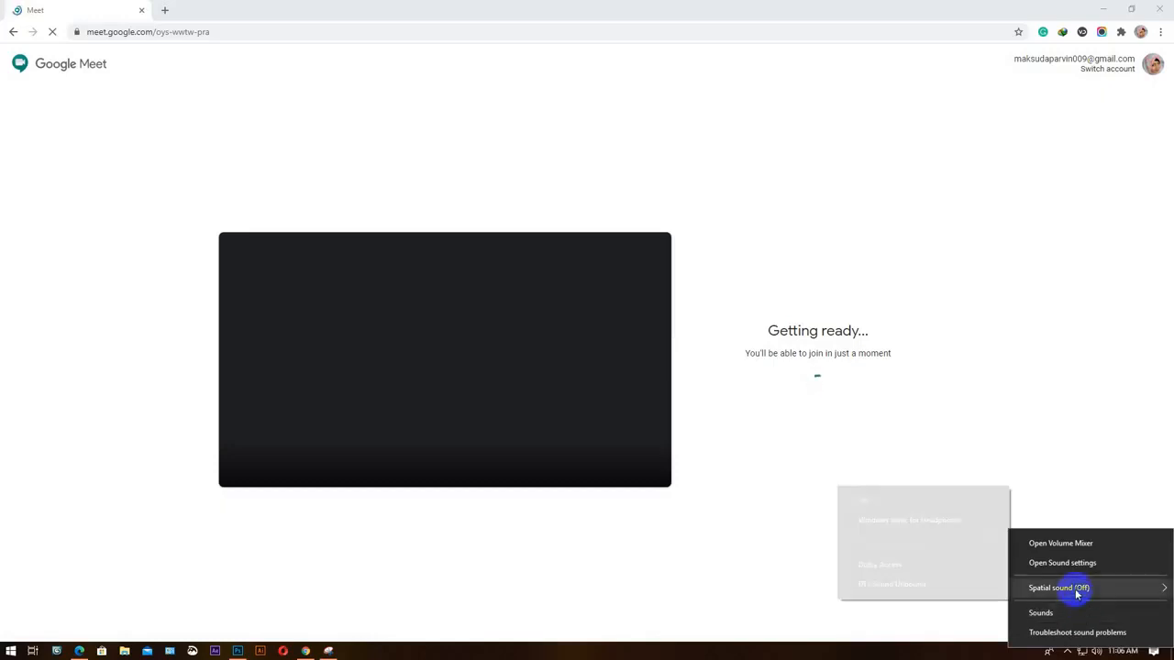
{"action": "left_click", "coordinate": [1075, 613]}
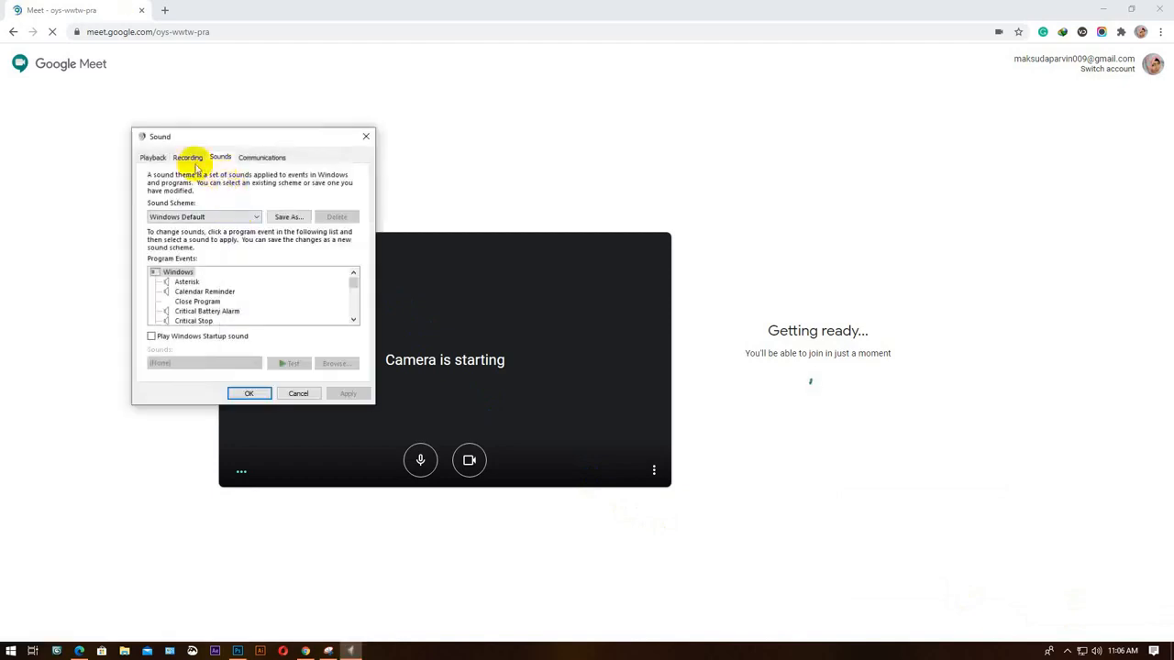
{"action": "left_click", "coordinate": [188, 158]}
{"action": "left_click", "coordinate": [196, 210]}
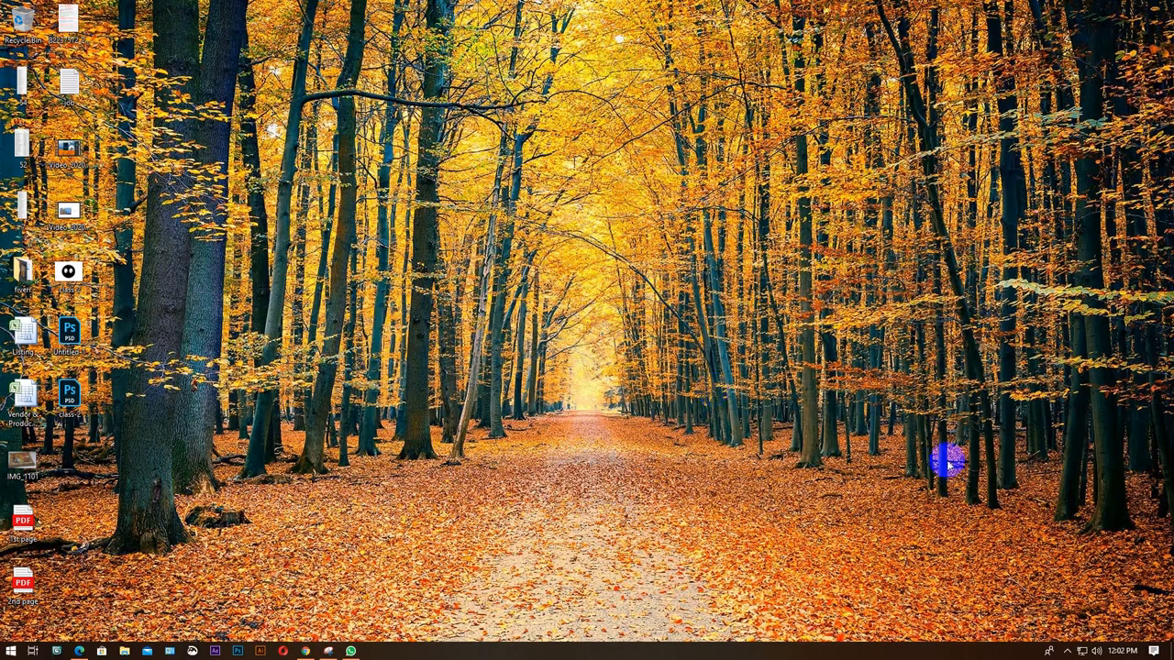
Switch to the meeting in Microsoft Edge and restore its window to a narrow size beside the desktop.
{"action": "left_click", "coordinate": [1066, 651]}
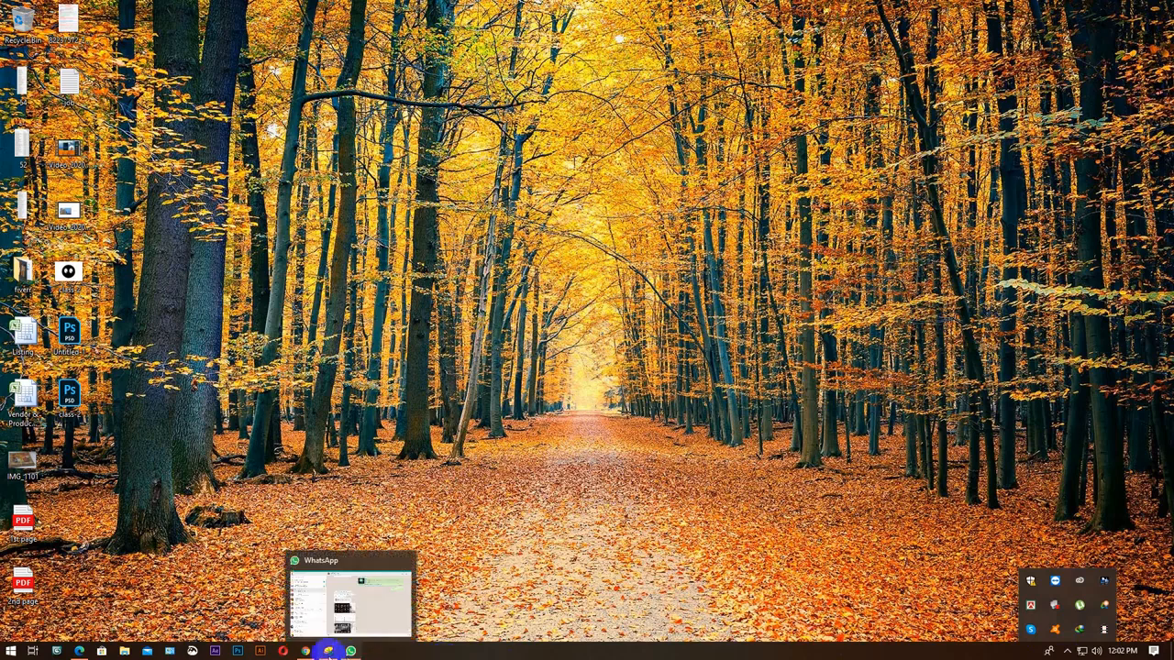
{"action": "mouse_move", "coordinate": [304, 651]}
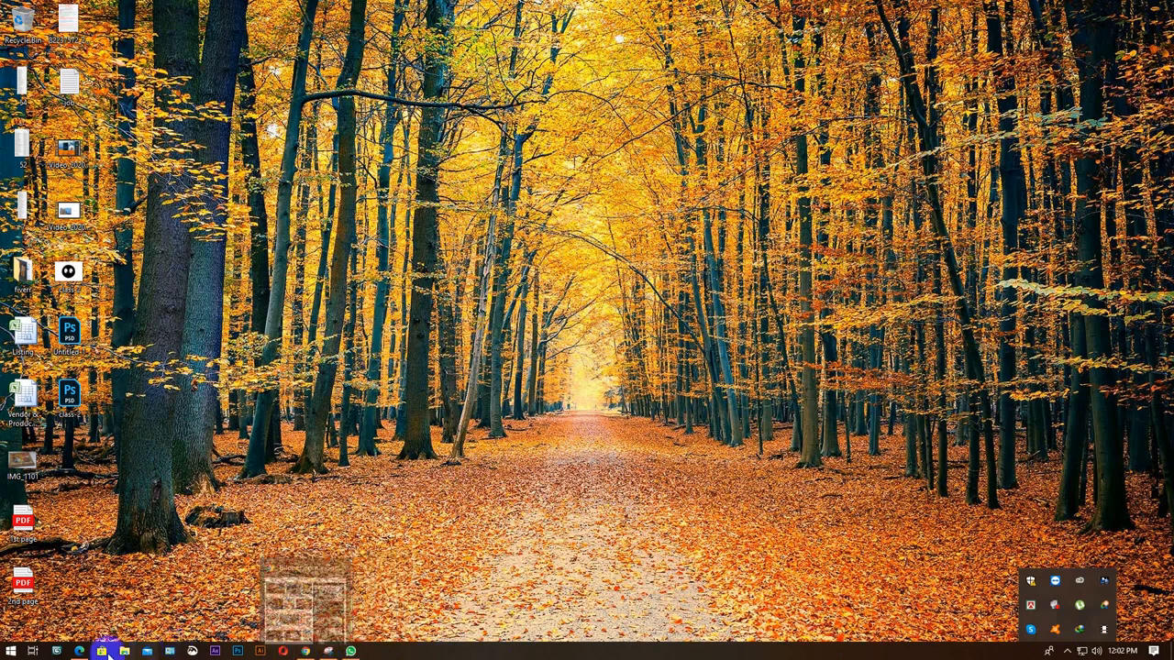
{"action": "left_click", "coordinate": [119, 622]}
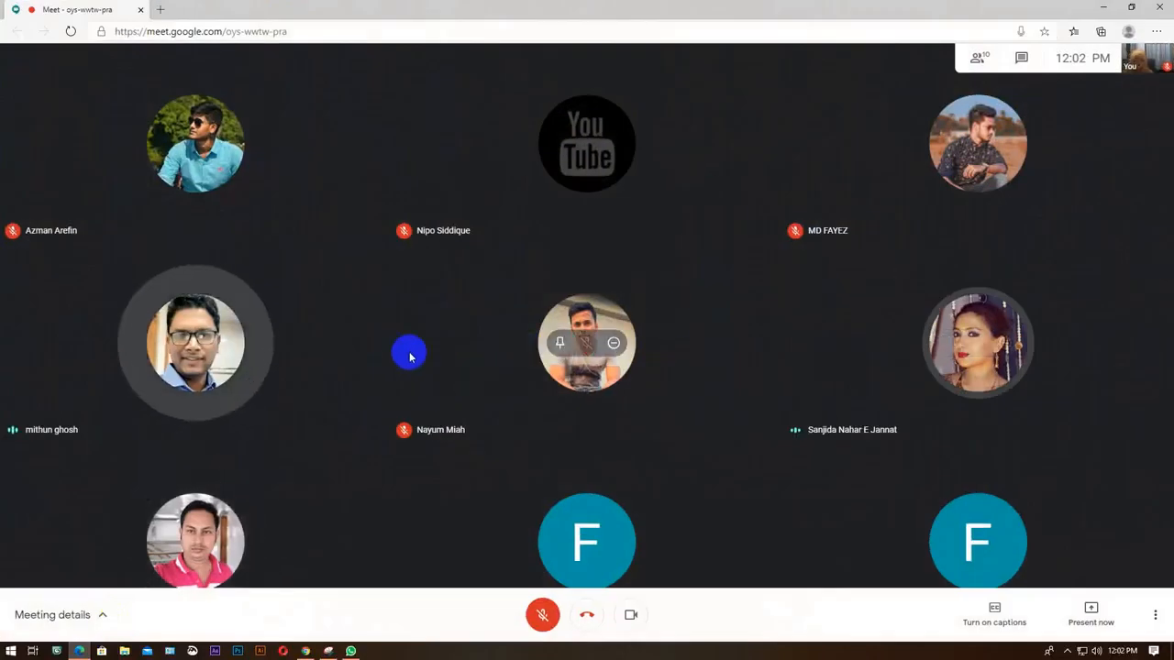
{"action": "left_click", "coordinate": [1131, 6]}
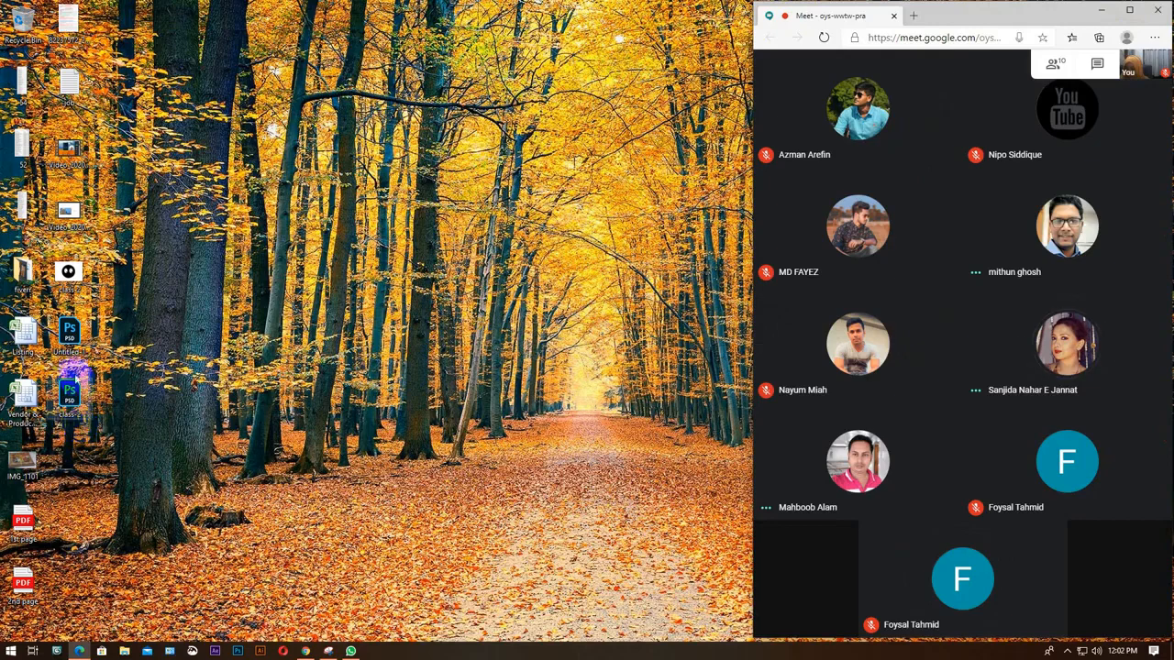
Open the Untitled-1.psd and class-2.psd files from the desktop in Photoshop.
{"action": "left_click", "coordinate": [73, 346]}
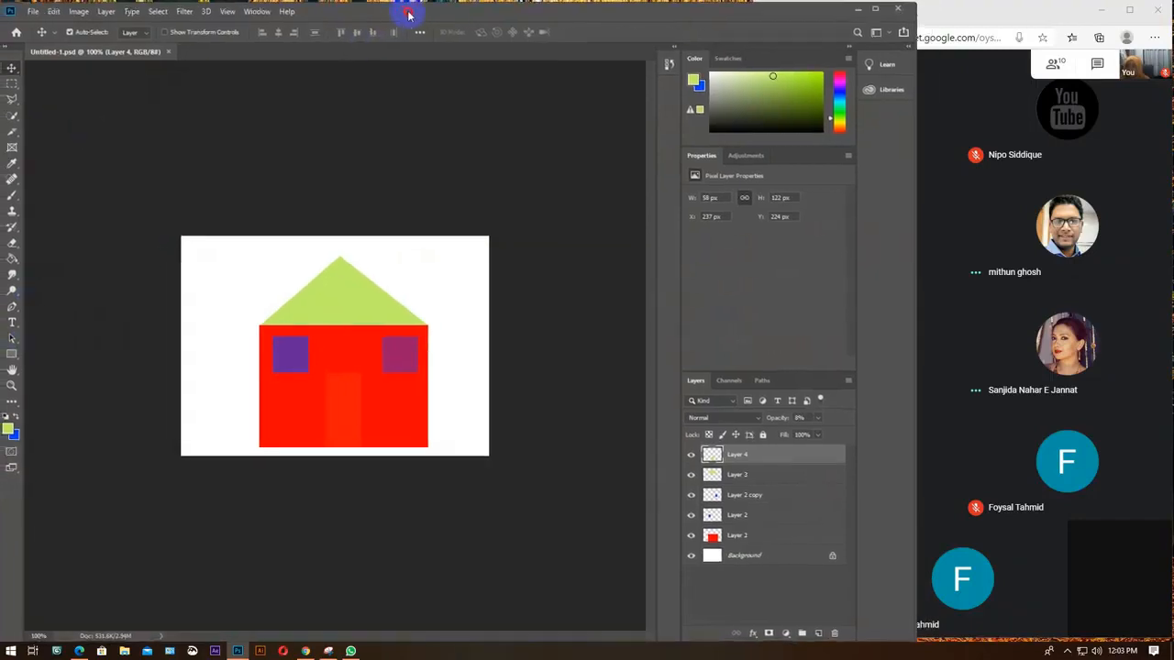
{"action": "left_click", "coordinate": [865, 8]}
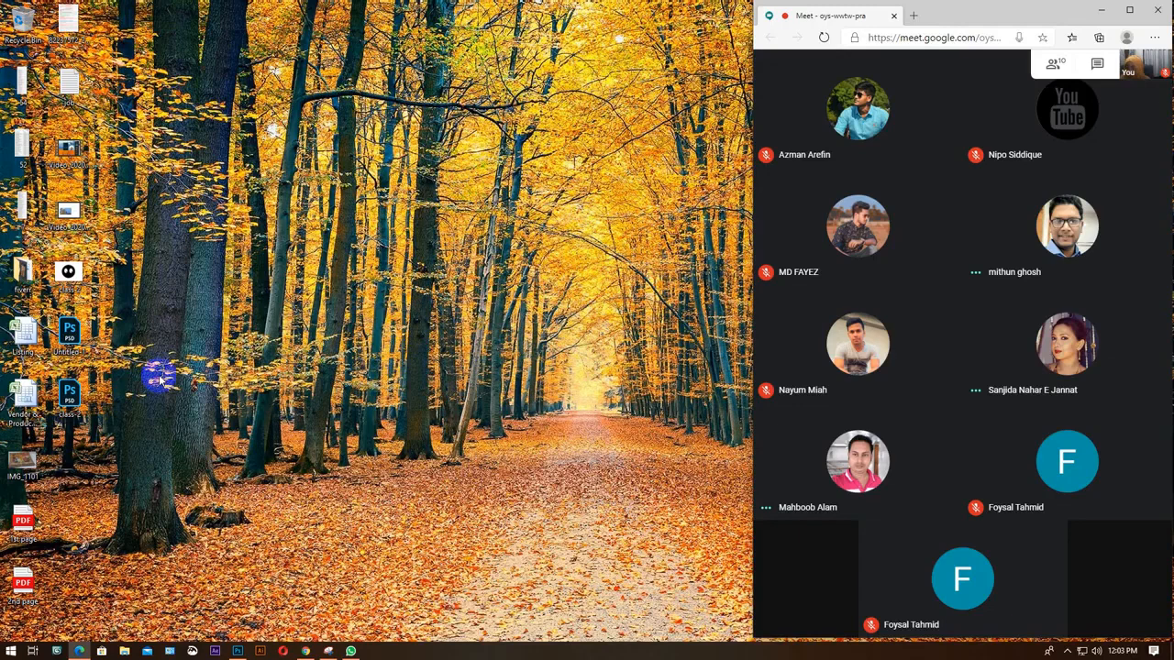
{"action": "double_click", "coordinate": [73, 404]}
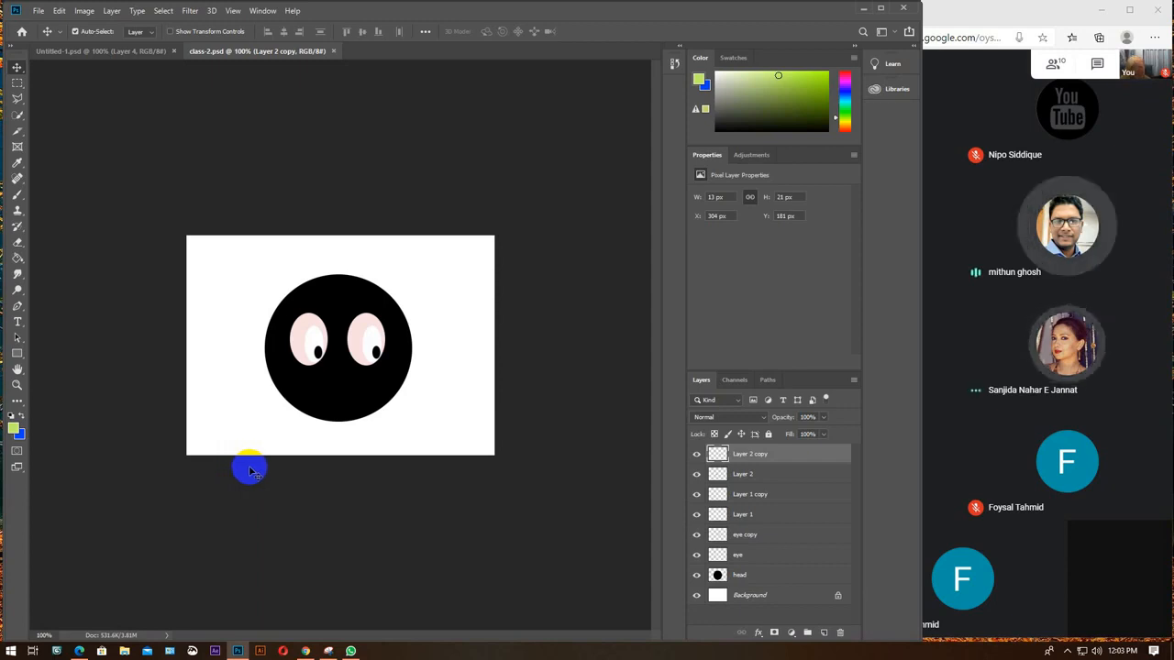
Turn on the meeting microphone, narrowing the Photoshop window to reach it and widening it again.
{"action": "mouse_move", "coordinate": [1047, 608]}
{"action": "left_click_drag", "start_coordinate": [922, 222], "coordinate": [669, 228]}
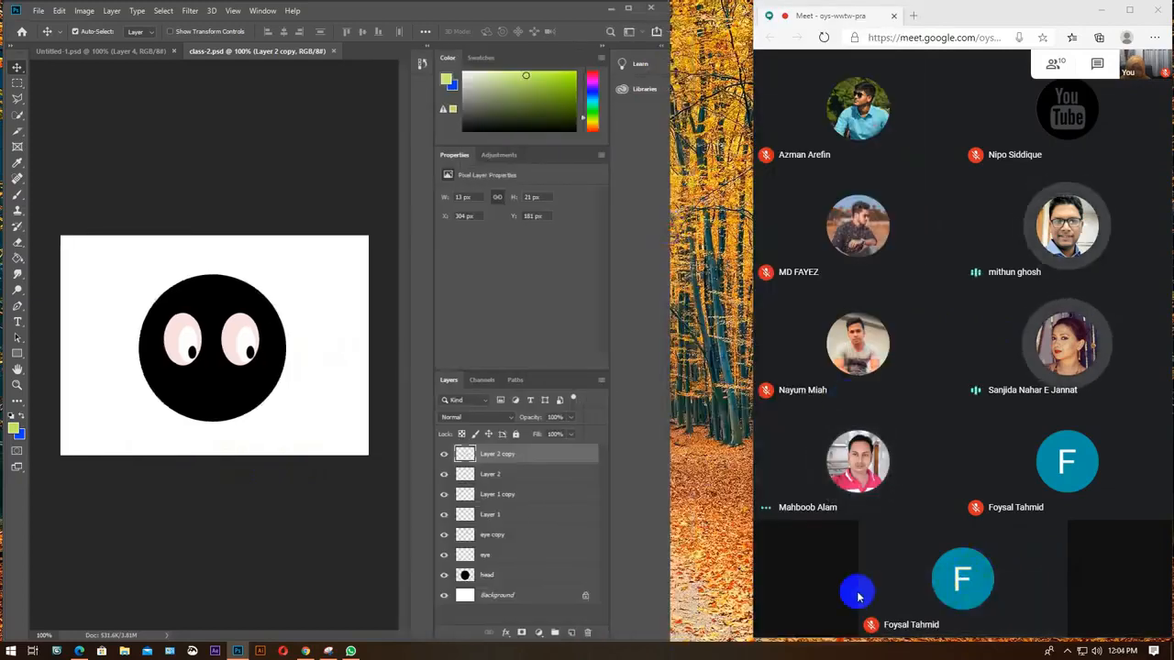
{"action": "left_click", "coordinate": [820, 609]}
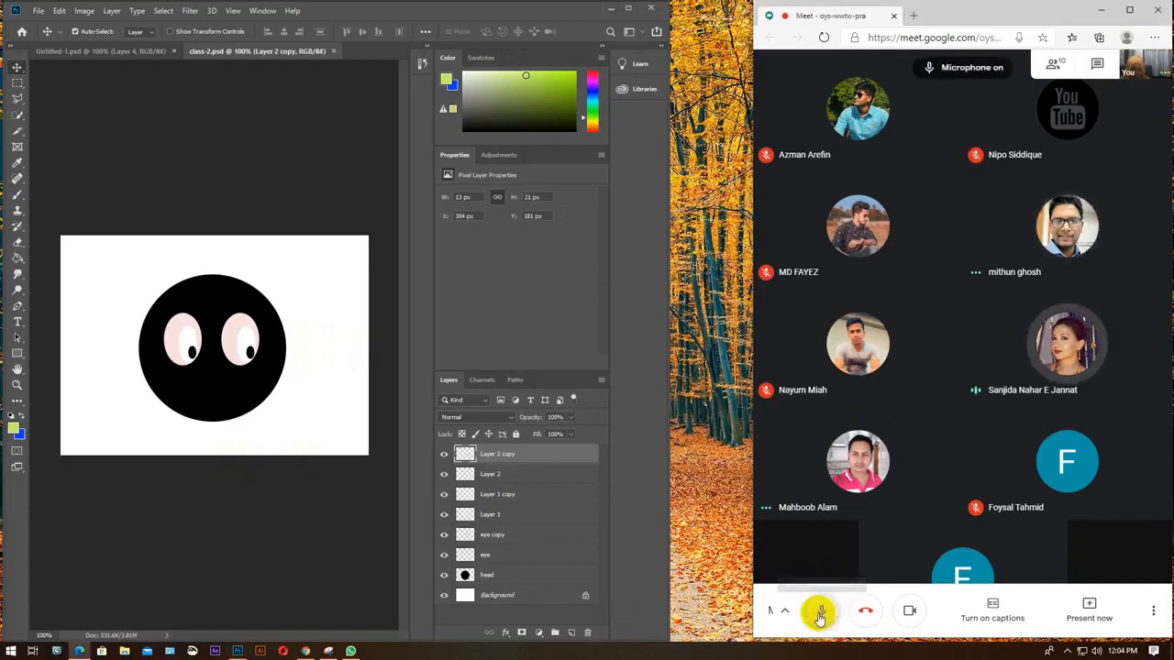
{"action": "left_click_drag", "start_coordinate": [671, 348], "coordinate": [917, 350]}
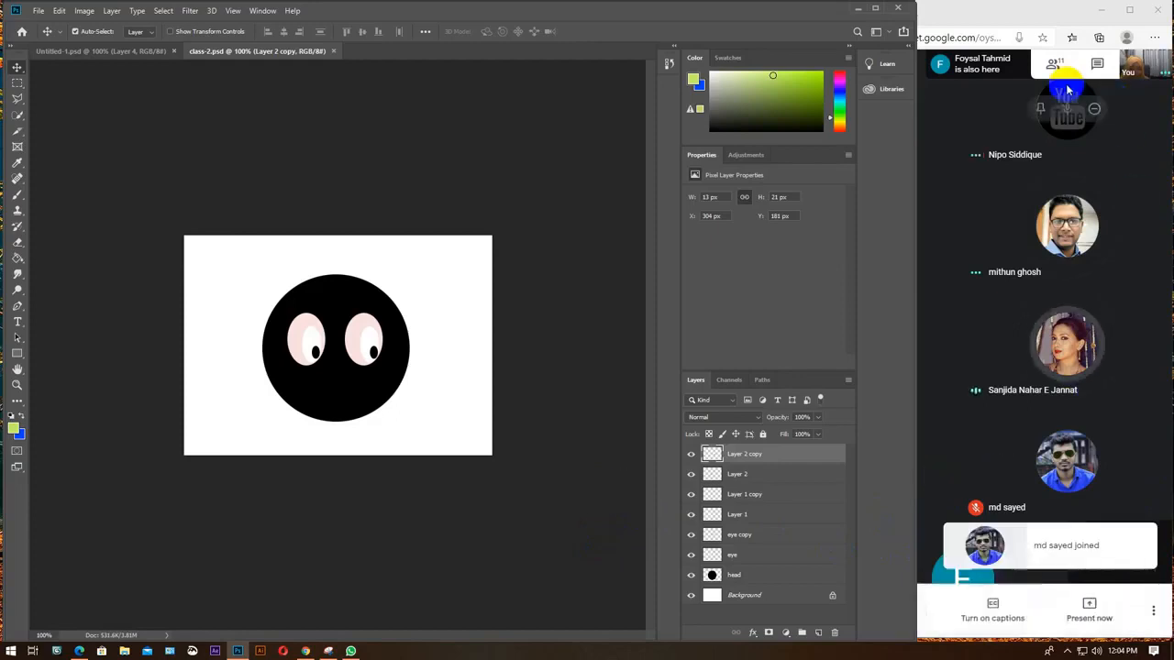
Show the meeting's participant list beside Photoshop and switch to the Untitled-1.psd house document.
{"action": "left_click", "coordinate": [1055, 83]}
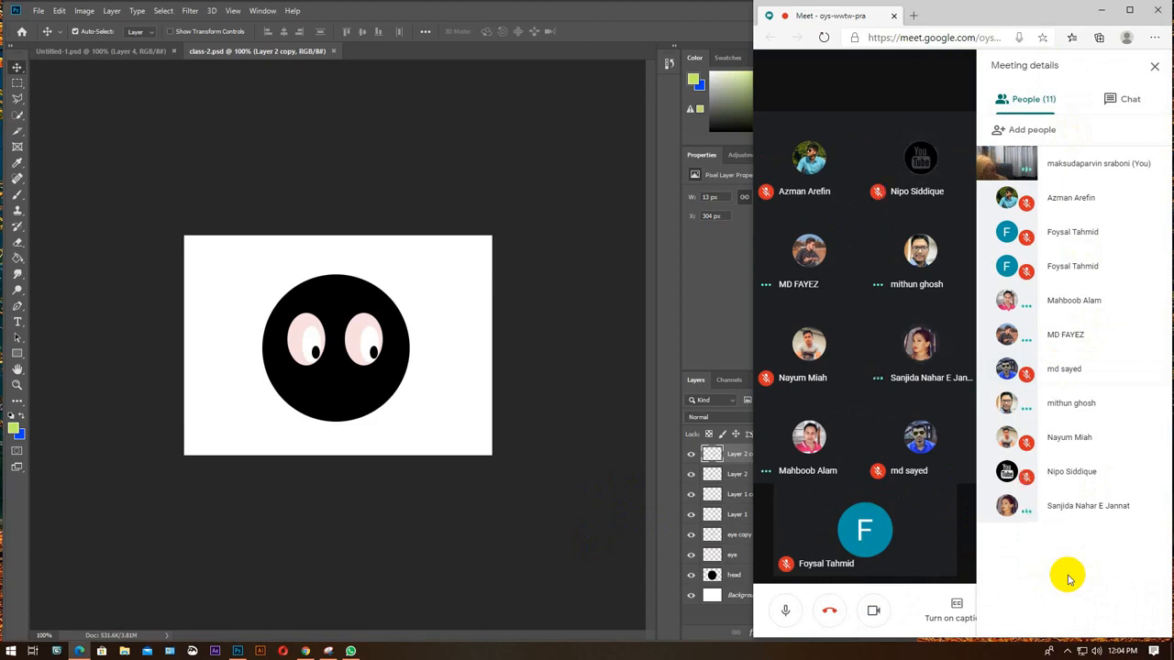
{"action": "left_click", "coordinate": [522, 550]}
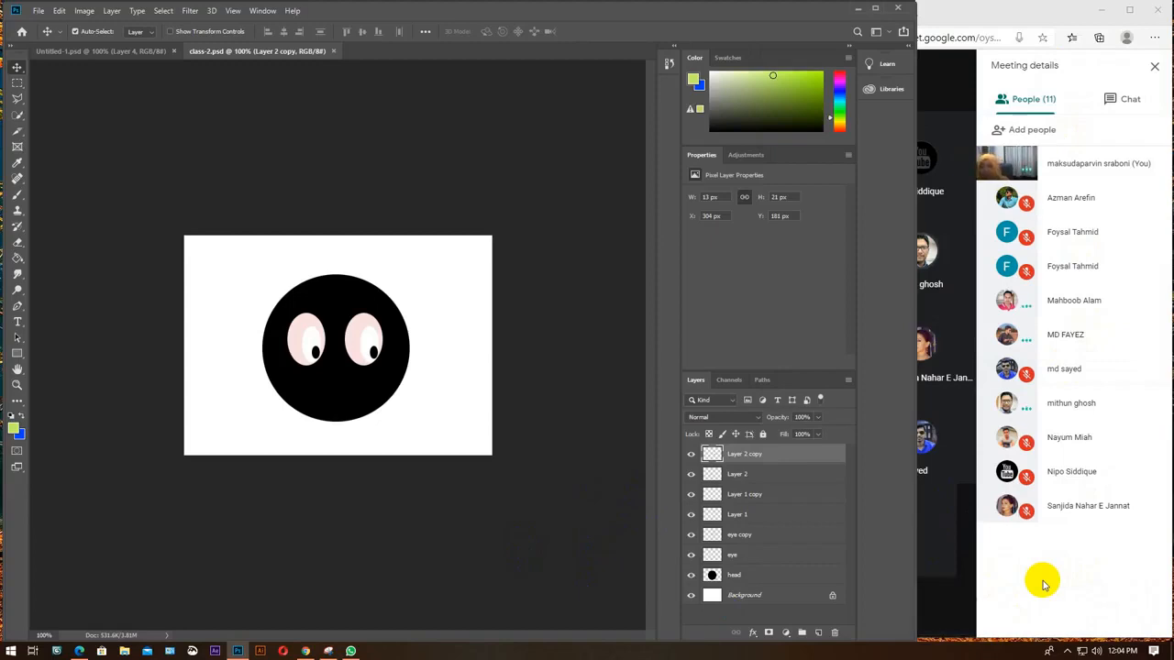
{"action": "left_click", "coordinate": [96, 53]}
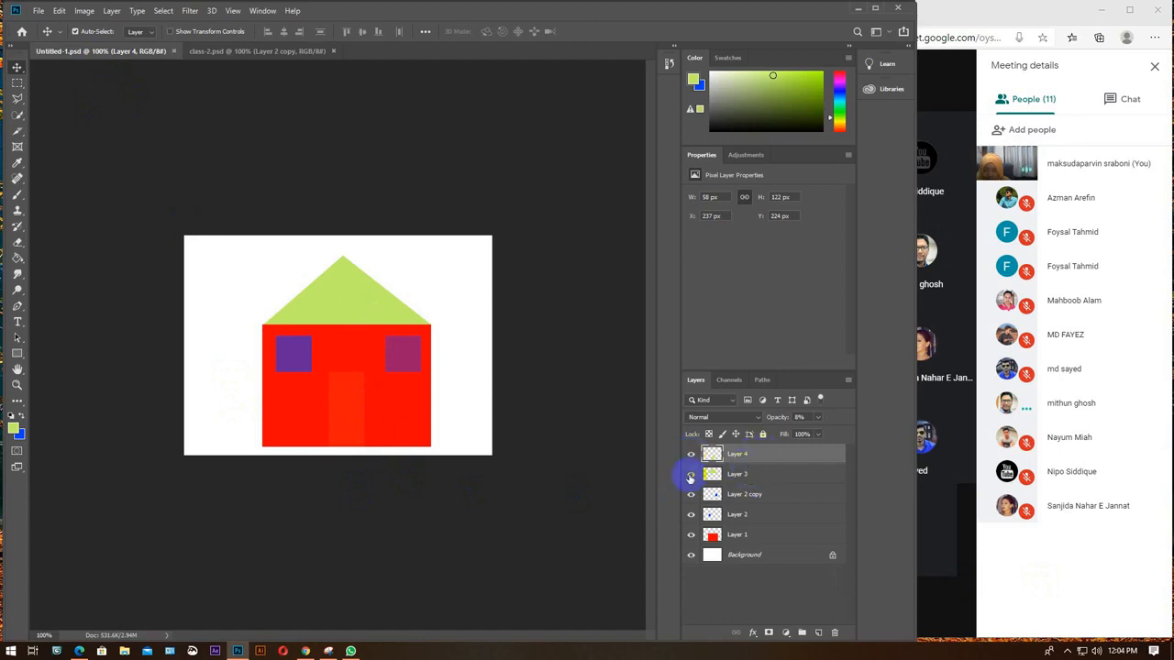
Hide and show the roof and door layers, Layer 3 and Layer 4, to demonstrate layer visibility.
{"action": "left_click", "coordinate": [691, 476]}
{"action": "left_click", "coordinate": [690, 475]}
{"action": "left_click", "coordinate": [690, 476]}
{"action": "left_click", "coordinate": [691, 454]}
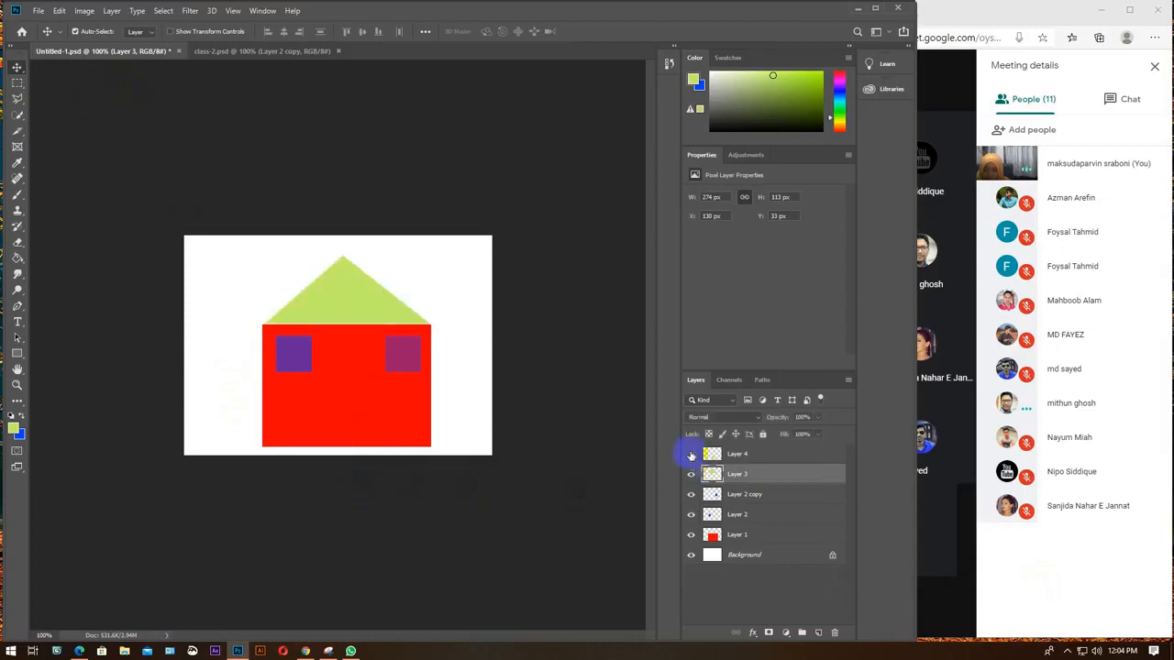
{"action": "left_click", "coordinate": [691, 454]}
Move the Layer 4 door down off the canvas to about X 209 px, Y 400 px, and select Layer 1.
{"action": "left_click", "coordinate": [760, 453]}
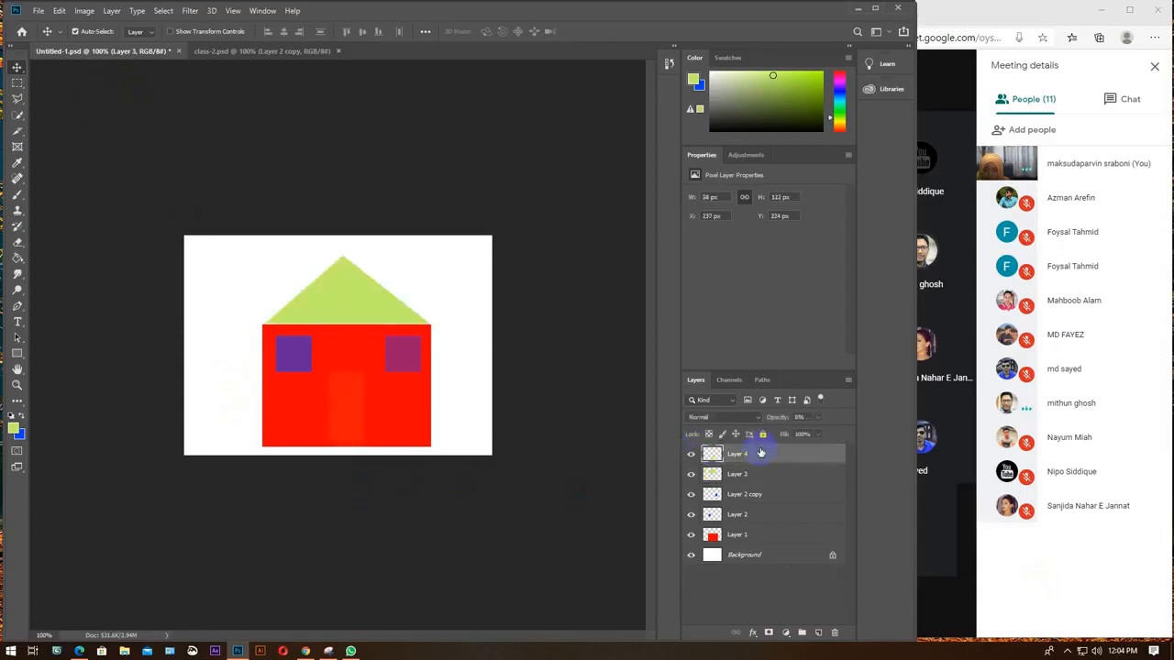
{"action": "mouse_move", "coordinate": [757, 456]}
{"action": "left_mouse_down"}
{"action": "mouse_move", "coordinate": [749, 543]}
{"action": "mouse_move", "coordinate": [739, 453]}
{"action": "left_mouse_up"}
{"action": "left_click_drag", "start_coordinate": [358, 391], "coordinate": [342, 499]}
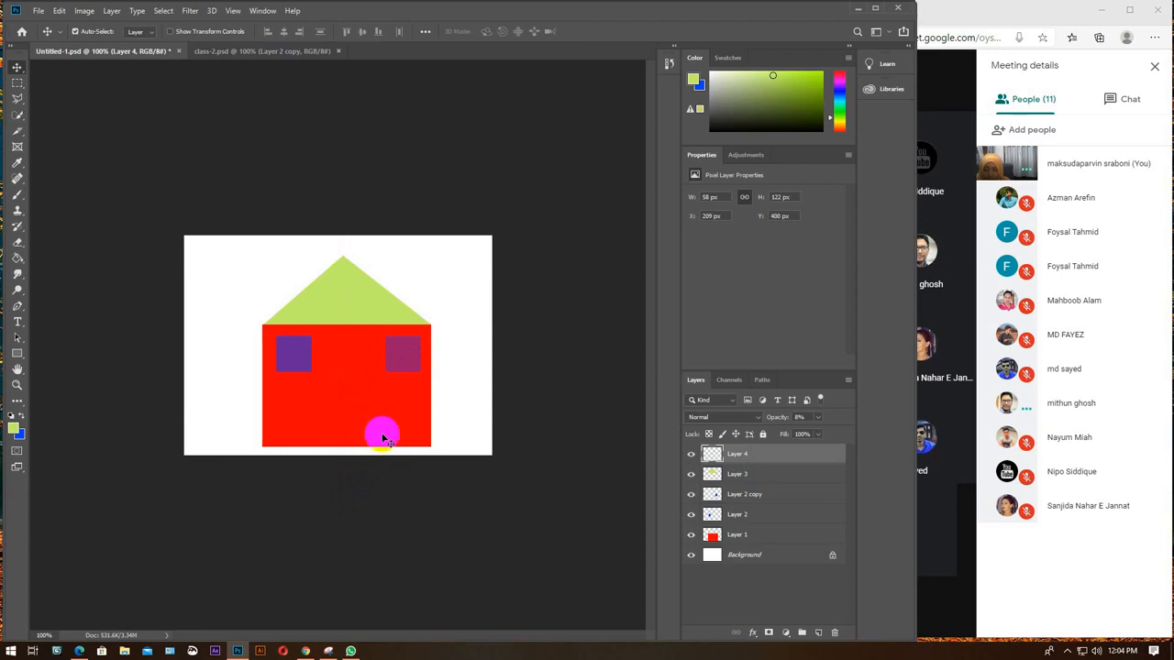
{"action": "left_click", "coordinate": [762, 538]}
{"action": "left_click_drag", "start_coordinate": [348, 380], "coordinate": [292, 653]}
Switch to Chrome, close the bllonet.com page, and preview the drinking-girl and glass-transparency hamster examples in the opacity manipulation image results.
{"action": "left_click", "coordinate": [306, 652]}
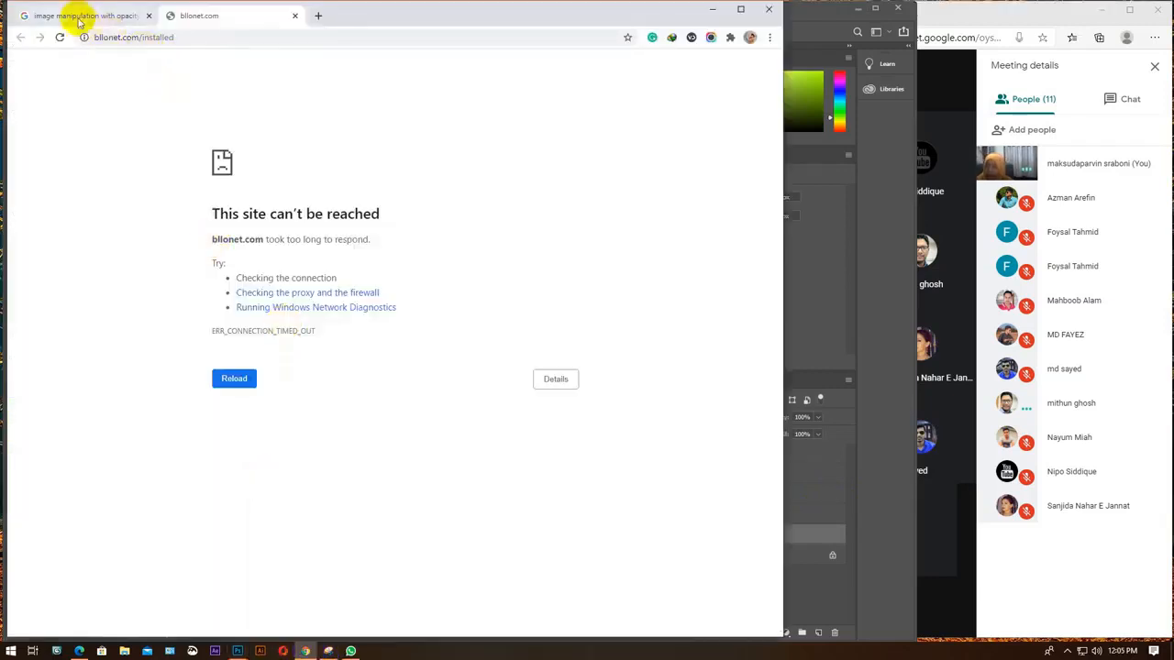
{"action": "left_click", "coordinate": [295, 16]}
{"action": "left_click", "coordinate": [312, 144]}
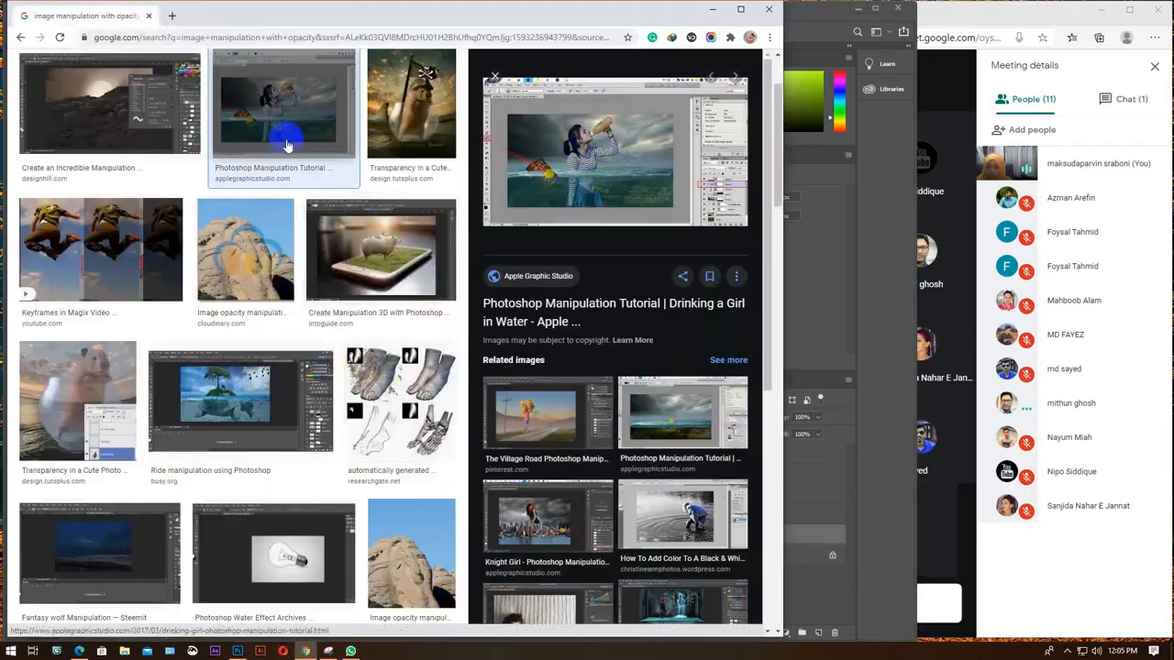
{"action": "left_click", "coordinate": [419, 110]}
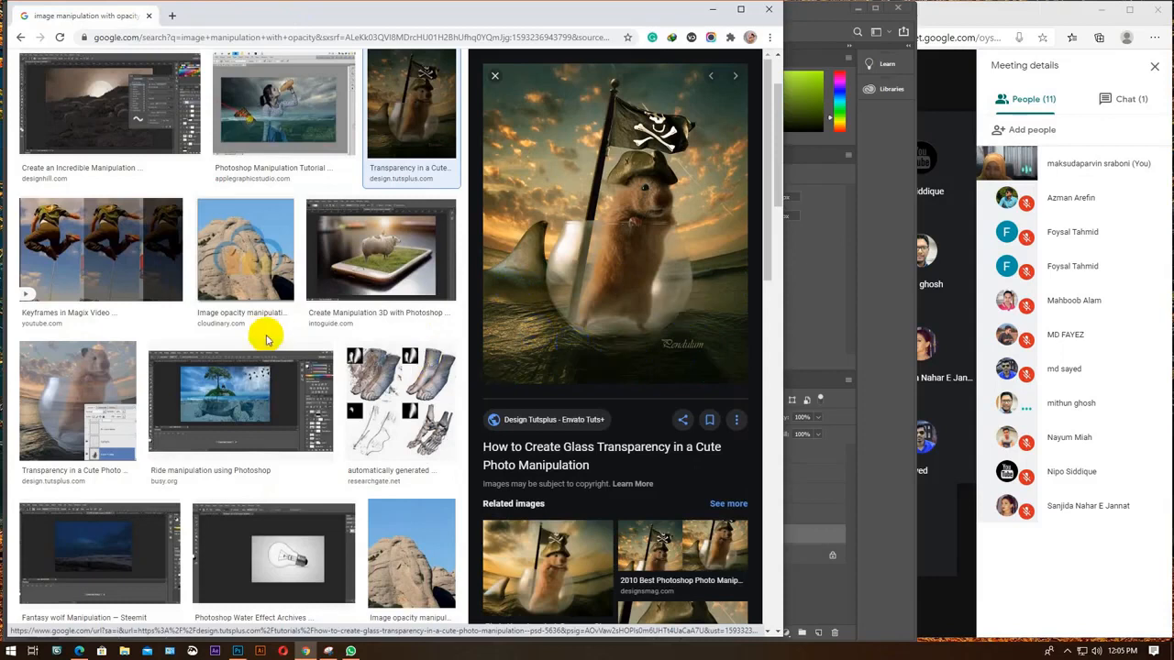
{"action": "scroll", "coordinate": [257, 339], "scroll_direction": "down", "scroll_amount": 1}
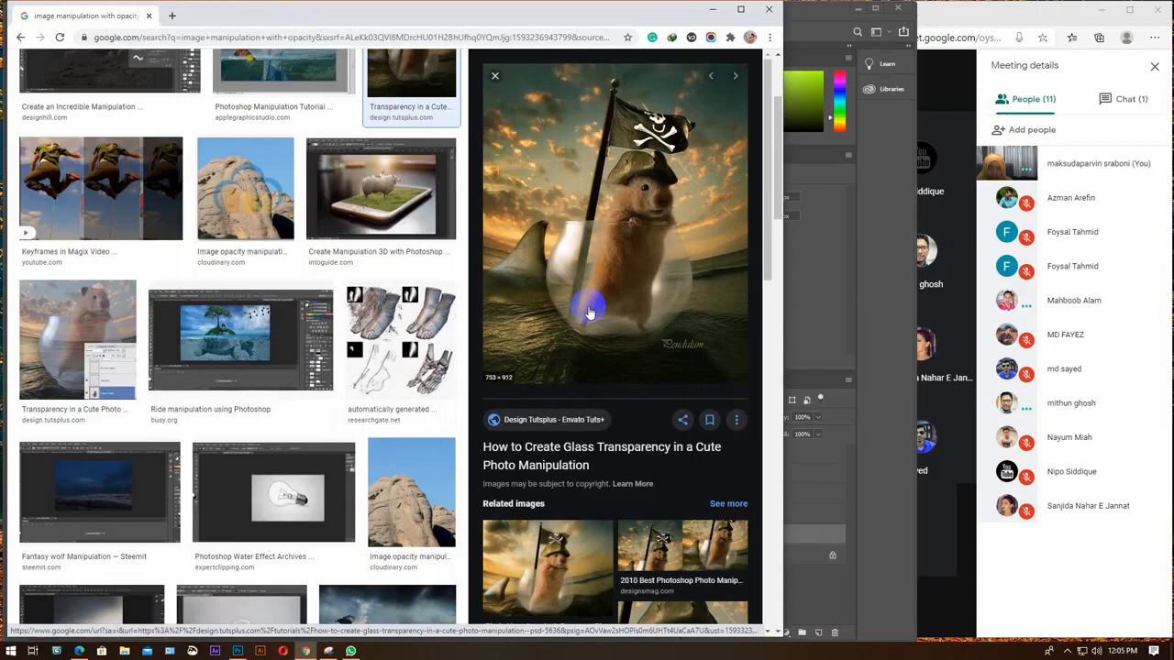
Present the entire screen in the Google Meet call, maximizing the meeting window for the setup and restoring its narrow size.
{"action": "left_click", "coordinate": [1095, 587]}
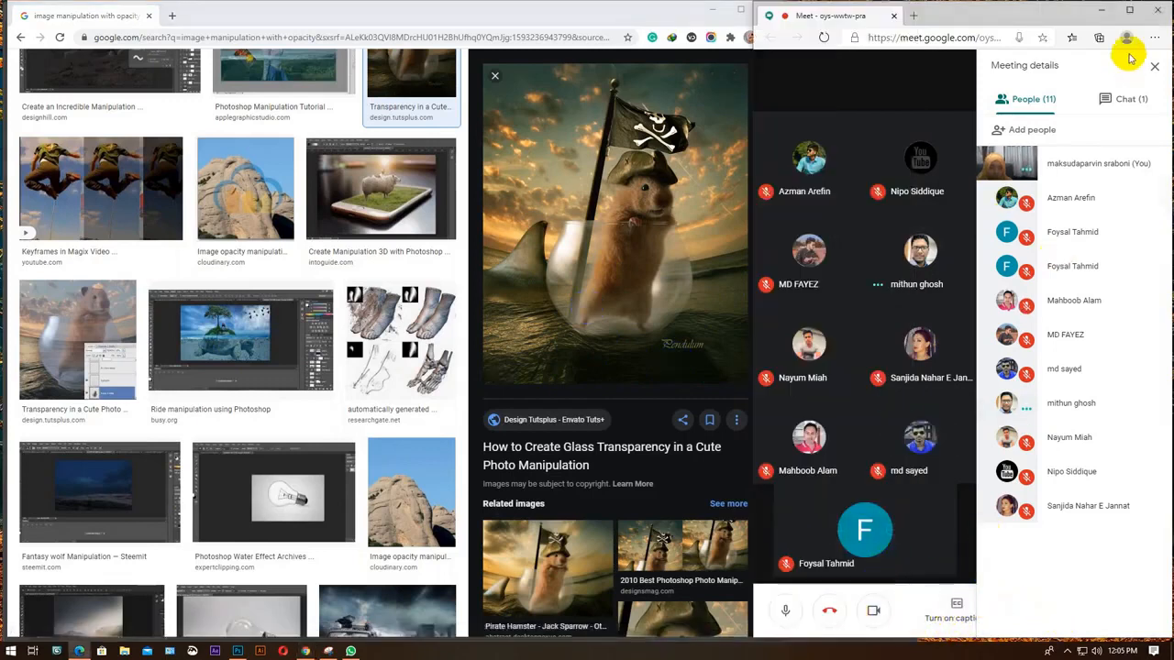
{"action": "left_click", "coordinate": [1131, 11]}
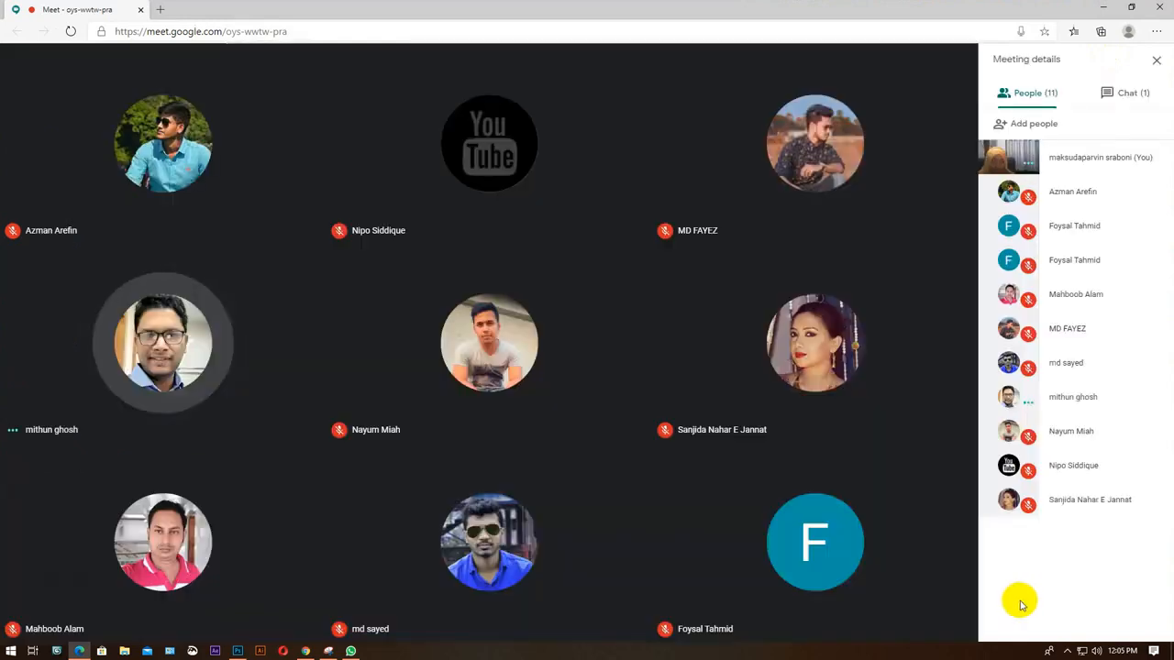
{"action": "left_click", "coordinate": [900, 618]}
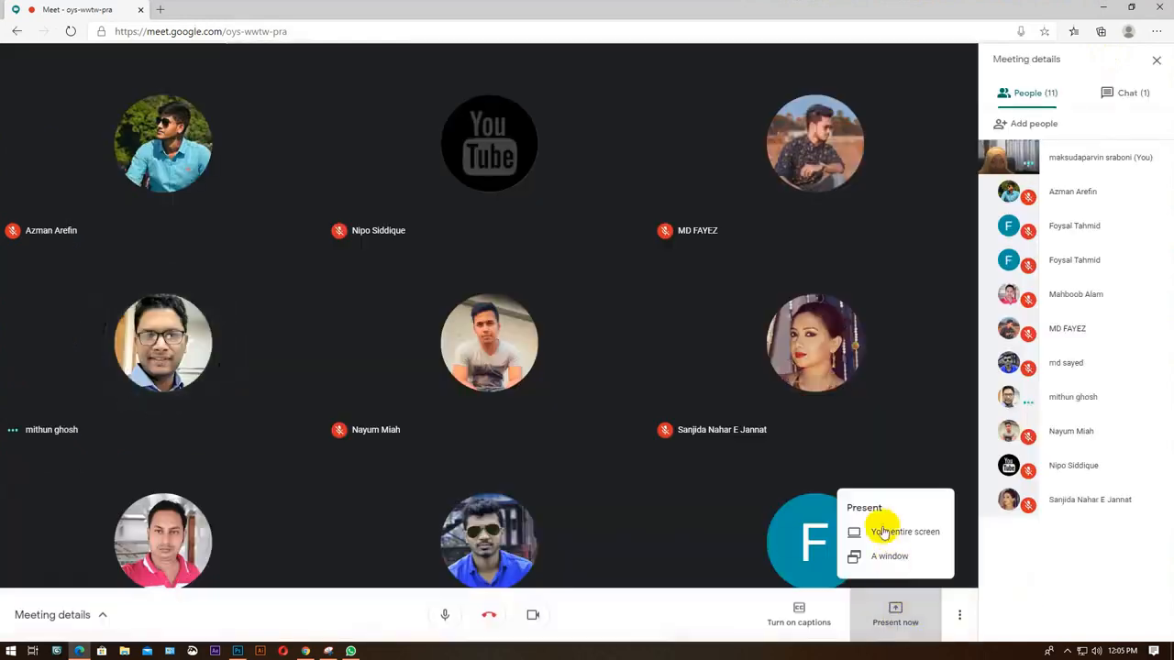
{"action": "left_click", "coordinate": [879, 530]}
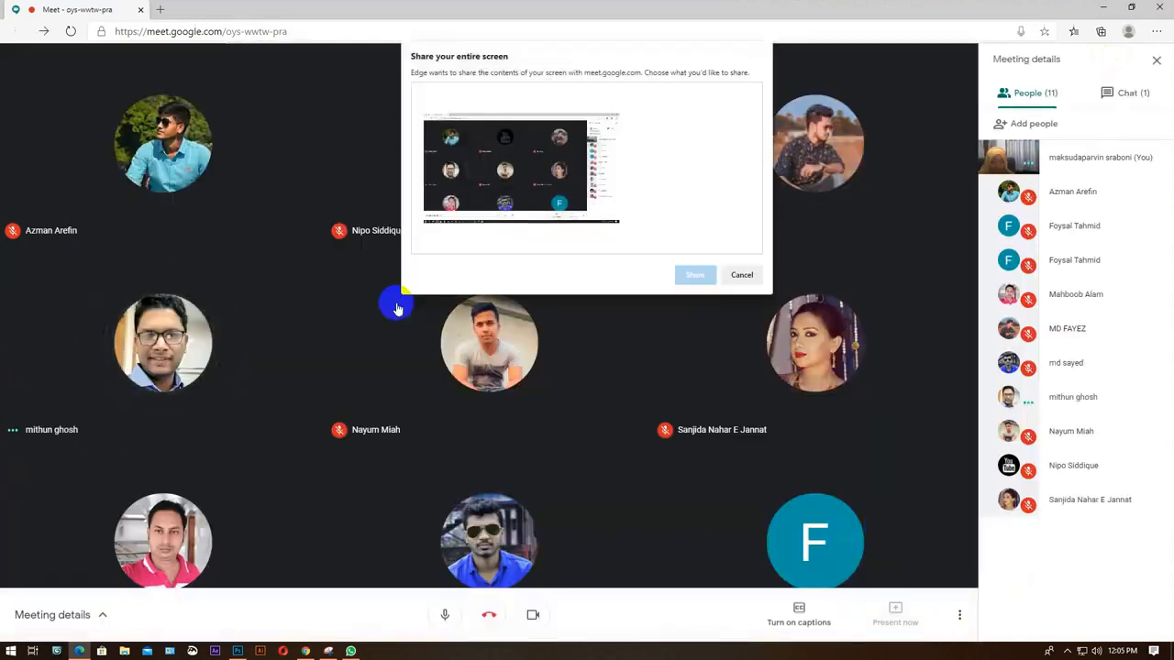
{"action": "left_click", "coordinate": [486, 123]}
{"action": "left_click", "coordinate": [695, 275]}
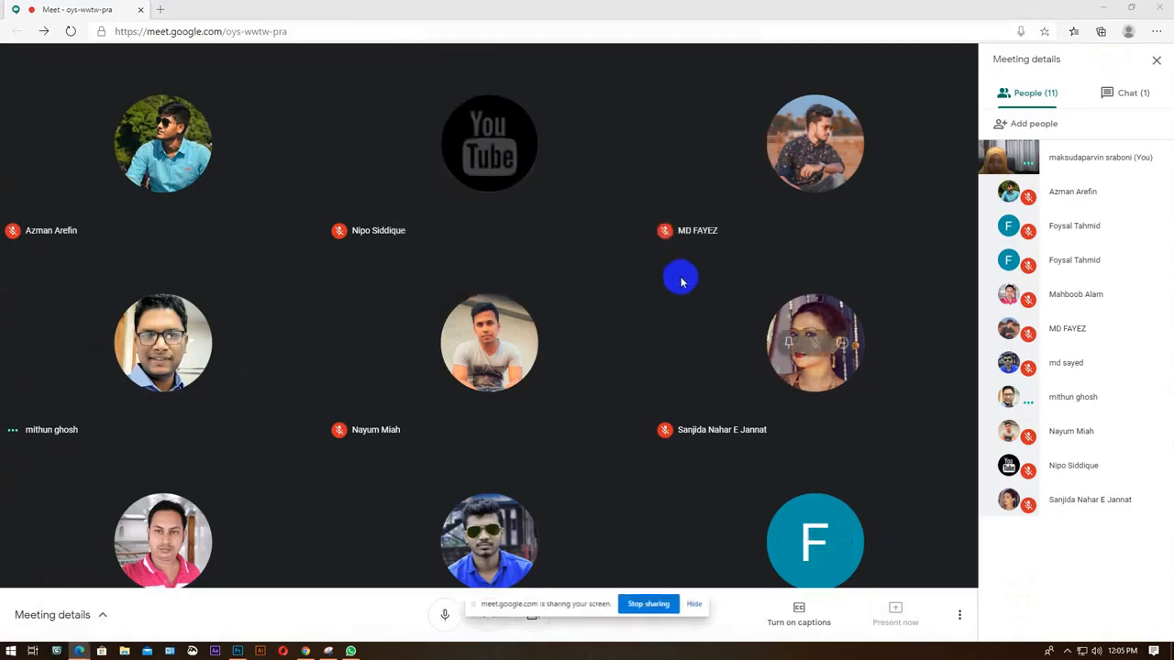
{"action": "left_click", "coordinate": [1130, 8]}
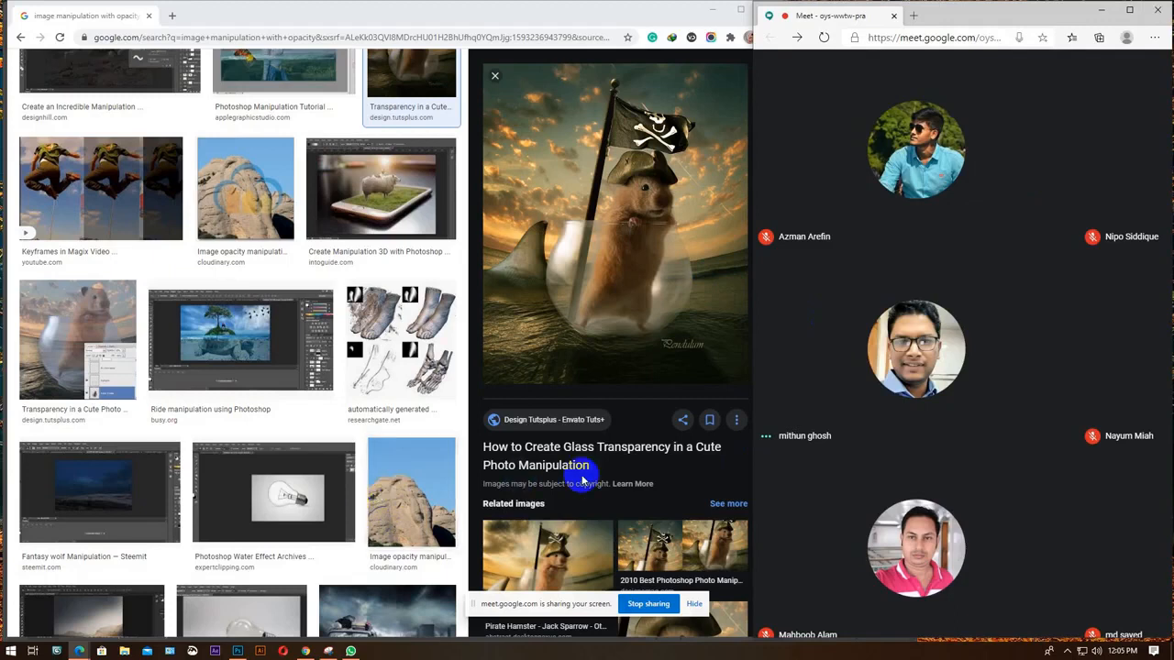
Examine more image results, previewing the 3D Holographic Birthday Card hamster and browsing its related images.
{"action": "scroll", "coordinate": [577, 479], "scroll_direction": "down", "scroll_amount": 1}
{"action": "scroll", "coordinate": [366, 439], "scroll_direction": "down", "scroll_amount": 1}
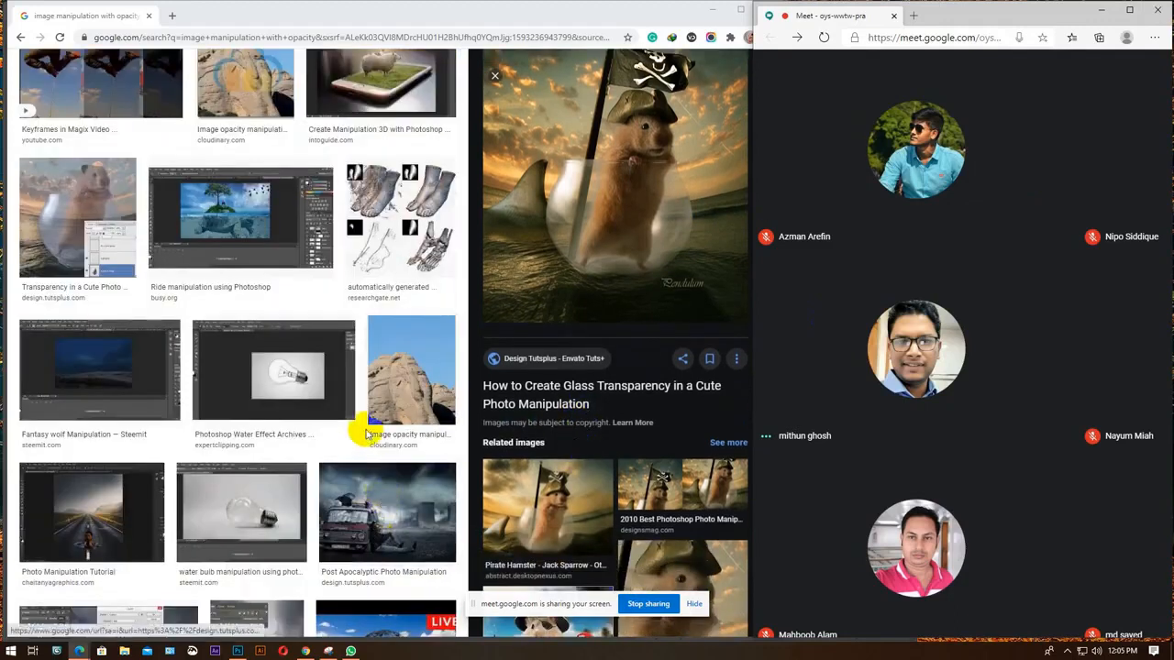
{"action": "scroll", "coordinate": [366, 431], "scroll_direction": "down", "scroll_amount": 1}
{"action": "scroll", "coordinate": [631, 491], "scroll_direction": "down", "scroll_amount": 2}
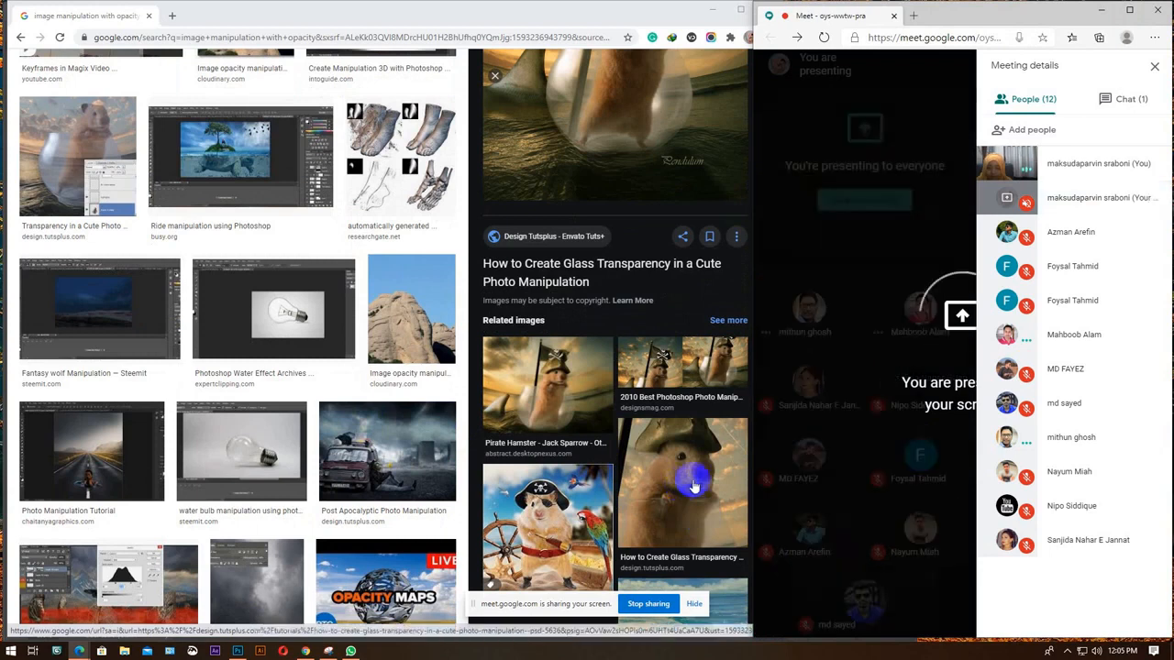
{"action": "left_click", "coordinate": [573, 518]}
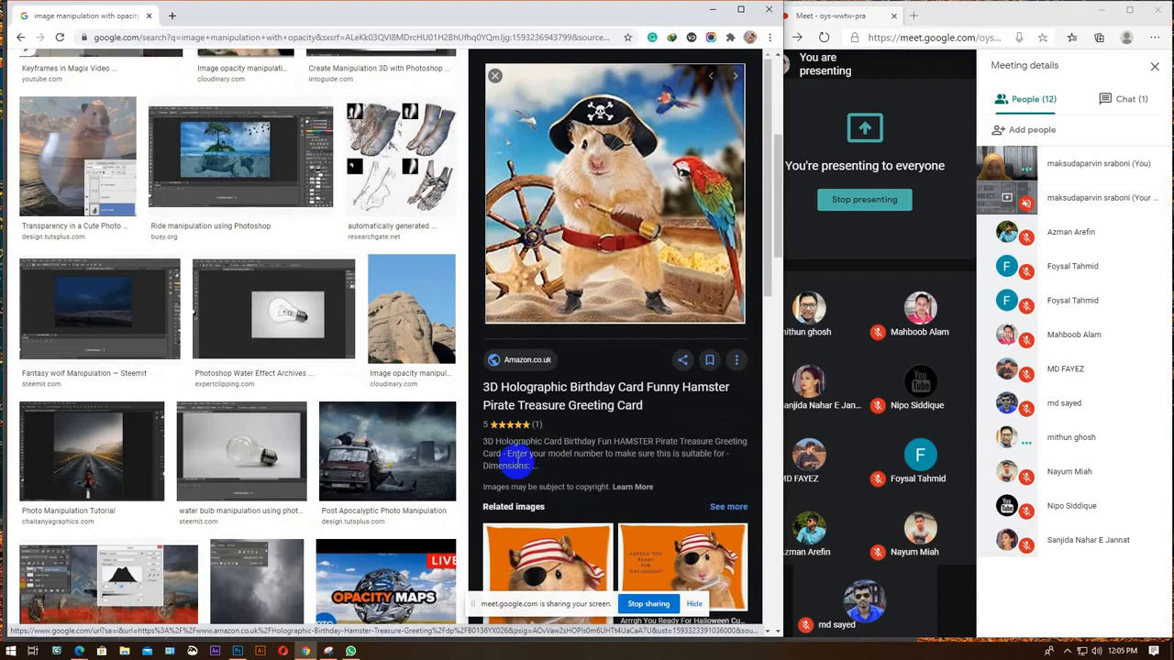
{"action": "scroll", "coordinate": [530, 423], "scroll_direction": "down", "scroll_amount": 3}
{"action": "scroll", "coordinate": [596, 395], "scroll_direction": "down", "scroll_amount": 5}
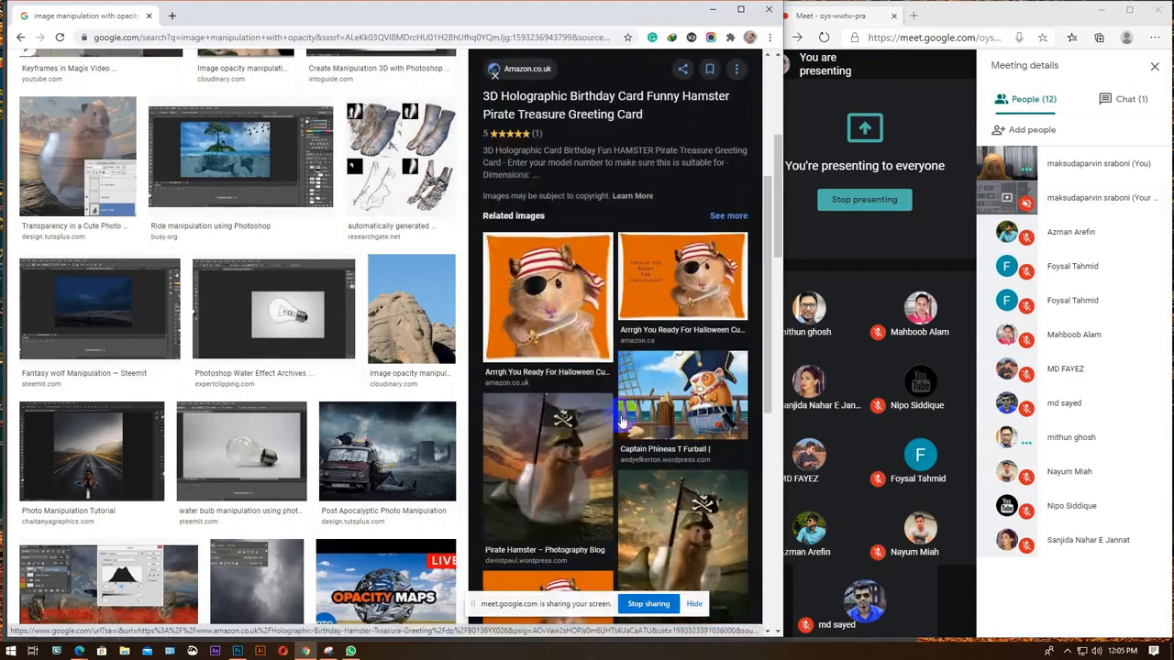
{"action": "scroll", "coordinate": [615, 392], "scroll_direction": "down", "scroll_amount": 2}
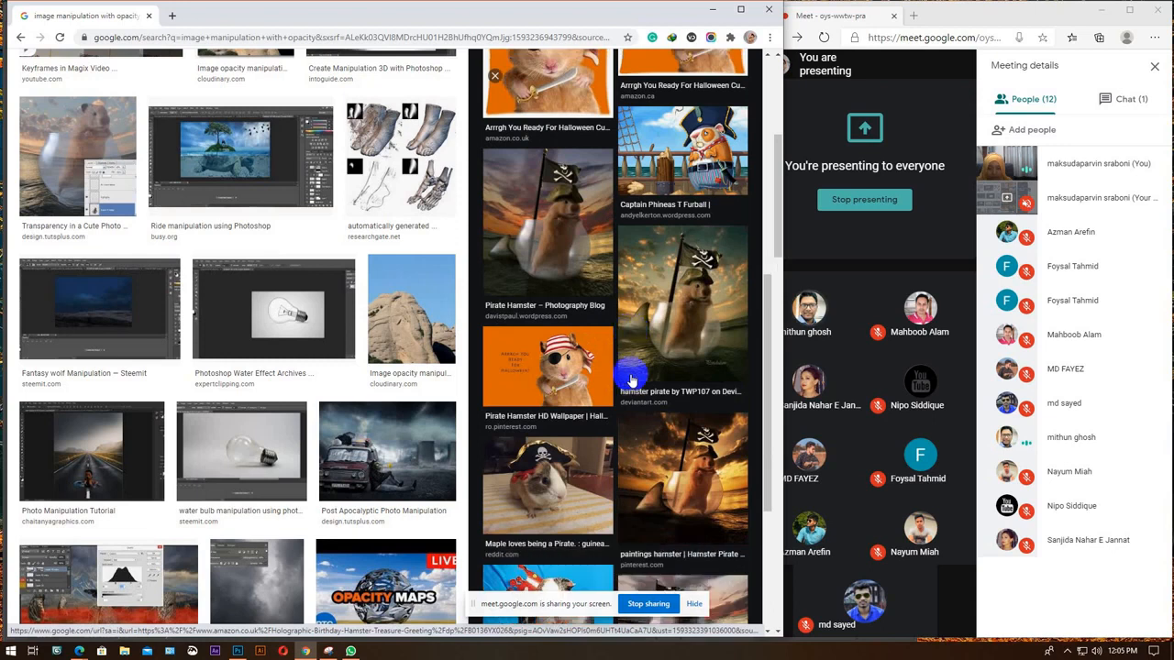
{"action": "scroll", "coordinate": [361, 350], "scroll_direction": "down", "scroll_amount": 2}
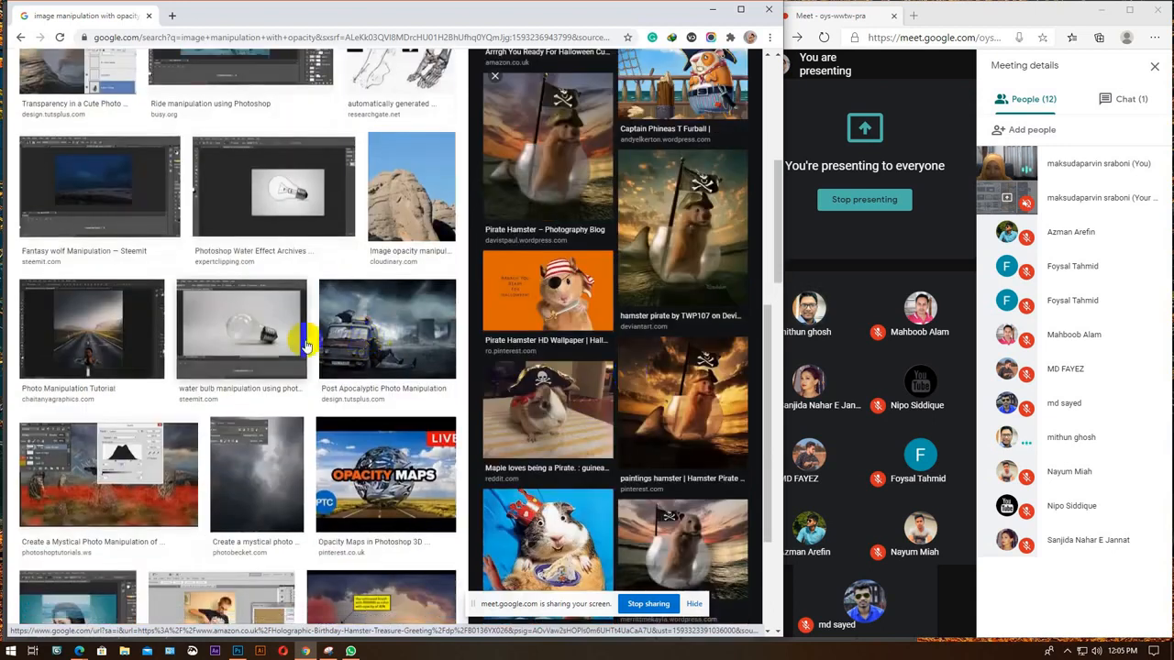
Preview the "Create a Mystical Photo Manipulation" result and look through its related images and the neighbouring results.
{"action": "scroll", "coordinate": [238, 390], "scroll_direction": "down", "scroll_amount": 1}
{"action": "scroll", "coordinate": [238, 392], "scroll_direction": "down", "scroll_amount": 1}
{"action": "left_click", "coordinate": [110, 289]}
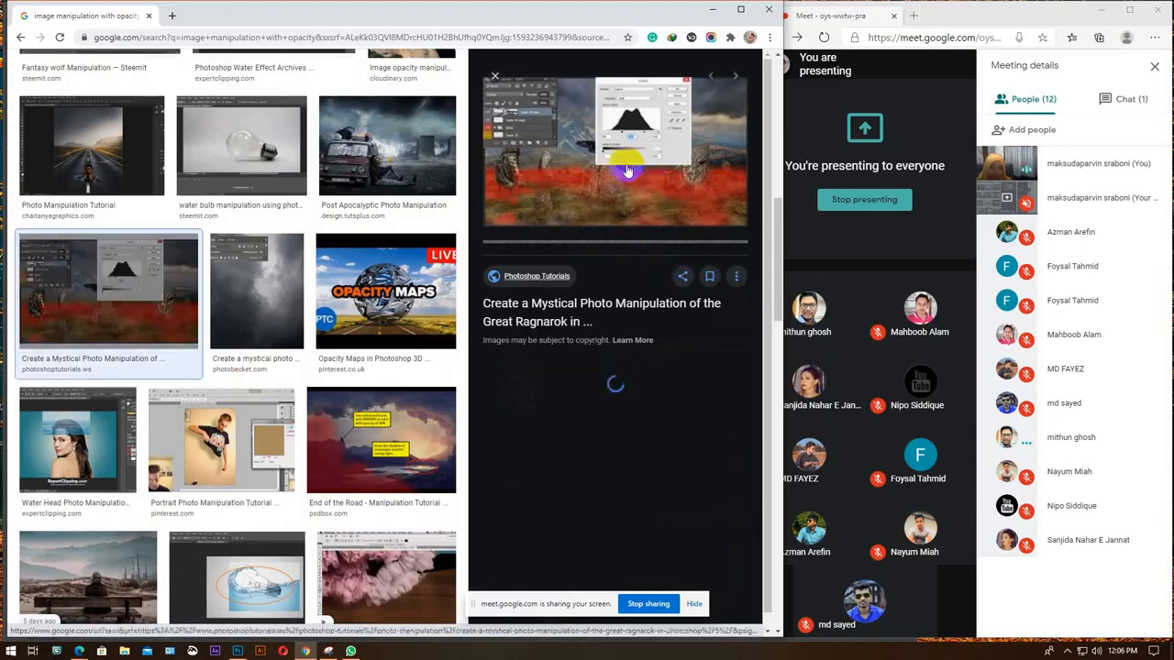
{"action": "scroll", "coordinate": [629, 367], "scroll_direction": "down", "scroll_amount": 2}
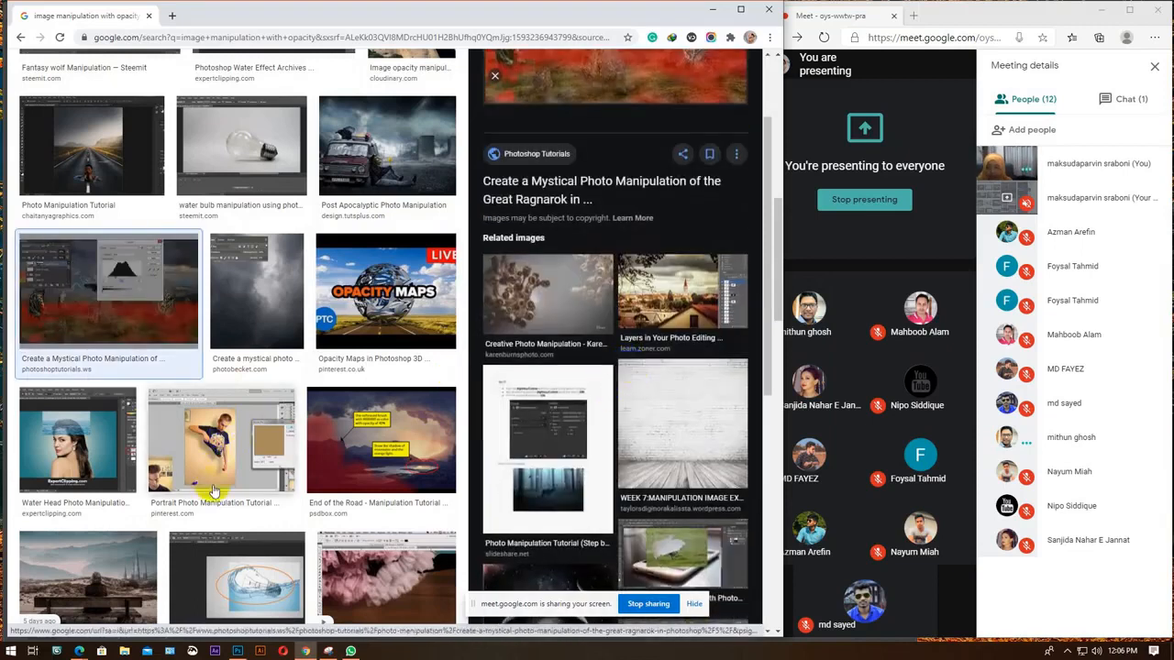
{"action": "scroll", "coordinate": [269, 347], "scroll_direction": "up", "scroll_amount": 2}
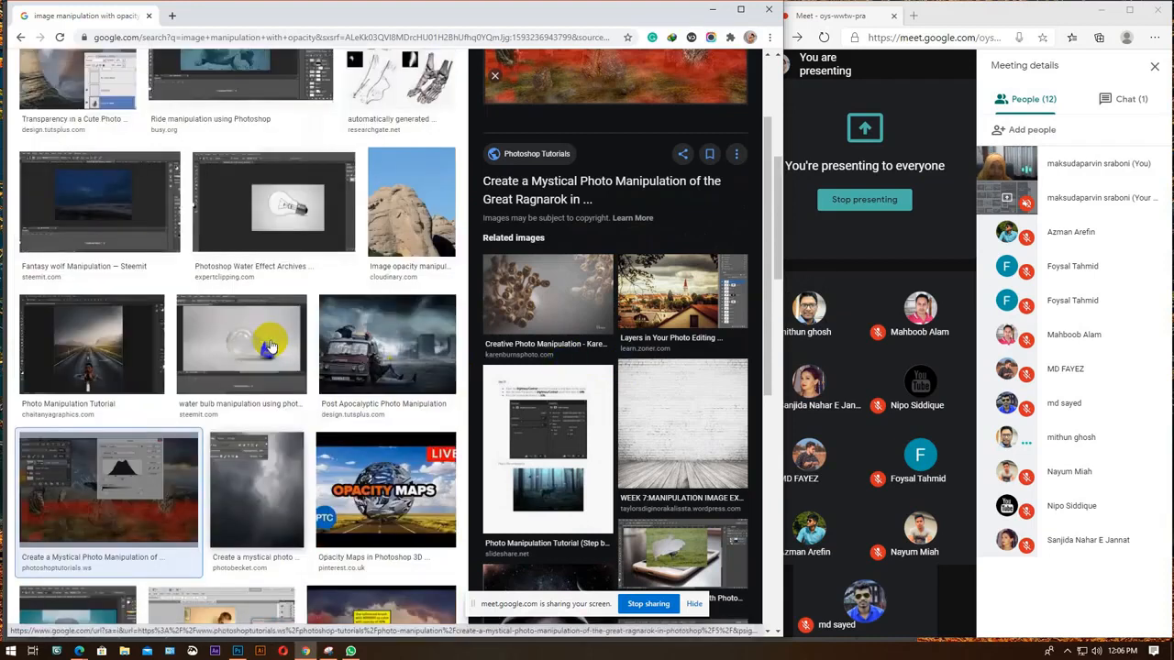
Minimize the image search to return to Photoshop's house document and select the red wall's Layer 1.
{"action": "left_click", "coordinate": [711, 11]}
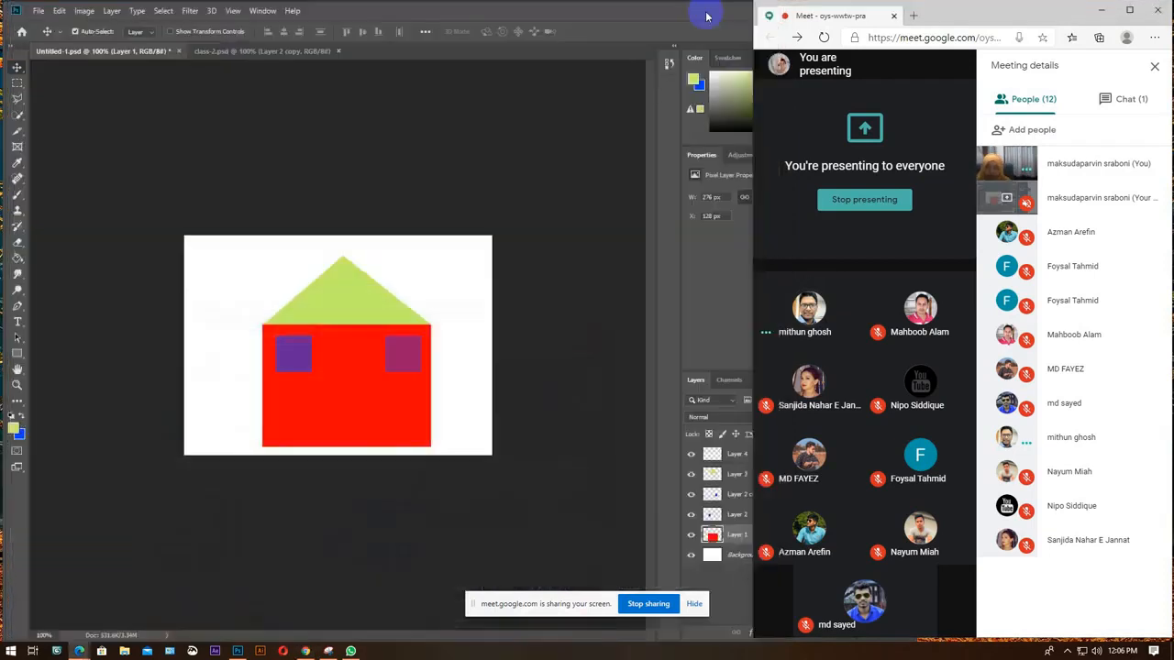
{"action": "left_click", "coordinate": [548, 412]}
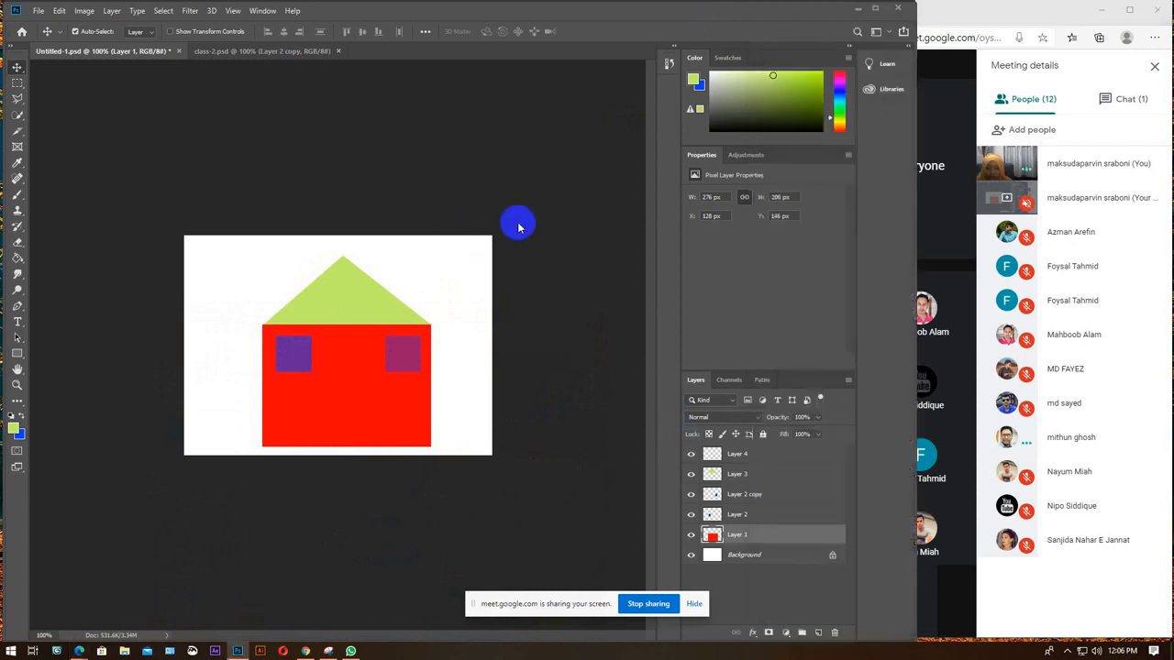
{"action": "left_click", "coordinate": [769, 459]}
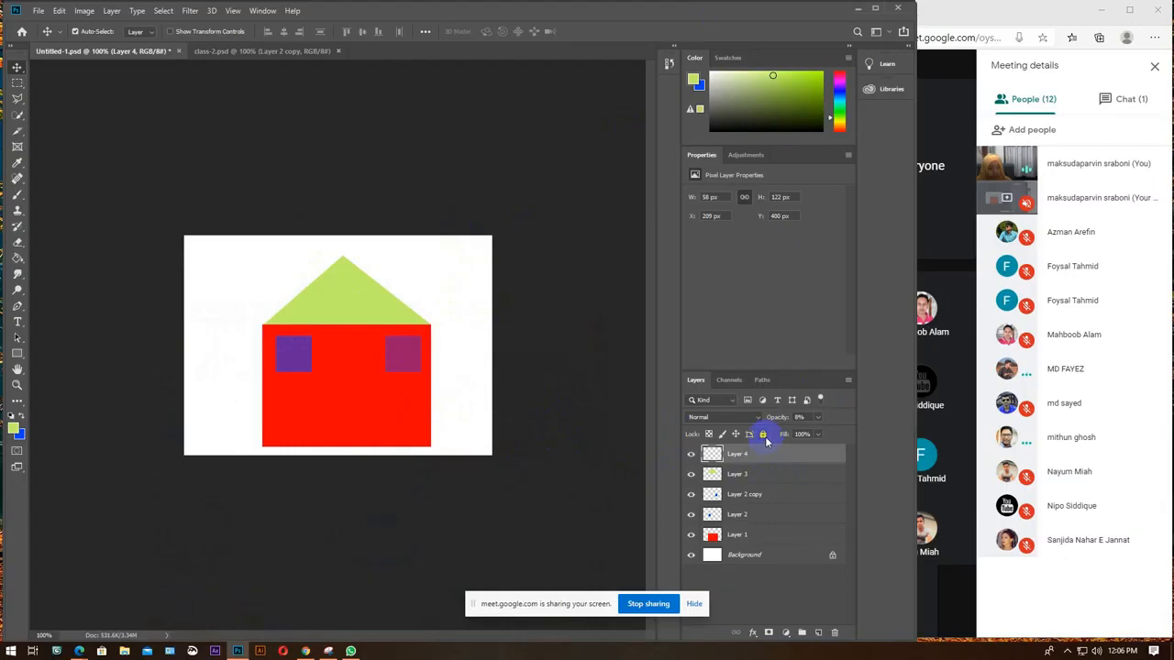
{"action": "left_click", "coordinate": [768, 534]}
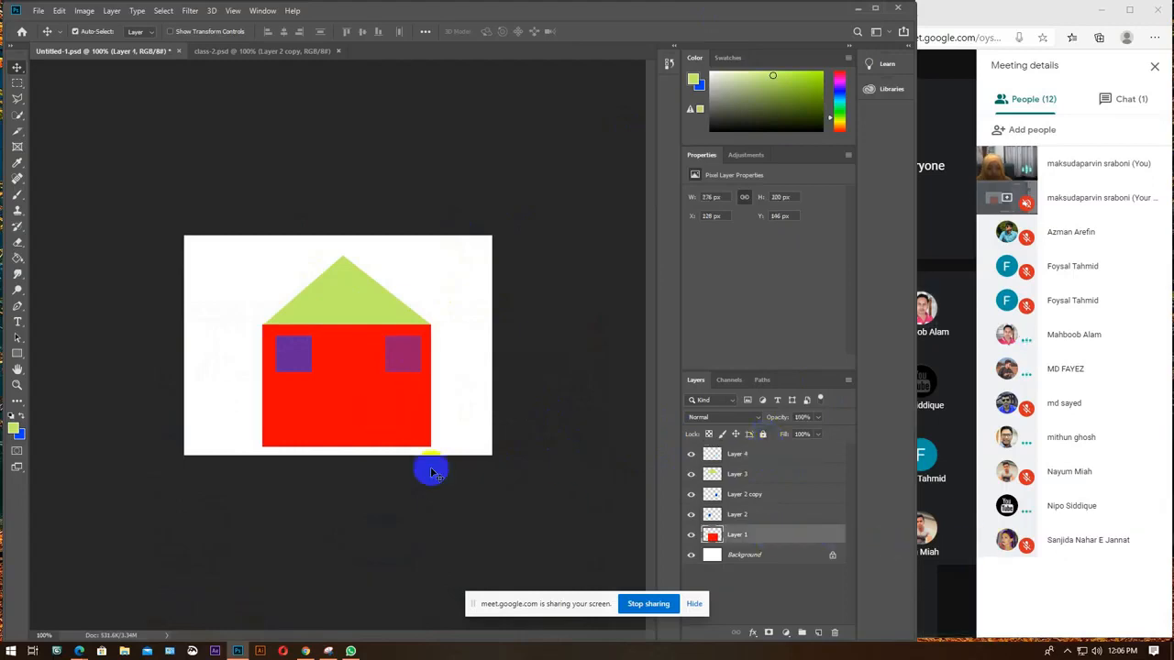
Fully lock Layer 1 and Layer 2 to demonstrate layer locking, and release both locks.
{"action": "left_click", "coordinate": [762, 433]}
{"action": "left_click", "coordinate": [387, 298]}
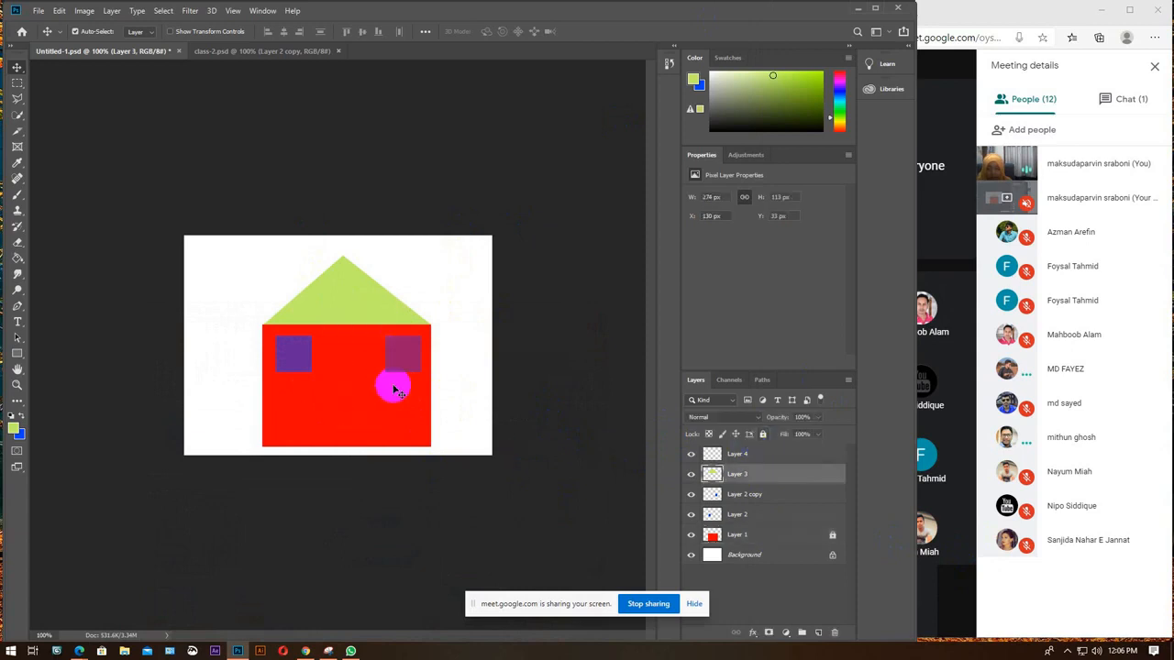
{"action": "left_click", "coordinate": [362, 431]}
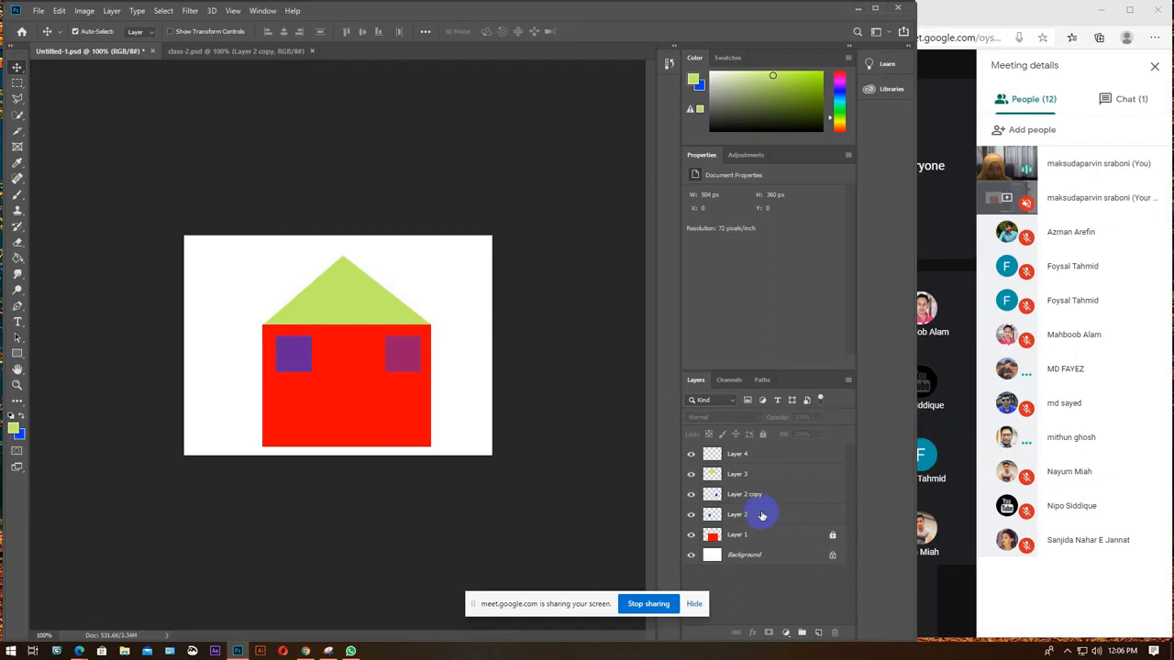
{"action": "left_click", "coordinate": [761, 516]}
{"action": "left_click", "coordinate": [764, 435]}
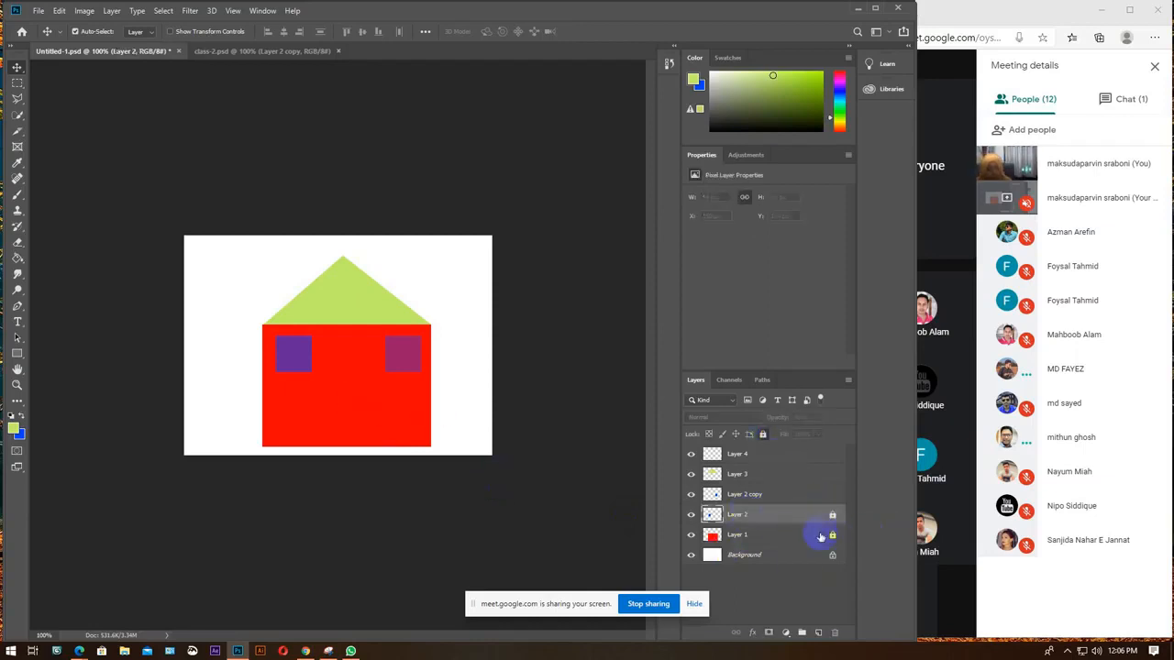
{"action": "left_click", "coordinate": [834, 517]}
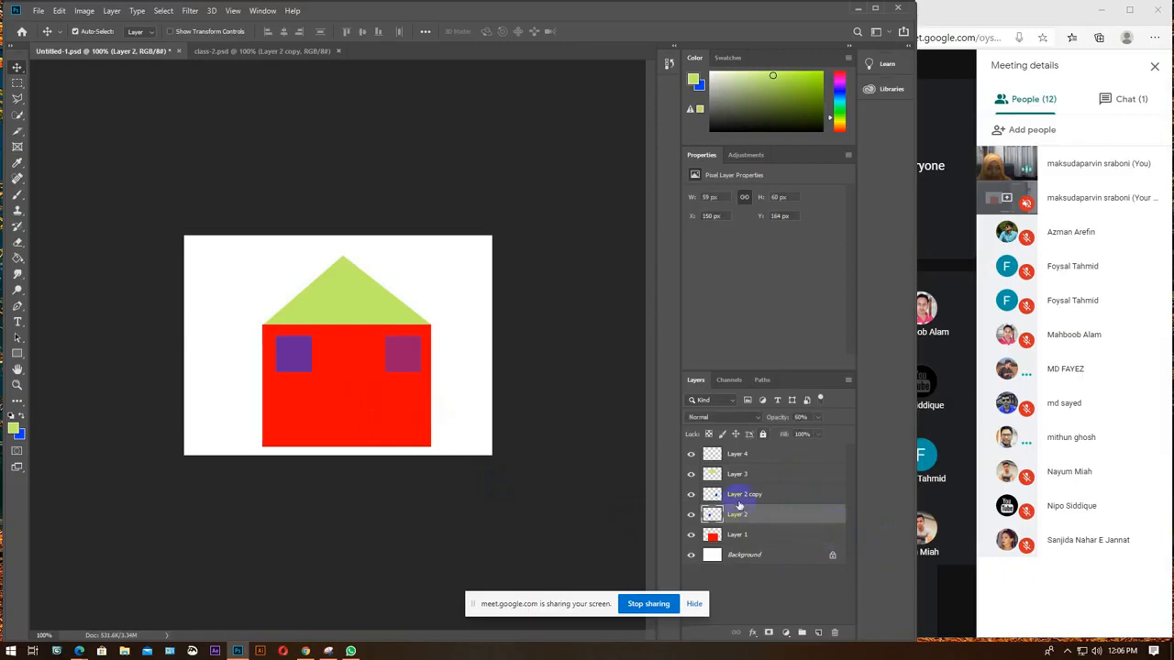
On Layer 4, marquee a door-sized rectangle at the base of the red wall, fill it with the light green foreground colour, and deselect.
{"action": "left_click", "coordinate": [747, 456]}
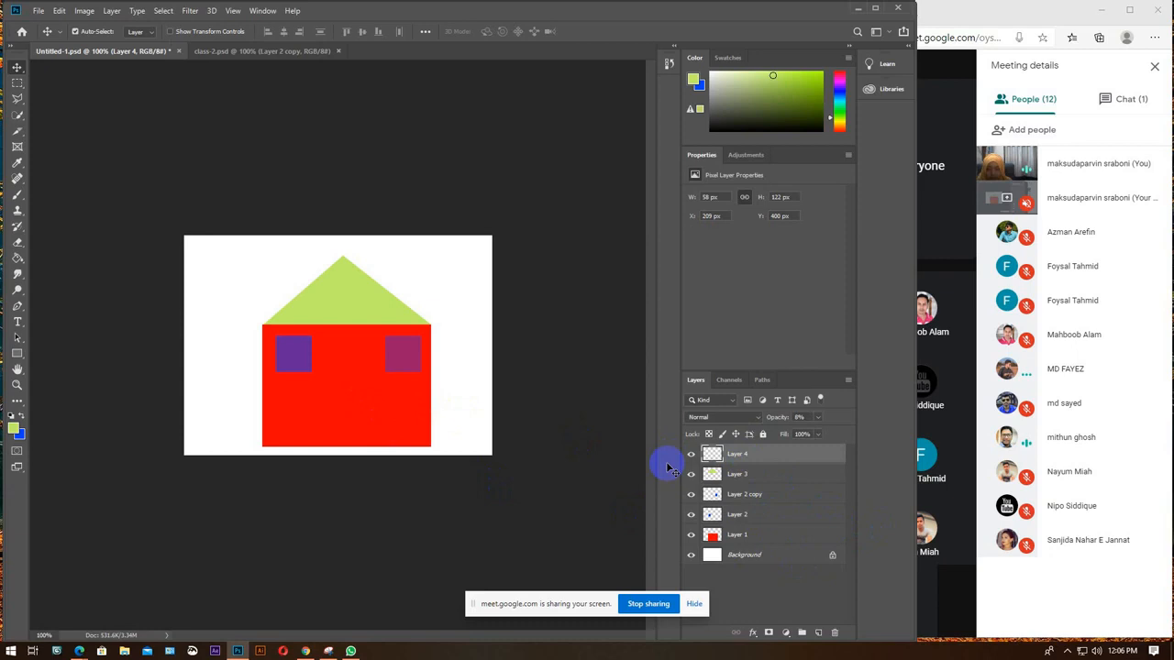
{"action": "left_click", "coordinate": [18, 83]}
{"action": "left_click_drag", "start_coordinate": [327, 362], "coordinate": [366, 444]}
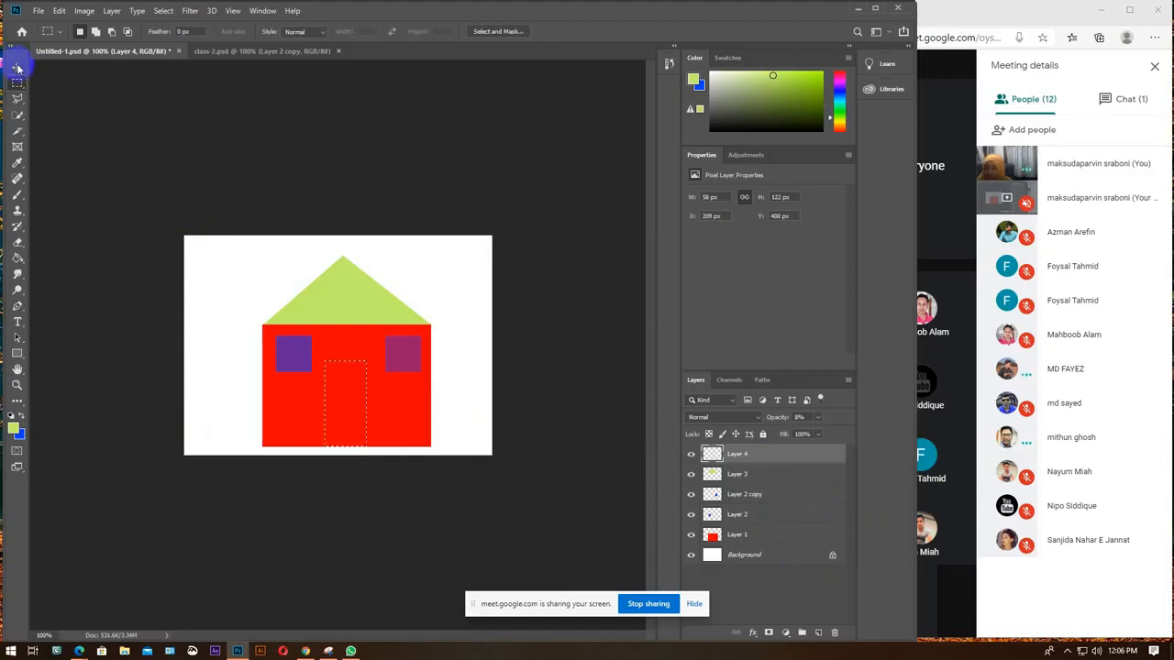
{"action": "key", "text": "alt+BackSpace"}
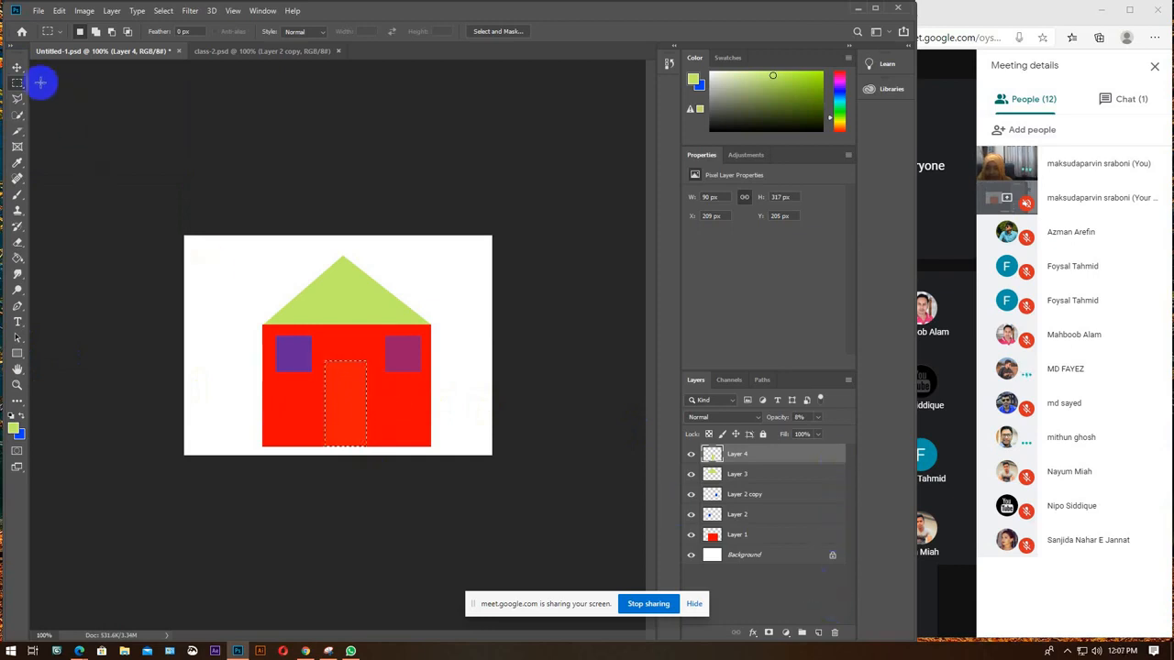
{"action": "left_click", "coordinate": [17, 67]}
Switch to the meeting in Microsoft Edge and maximize its window to see the participants' video tiles.
{"action": "left_click", "coordinate": [1091, 591]}
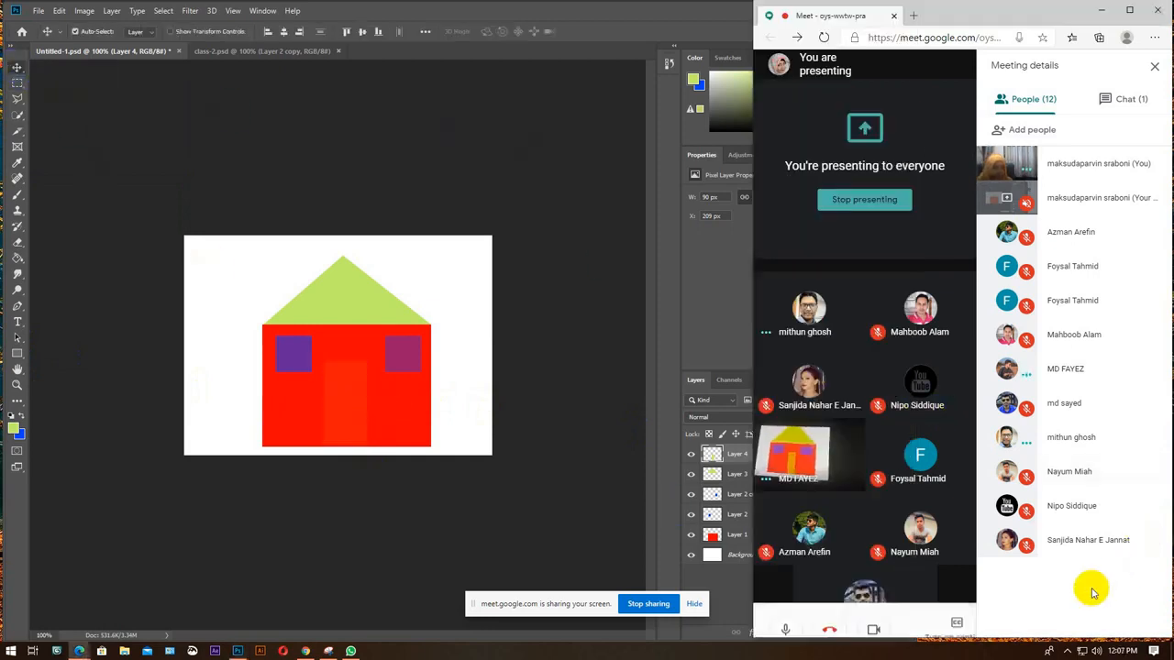
{"action": "left_click", "coordinate": [1129, 9]}
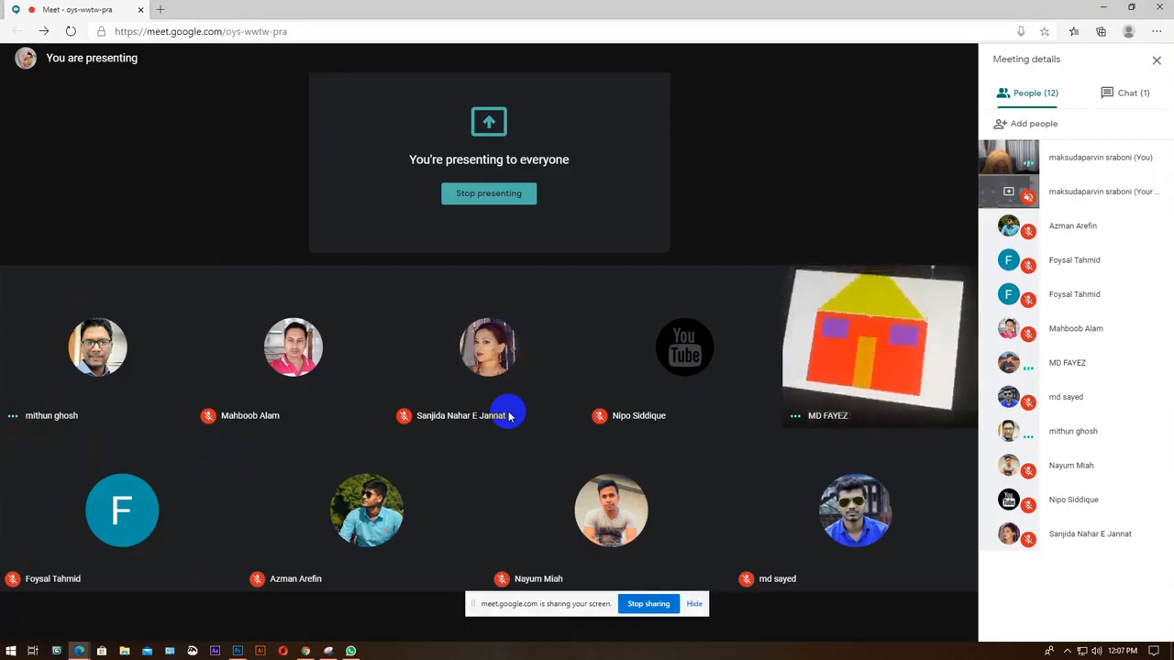
Examine the participant's house drawing shown in the meeting's video tile, and return to Photoshop.
{"action": "mouse_move", "coordinate": [908, 353]}
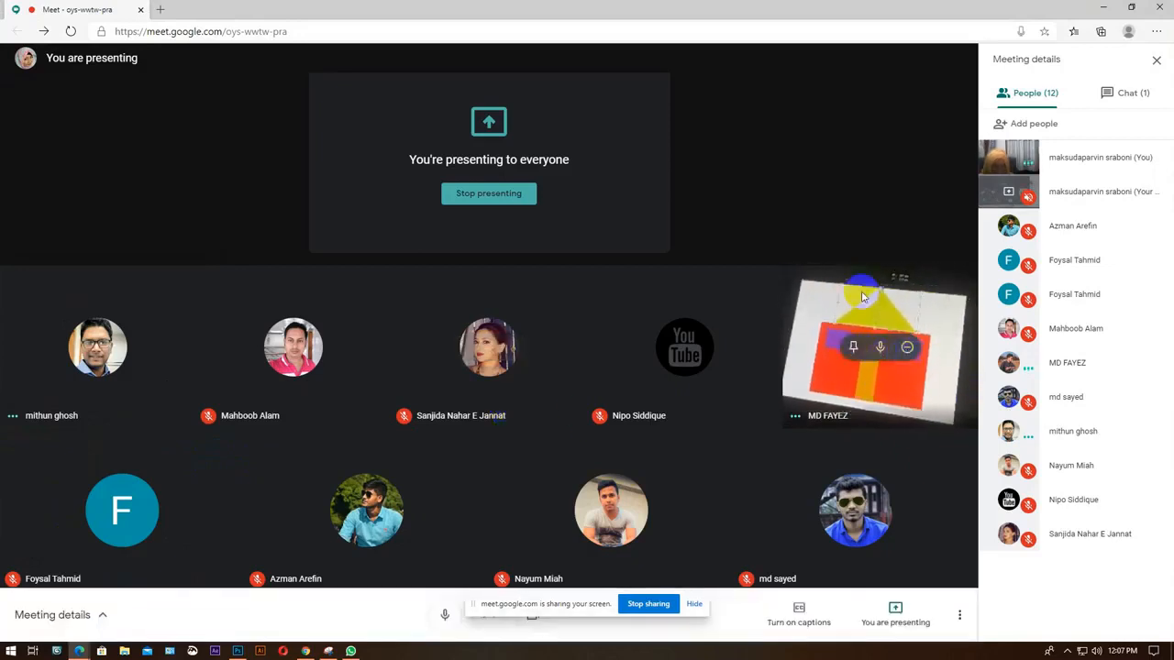
{"action": "double_click", "coordinate": [1035, 11]}
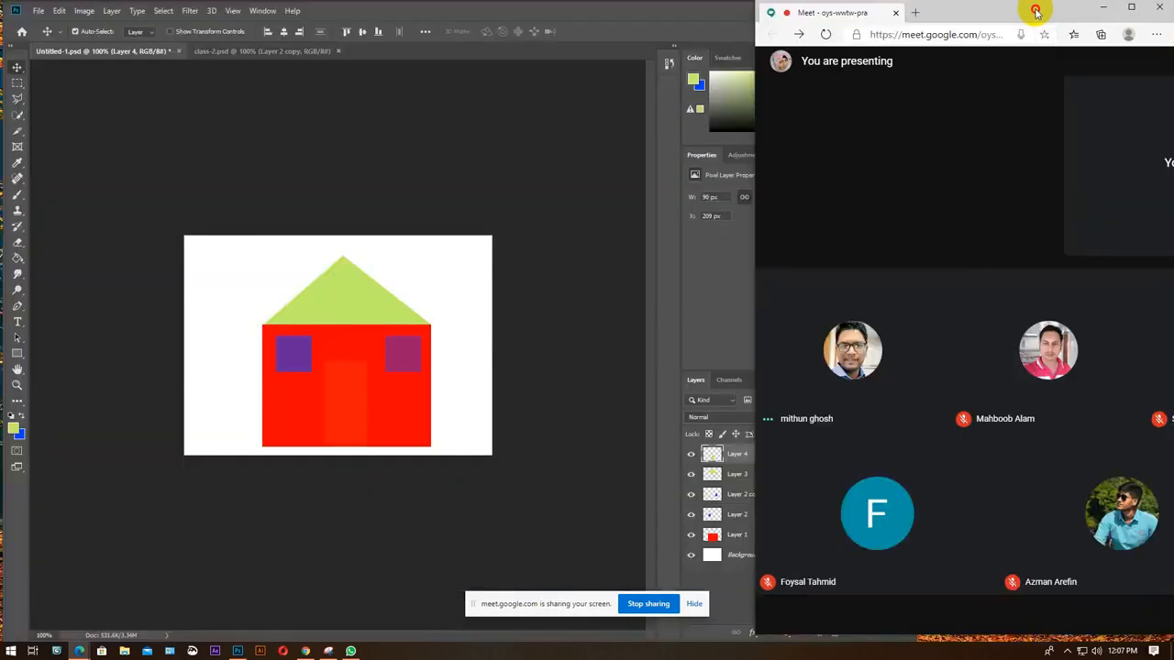
{"action": "left_click", "coordinate": [1129, 9]}
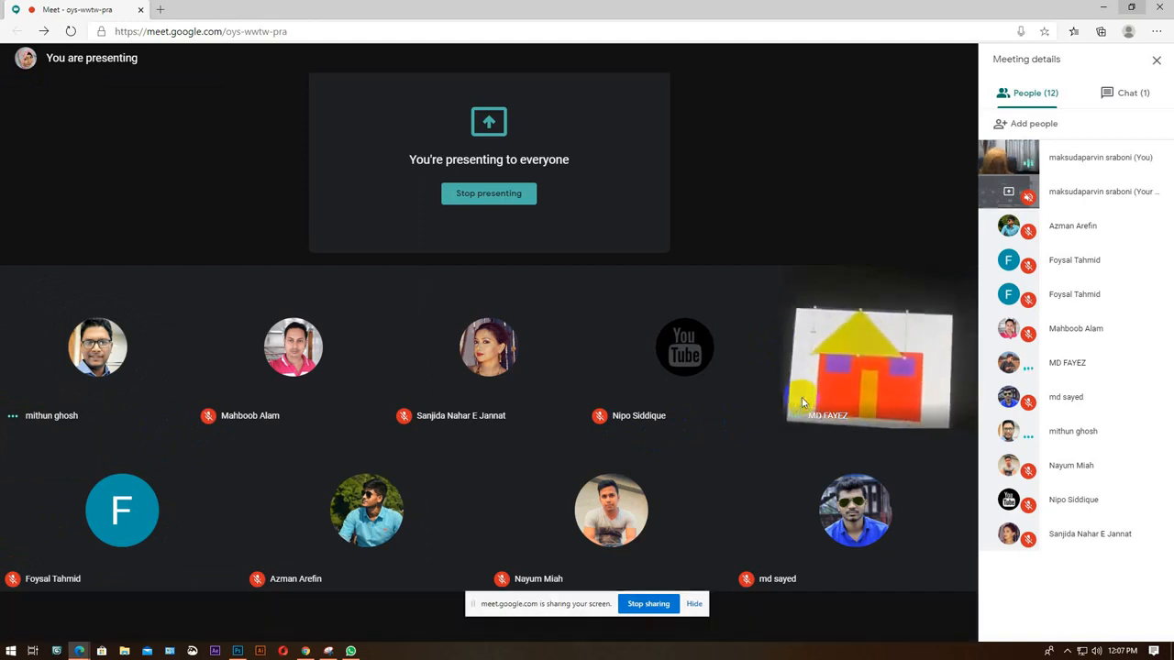
{"action": "mouse_move", "coordinate": [926, 351]}
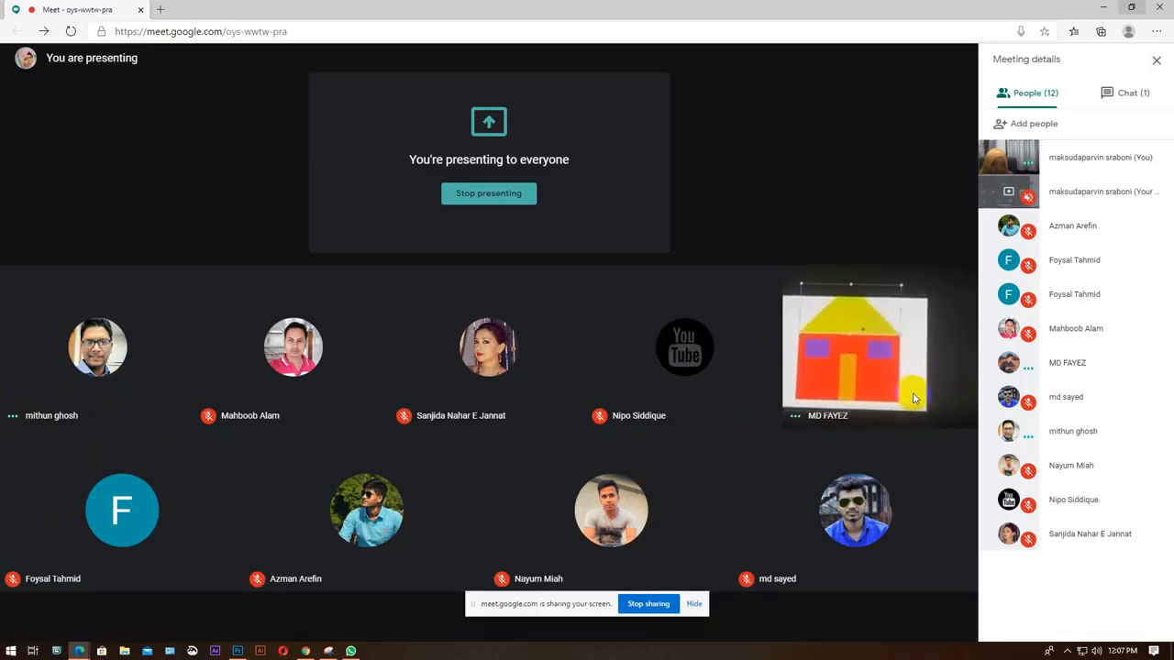
{"action": "mouse_move", "coordinate": [877, 318]}
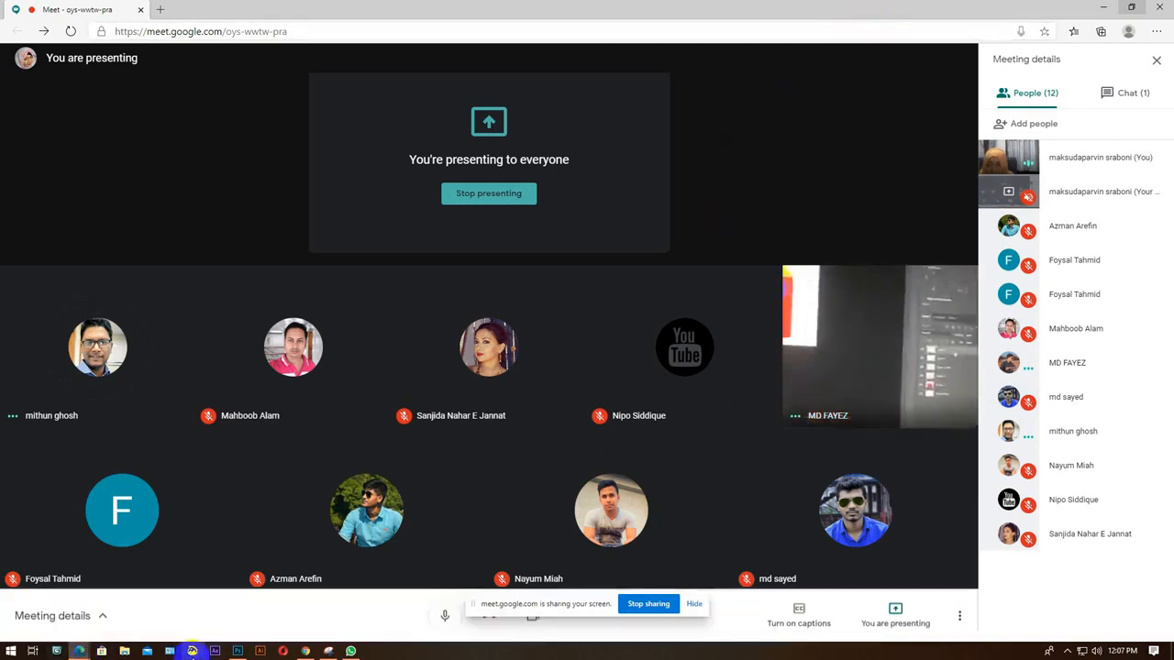
{"action": "left_click", "coordinate": [238, 651]}
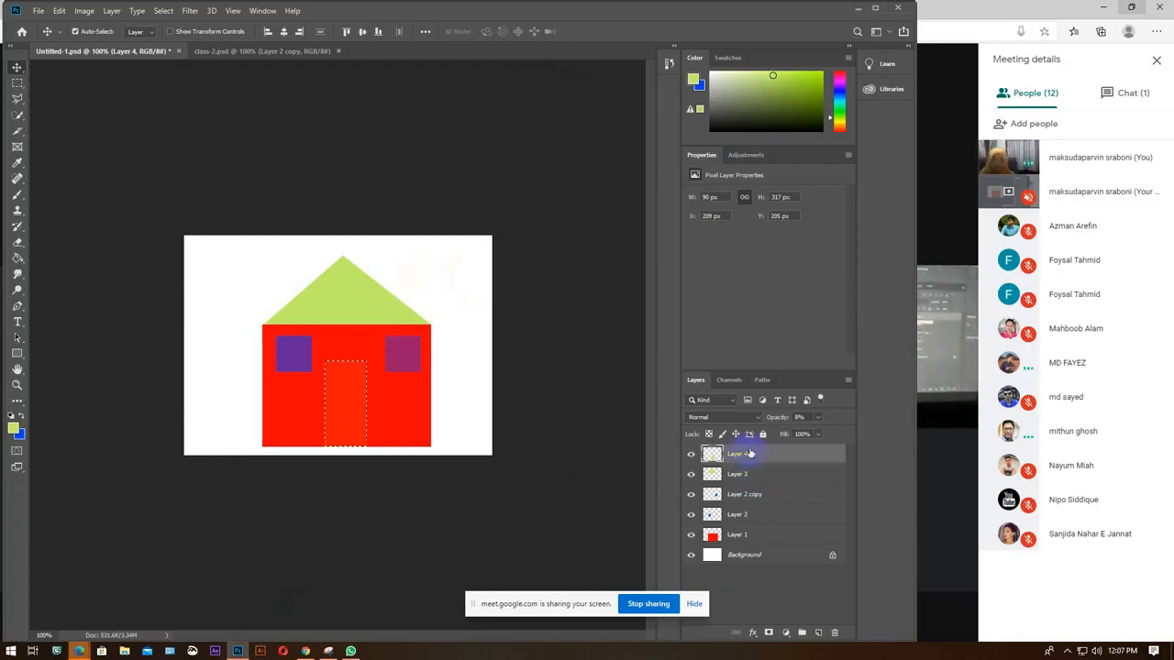
Scale the faint door on Layer 4 to about 74% with Free Transform and move it off the wall beside the house.
{"action": "left_click", "coordinate": [530, 398]}
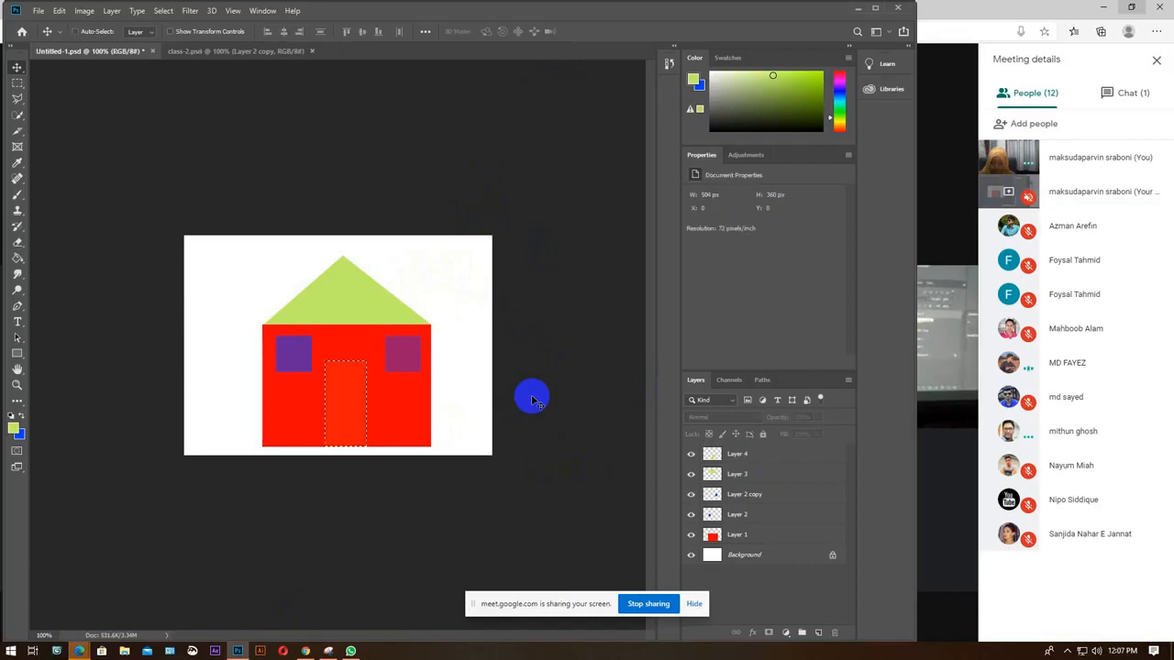
{"action": "left_click", "coordinate": [764, 461]}
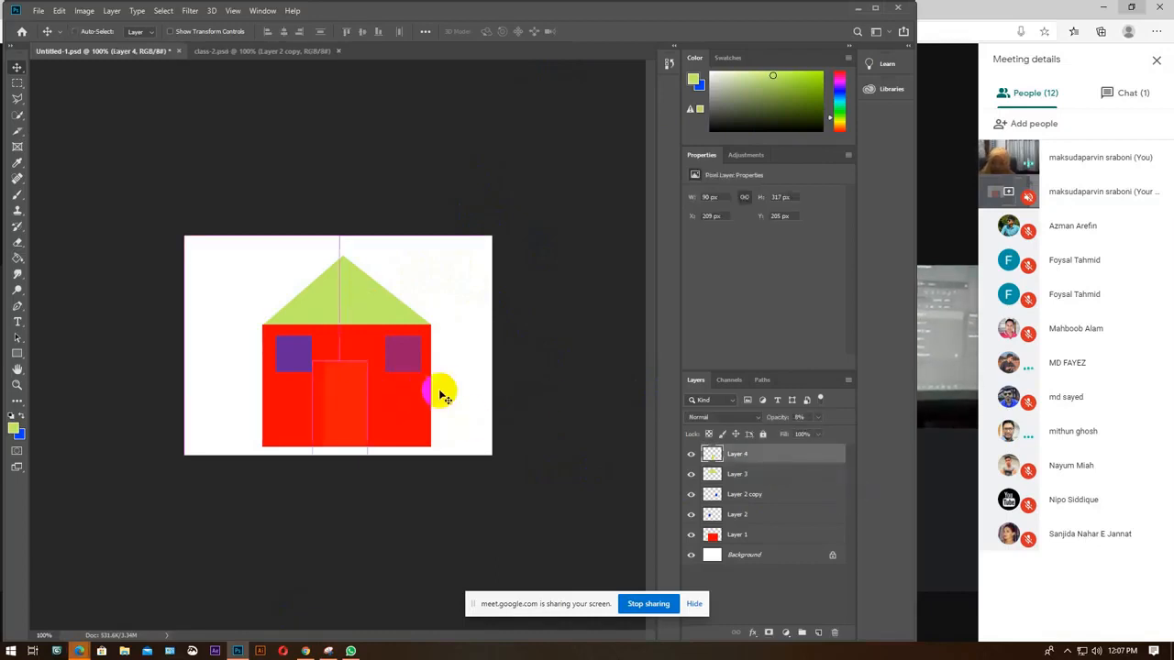
{"action": "key", "text": "ctrl+t"}
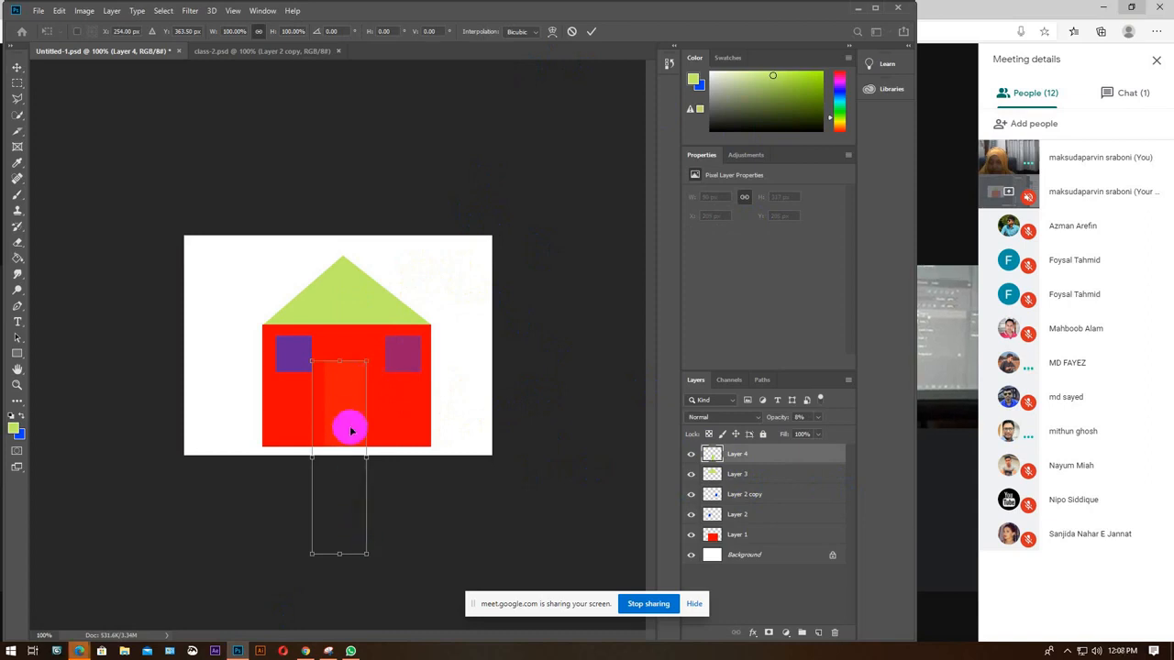
{"action": "left_click_drag", "start_coordinate": [337, 555], "coordinate": [339, 502]}
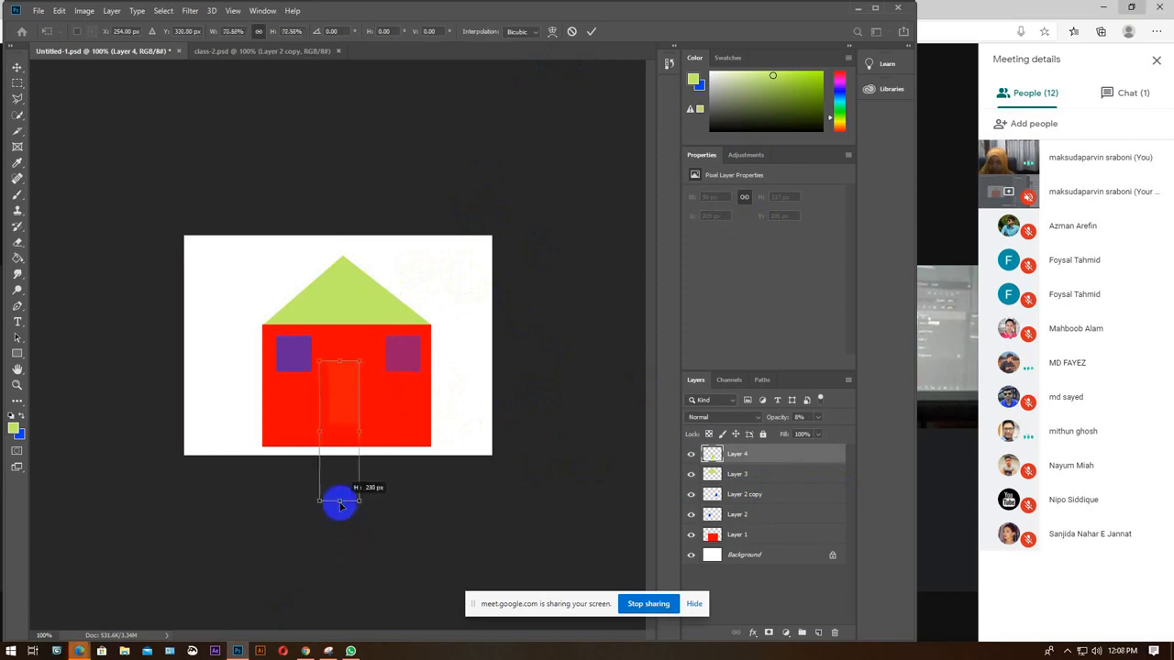
{"action": "left_click_drag", "start_coordinate": [351, 358], "coordinate": [238, 272]}
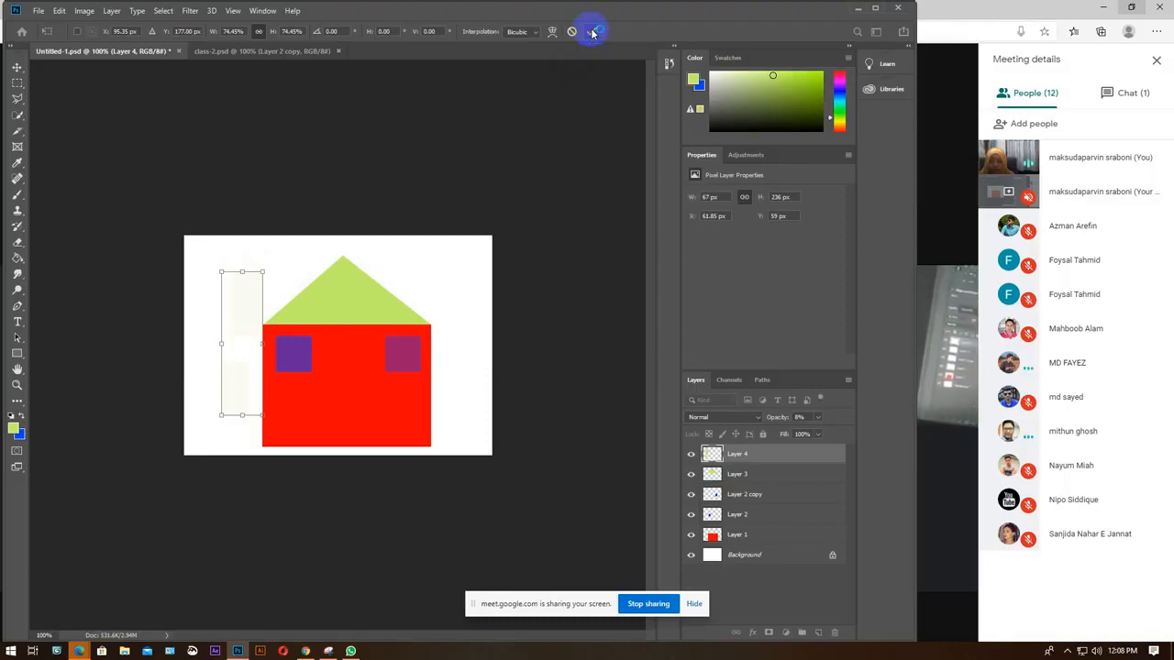
{"action": "left_click", "coordinate": [592, 32]}
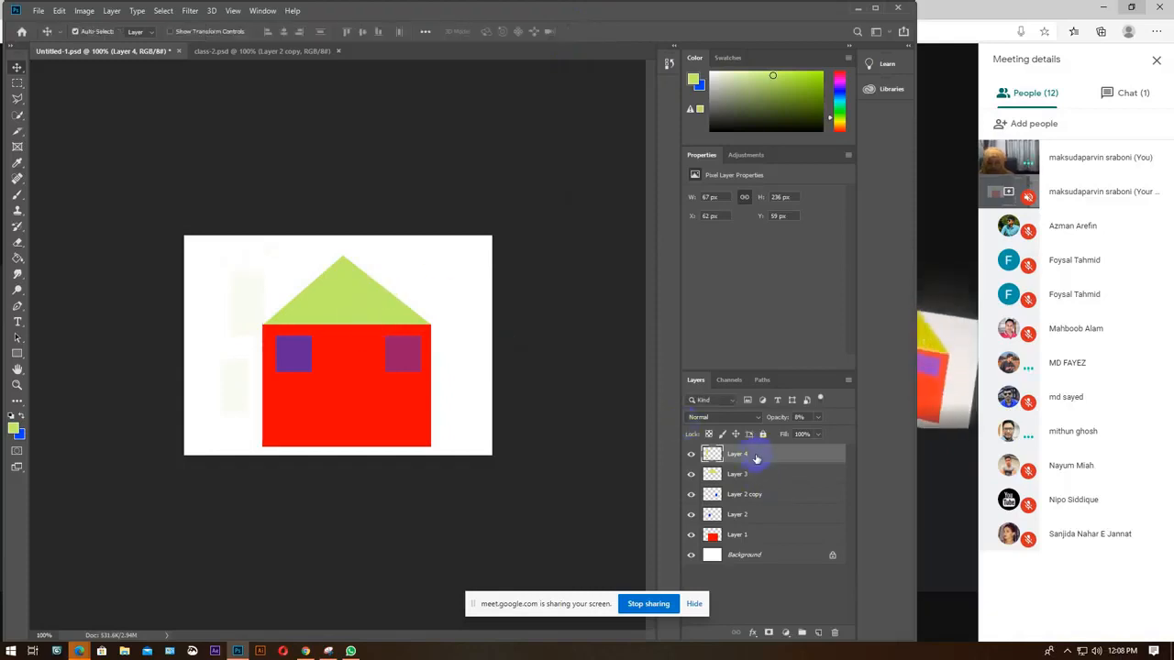
Delete Layer 4 and narrow the Photoshop window to uncover the participant's video tile behind it.
{"action": "key", "text": "Delete"}
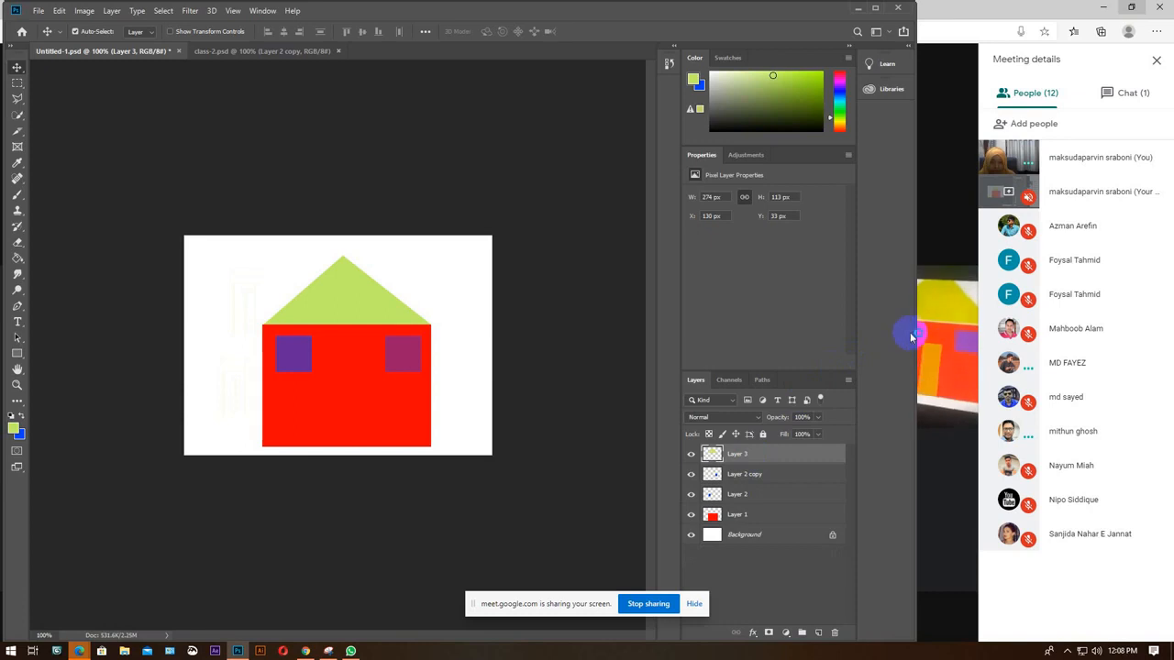
{"action": "left_click_drag", "start_coordinate": [813, 346], "coordinate": [765, 348]}
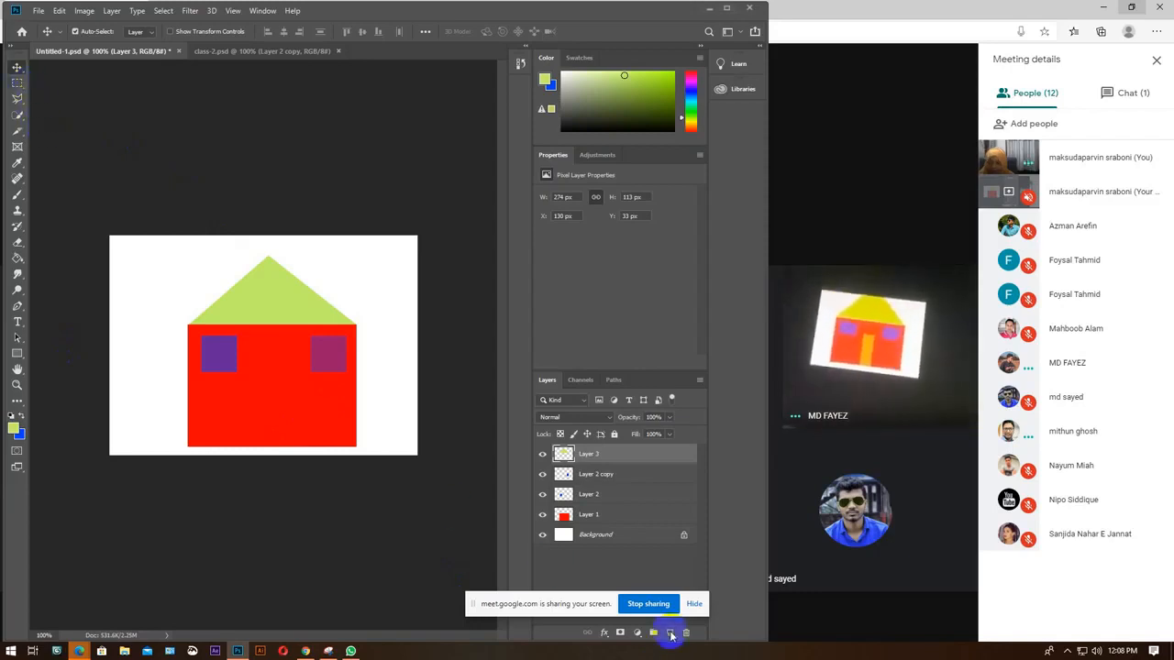
On a new layer, marquee a door about 73 × 136 px at the red wall's base, fill it with the light green foreground colour, and deselect.
{"action": "left_click", "coordinate": [695, 603]}
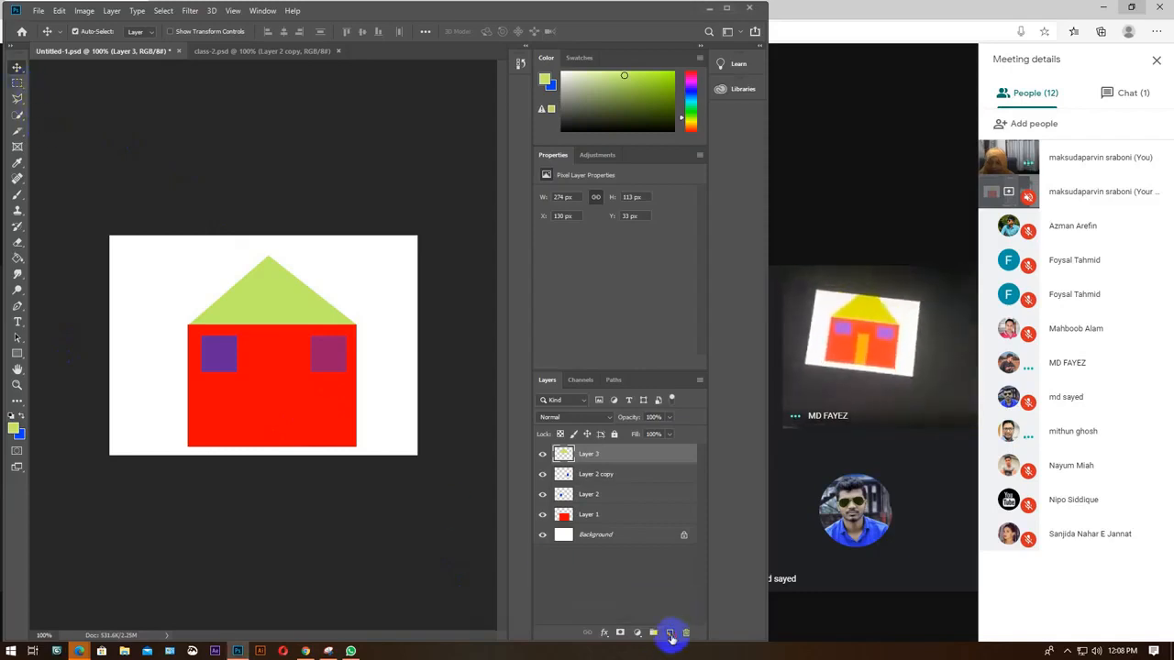
{"action": "left_click", "coordinate": [671, 634]}
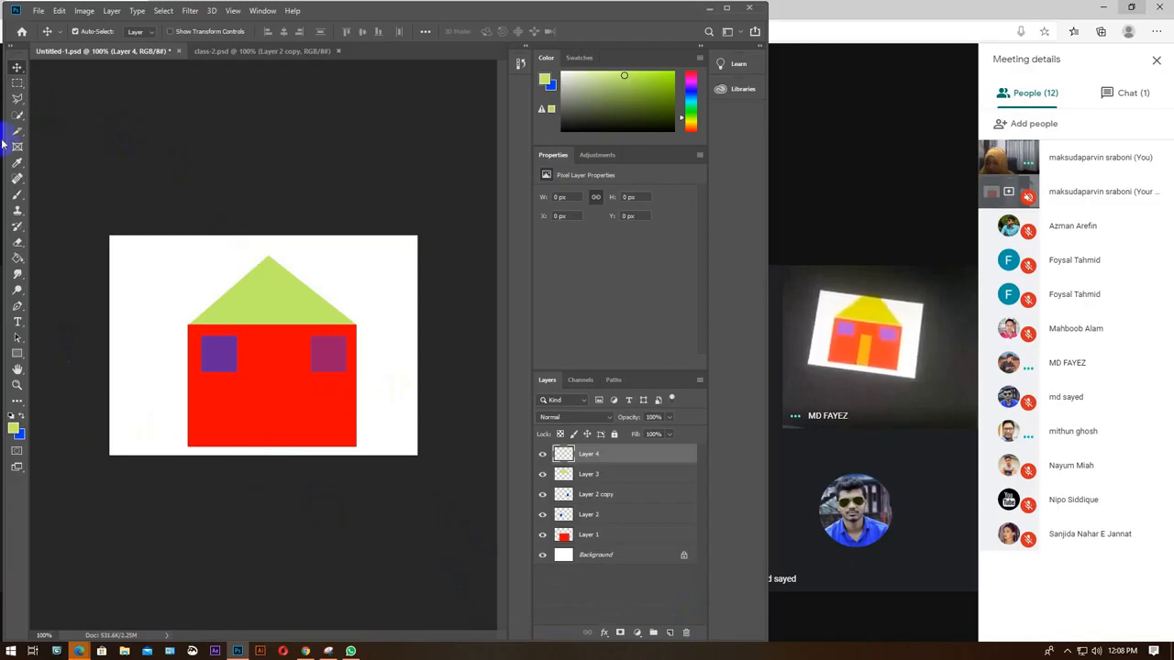
{"action": "left_click", "coordinate": [17, 83]}
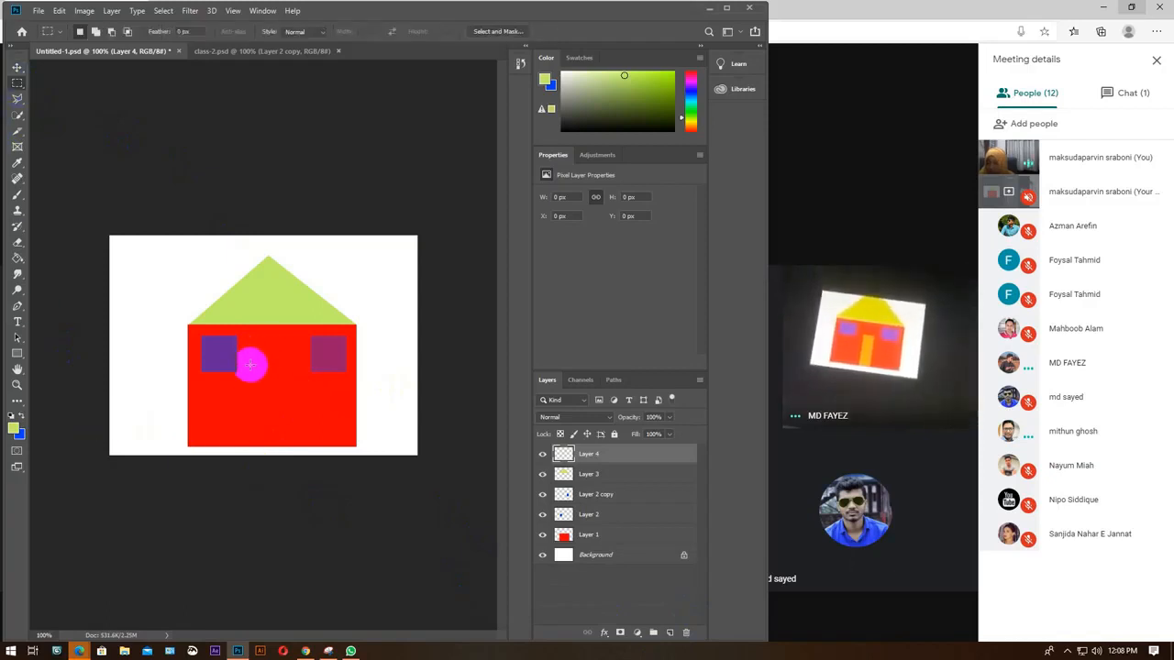
{"action": "left_click_drag", "start_coordinate": [248, 364], "coordinate": [292, 447]}
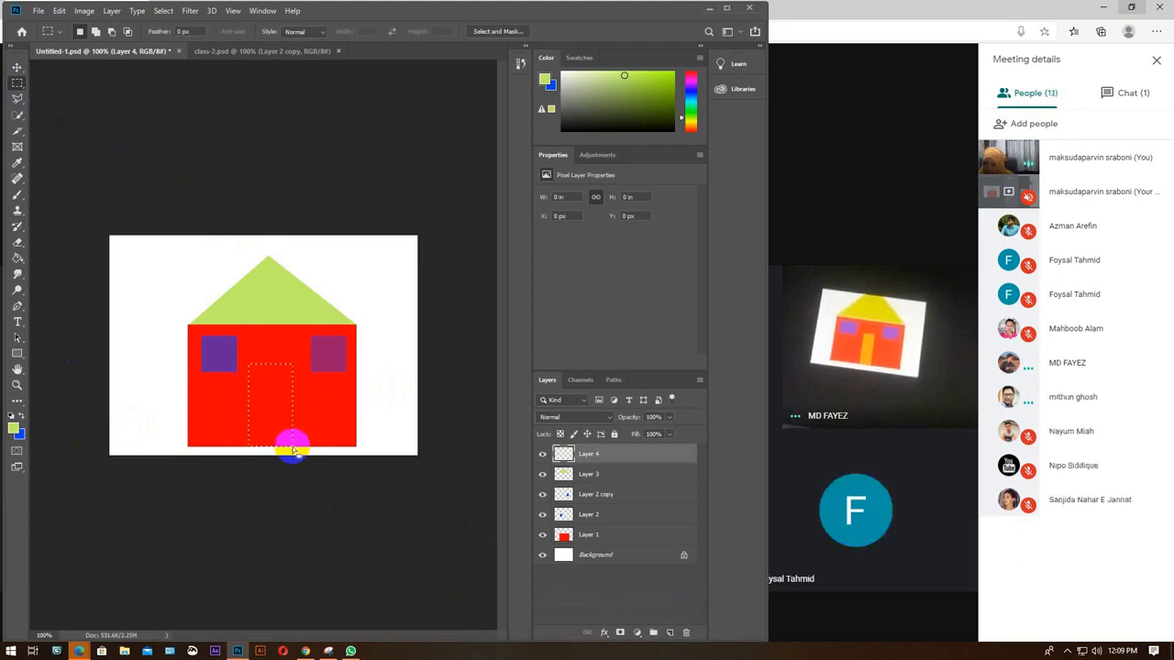
{"action": "key", "text": "alt+BackSpace"}
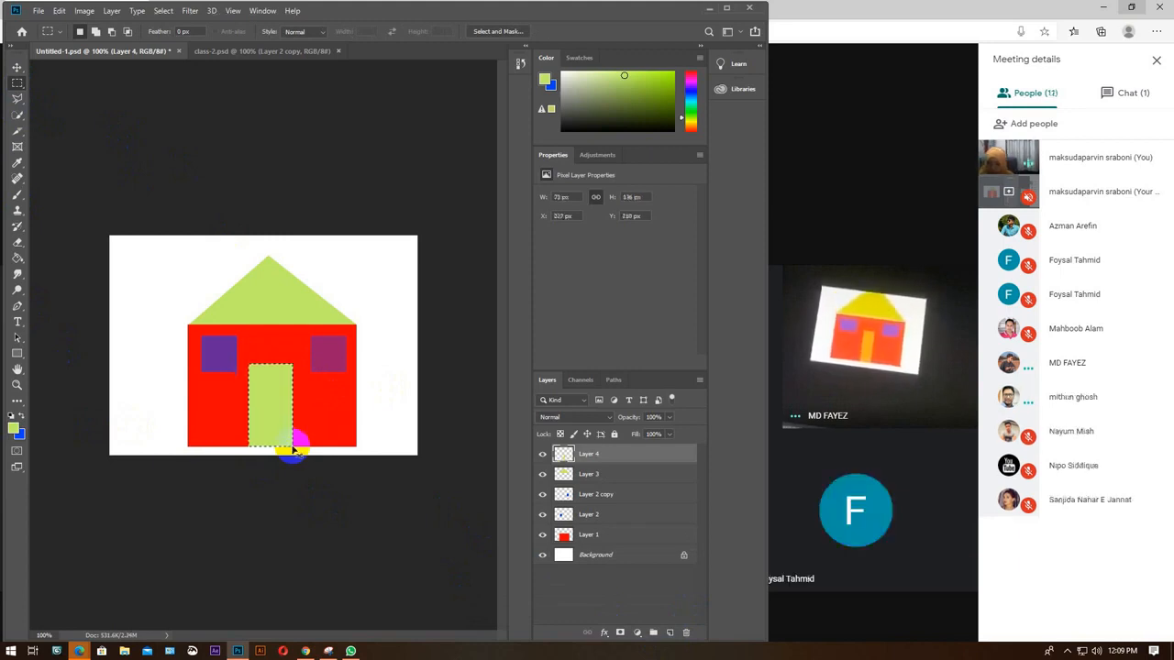
{"action": "left_click", "coordinate": [17, 67]}
{"action": "left_click", "coordinate": [278, 340]}
Select all house layers from Layer 4 to Layer 1, scale them together to about 95.88%, and reposition the house centrally on the canvas.
{"action": "left_click", "coordinate": [625, 465]}
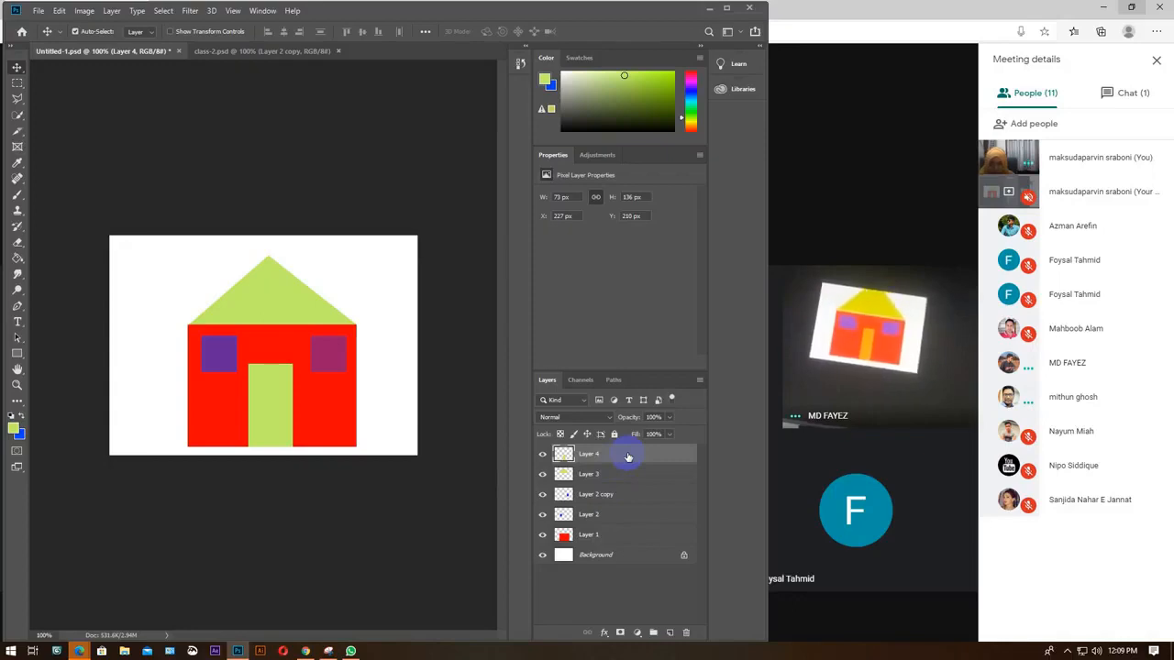
{"action": "left_click", "coordinate": [611, 539], "text": "shift"}
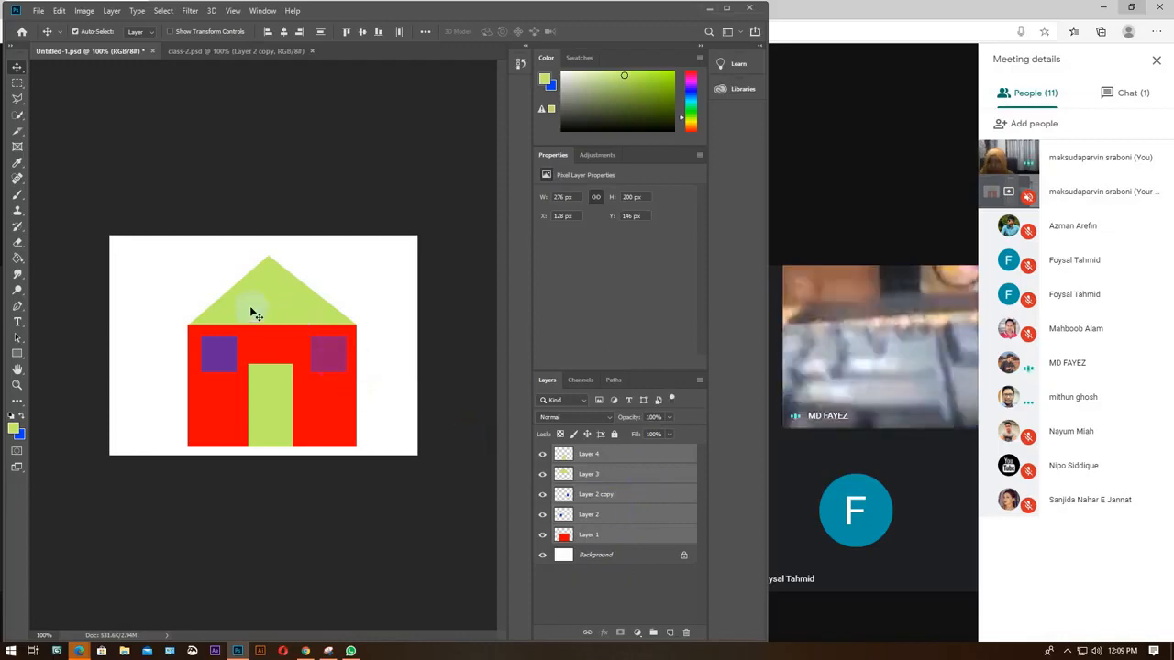
{"action": "left_click_drag", "start_coordinate": [292, 309], "coordinate": [280, 307]}
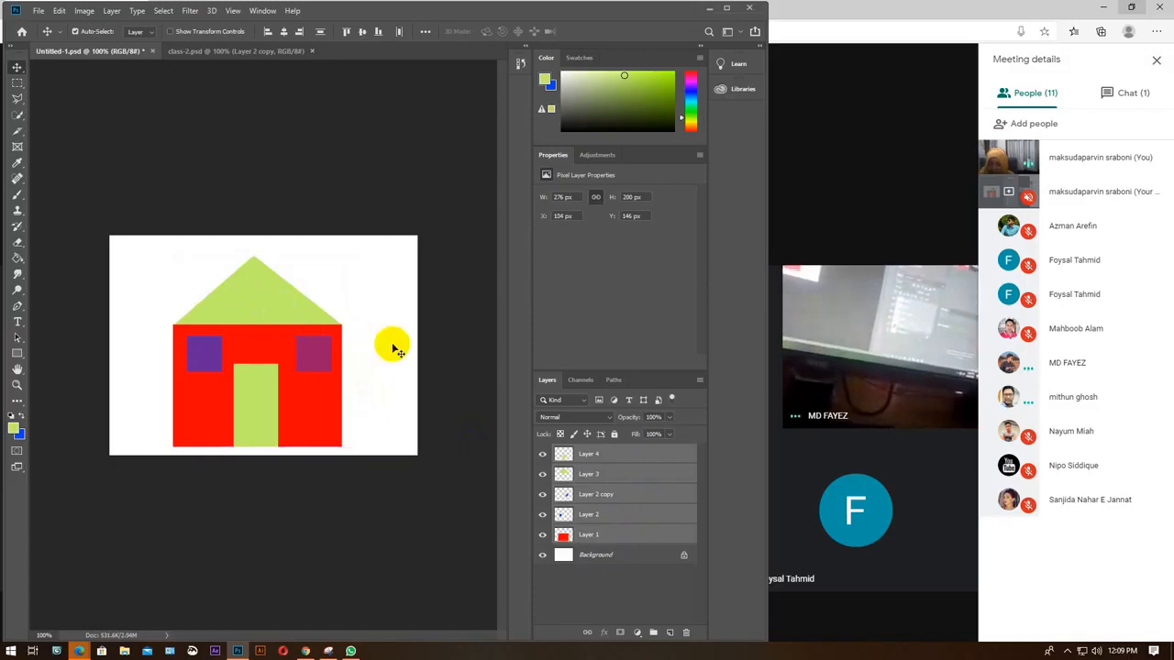
{"action": "key", "text": "ctrl+t"}
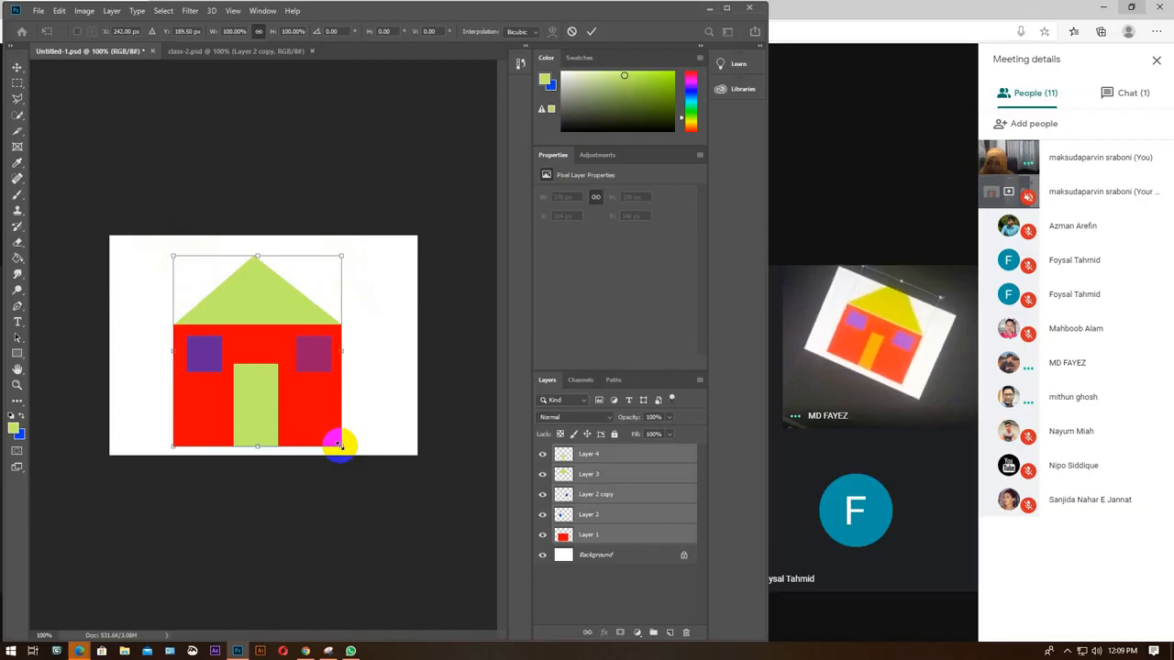
{"action": "left_click_drag", "start_coordinate": [339, 446], "coordinate": [334, 437]}
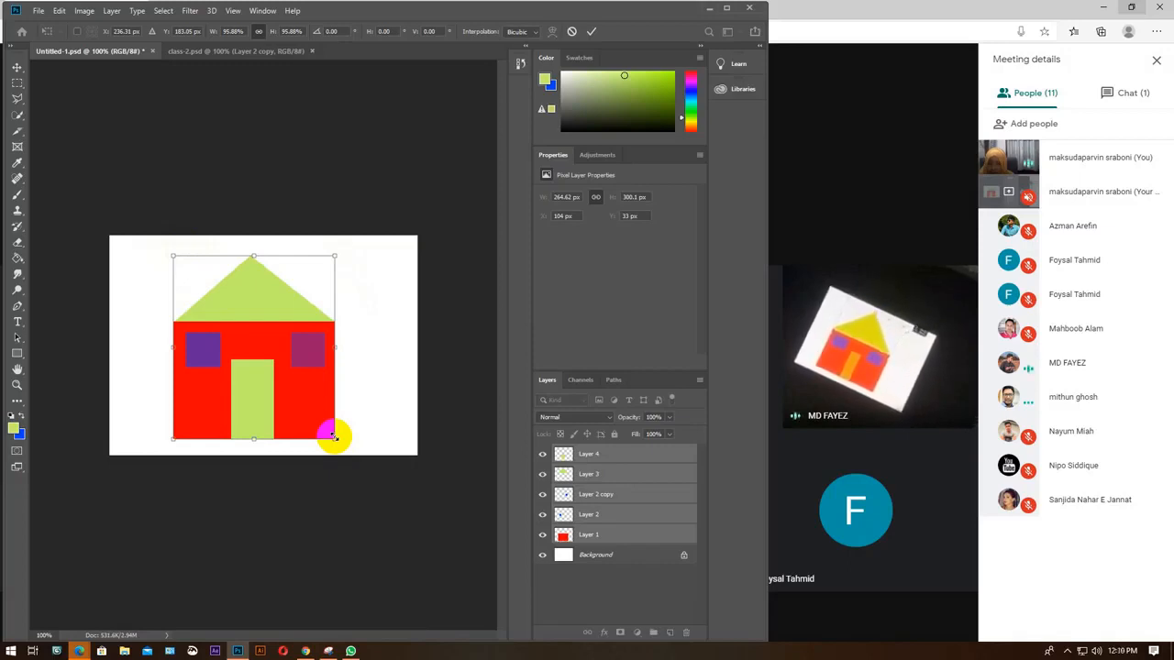
{"action": "left_click_drag", "start_coordinate": [242, 364], "coordinate": [259, 372]}
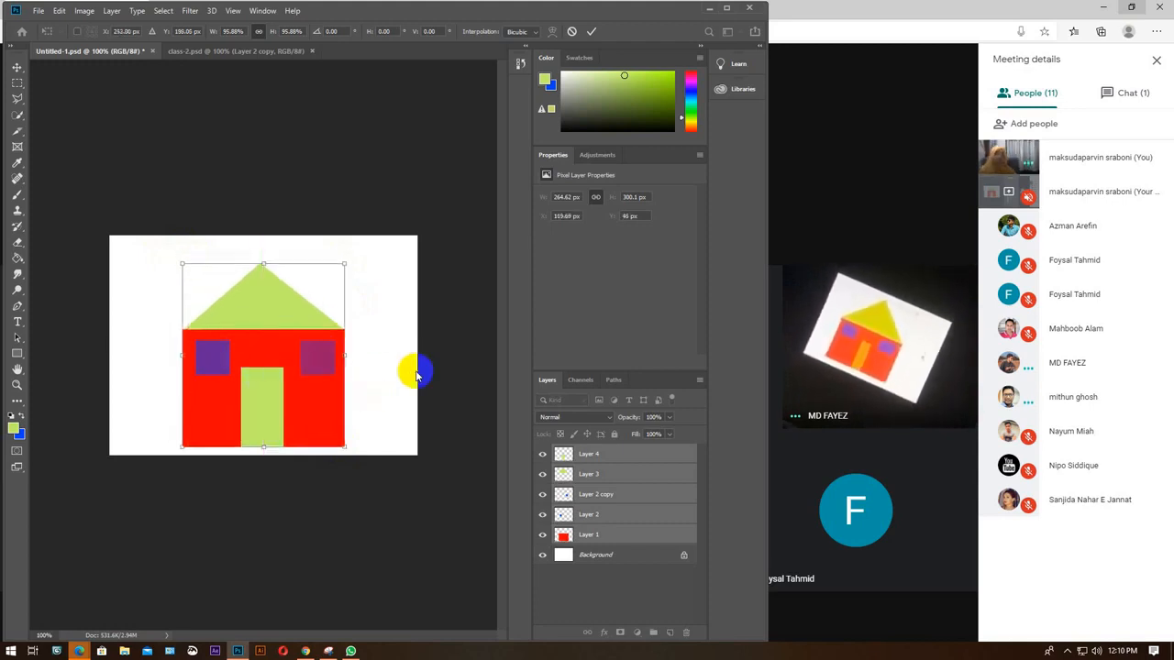
Open Snipping Tool and capture the whole screen with Photoshop and the meeting, retaking the snip once.
{"action": "left_click", "coordinate": [327, 650]}
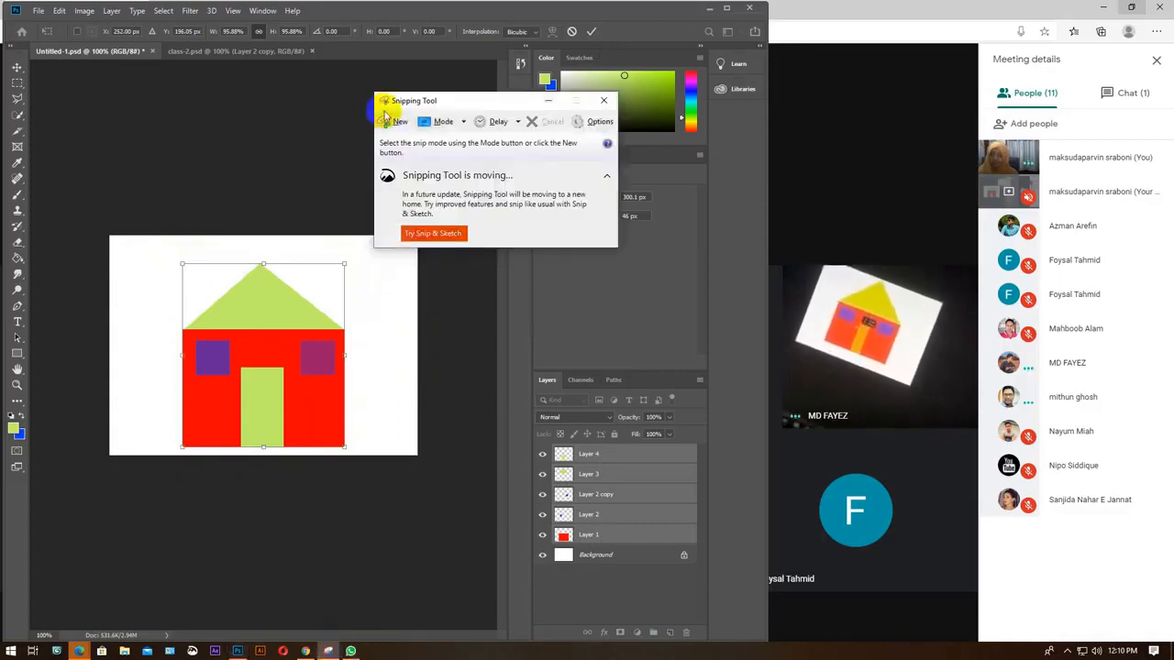
{"action": "double_click", "coordinate": [383, 119]}
{"action": "left_click", "coordinate": [394, 123]}
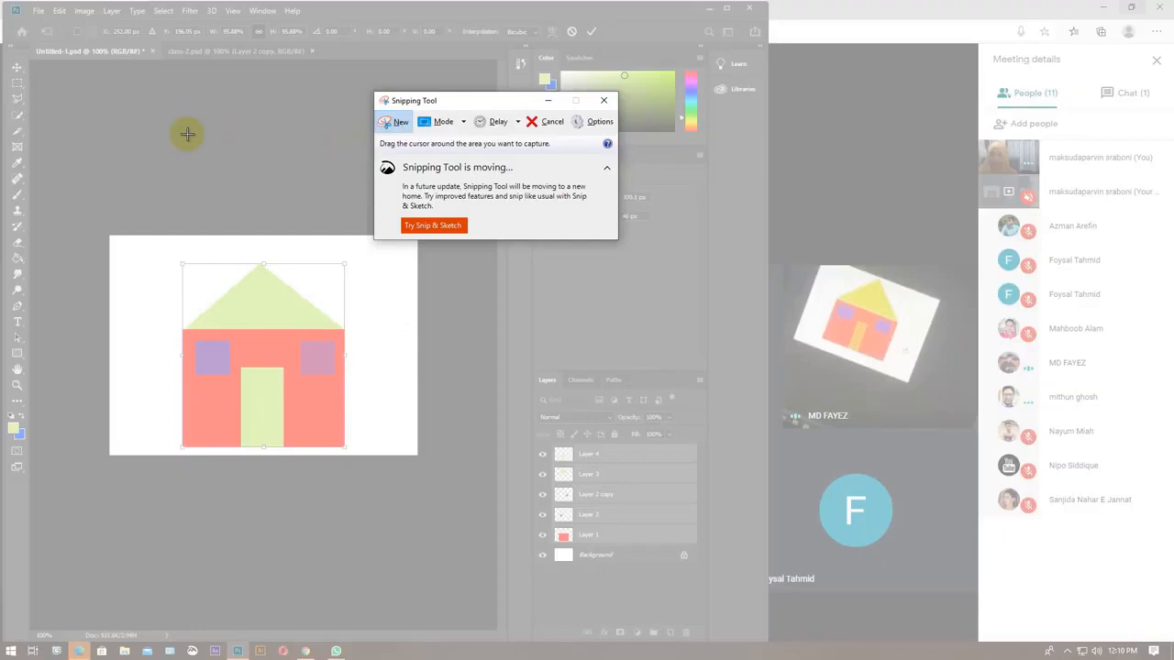
{"action": "left_click_drag", "start_coordinate": [3, 3], "coordinate": [1155, 636]}
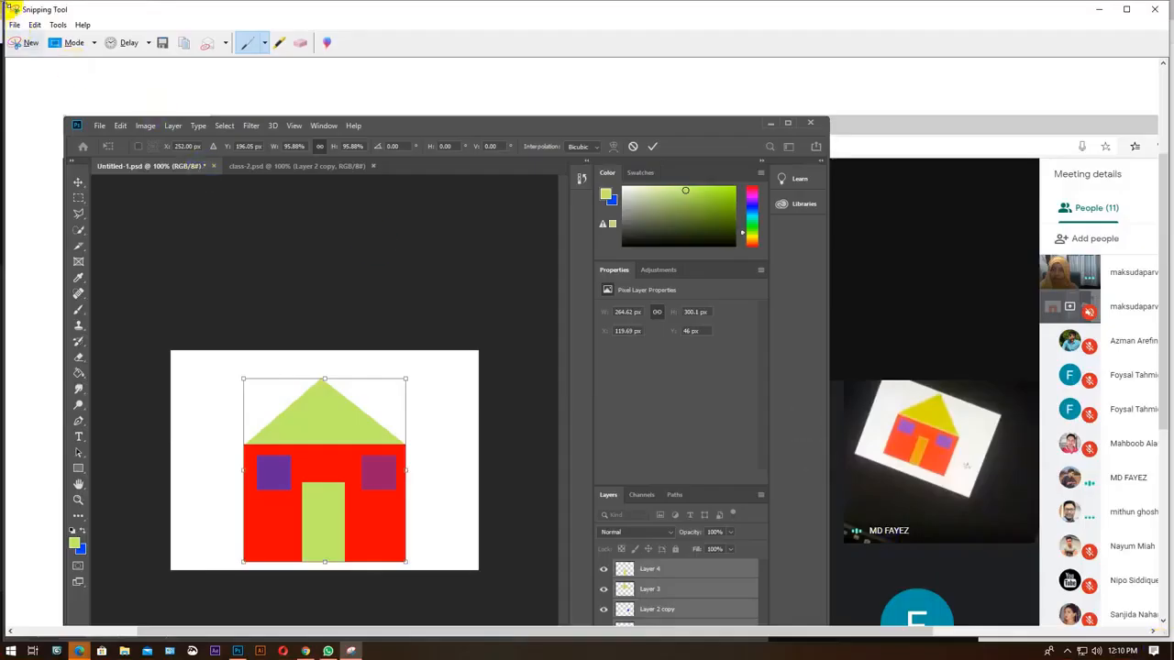
{"action": "left_click", "coordinate": [26, 42]}
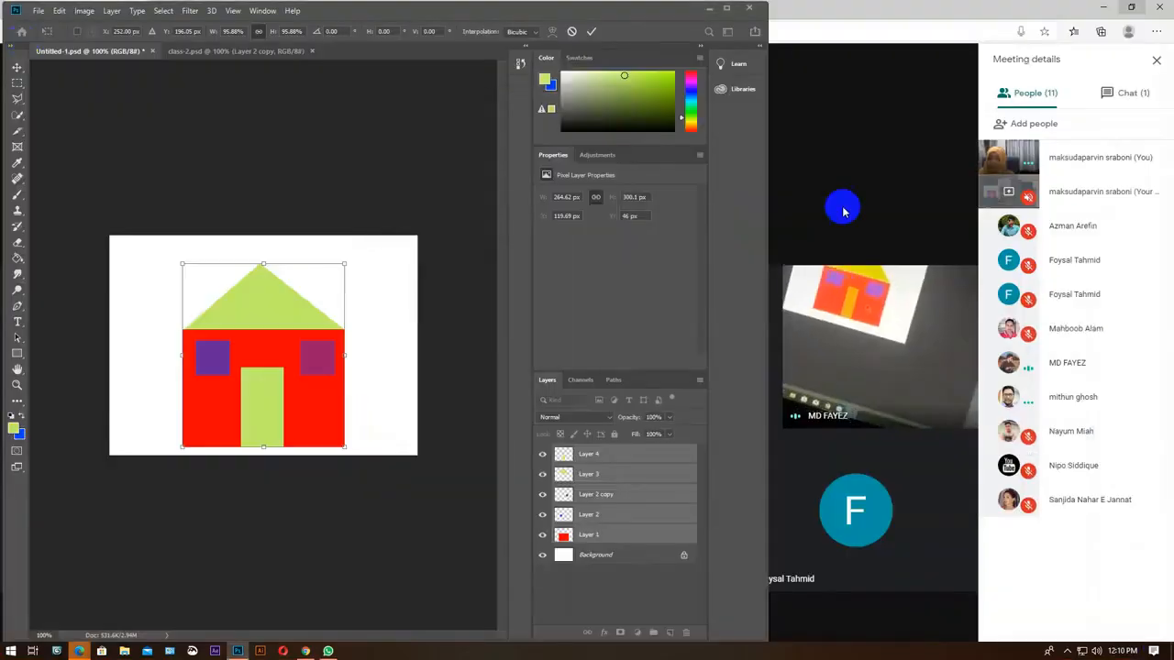
{"action": "left_click_drag", "start_coordinate": [2, 2], "coordinate": [1171, 657]}
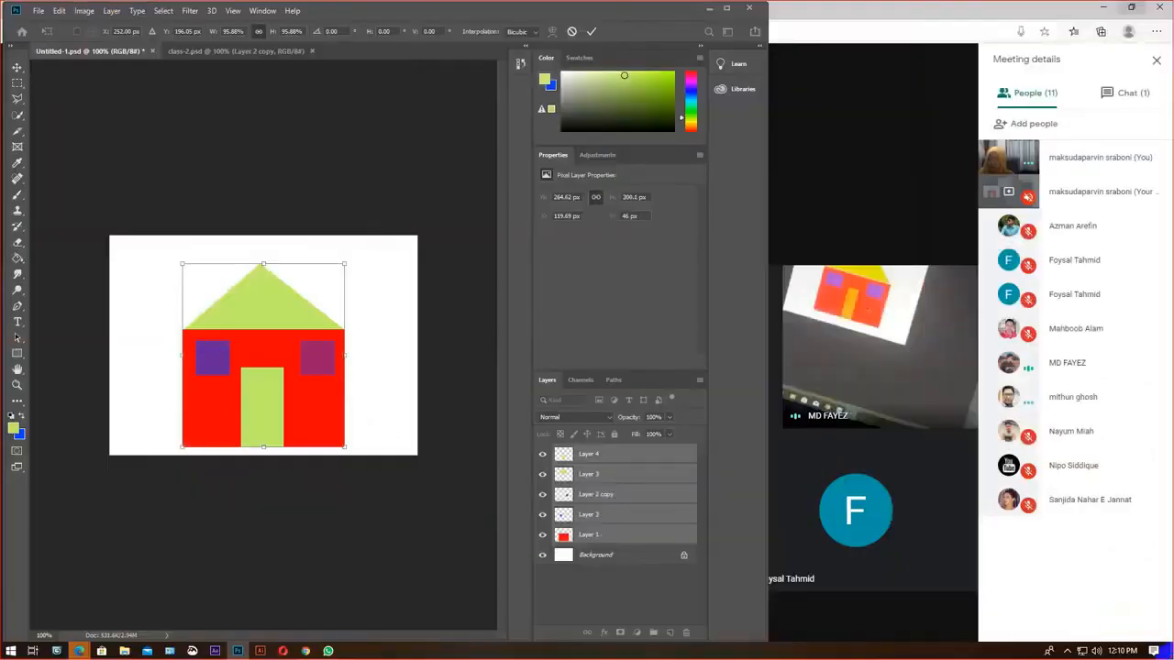
Save the snip as a PNG named 8 in the 02. GD- class 02 folder, and cancel the new snip started after saving.
{"action": "left_click", "coordinate": [14, 25]}
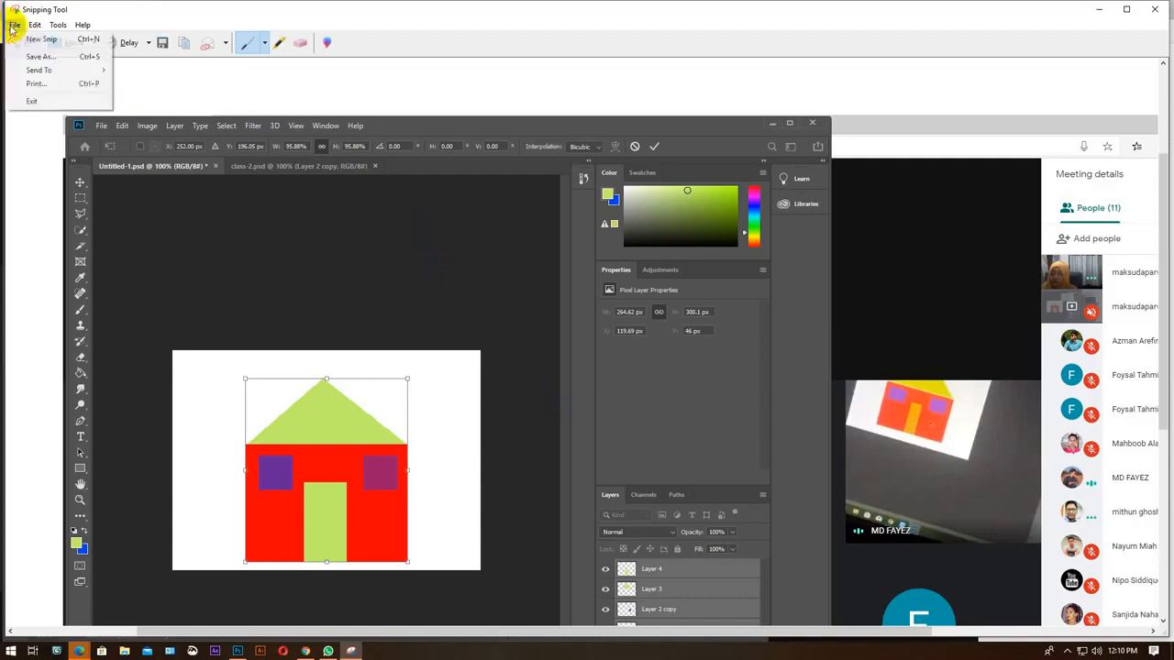
{"action": "left_click", "coordinate": [37, 40]}
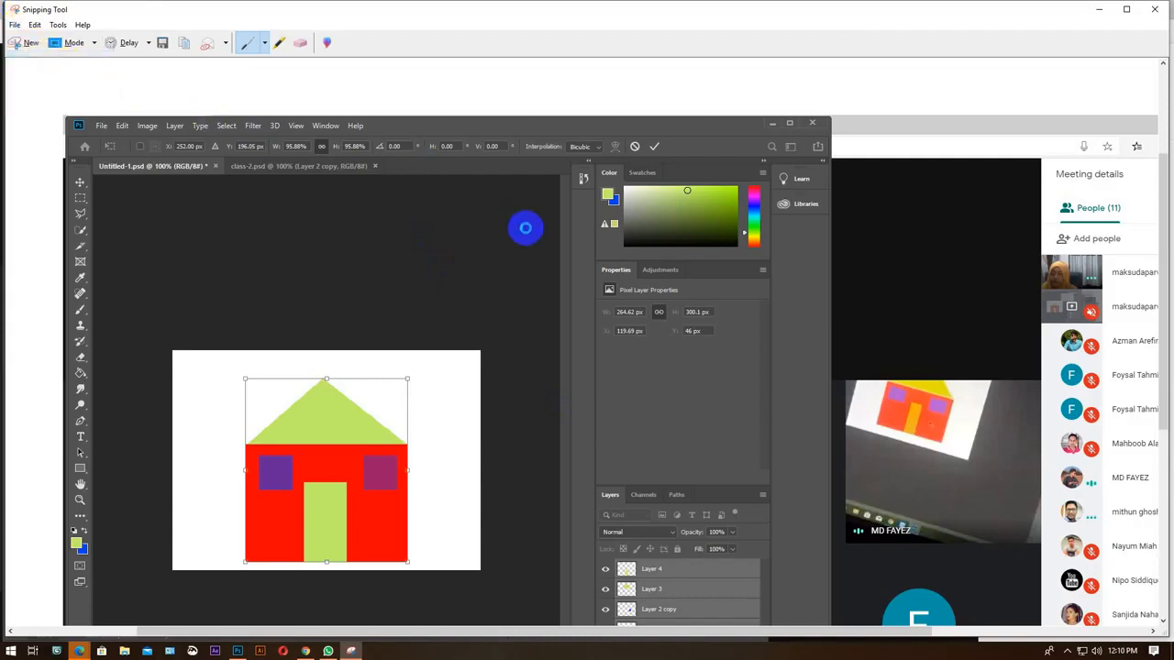
{"action": "key", "text": "ctrl+s"}
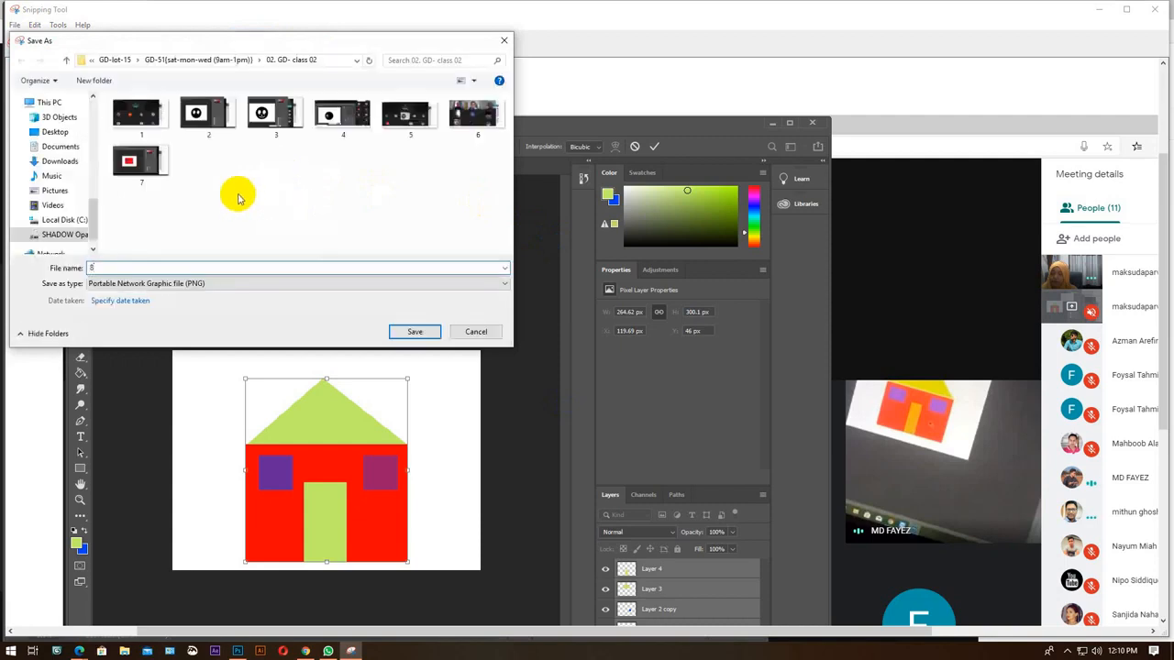
{"action": "key", "text": "Return"}
{"action": "left_click", "coordinate": [18, 45]}
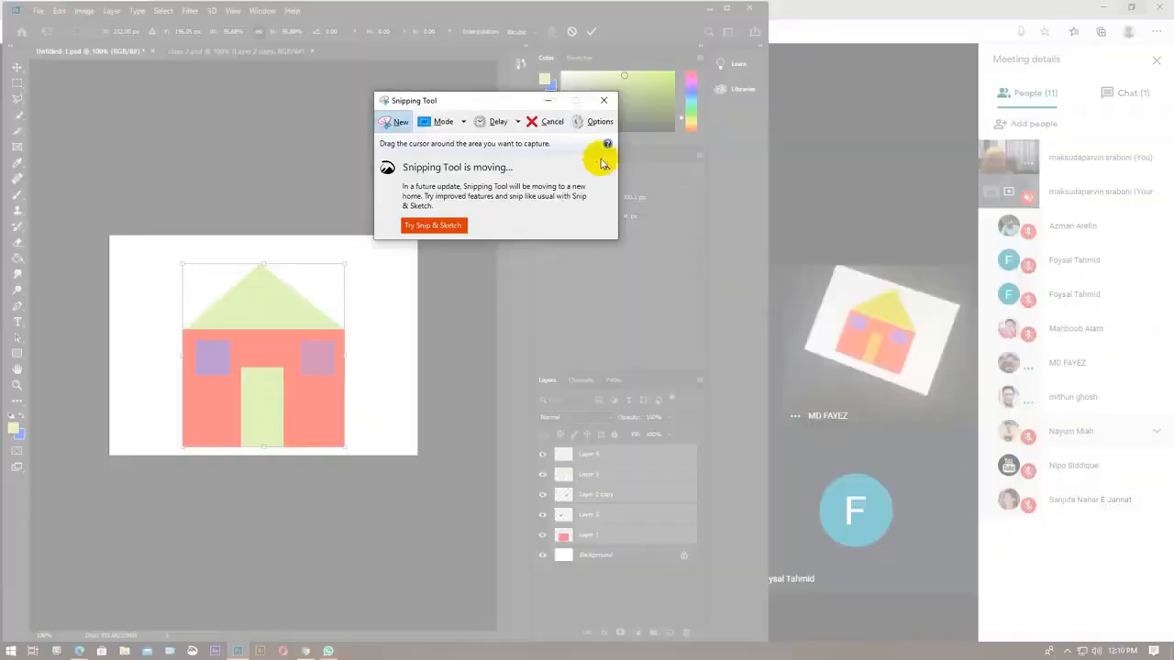
{"action": "left_click", "coordinate": [550, 122]}
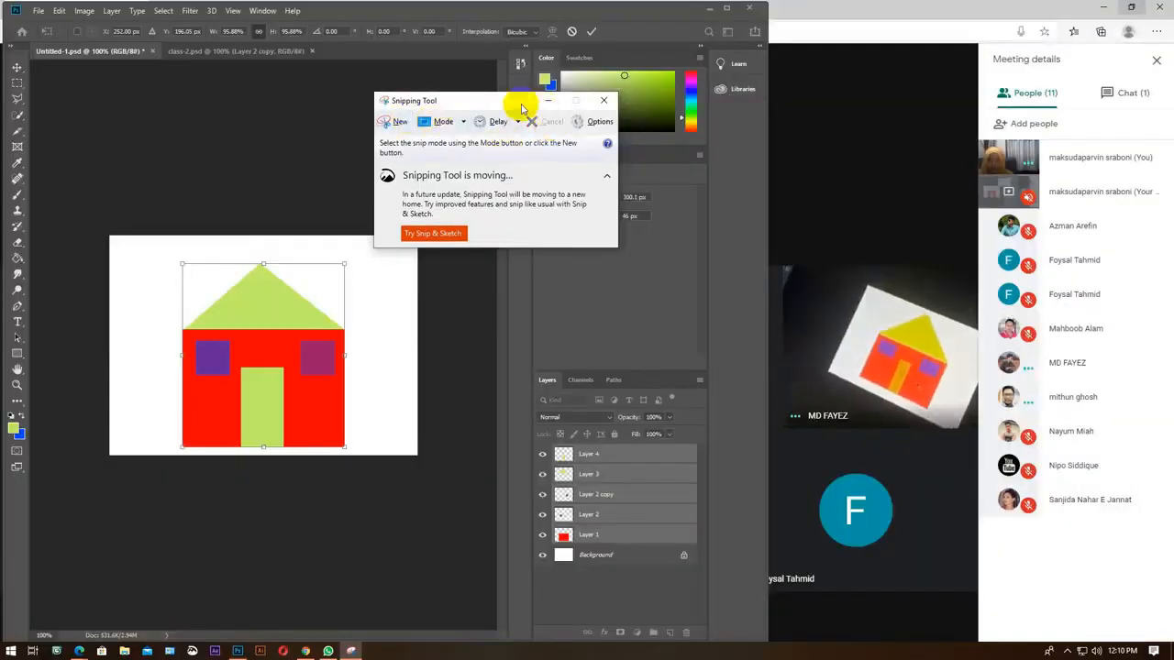
Dismiss Snipping Tool, commit the house layers' scaling transform, and select only Layer 4.
{"action": "left_click", "coordinate": [547, 100]}
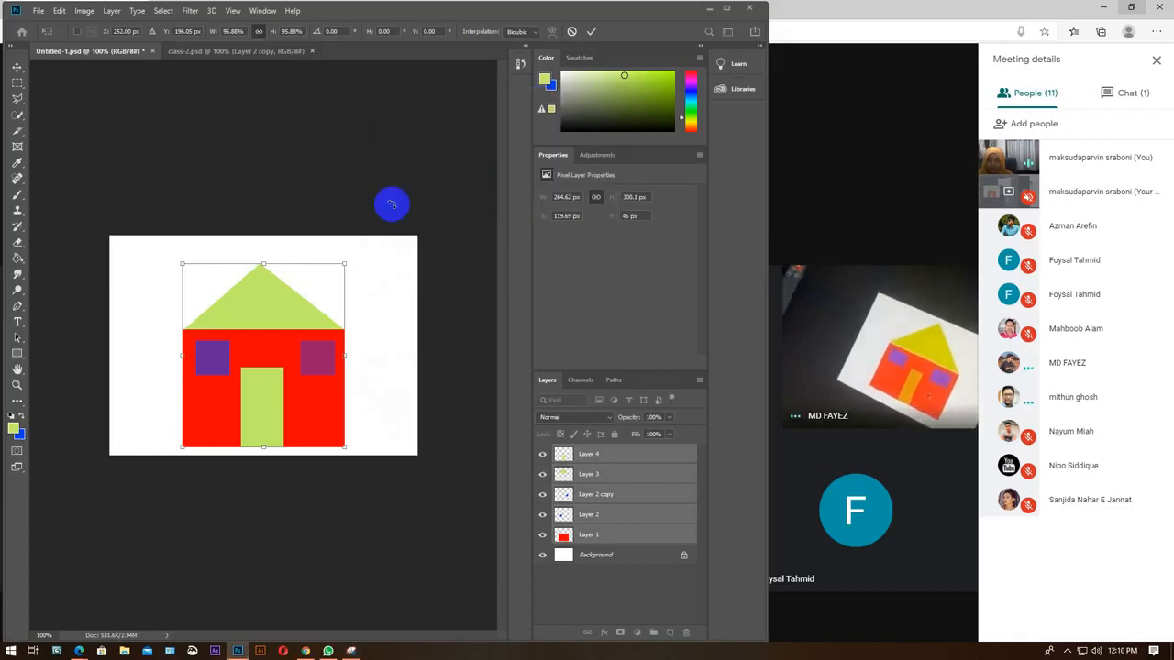
{"action": "left_click", "coordinate": [593, 33]}
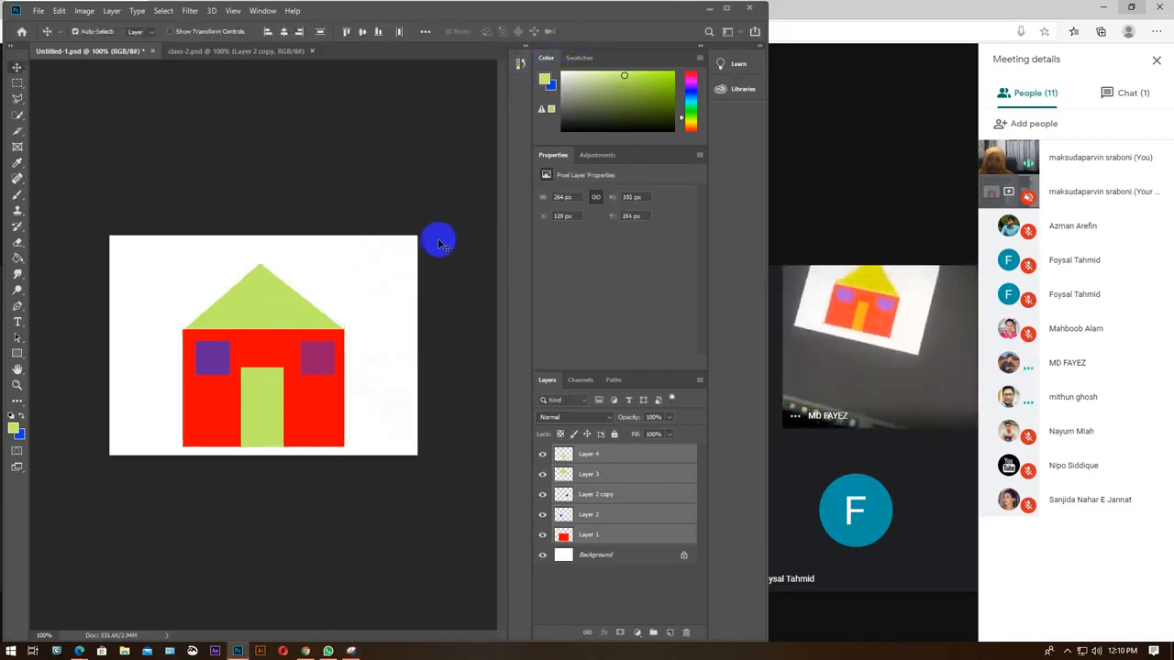
{"action": "left_click", "coordinate": [647, 456]}
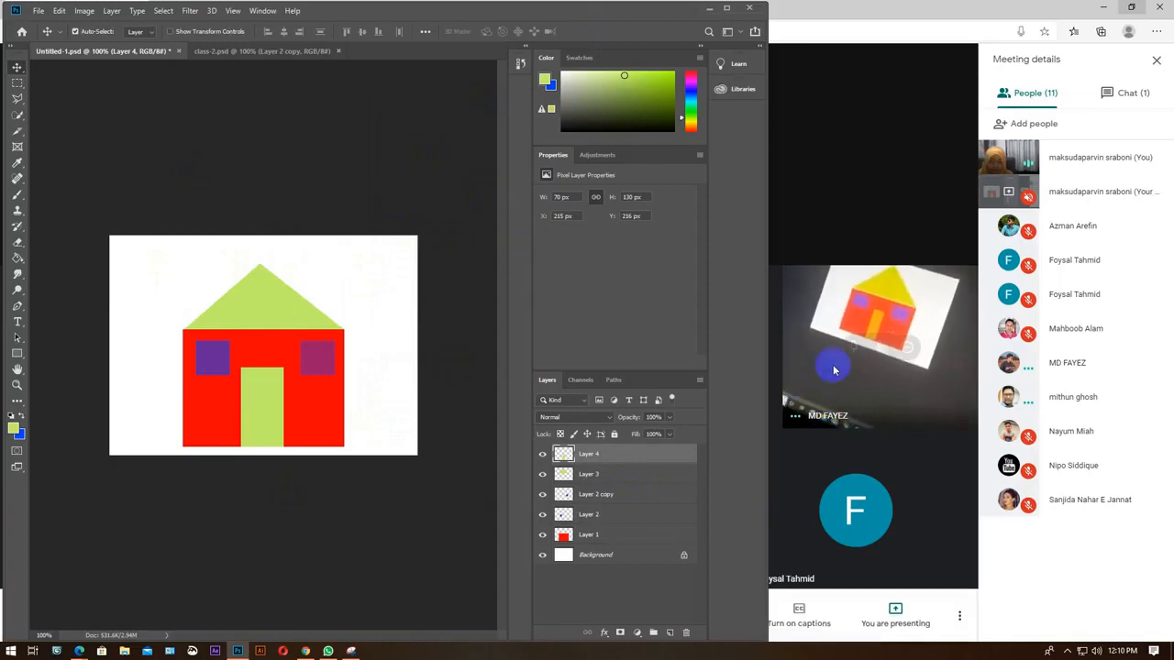
Check the participants in the Google Meet window, widening the Photoshop window slightly between the two views.
{"action": "left_click", "coordinate": [1088, 542]}
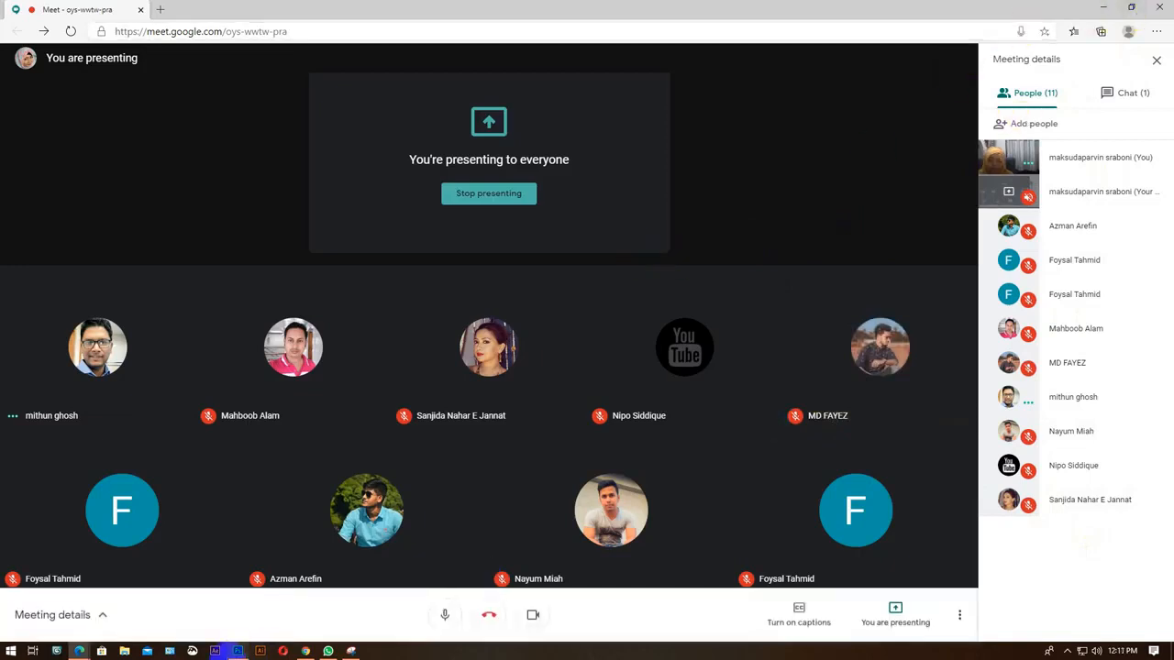
{"action": "left_click", "coordinate": [239, 649]}
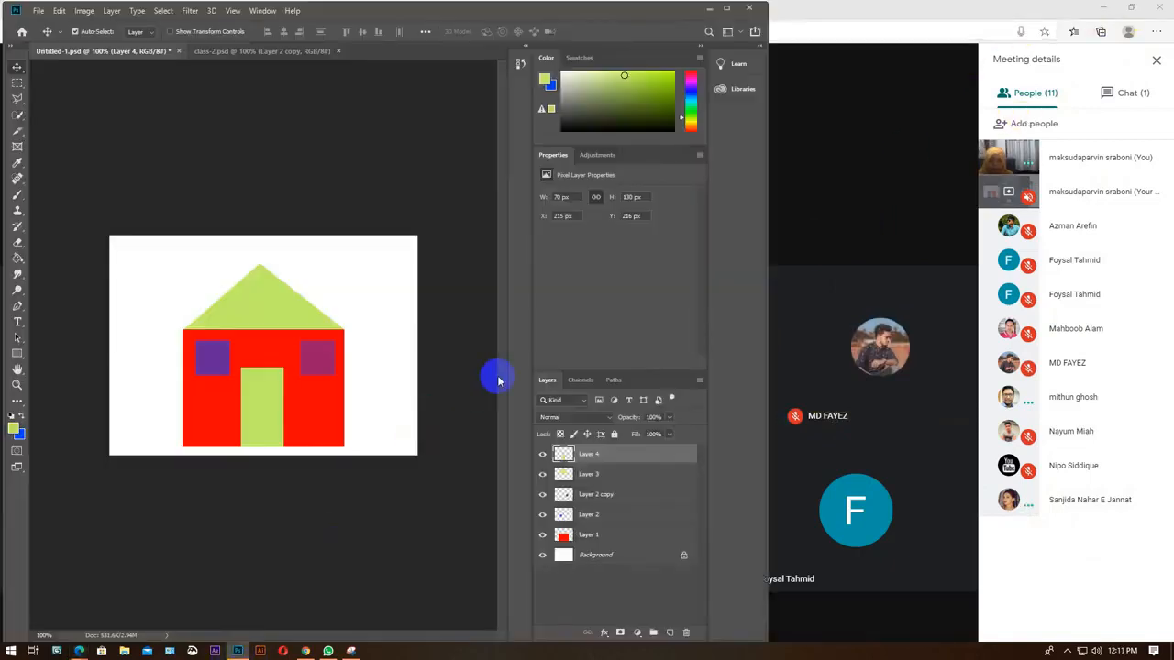
{"action": "left_click_drag", "start_coordinate": [768, 283], "coordinate": [781, 283]}
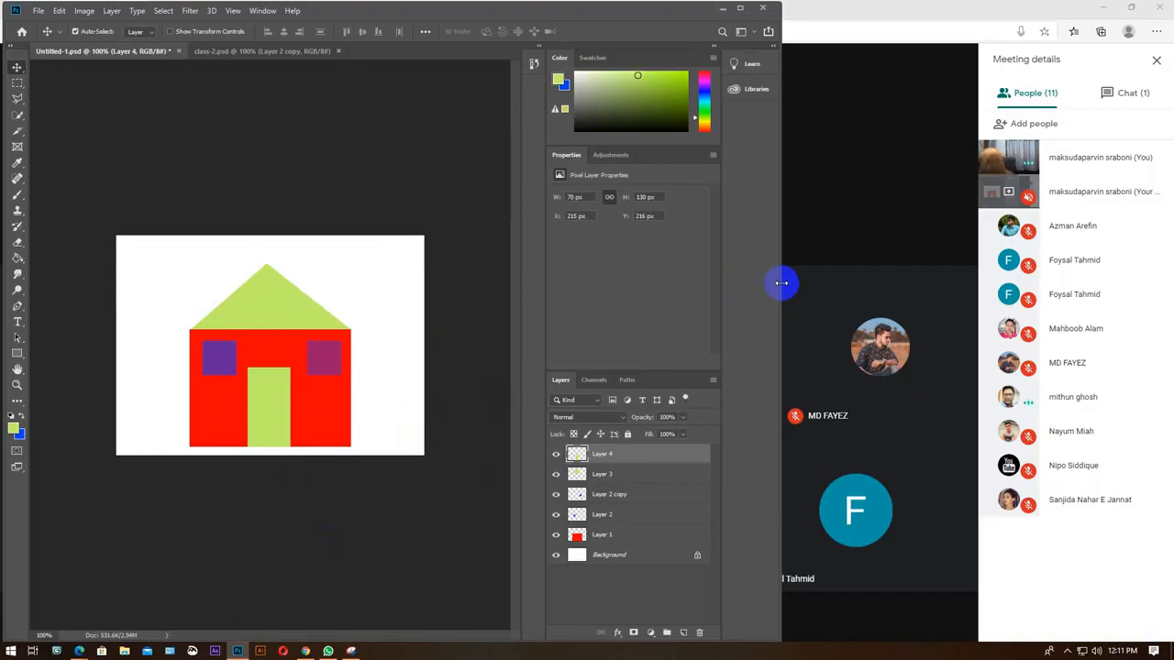
{"action": "left_click", "coordinate": [884, 153]}
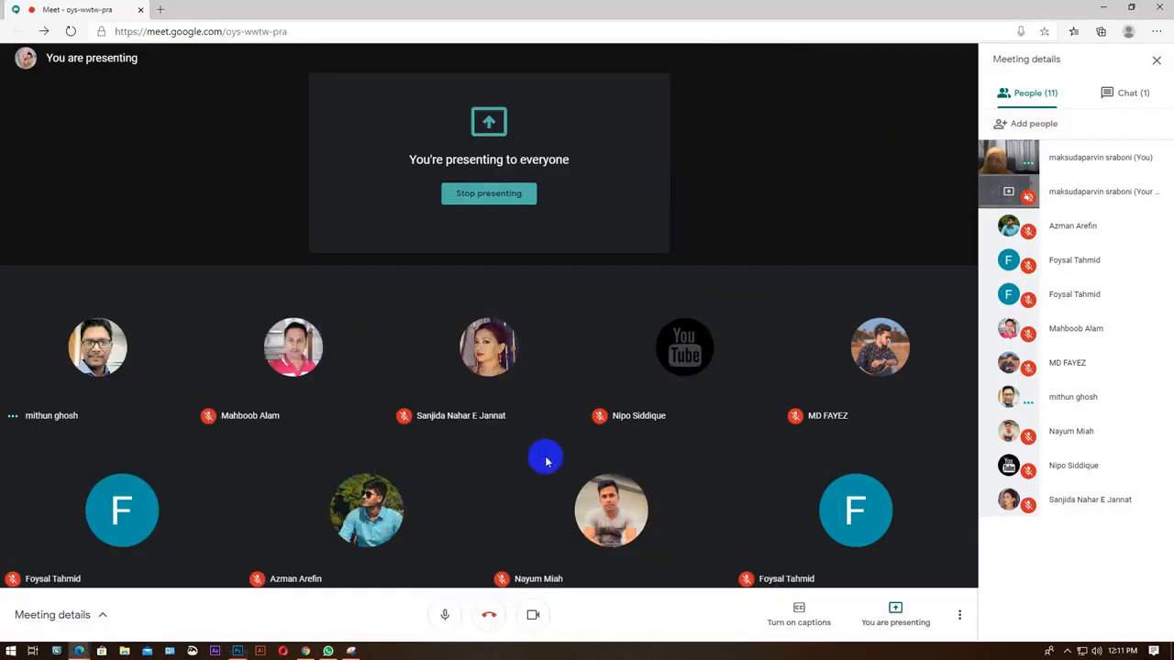
{"action": "left_click", "coordinate": [894, 628]}
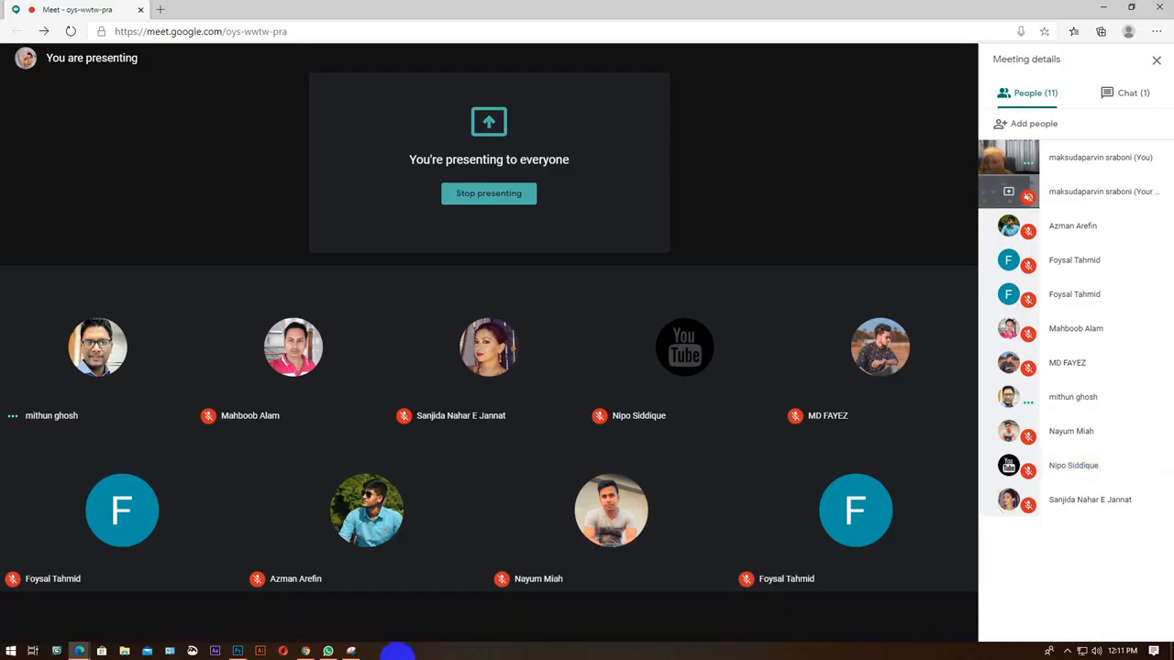
Switch to WhatsApp, open the Graphic Design LEDP - 51 group, accept its unknown-contact notice, and return to the meeting.
{"action": "mouse_move", "coordinate": [358, 653]}
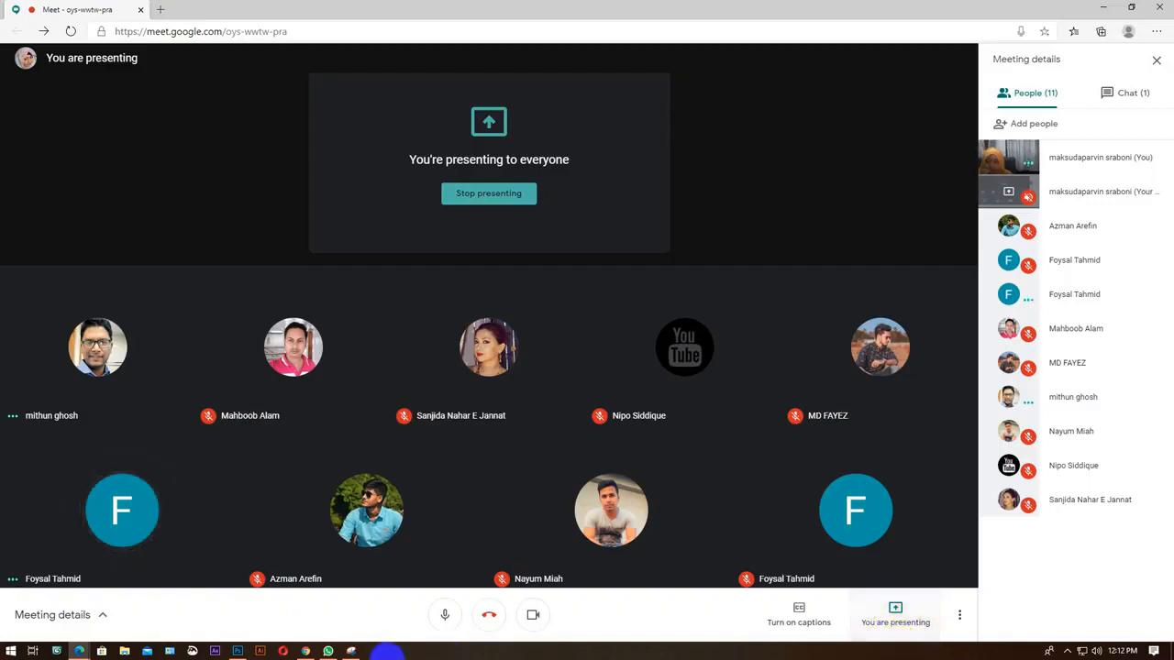
{"action": "left_click", "coordinate": [327, 651]}
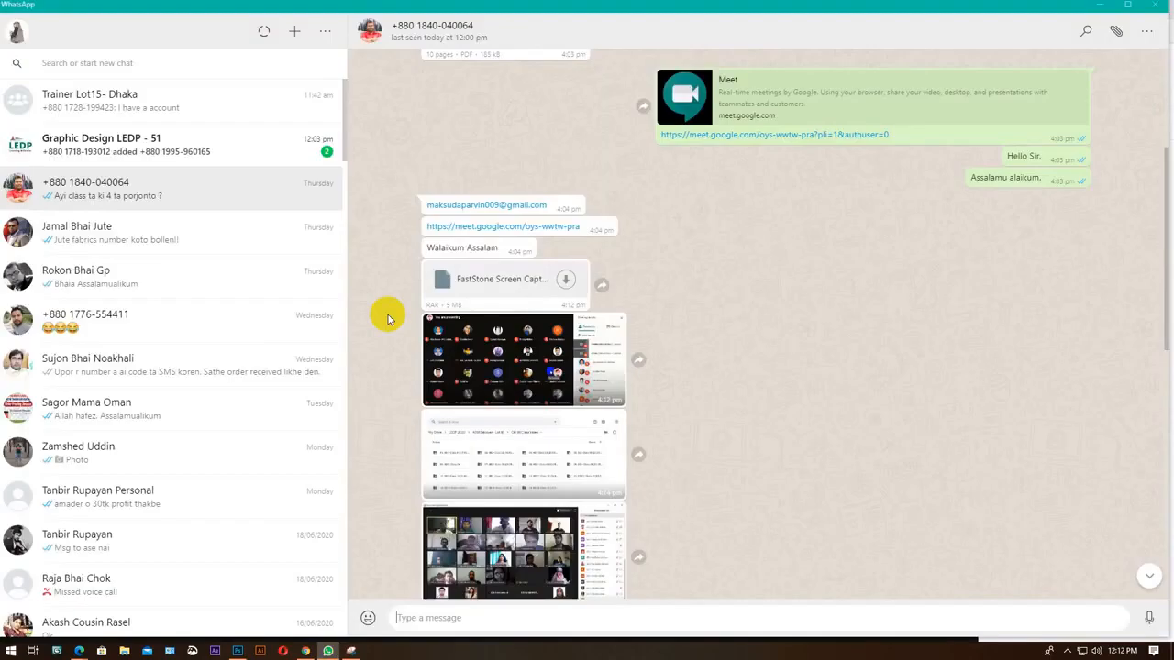
{"action": "left_click", "coordinate": [139, 149]}
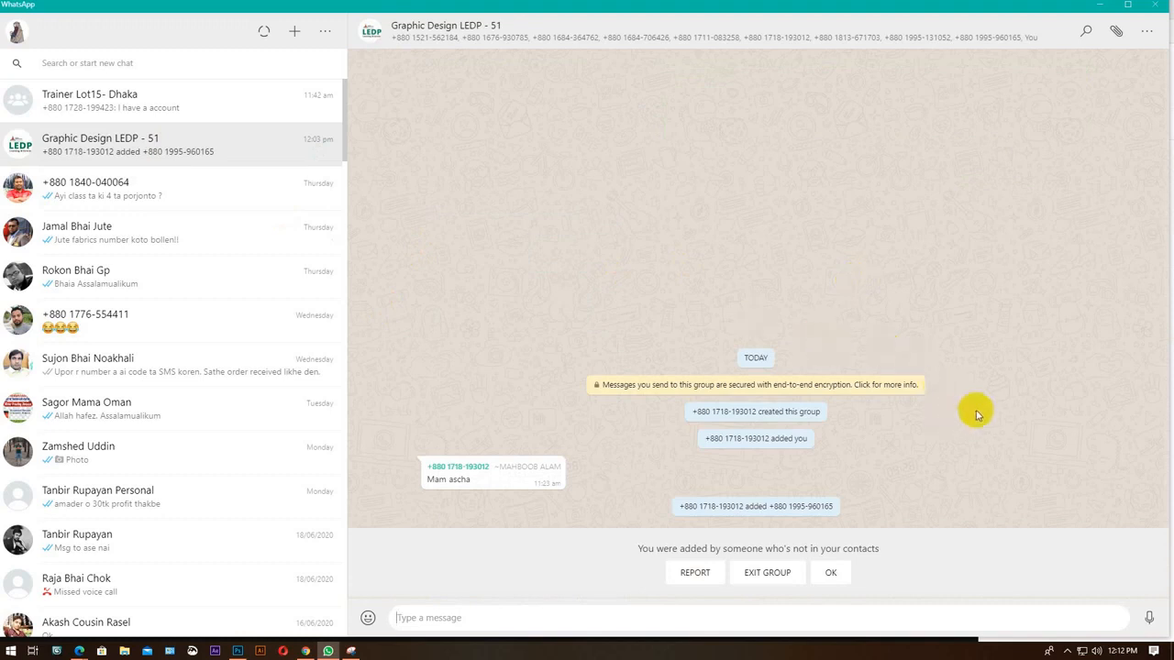
{"action": "left_click", "coordinate": [832, 573]}
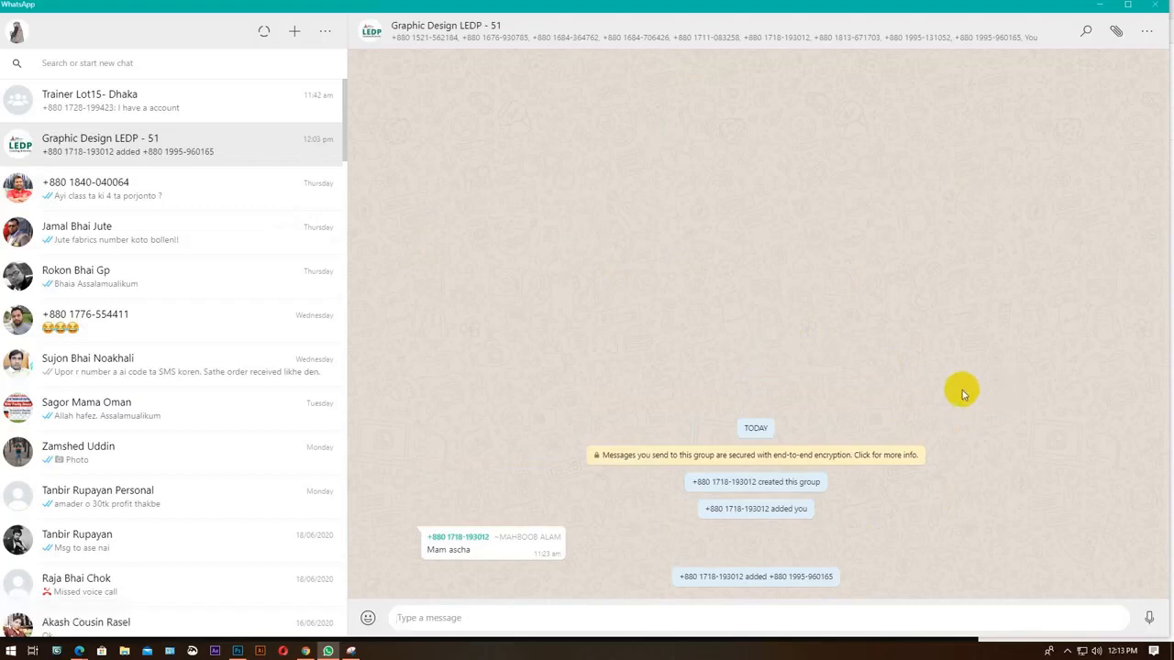
{"action": "left_click", "coordinate": [1100, 10]}
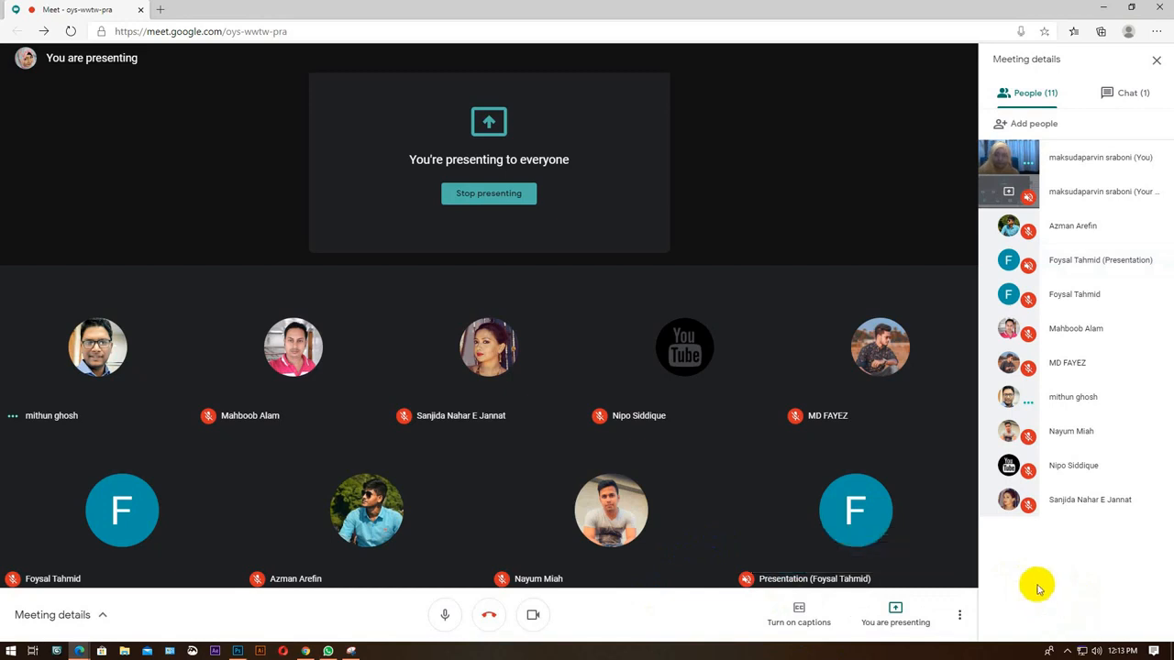
Recheck the WhatsApp group and the Photoshop house, and view the participant's shared balloon artwork in Google Meet.
{"action": "left_click", "coordinate": [332, 650]}
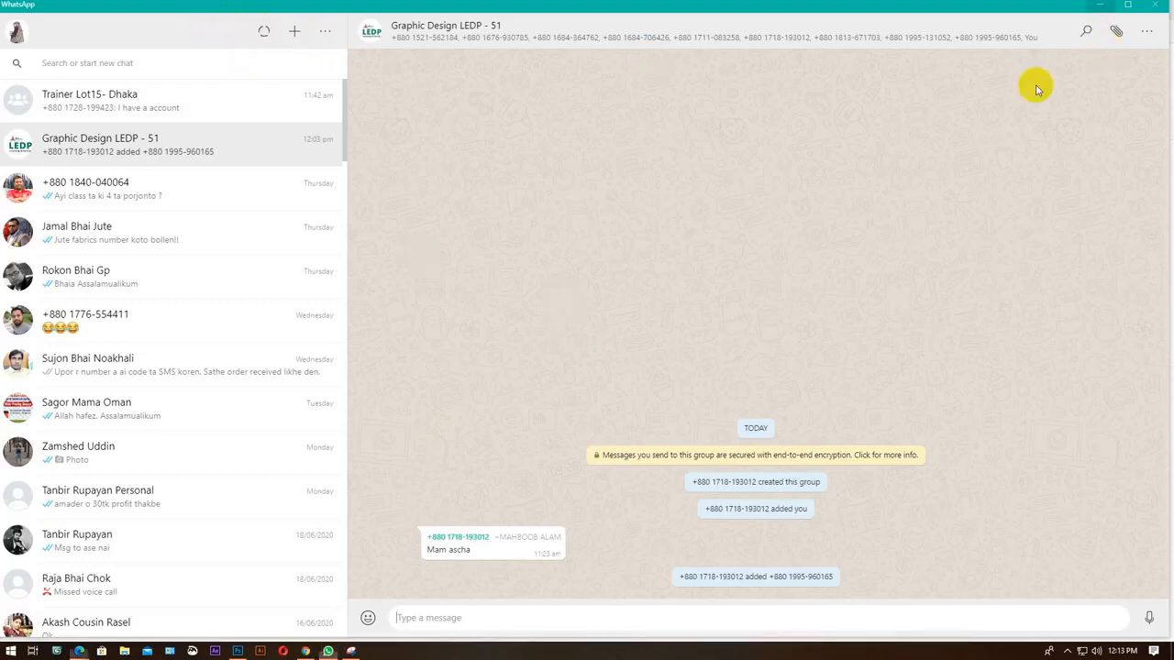
{"action": "left_click", "coordinate": [1099, 5]}
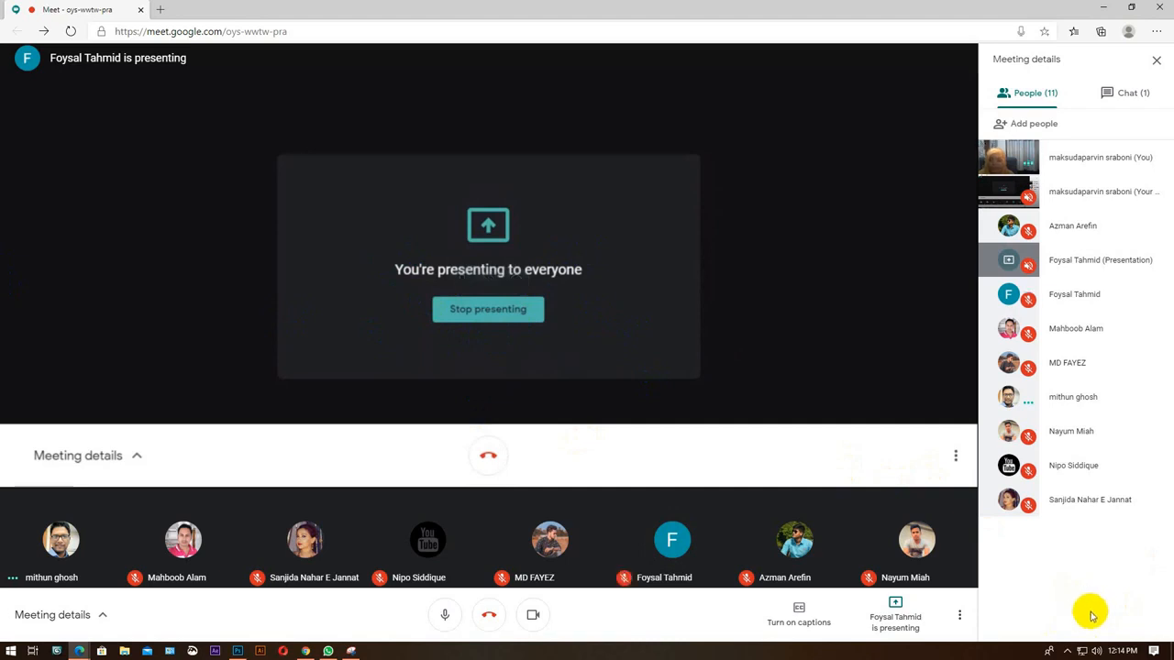
{"action": "left_click", "coordinate": [488, 310]}
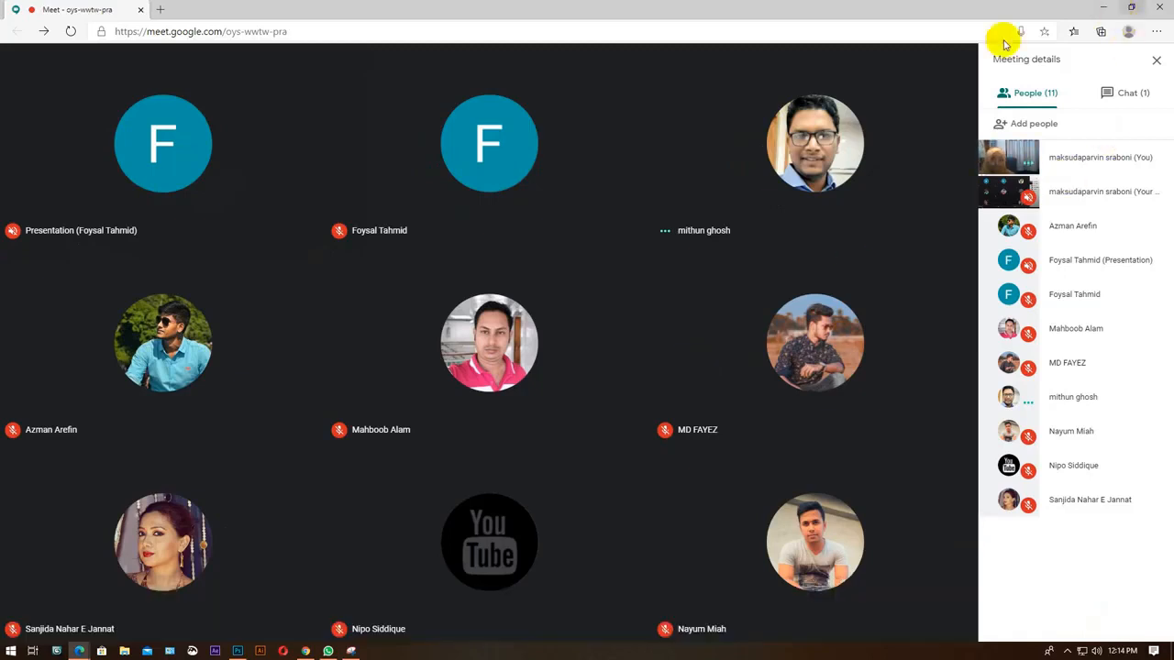
{"action": "left_click", "coordinate": [237, 651]}
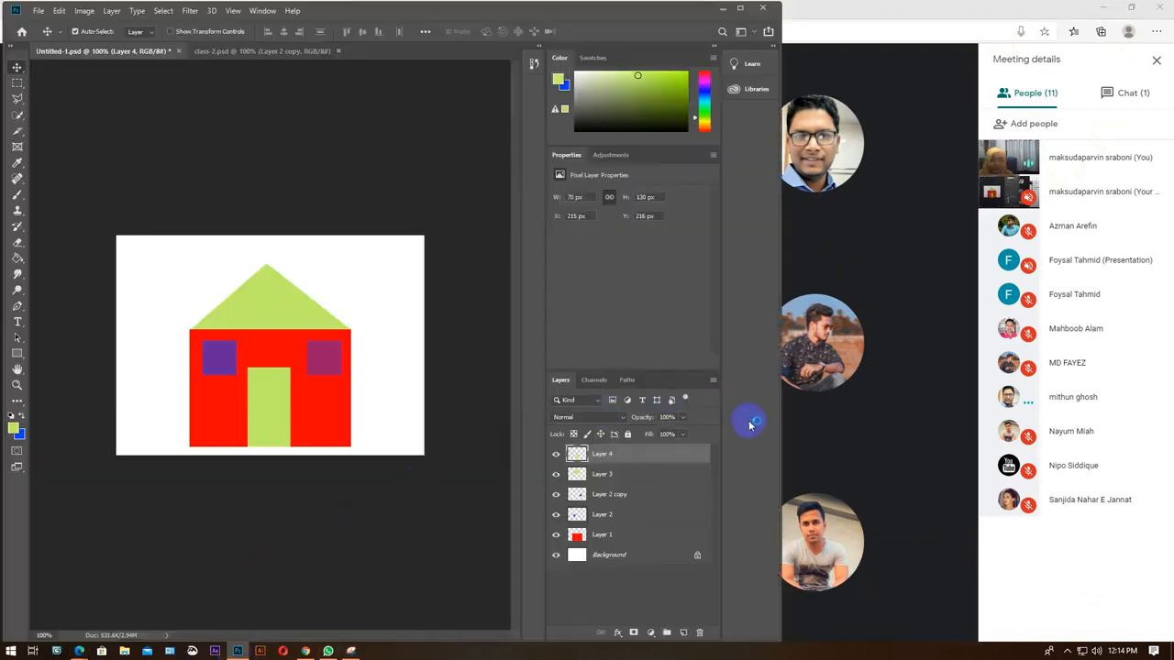
{"action": "left_click", "coordinate": [1085, 580]}
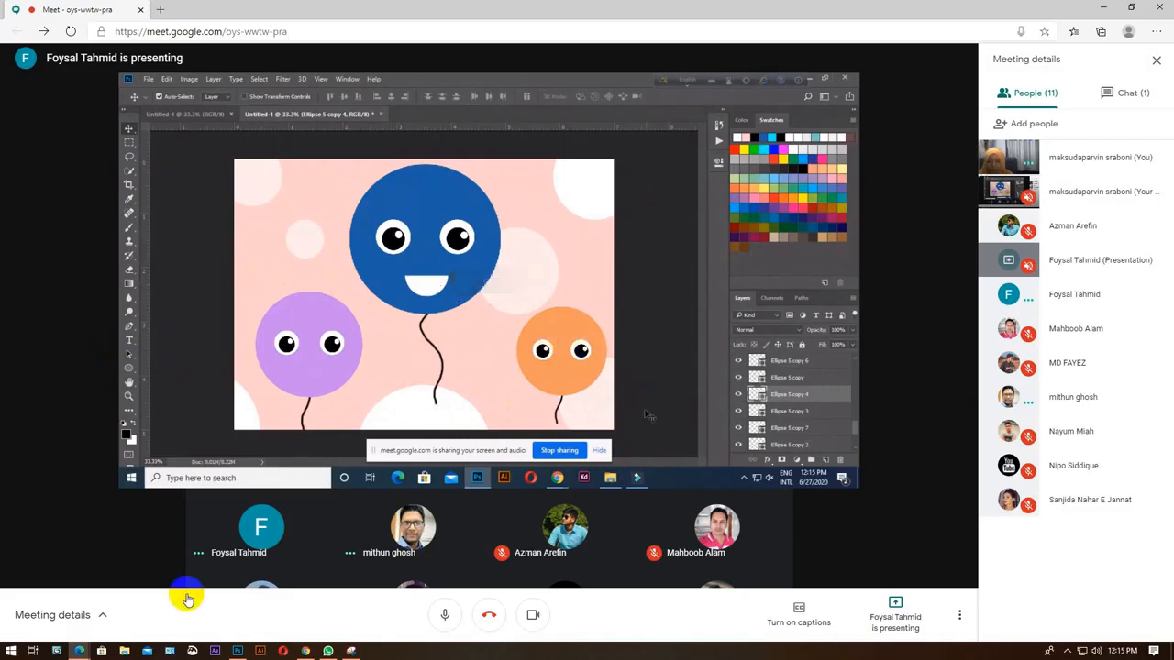
{"action": "left_click", "coordinate": [351, 650]}
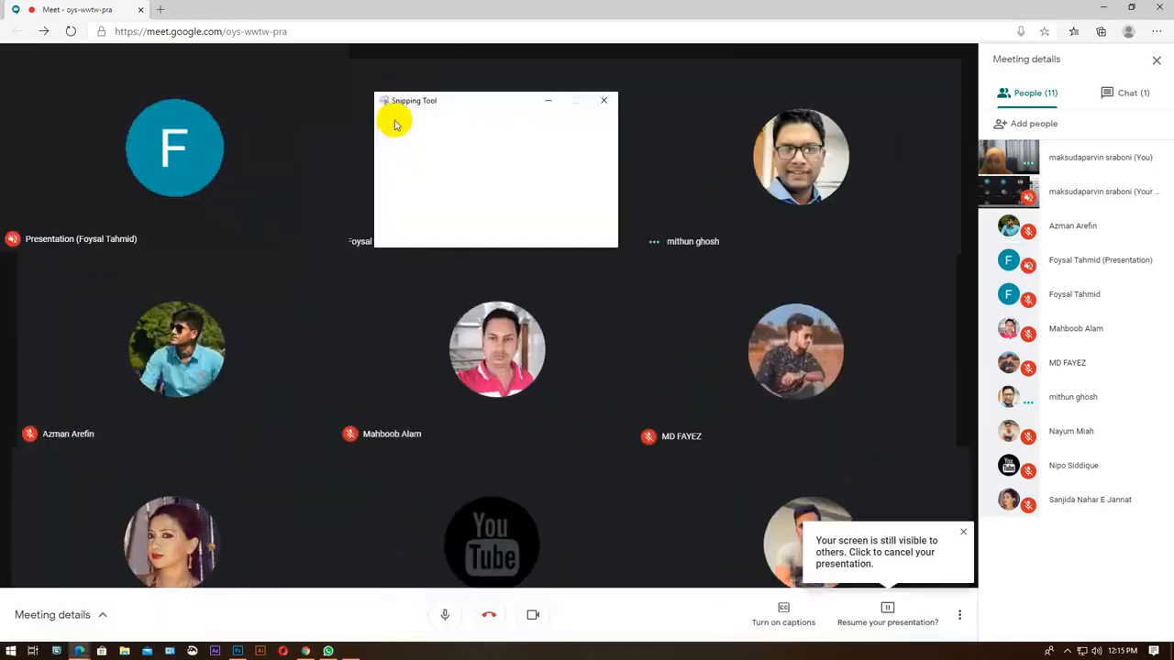
{"action": "left_click", "coordinate": [394, 122]}
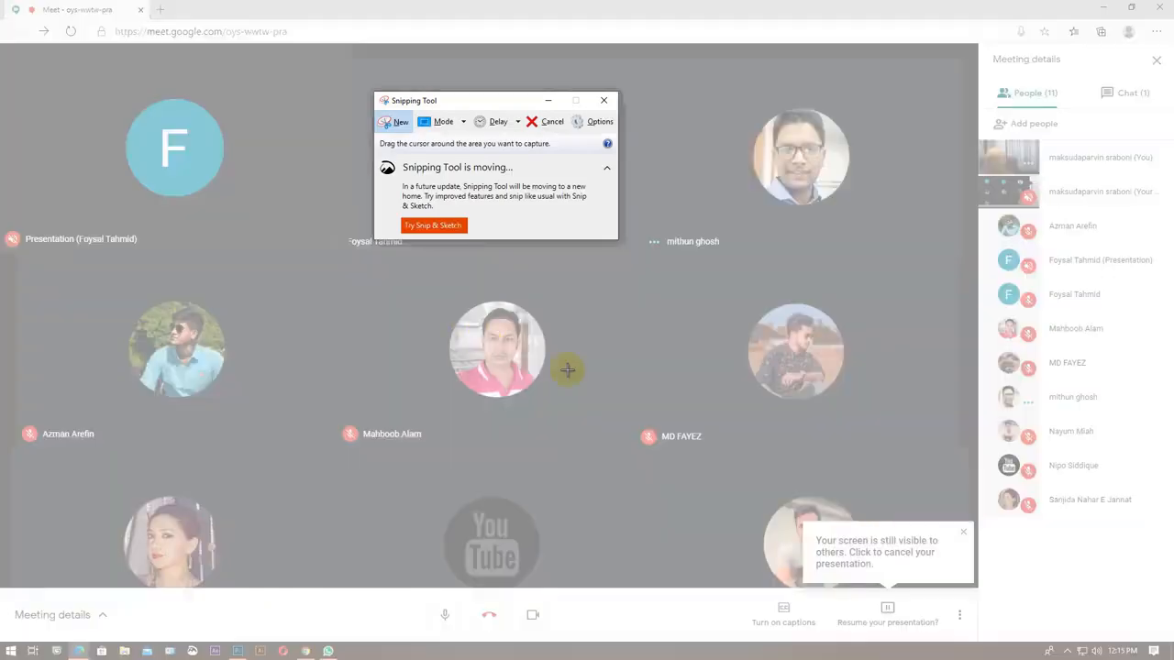
{"action": "left_click", "coordinate": [537, 120]}
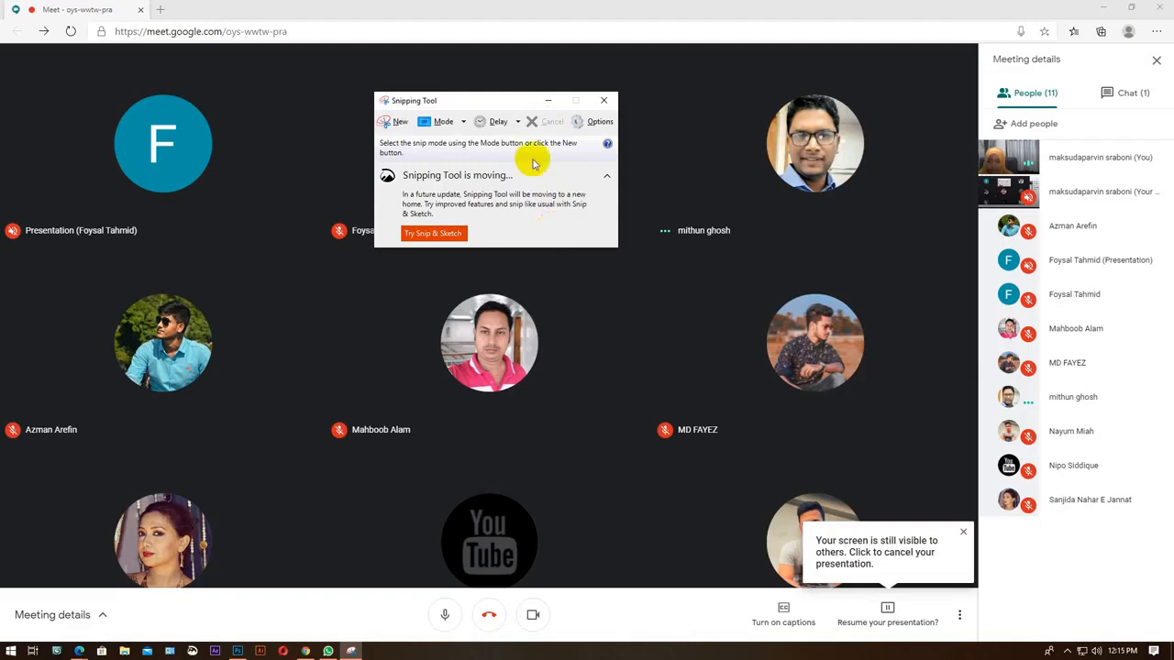
{"action": "left_click", "coordinate": [548, 100]}
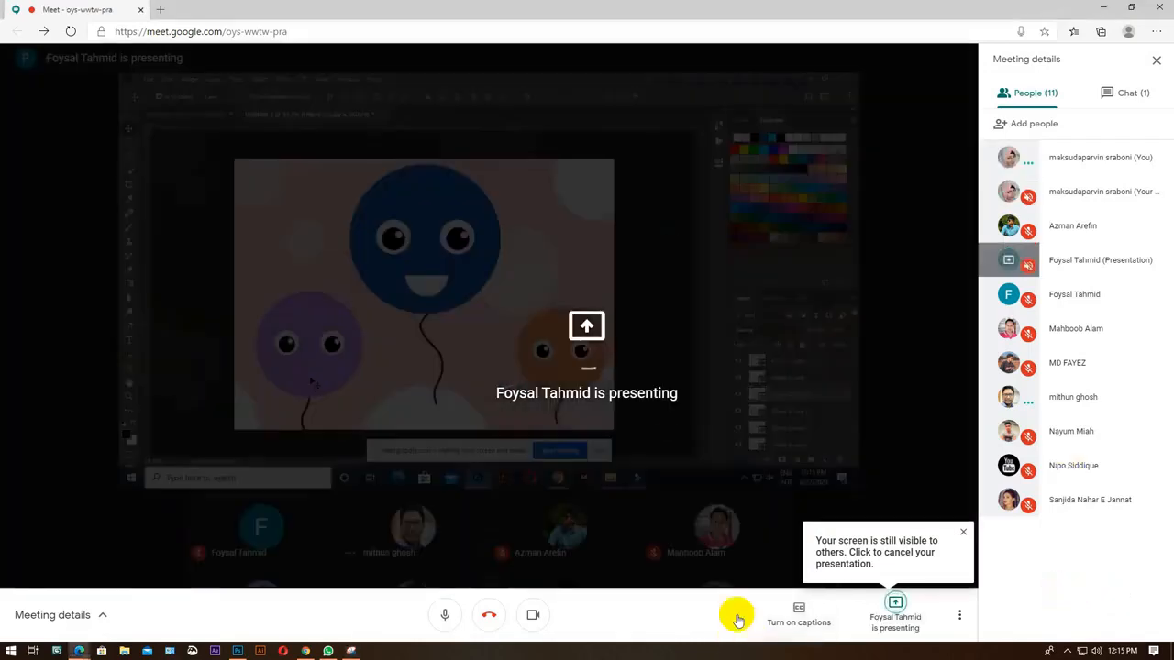
Use Snipping Tool to capture the Google Meet window showing the participant's shared balloon artwork.
{"action": "left_click", "coordinate": [351, 651]}
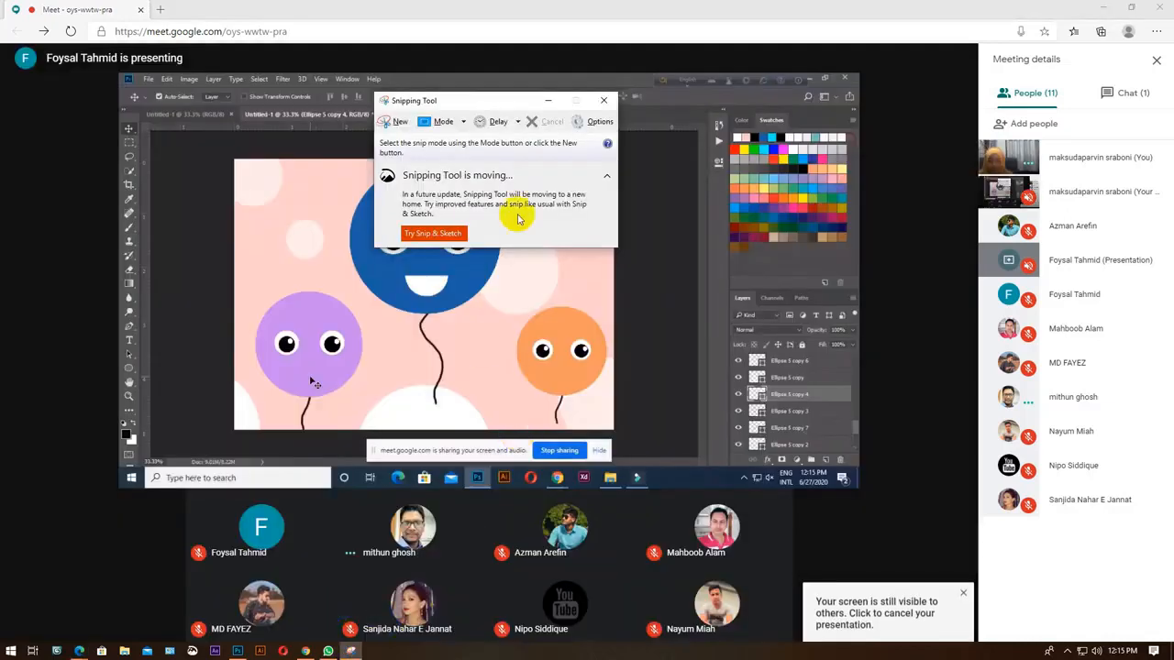
{"action": "left_click", "coordinate": [392, 120]}
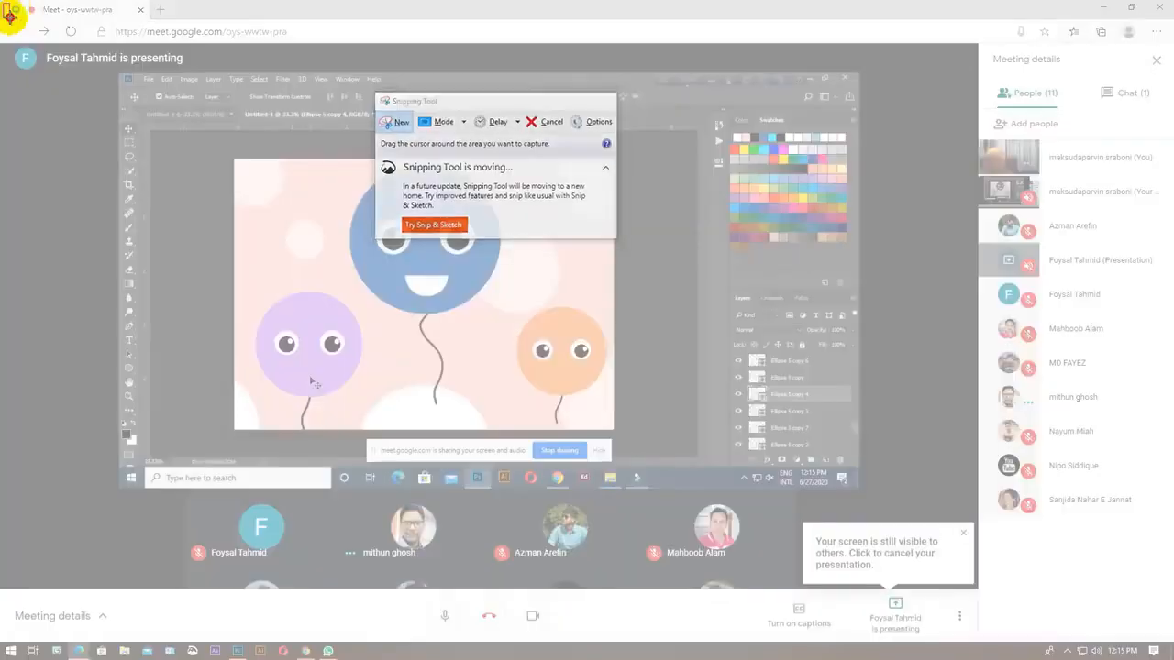
{"action": "left_click_drag", "start_coordinate": [3, 3], "coordinate": [973, 517]}
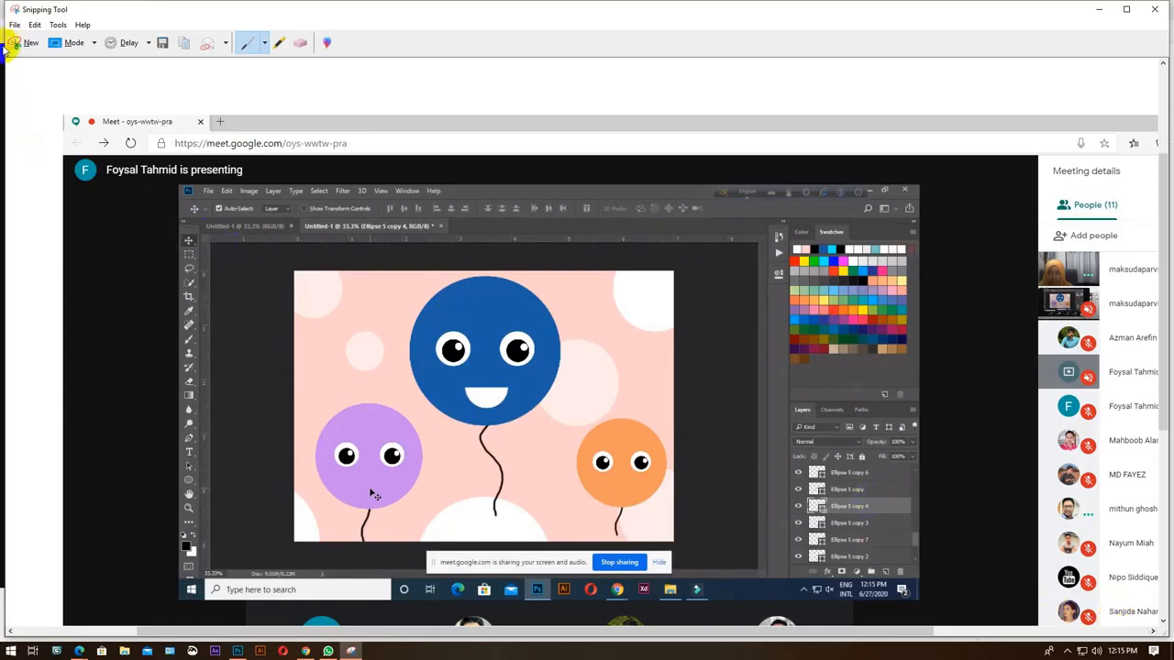
Save the snip as a PNG in the 02. GD- class 02 folder, and put Snipping Tool away.
{"action": "left_click", "coordinate": [13, 24]}
{"action": "left_click", "coordinate": [33, 58]}
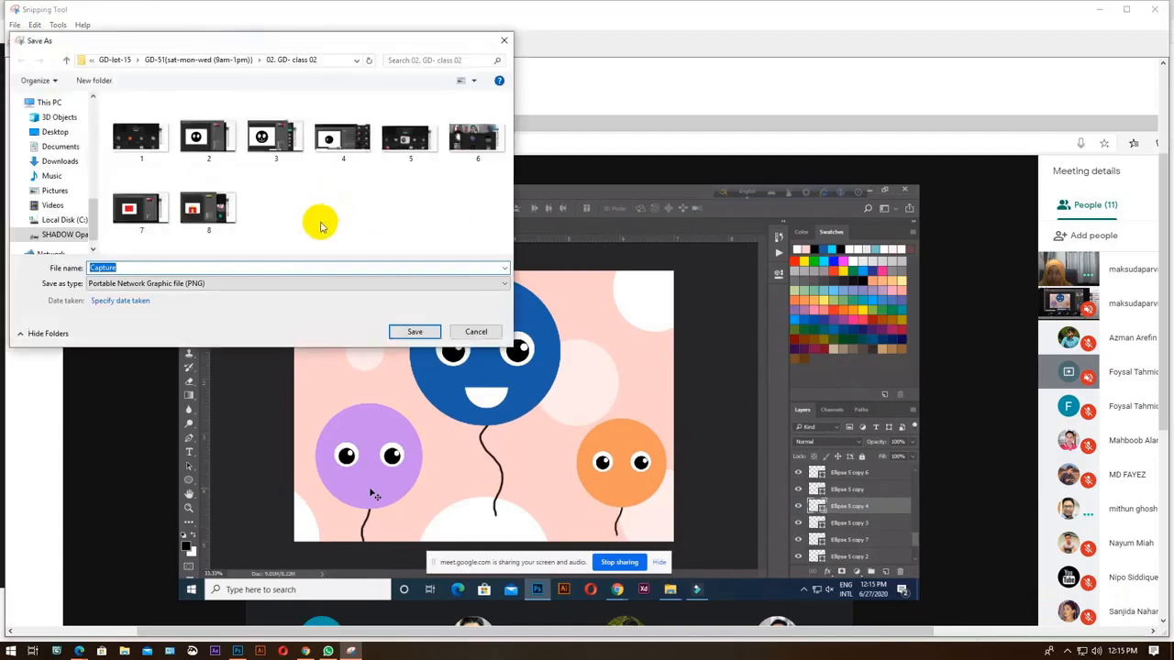
{"action": "key", "text": "Return"}
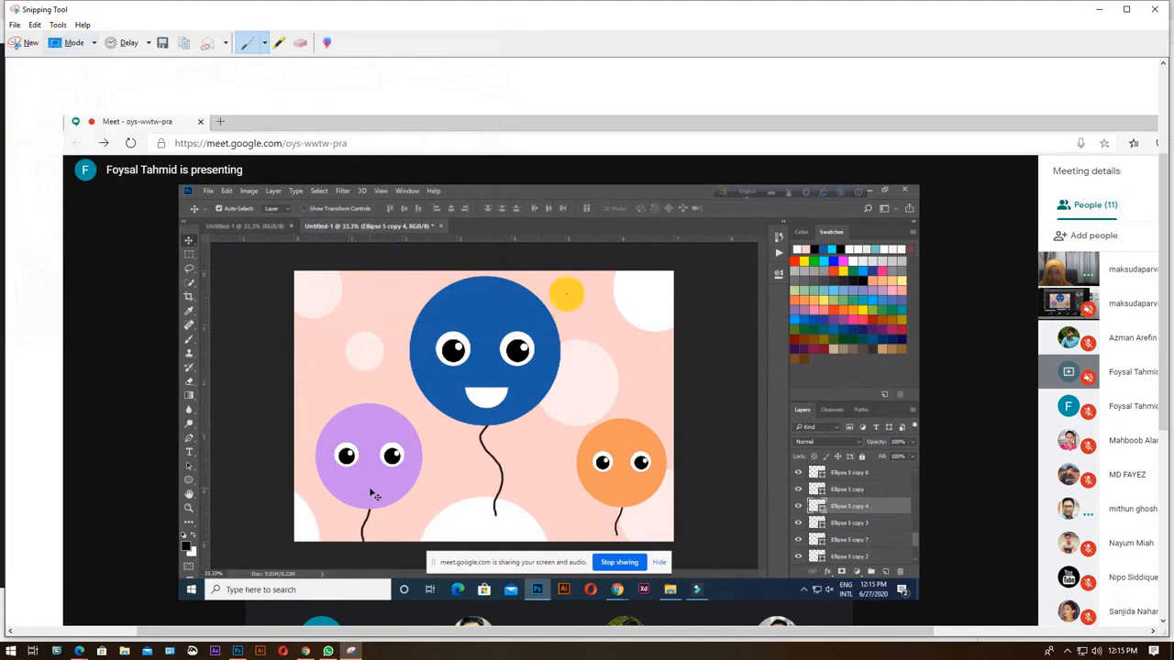
{"action": "left_click", "coordinate": [28, 44]}
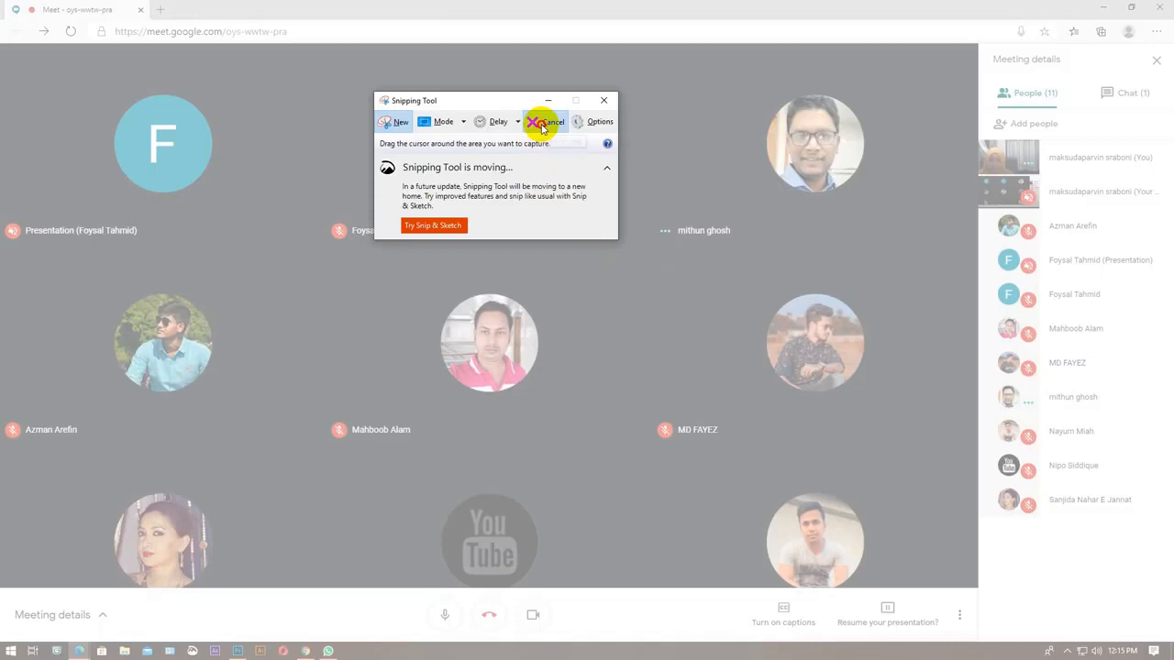
{"action": "left_click", "coordinate": [543, 121]}
{"action": "left_click", "coordinate": [550, 105]}
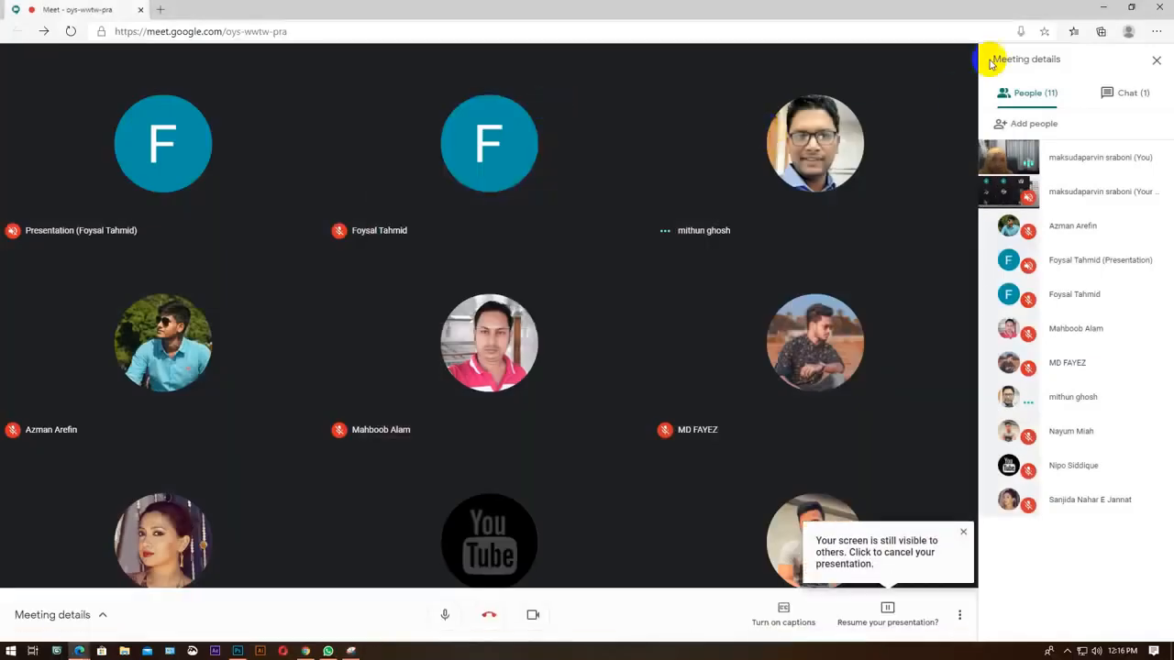
Switch to Photoshop and set the opacity of both window layers, Layer 2 copy and Layer 2, to 100%.
{"action": "left_click", "coordinate": [238, 650]}
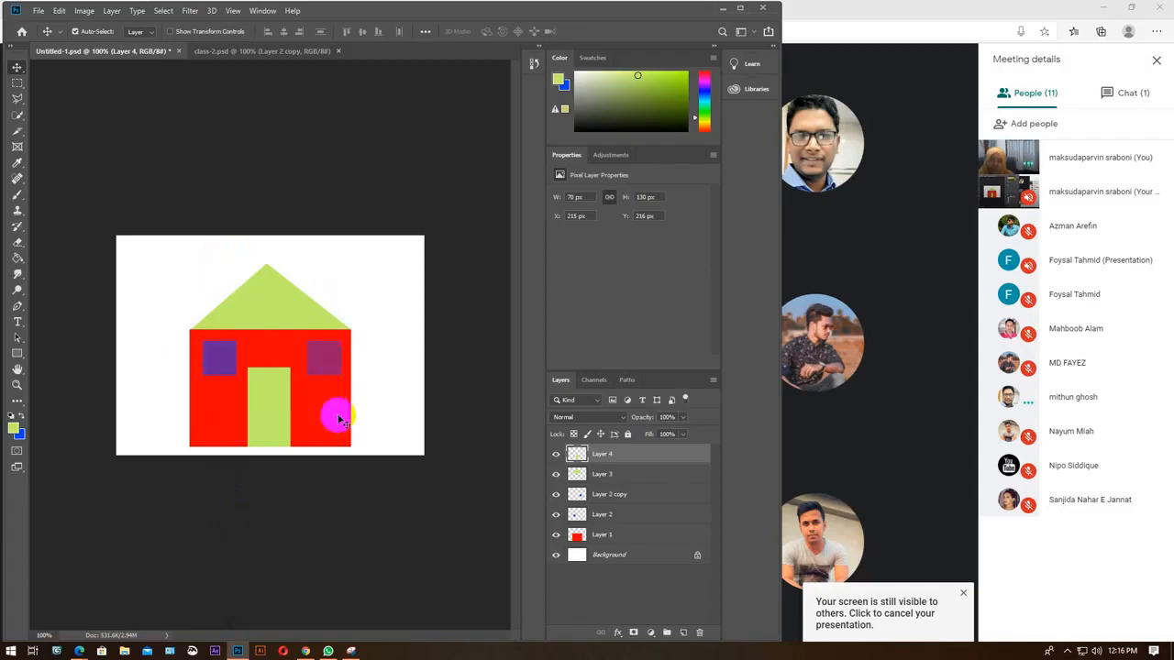
{"action": "left_click", "coordinate": [611, 496]}
{"action": "left_click_drag", "start_coordinate": [676, 427], "coordinate": [752, 427]}
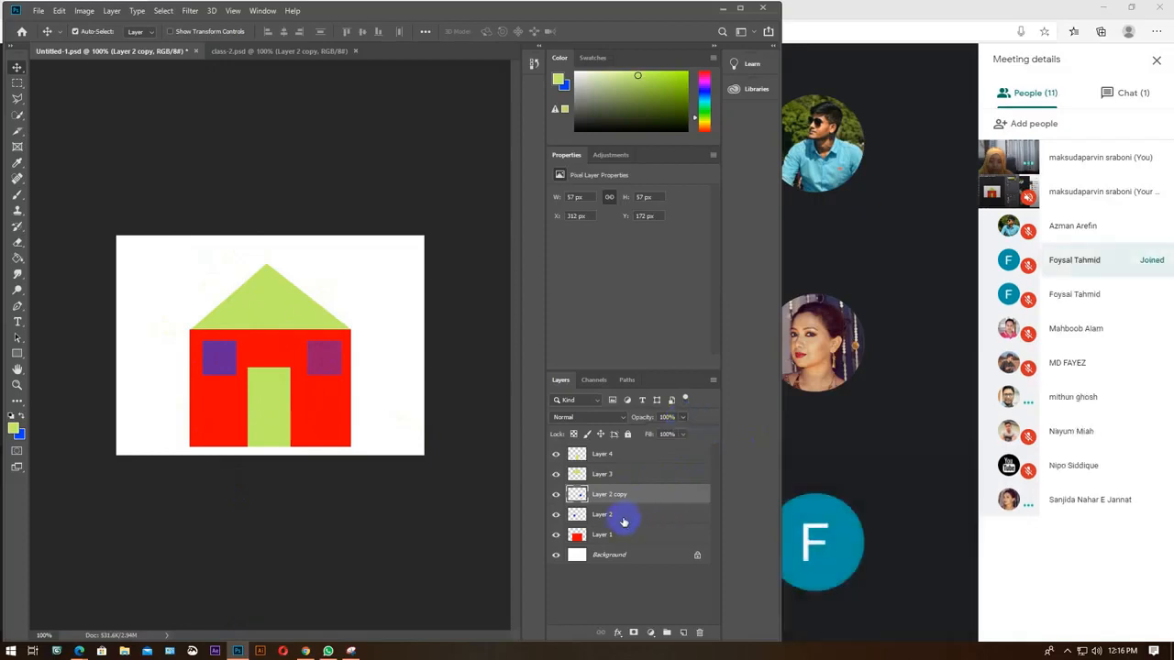
{"action": "left_click", "coordinate": [622, 519]}
{"action": "left_click", "coordinate": [682, 418]}
{"action": "left_click_drag", "start_coordinate": [668, 431], "coordinate": [730, 427]}
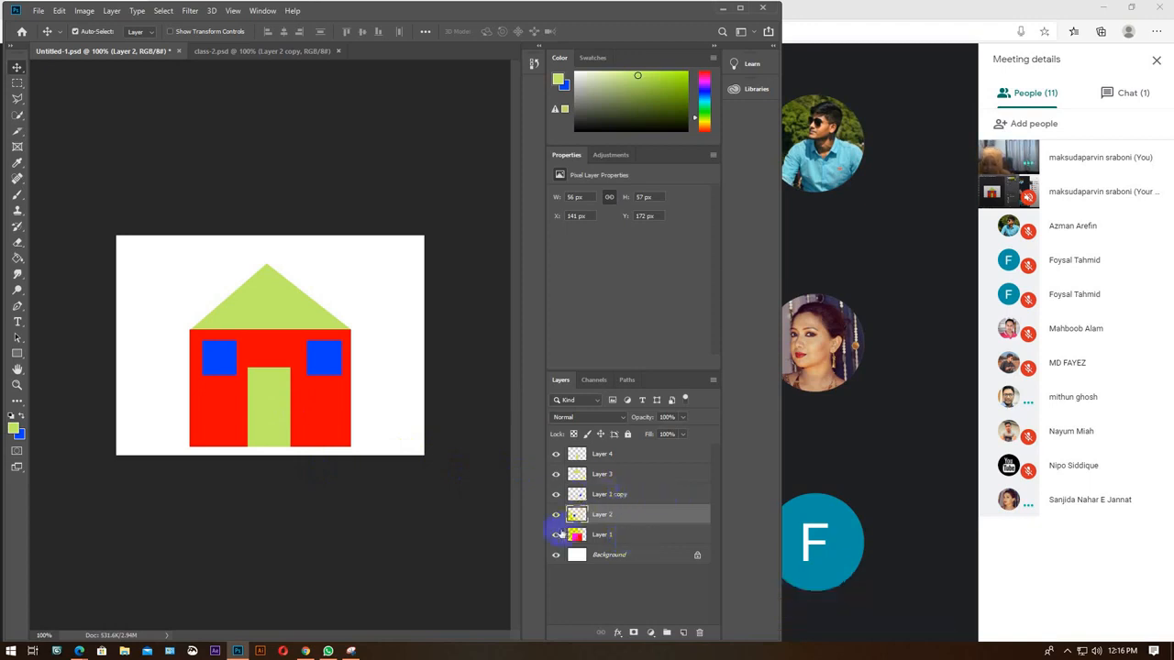
Hide and show Layer 2 and Layer 2 copy again to demonstrate the separate window layers, and select Layer 2 copy.
{"action": "left_click", "coordinate": [556, 515]}
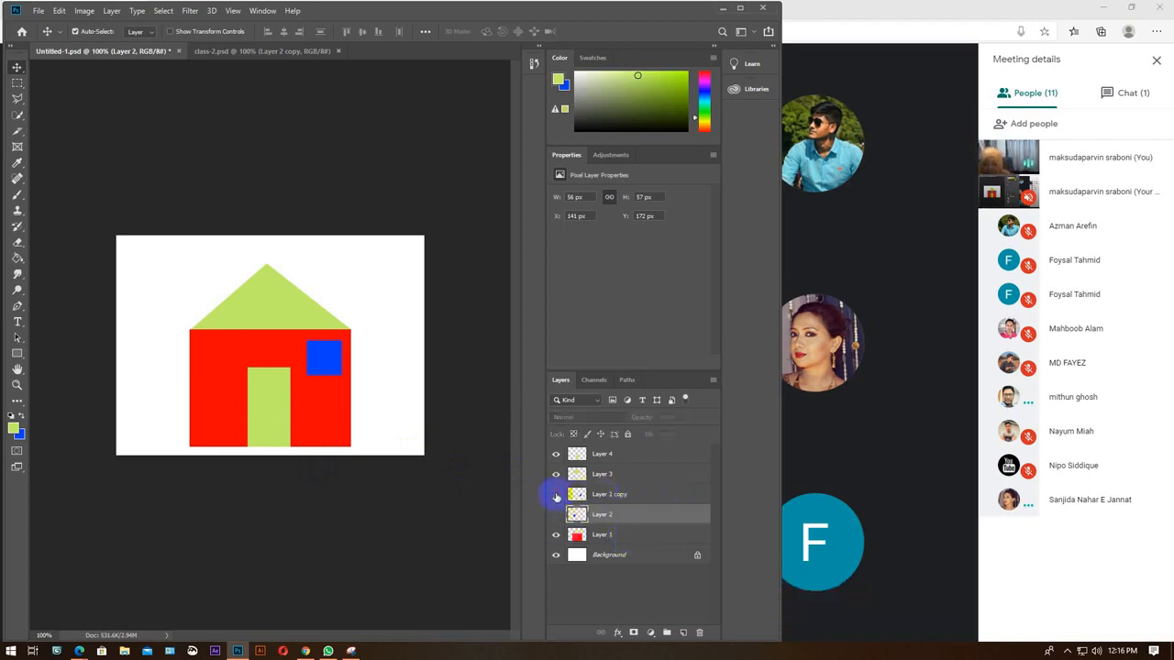
{"action": "left_click", "coordinate": [556, 497]}
{"action": "left_click", "coordinate": [556, 515]}
{"action": "left_click", "coordinate": [555, 494]}
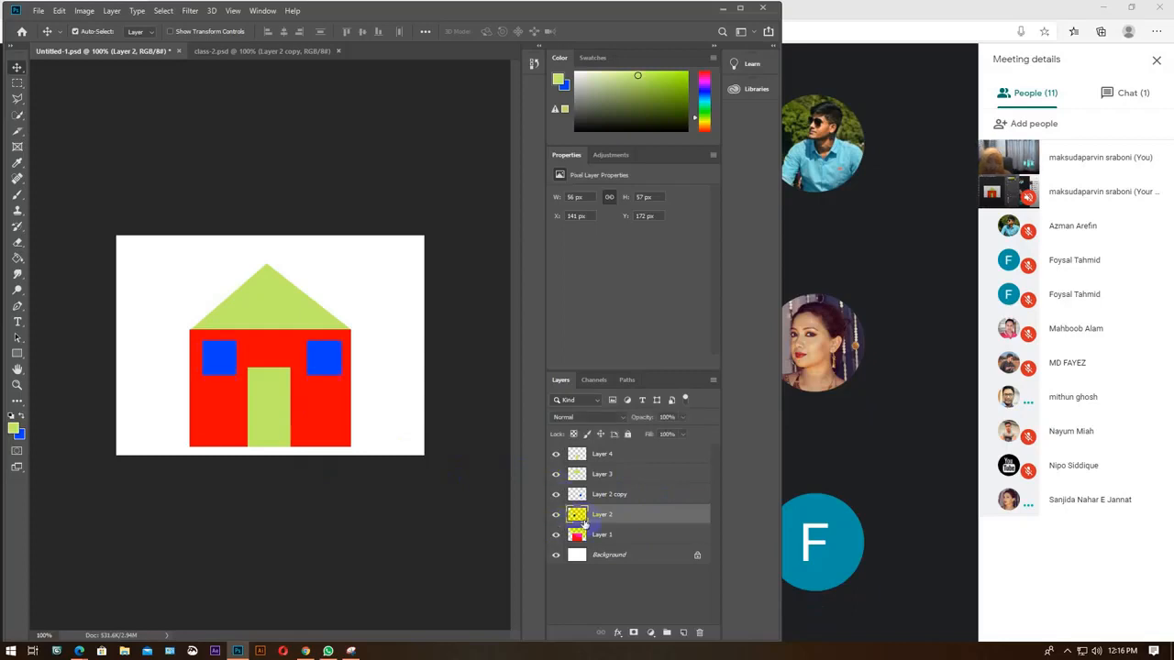
{"action": "left_click", "coordinate": [622, 498]}
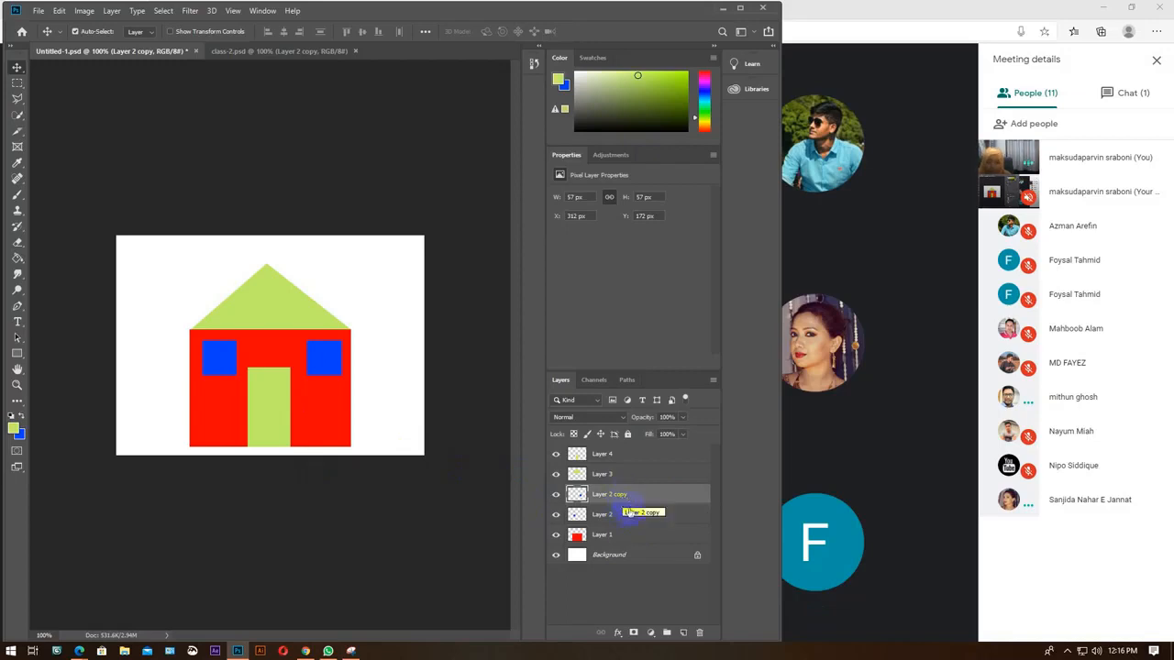
Select the two window layers, Layer 2 and Layer 2 copy, together.
{"action": "left_click", "coordinate": [625, 518]}
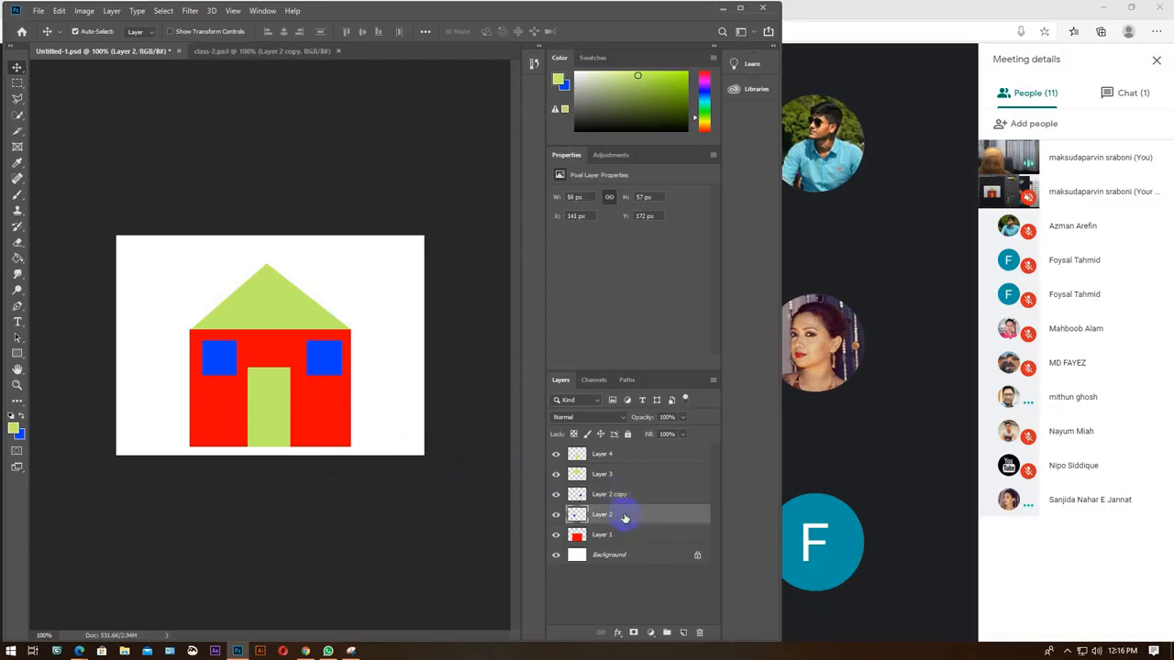
{"action": "left_click", "coordinate": [630, 496], "text": "shift"}
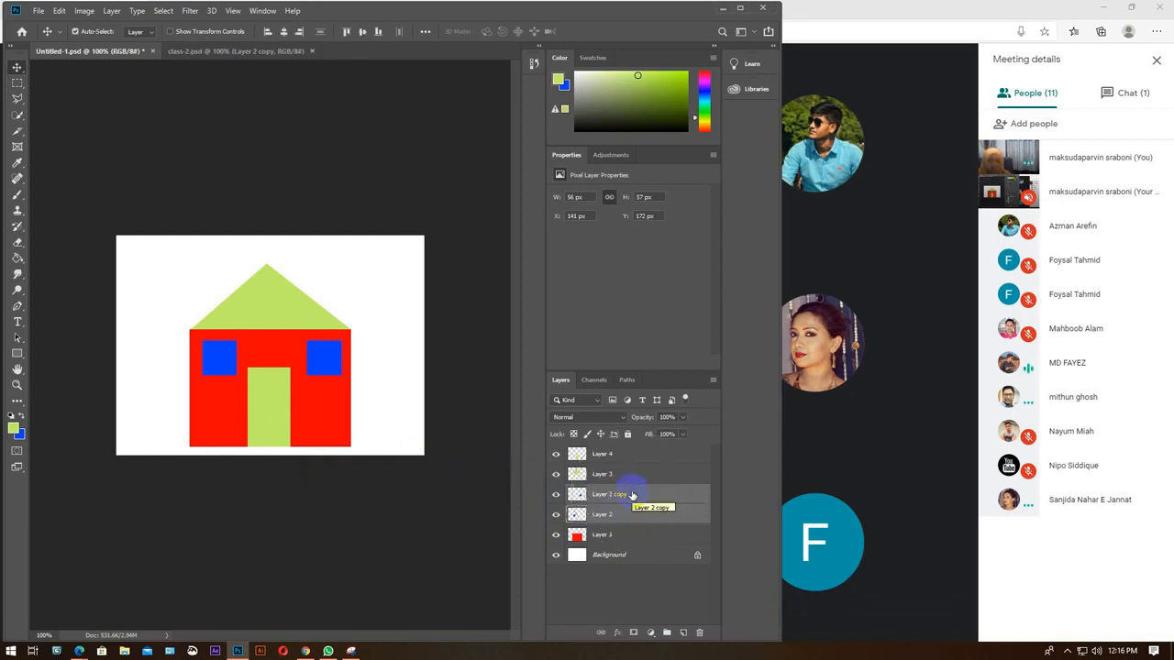
Switch to Google Meet, stop the paused screen share, present the entire screen again, and close the meeting details.
{"action": "left_click", "coordinate": [956, 582]}
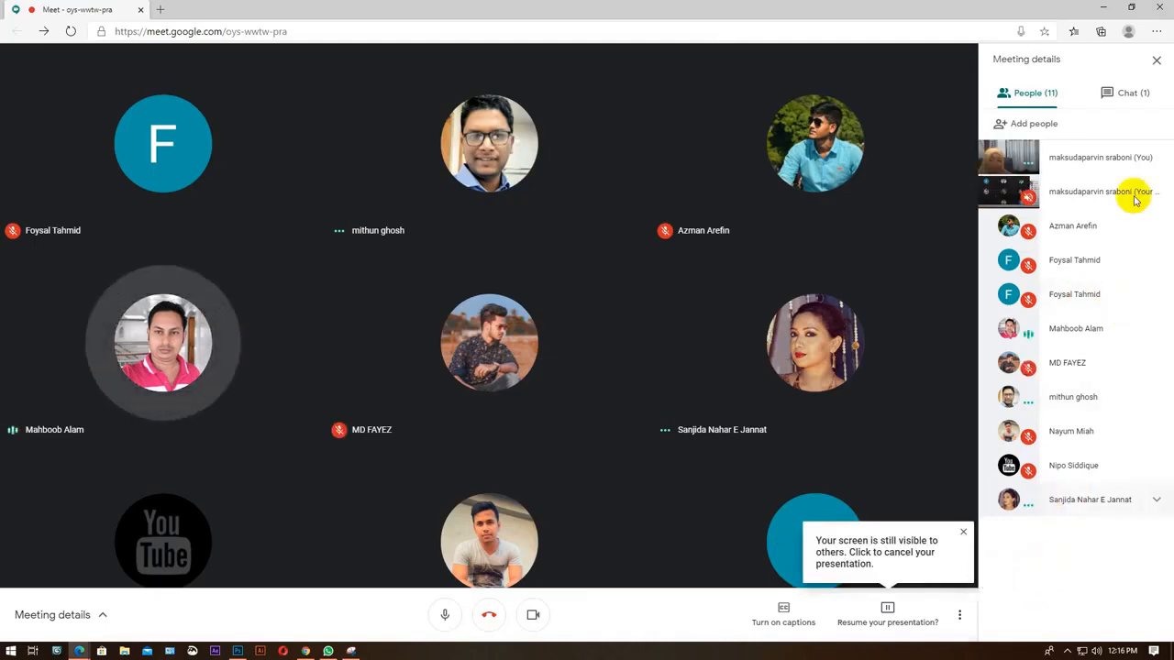
{"action": "left_click", "coordinate": [889, 613]}
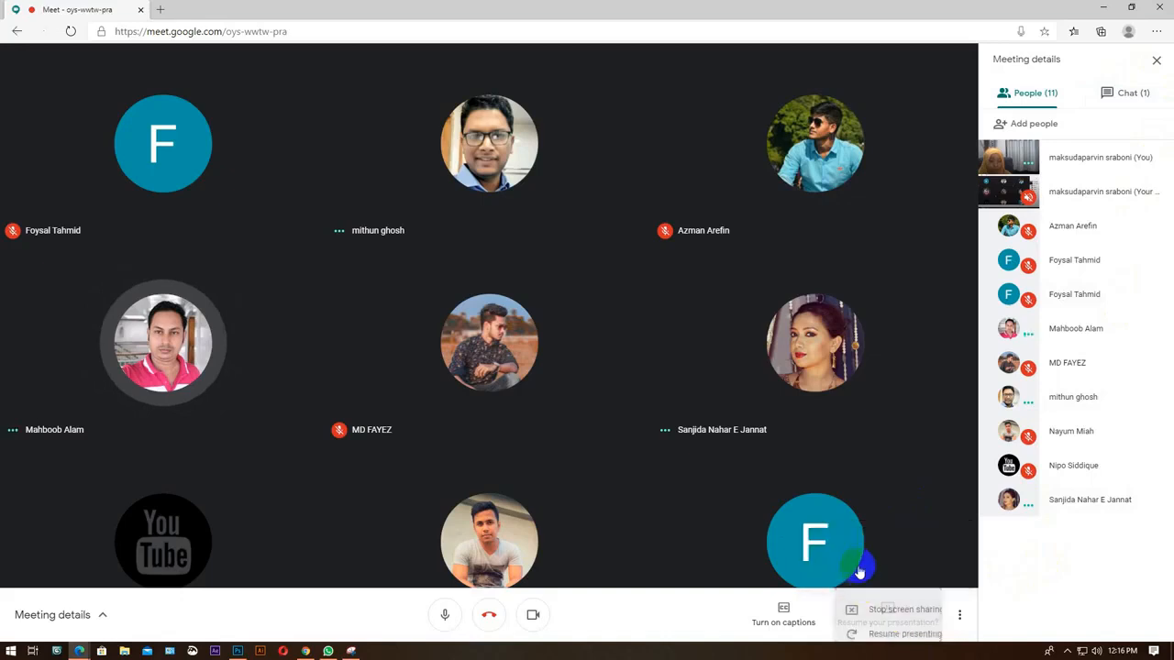
{"action": "left_click", "coordinate": [835, 531]}
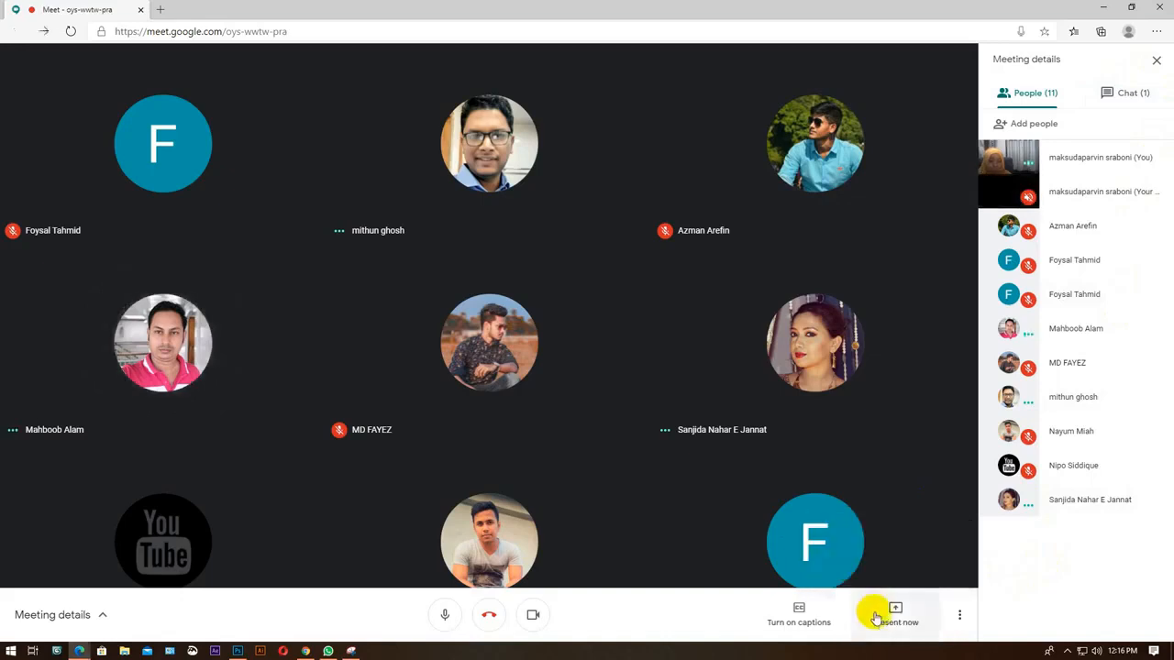
{"action": "left_click", "coordinate": [890, 613]}
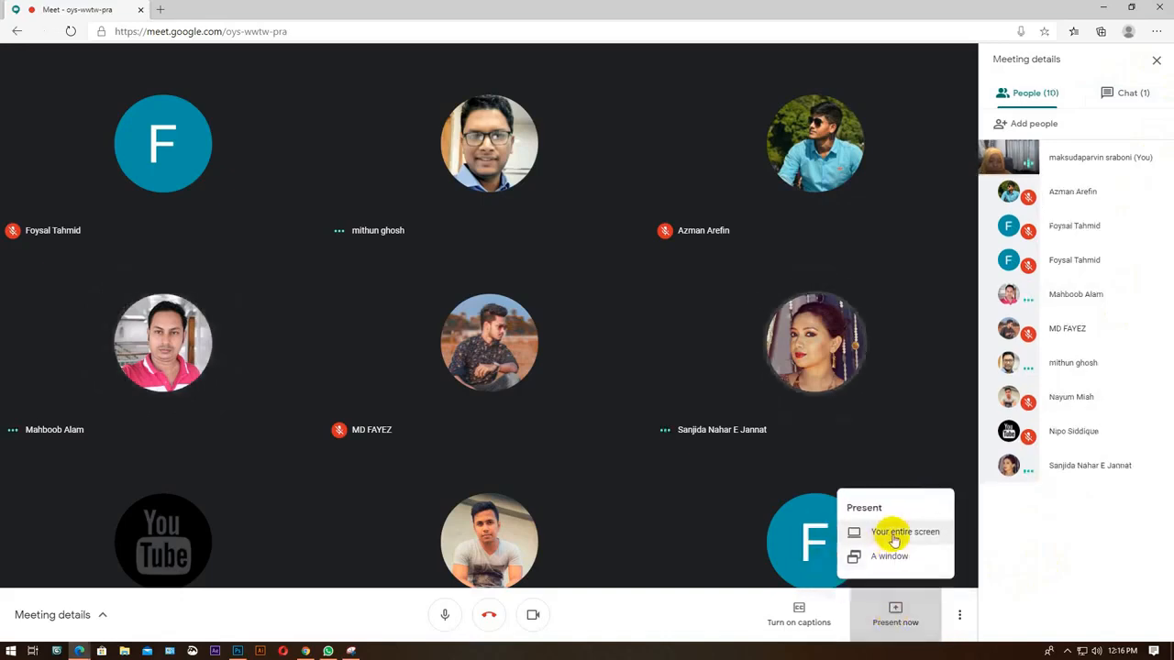
{"action": "left_click", "coordinate": [894, 534]}
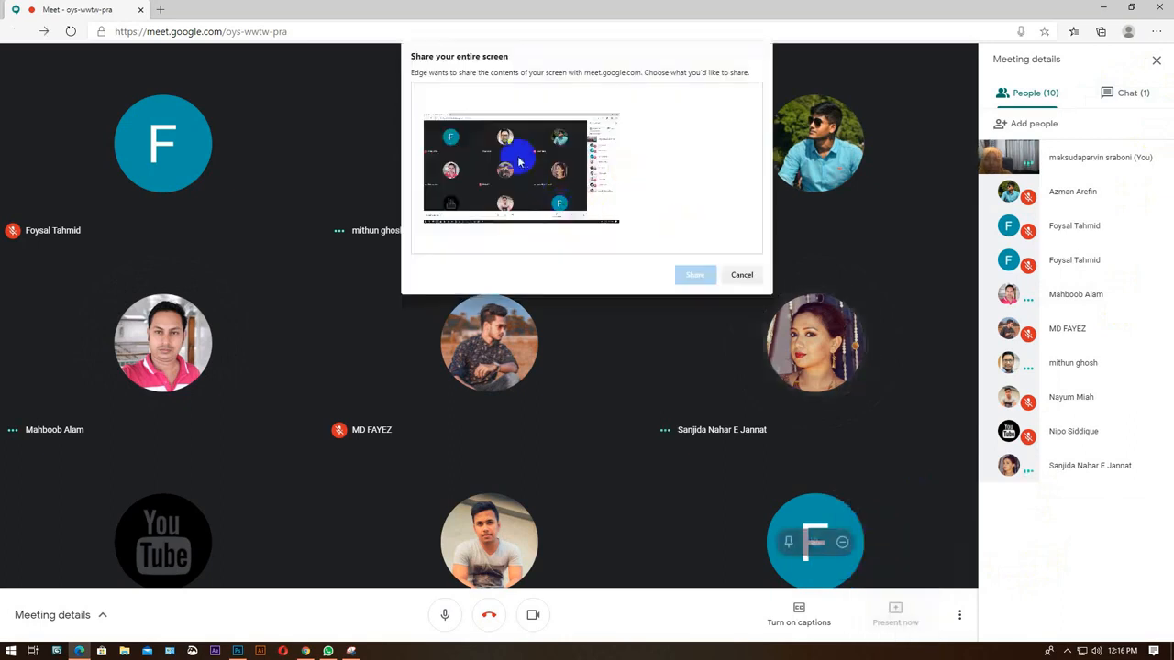
{"action": "left_click", "coordinate": [695, 274]}
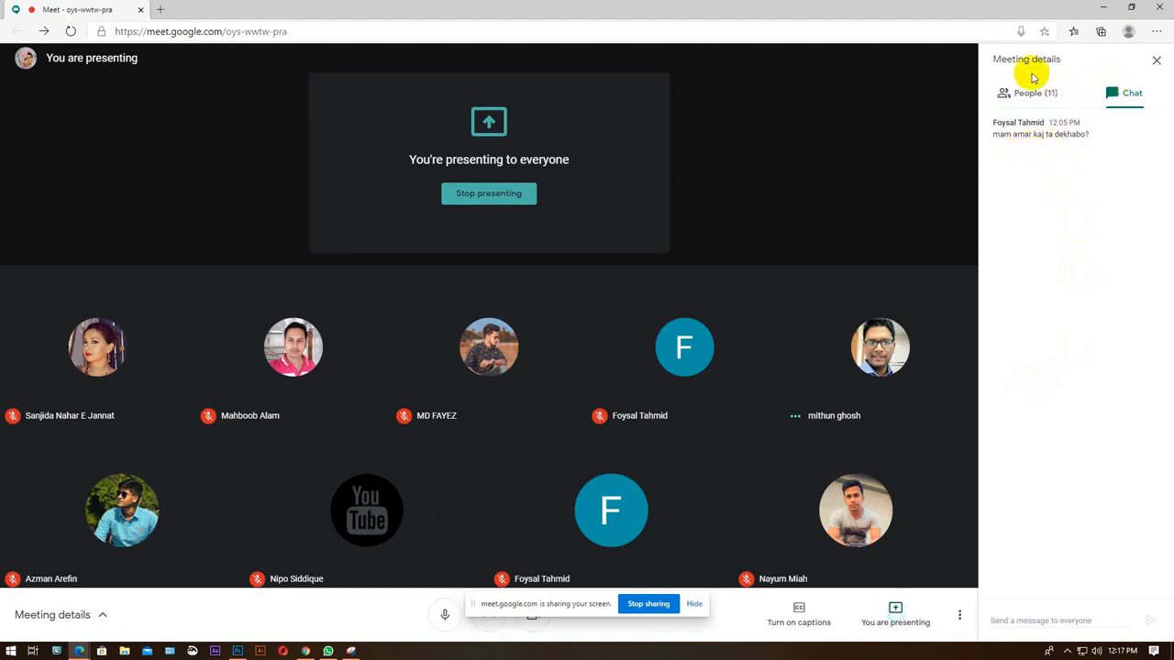
{"action": "left_click", "coordinate": [1157, 61]}
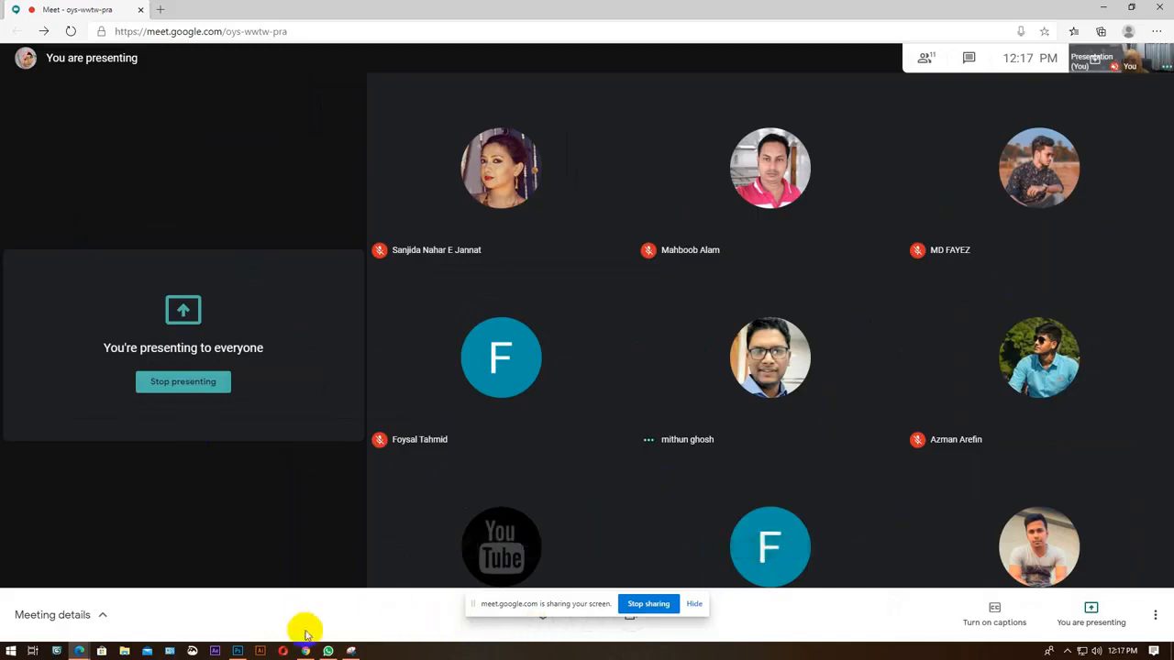
Return to Photoshop, select Layer 2 copy, and hide and show Layer 2 copy and Layer 2 to demonstrate which window each holds.
{"action": "left_click", "coordinate": [237, 651]}
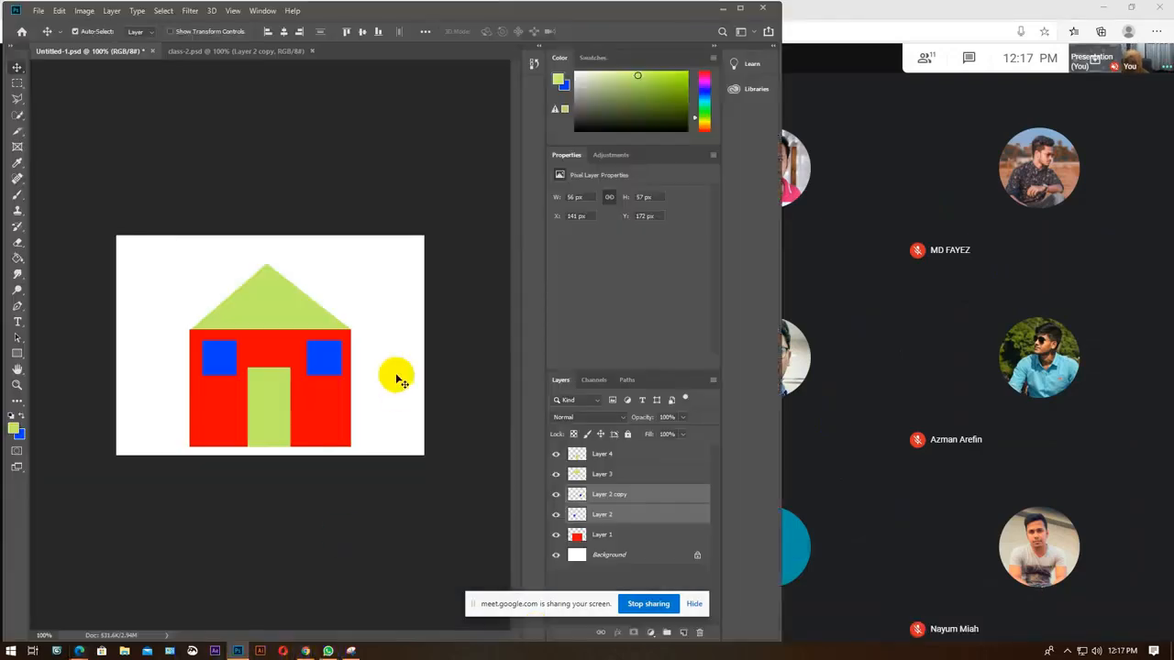
{"action": "left_click", "coordinate": [619, 498]}
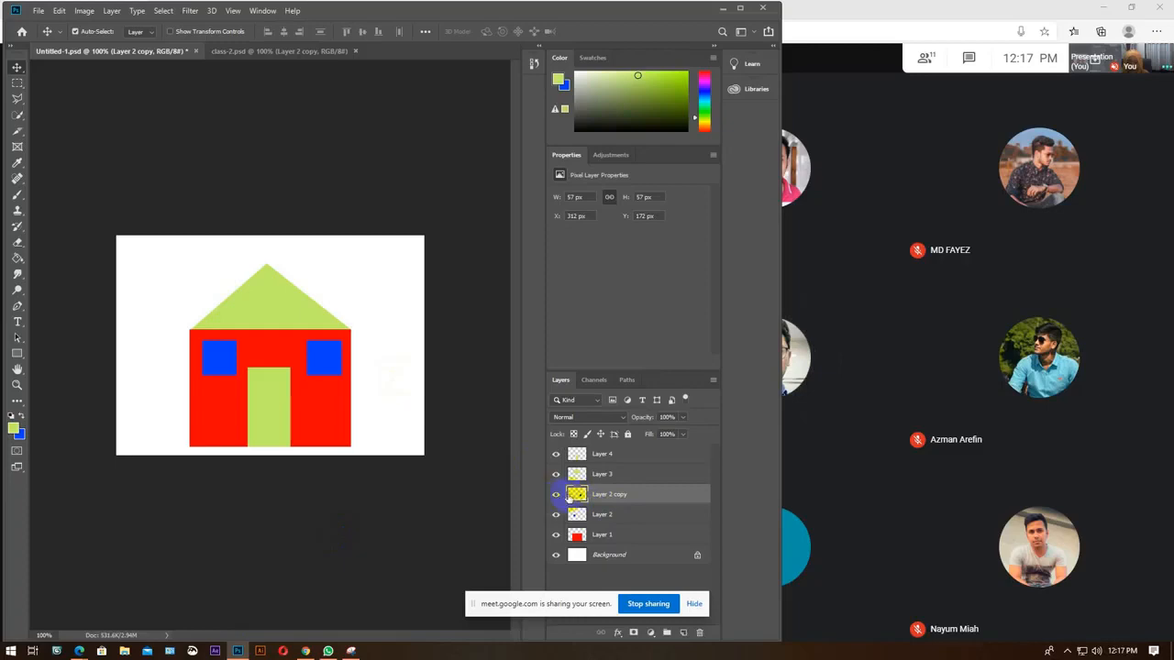
{"action": "left_click", "coordinate": [555, 495]}
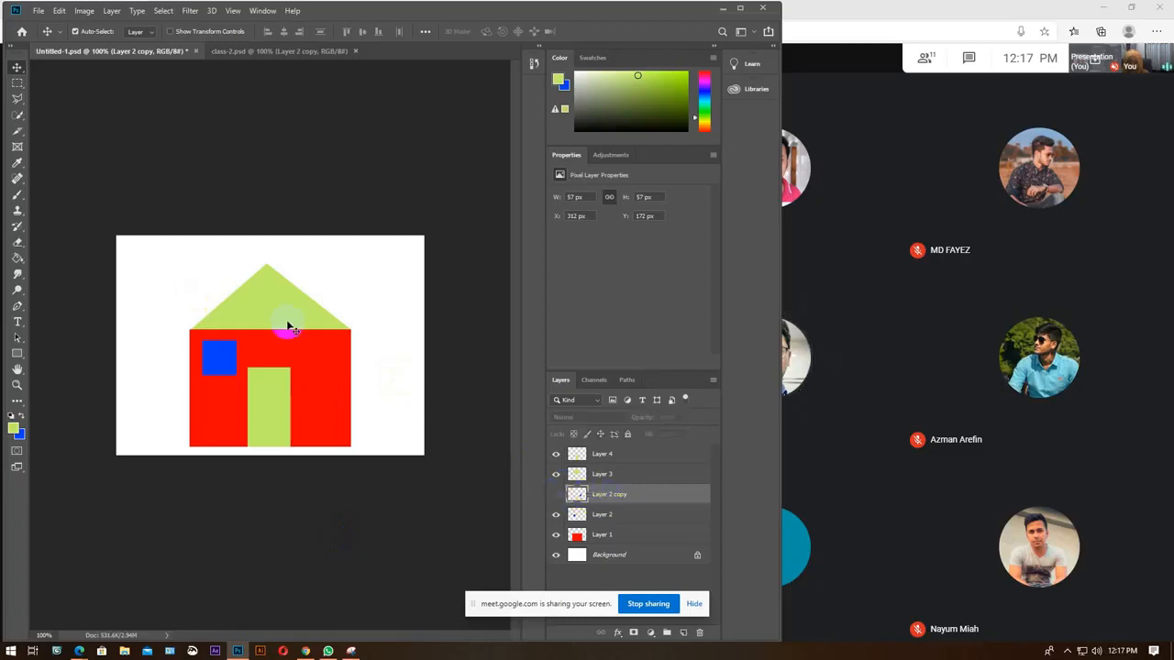
{"action": "left_click_drag", "start_coordinate": [311, 367], "coordinate": [334, 367]}
{"action": "left_click", "coordinate": [555, 515]}
{"action": "left_click", "coordinate": [224, 365]}
{"action": "left_click_drag", "start_coordinate": [225, 365], "coordinate": [558, 511]}
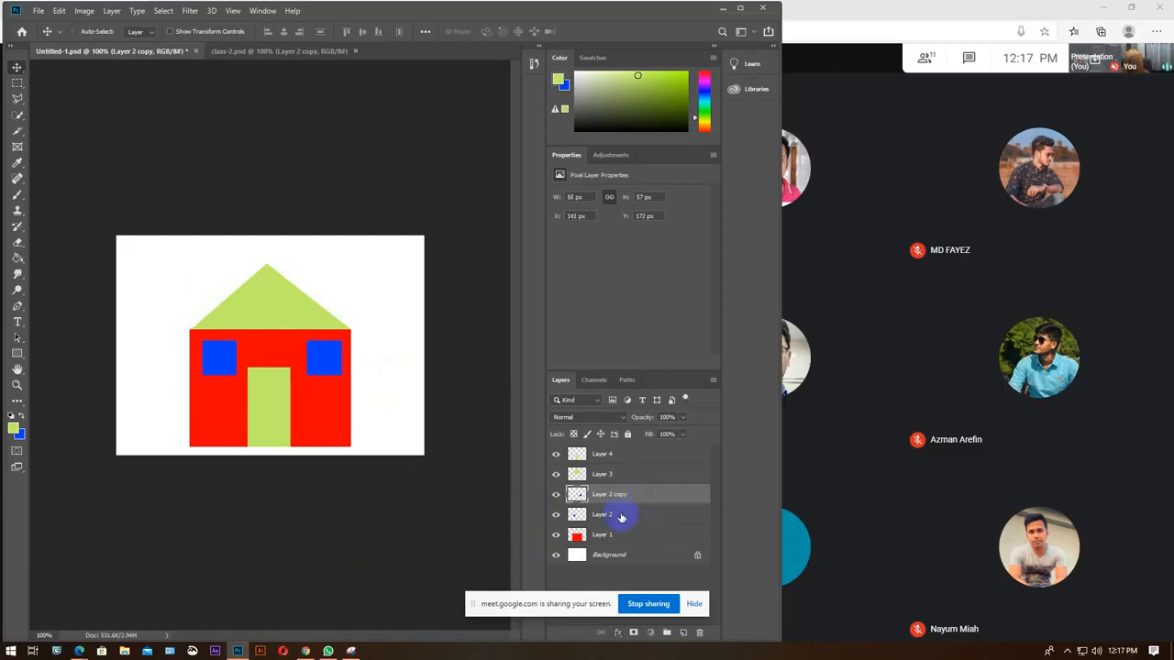
Merge the two window layers, Layer 2 and Layer 2 copy, into a single layer.
{"action": "left_click", "coordinate": [621, 518], "text": "shift"}
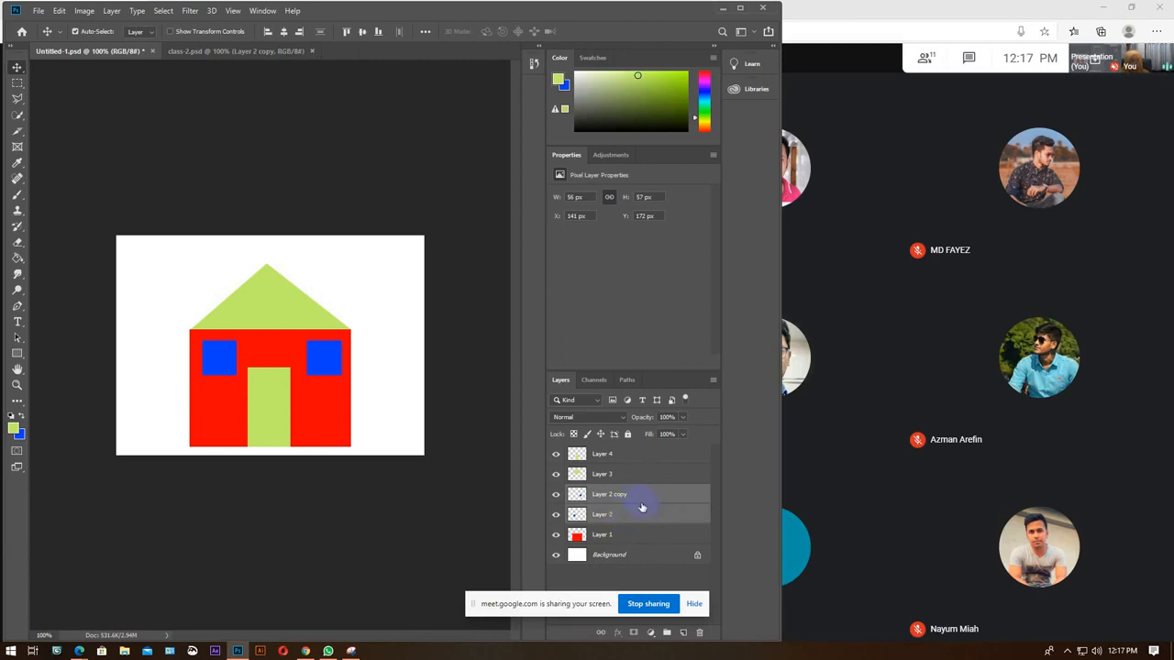
{"action": "right_click", "coordinate": [642, 507]}
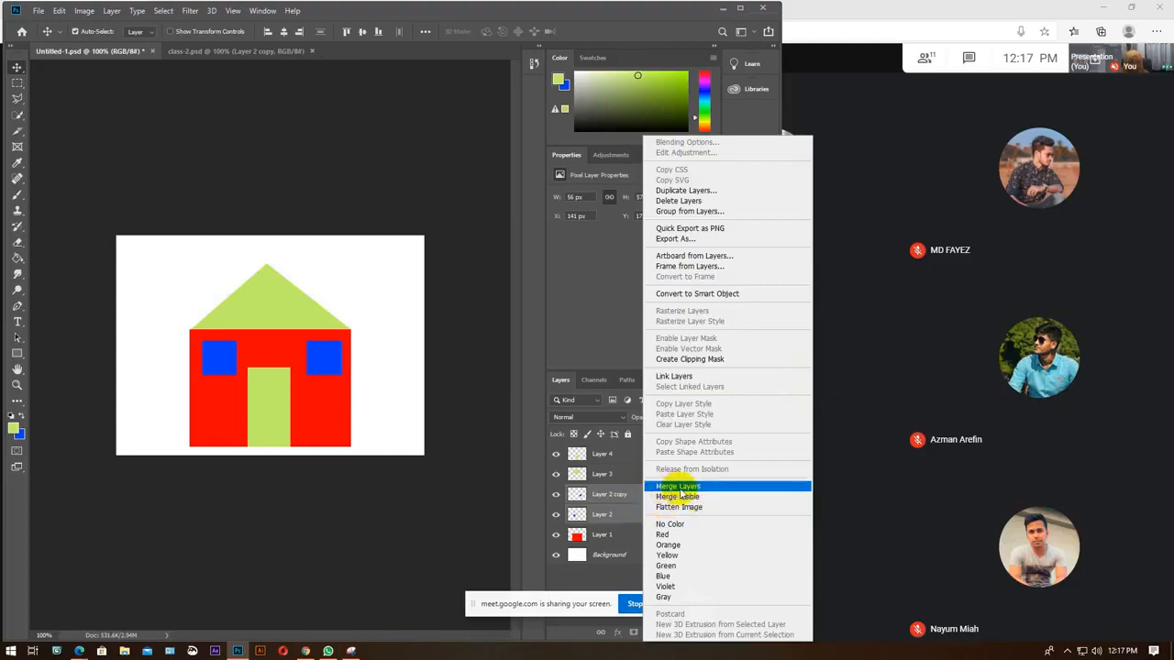
{"action": "left_click", "coordinate": [677, 488]}
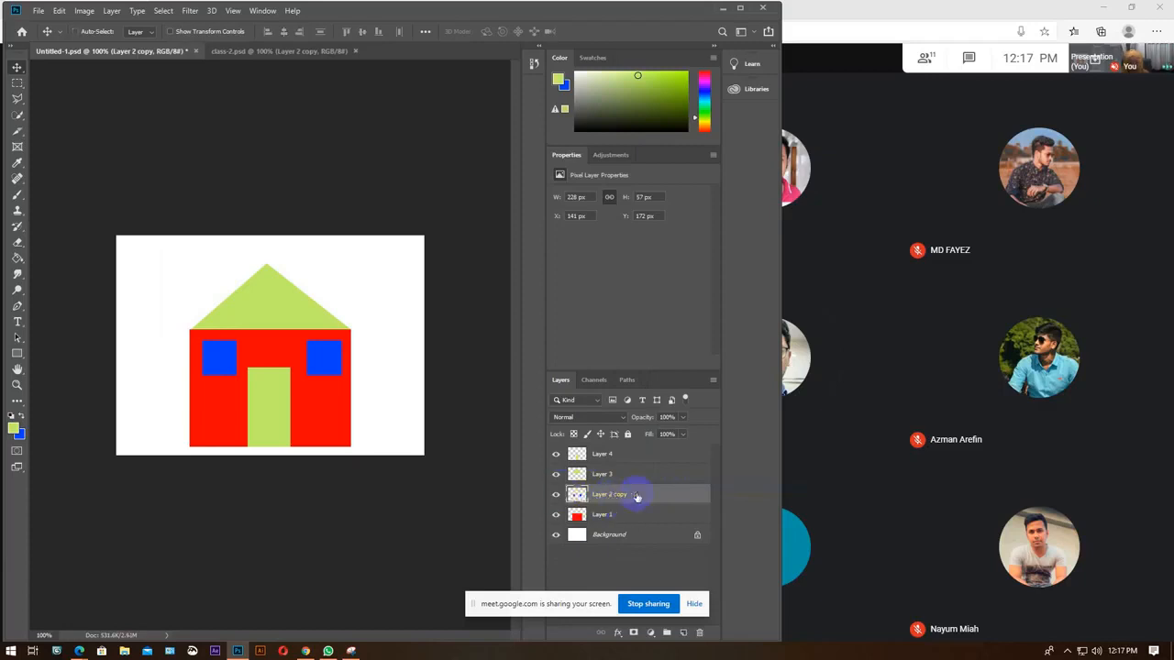
{"action": "key", "text": "ctrl+z"}
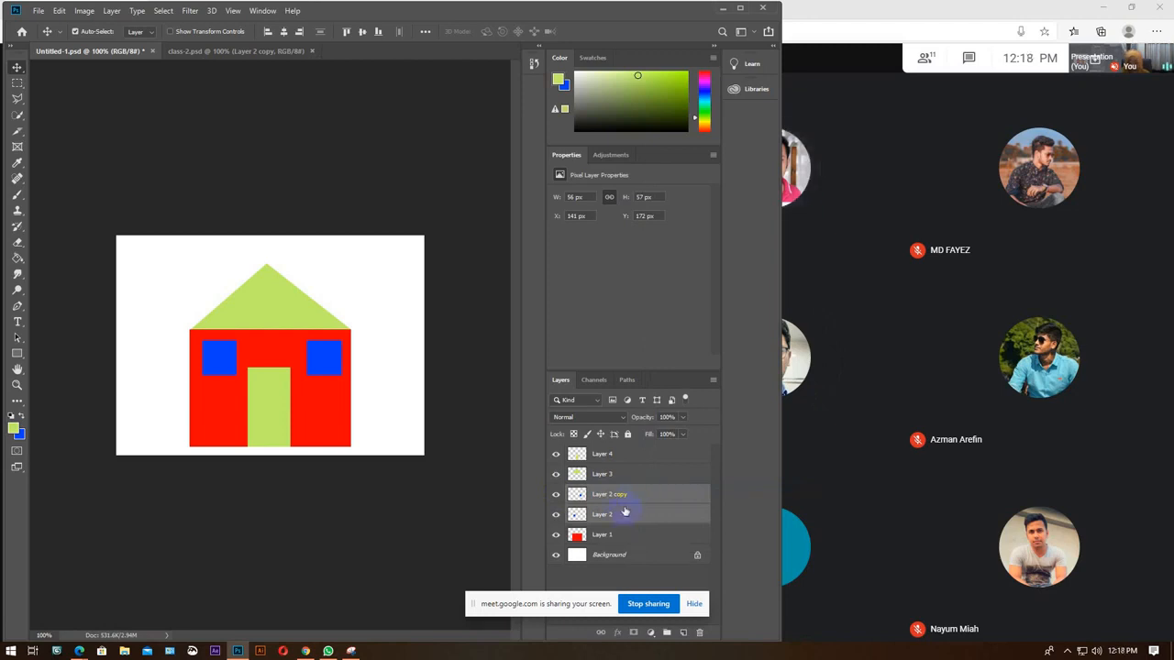
{"action": "key", "text": "ctrl+e"}
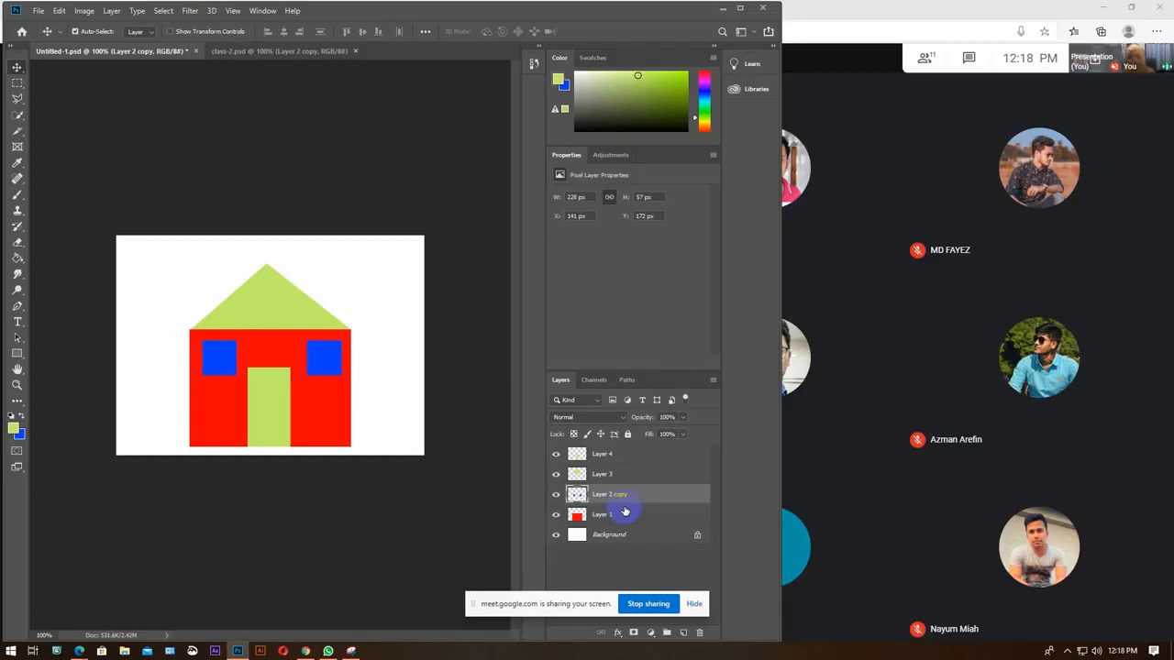
Add a new layer above Layer 4 and marquee-select a thin strip about 298 by 11 px along the house's base.
{"action": "left_click", "coordinate": [627, 454]}
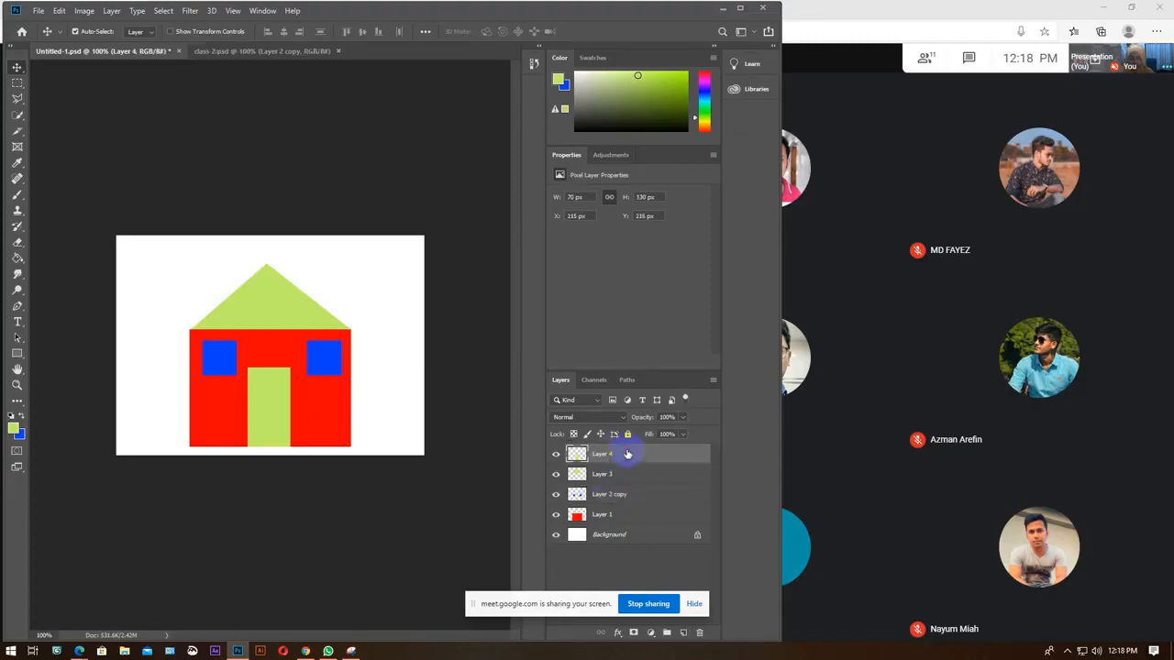
{"action": "left_click", "coordinate": [695, 604]}
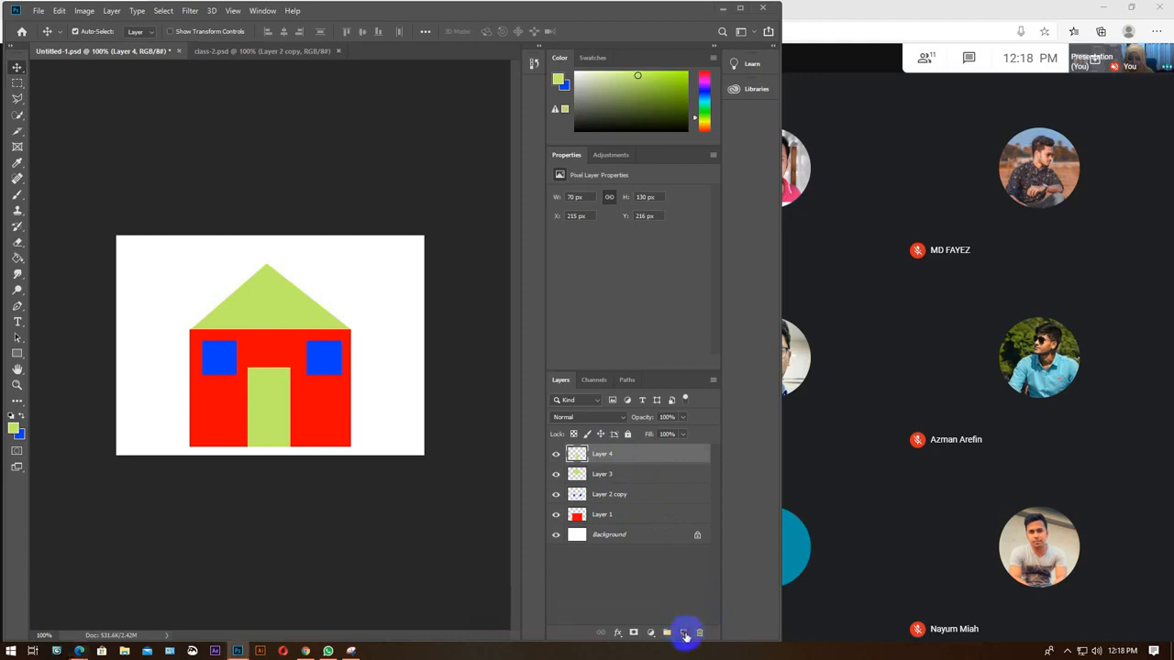
{"action": "left_click", "coordinate": [684, 633]}
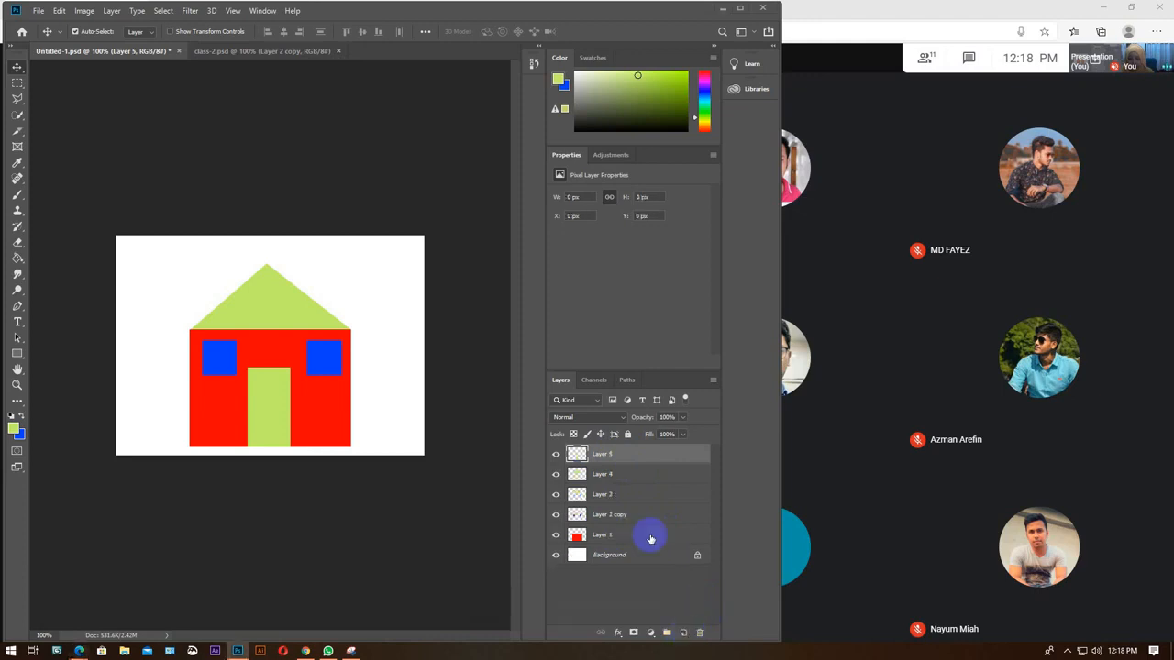
{"action": "left_click", "coordinate": [17, 84]}
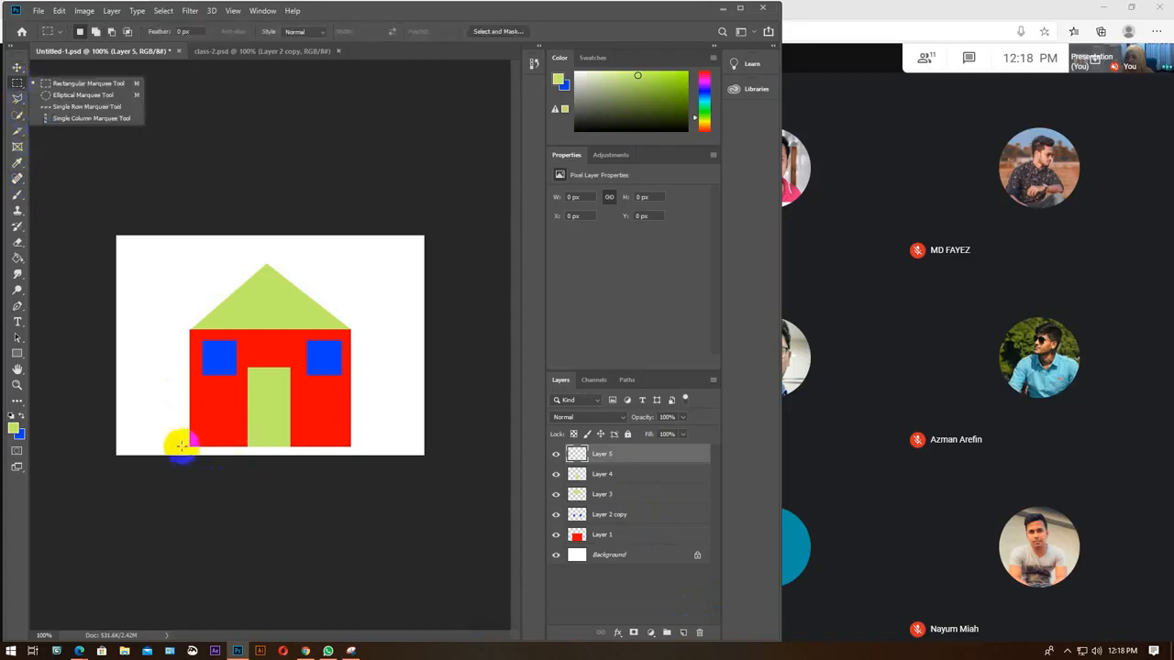
{"action": "left_click_drag", "start_coordinate": [177, 445], "coordinate": [359, 453]}
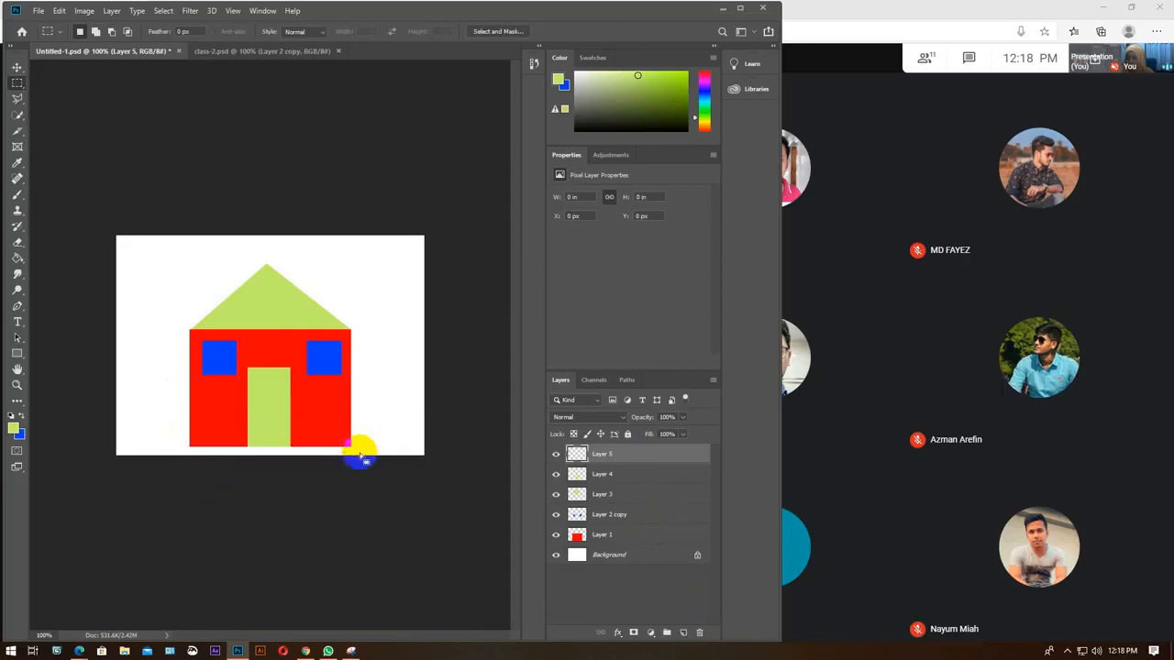
Set the foreground colour to dark navy 02074a, fill the base strip with it and deselect.
{"action": "left_click", "coordinate": [14, 428]}
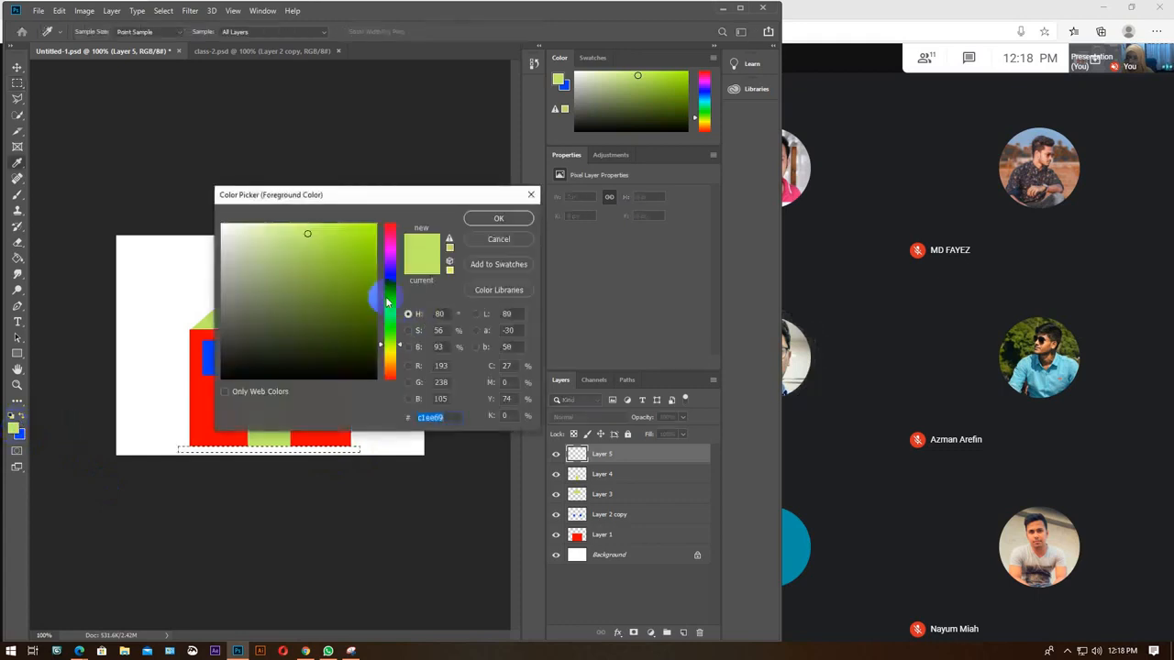
{"action": "left_click", "coordinate": [391, 244]}
{"action": "left_click_drag", "start_coordinate": [388, 264], "coordinate": [389, 277]}
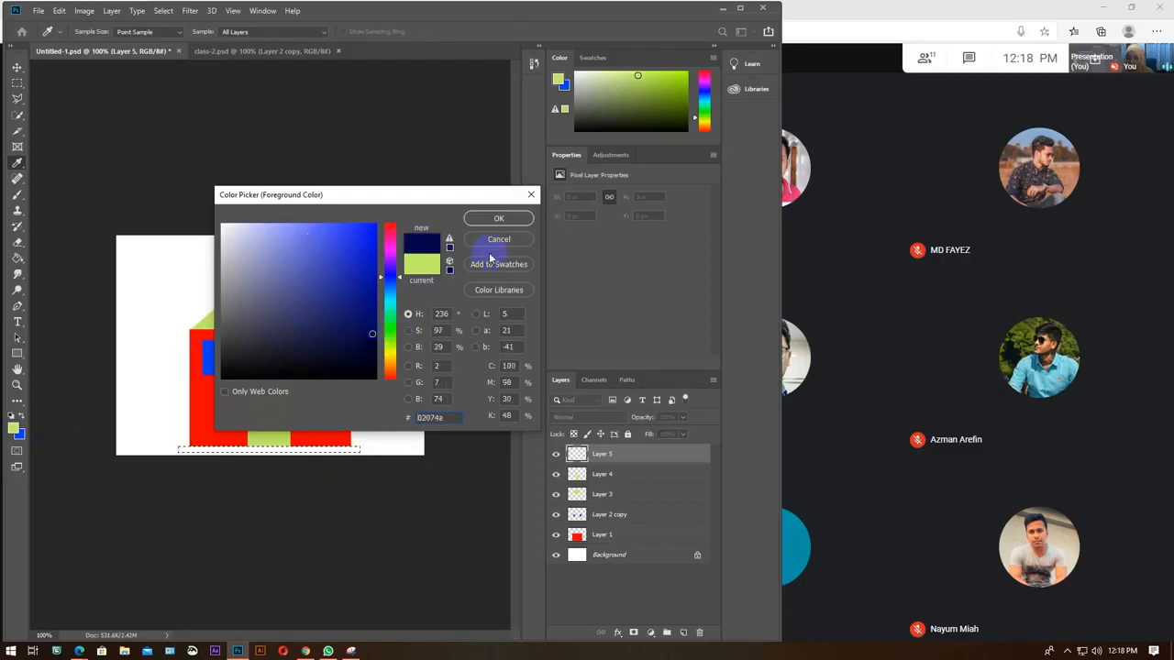
{"action": "left_click", "coordinate": [498, 218]}
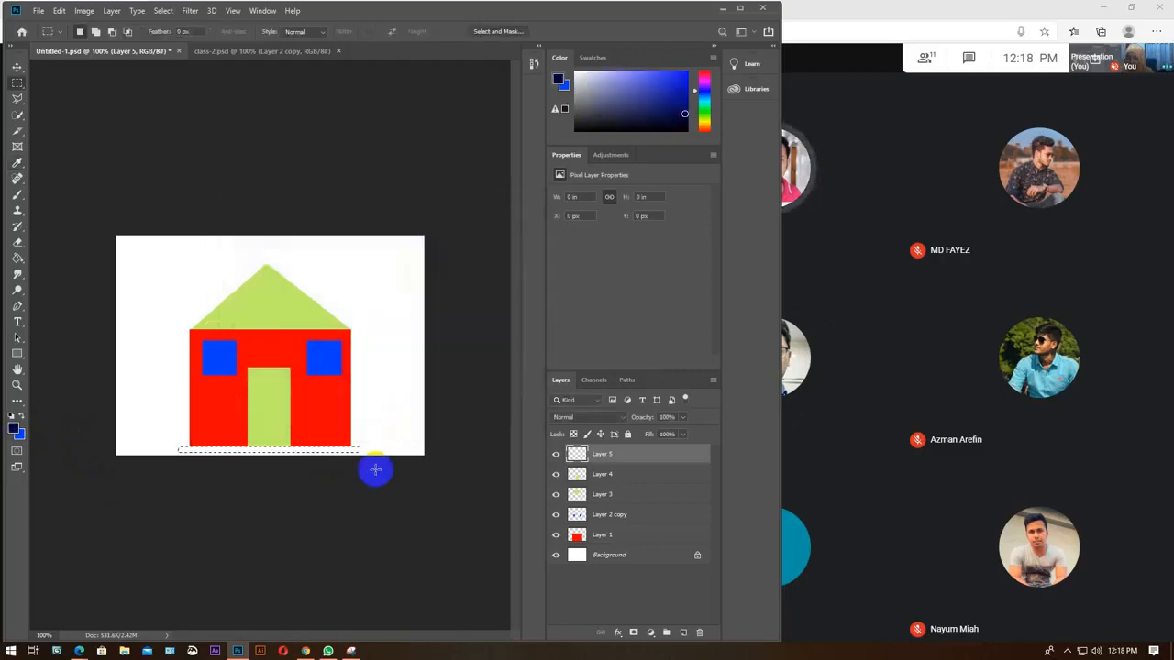
{"action": "key", "text": "alt+BackSpace"}
{"action": "left_click", "coordinate": [375, 470]}
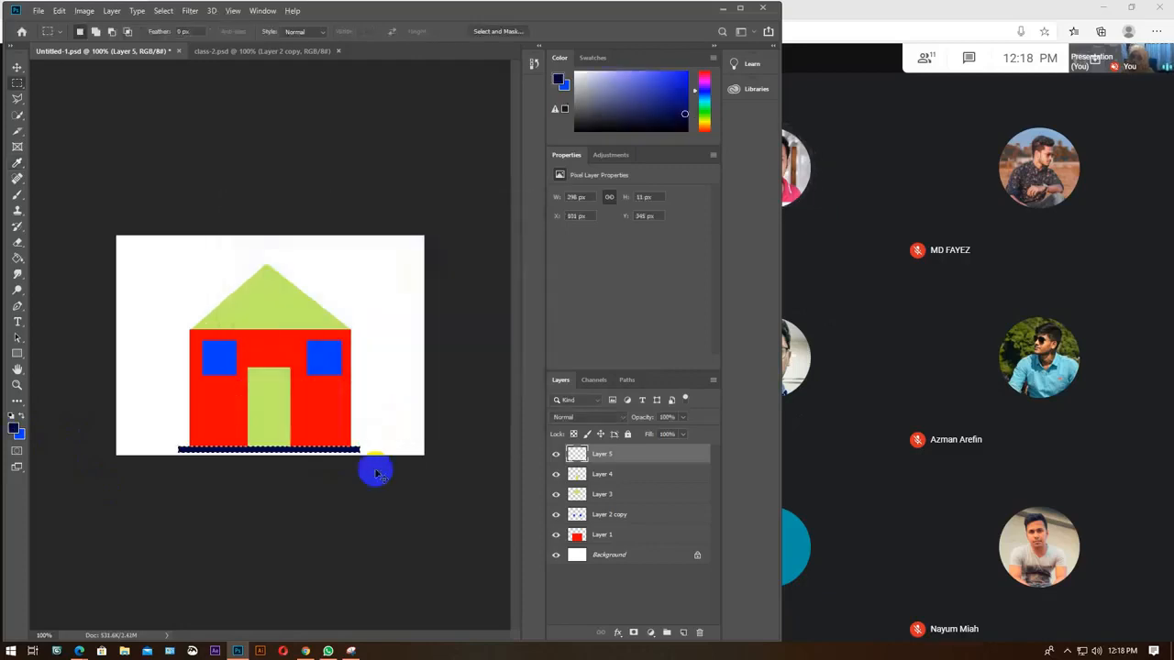
Select all house layers from Layer 5 to Layer 1 and nudge them up about 29 px on the canvas.
{"action": "left_click", "coordinate": [17, 67]}
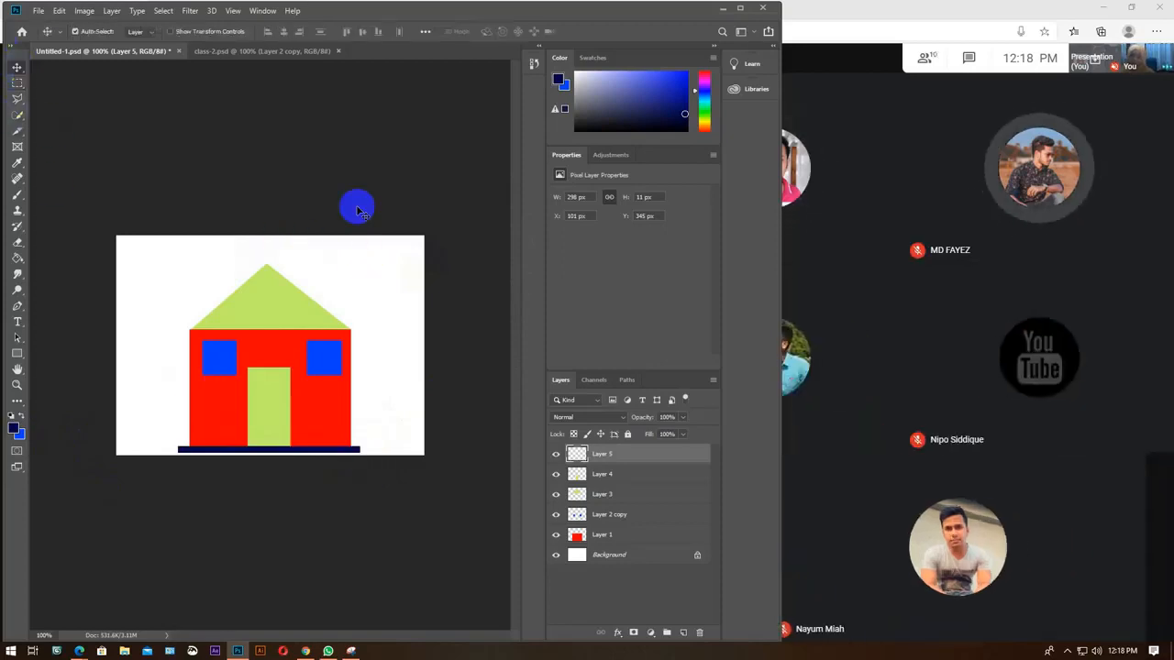
{"action": "left_click", "coordinate": [642, 542], "text": "shift"}
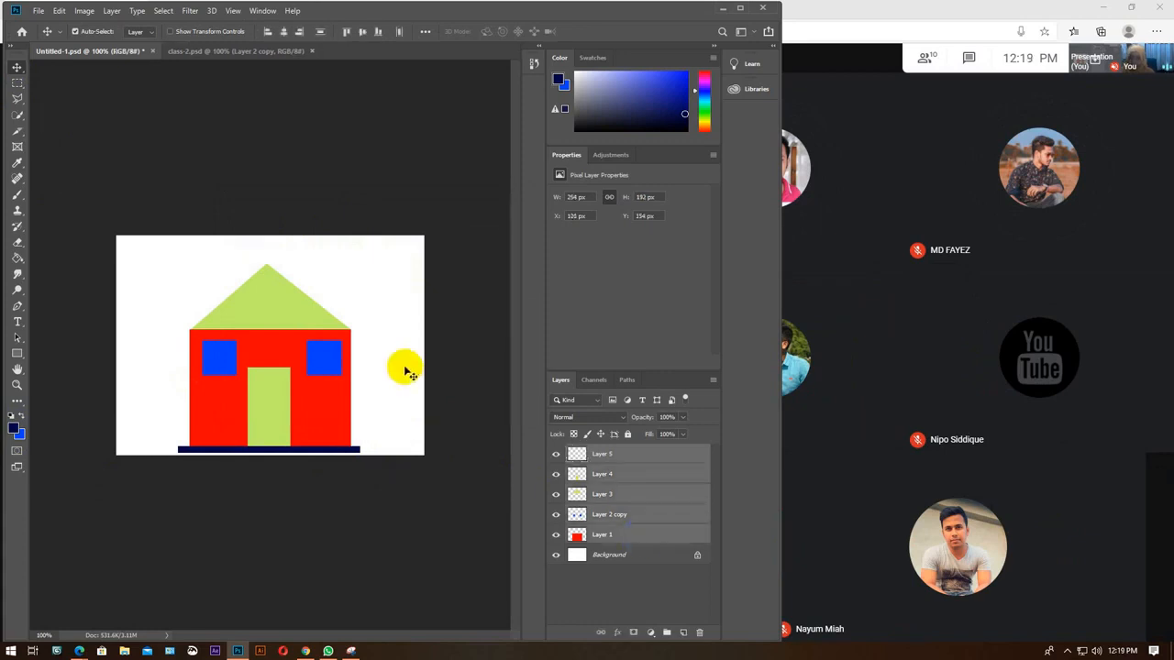
{"action": "key", "text": "Up"}
{"action": "key", "text": "Up"}
{"action": "key", "text": "Up"}
{"action": "key", "text": "Up"}
{"action": "key", "text": "Up"}
{"action": "key", "text": "Up"}
{"action": "key", "text": "Up"}
{"action": "key", "text": "Up"}
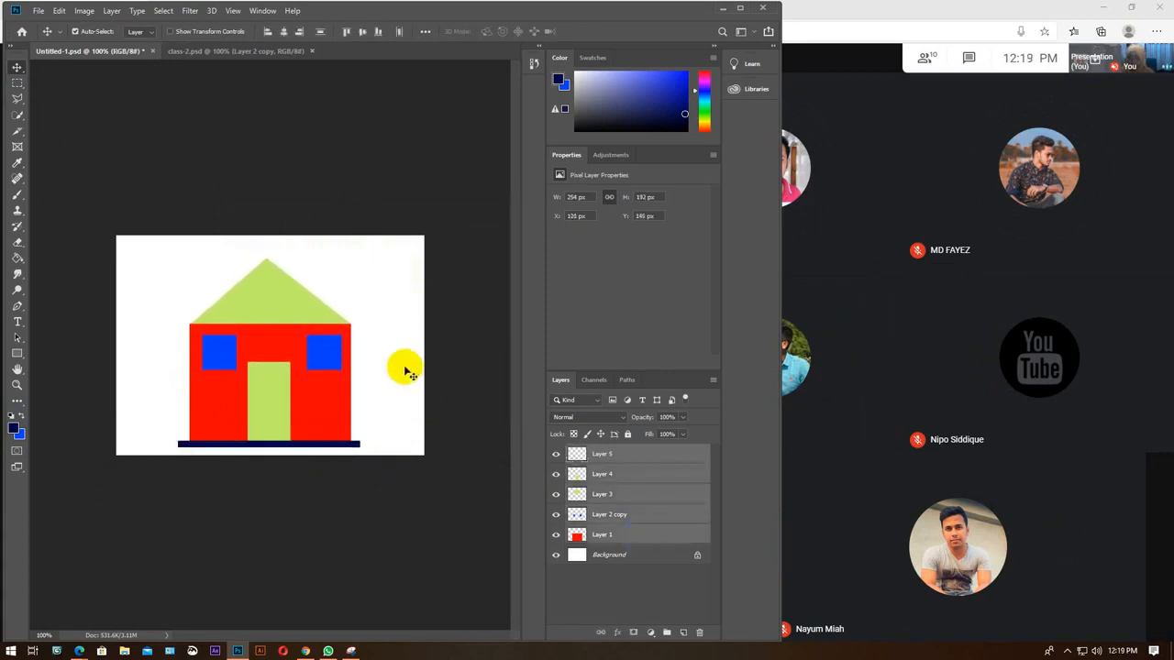
{"action": "key", "text": "Up"}
{"action": "key", "text": "Up"}
{"action": "key", "text": "Up"}
{"action": "key", "text": "Up"}
{"action": "key", "text": "Up"}
{"action": "key", "text": "Up"}
{"action": "key", "text": "Up"}
{"action": "key", "text": "Up"}
{"action": "key", "text": "Up"}
{"action": "key", "text": "Up"}
{"action": "key", "text": "Up"}
{"action": "key", "text": "Up"}
{"action": "key", "text": "Up"}
{"action": "key", "text": "Up"}
{"action": "key", "text": "Up"}
{"action": "key", "text": "Up"}
{"action": "key", "text": "Up"}
{"action": "key", "text": "Up"}
{"action": "key", "text": "Up"}
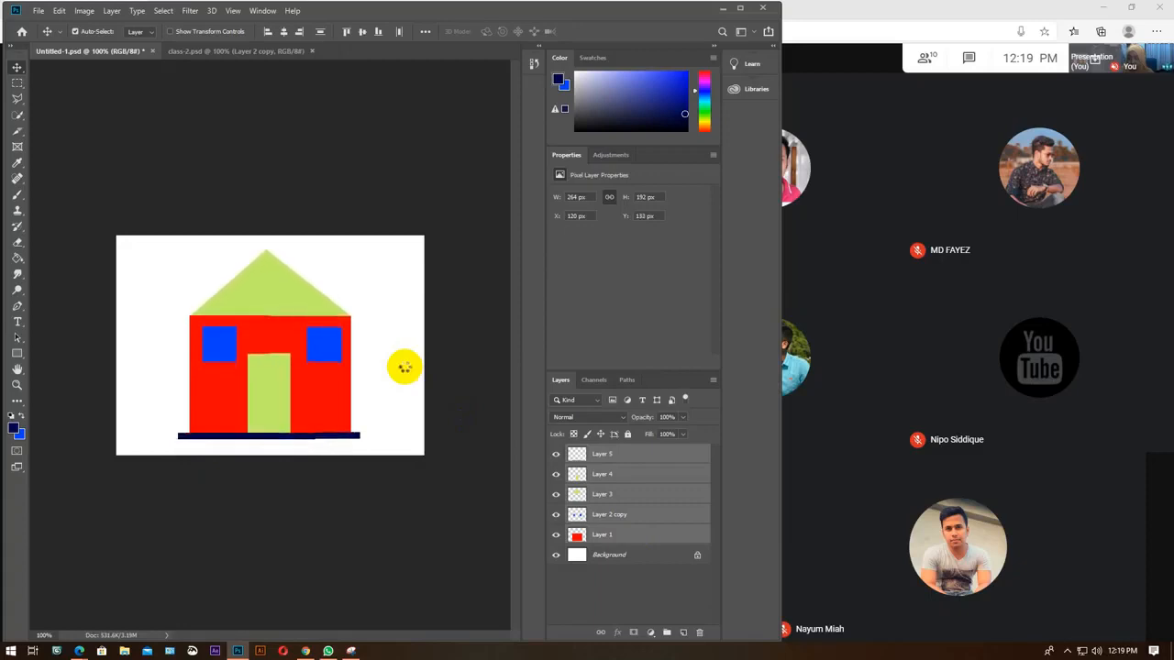
{"action": "key", "text": "Up"}
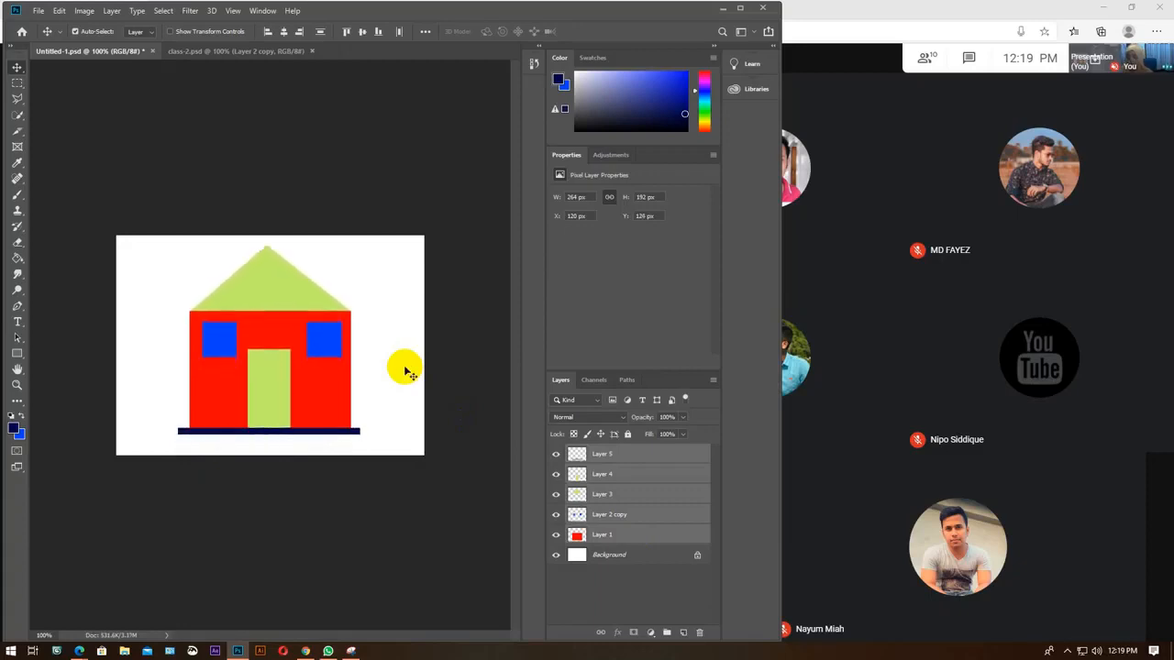
Select only Layer 5 and reposition the navy base strip flush against the bottom of the red wall.
{"action": "left_click", "coordinate": [632, 536]}
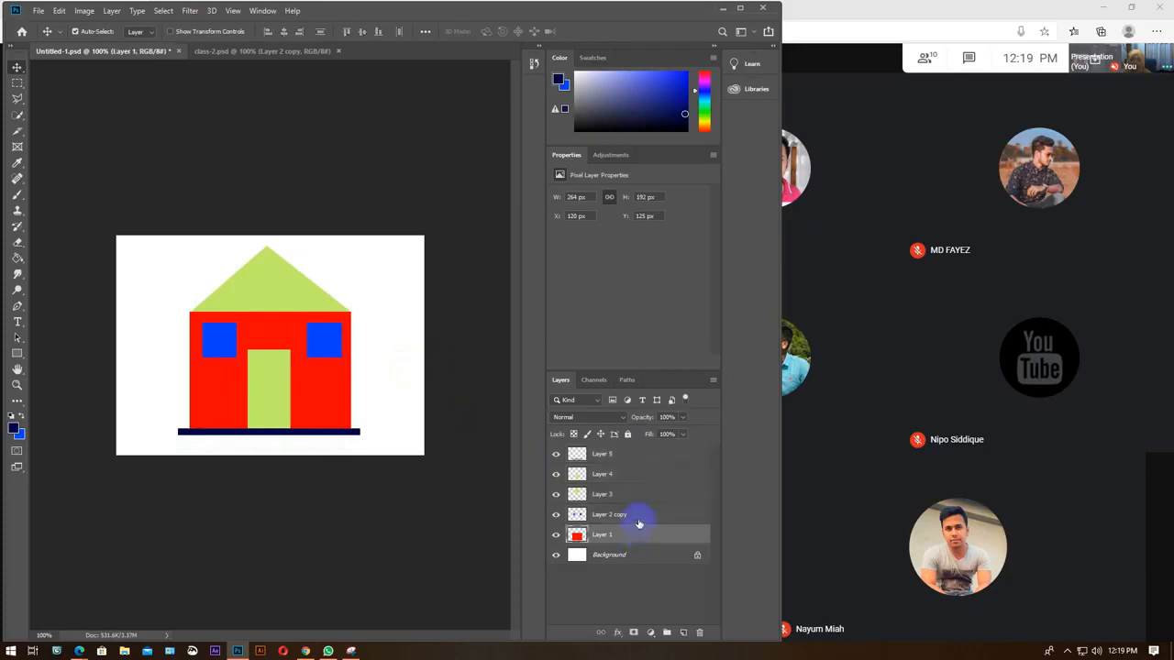
{"action": "left_click", "coordinate": [612, 454]}
{"action": "left_click_drag", "start_coordinate": [257, 433], "coordinate": [261, 443]}
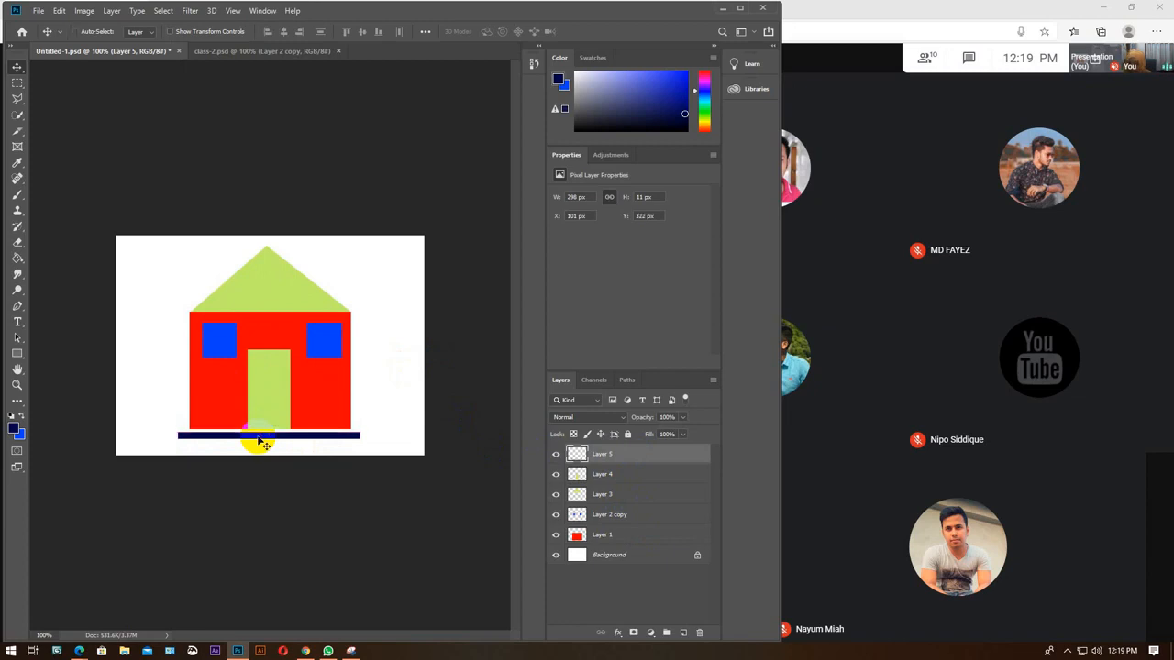
{"action": "key", "text": "Up"}
{"action": "key", "text": "Up"}
{"action": "key", "text": "Up"}
{"action": "key", "text": "Up"}
{"action": "left_click", "coordinate": [309, 433]}
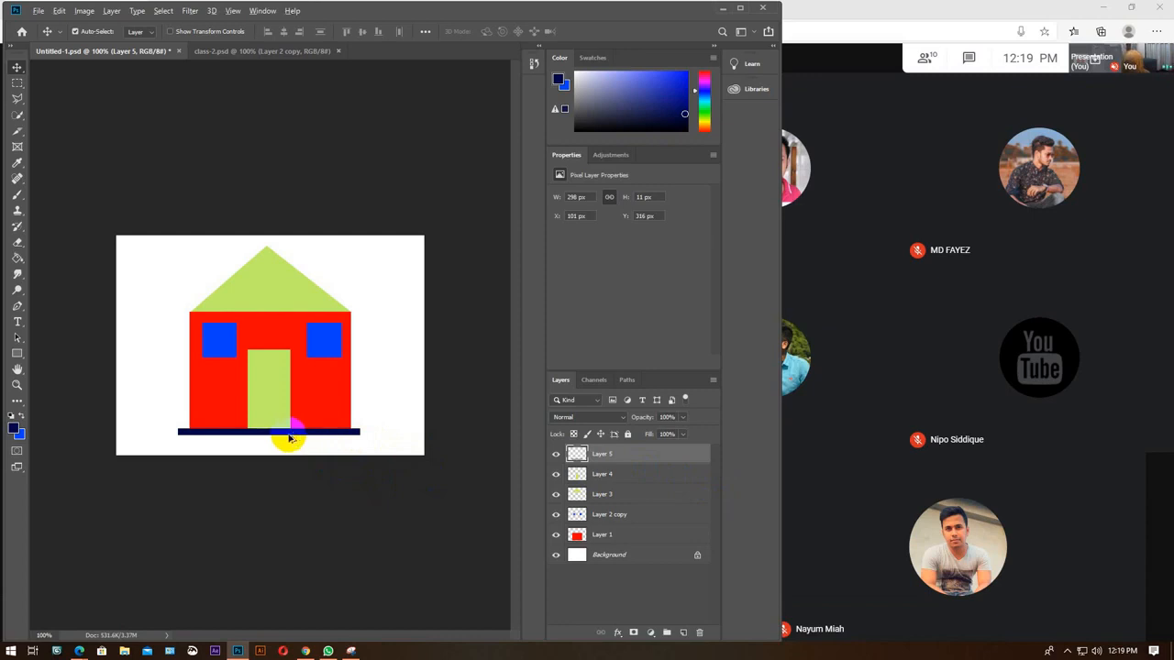
Try placing a duplicate of the base strip about 29 px below the original, and undo it.
{"action": "left_click_drag", "start_coordinate": [288, 438], "coordinate": [285, 454]}
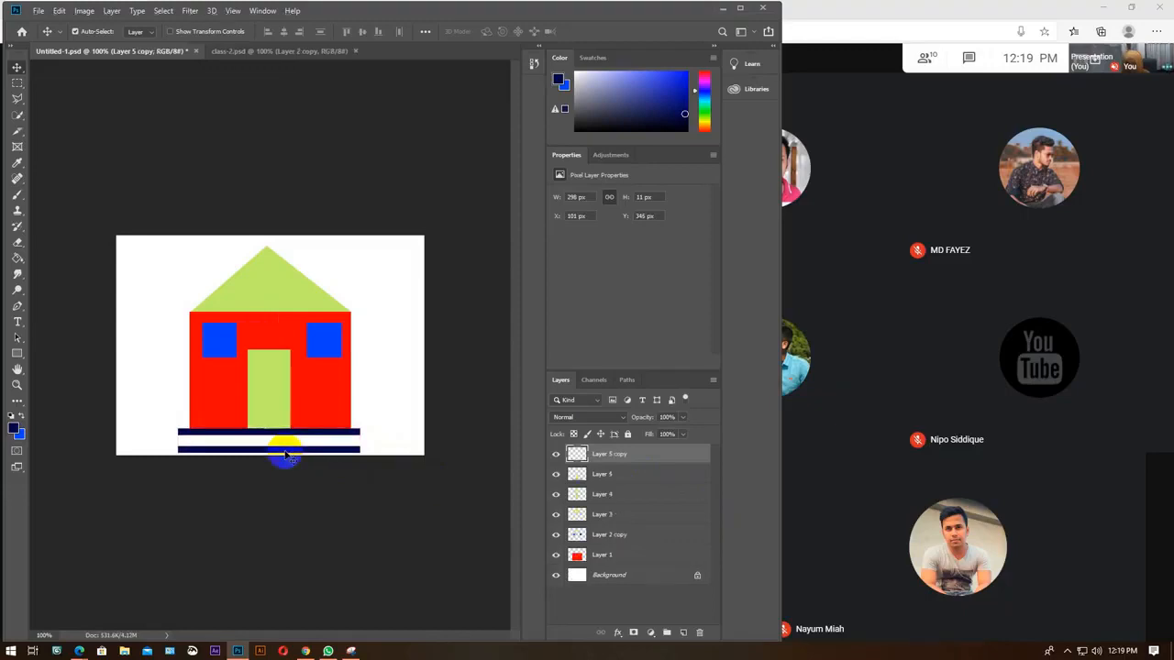
{"action": "key", "text": "ctrl+z"}
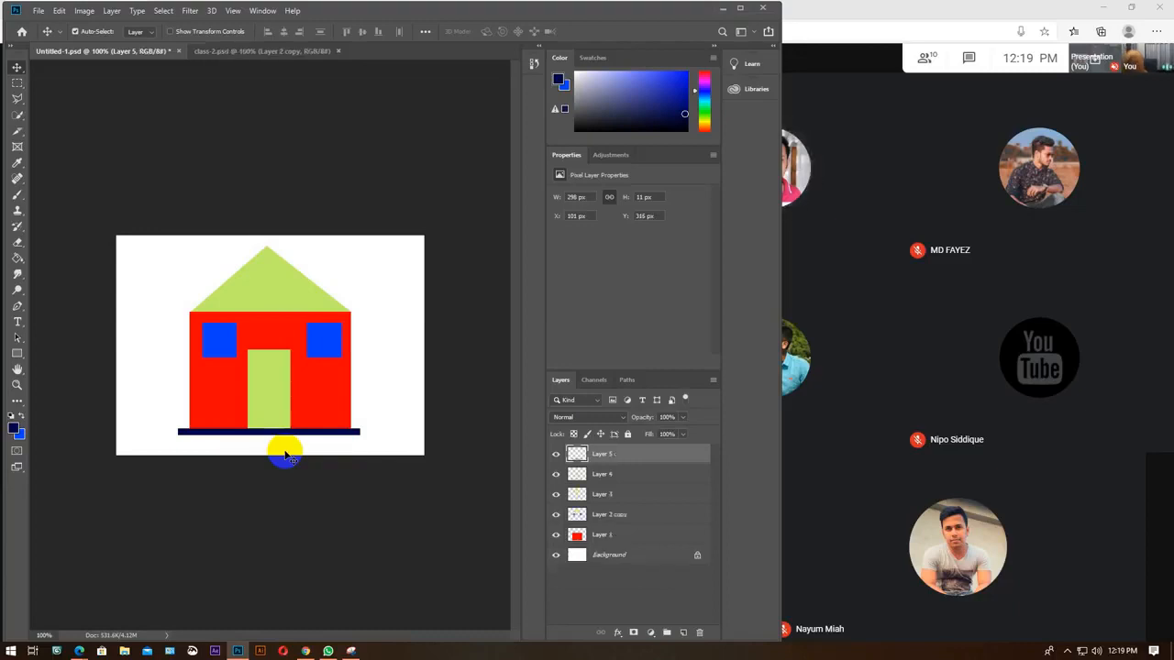
Switch to Google Meet to view the meeting's participant list, and return to Photoshop.
{"action": "left_click", "coordinate": [923, 55]}
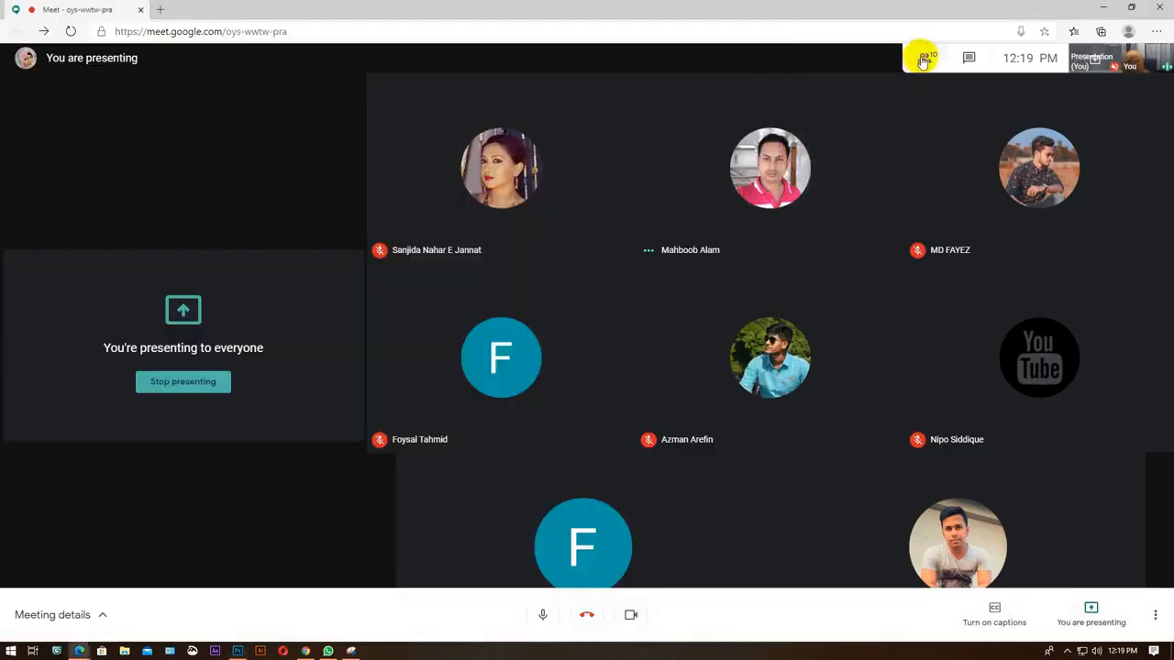
{"action": "left_click", "coordinate": [922, 55]}
{"action": "left_click", "coordinate": [237, 650]}
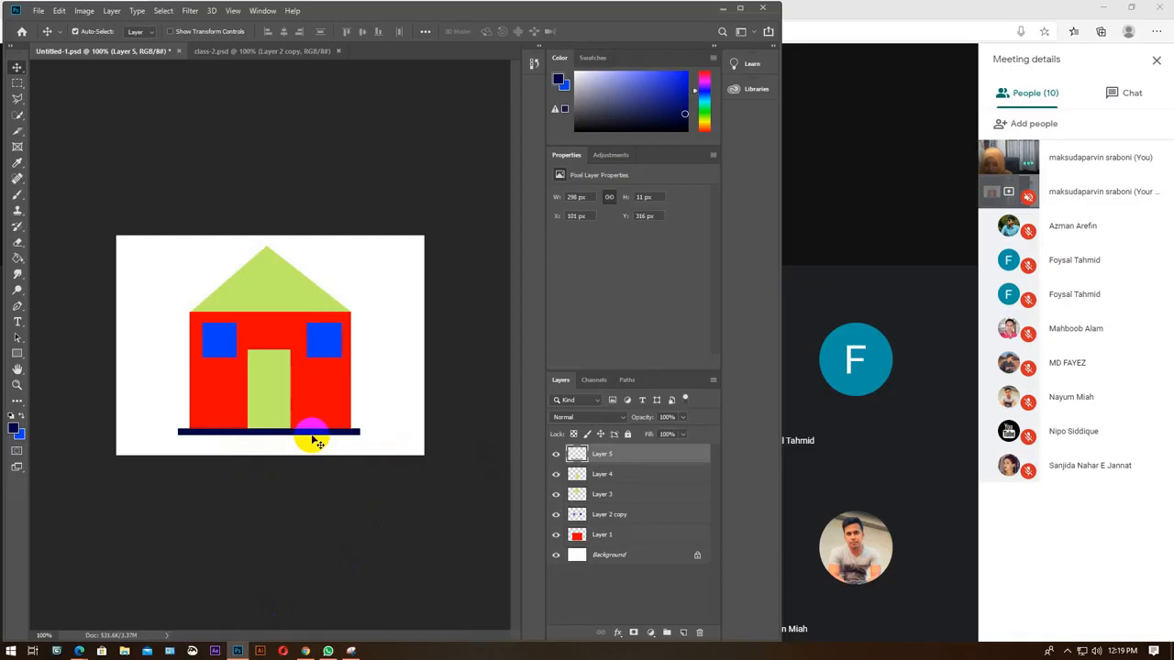
Duplicate Layer 5 within the same document, move the copy below the base strip, and delete the copy.
{"action": "right_click", "coordinate": [644, 455]}
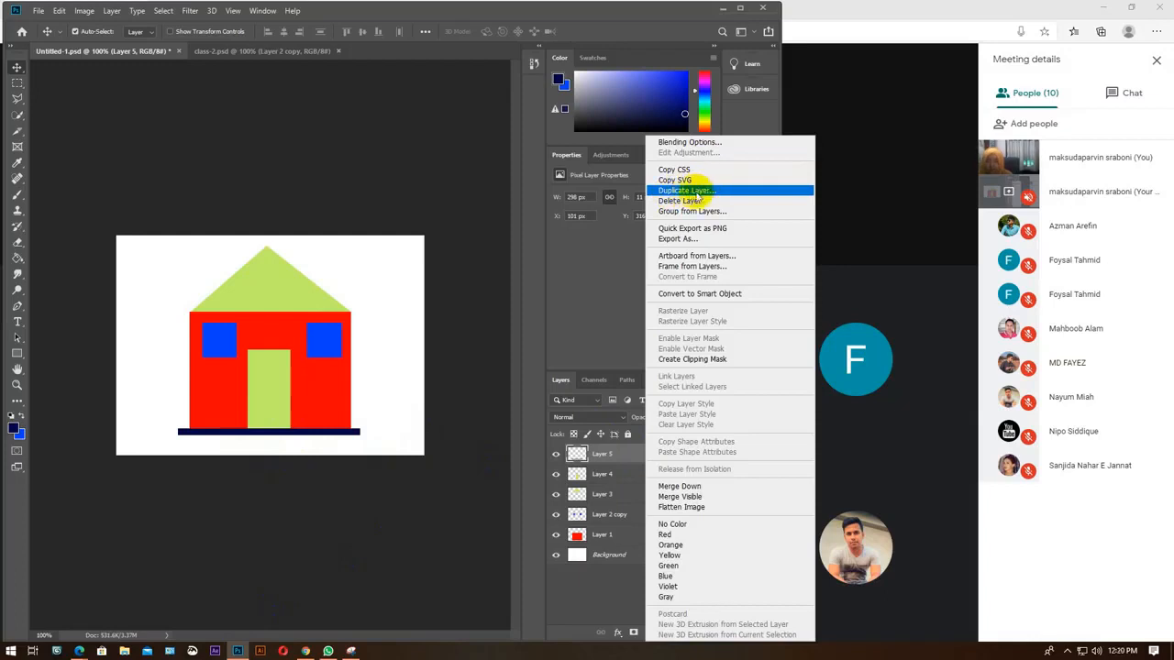
{"action": "left_click", "coordinate": [695, 190]}
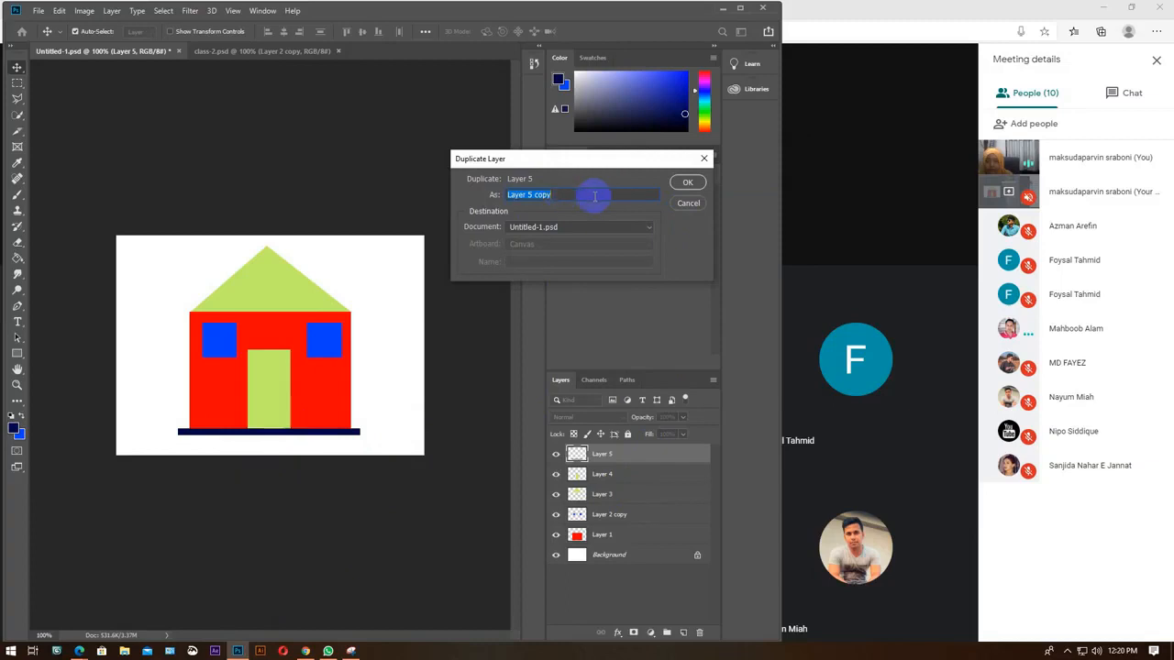
{"action": "left_click", "coordinate": [687, 181]}
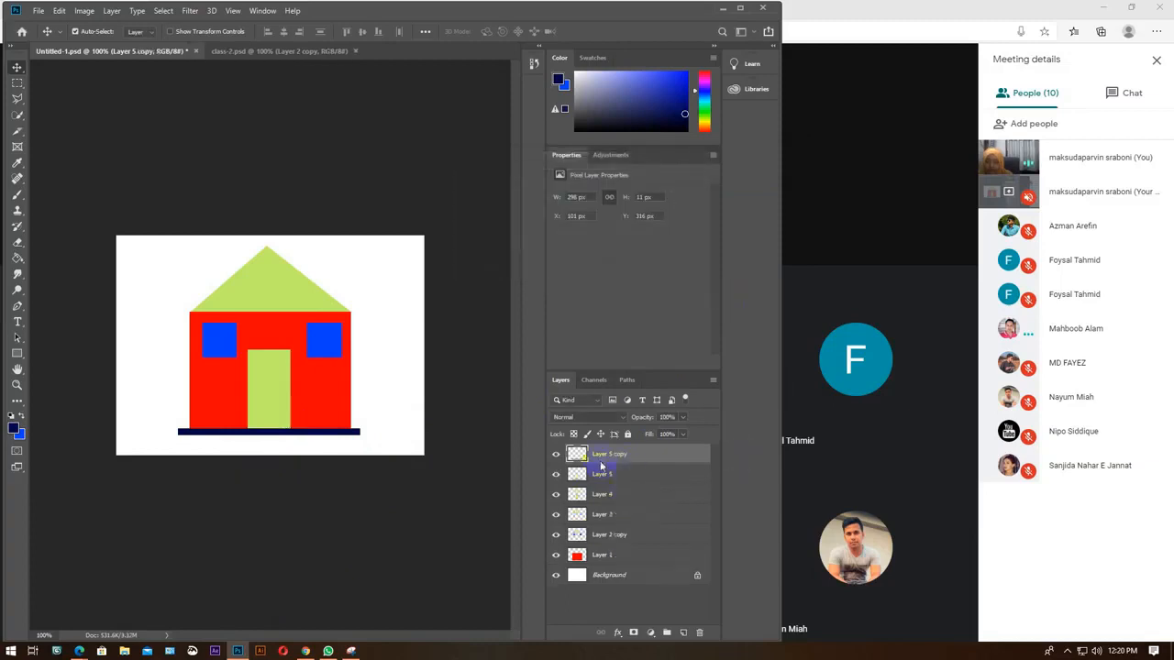
{"action": "left_click_drag", "start_coordinate": [324, 441], "coordinate": [376, 447]}
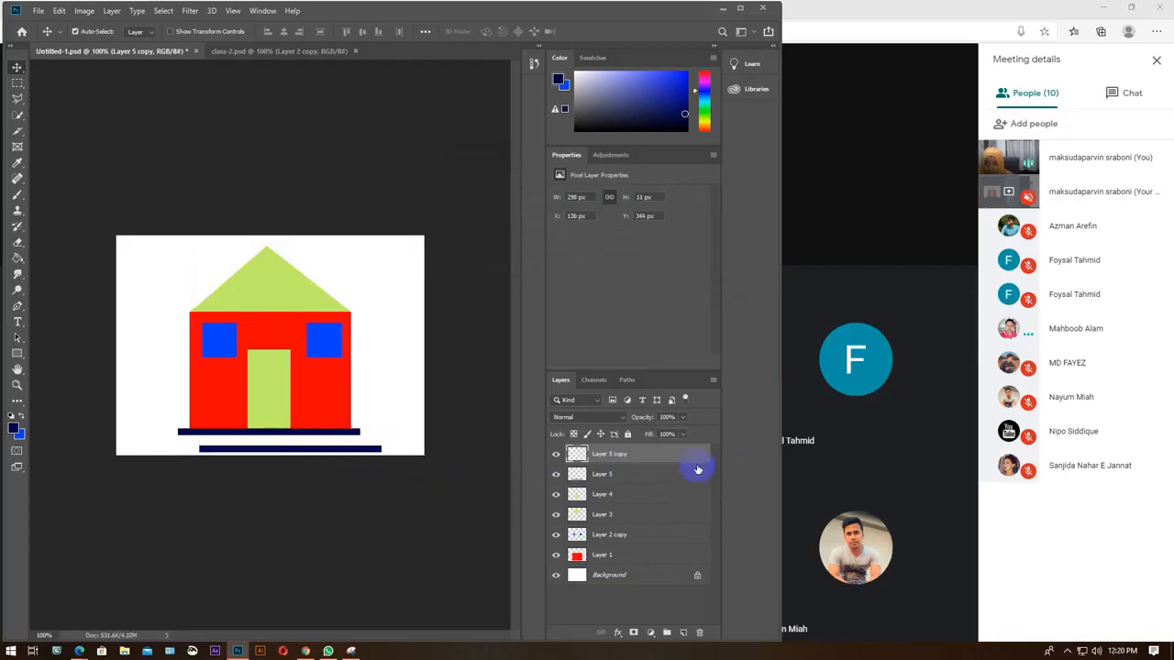
{"action": "key", "text": "Delete"}
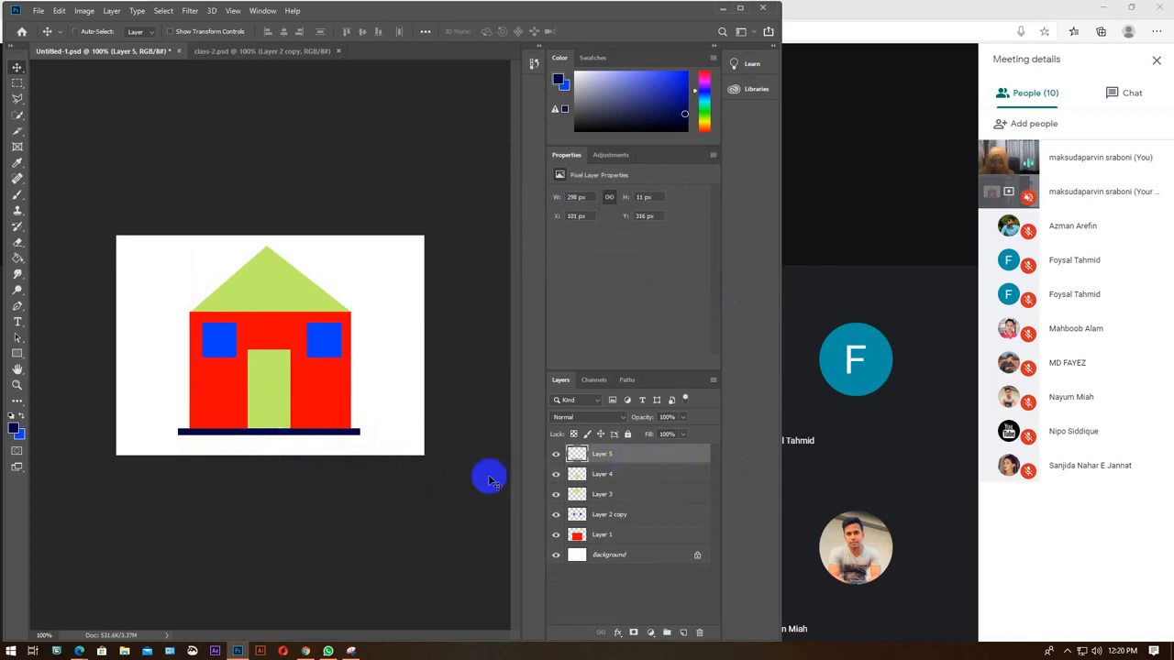
Duplicate Layer 5 and nudge the copy down 15 px to form a second strip beneath the base.
{"action": "key", "text": "ctrl+j"}
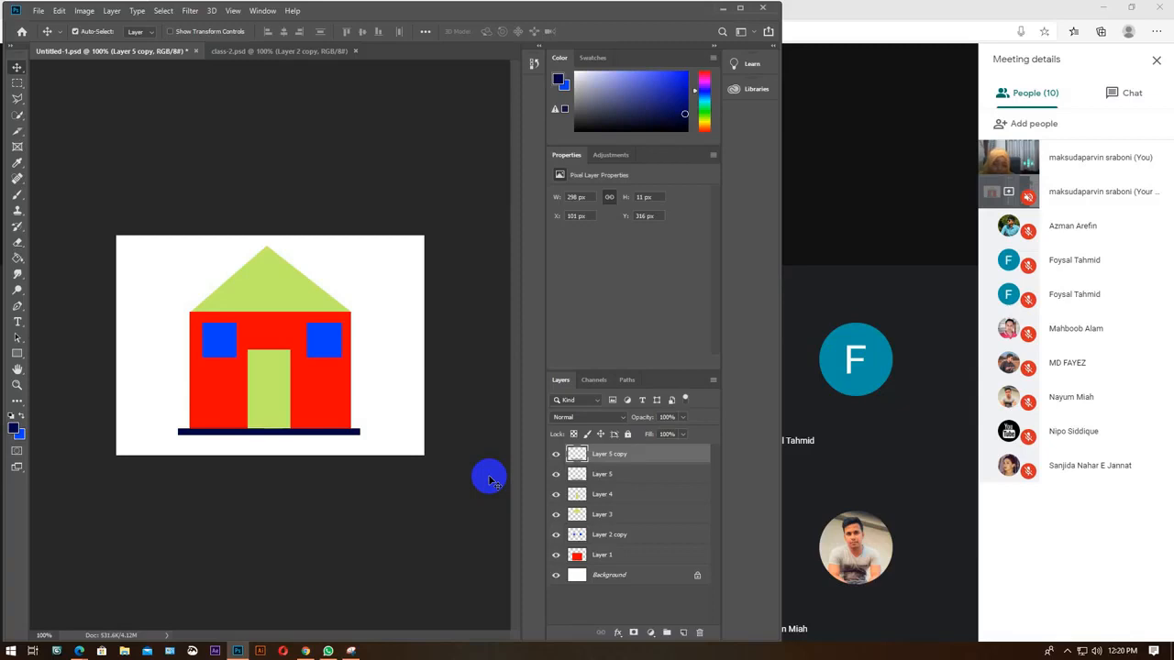
{"action": "key", "text": "Down"}
{"action": "key", "text": "Down"}
{"action": "key", "text": "Down"}
{"action": "key", "text": "Down"}
{"action": "key", "text": "Down"}
{"action": "key", "text": "Down"}
{"action": "key", "text": "Down"}
{"action": "key", "text": "Down"}
{"action": "key", "text": "Down"}
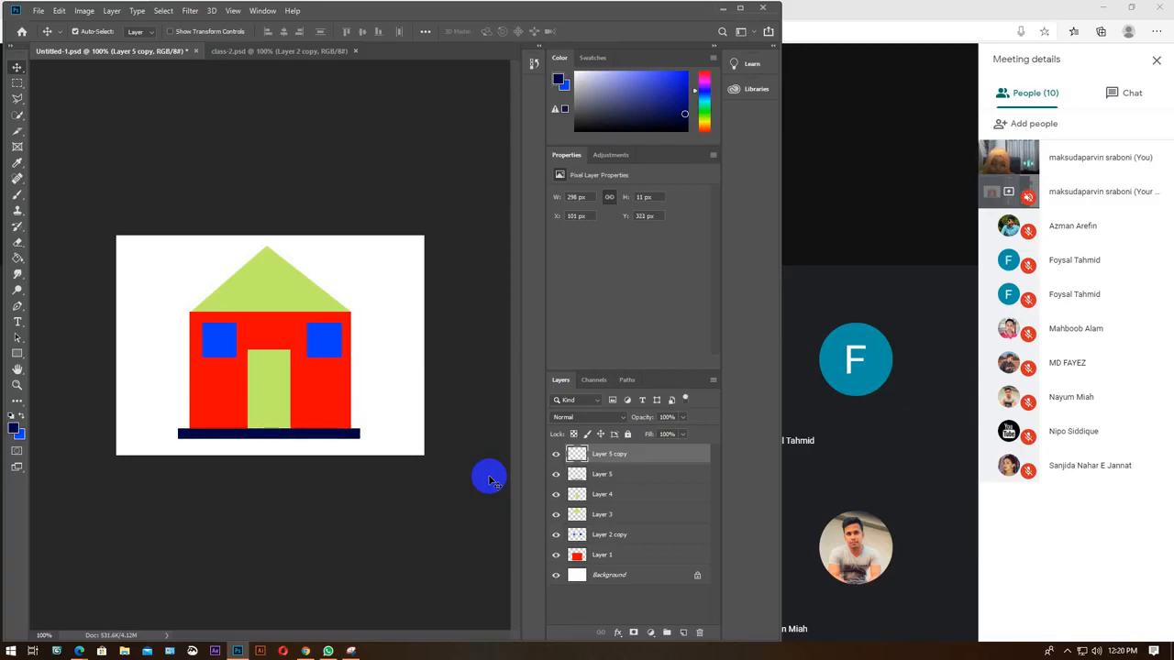
{"action": "key", "text": "Down"}
{"action": "key", "text": "Down"}
{"action": "key", "text": "Down"}
{"action": "key", "text": "Down"}
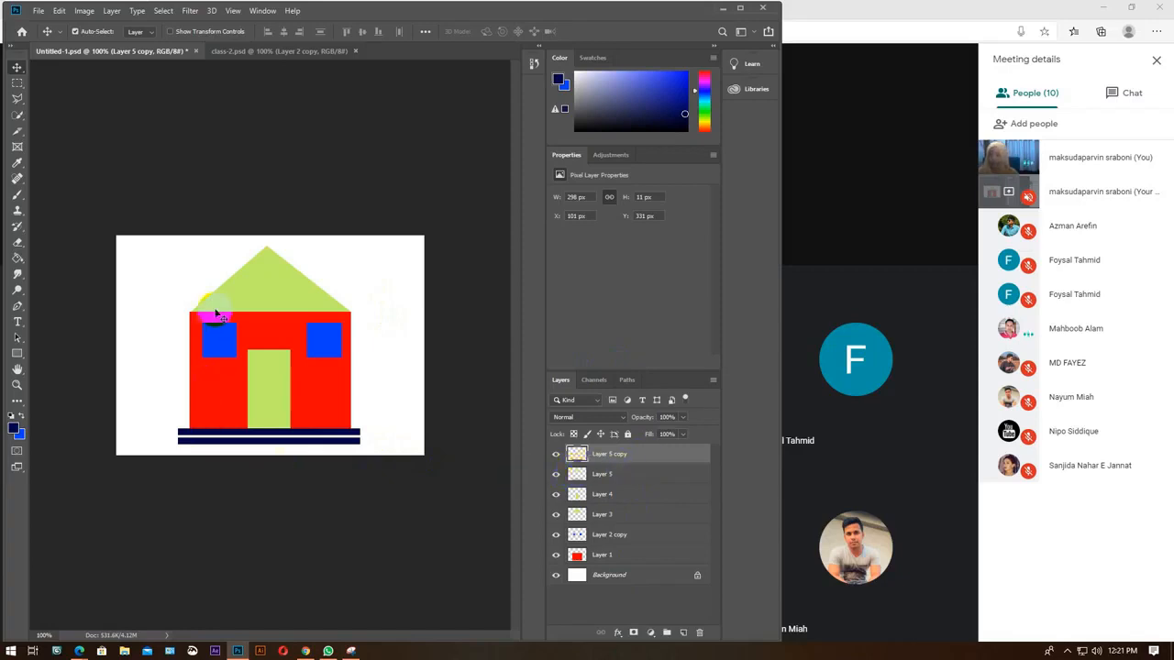
Widen the lower base strip to about 316 px, centre the two strips on each other, and shift both under the walls.
{"action": "key", "text": "ctrl+t"}
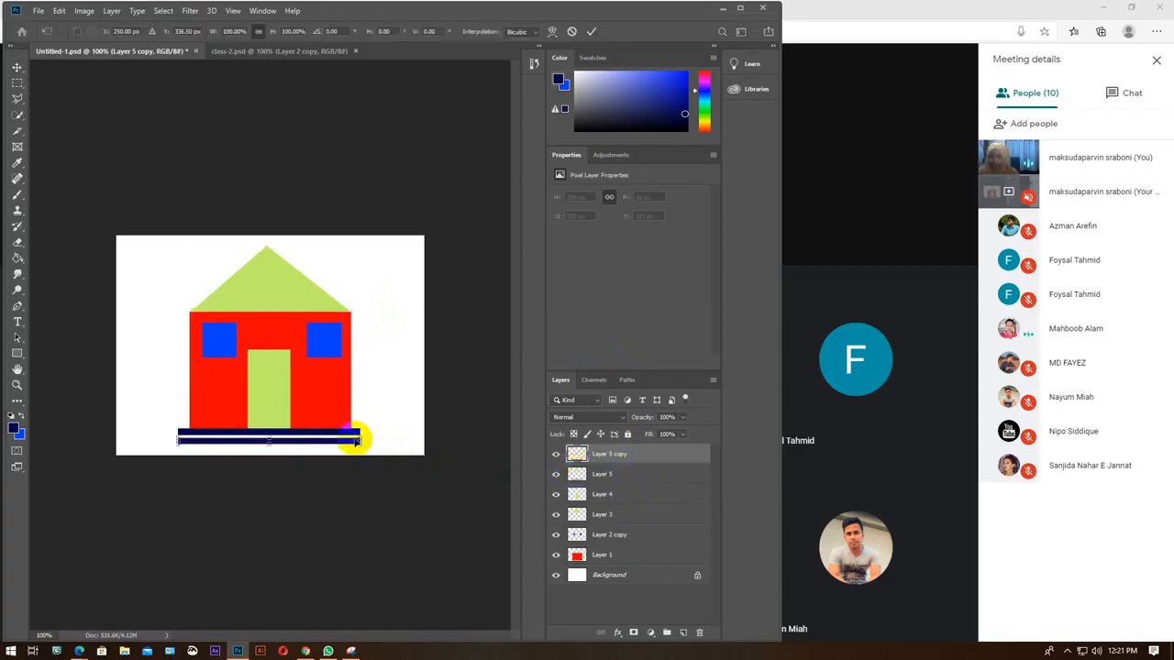
{"action": "left_click_drag", "start_coordinate": [367, 440], "coordinate": [376, 439]}
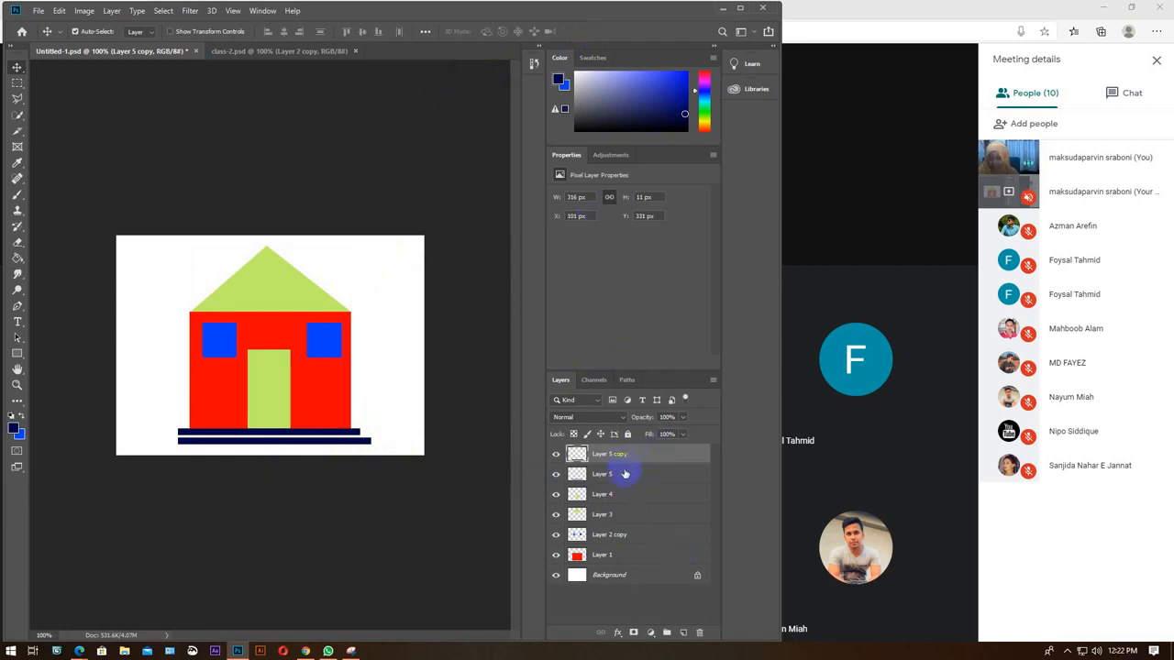
{"action": "left_click", "coordinate": [623, 475], "text": "shift"}
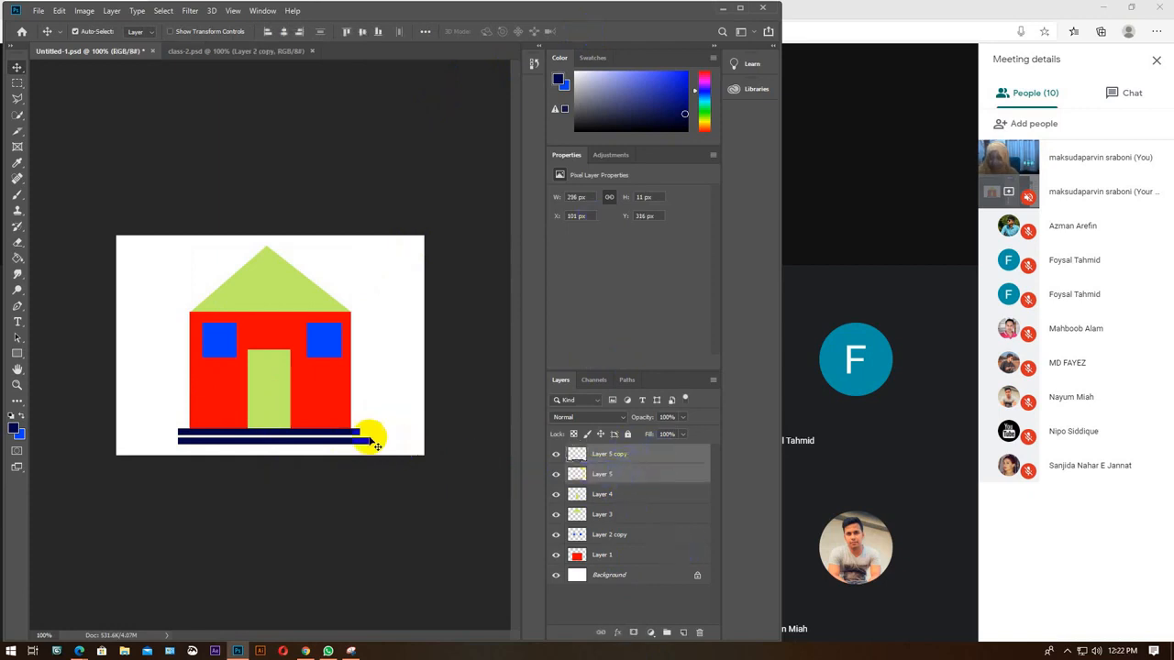
{"action": "key", "text": "shift+Right"}
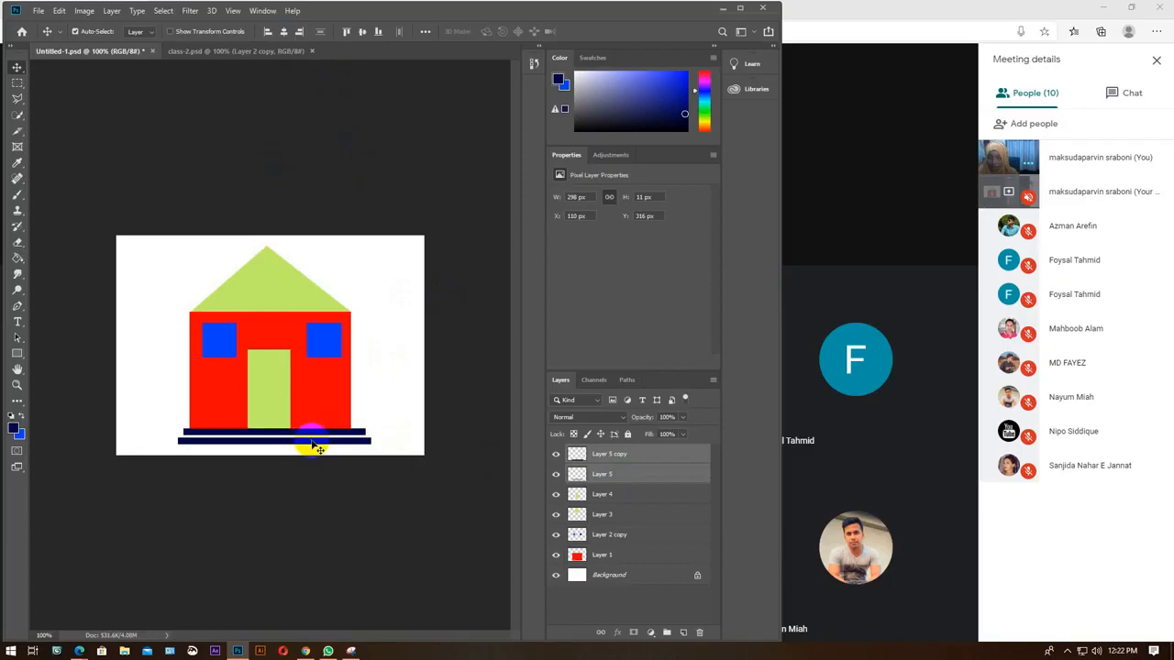
{"action": "key", "text": "Left"}
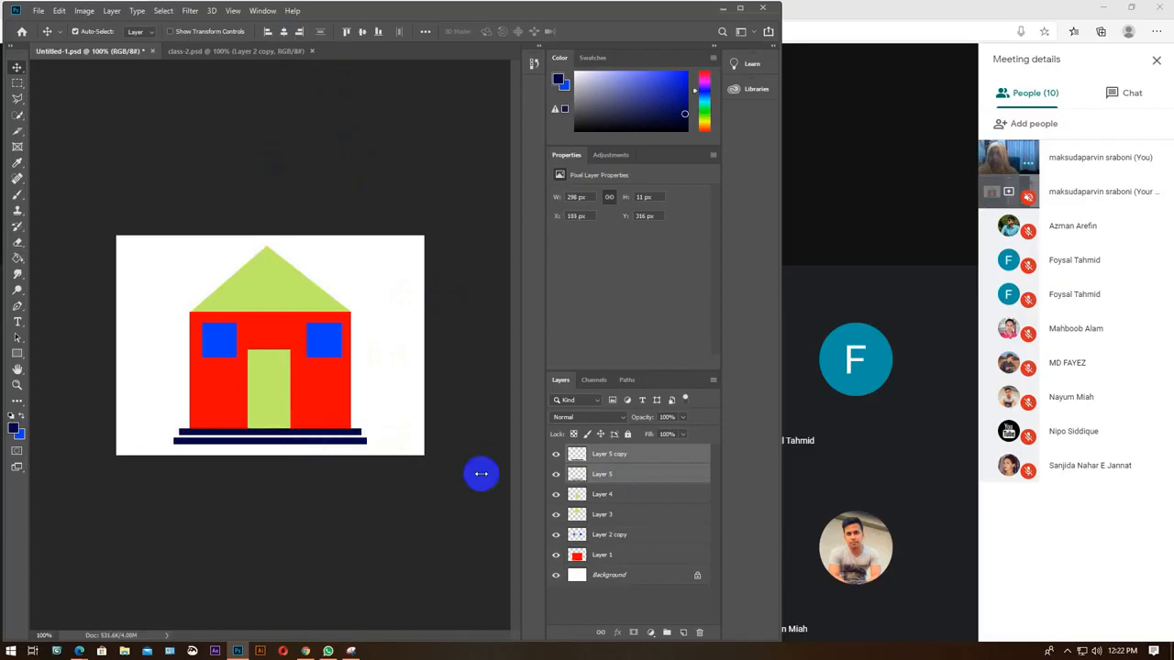
Merge the two base strip layers, Layer 5 and Layer 5 copy, into one layer.
{"action": "left_click", "coordinate": [643, 458]}
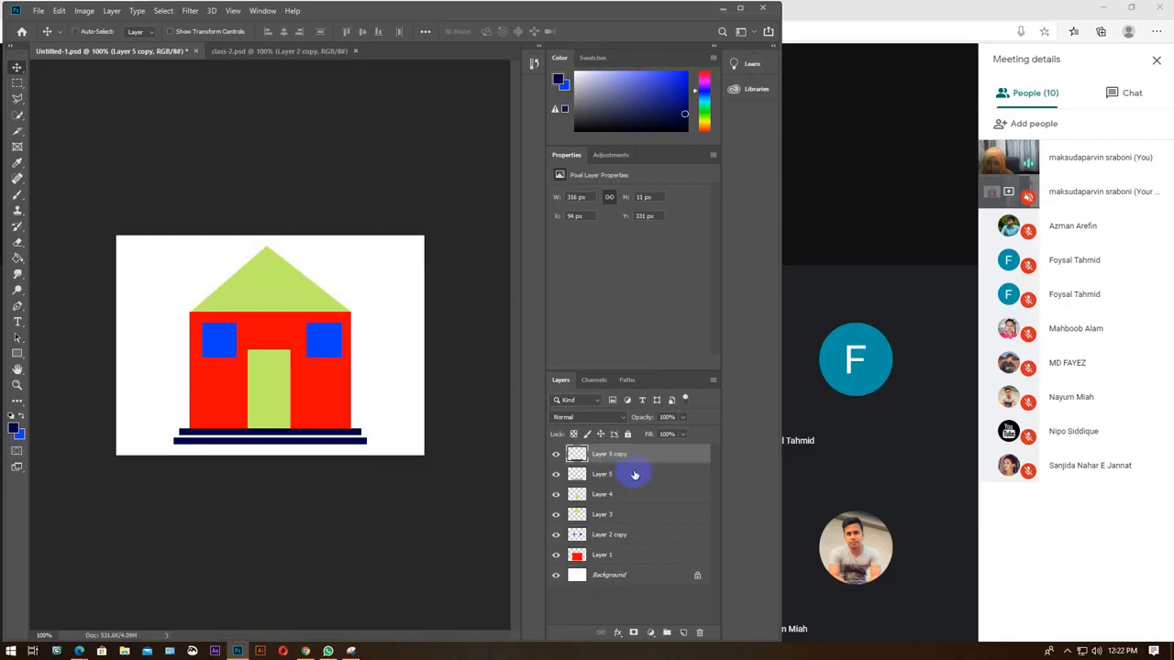
{"action": "left_click", "coordinate": [637, 480], "text": "shift"}
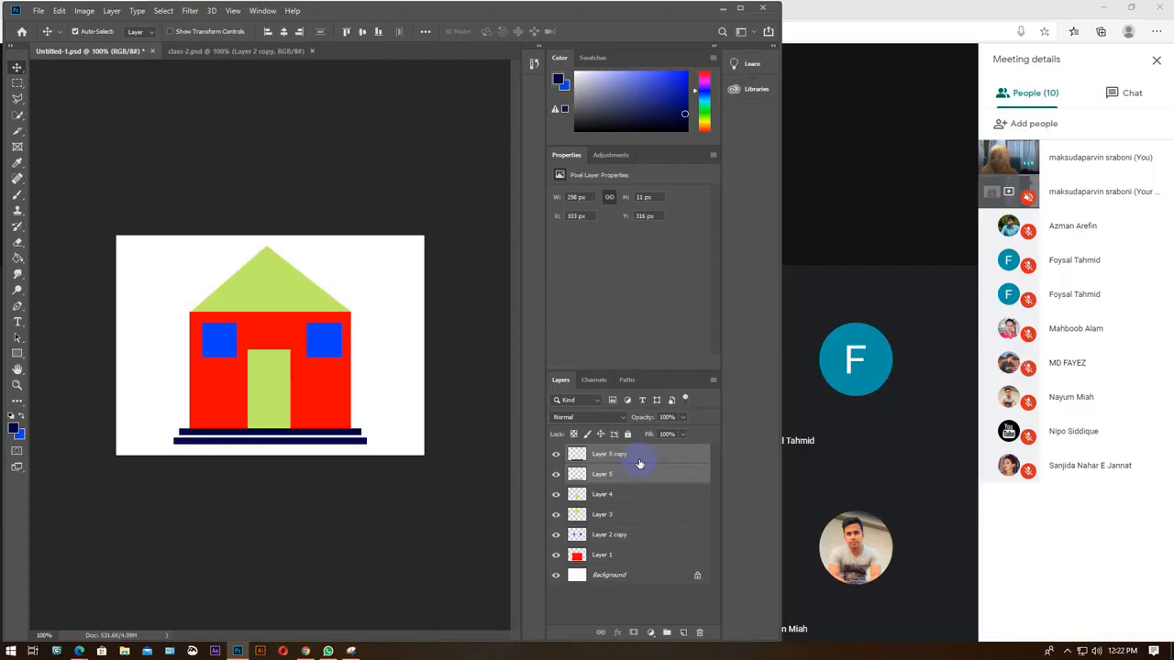
{"action": "key", "text": "ctrl+e"}
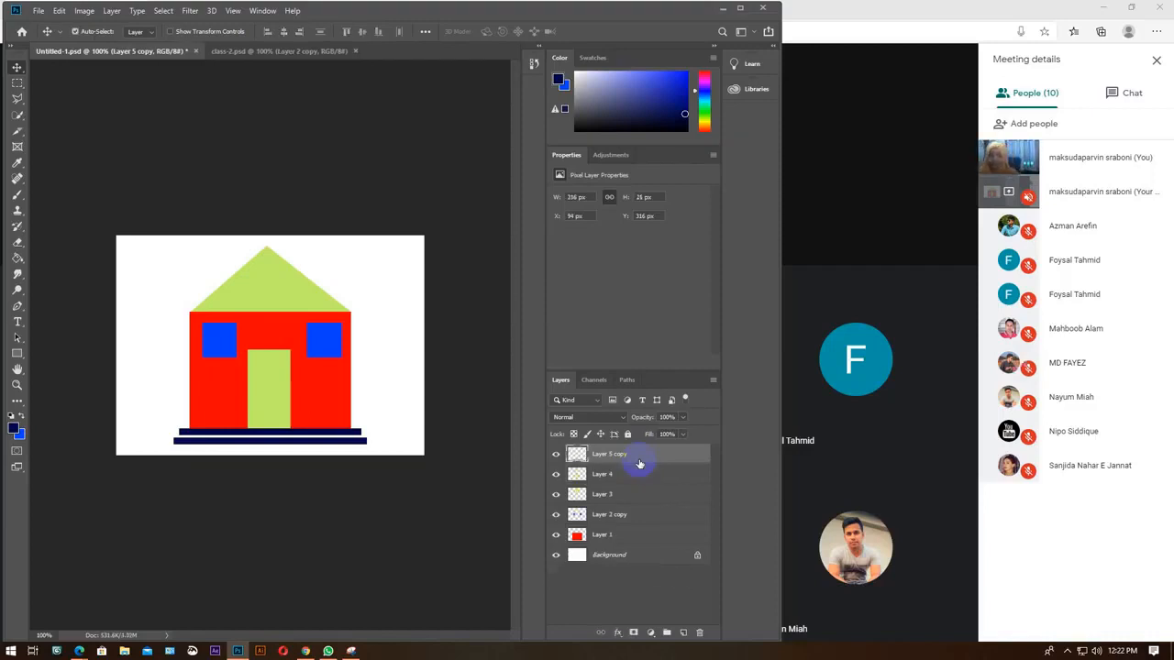
Try moving the merged base strips and the merged windows as single units, undoing each move.
{"action": "left_click_drag", "start_coordinate": [362, 445], "coordinate": [379, 418]}
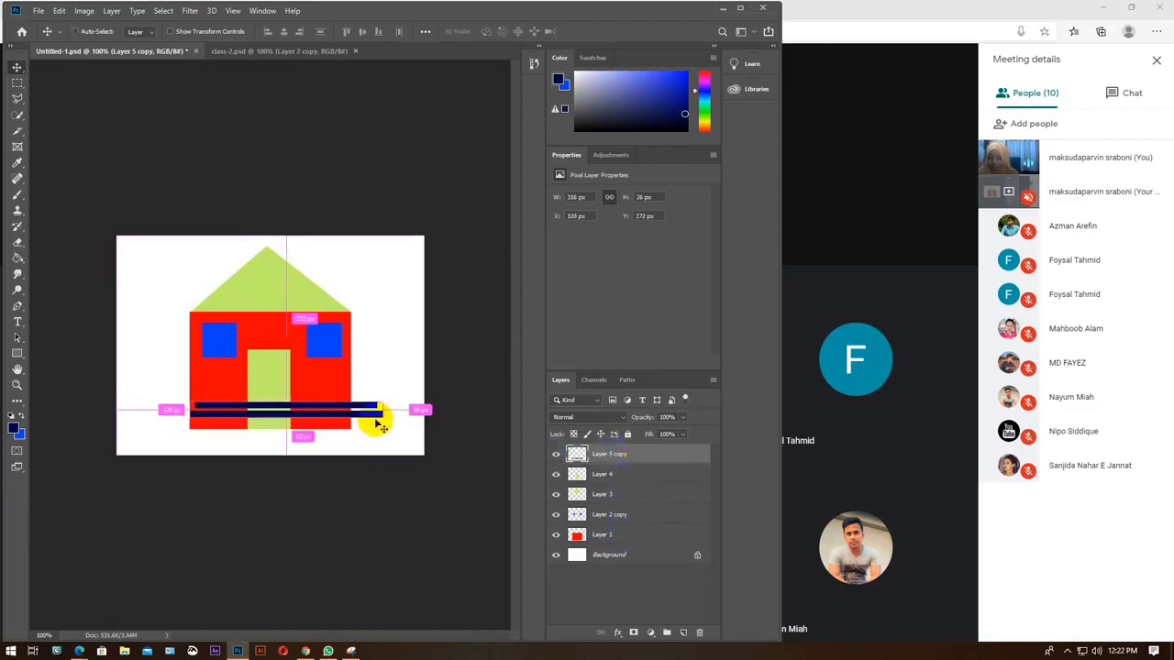
{"action": "key", "text": "ctrl+z"}
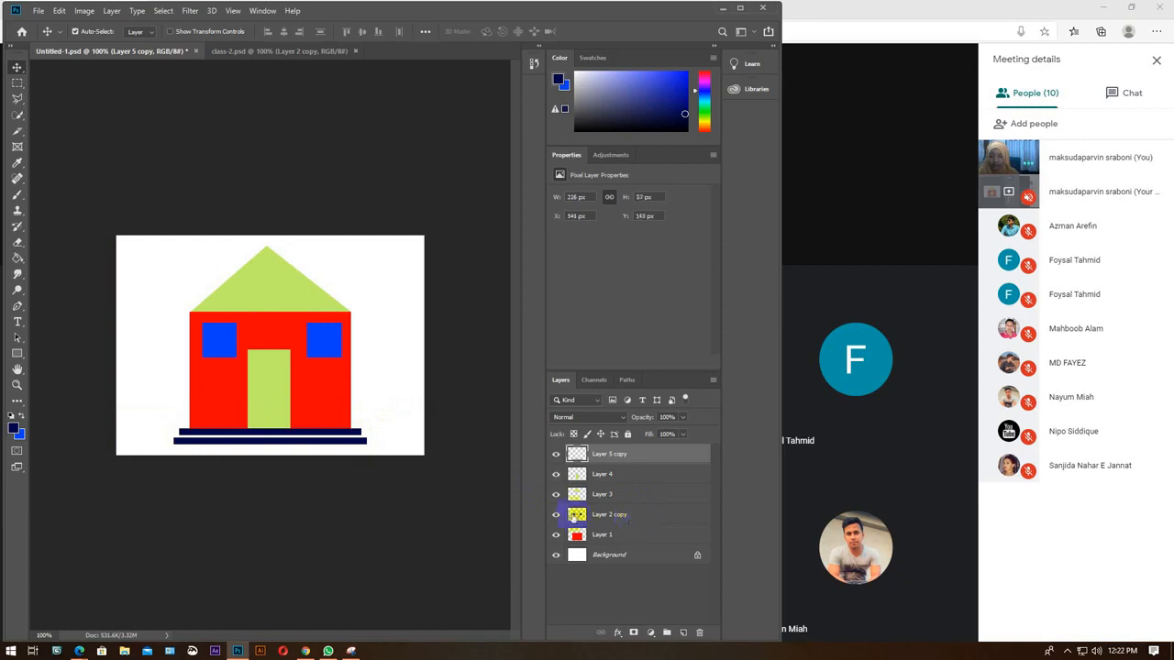
{"action": "left_click", "coordinate": [637, 522]}
{"action": "left_click_drag", "start_coordinate": [335, 344], "coordinate": [399, 378]}
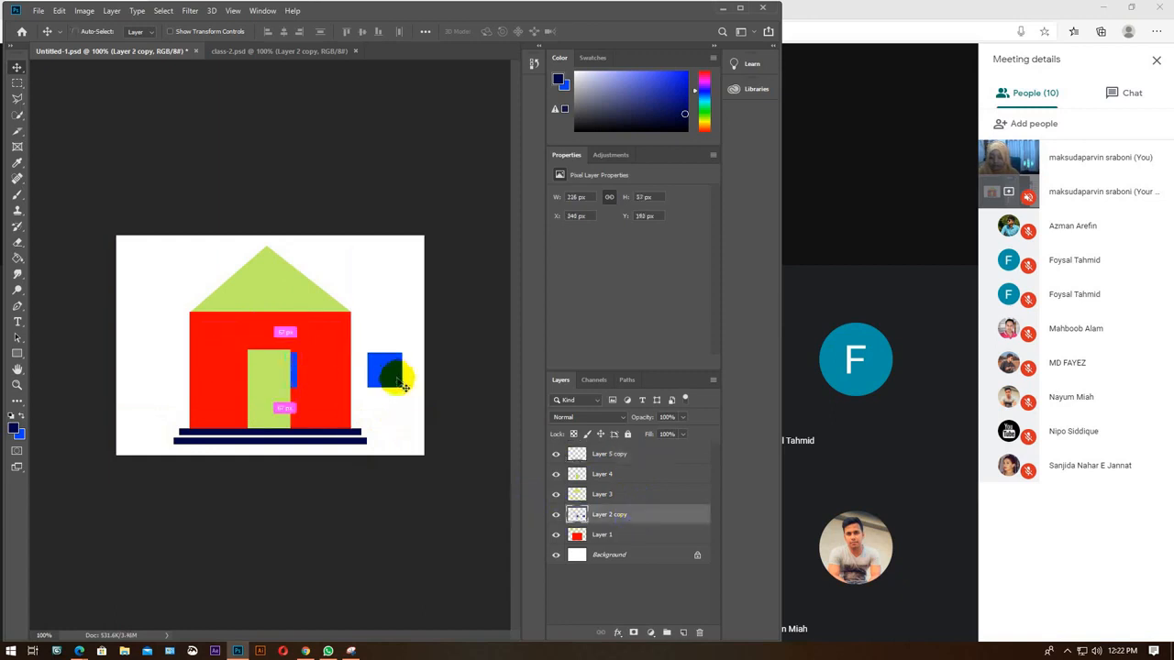
{"action": "key", "text": "ctrl+z"}
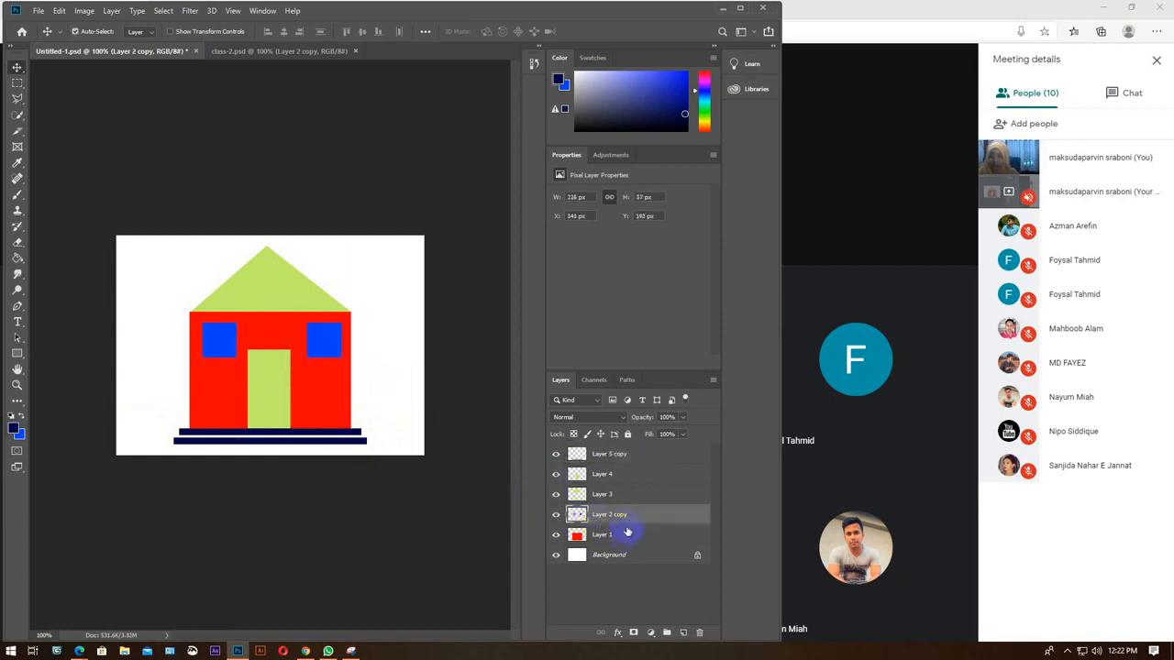
Try merging all the house layers above the Background and moving the house as one piece, and undo both.
{"action": "left_click", "coordinate": [622, 492]}
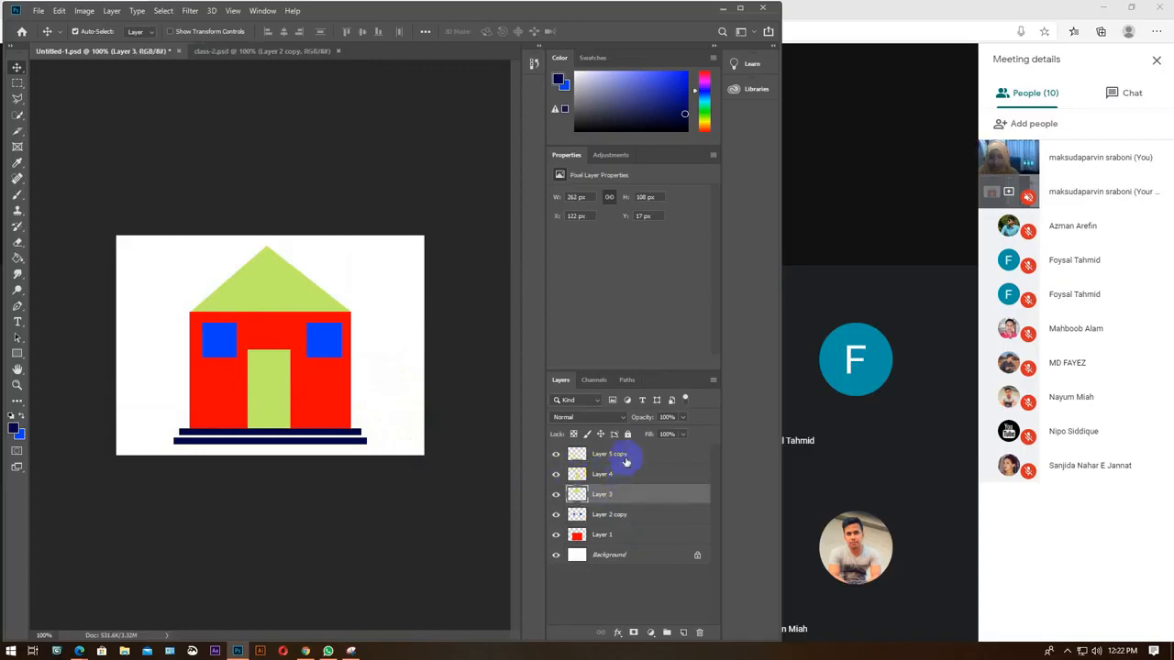
{"action": "left_click", "coordinate": [620, 455]}
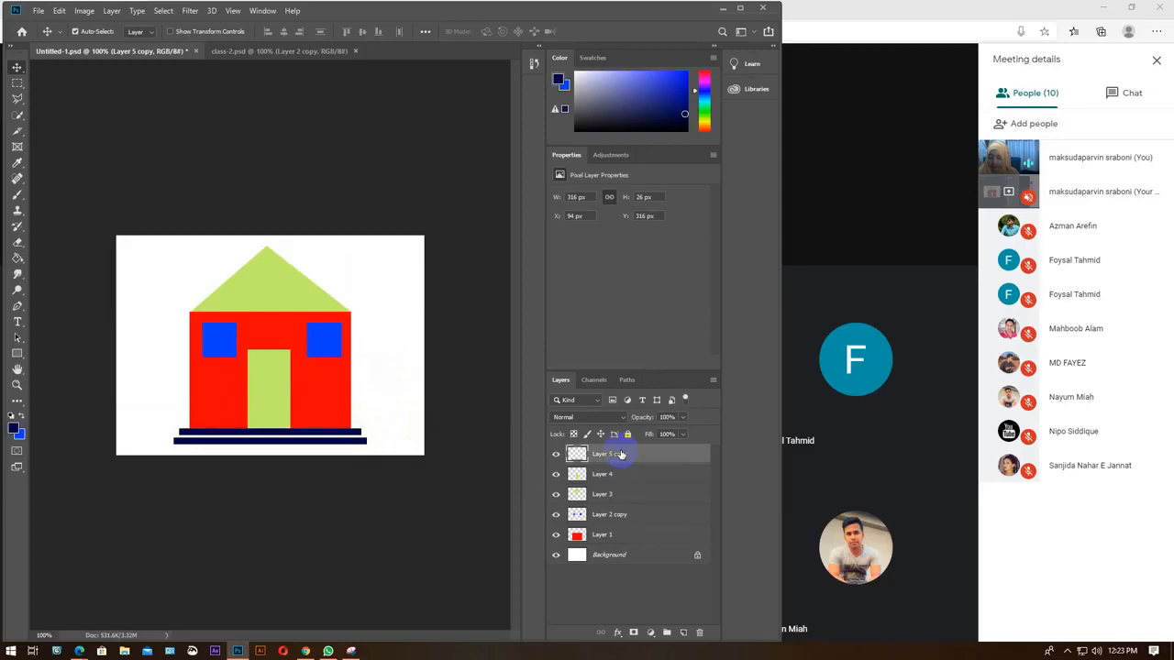
{"action": "left_click", "coordinate": [631, 536], "text": "shift"}
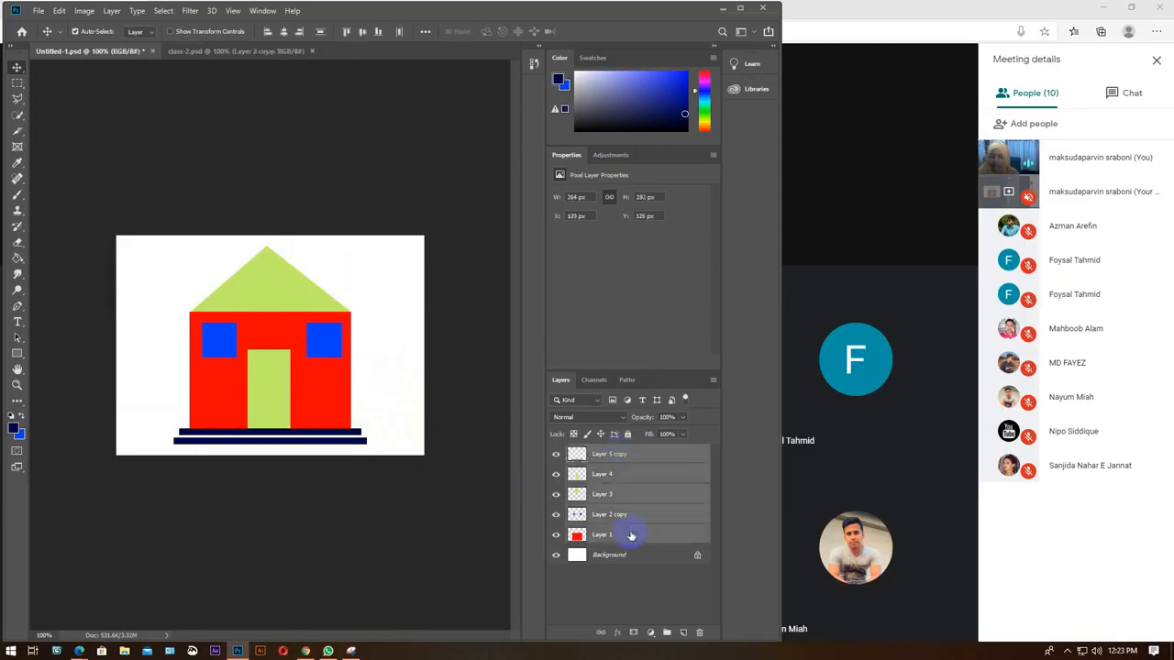
{"action": "key", "text": "ctrl+e"}
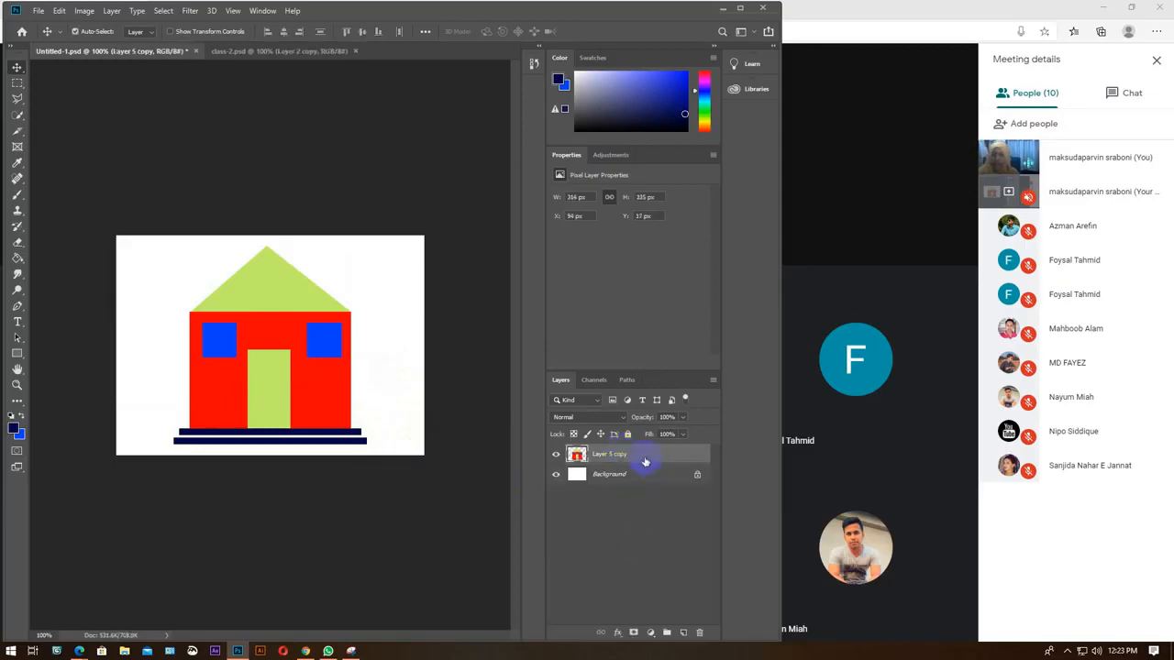
{"action": "left_click_drag", "start_coordinate": [413, 375], "coordinate": [333, 398]}
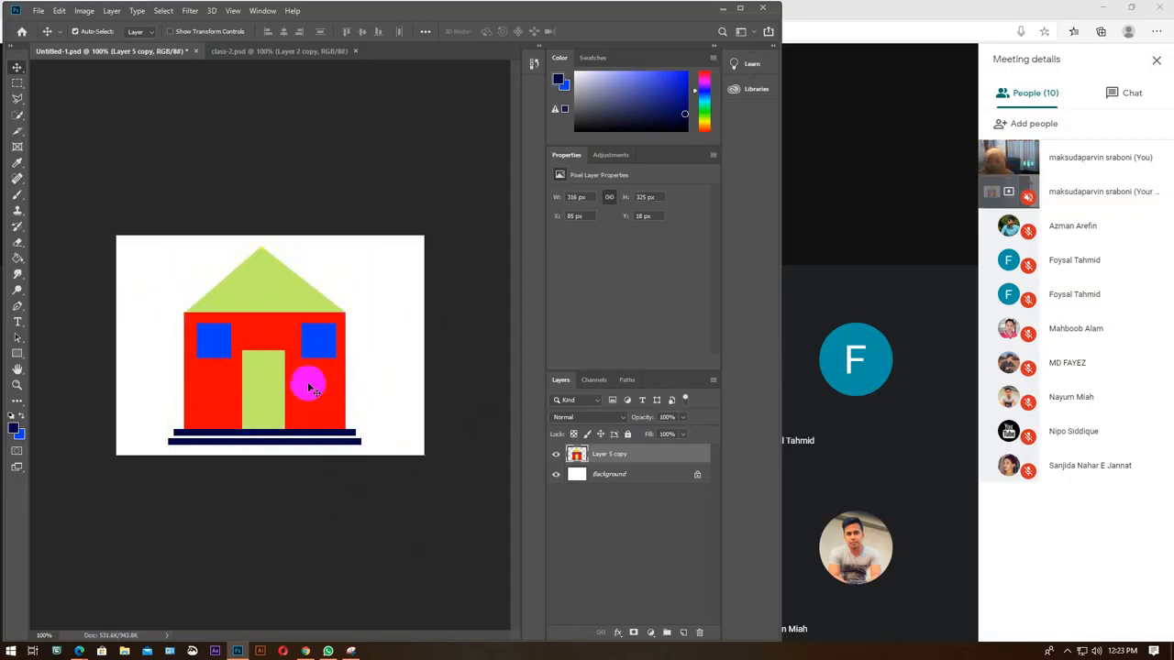
{"action": "key", "text": "ctrl+z"}
{"action": "key", "text": "ctrl+z"}
{"action": "key", "text": "ctrl+z"}
{"action": "key", "text": "ctrl+z"}
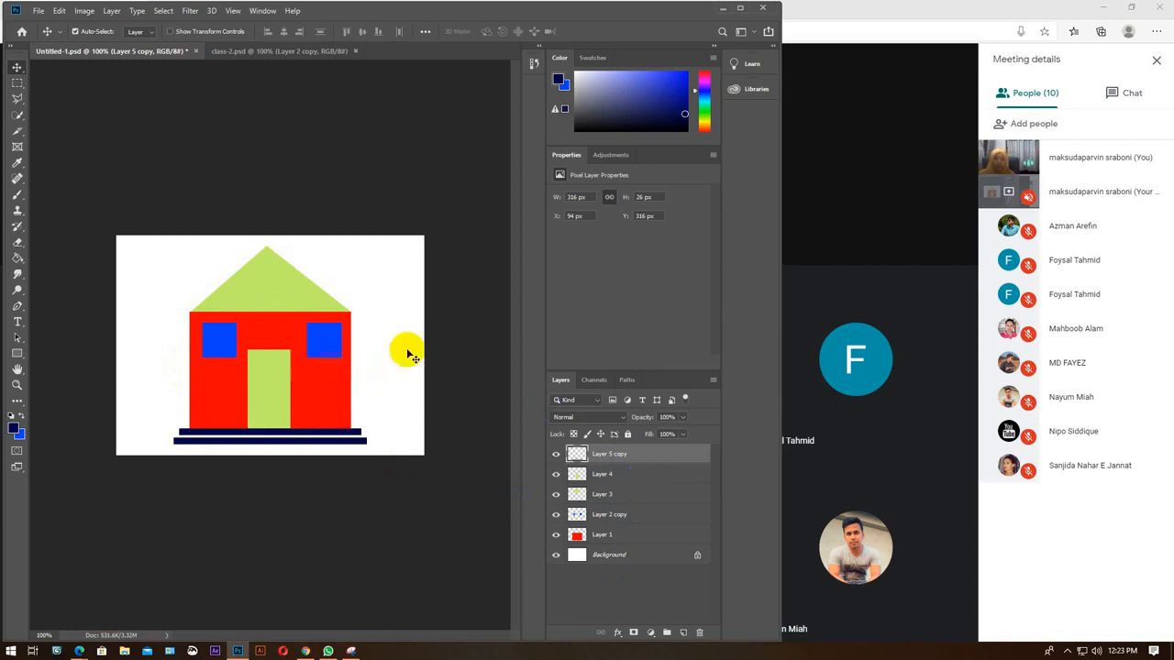
Try moving the windows layer lower on the wall, and return it to its original position.
{"action": "left_click_drag", "start_coordinate": [319, 340], "coordinate": [311, 359]}
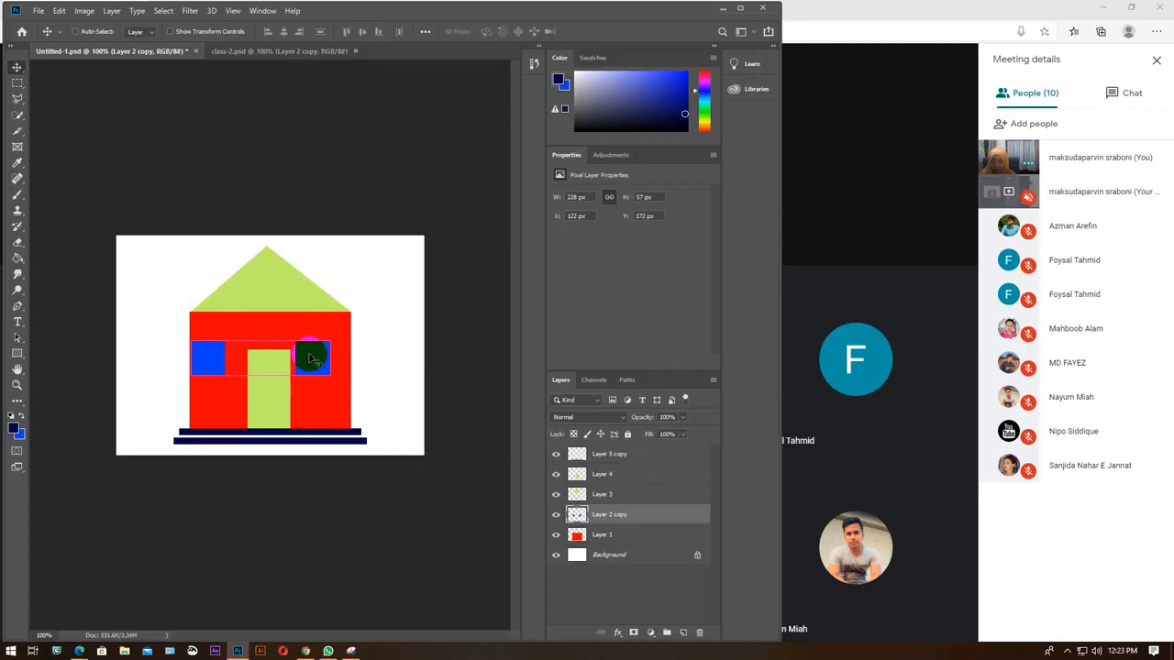
{"action": "left_click_drag", "start_coordinate": [312, 360], "coordinate": [317, 339]}
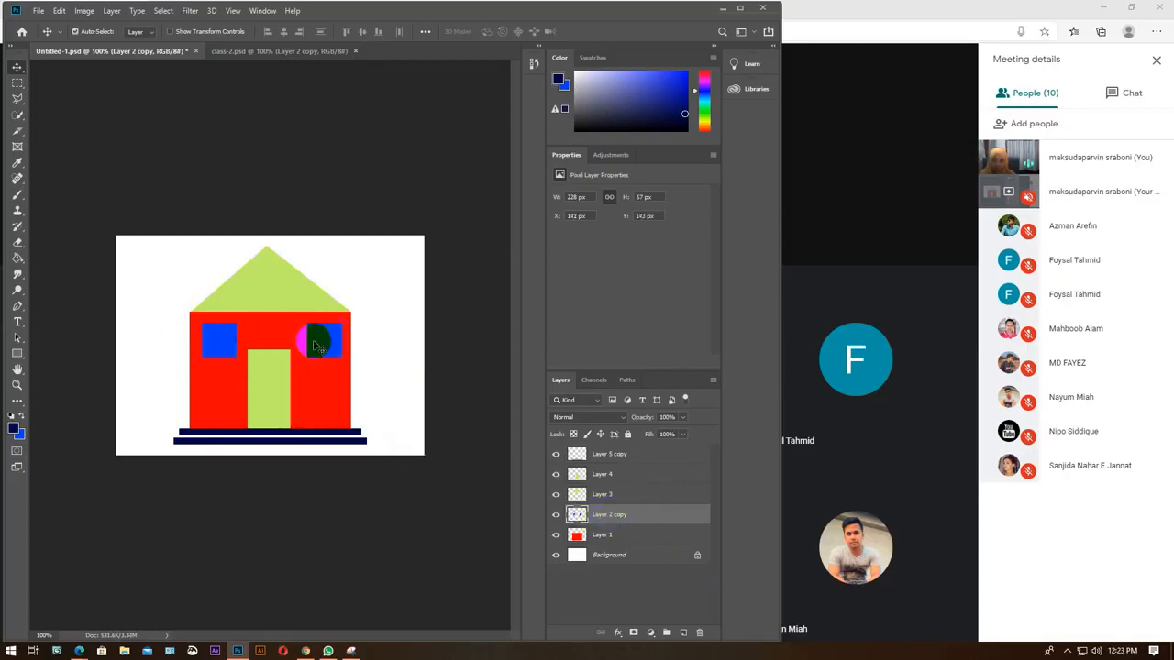
{"action": "mouse_move", "coordinate": [321, 349]}
{"action": "left_mouse_down"}
{"action": "mouse_move", "coordinate": [323, 369]}
{"action": "mouse_move", "coordinate": [324, 350]}
{"action": "left_mouse_up"}
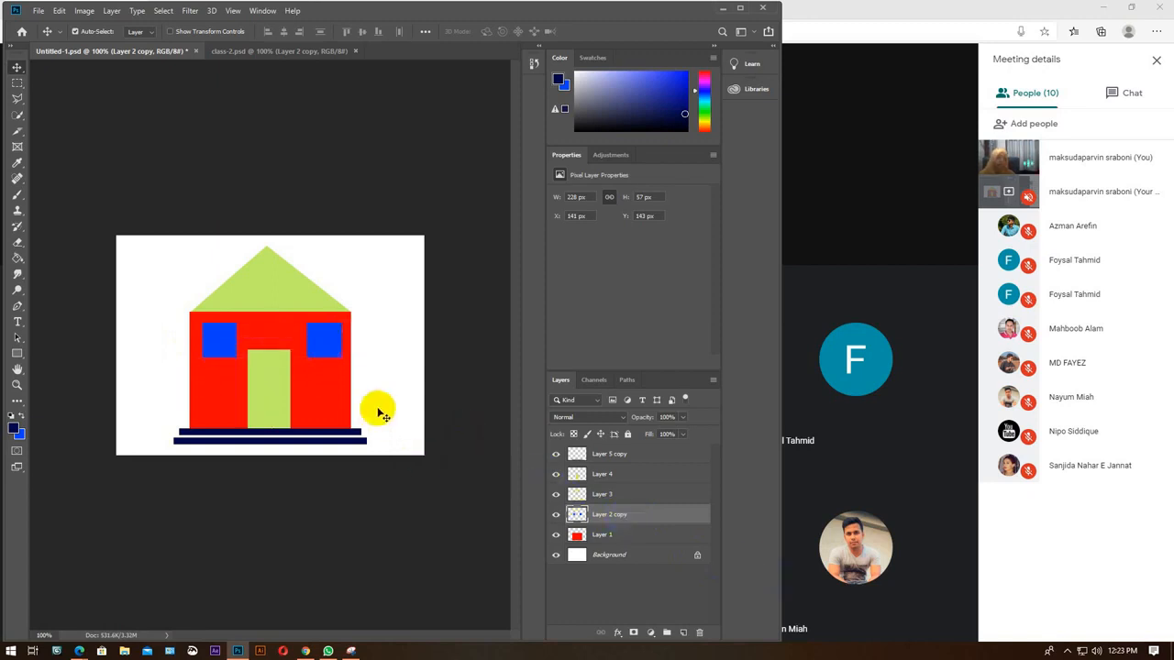
Switch to Google Meet, turn the camera off and back on, and return to Photoshop.
{"action": "left_click", "coordinate": [1042, 603]}
{"action": "left_click", "coordinate": [532, 615]}
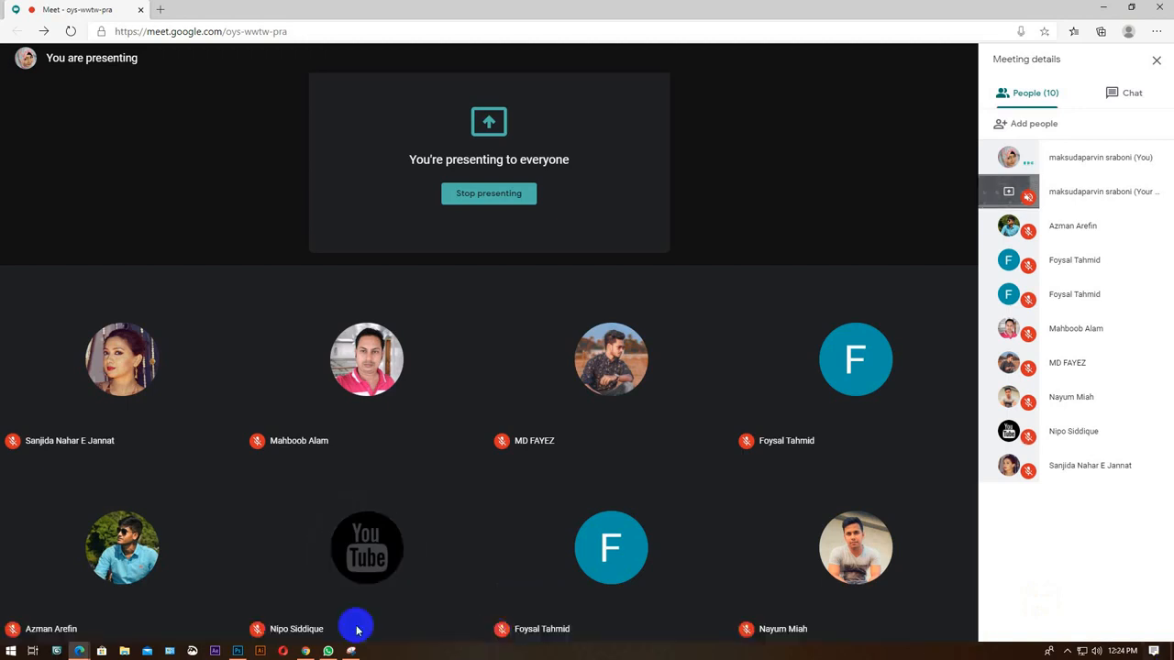
{"action": "left_click", "coordinate": [237, 651]}
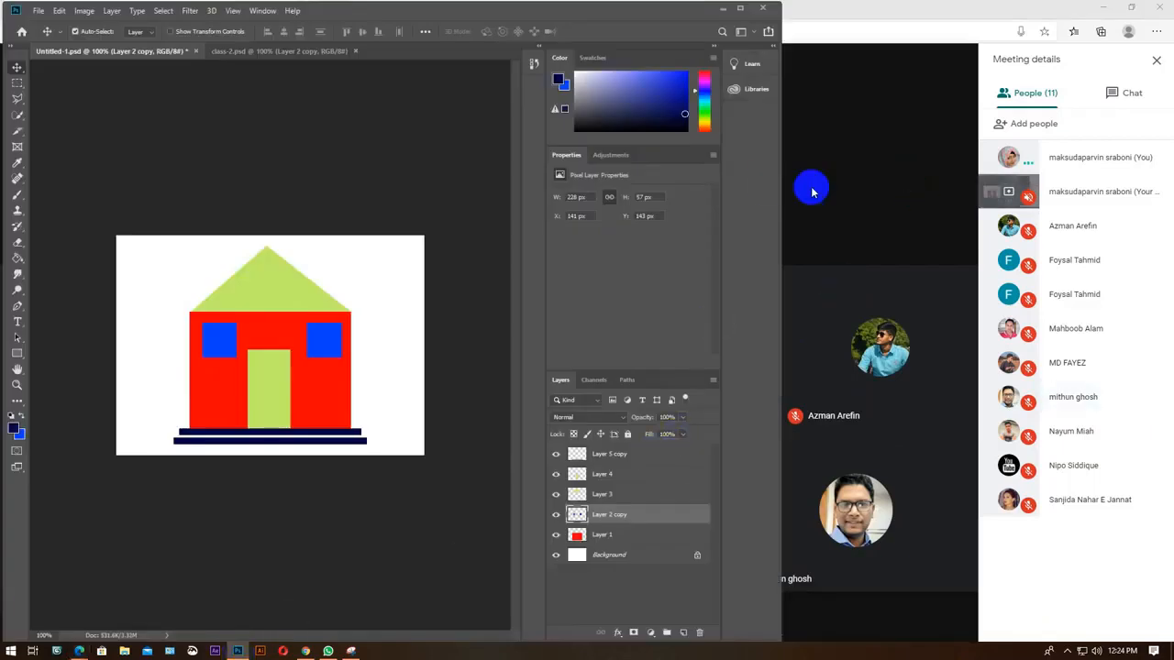
{"action": "left_click", "coordinate": [1021, 564]}
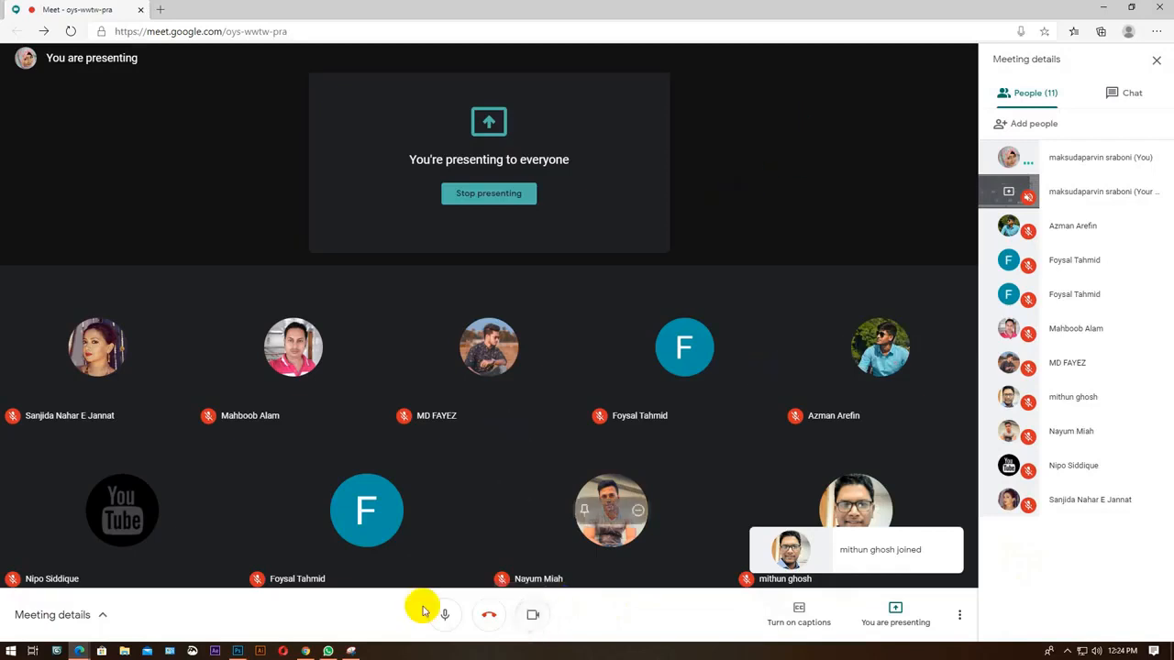
{"action": "left_click", "coordinate": [237, 651]}
Widen the Photoshop window, switch to Google Meet to view the participants, and return to Photoshop.
{"action": "left_click_drag", "start_coordinate": [778, 249], "coordinate": [923, 248]}
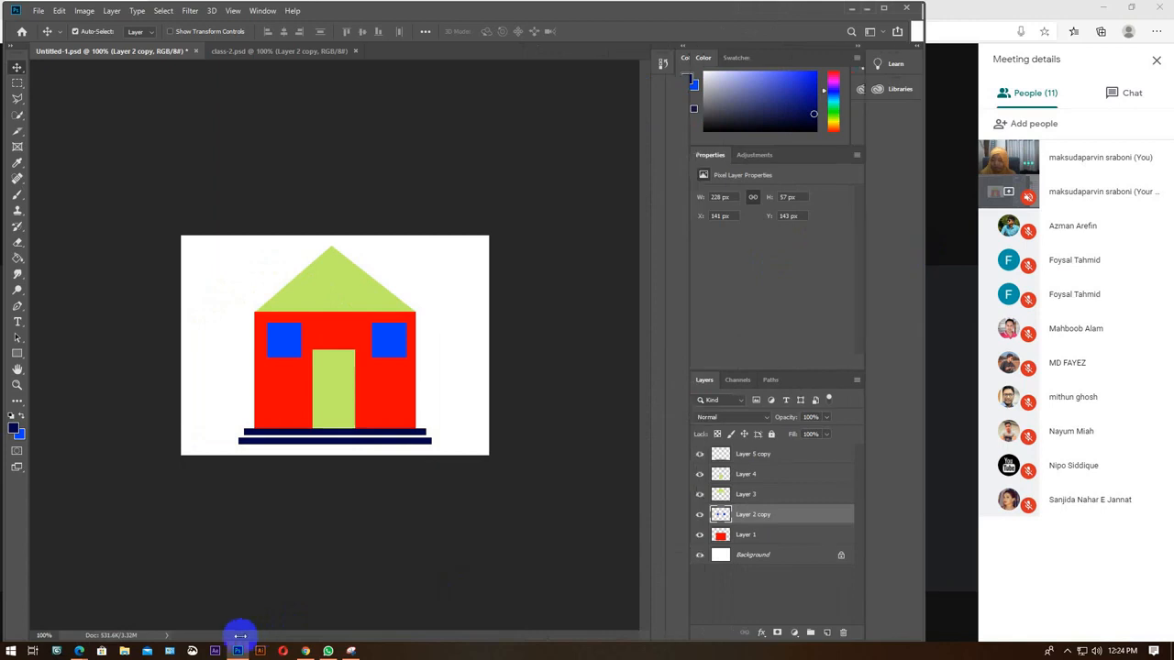
{"action": "mouse_move", "coordinate": [80, 653]}
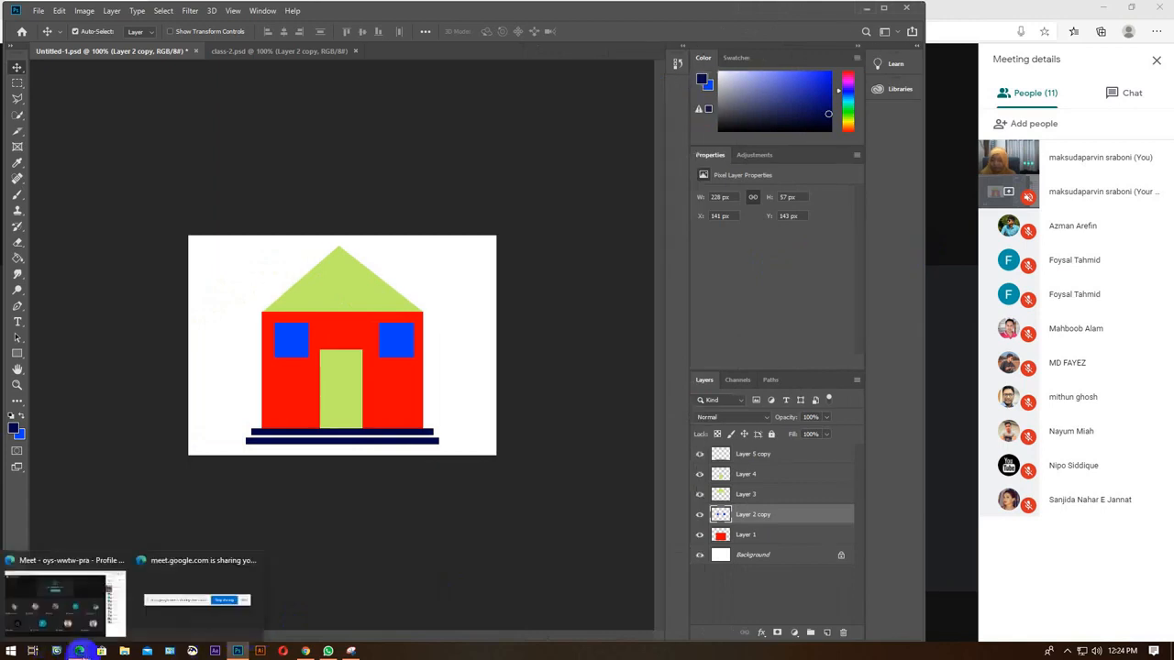
{"action": "left_click", "coordinate": [80, 651]}
{"action": "left_click", "coordinate": [1022, 13]}
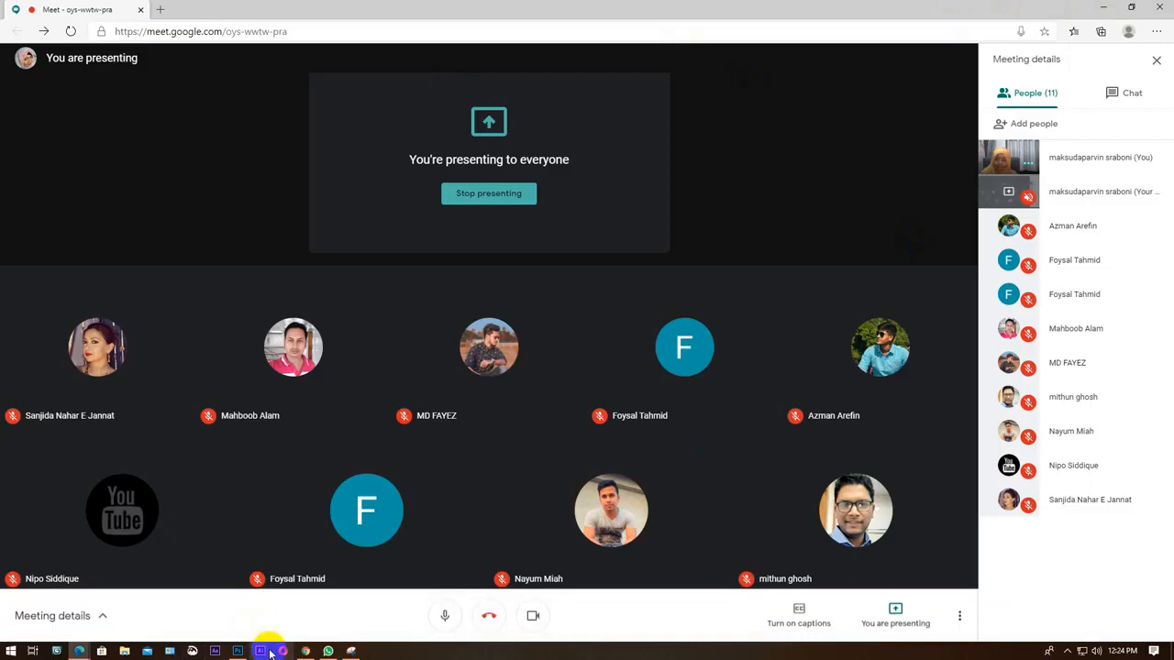
{"action": "left_click", "coordinate": [238, 651]}
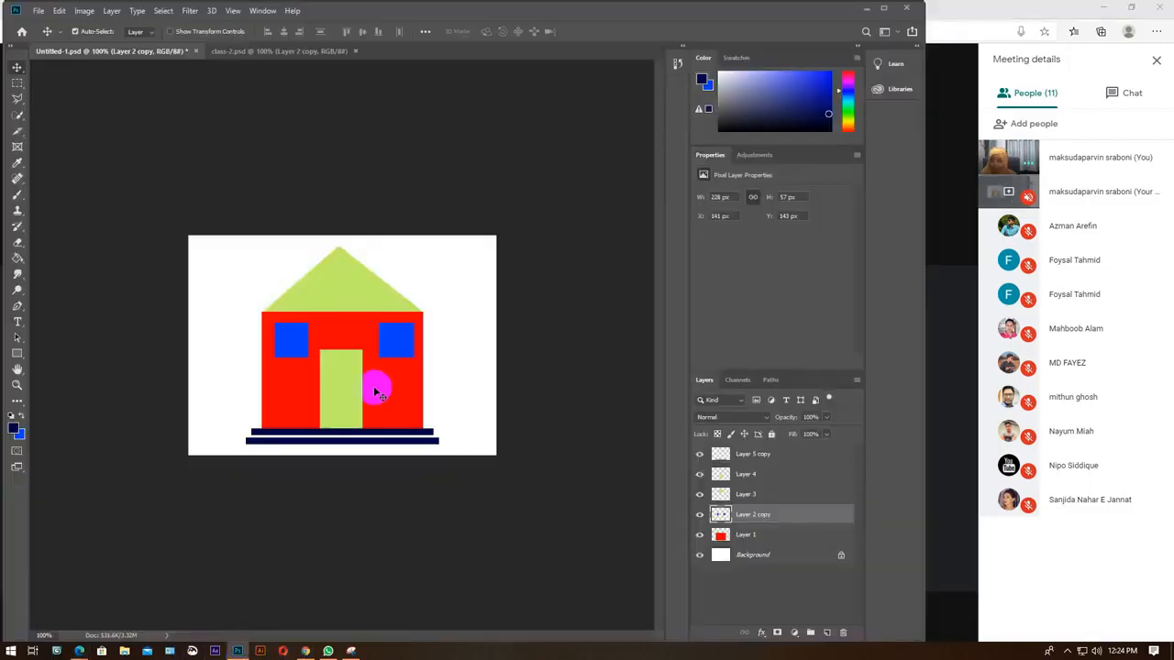
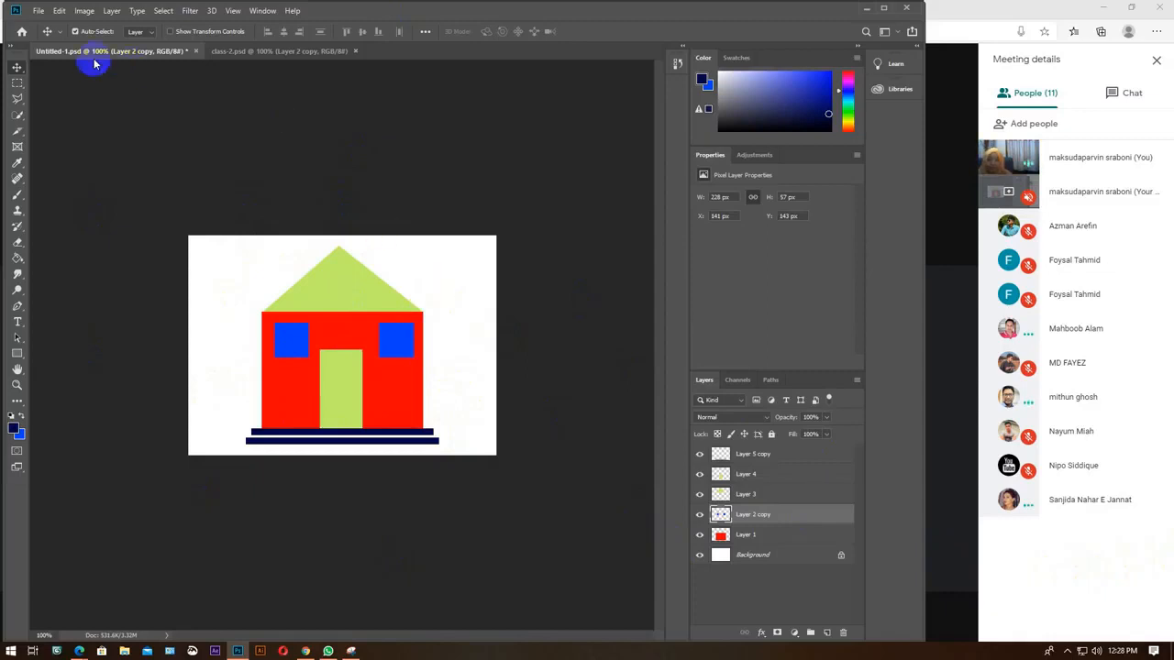
Create a new document 7 inches wide and 5 inches high at 300 pixels/inch.
{"action": "left_click", "coordinate": [231, 53]}
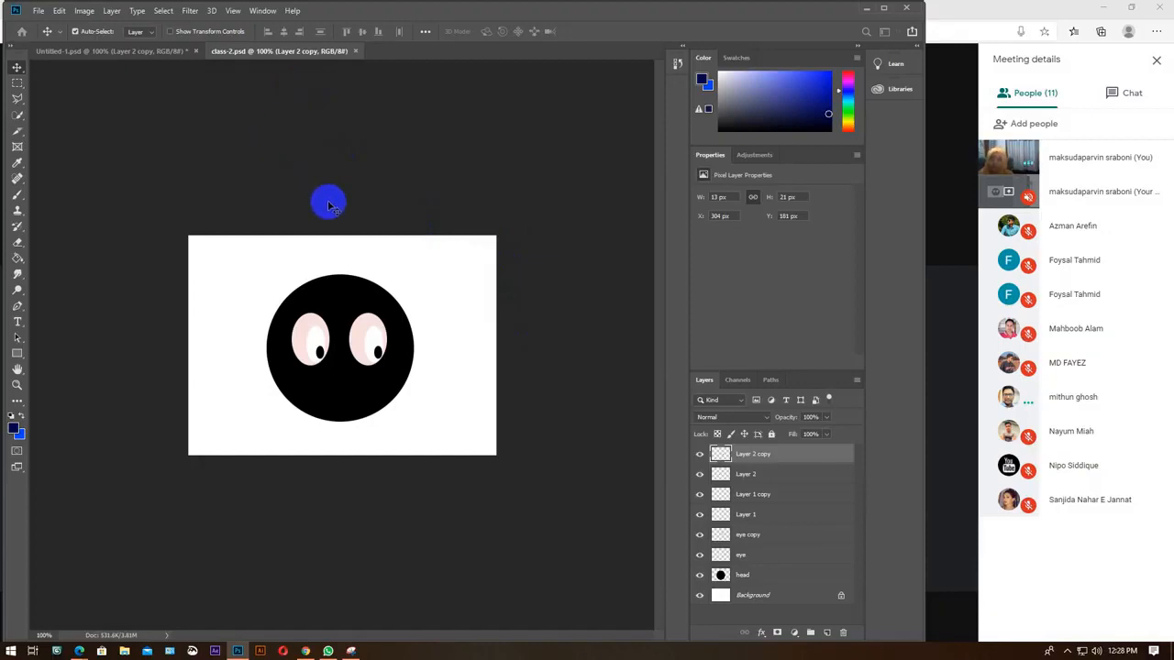
{"action": "key", "text": "ctrl+n"}
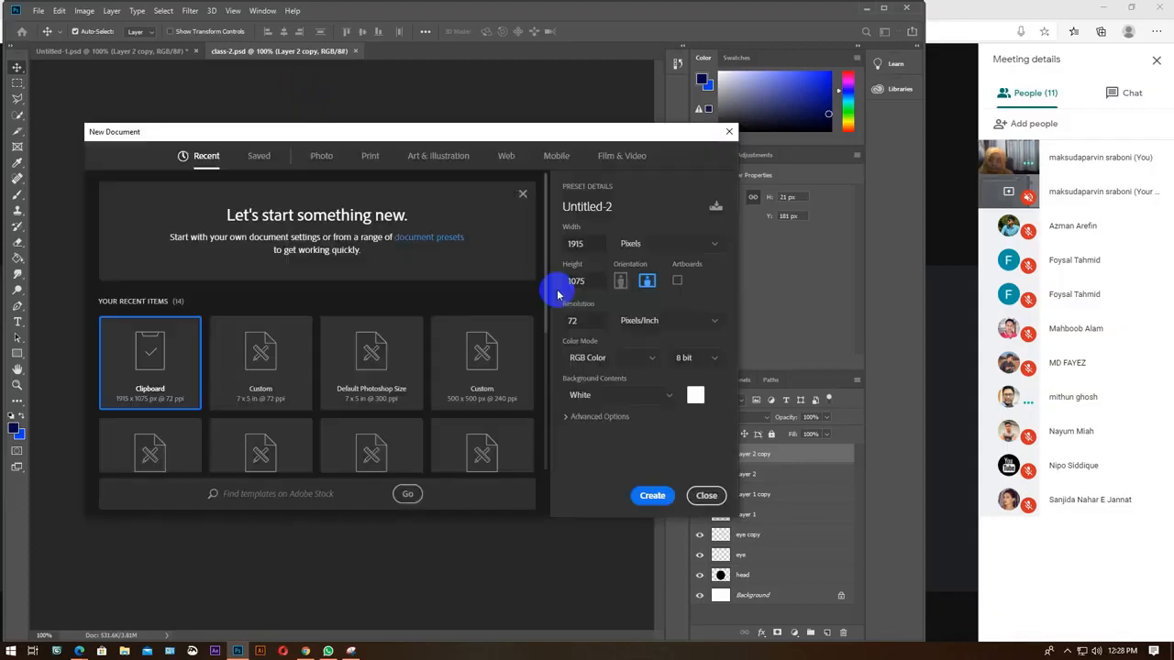
{"action": "left_click", "coordinate": [703, 244]}
{"action": "left_click", "coordinate": [672, 285]}
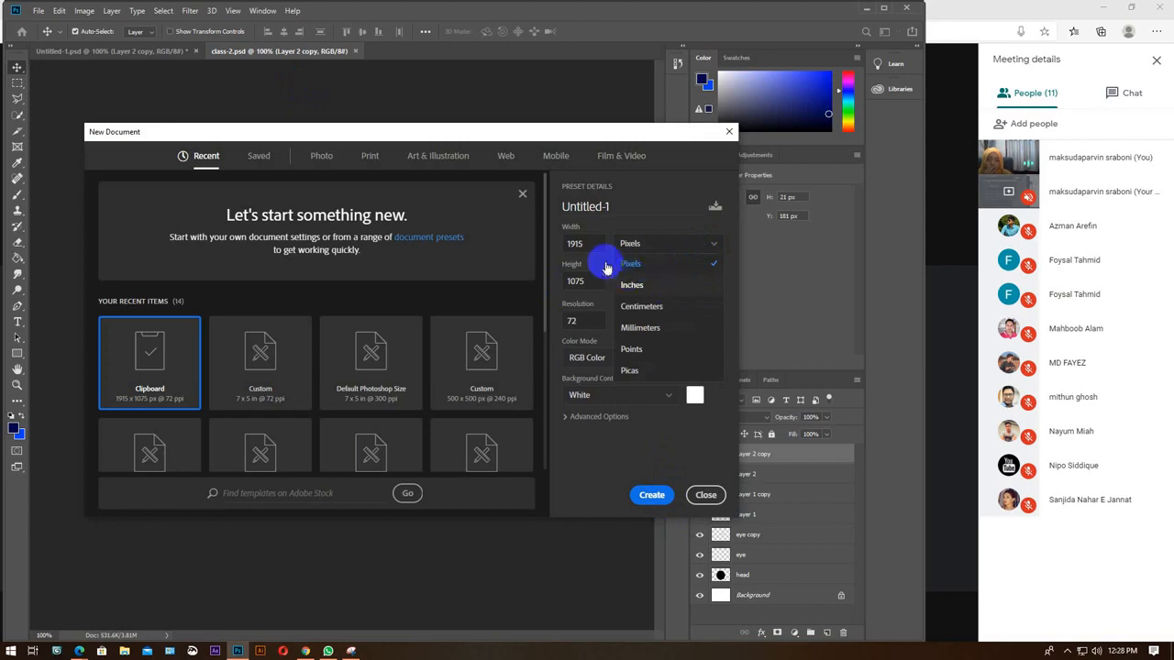
{"action": "left_click", "coordinate": [564, 246]}
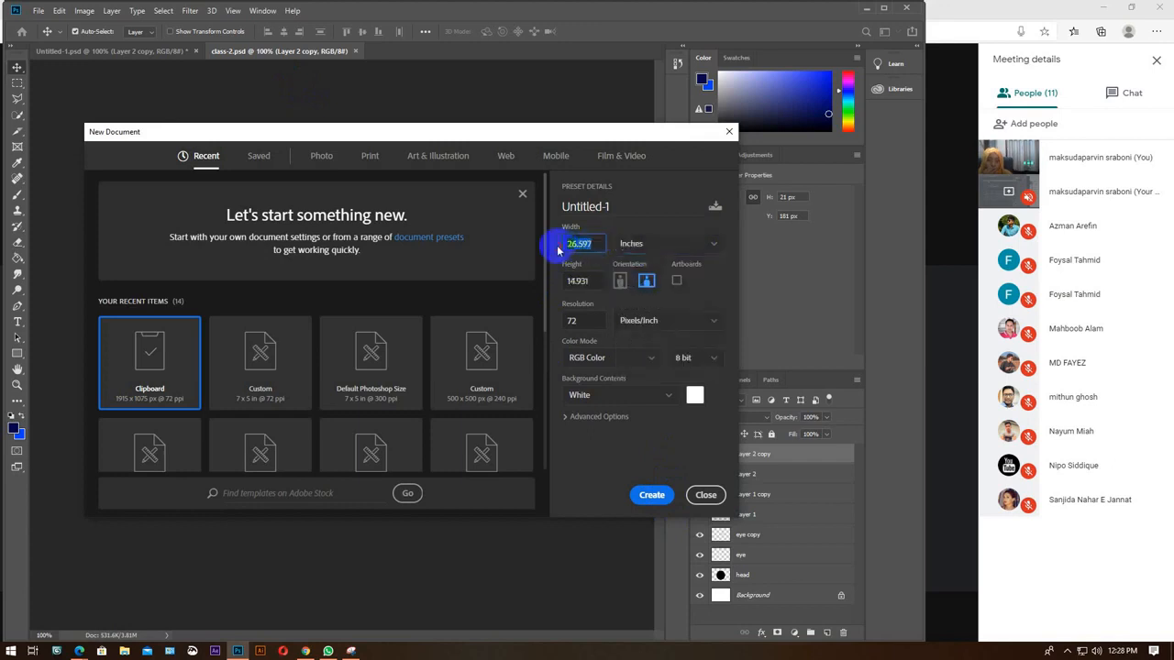
{"action": "type", "text": "7"}
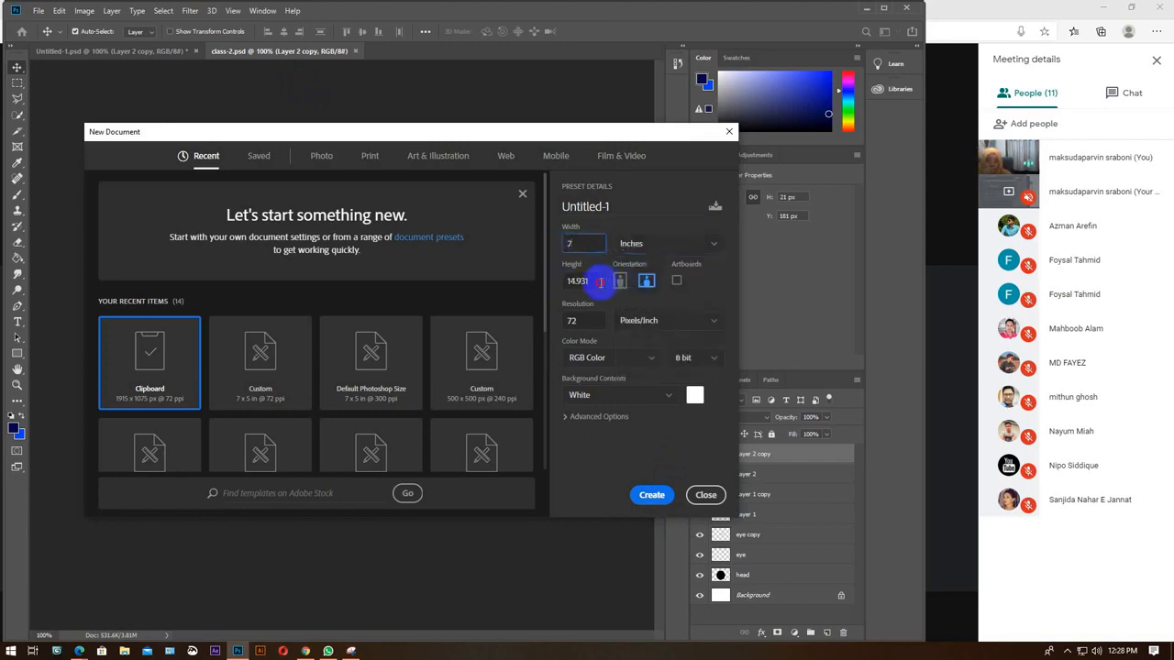
{"action": "left_click", "coordinate": [561, 282]}
{"action": "type", "text": "5"}
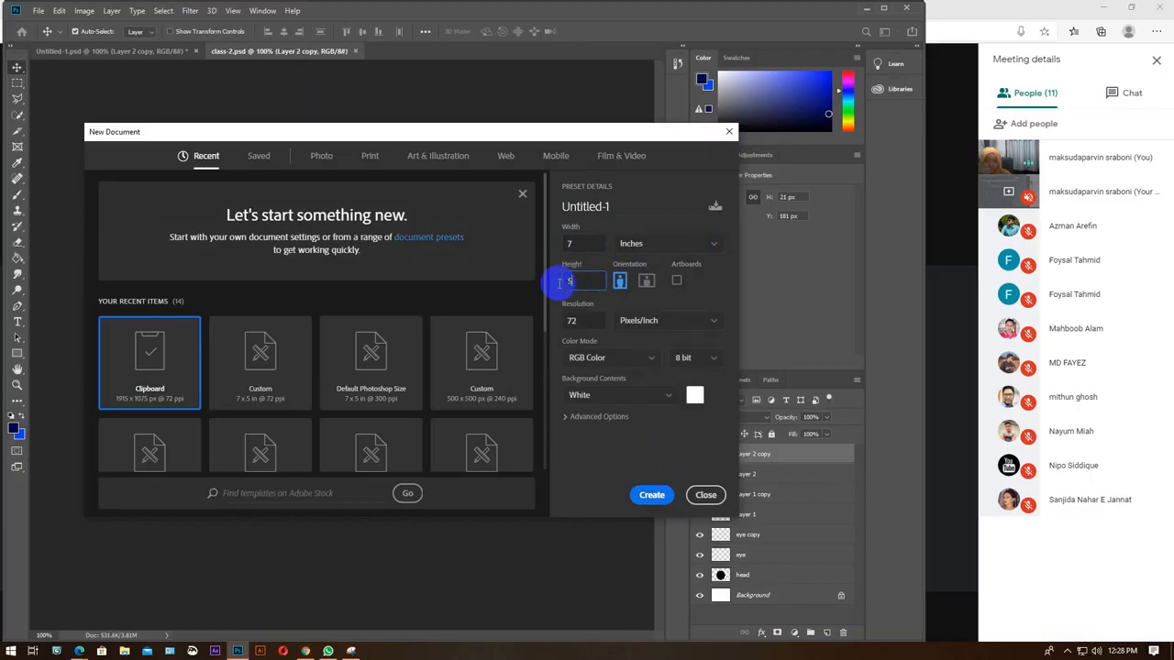
{"action": "left_click", "coordinate": [562, 327]}
{"action": "type", "text": "300"}
{"action": "key", "text": "Return"}
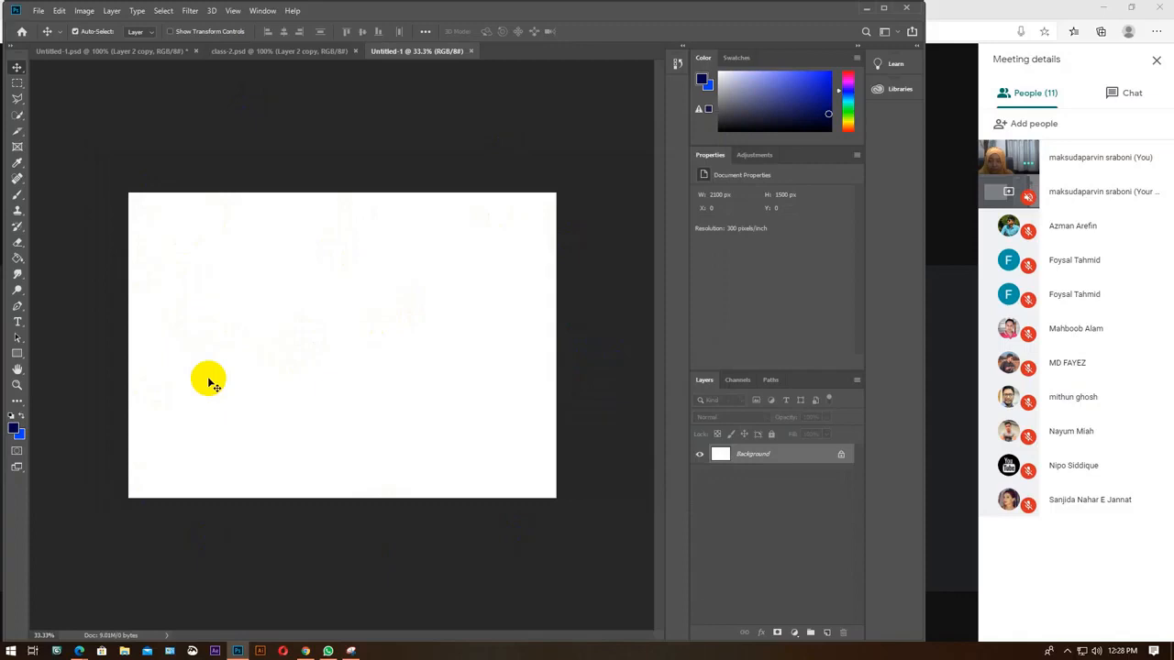
Select the entire canvas with the Rectangular Marquee tool.
{"action": "left_click", "coordinate": [18, 82]}
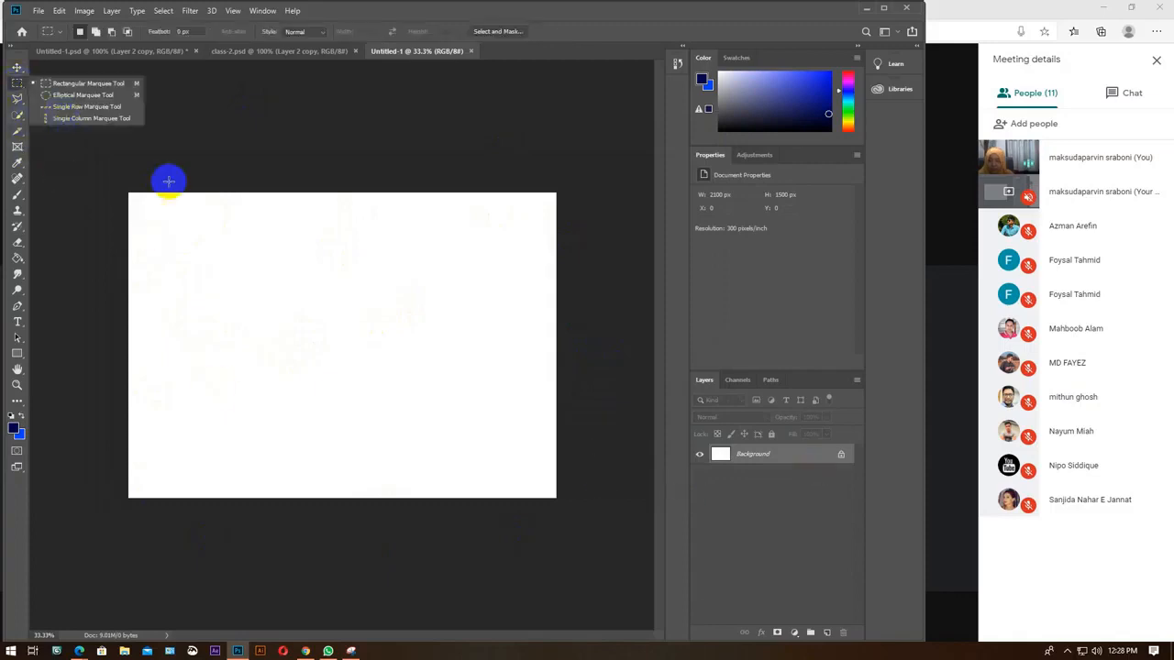
{"action": "left_click_drag", "start_coordinate": [129, 191], "coordinate": [177, 234]}
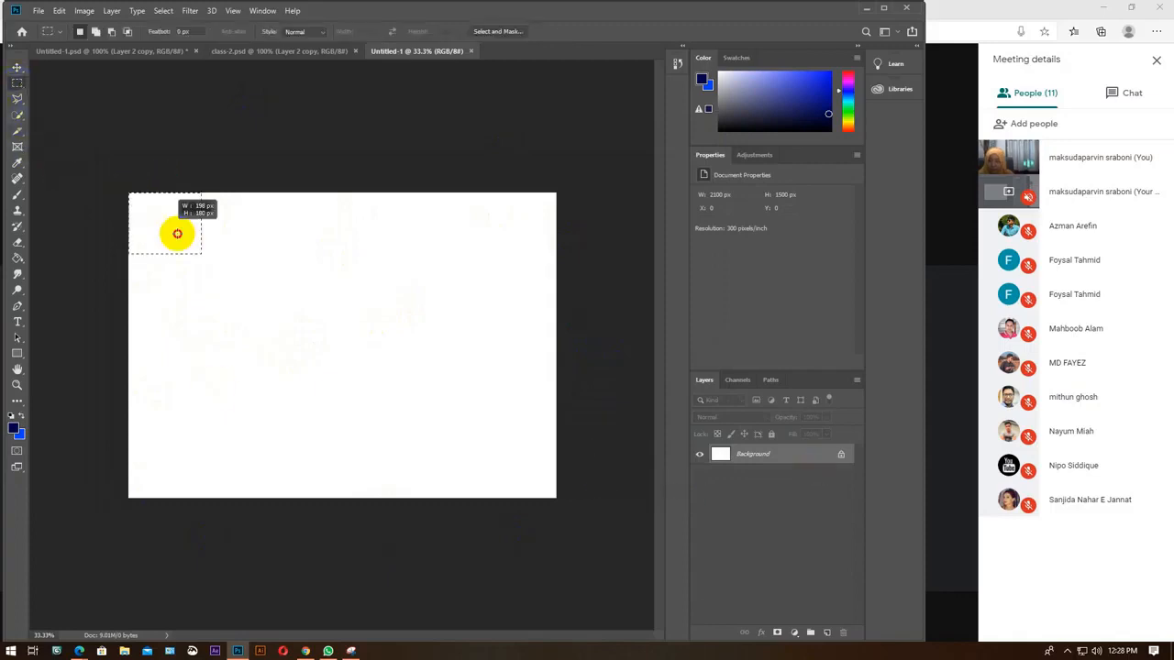
{"action": "left_click_drag", "start_coordinate": [479, 458], "coordinate": [556, 498]}
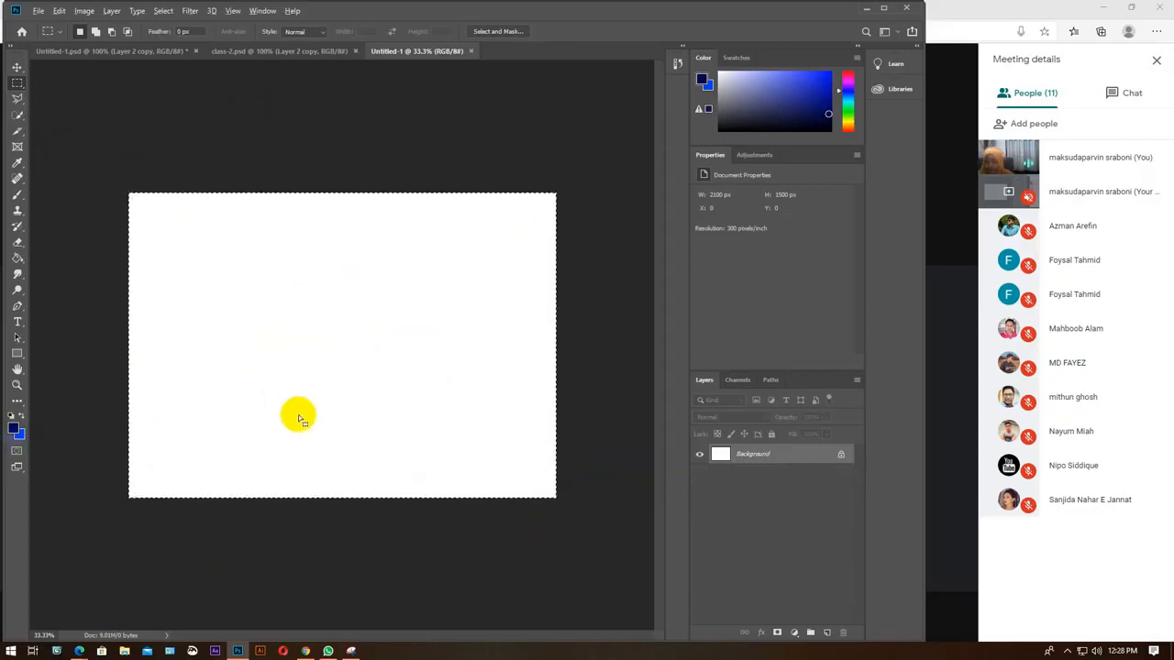
Try filling the Background layer with the dark blue foreground colour, and undo the fill.
{"action": "key", "text": "alt+BackSpace"}
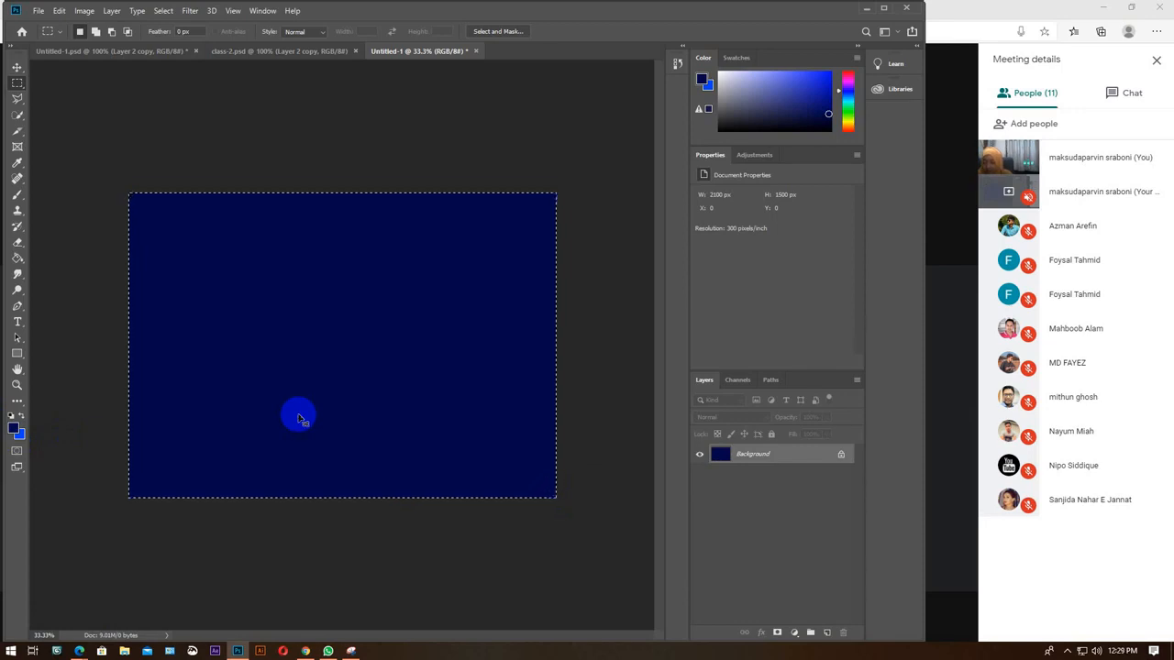
{"action": "key", "text": "ctrl+BackSpace"}
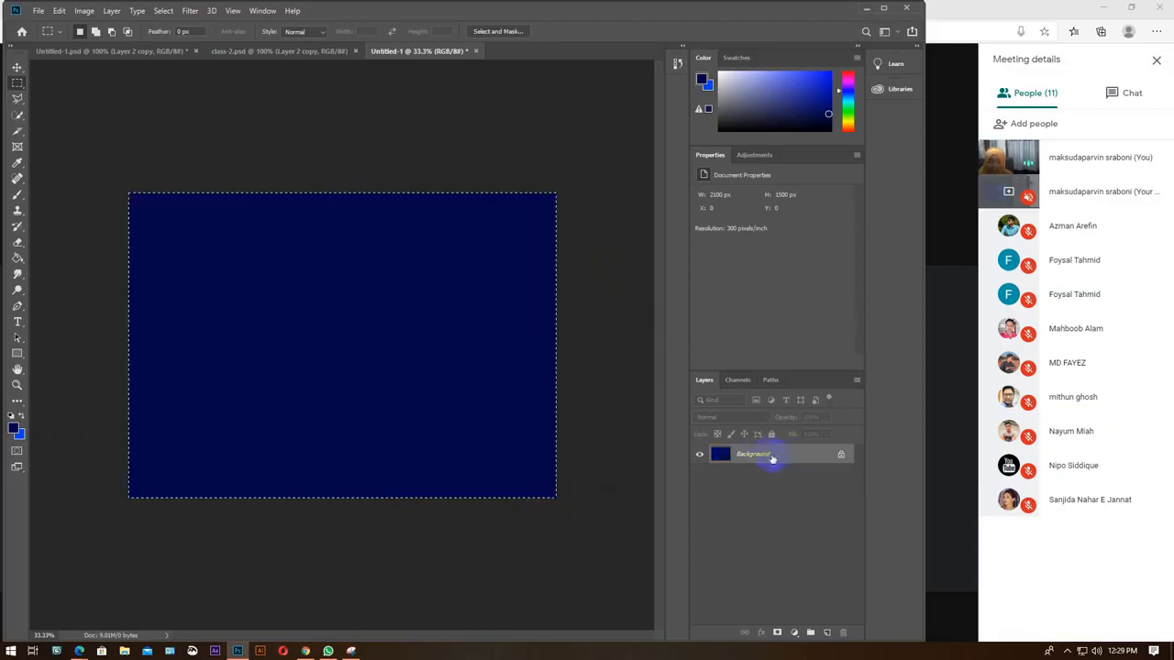
{"action": "key", "text": "ctrl+z"}
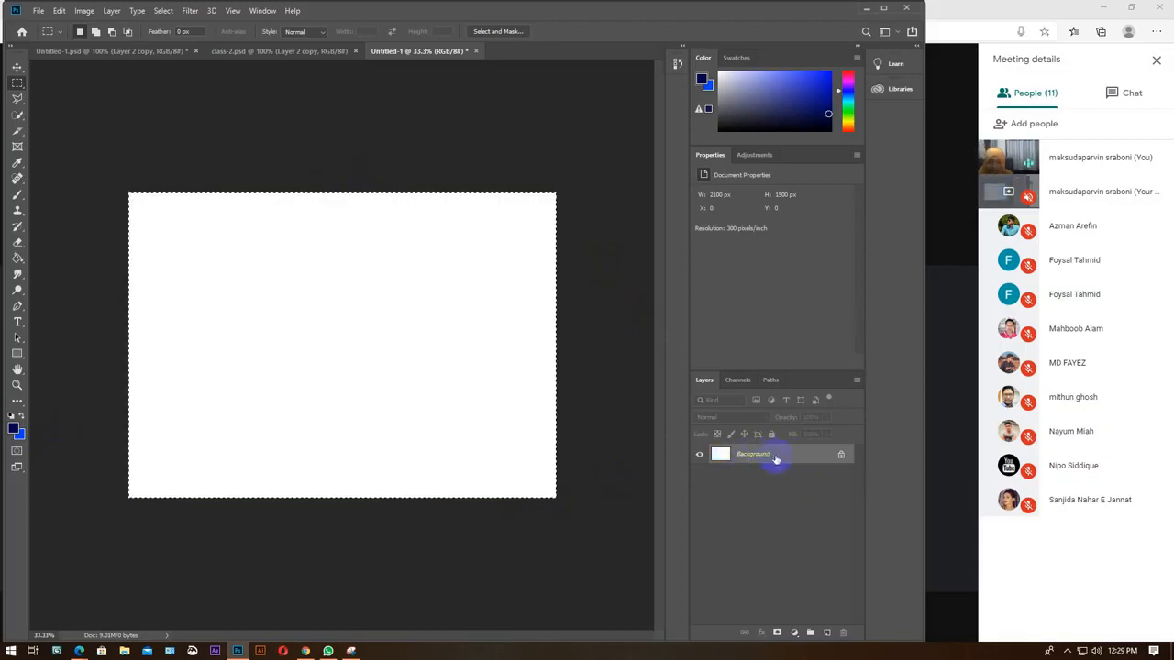
Add a new layer, fill it with the default black foreground colour, and deselect.
{"action": "left_click", "coordinate": [827, 633]}
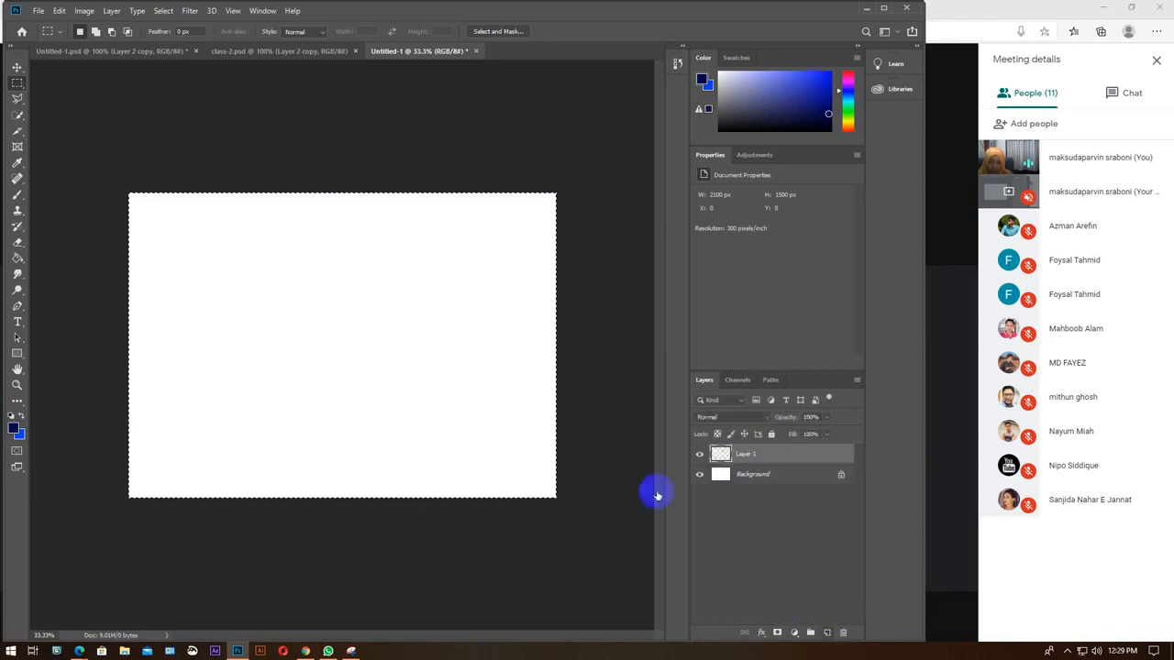
{"action": "left_click", "coordinate": [12, 417]}
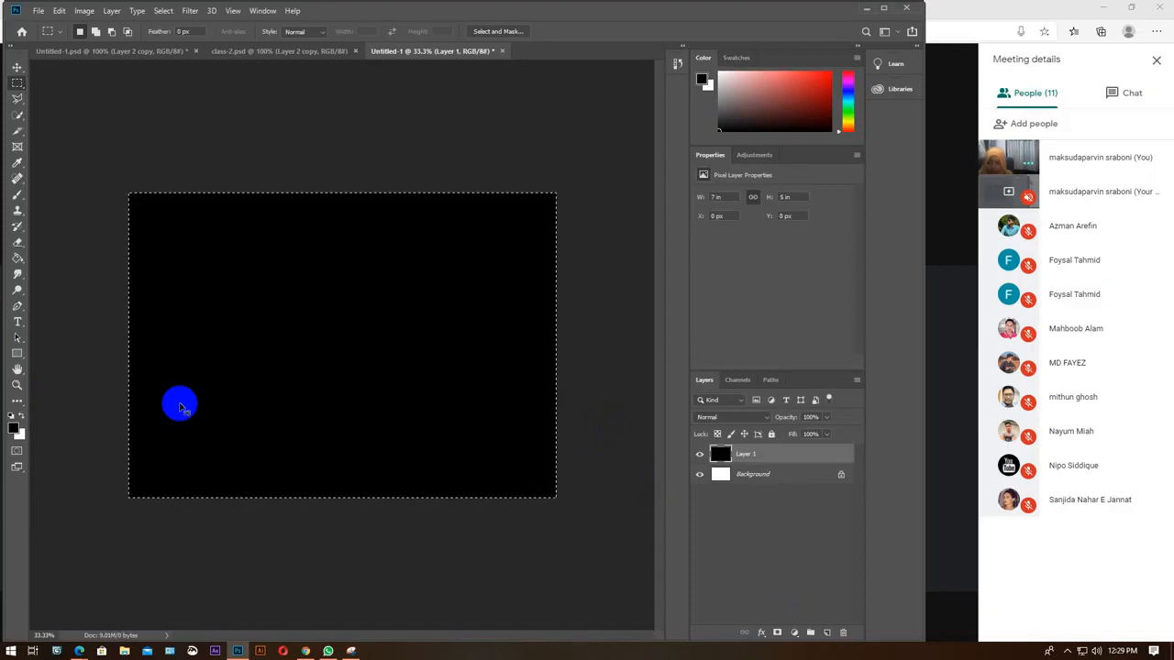
{"action": "left_click", "coordinate": [179, 406]}
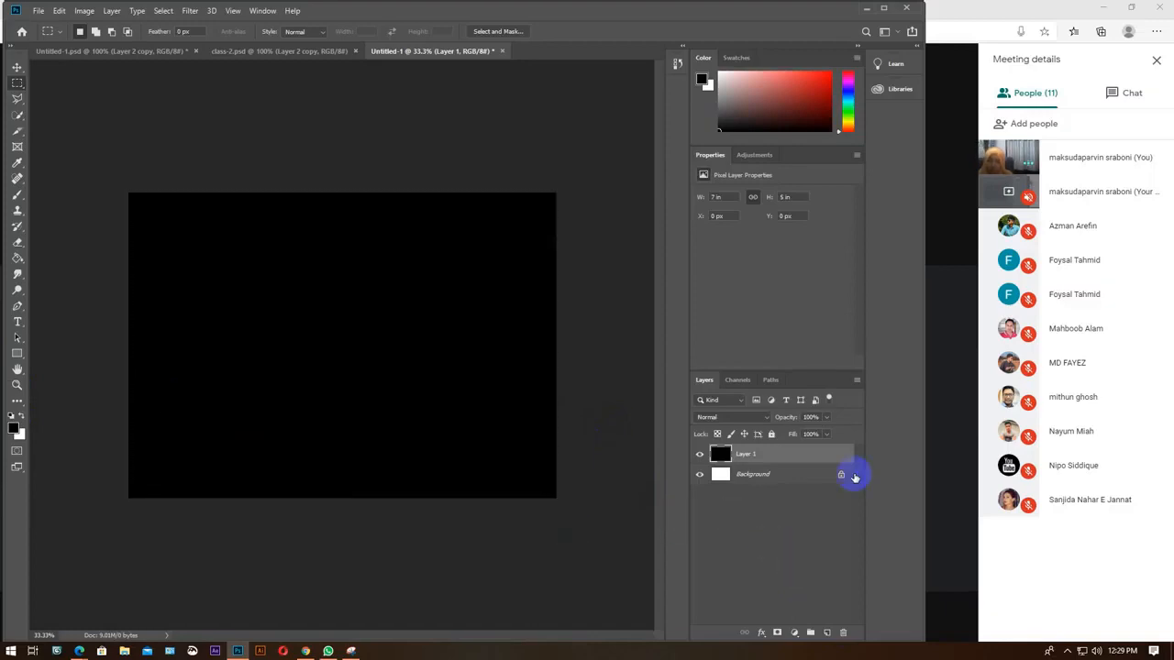
Lock all attributes of the black Layer 1 and try to move it on the canvas.
{"action": "left_click", "coordinate": [772, 434]}
{"action": "left_click", "coordinate": [18, 67]}
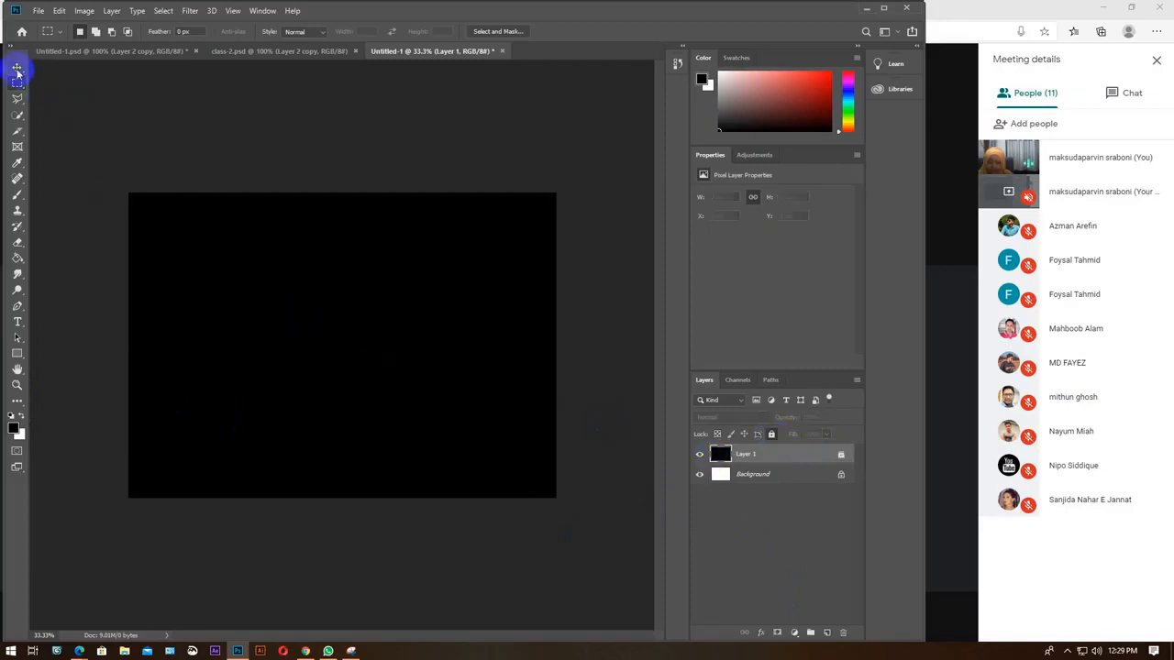
{"action": "left_click_drag", "start_coordinate": [372, 321], "coordinate": [390, 414]}
Unlock Layer 1 to try moving it down and to the left, undo the move, and lock the layer again.
{"action": "left_click", "coordinate": [840, 456]}
{"action": "left_click_drag", "start_coordinate": [387, 344], "coordinate": [354, 438]}
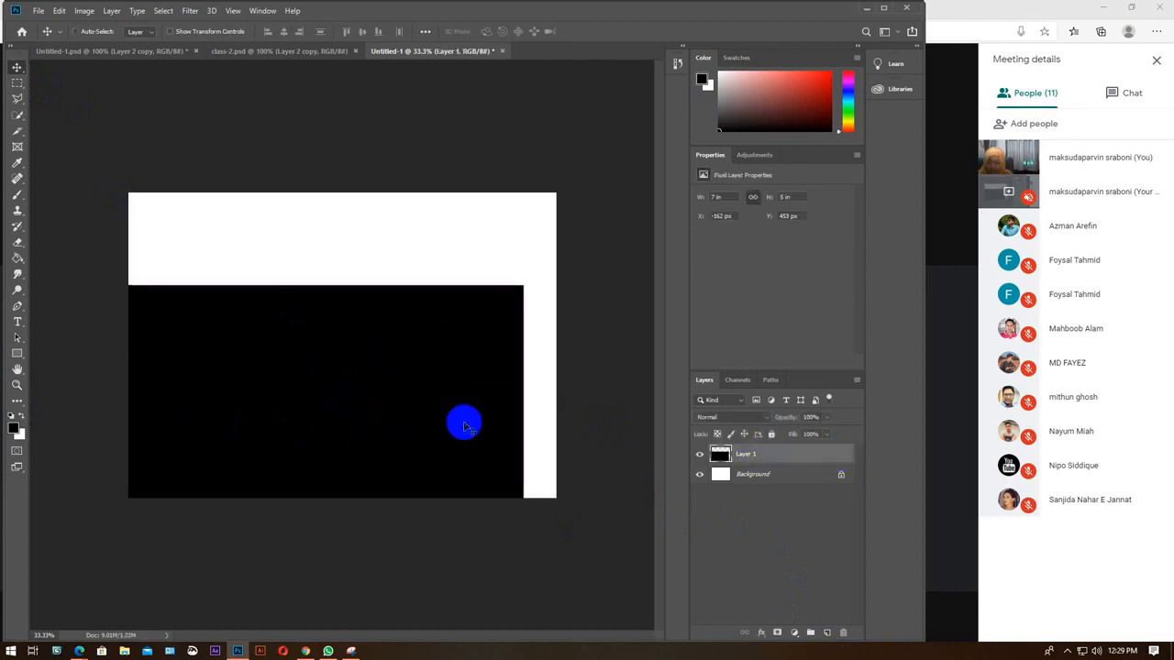
{"action": "key", "text": "ctrl+z"}
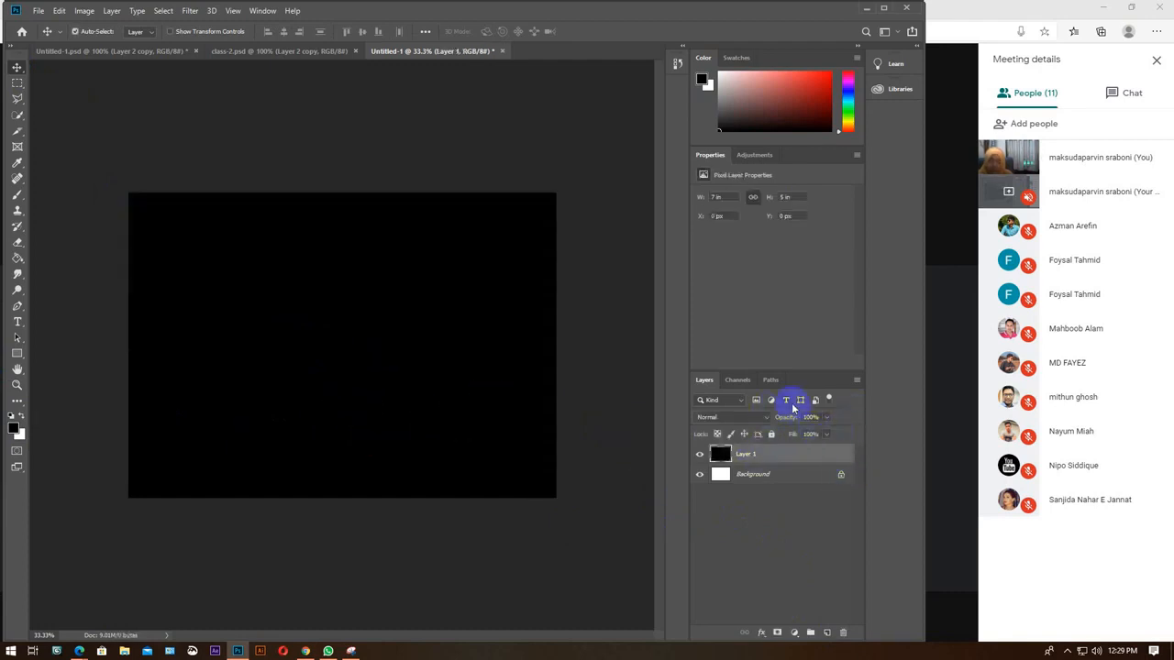
{"action": "left_click", "coordinate": [771, 433]}
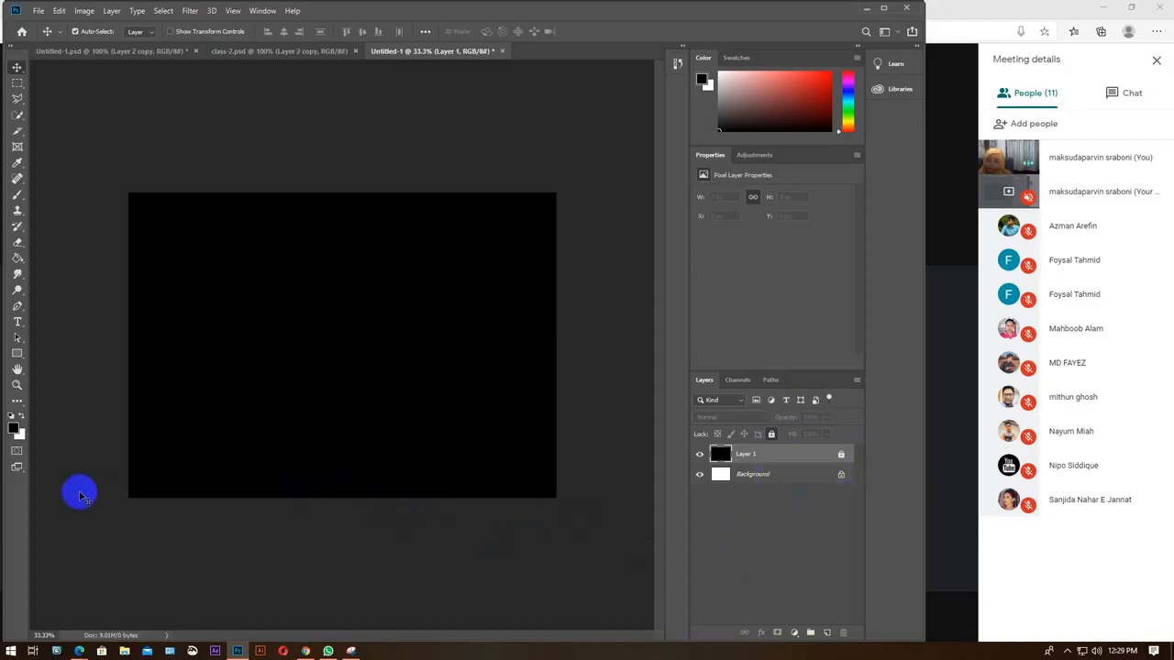
Draw a circular selection left of the canvas centre with the Elliptical Marquee tool.
{"action": "left_click", "coordinate": [16, 84]}
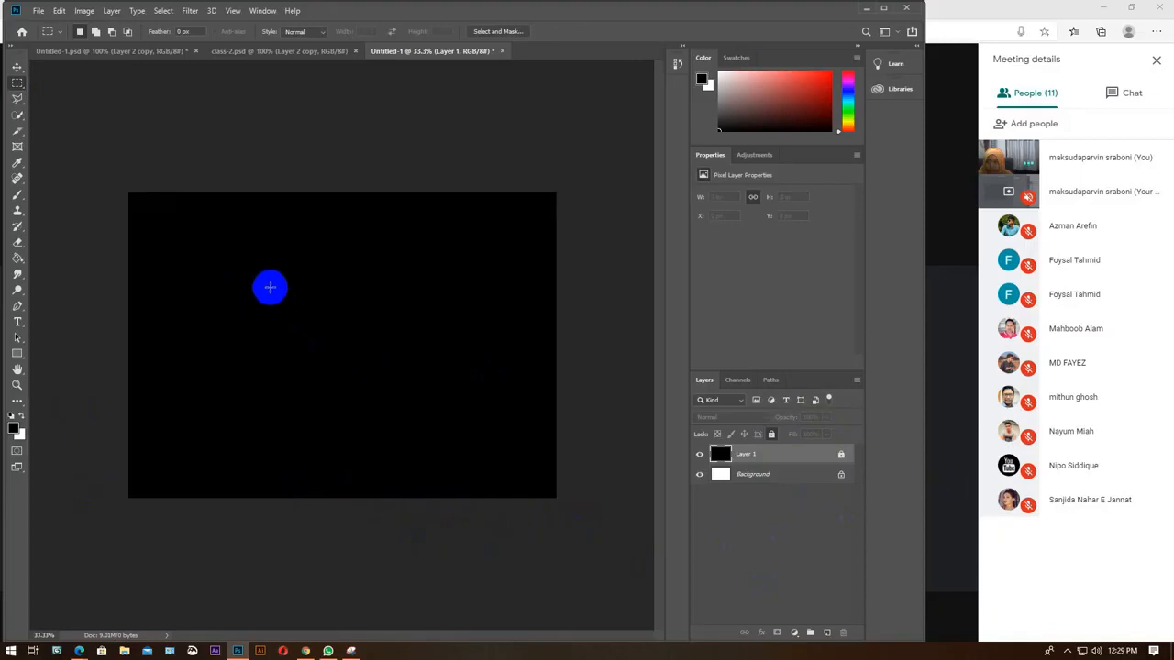
{"action": "left_click_drag", "start_coordinate": [17, 87], "coordinate": [65, 101]}
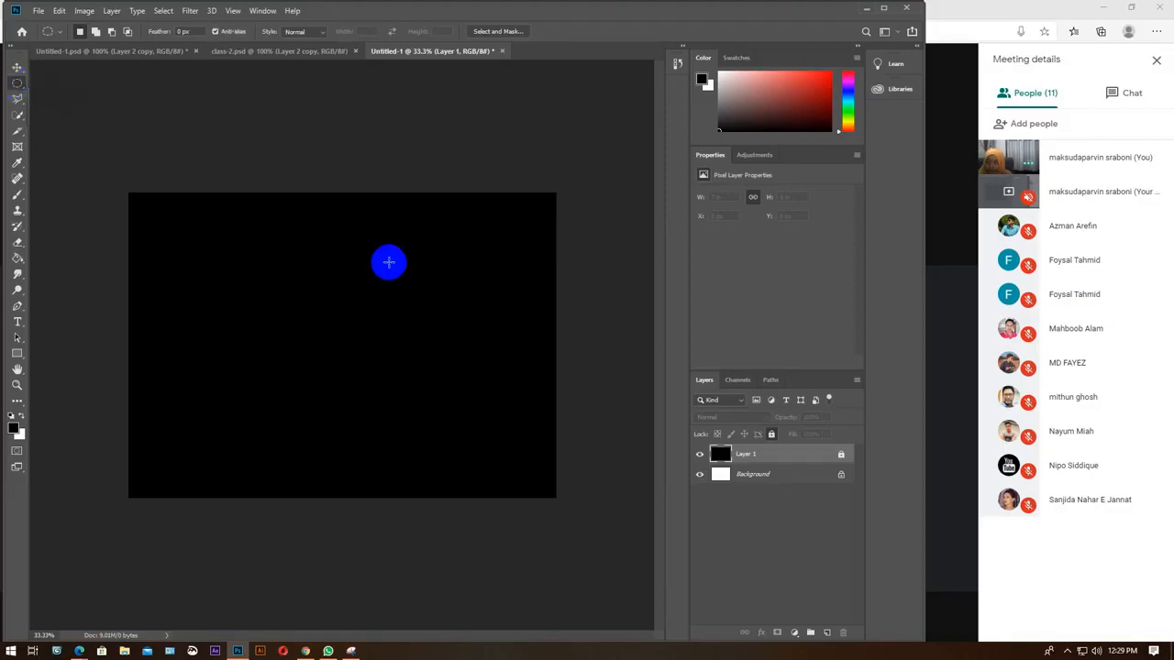
{"action": "left_click_drag", "start_coordinate": [280, 293], "coordinate": [336, 427]}
{"action": "key", "text": "space"}
{"action": "key", "text": "space"}
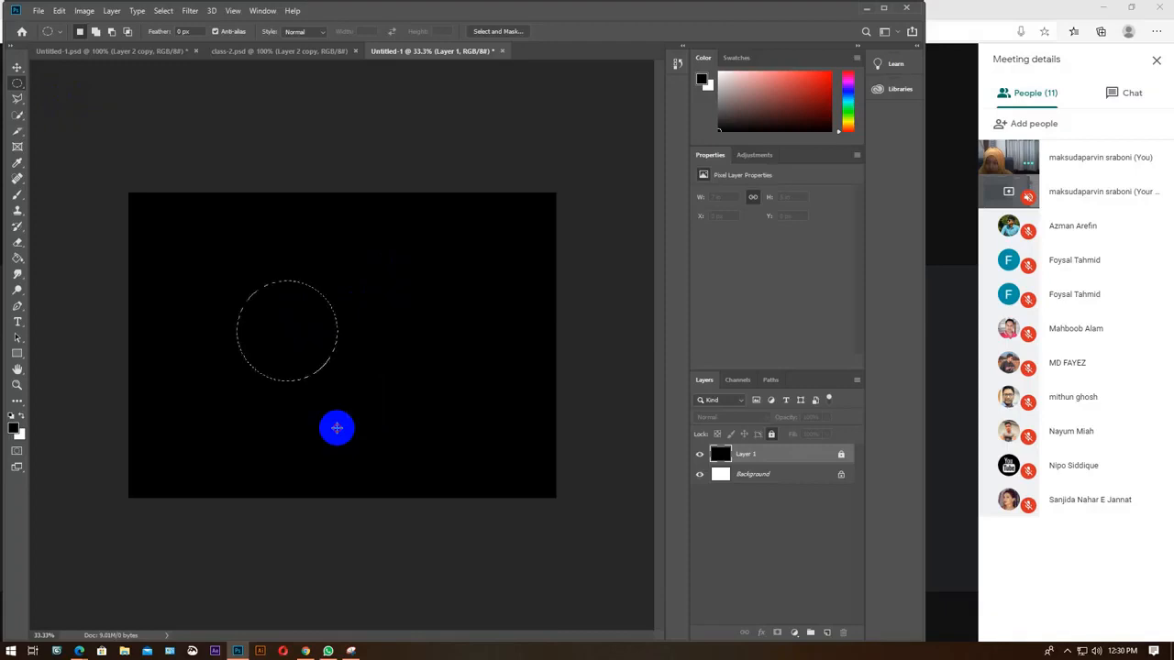
Add an overlapping circle about 564 px wide to the selection, plus a larger circle enclosing both.
{"action": "left_click", "coordinate": [97, 33]}
{"action": "left_click_drag", "start_coordinate": [380, 318], "coordinate": [312, 405]}
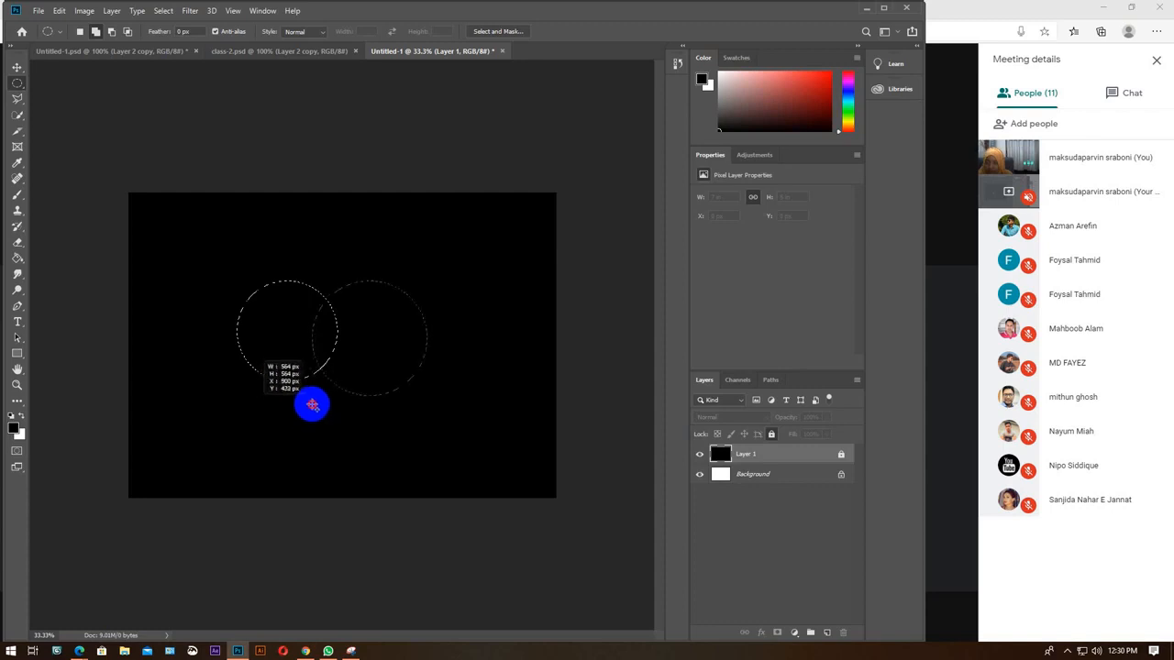
{"action": "left_click_drag", "start_coordinate": [312, 405], "coordinate": [309, 401]}
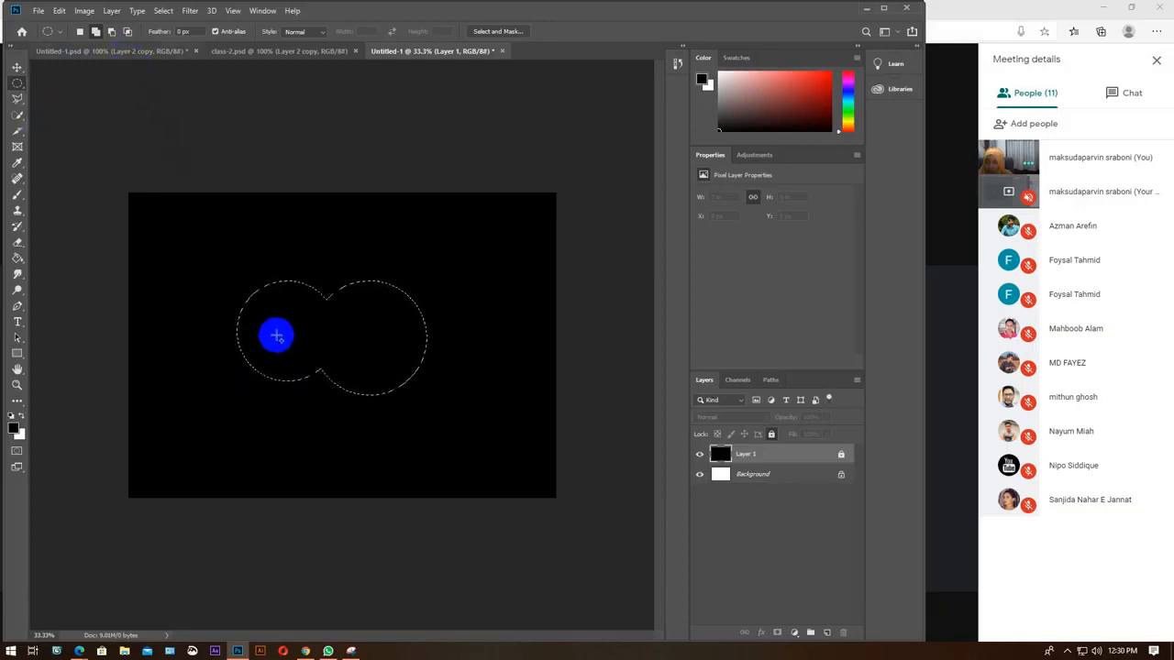
{"action": "left_click_drag", "start_coordinate": [254, 325], "coordinate": [558, 422]}
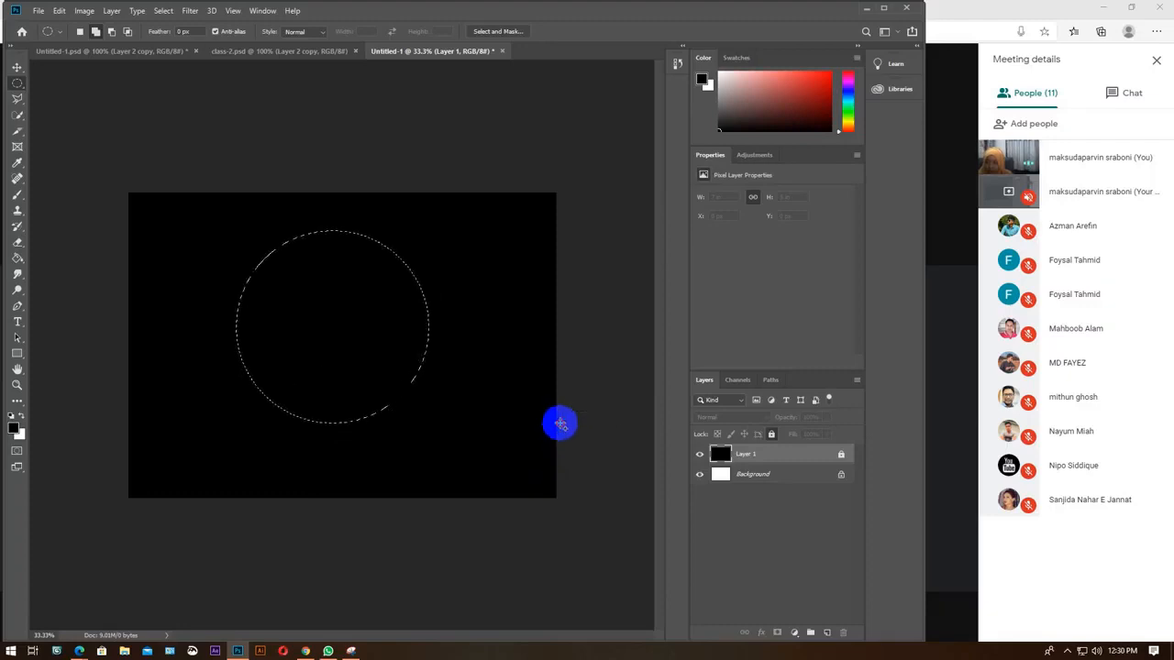
Subtract overlapping ellipses from the upper part of the circular selection, and deselect.
{"action": "left_click_drag", "start_coordinate": [262, 226], "coordinate": [361, 343]}
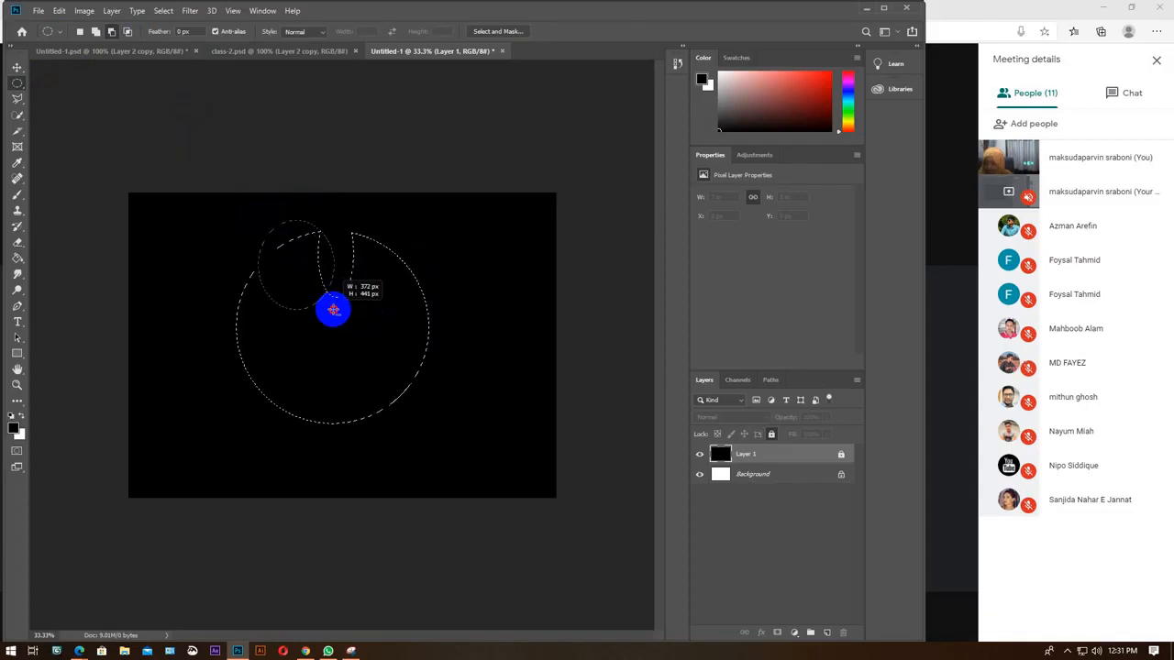
{"action": "left_click_drag", "start_coordinate": [336, 316], "coordinate": [337, 316]}
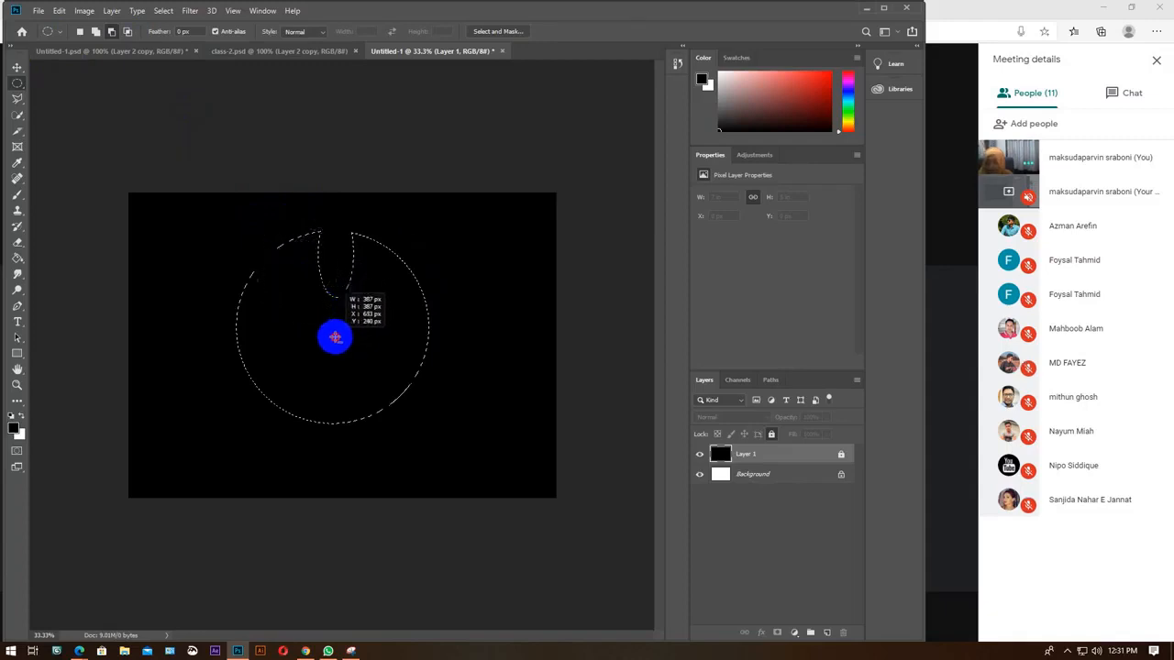
{"action": "left_click_drag", "start_coordinate": [334, 338], "coordinate": [309, 325]}
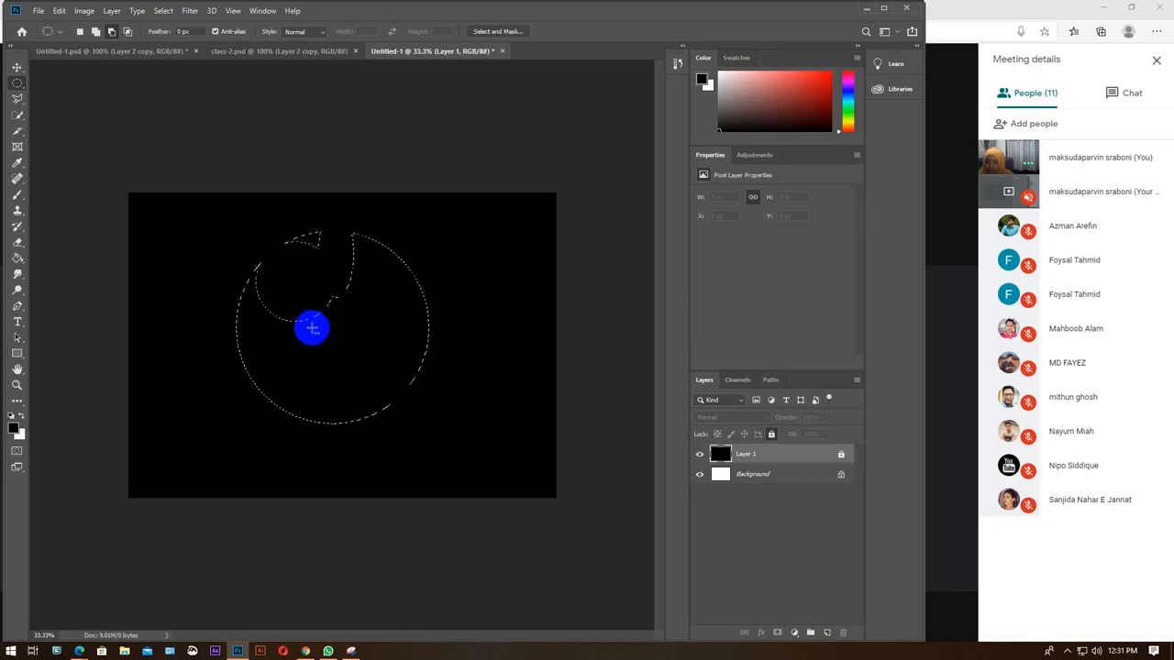
{"action": "left_click", "coordinate": [20, 69]}
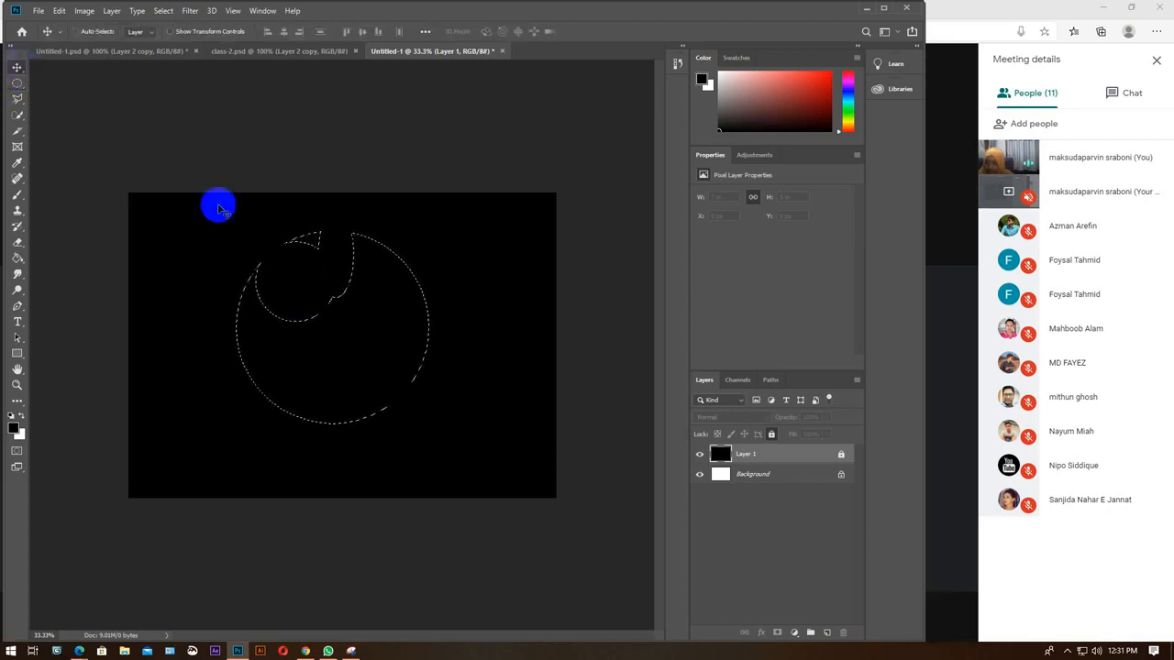
{"action": "key", "text": "ctrl+d"}
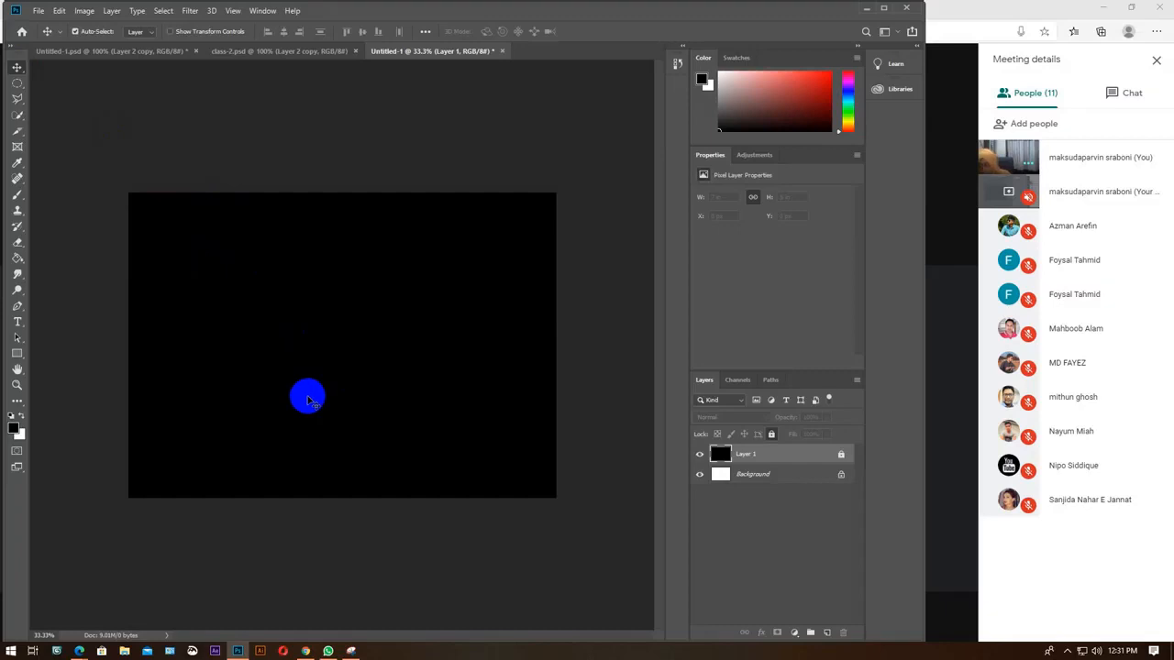
Select a circle about 2 inches wide near the canvas centre and fill it with black on a new layer.
{"action": "left_click", "coordinate": [18, 84]}
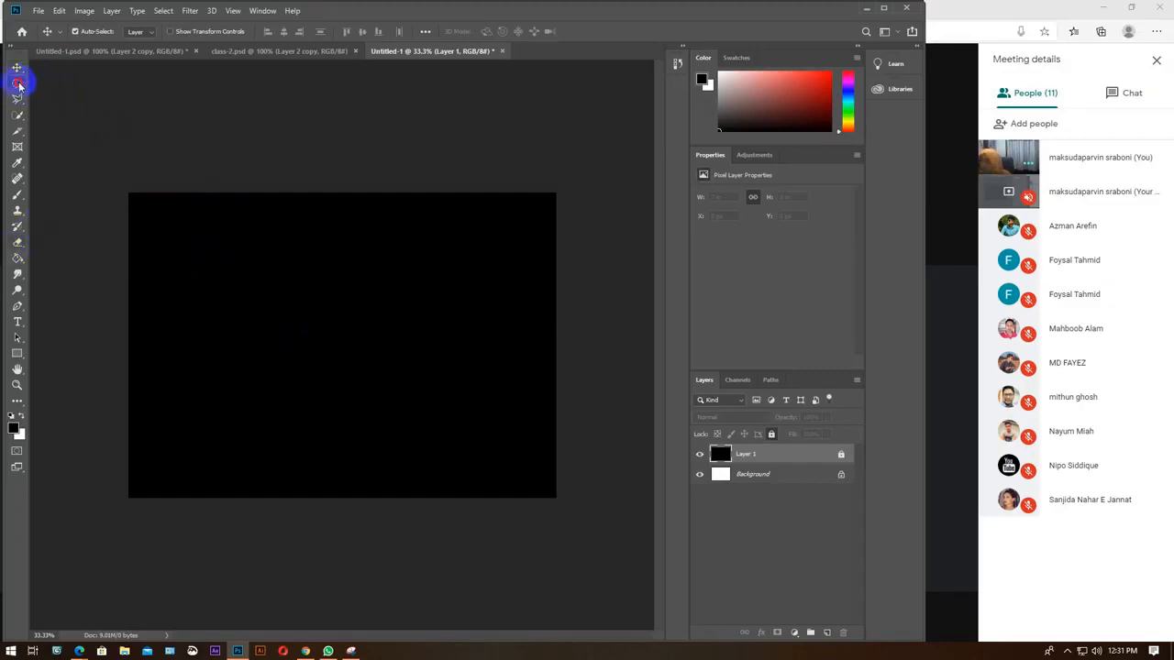
{"action": "left_click", "coordinate": [73, 100]}
{"action": "left_click_drag", "start_coordinate": [254, 264], "coordinate": [406, 387]}
{"action": "left_click", "coordinate": [17, 67]}
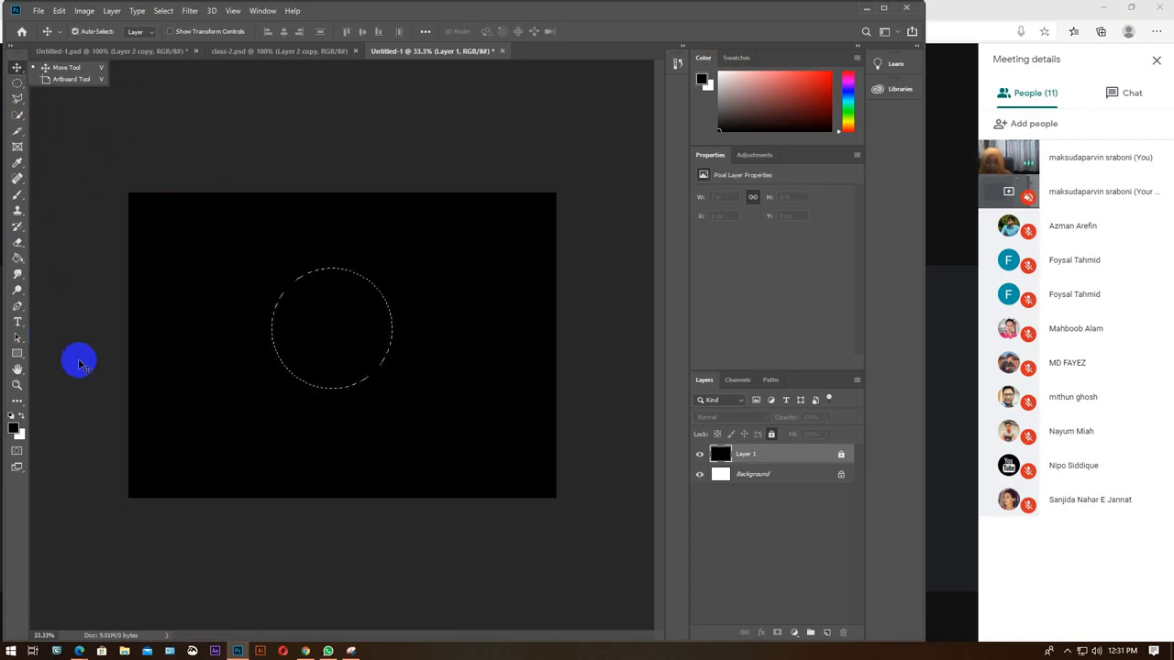
{"action": "left_click", "coordinate": [827, 633]}
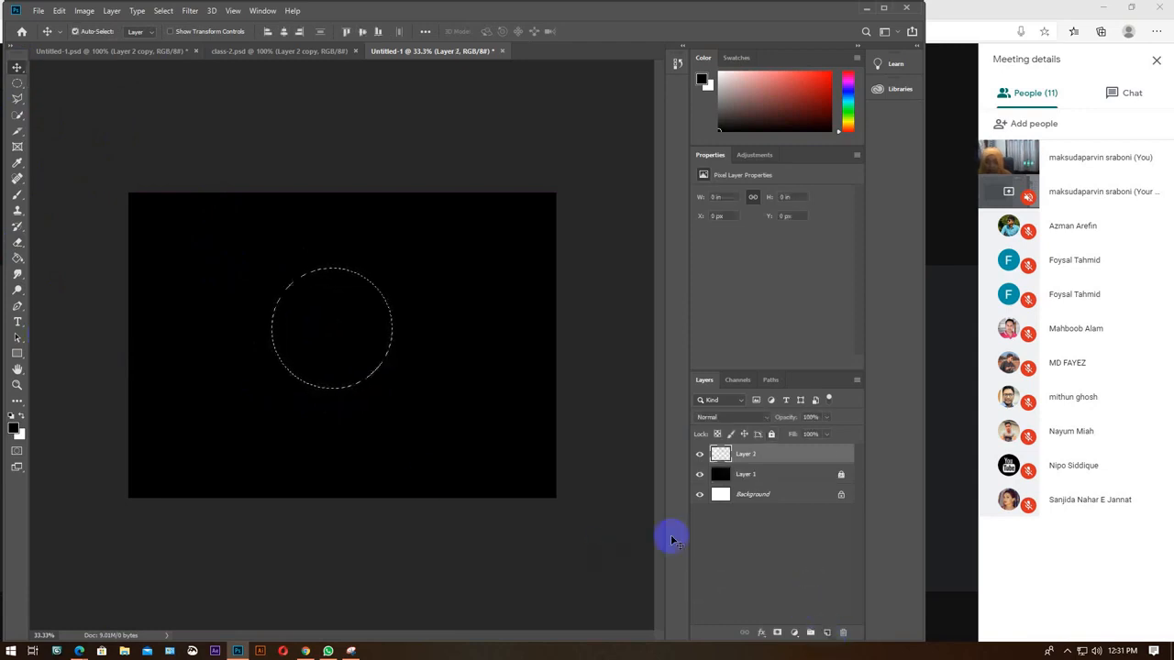
{"action": "key", "text": "alt+BackSpace"}
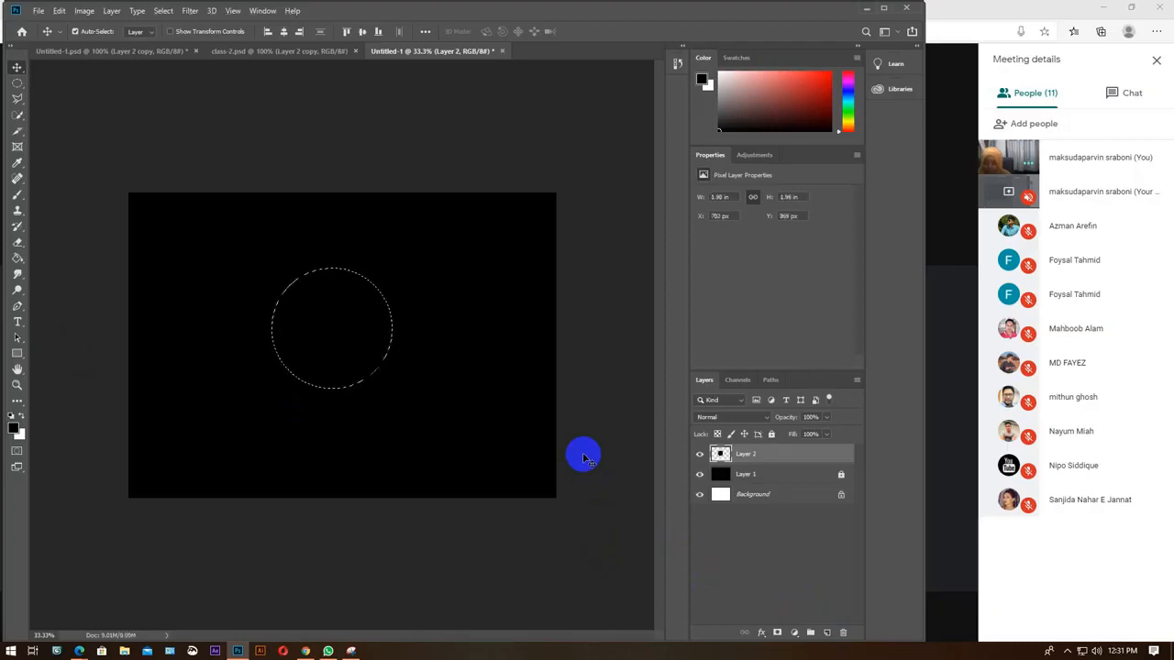
Try centring the white circle on the canvas, and undo back to the circle in its original position with its selection.
{"action": "key", "text": "ctrl+d"}
{"action": "mouse_move", "coordinate": [326, 332]}
{"action": "left_mouse_down"}
{"action": "mouse_move", "coordinate": [340, 345]}
{"action": "mouse_move", "coordinate": [338, 331]}
{"action": "left_mouse_up"}
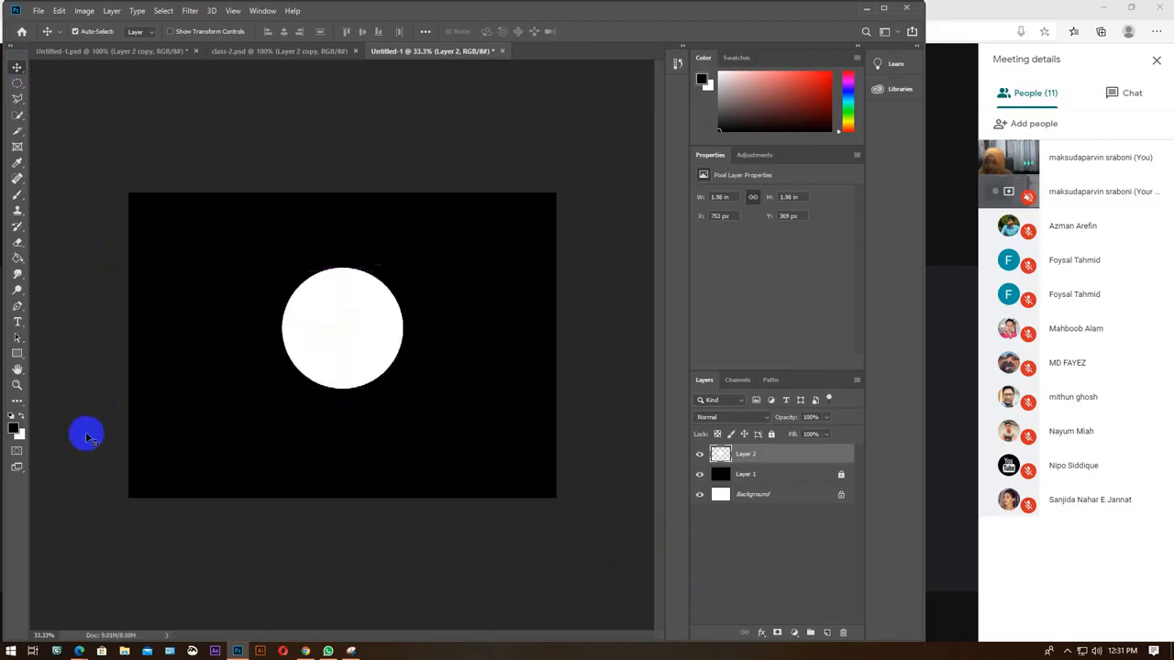
{"action": "key", "text": "ctrl+z"}
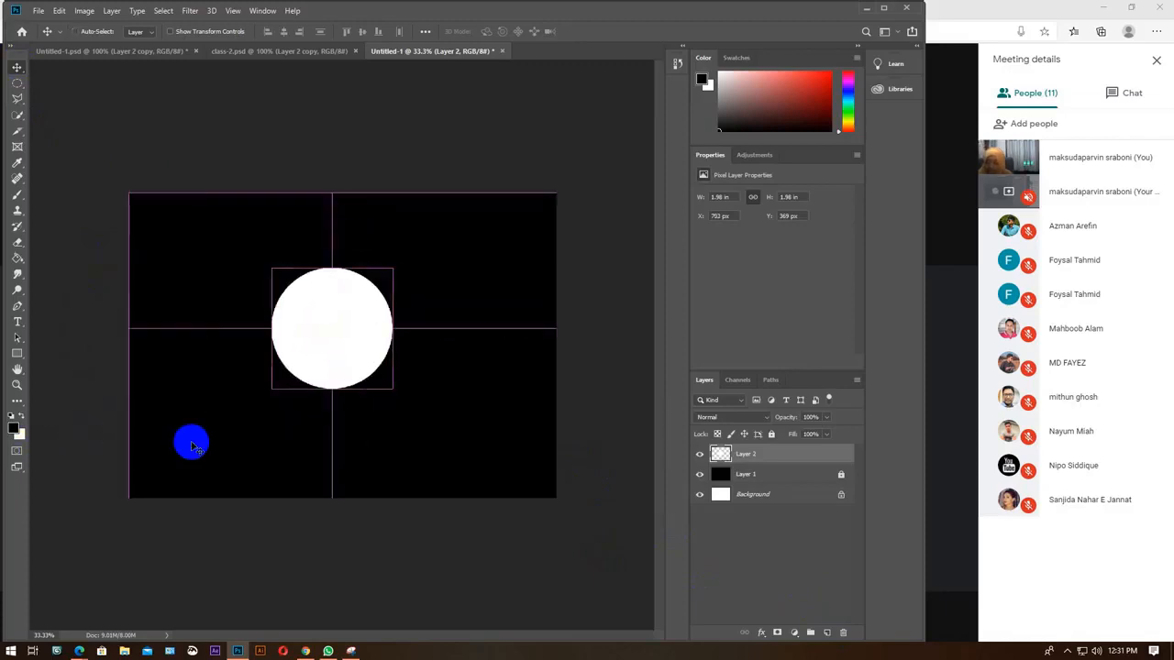
{"action": "key", "text": "ctrl+i"}
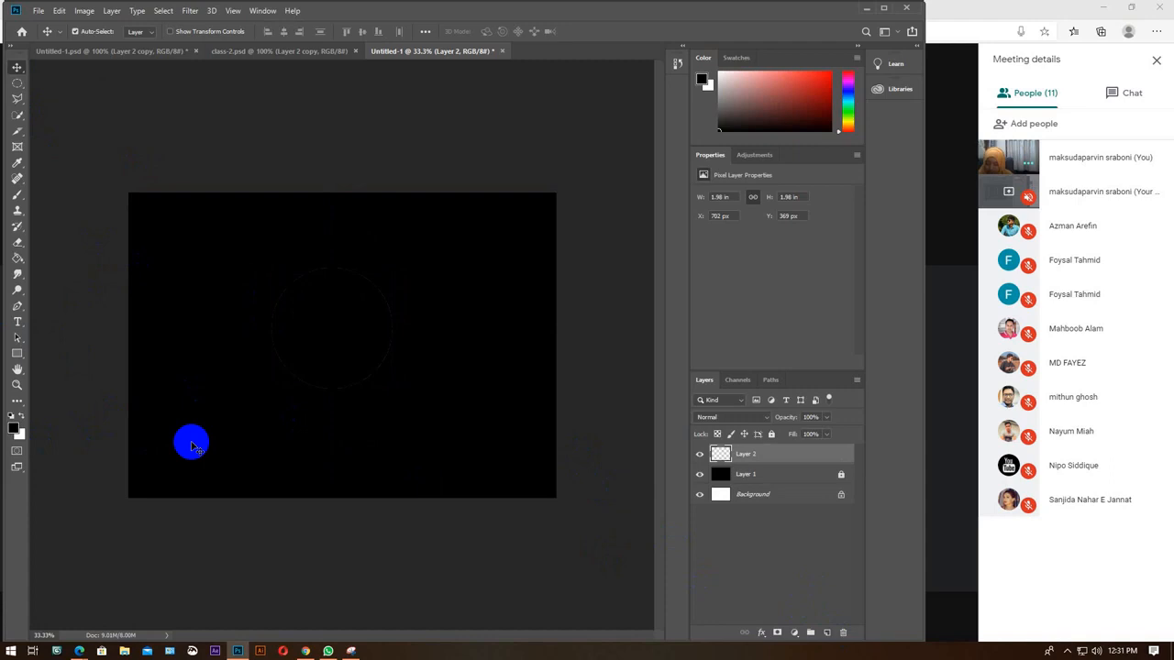
{"action": "key", "text": "ctrl+i"}
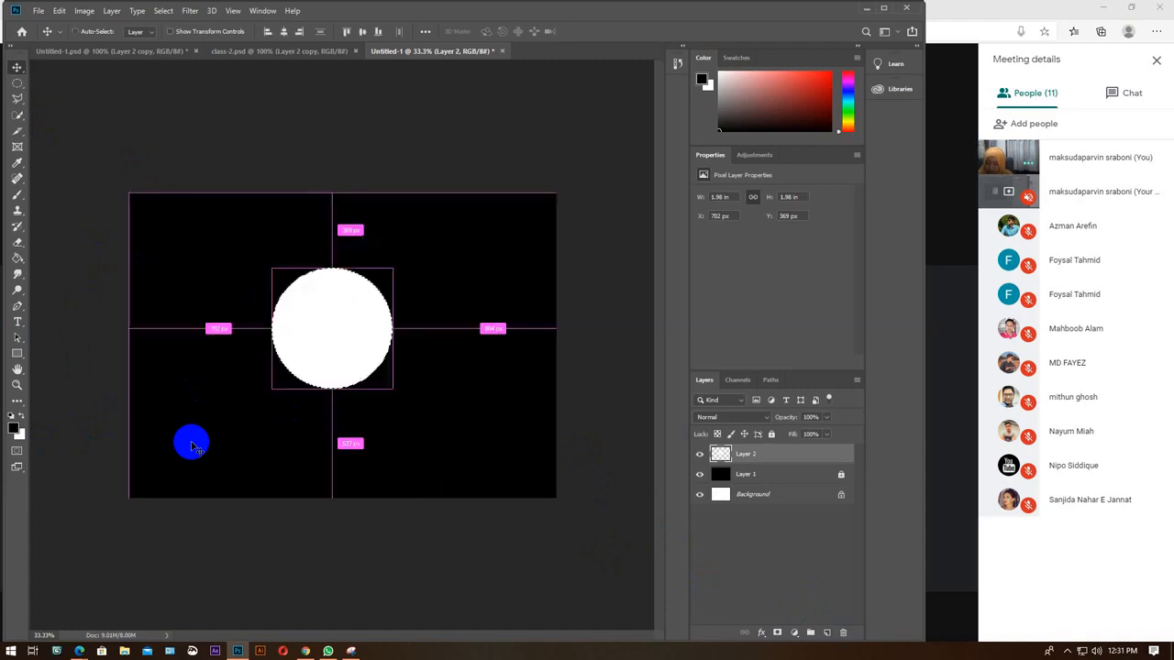
Fill the selected circle with turquoise 00ffde, and centre the circle on the black canvas.
{"action": "left_click", "coordinate": [13, 429]}
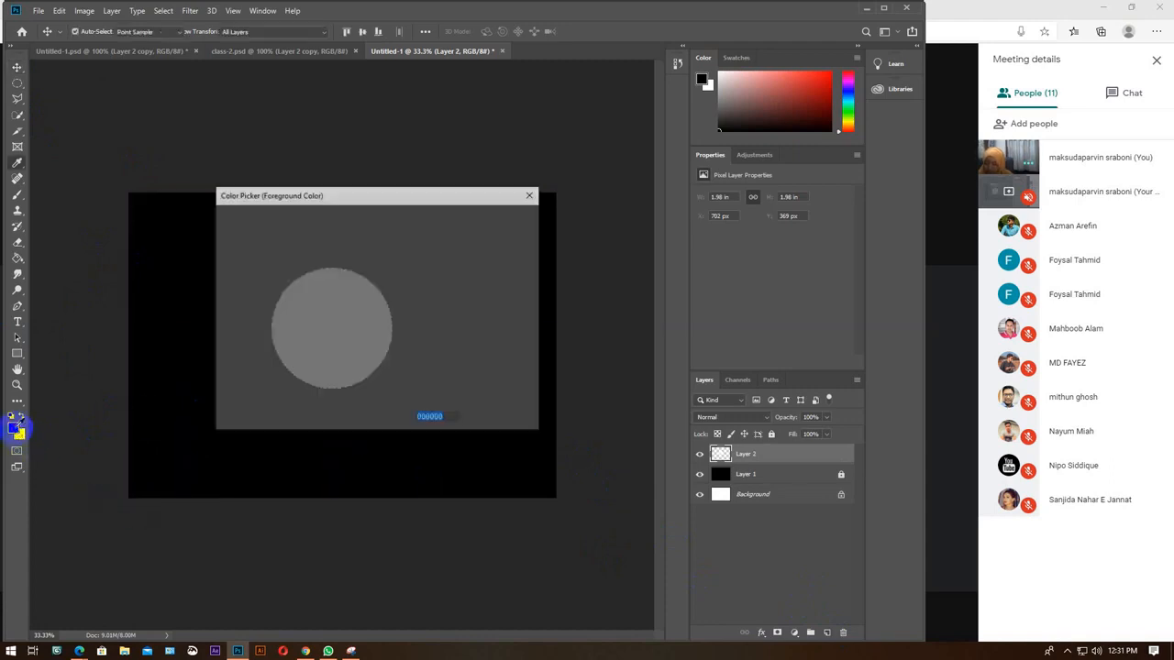
{"action": "left_click_drag", "start_coordinate": [305, 228], "coordinate": [398, 193]}
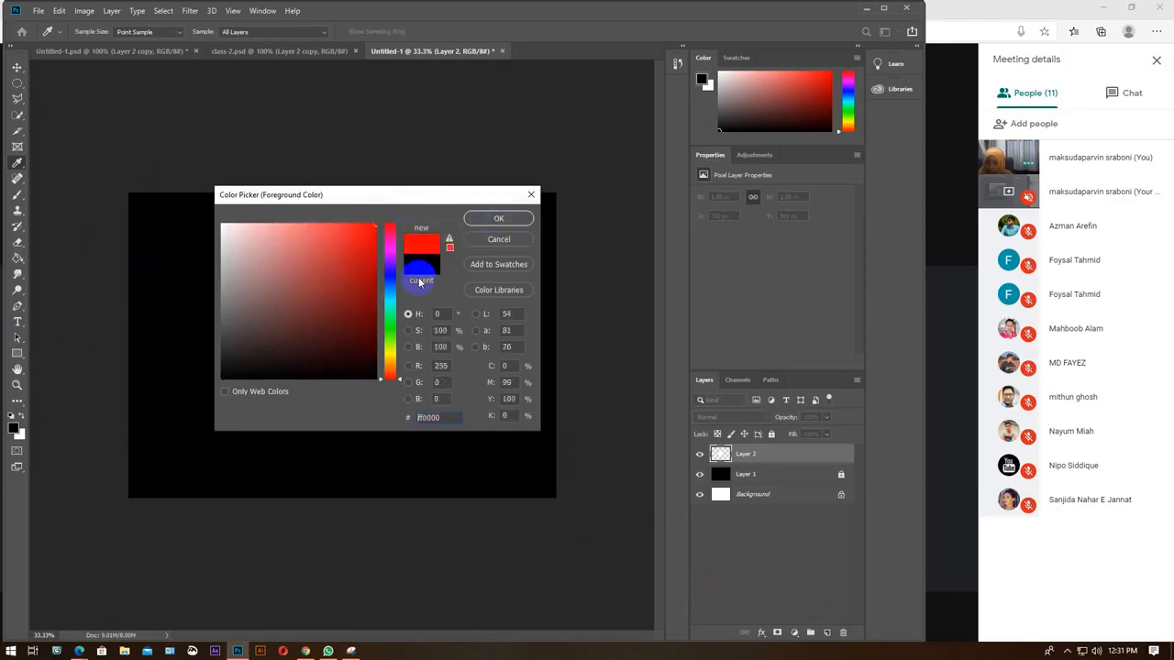
{"action": "left_click", "coordinate": [391, 304]}
{"action": "left_click", "coordinate": [500, 218]}
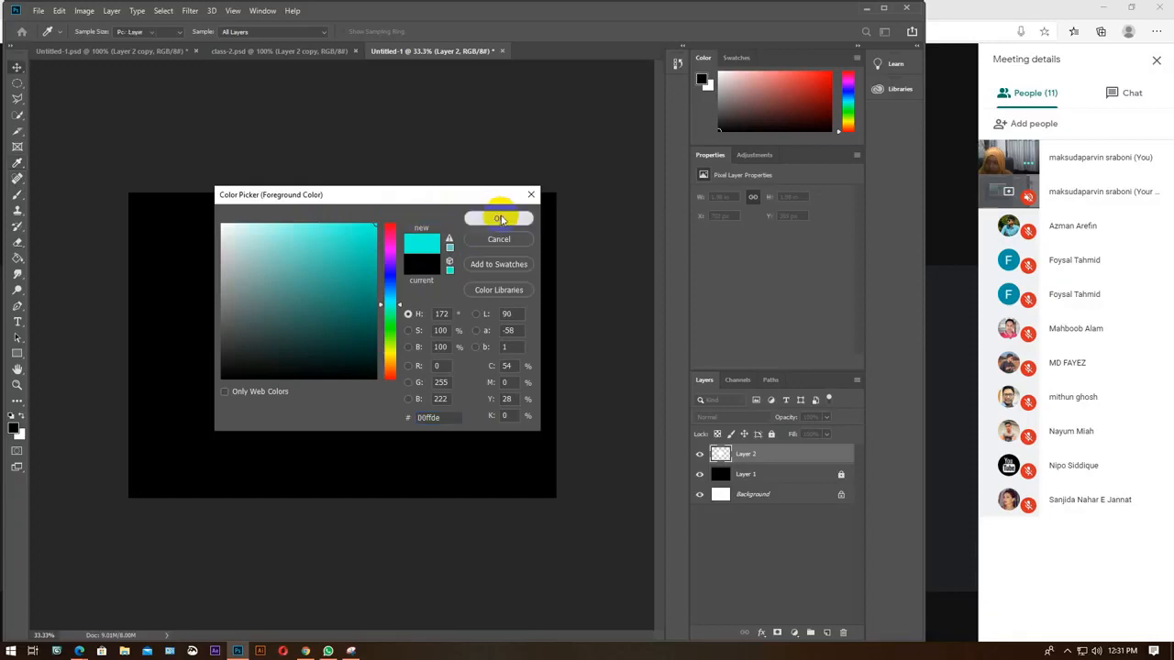
{"action": "key", "text": "ctrl"}
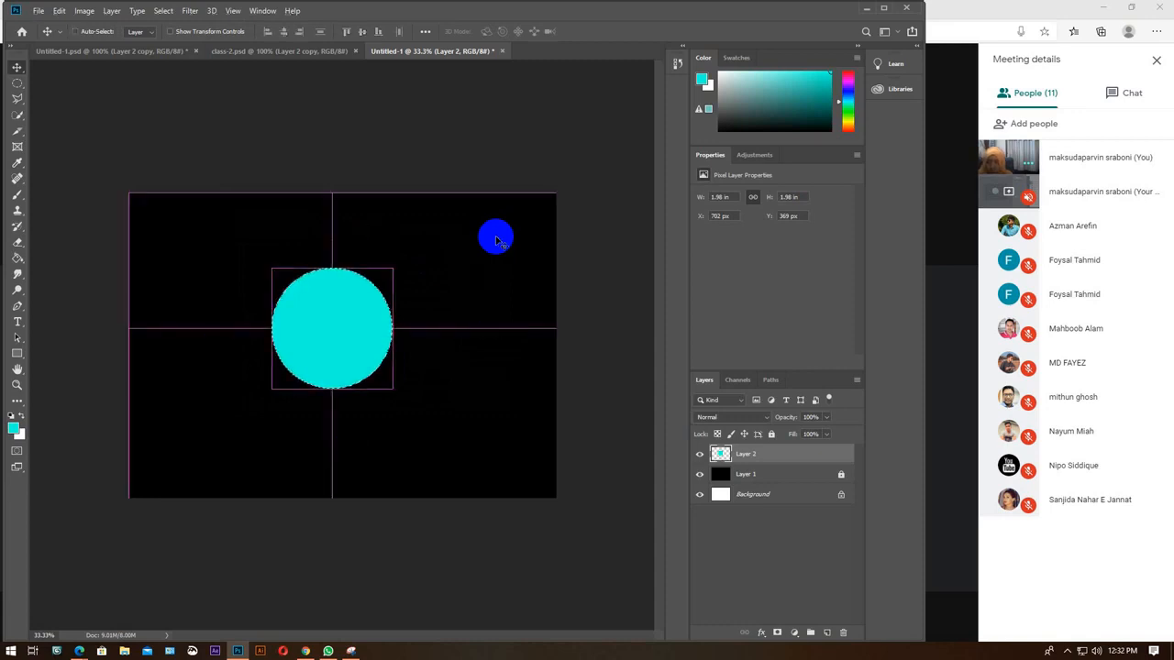
{"action": "key", "text": "ctrl+d"}
{"action": "left_click_drag", "start_coordinate": [335, 362], "coordinate": [350, 338]}
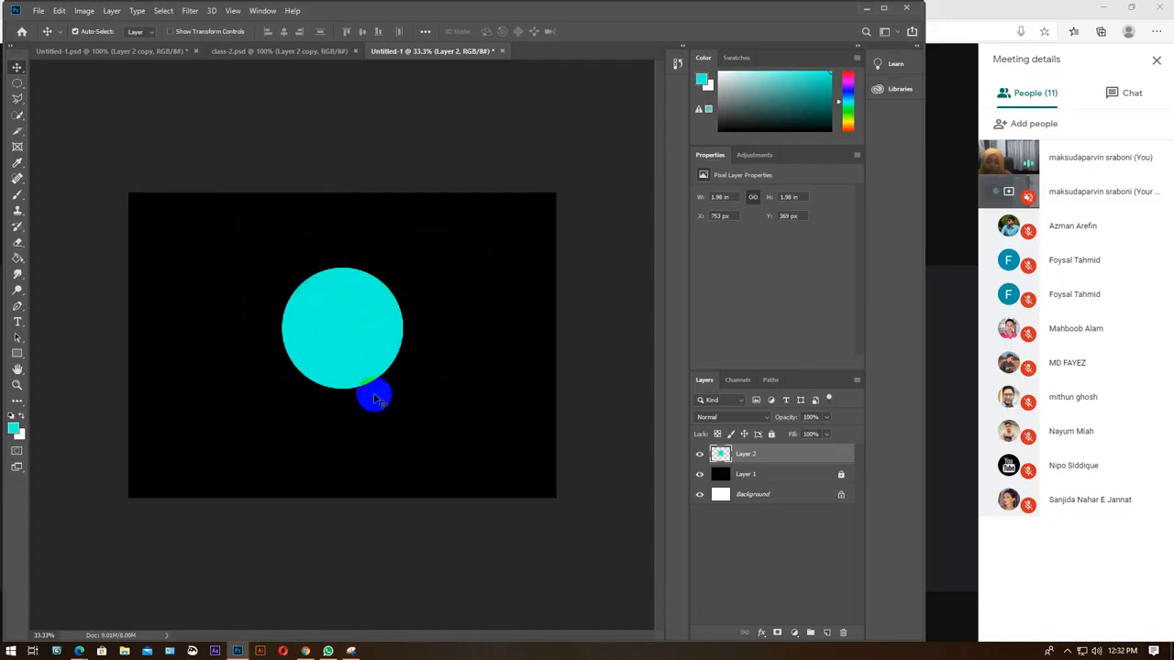
Open the Layer Style blending options for the circle's layer, and place the dialog clear of the circle.
{"action": "right_click", "coordinate": [791, 457]}
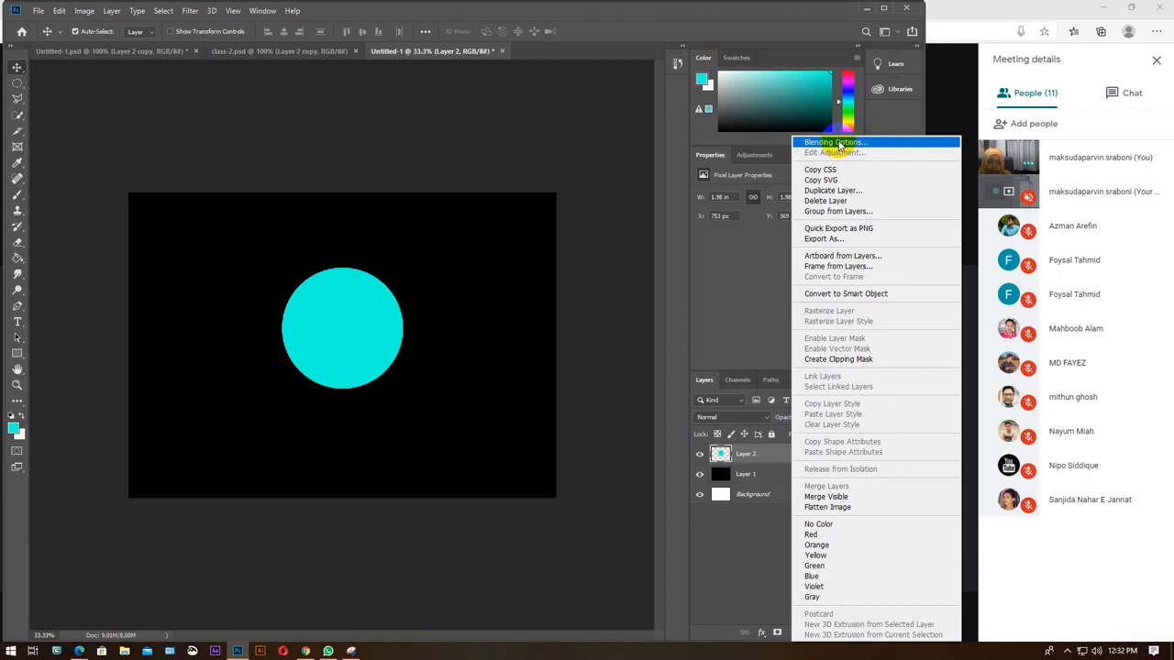
{"action": "left_click", "coordinate": [839, 144]}
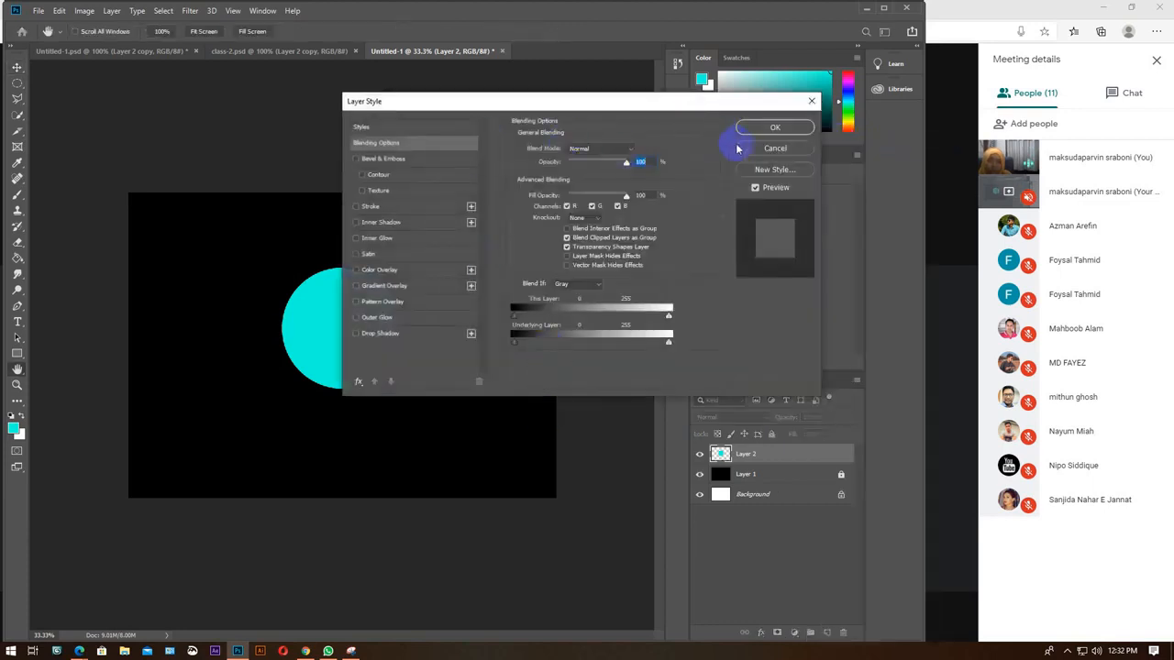
{"action": "left_click", "coordinate": [811, 102]}
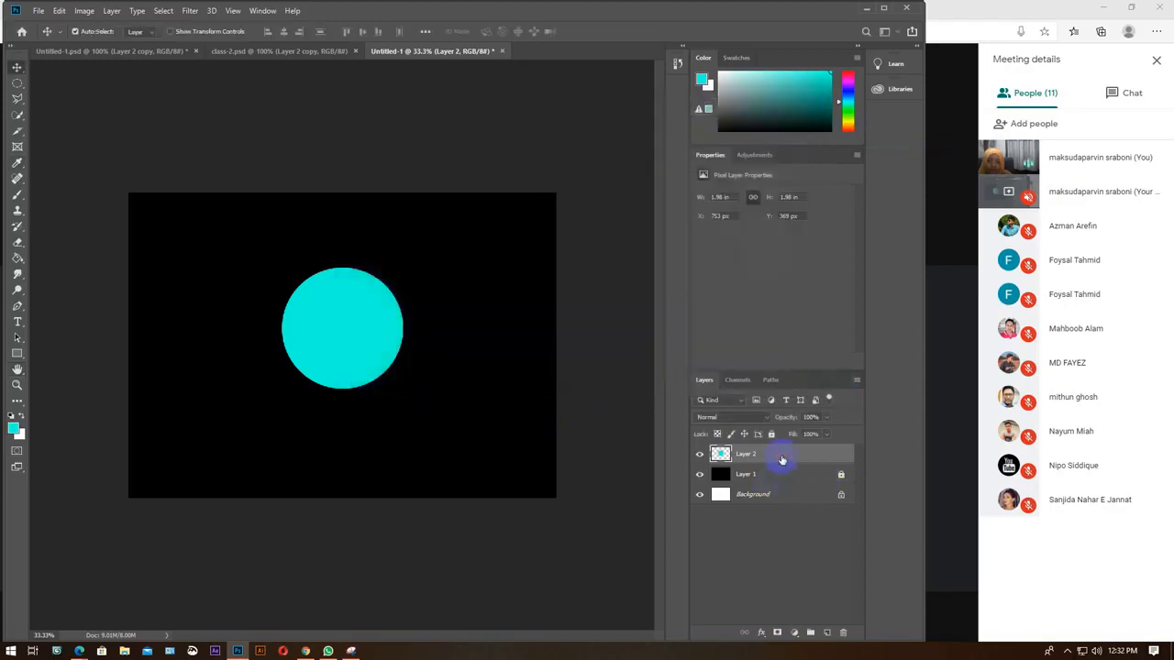
{"action": "double_click", "coordinate": [782, 460]}
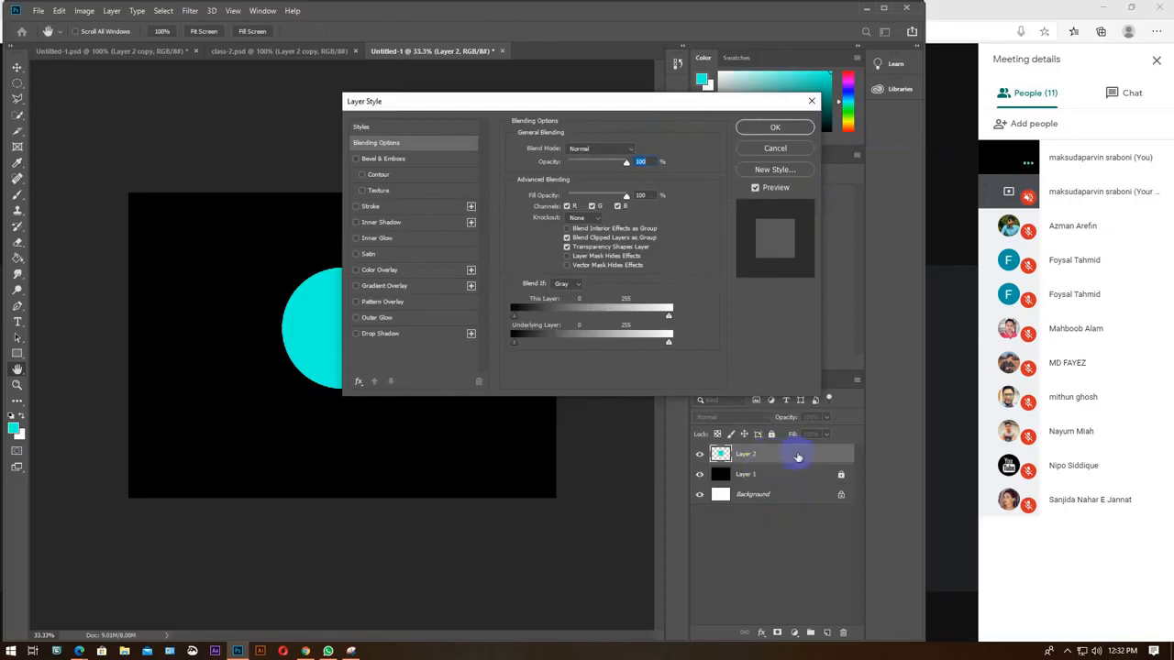
{"action": "left_click", "coordinate": [811, 101]}
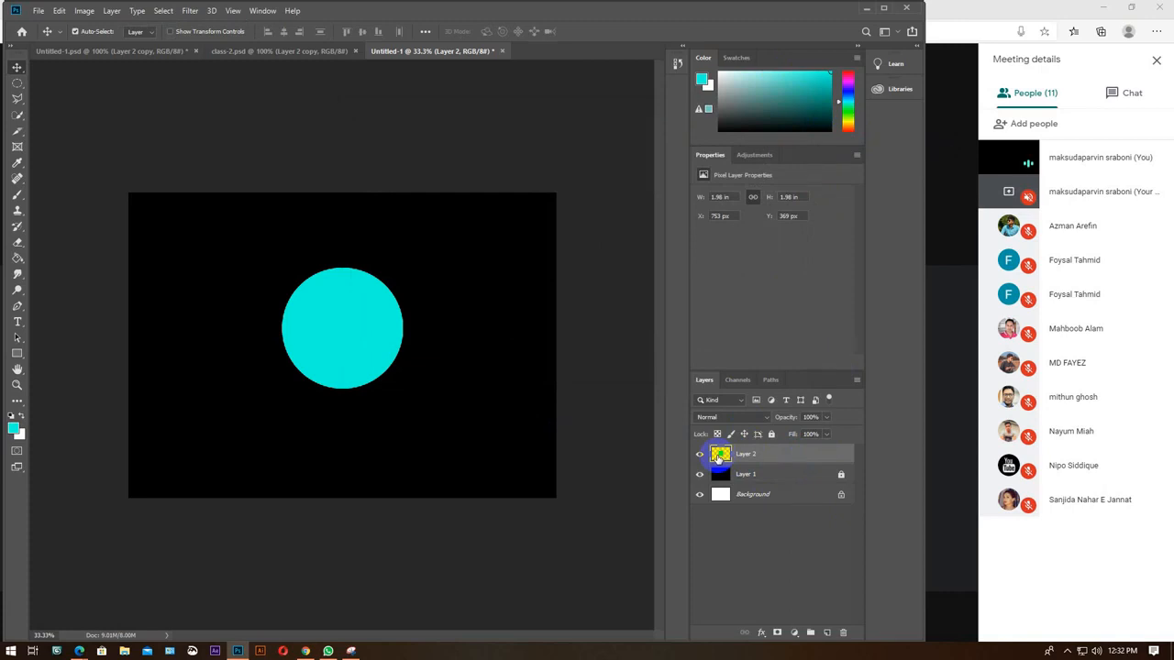
{"action": "double_click", "coordinate": [801, 456]}
{"action": "left_click_drag", "start_coordinate": [550, 100], "coordinate": [708, 89]}
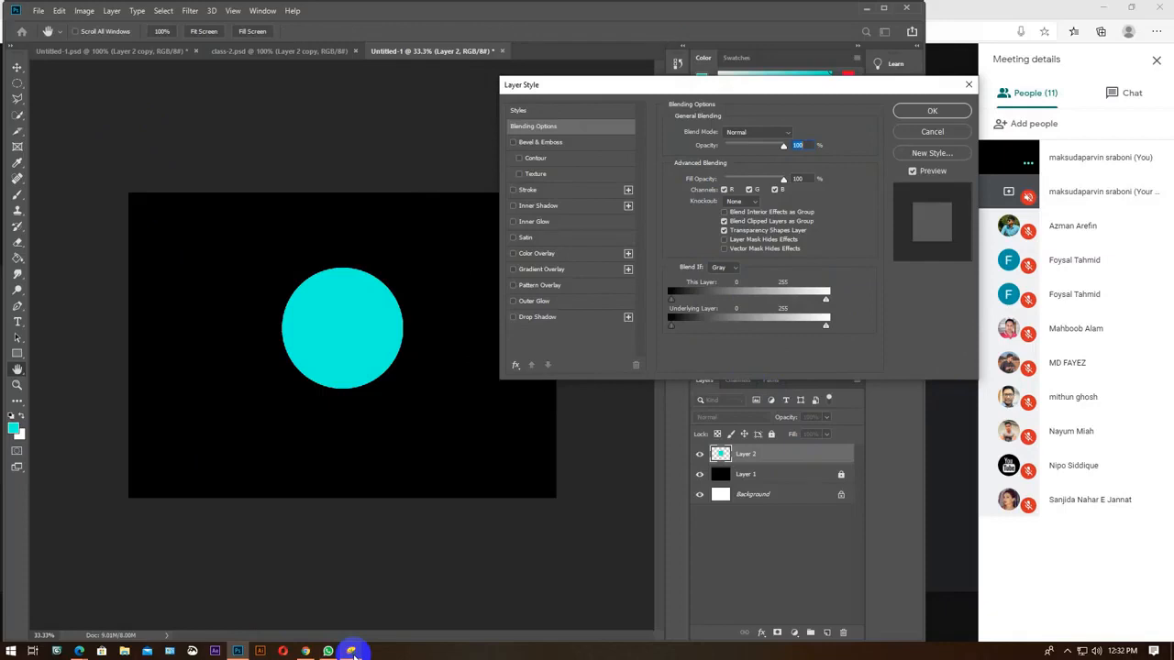
Switch to Snipping Tool, capture the whole screen, and save the snip as a PNG file named 10.
{"action": "left_click", "coordinate": [1065, 651]}
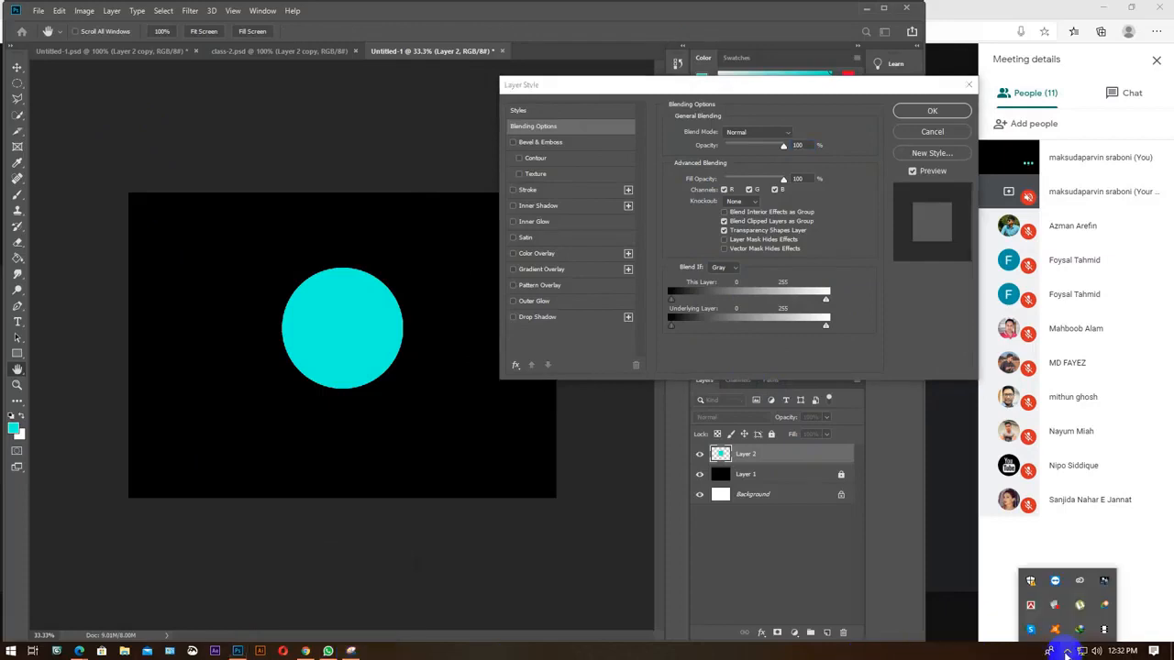
{"action": "left_click", "coordinate": [351, 651]}
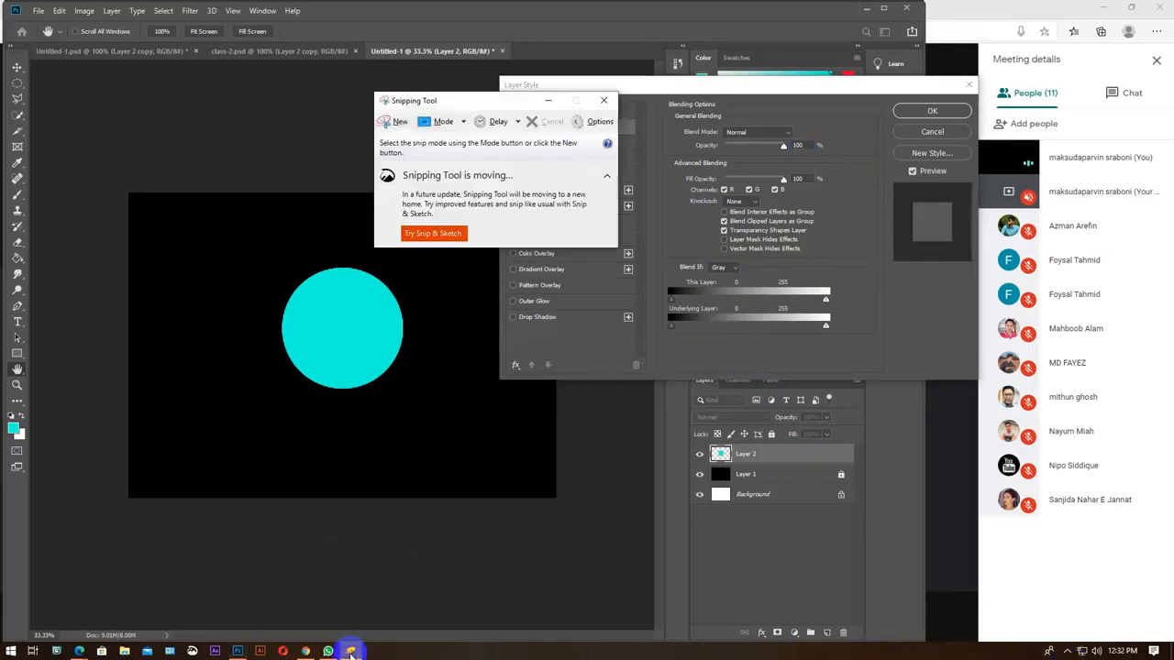
{"action": "left_click", "coordinate": [394, 121]}
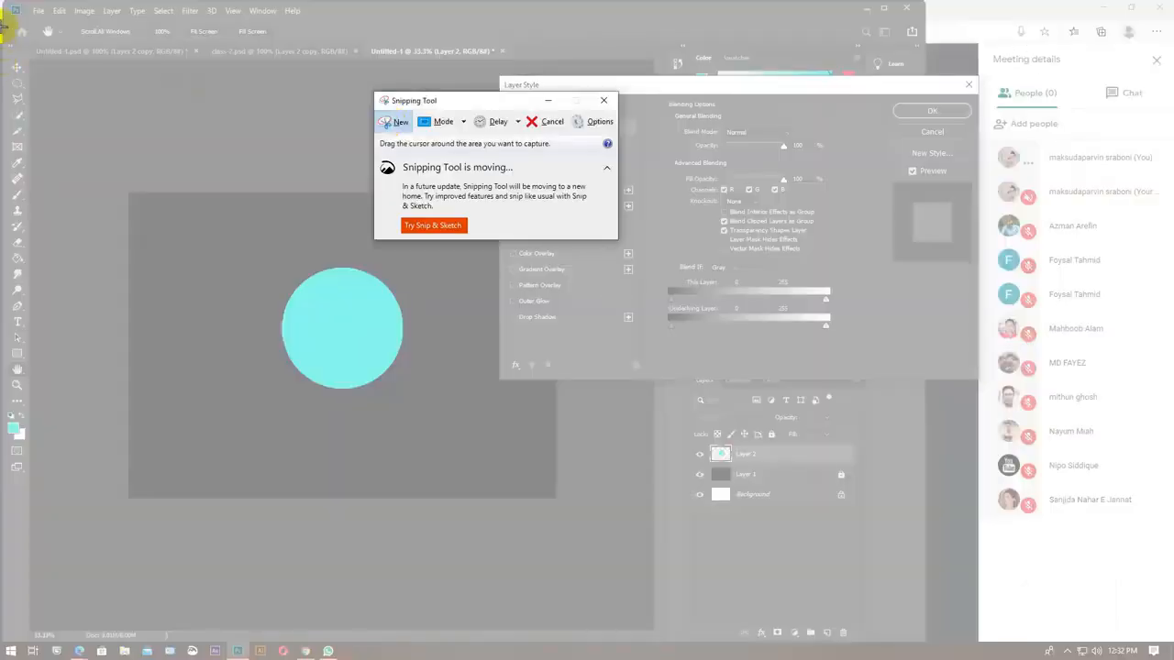
{"action": "left_click_drag", "start_coordinate": [1, 1], "coordinate": [1173, 659]}
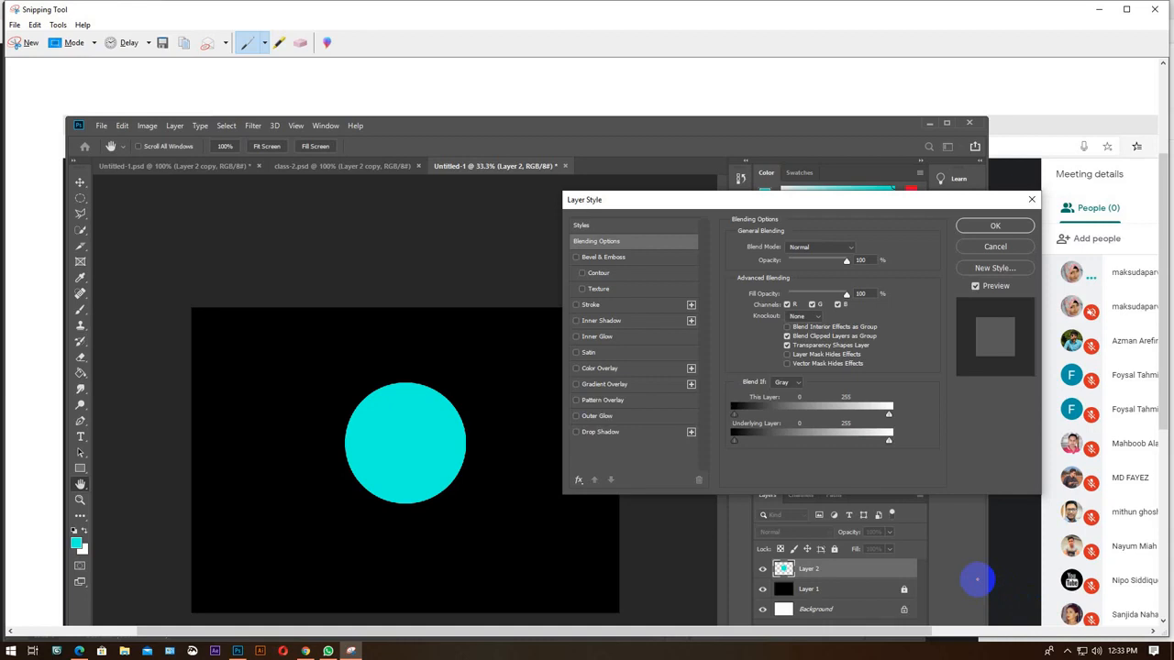
{"action": "left_click", "coordinate": [15, 25]}
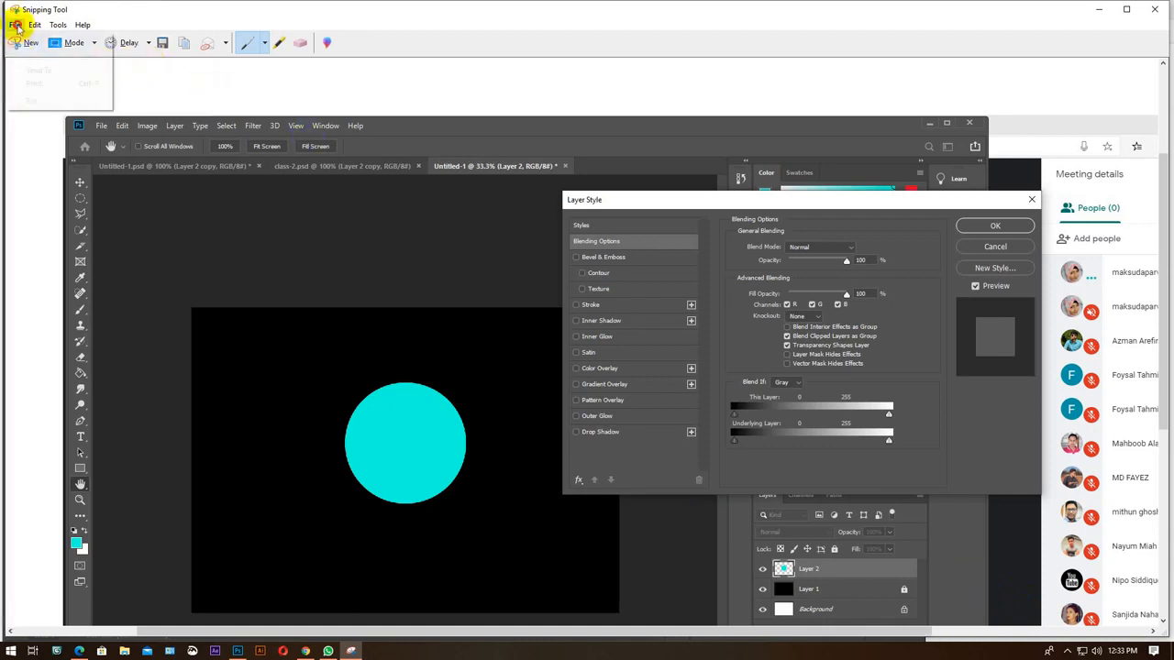
{"action": "left_click", "coordinate": [32, 57]}
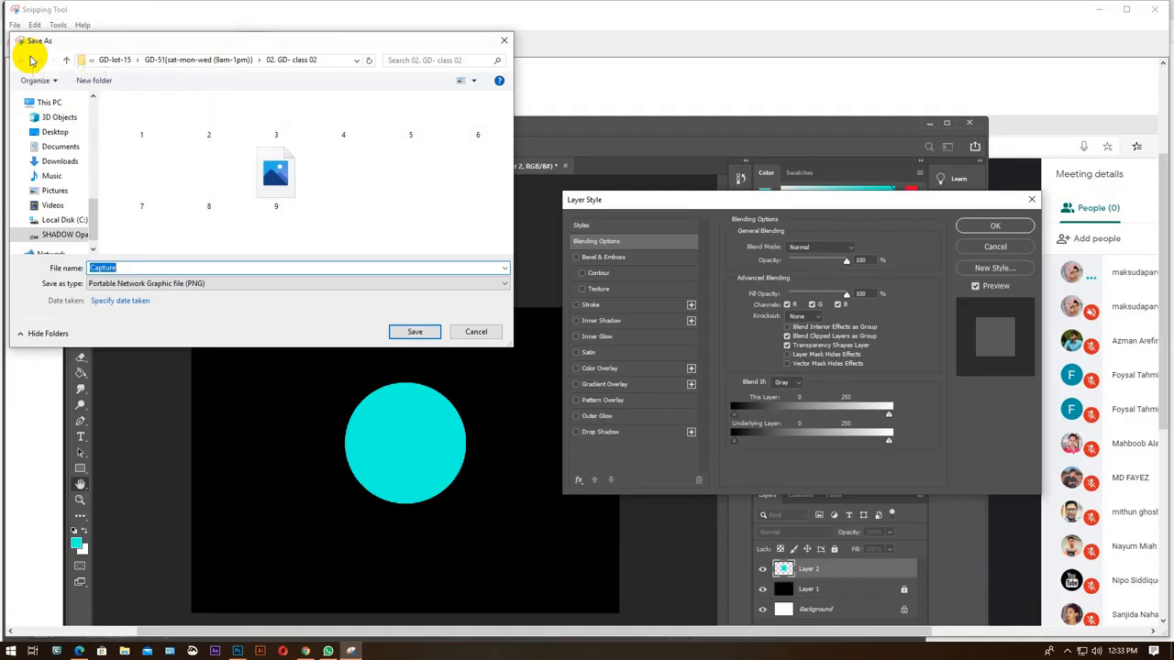
{"action": "type", "text": "10"}
{"action": "key", "text": "Return"}
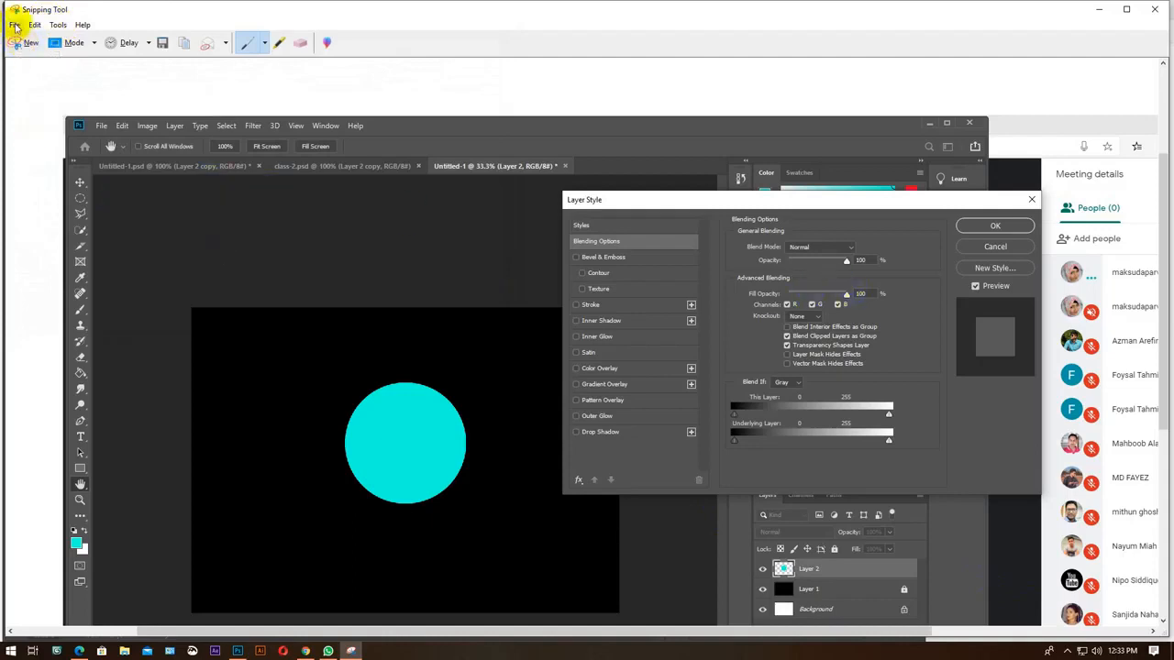
Cancel a further snip, minimise Snipping Tool, and close the Layer Style dialog without applying any style.
{"action": "left_click", "coordinate": [24, 44]}
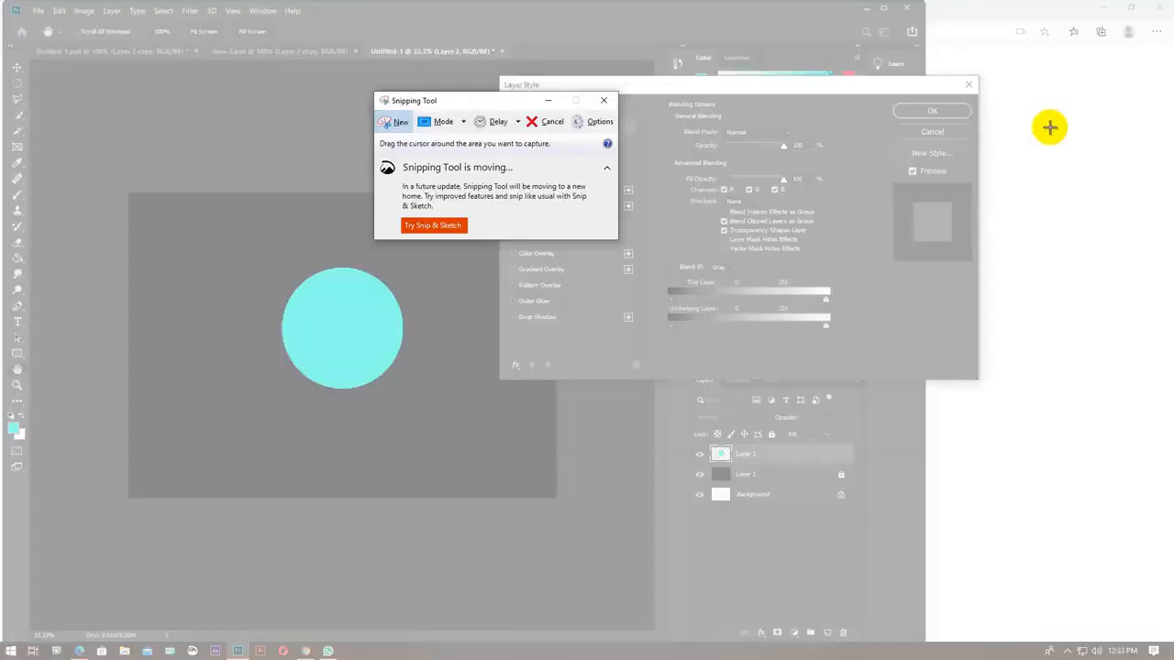
{"action": "left_click", "coordinate": [548, 121]}
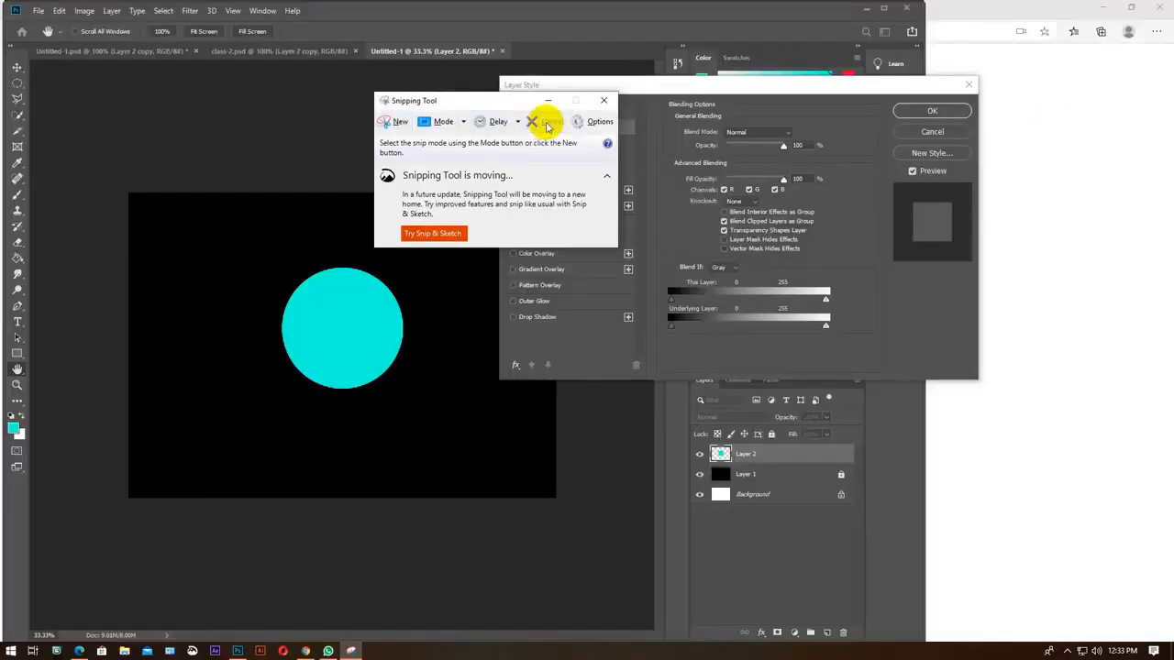
{"action": "left_click", "coordinate": [548, 100]}
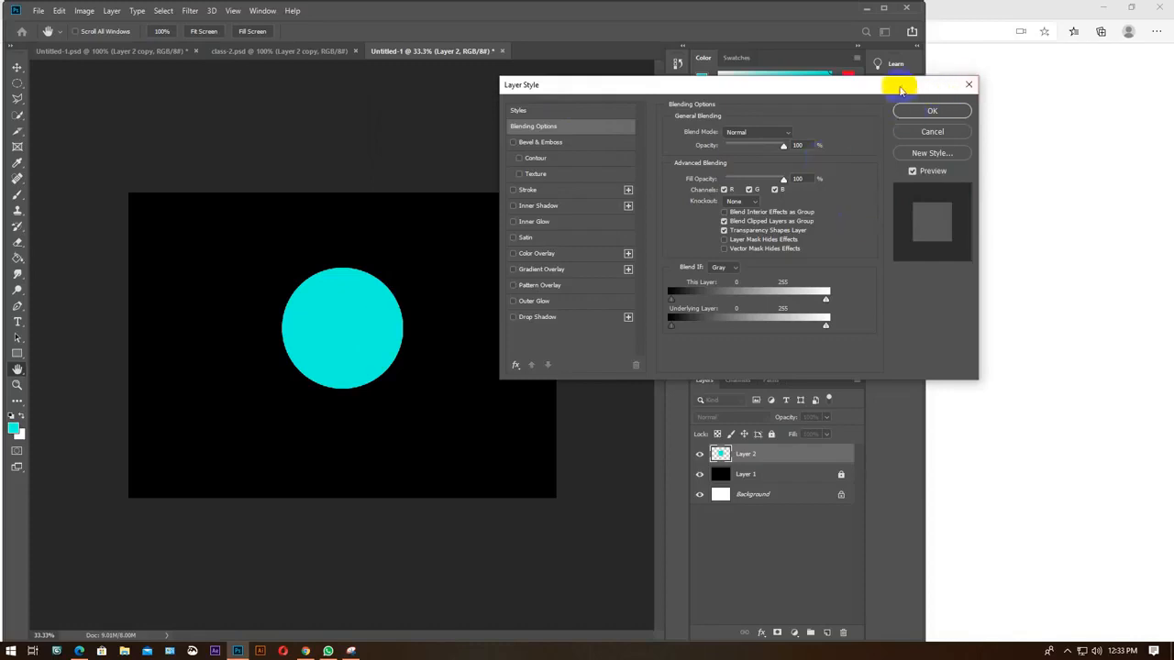
{"action": "left_click_drag", "start_coordinate": [900, 89], "coordinate": [891, 98]}
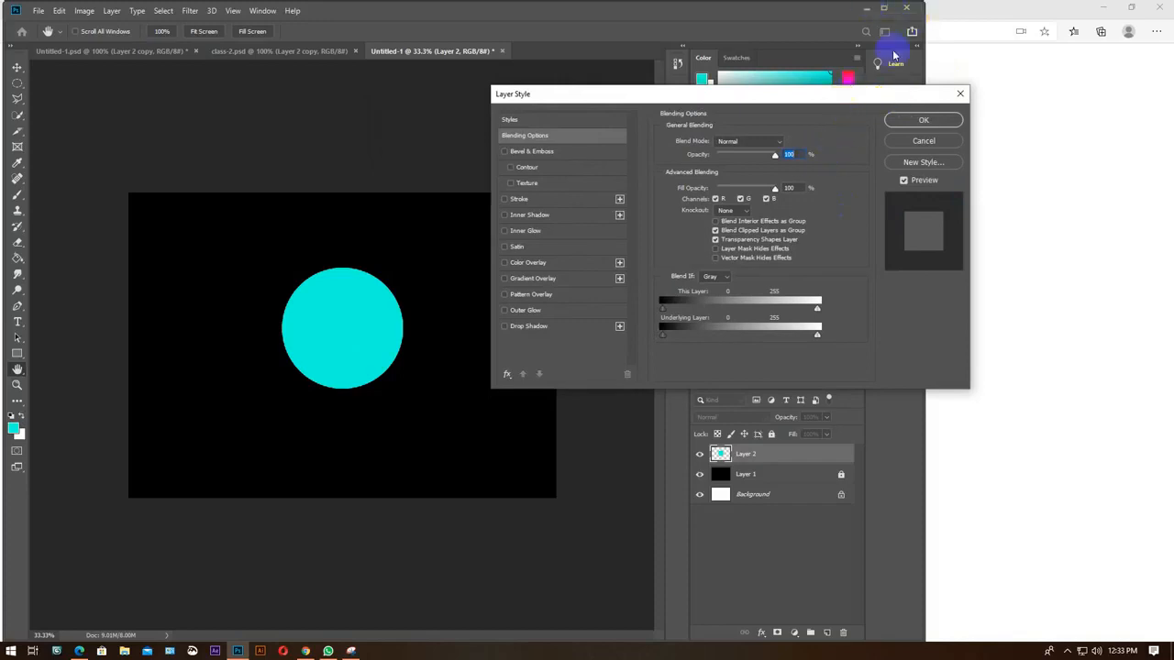
{"action": "left_click", "coordinate": [956, 96]}
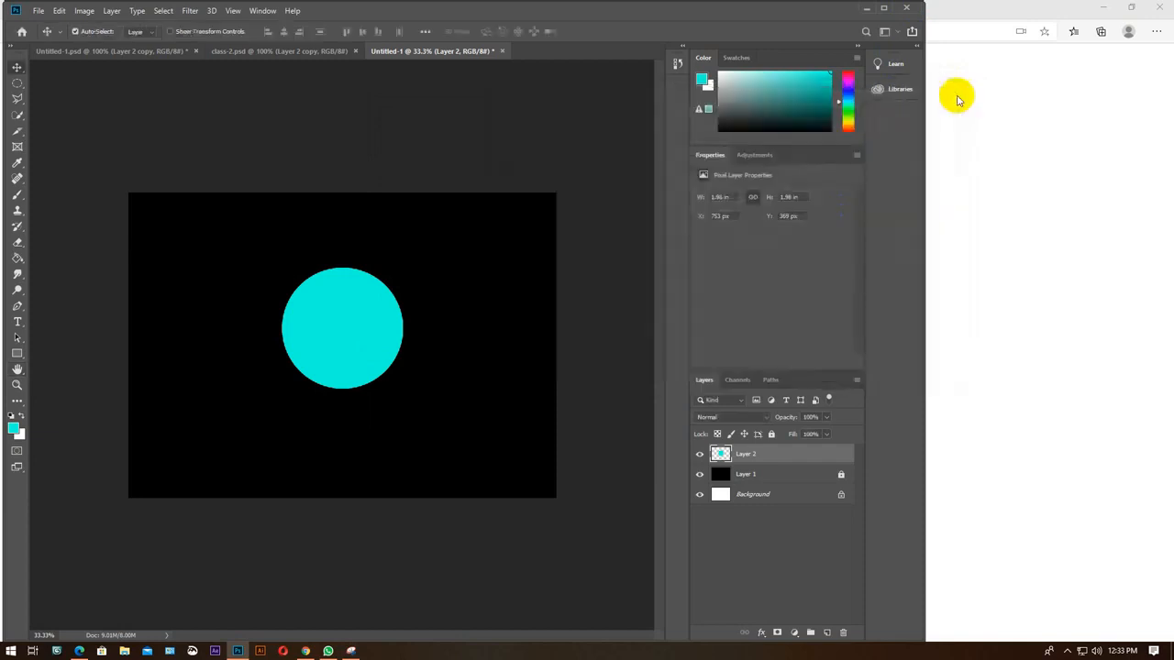
Switch to Google Meet in the browser, rejoin the disconnected call, and reload the page.
{"action": "left_click", "coordinate": [1030, 17]}
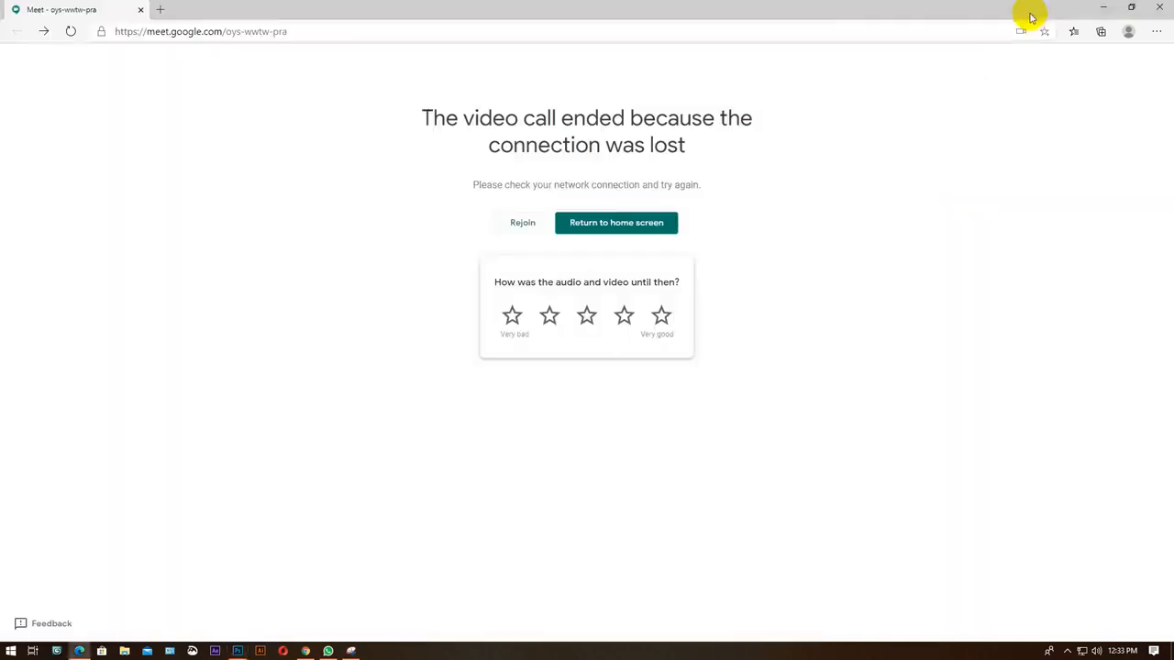
{"action": "left_click", "coordinate": [519, 226]}
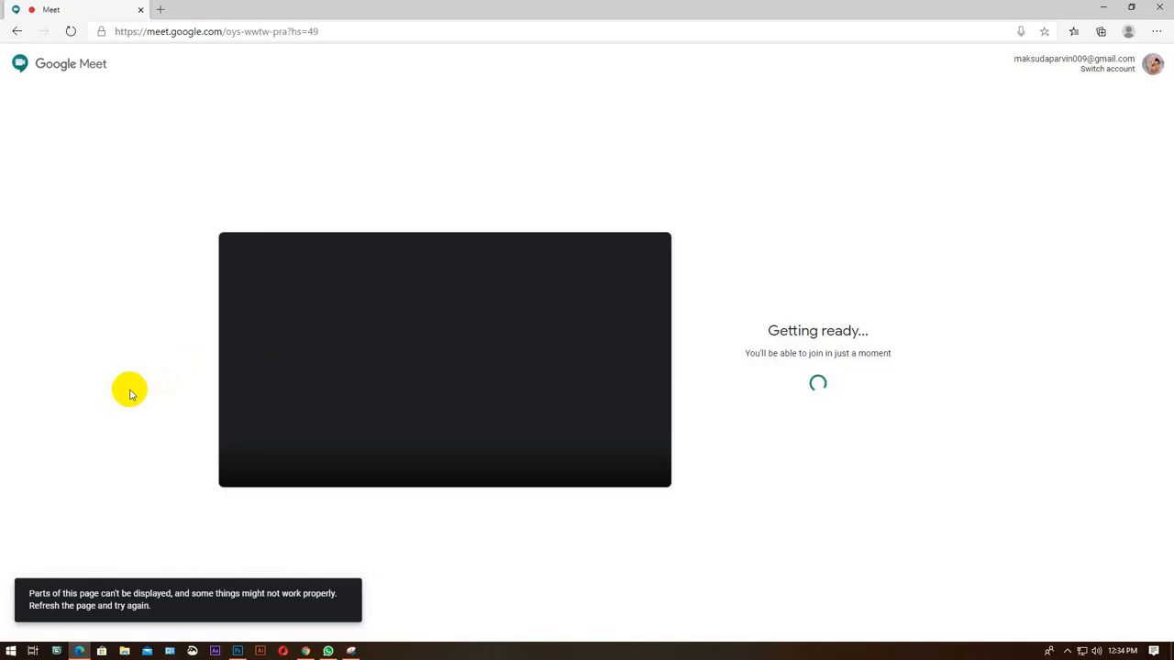
{"action": "left_click", "coordinate": [71, 31]}
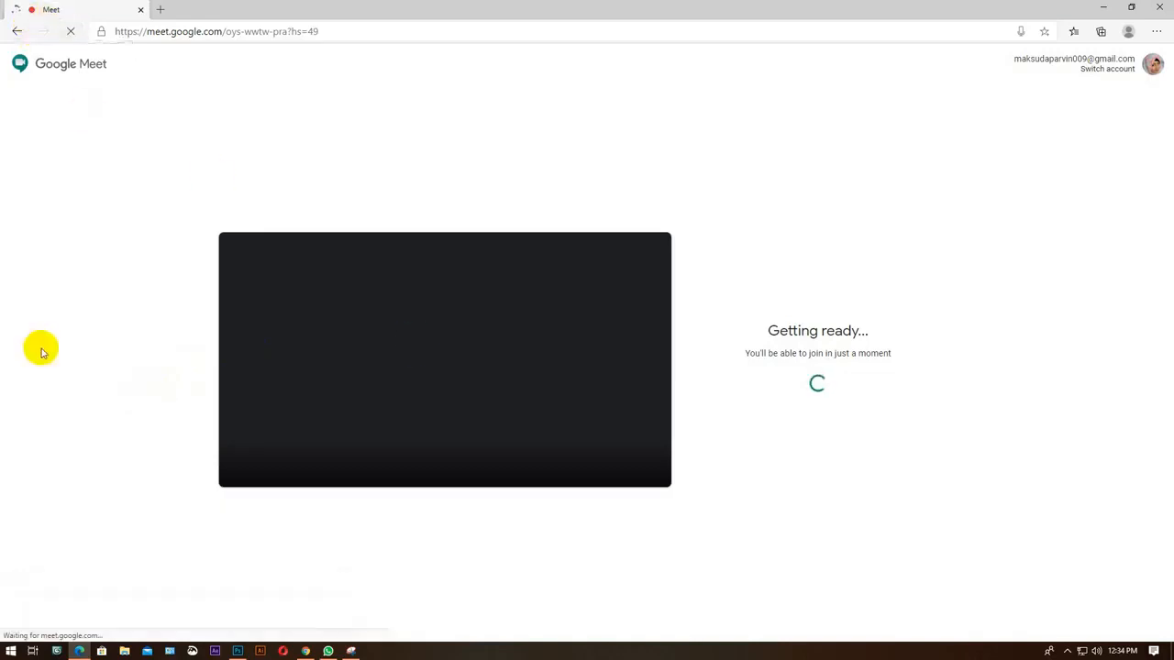
Run the tree command repeatedly from the Windows Run dialog while the Meet page loads.
{"action": "key", "text": "super+r"}
{"action": "key", "text": "Return"}
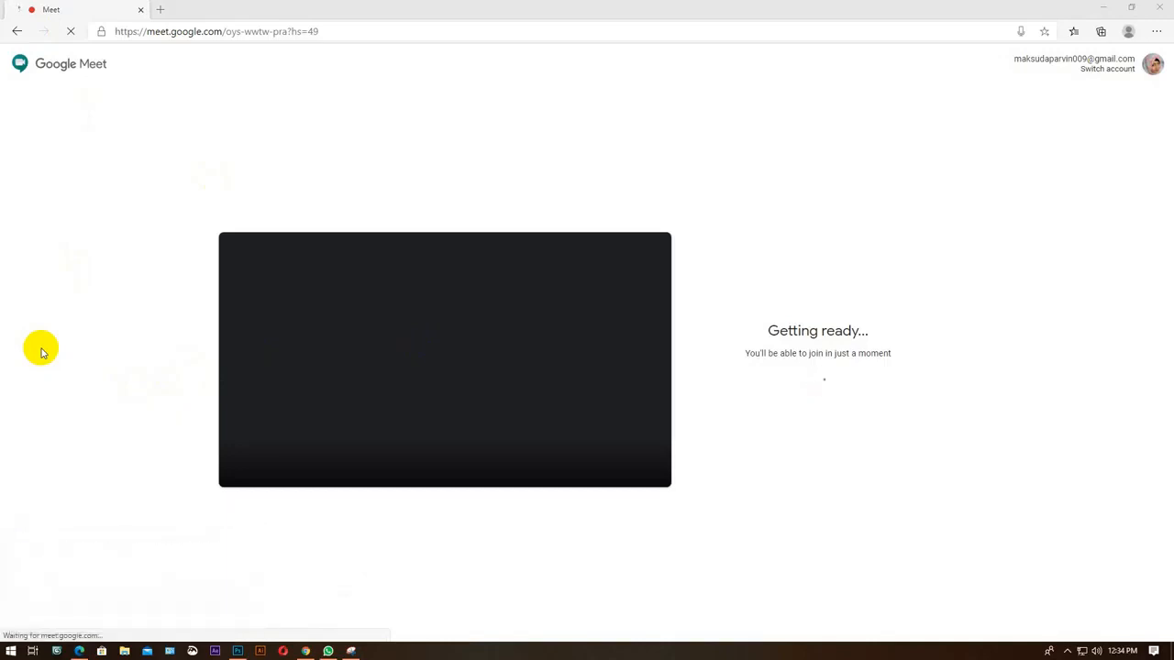
{"action": "key", "text": "super+r"}
{"action": "key", "text": "Escape"}
{"action": "key", "text": "super+r"}
{"action": "key", "text": "Return"}
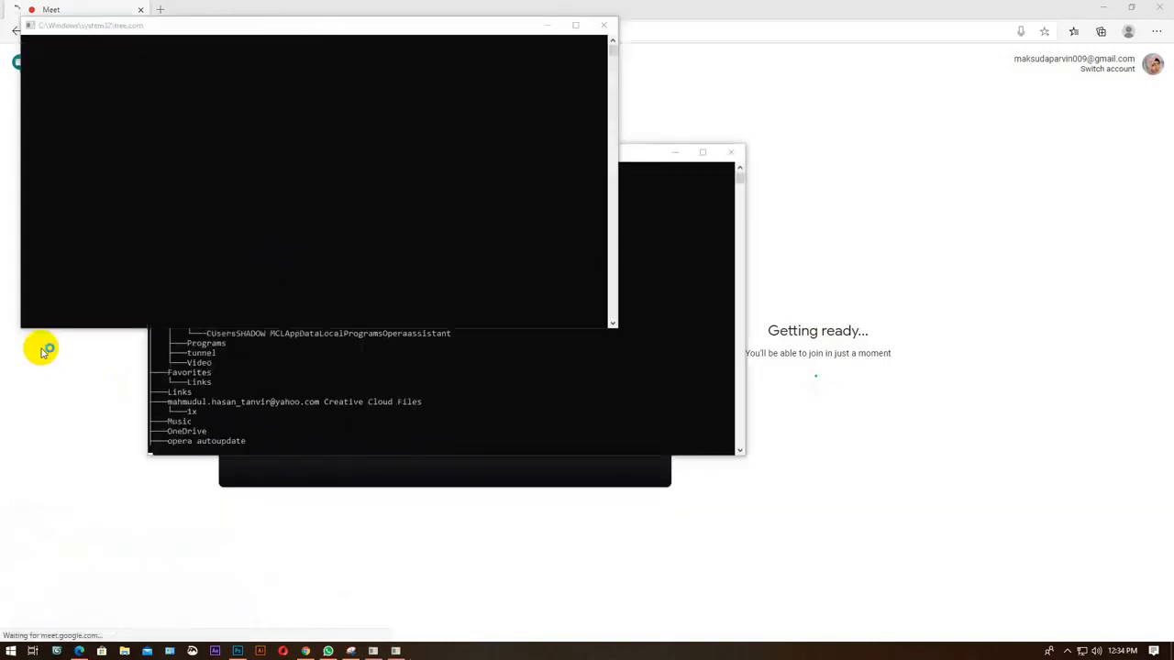
{"action": "key", "text": "super+r"}
{"action": "key", "text": "Return"}
{"action": "key", "text": "super+r"}
{"action": "key", "text": "Return"}
{"action": "key", "text": "super+r"}
{"action": "key", "text": "Return"}
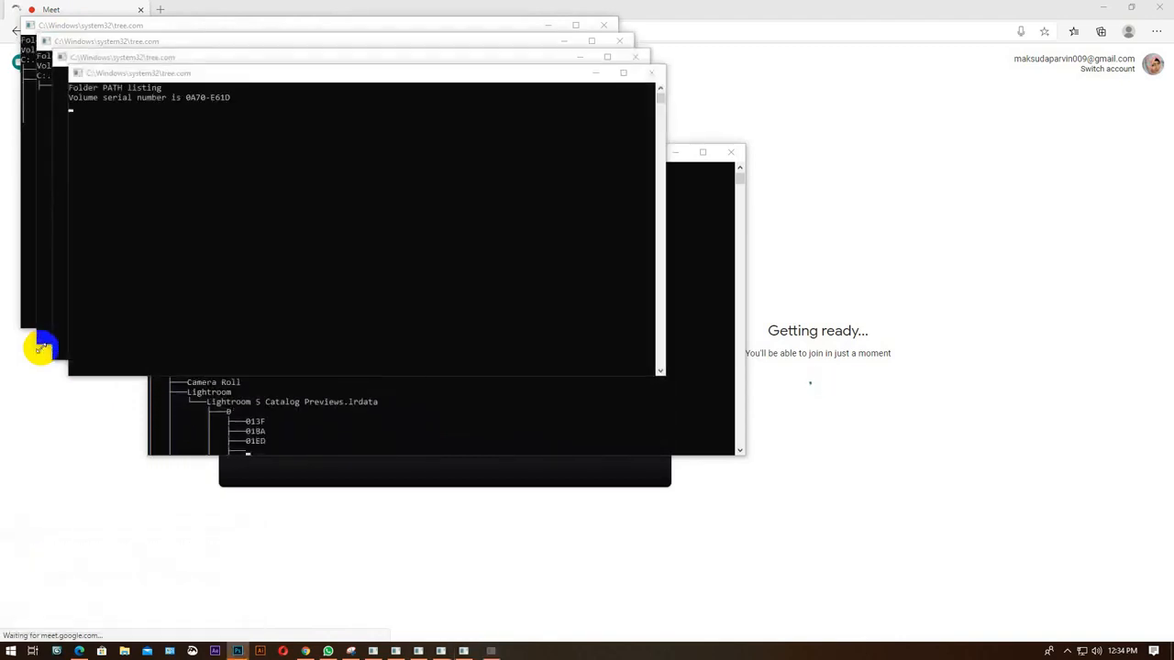
{"action": "key", "text": "super+r"}
{"action": "key", "text": "Return"}
{"action": "key", "text": "super+r"}
{"action": "key", "text": "Return"}
{"action": "key", "text": "super+r"}
{"action": "key", "text": "Return"}
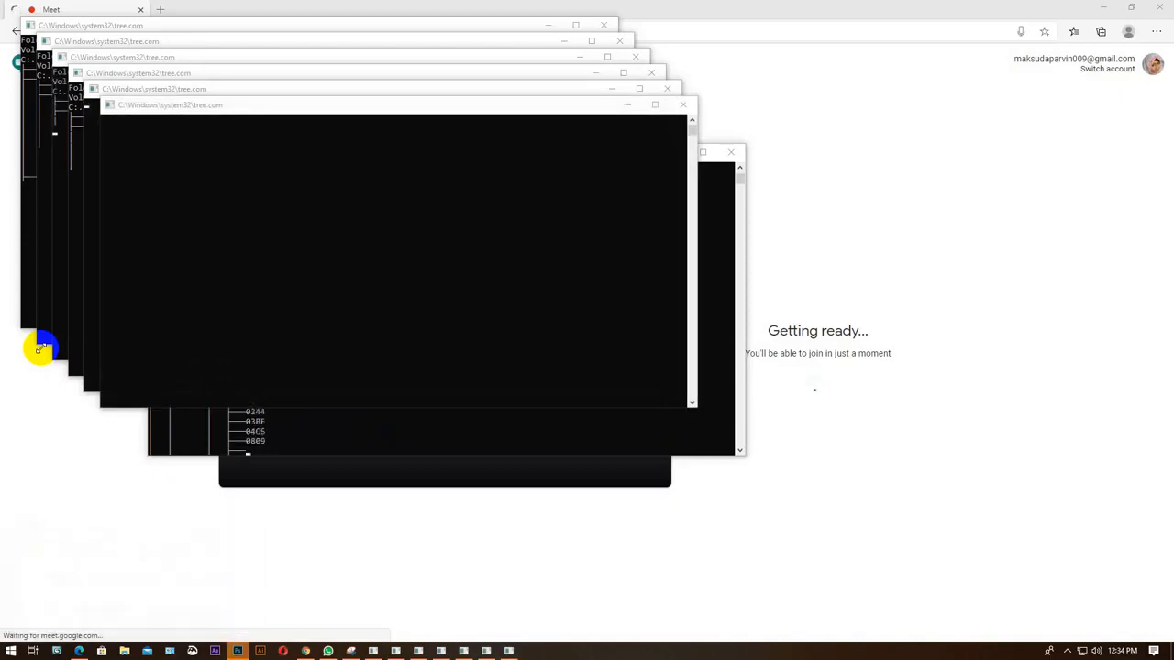
{"action": "key", "text": "super+r"}
{"action": "key", "text": "Return"}
{"action": "key", "text": "super+r"}
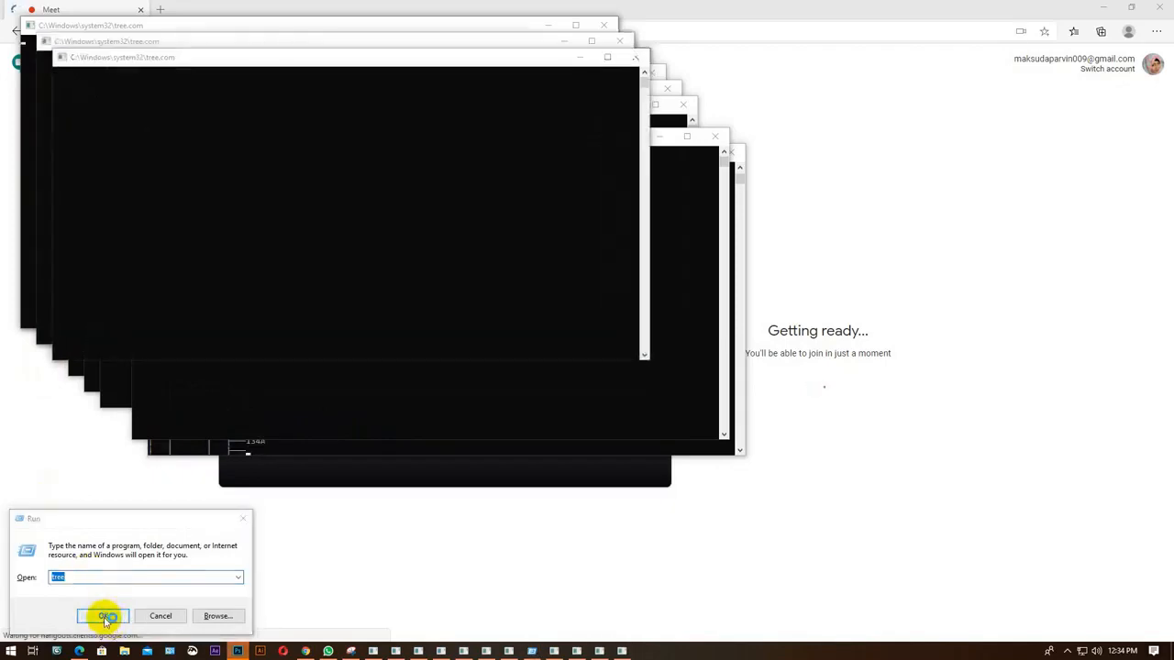
{"action": "left_click", "coordinate": [105, 619]}
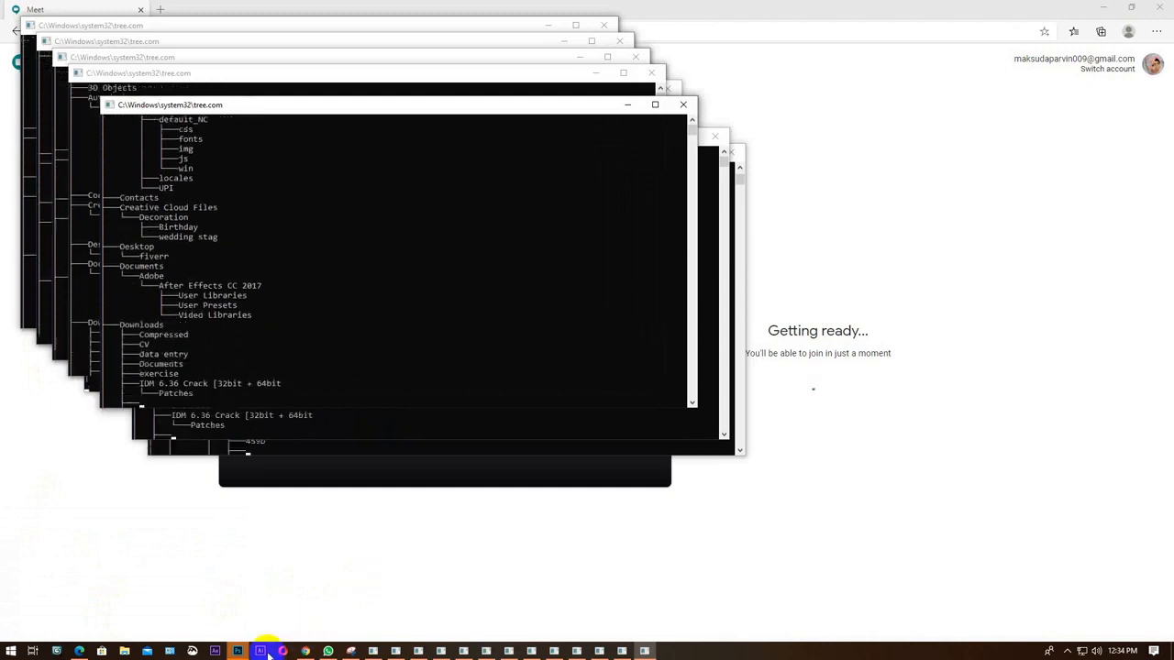
Bring up Photoshop briefly, minimise it along with the tree console windows, and return to the Google Meet page.
{"action": "left_click", "coordinate": [229, 653]}
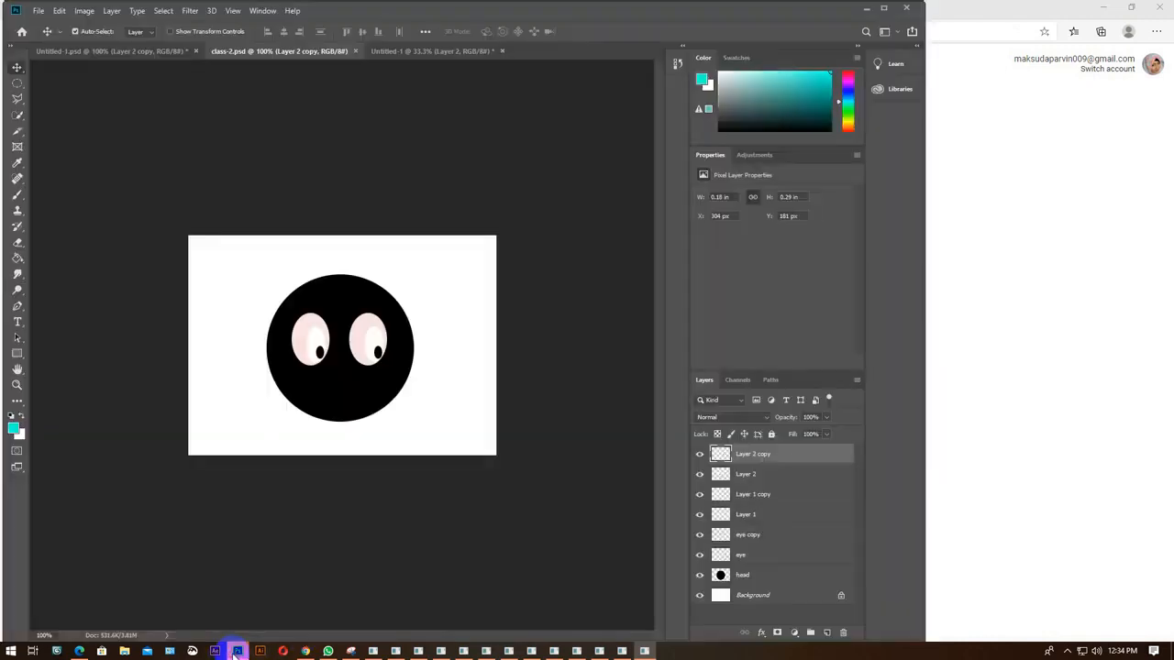
{"action": "left_click", "coordinate": [869, 10]}
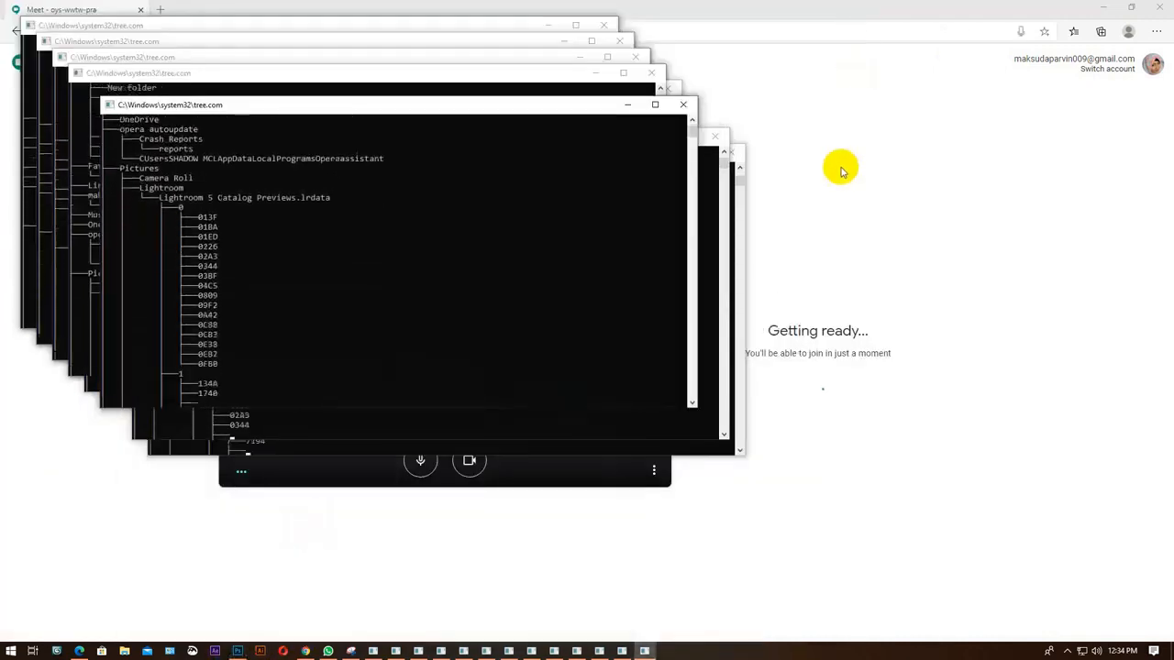
{"action": "left_click", "coordinate": [547, 28]}
{"action": "left_click", "coordinate": [545, 28]}
{"action": "left_click", "coordinate": [545, 28]}
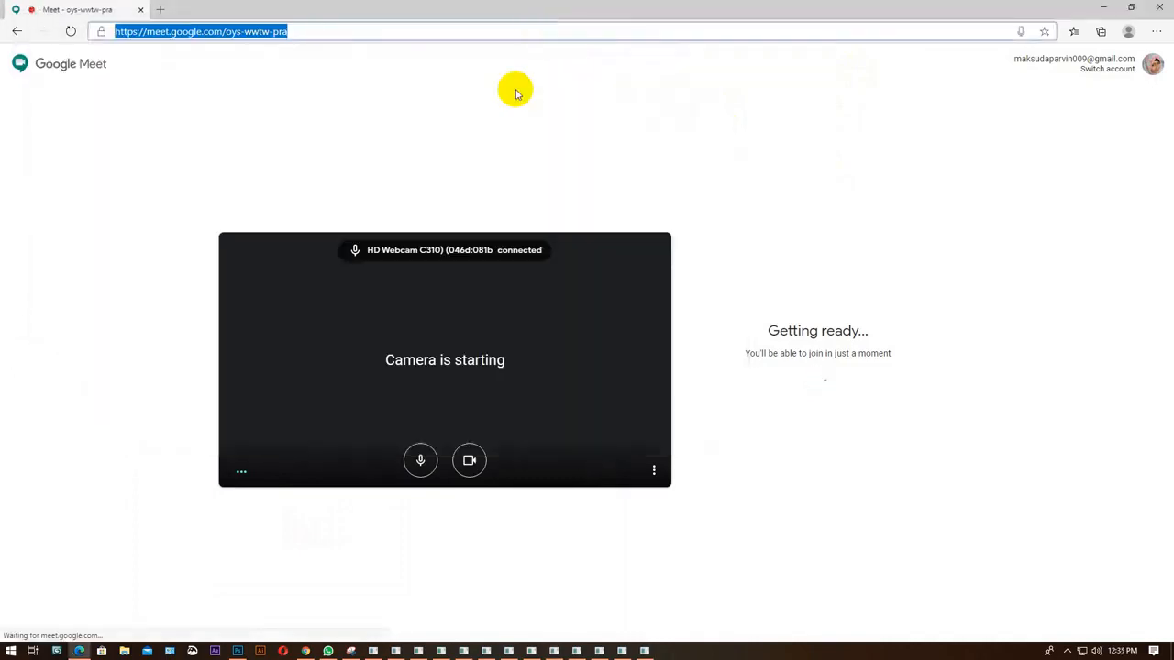
{"action": "left_click", "coordinate": [491, 112]}
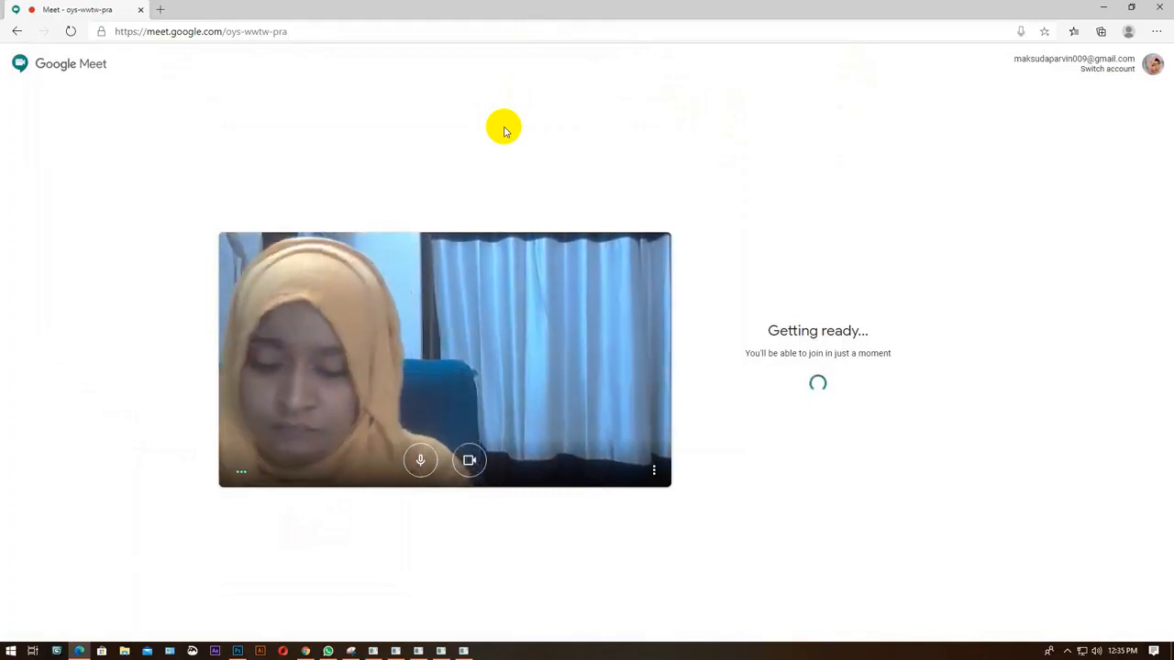
{"action": "key", "text": "super+r"}
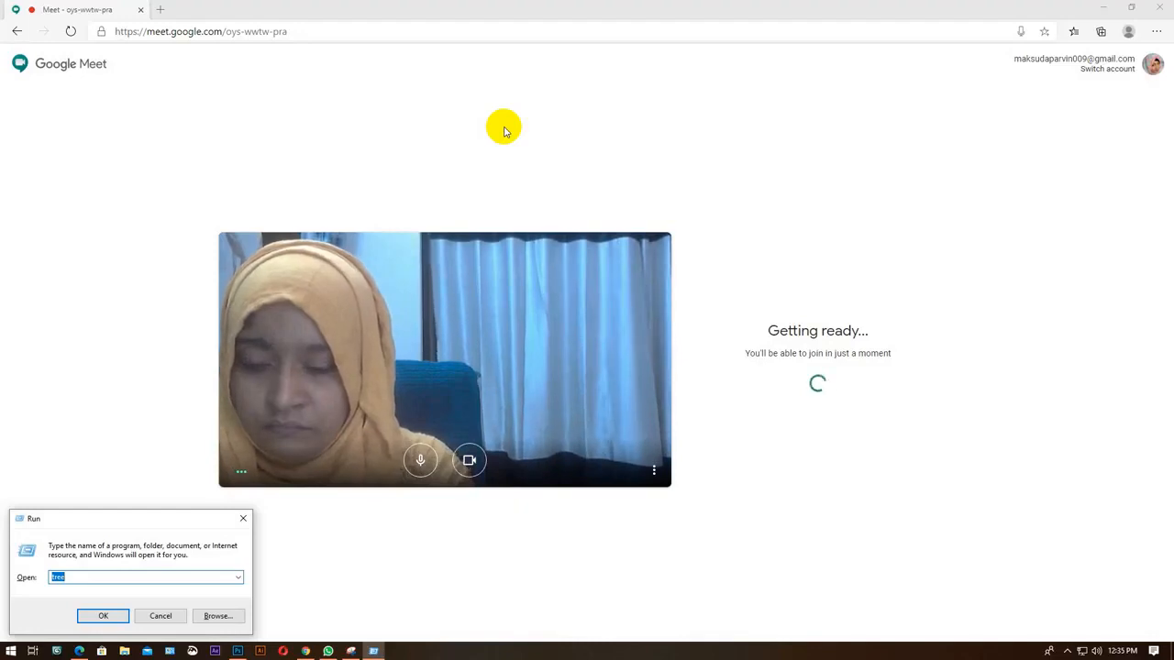
{"action": "type", "text": "p"}
{"action": "key", "text": "Down"}
{"action": "key", "text": "Down"}
{"action": "key", "text": "Down"}
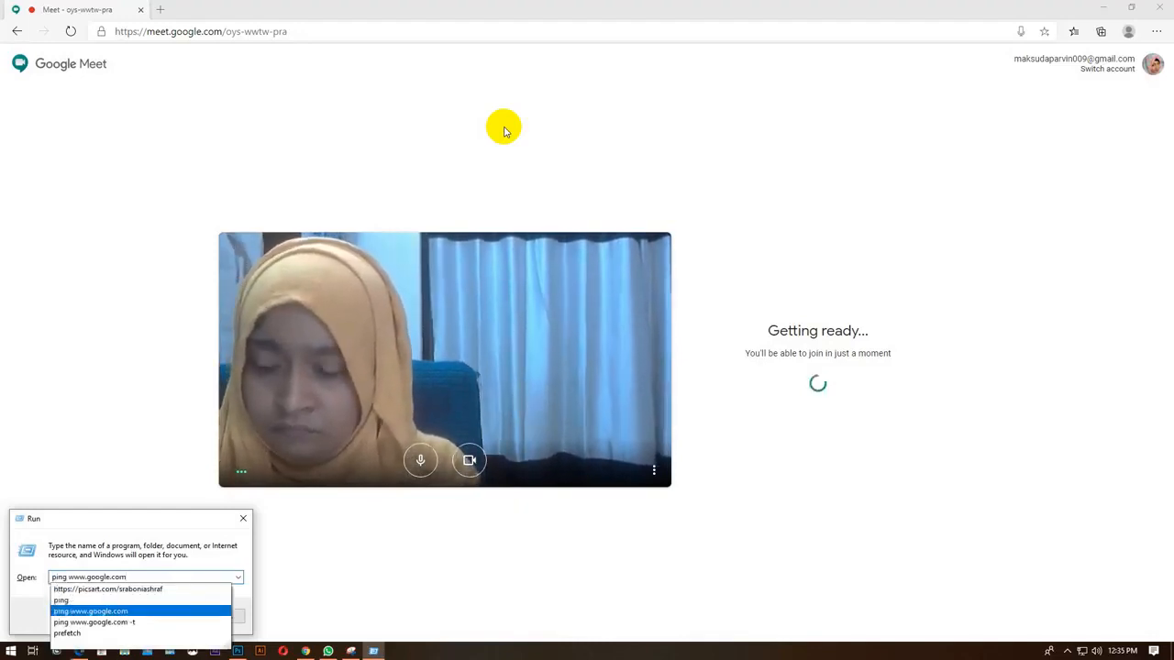
{"action": "key", "text": "Escape"}
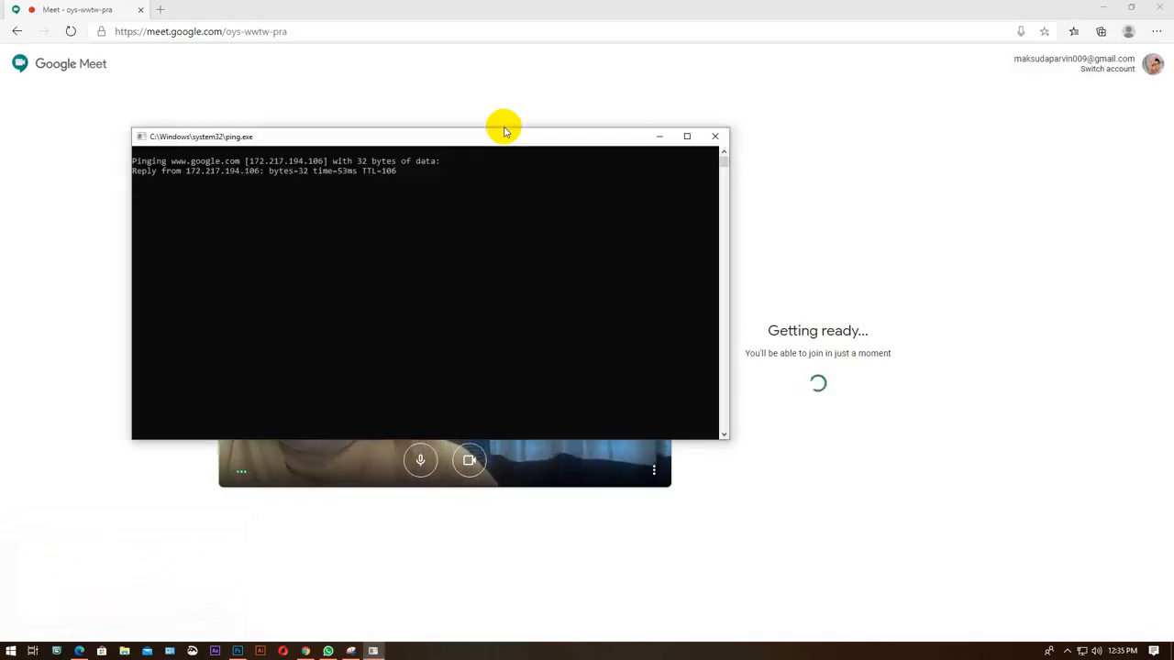
{"action": "left_click", "coordinate": [660, 139]}
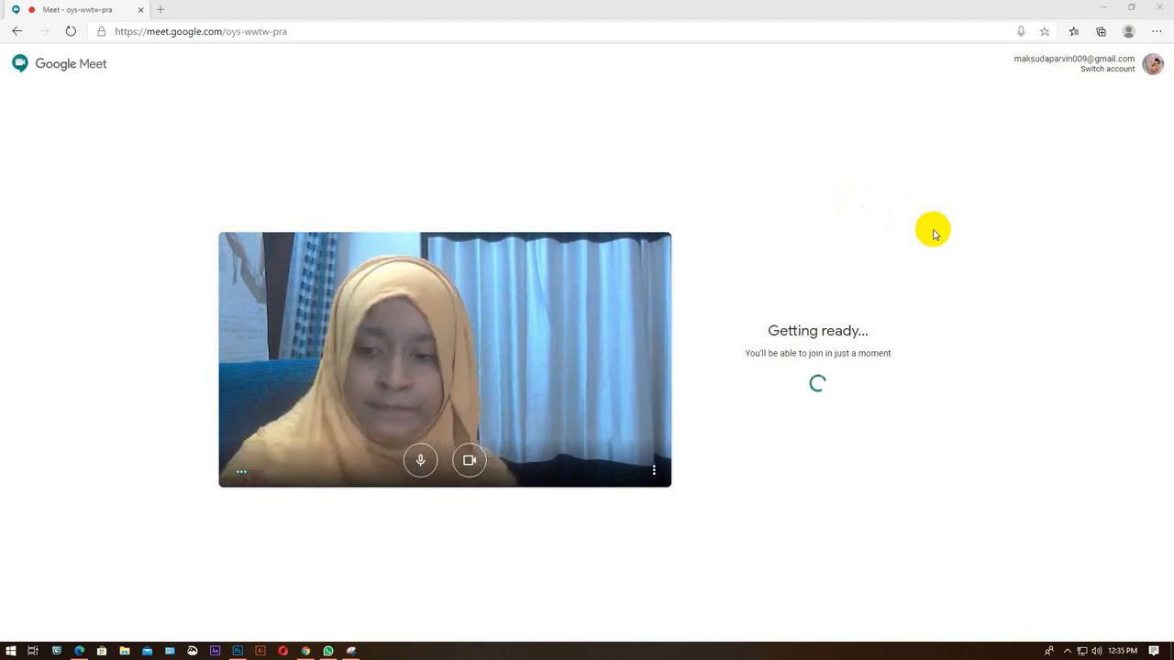
Switch to WhatsApp and send the Graphic Design LEDP - 51 group "sobai practice koren." and "amar PC ta abar restart nicche.".
{"action": "left_click", "coordinate": [328, 651]}
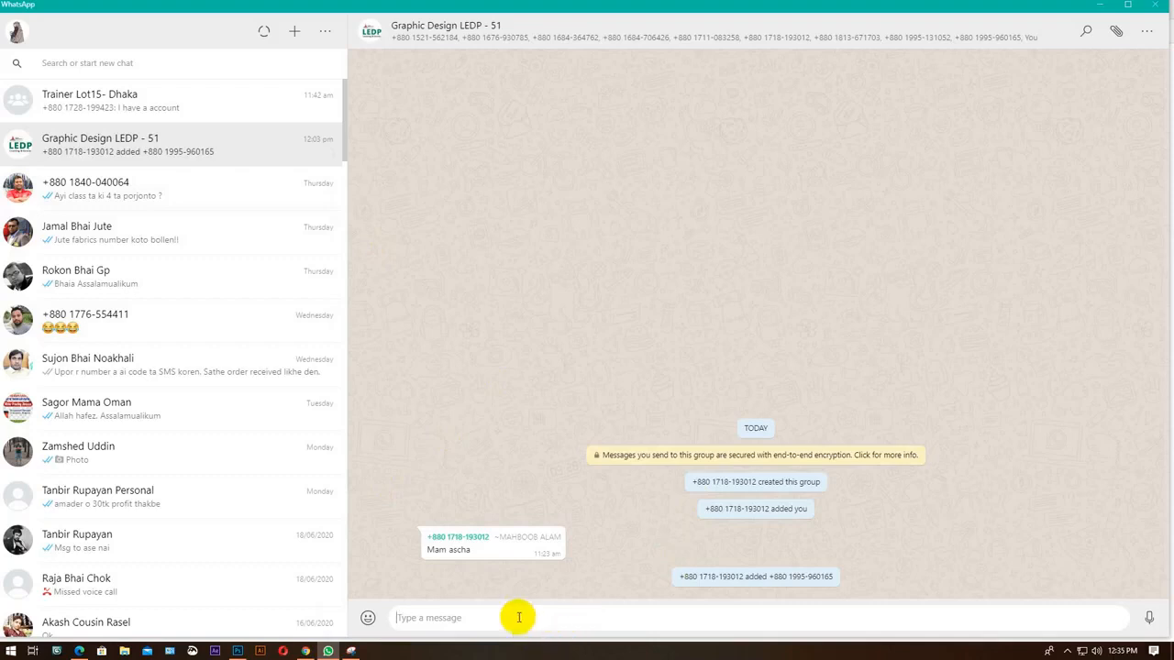
{"action": "type", "text": "sobai practice koren."}
{"action": "key", "text": "Return"}
{"action": "type", "text": "amar"}
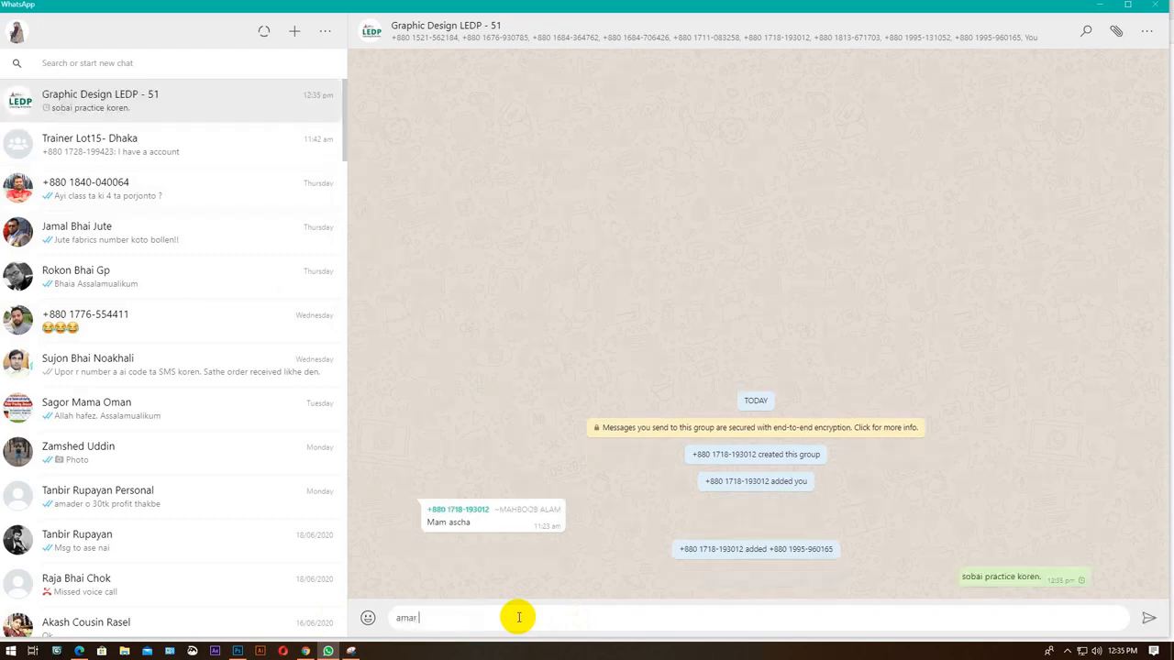
{"action": "type", "text": " PC ta abar restart nicche."}
{"action": "key", "text": "Return"}
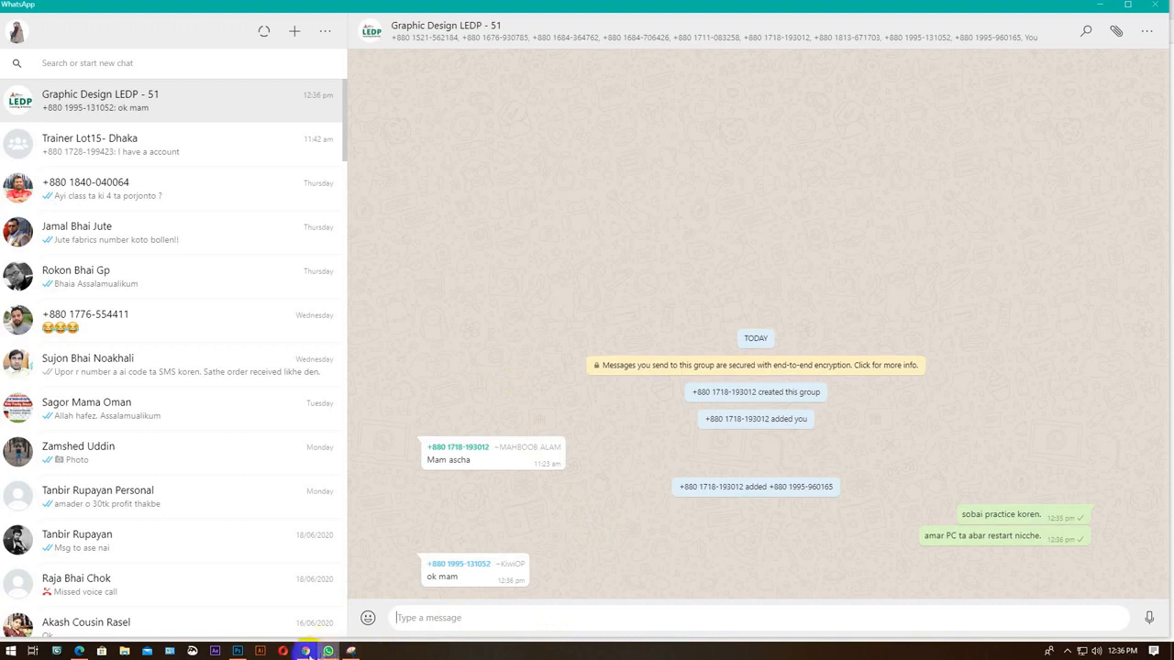
Switch to Photoshop's Untitled-1 document, capture the screen with Blending Options highlighted in the circle layer's context menu, and close Snipping Tool.
{"action": "left_click", "coordinate": [235, 650]}
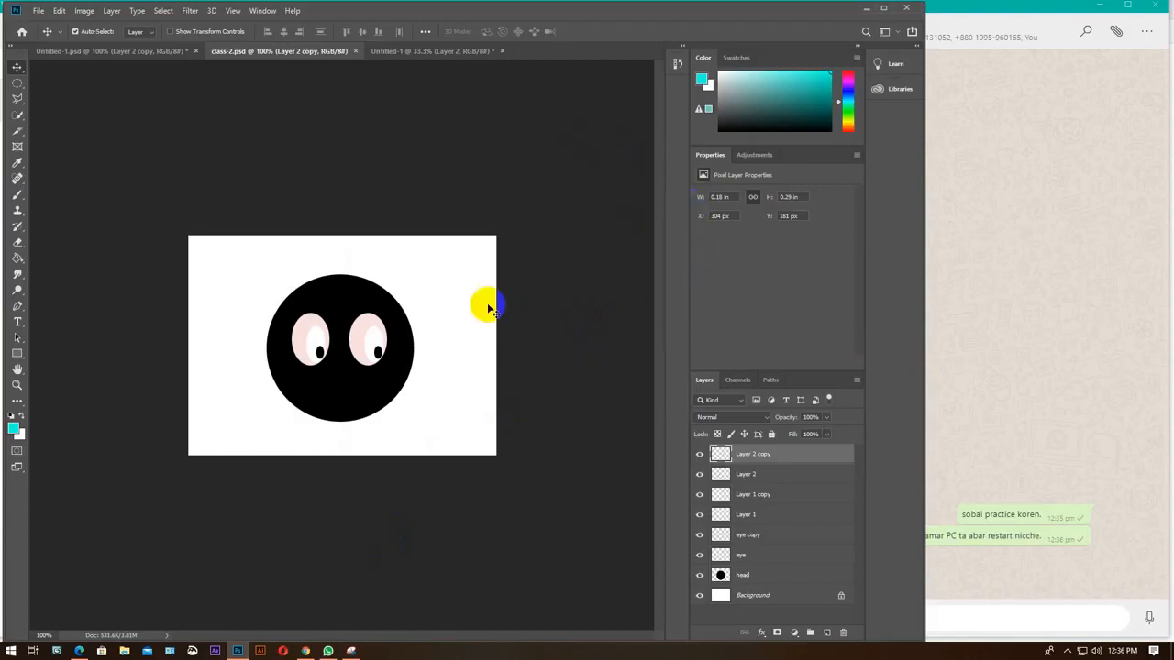
{"action": "left_click", "coordinate": [412, 52]}
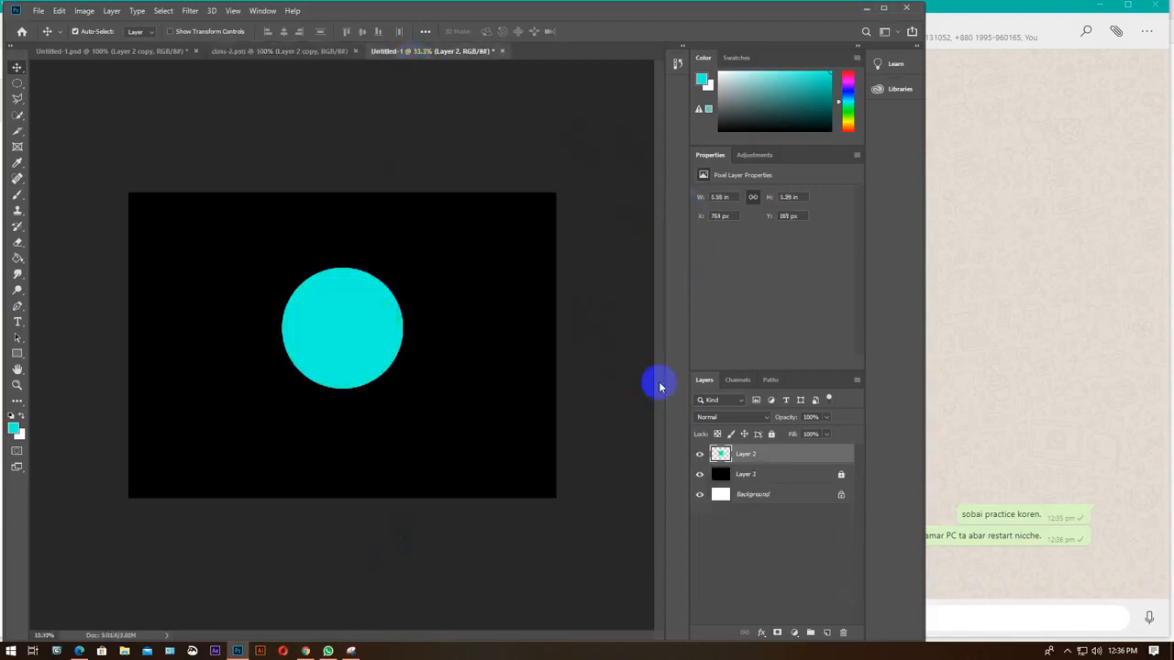
{"action": "right_click", "coordinate": [765, 459]}
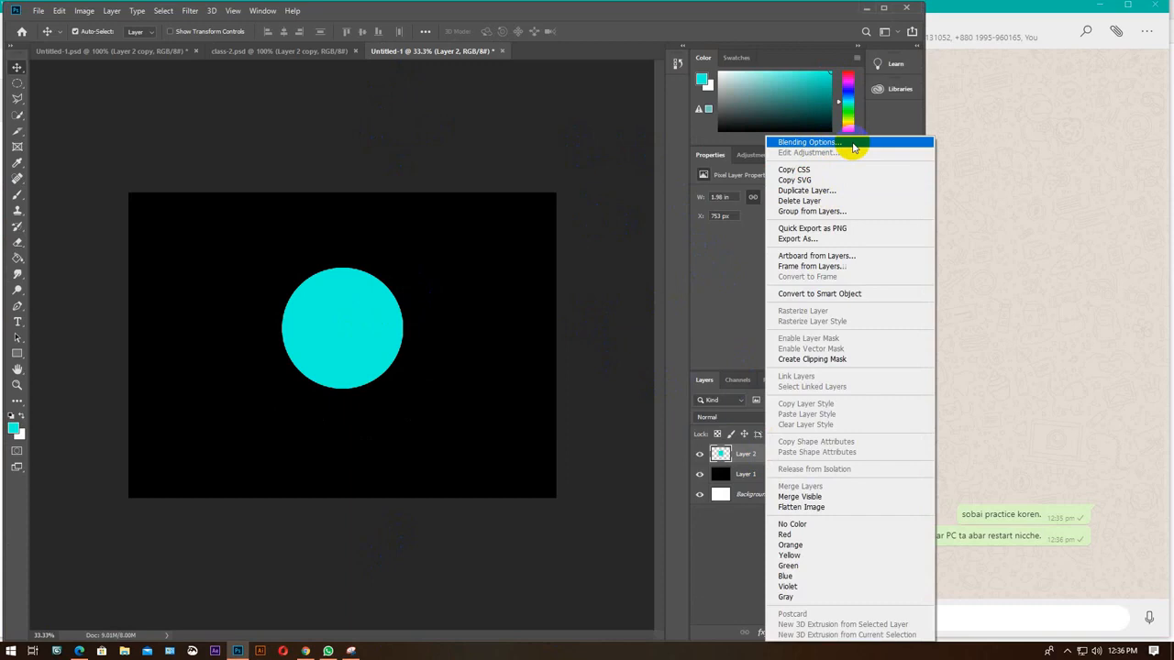
{"action": "key", "text": "ctrl+Print"}
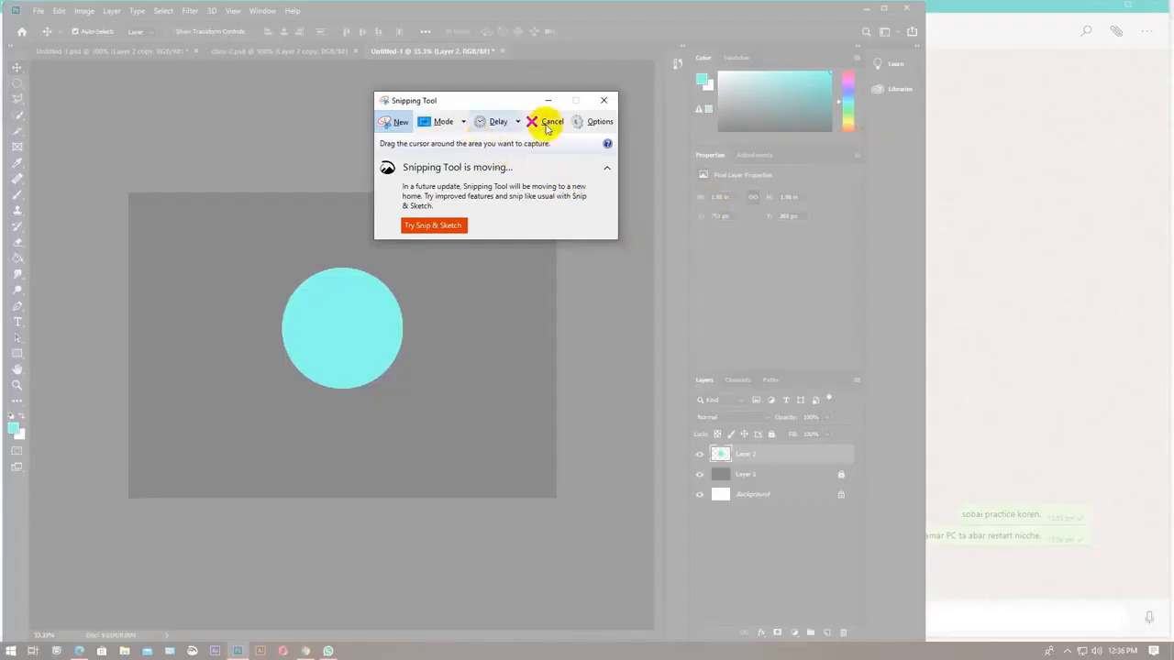
{"action": "left_click", "coordinate": [604, 100]}
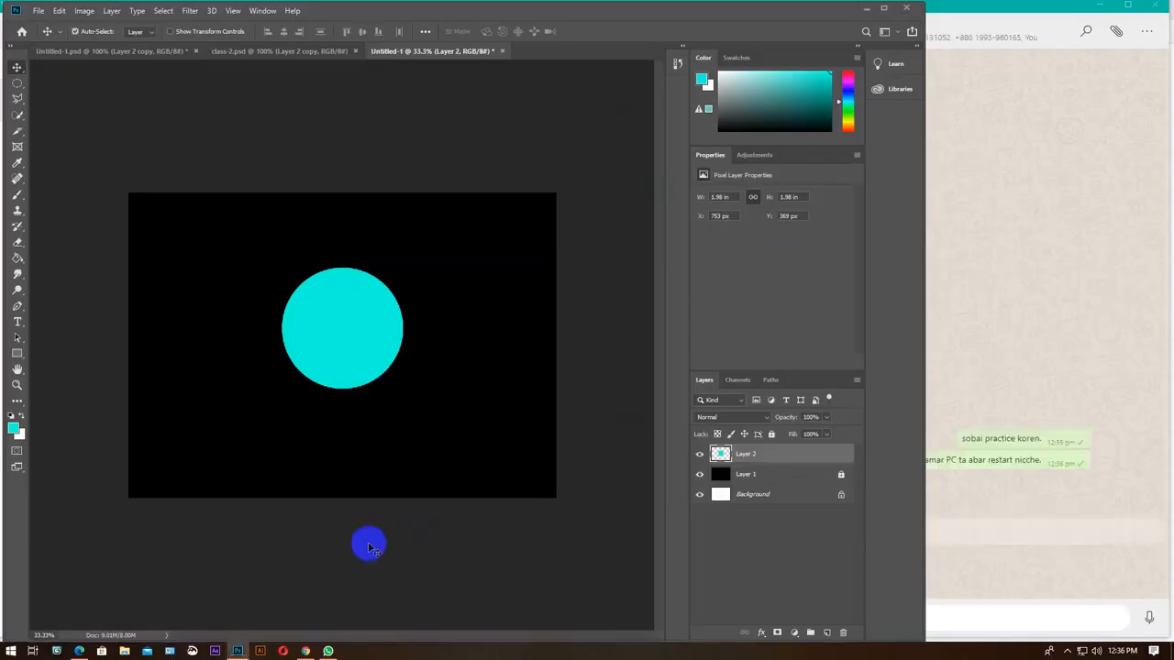
Switch back to WhatsApp, paste the Blending Options screenshot into the Graphic Design LEDP - 51 chat, and send it without a caption.
{"action": "right_click", "coordinate": [771, 456]}
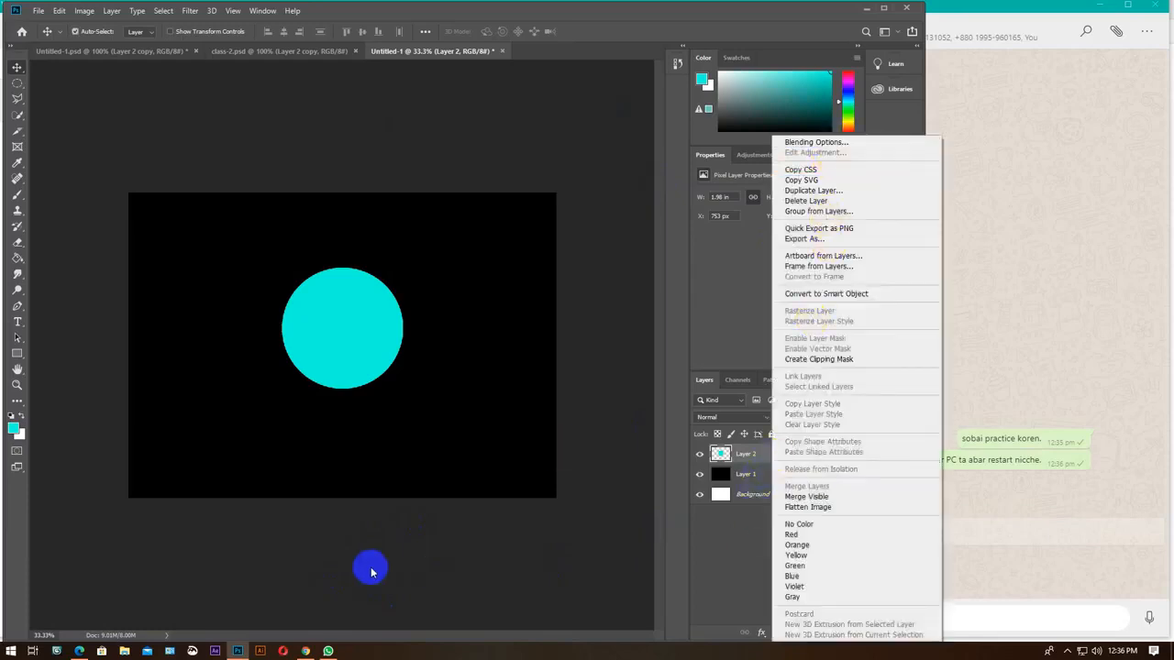
{"action": "left_click", "coordinate": [327, 651]}
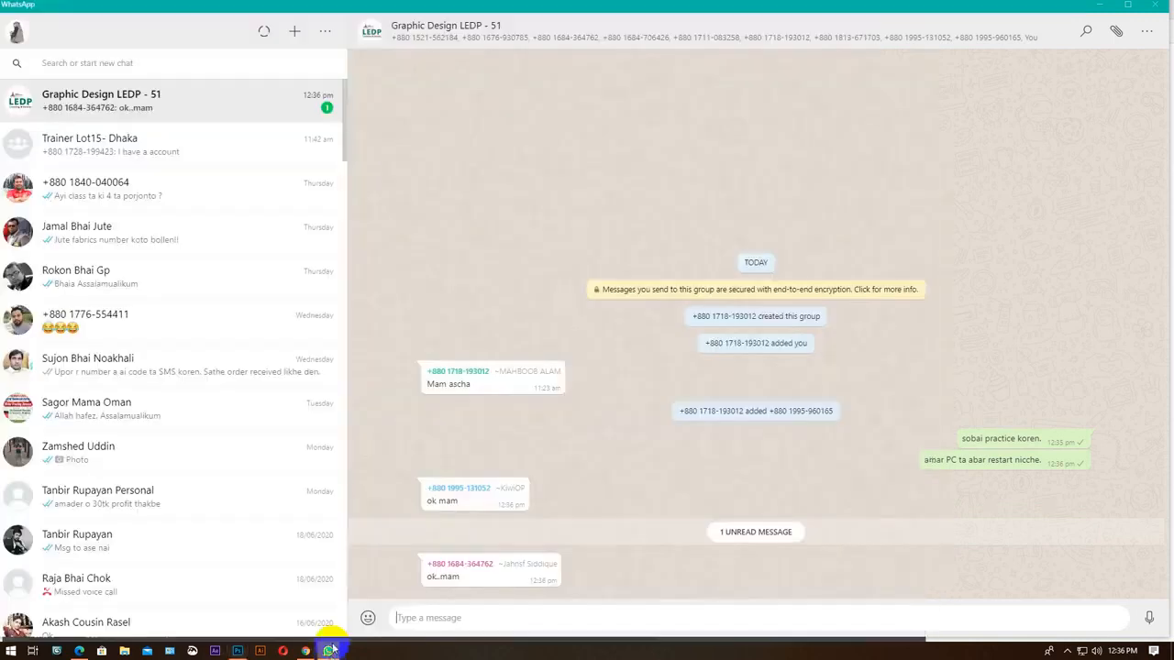
{"action": "left_click", "coordinate": [508, 623]}
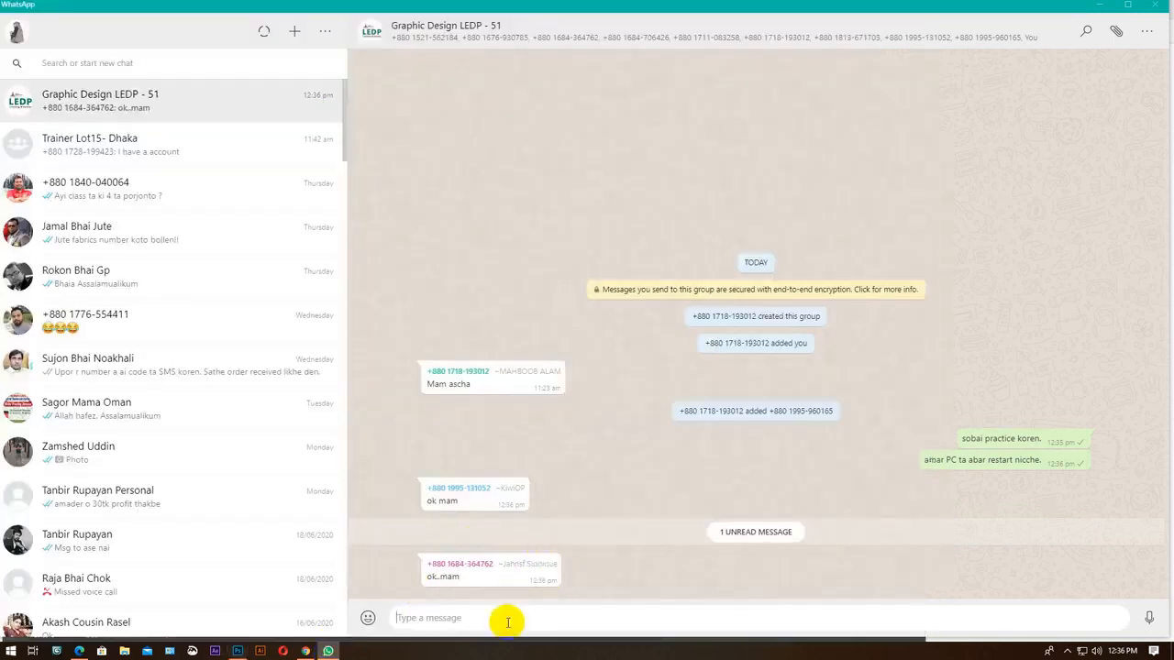
{"action": "key", "text": "ctrl+v"}
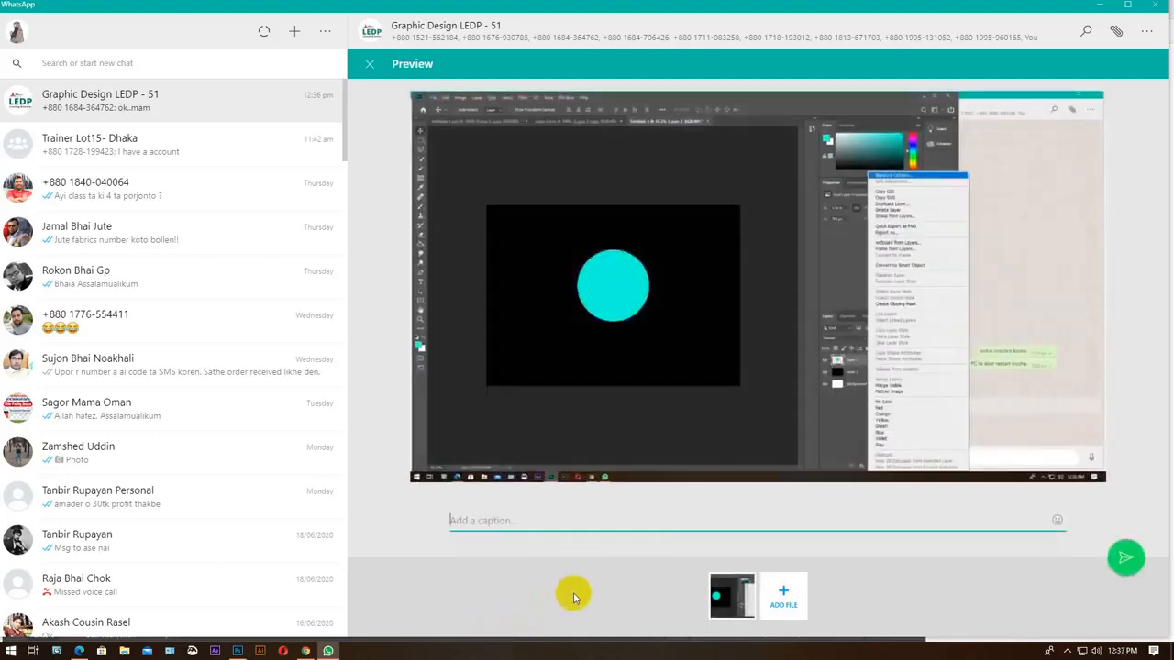
{"action": "key", "text": "Return"}
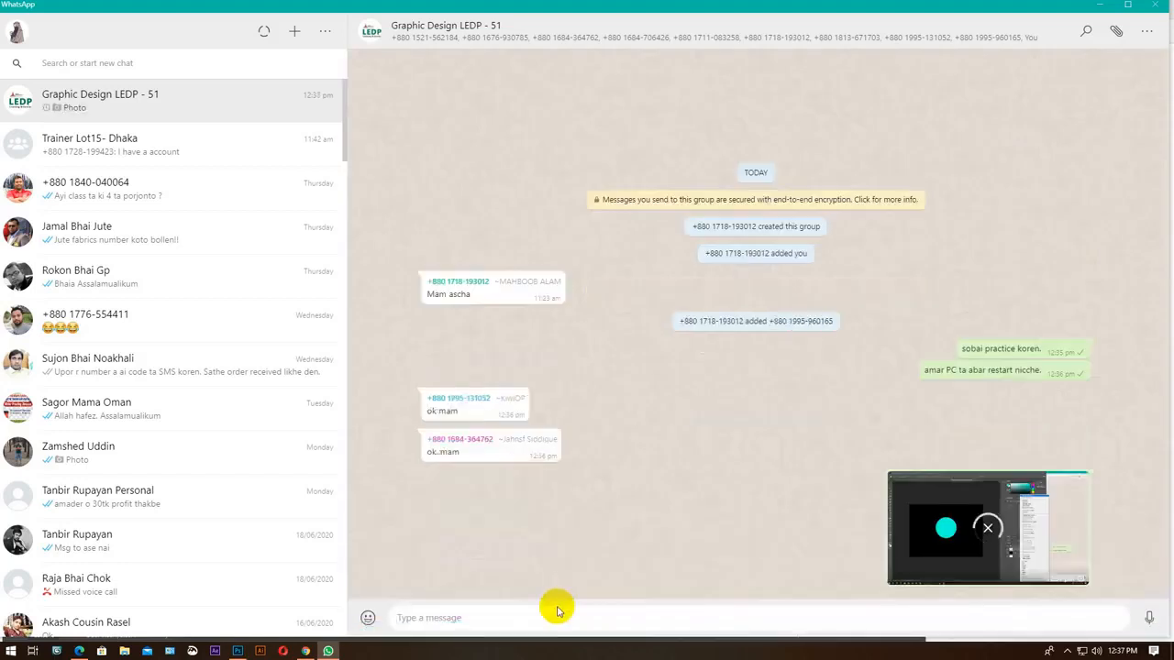
Send the group "ayi option ta te jan, blending option" and "jake blend korben tar layer a right button a click korle paben".
{"action": "type", "text": "ay"}
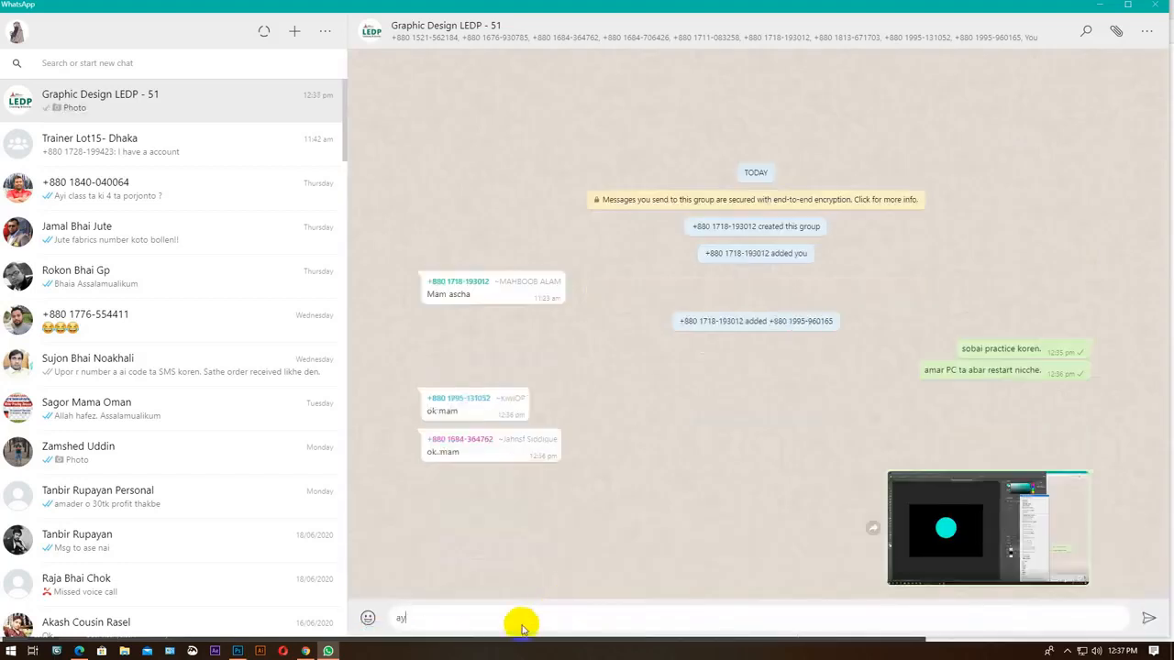
{"action": "type", "text": "i option ta te jan, blending"}
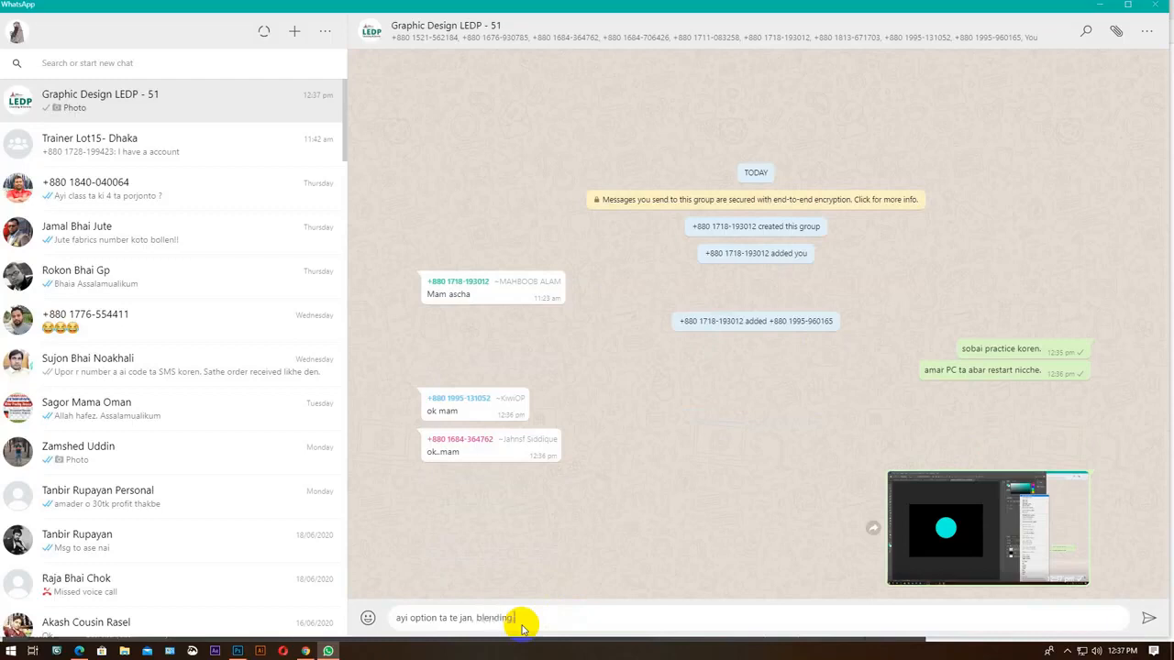
{"action": "type", "text": " option"}
{"action": "key", "text": "Return"}
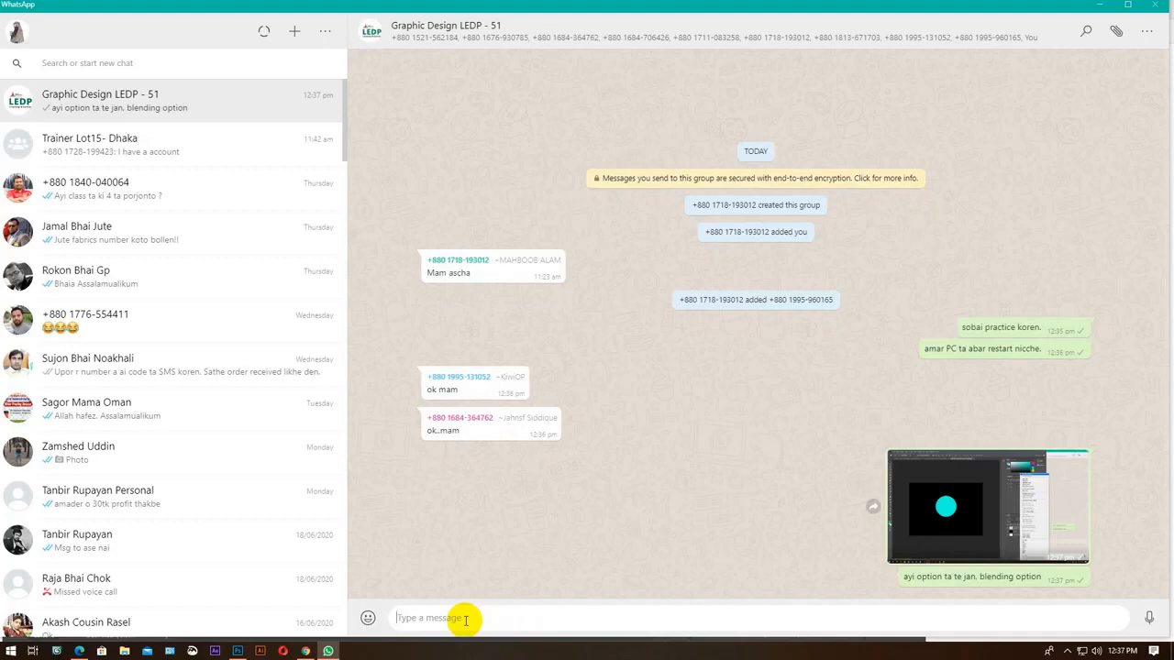
{"action": "type", "text": "jake blend korben tar layer a rig"}
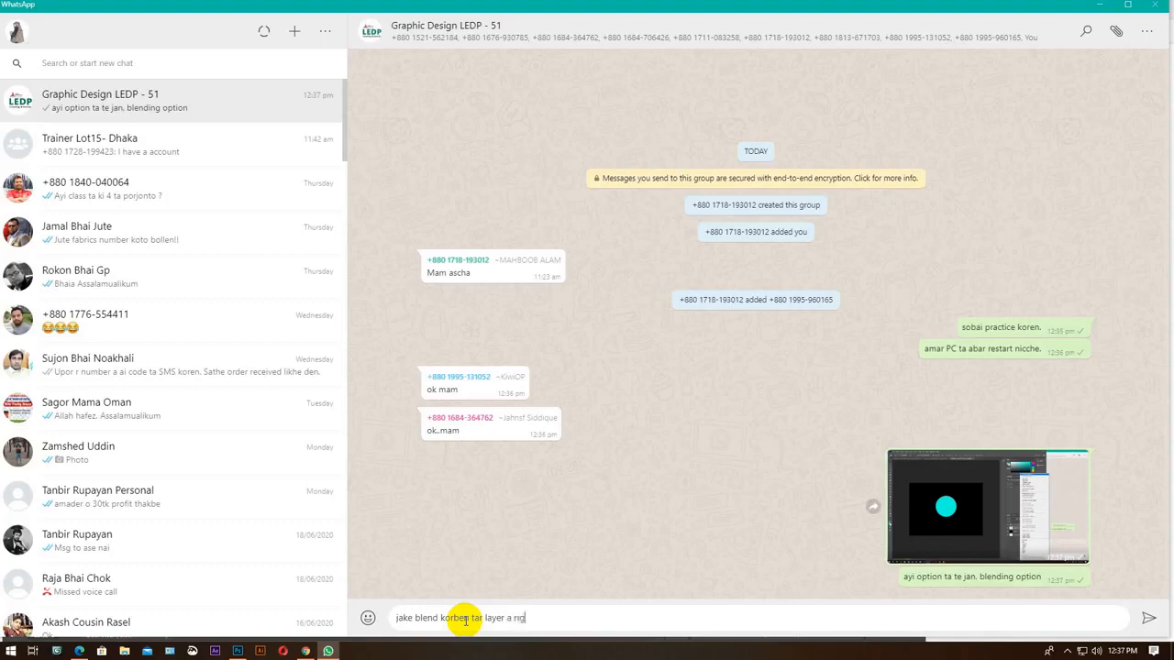
{"action": "type", "text": "ht button a click korle paben"}
{"action": "key", "text": "Return"}
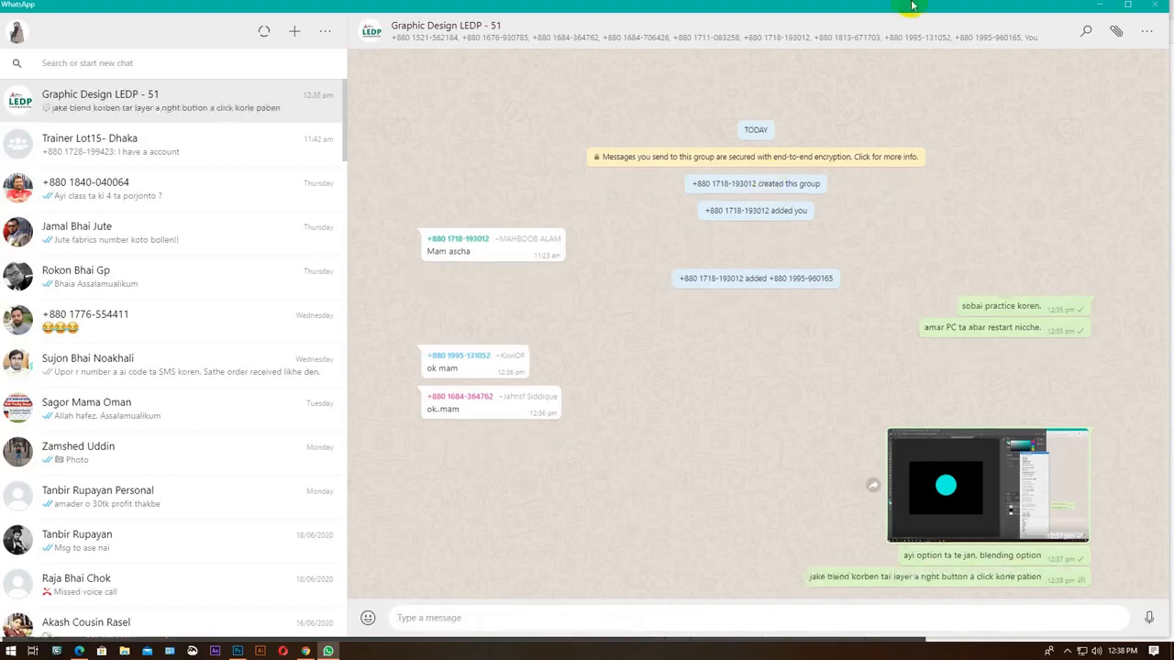
Minimise WhatsApp and join the class call on the Google Meet page.
{"action": "left_click", "coordinate": [1098, 6]}
{"action": "left_click", "coordinate": [1043, 215]}
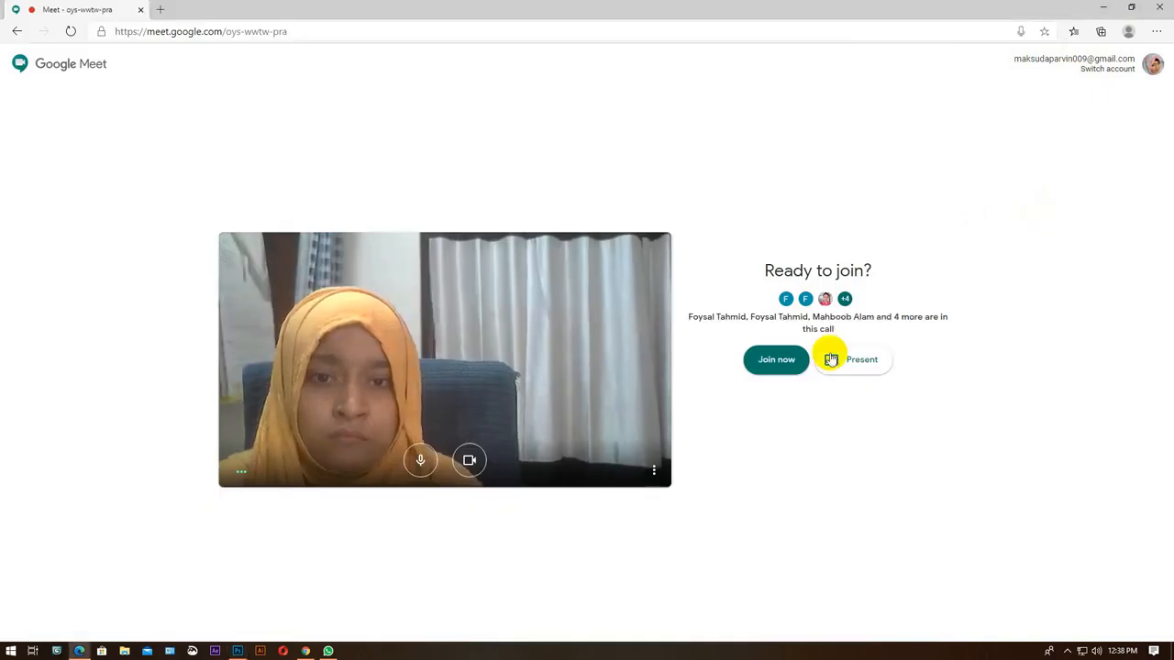
{"action": "left_click", "coordinate": [765, 365]}
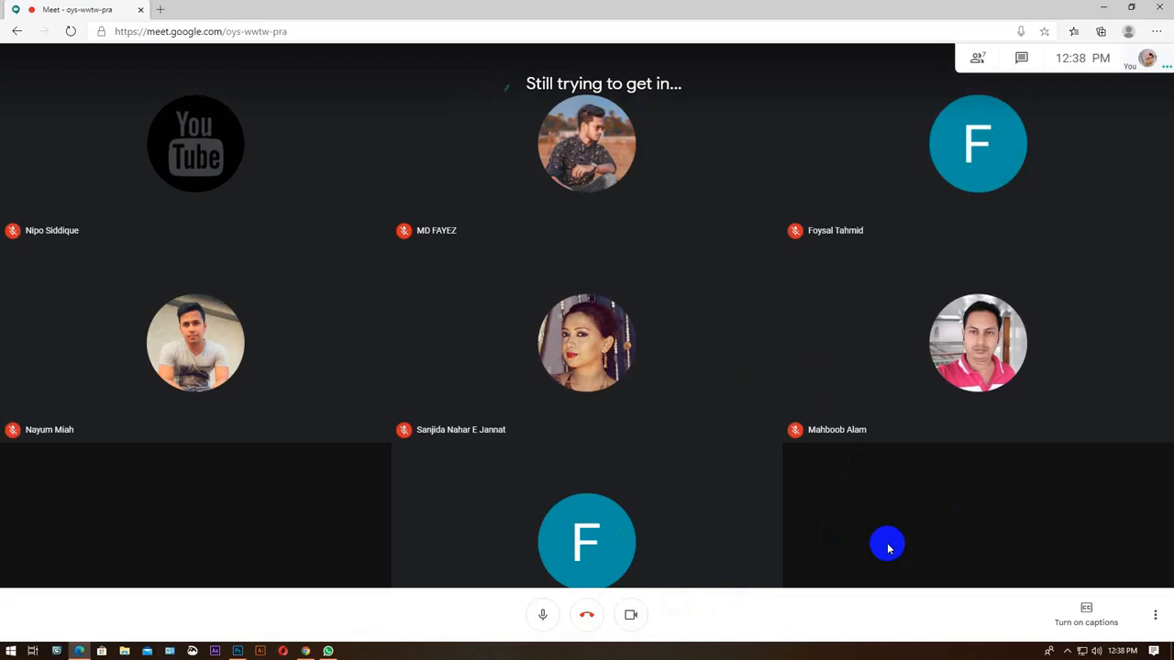
Open the Windows Sound settings and bring up the options of a recording device.
{"action": "right_click", "coordinate": [1095, 650]}
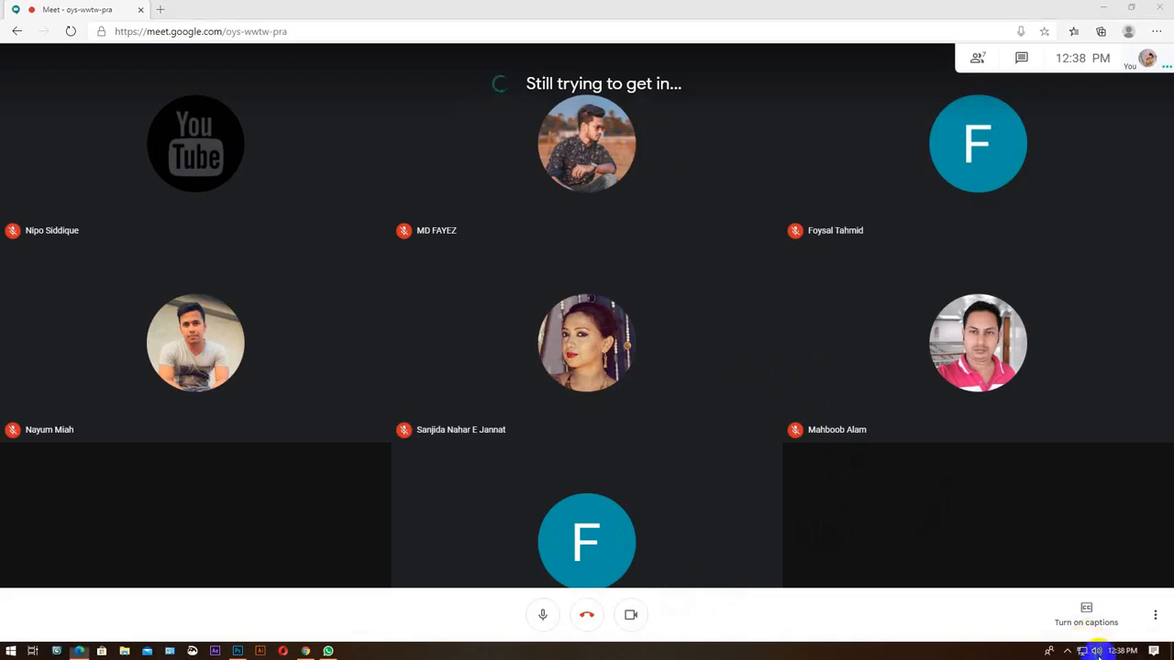
{"action": "left_click", "coordinate": [1066, 621]}
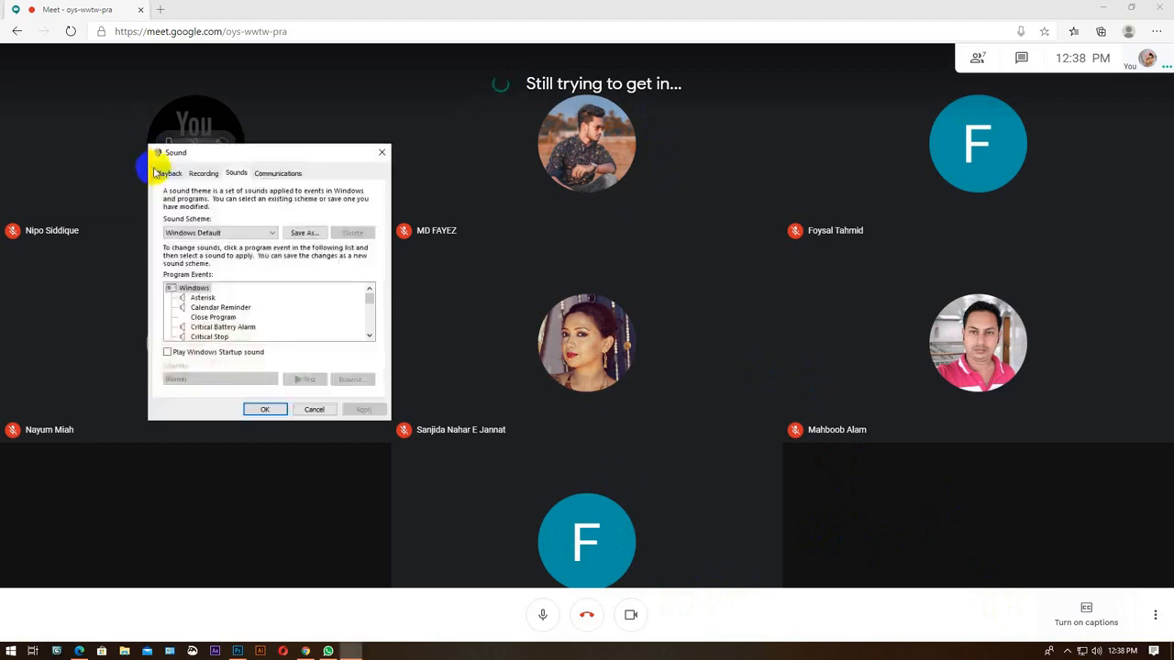
{"action": "left_click", "coordinate": [202, 174]}
{"action": "left_click", "coordinate": [206, 213]}
{"action": "right_click", "coordinate": [211, 218]}
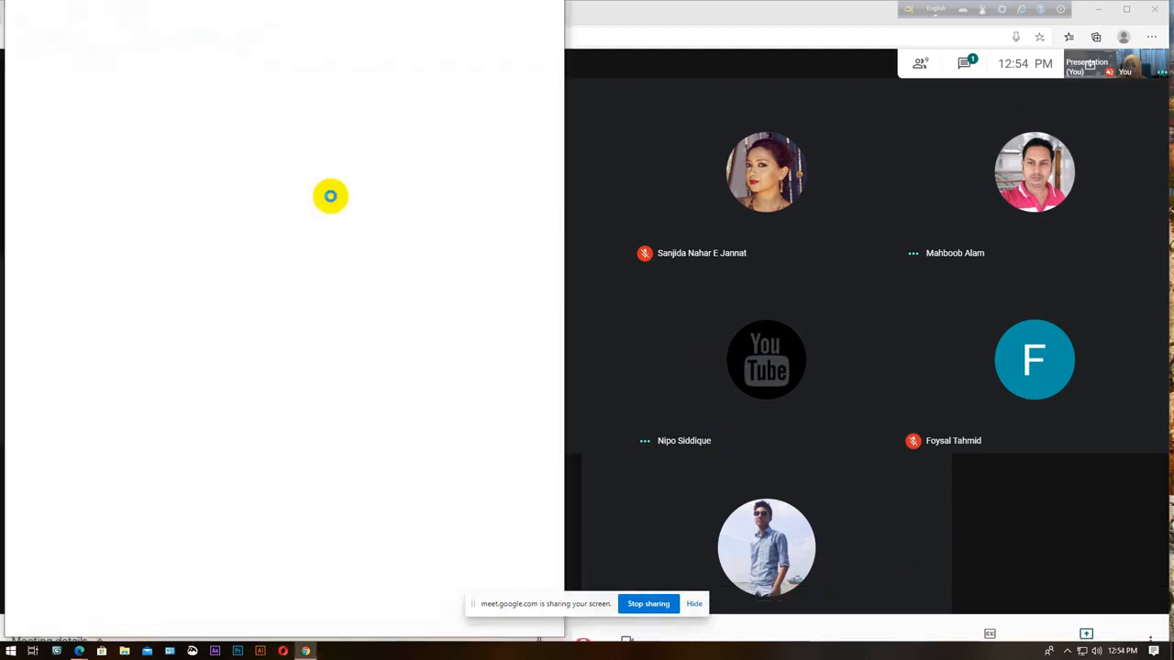
Arrange the Google Meet window and the new Chrome window side by side, each taking about half the screen.
{"action": "left_click", "coordinate": [852, 20]}
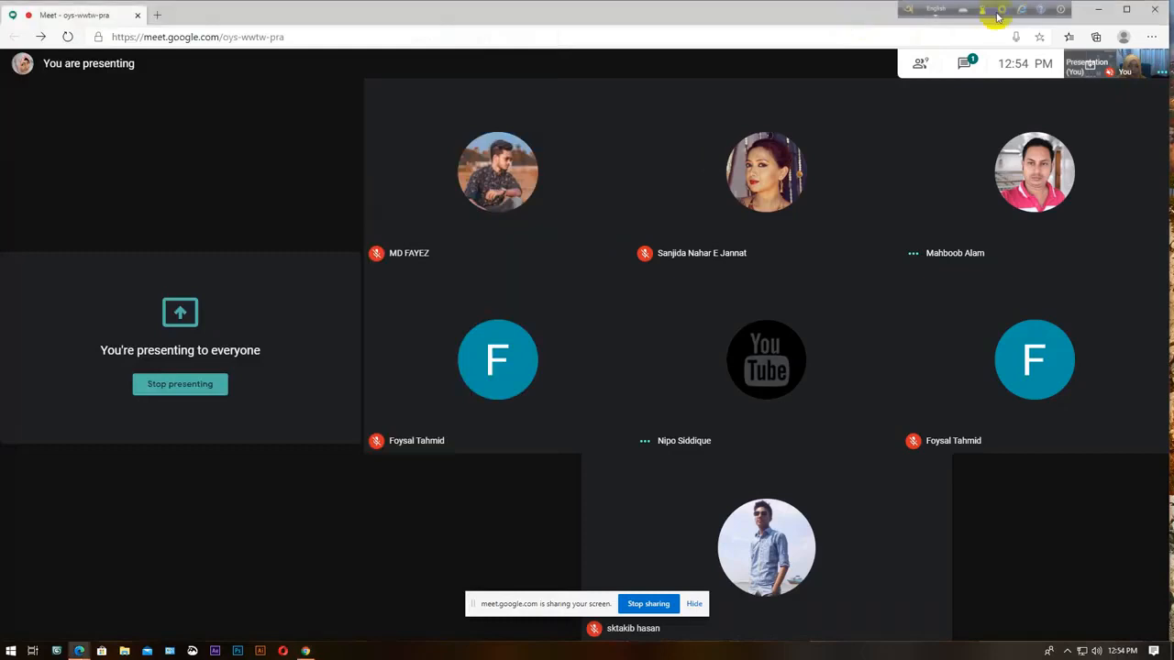
{"action": "left_click", "coordinate": [1127, 9]}
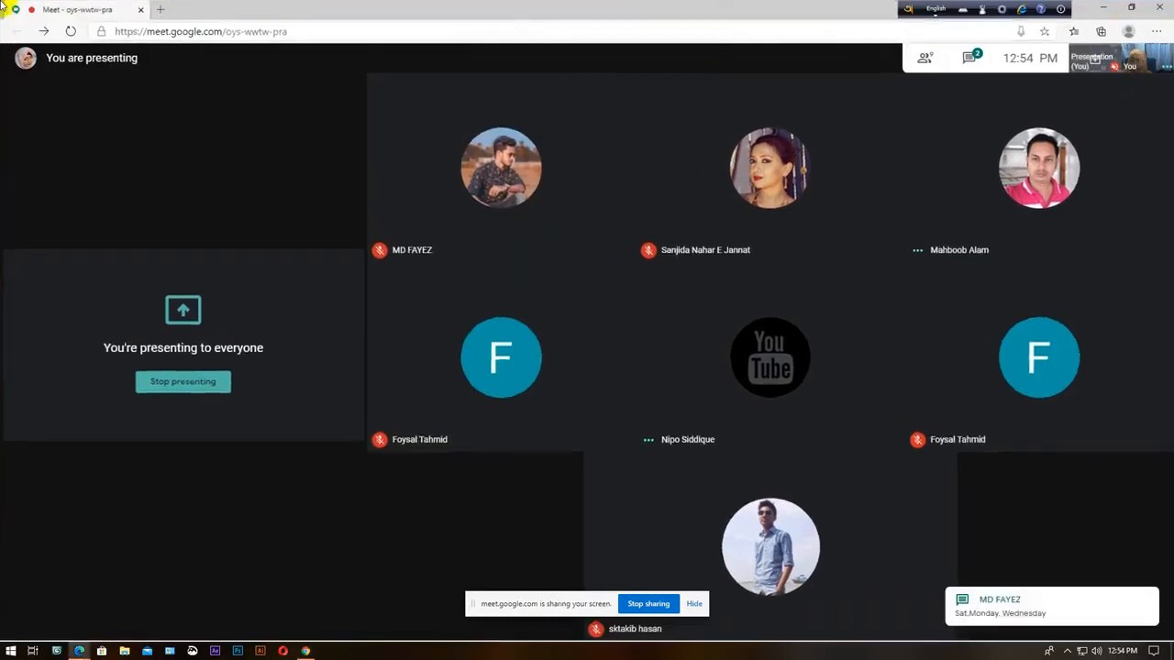
{"action": "left_click", "coordinate": [1131, 8]}
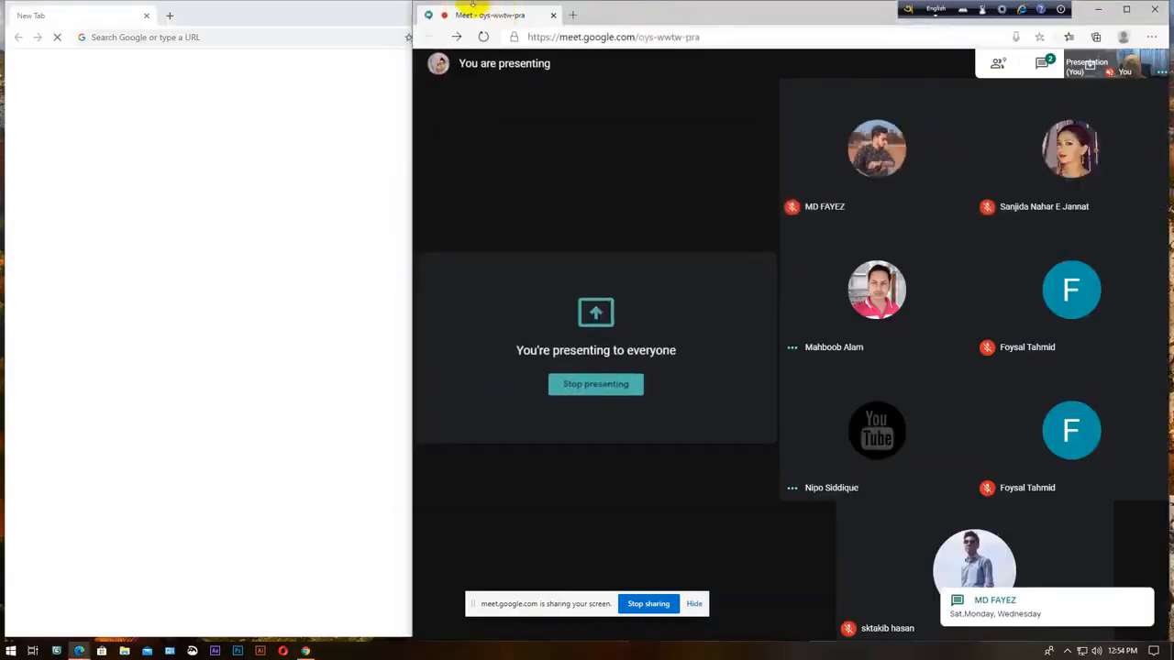
{"action": "left_click_drag", "start_coordinate": [409, 7], "coordinate": [581, 10]}
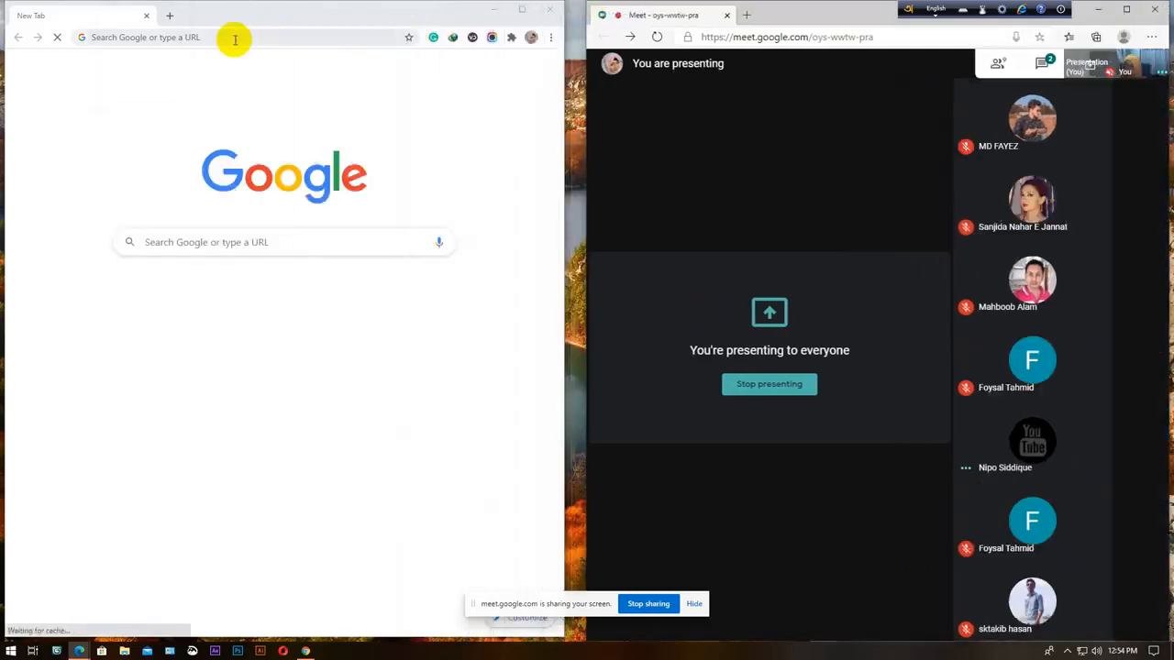
Open Gmail in the new Chrome window and widen that window up to the edge of the Meet window.
{"action": "left_click", "coordinate": [235, 40]}
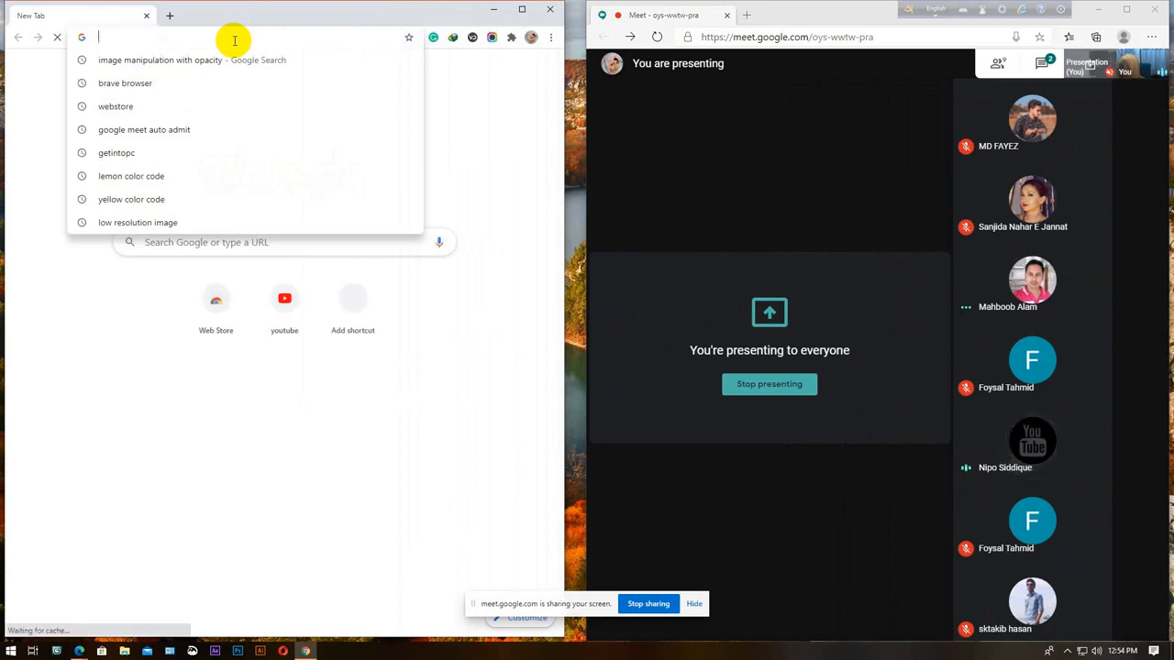
{"action": "type", "text": "gma"}
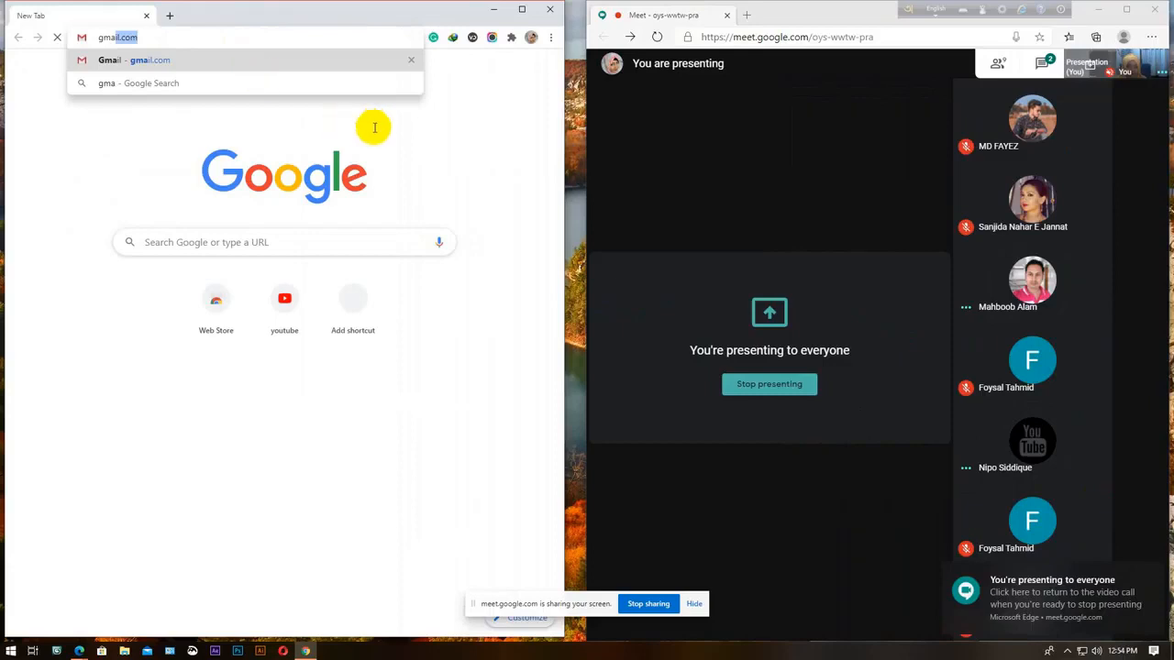
{"action": "key", "text": "Return"}
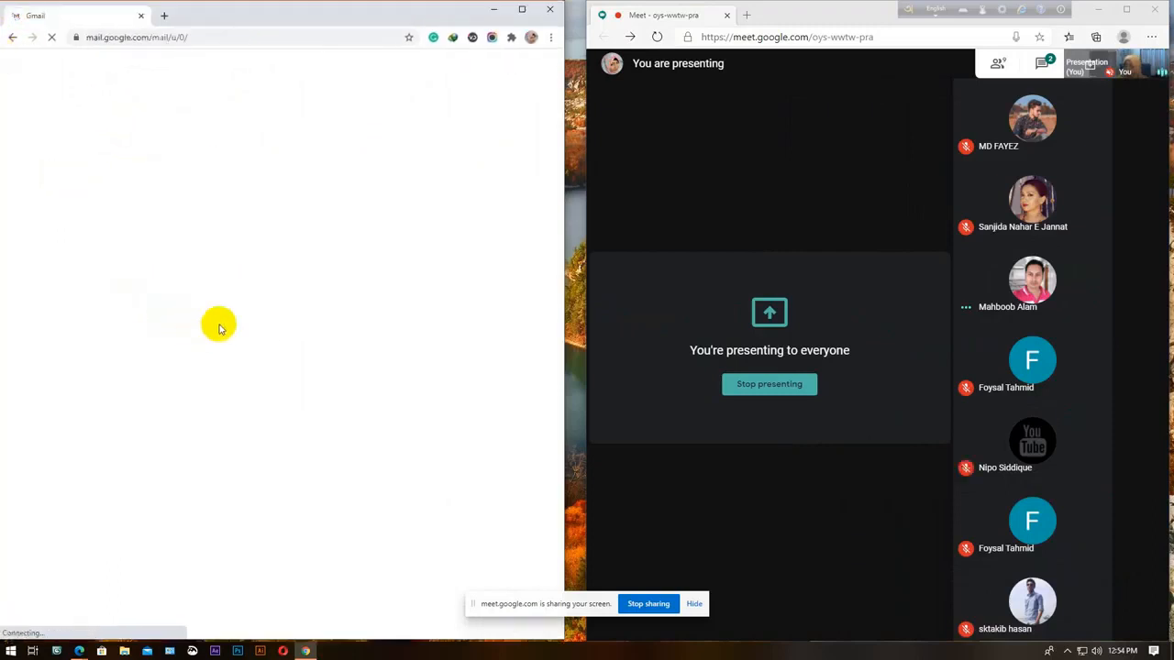
{"action": "left_click_drag", "start_coordinate": [566, 166], "coordinate": [588, 165]}
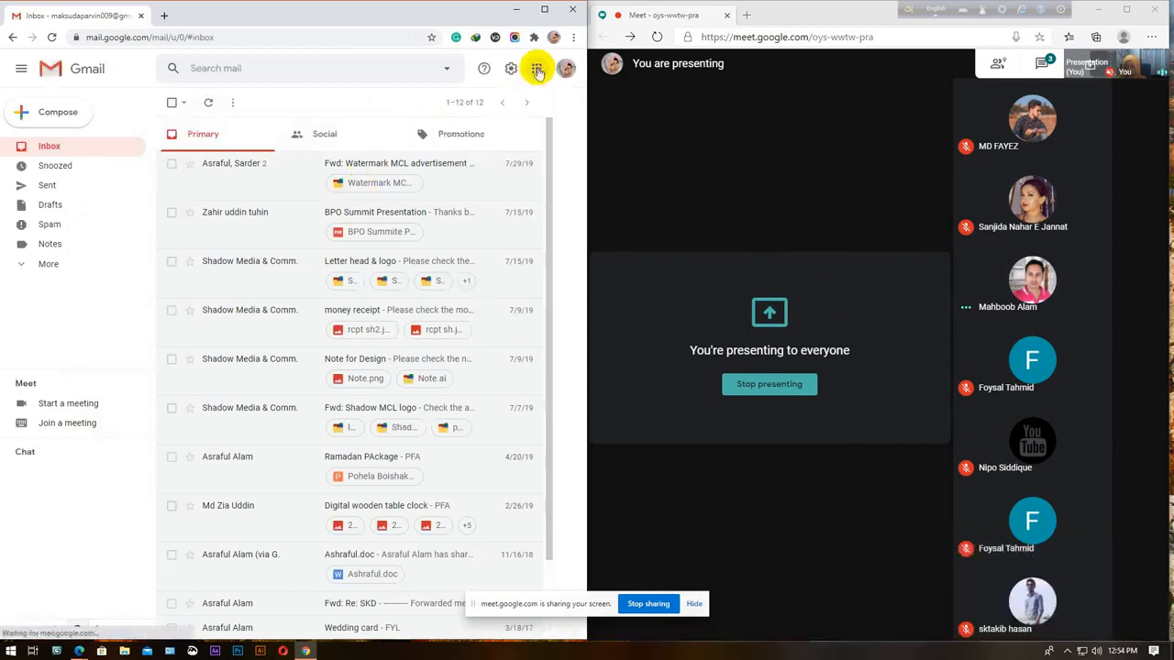
Go from Gmail to Google Drive and show the files under Shared with me.
{"action": "left_click", "coordinate": [537, 68]}
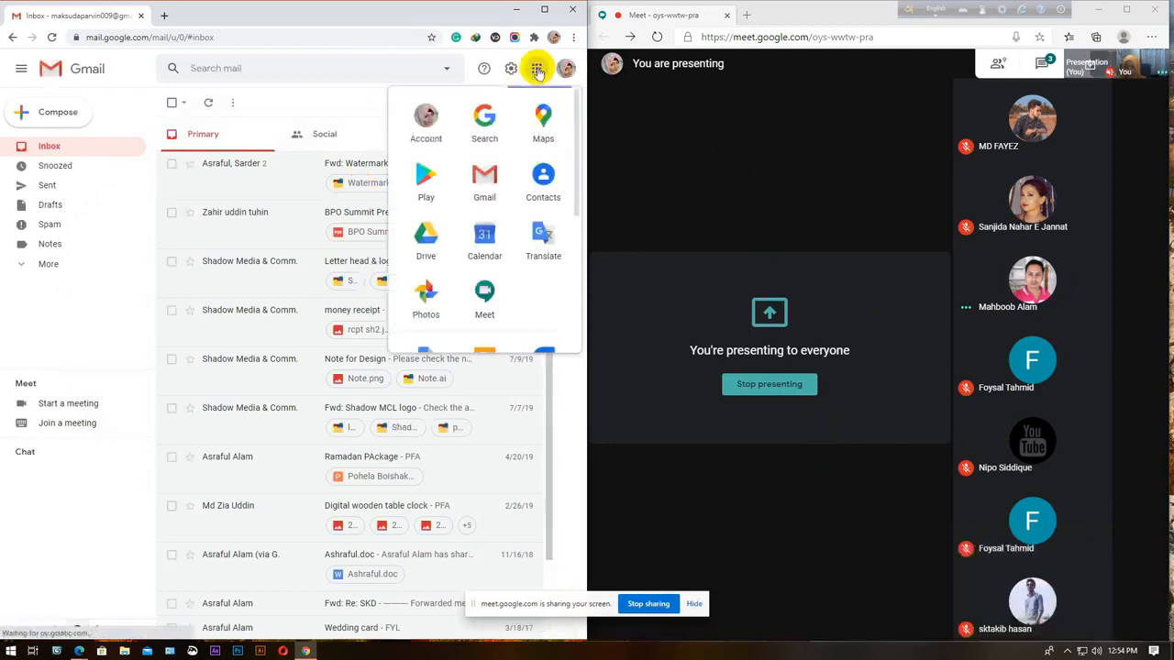
{"action": "left_click", "coordinate": [424, 262]}
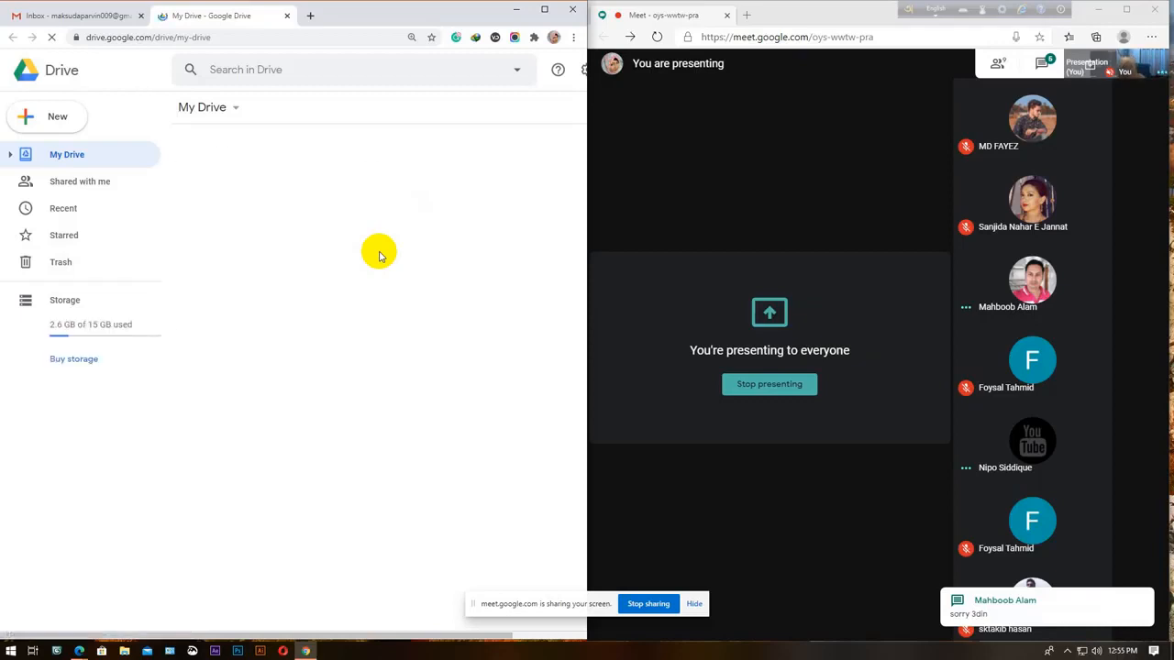
{"action": "left_click", "coordinate": [79, 187]}
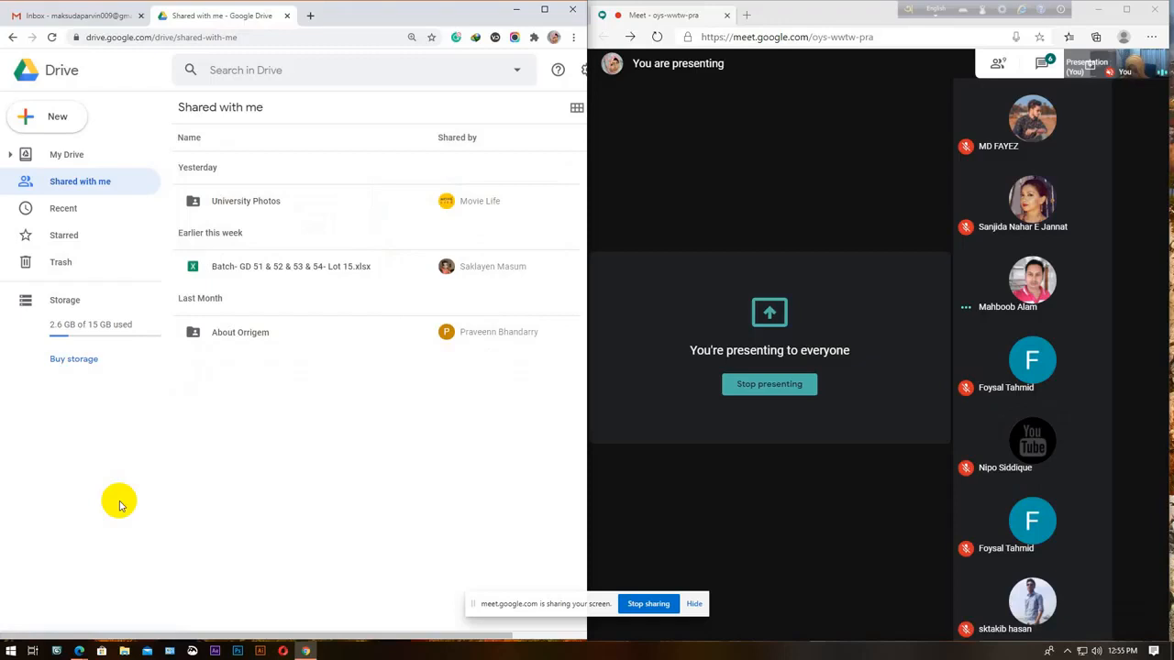
Preview the shared file Batch- GD 51 & 52 & 53 & 54- Lot 15.xlsx in a maximised window and open it with Google Sheets.
{"action": "left_click", "coordinate": [245, 266]}
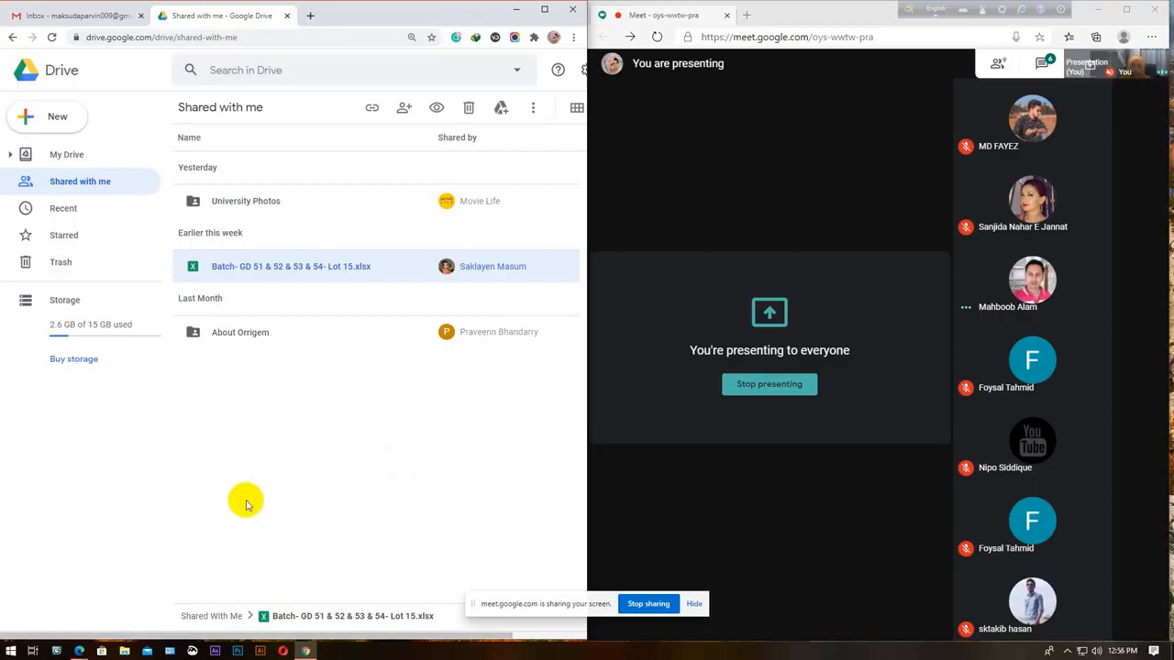
{"action": "double_click", "coordinate": [275, 268]}
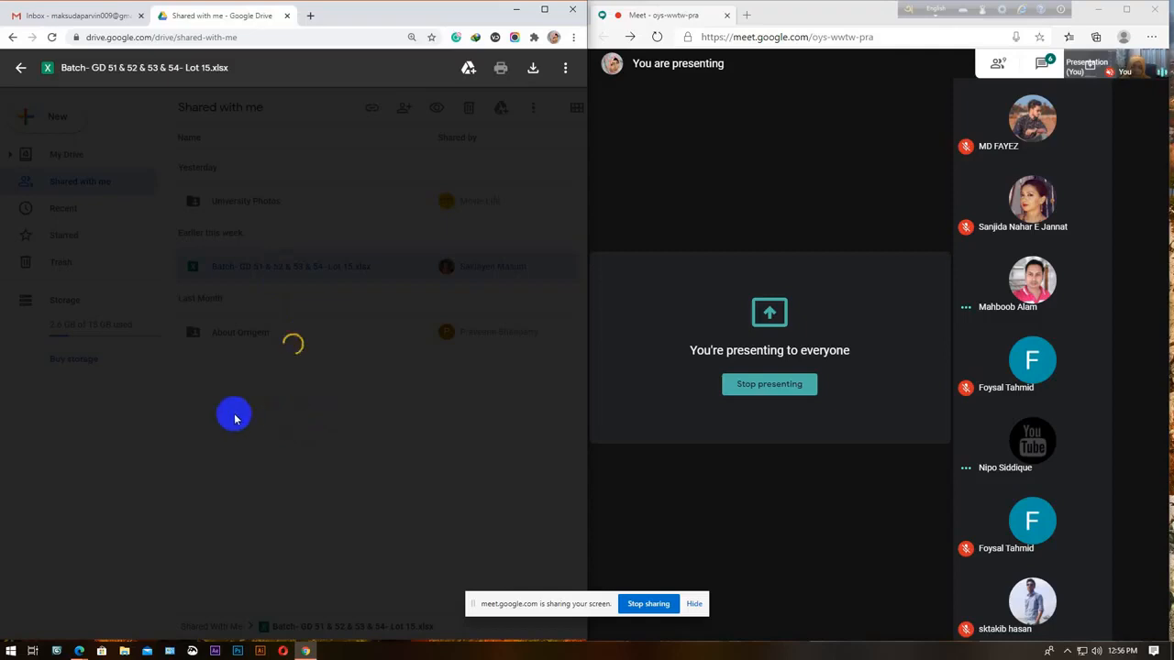
{"action": "mouse_move", "coordinate": [799, 548]}
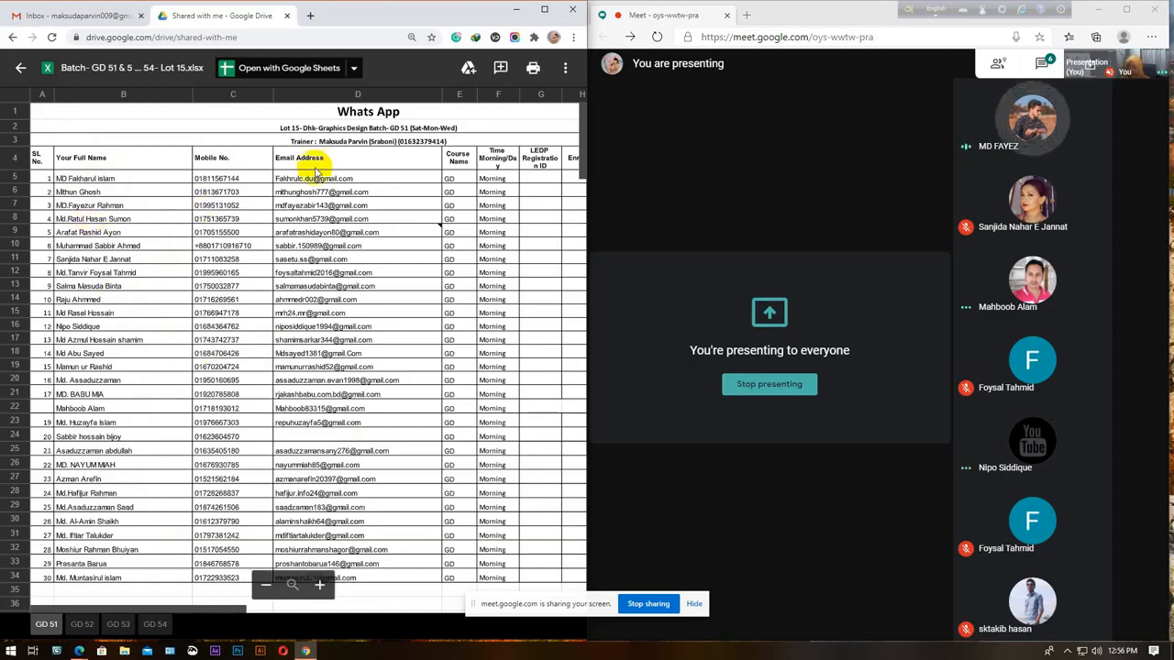
{"action": "left_click", "coordinate": [543, 10]}
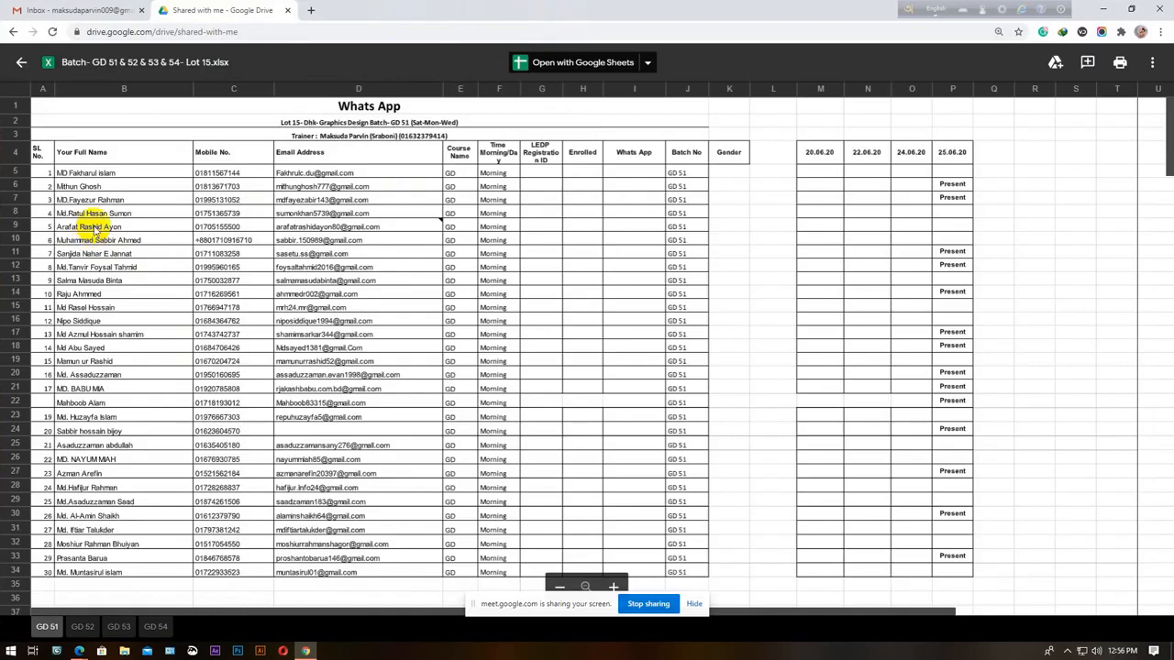
{"action": "scroll", "coordinate": [48, 183], "scroll_direction": "up", "scroll_amount": 1}
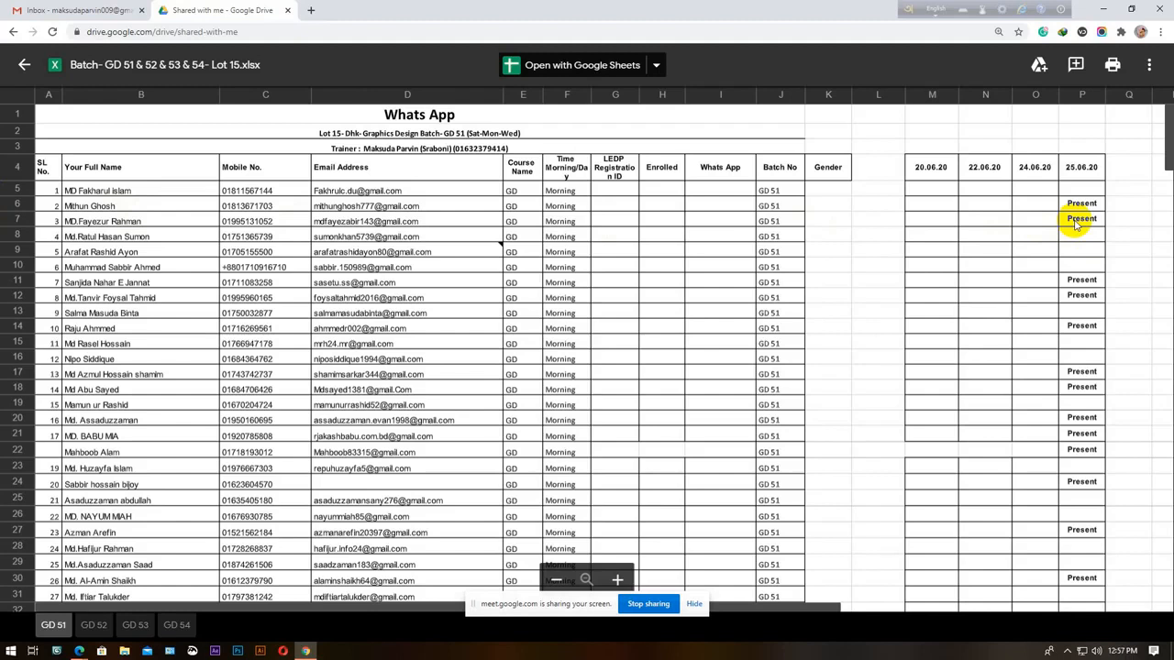
{"action": "left_click", "coordinate": [573, 65]}
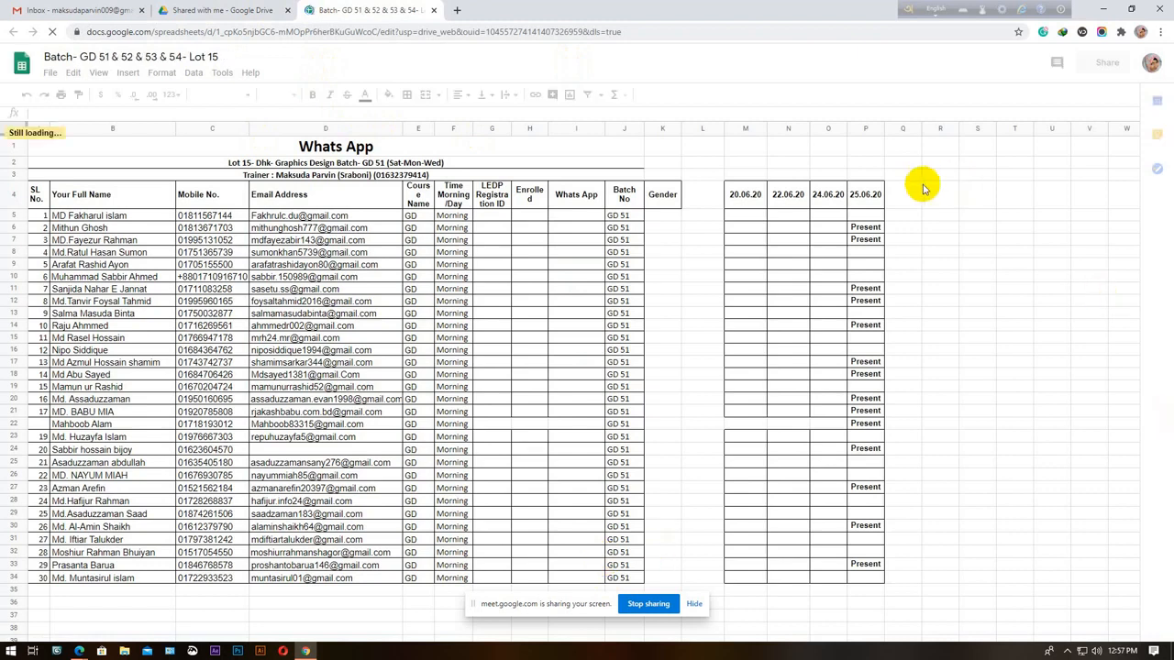
{"action": "left_click", "coordinate": [868, 194]}
{"action": "left_click_drag", "start_coordinate": [868, 225], "coordinate": [869, 200]}
{"action": "left_click", "coordinate": [865, 199]}
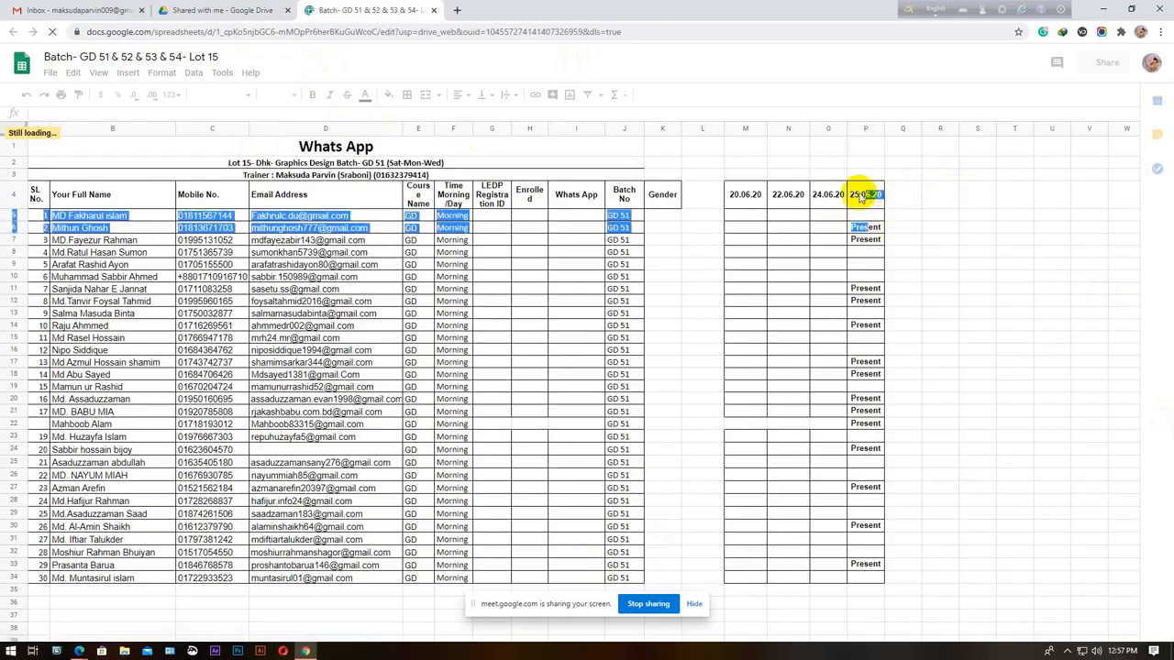
{"action": "left_click", "coordinate": [859, 186]}
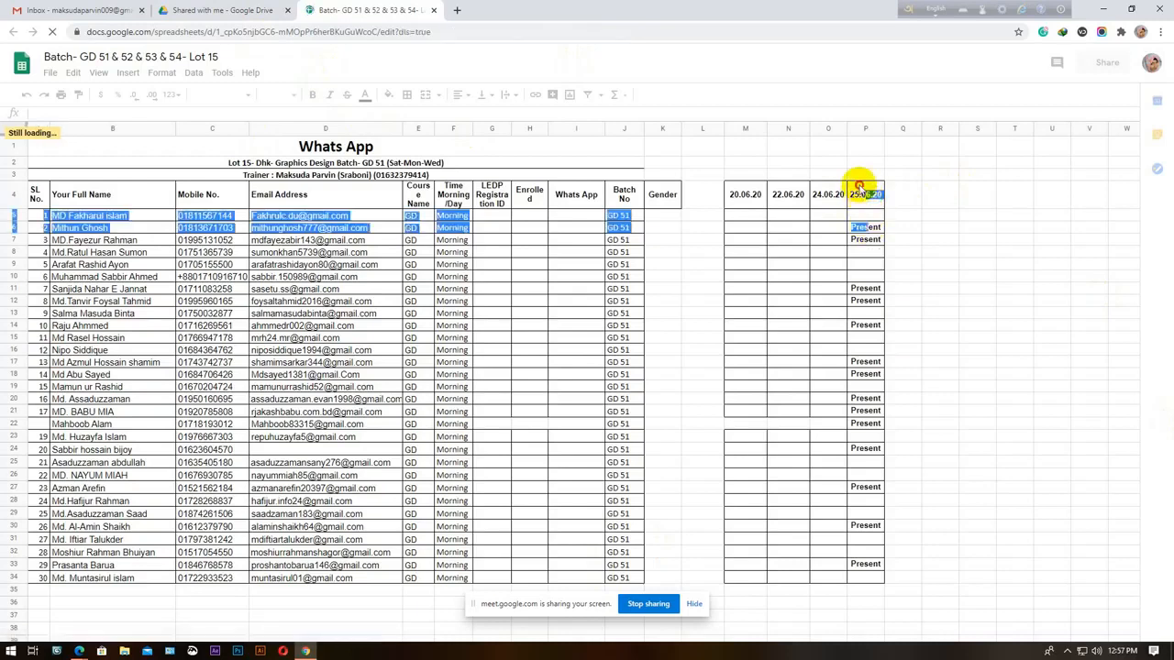
{"action": "left_click", "coordinate": [908, 199]}
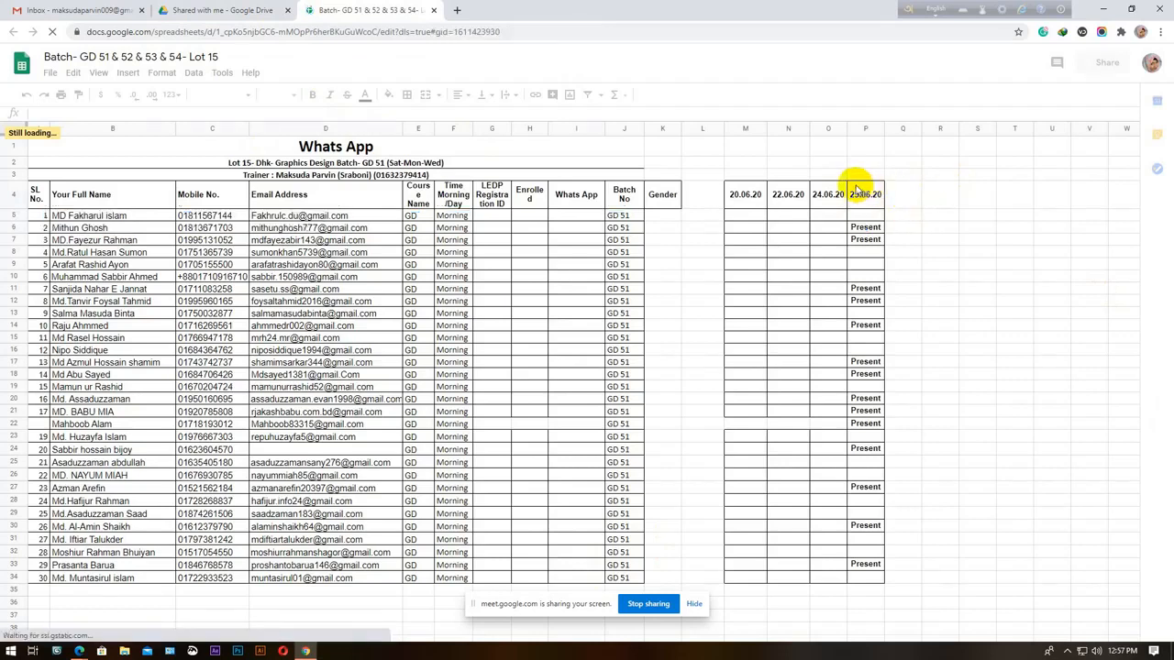
Copy the 25.06.20 attendance column, P4:P34, on the GD 51 sheet into column Q starting at Q4.
{"action": "left_click", "coordinate": [862, 518]}
{"action": "left_click_drag", "start_coordinate": [862, 517], "coordinate": [865, 578]}
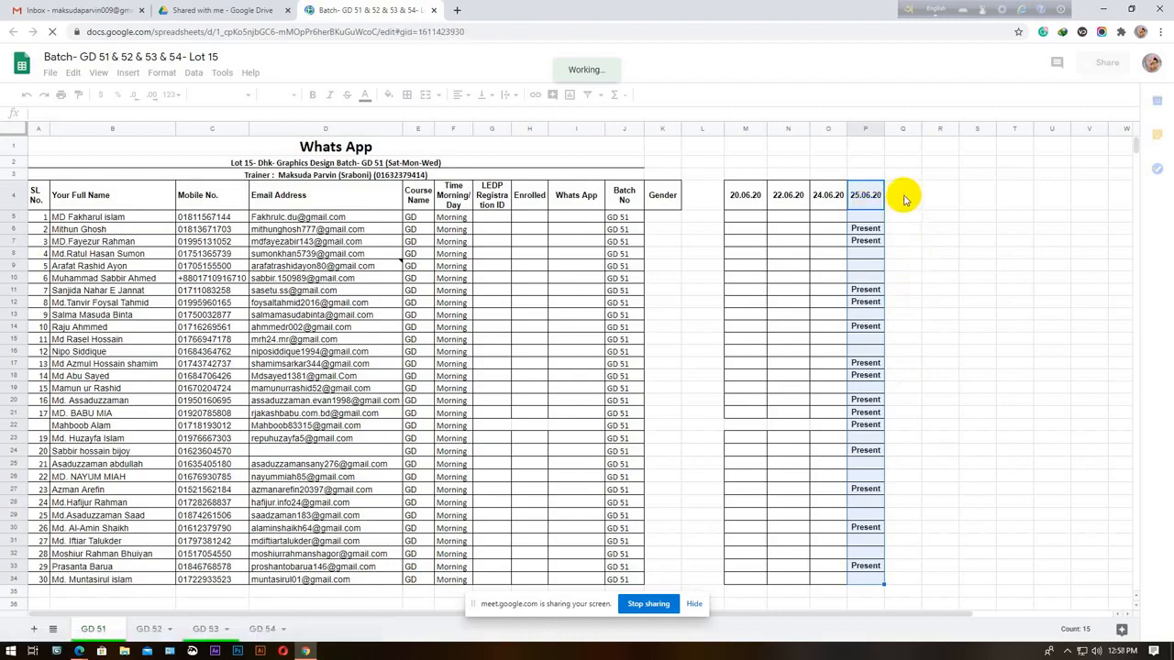
{"action": "left_click", "coordinate": [903, 199]}
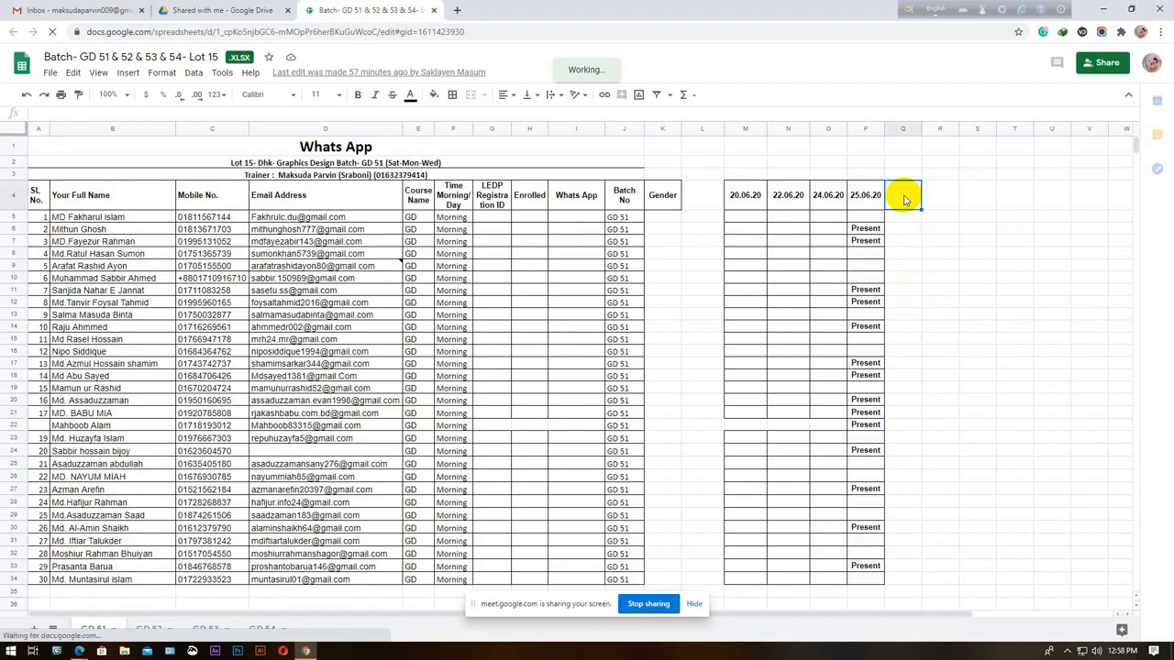
{"action": "key", "text": "ctrl+v"}
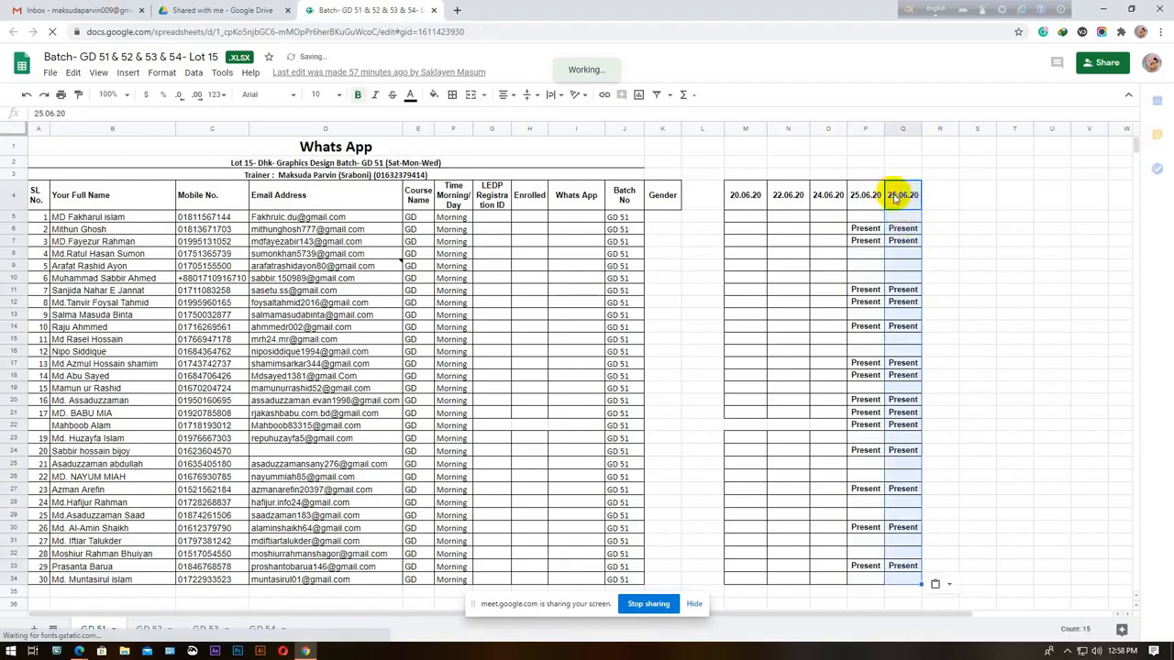
Change the date heading of the copied attendance column in Q4 to 27.06.20.
{"action": "left_click", "coordinate": [895, 198]}
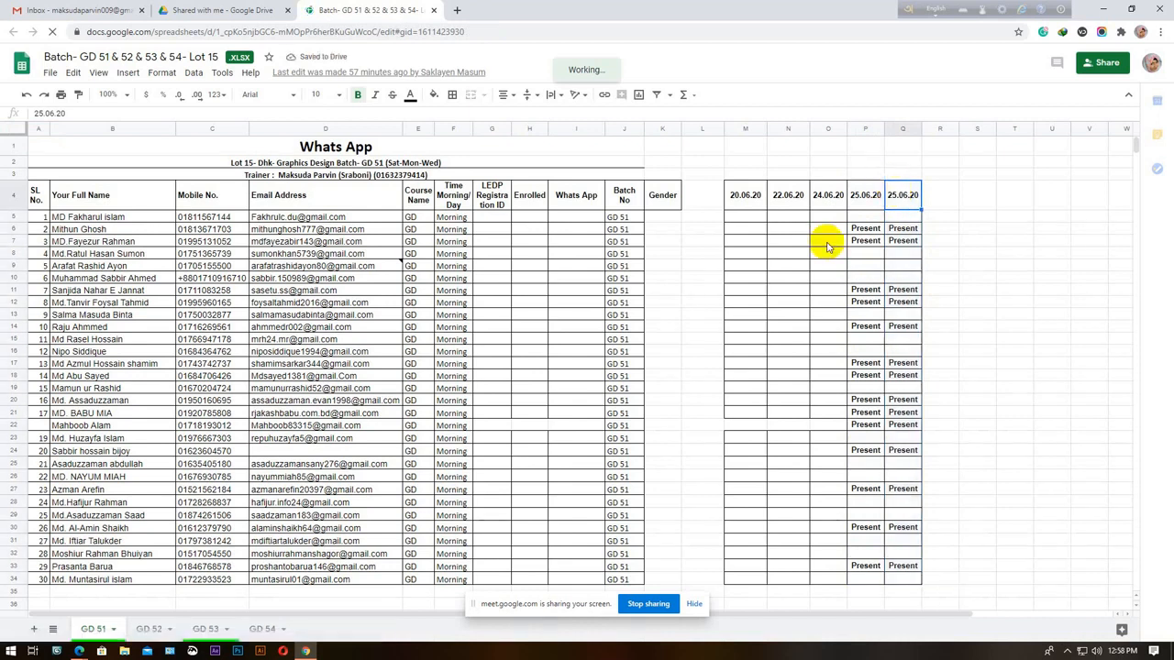
{"action": "left_click", "coordinate": [39, 113]}
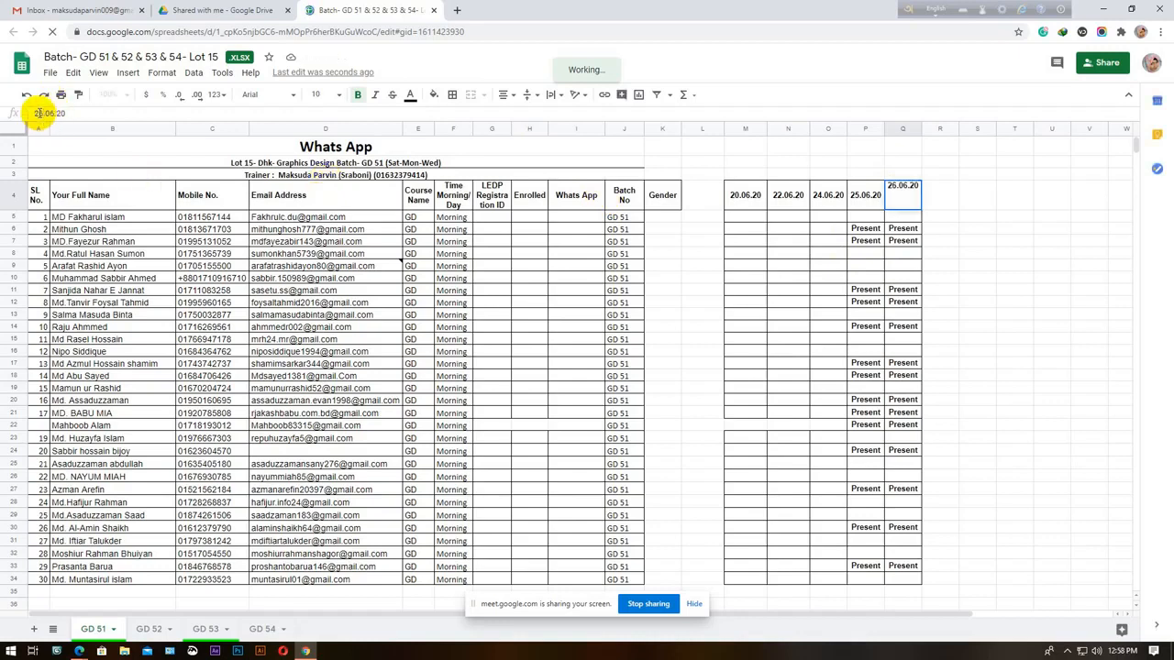
{"action": "key", "text": "BackSpace"}
{"action": "key", "text": "BackSpace"}
{"action": "type", "text": "7."}
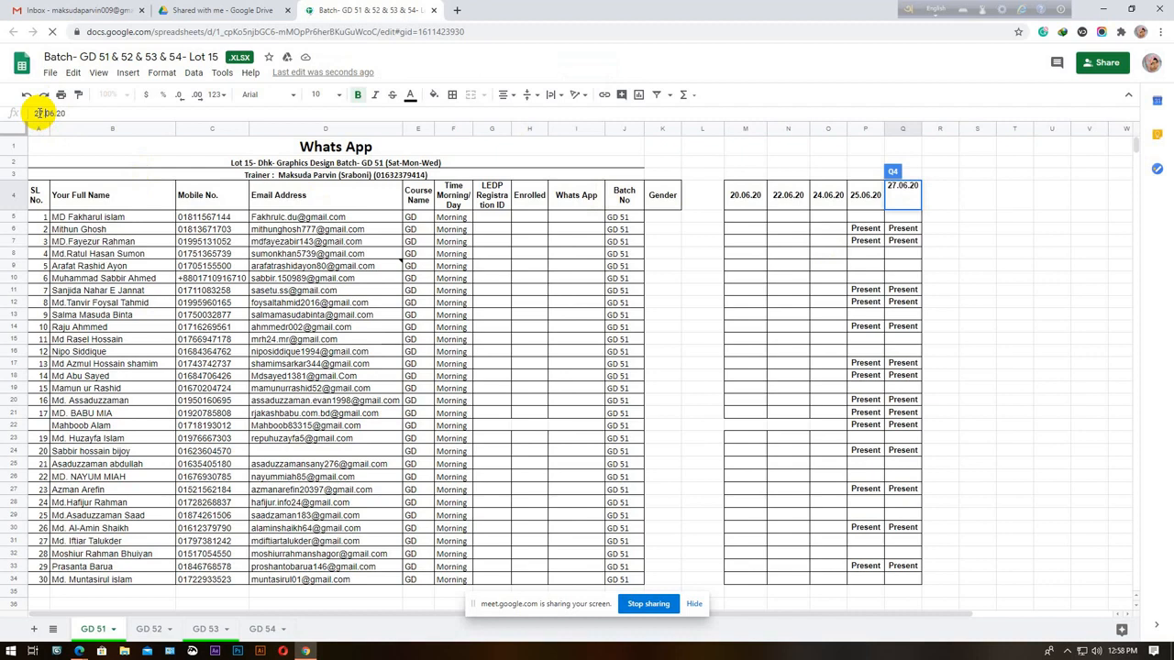
{"action": "left_click", "coordinate": [902, 233]}
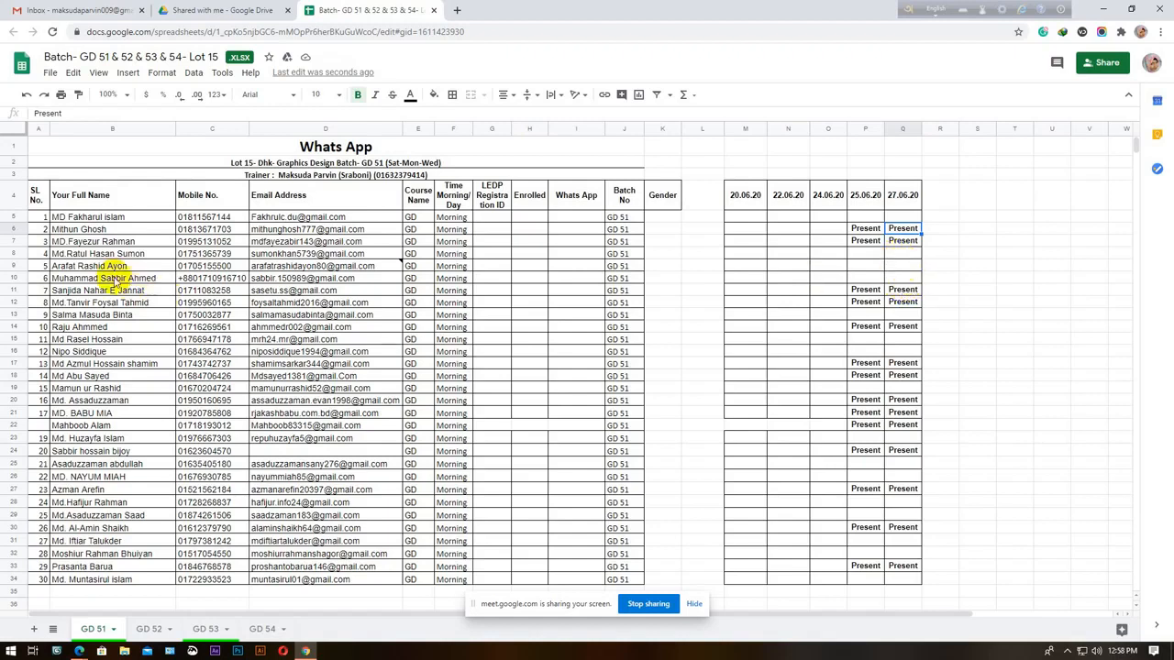
Mark row 10 of the attendance sheet, fit the sheet window beside the Meet call, and open the call's list of people.
{"action": "left_click", "coordinate": [14, 266]}
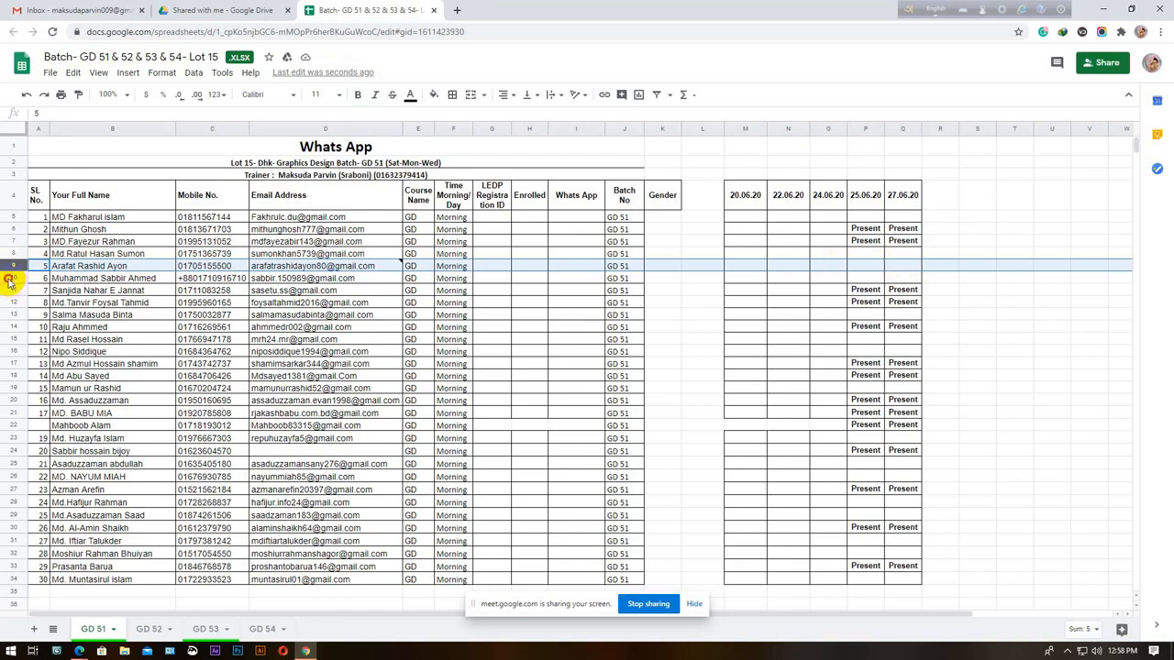
{"action": "left_click", "coordinate": [8, 278]}
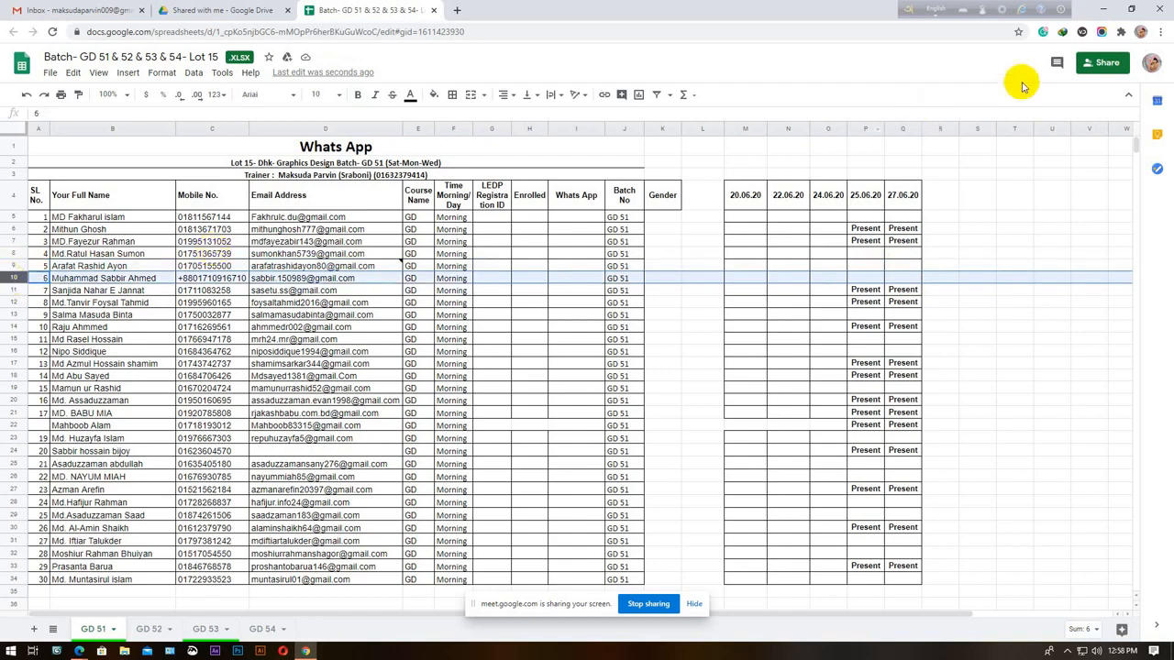
{"action": "left_click", "coordinate": [1130, 9]}
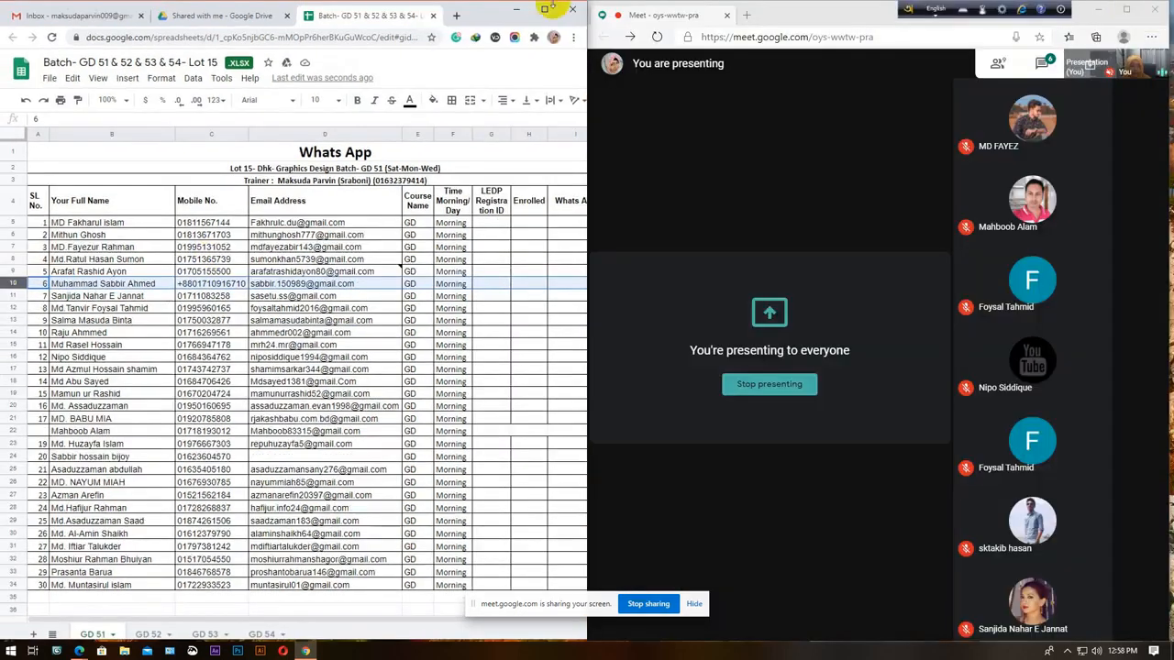
{"action": "left_click_drag", "start_coordinate": [586, 3], "coordinate": [932, 7]}
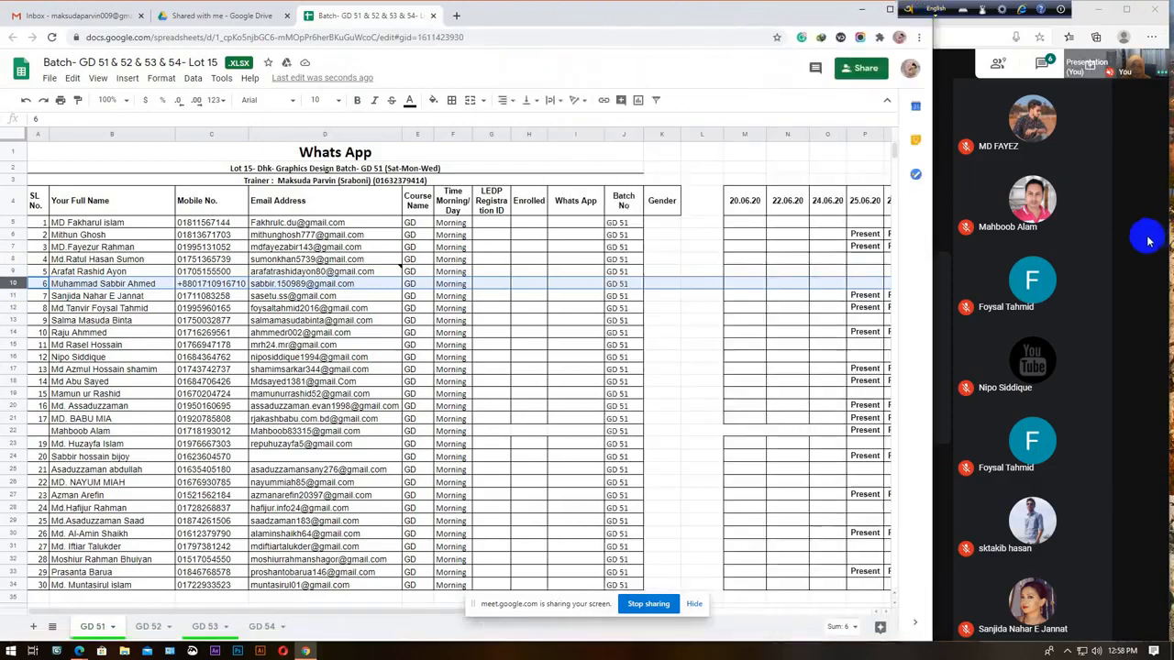
{"action": "left_click", "coordinate": [1000, 61]}
{"action": "left_click", "coordinate": [1006, 66]}
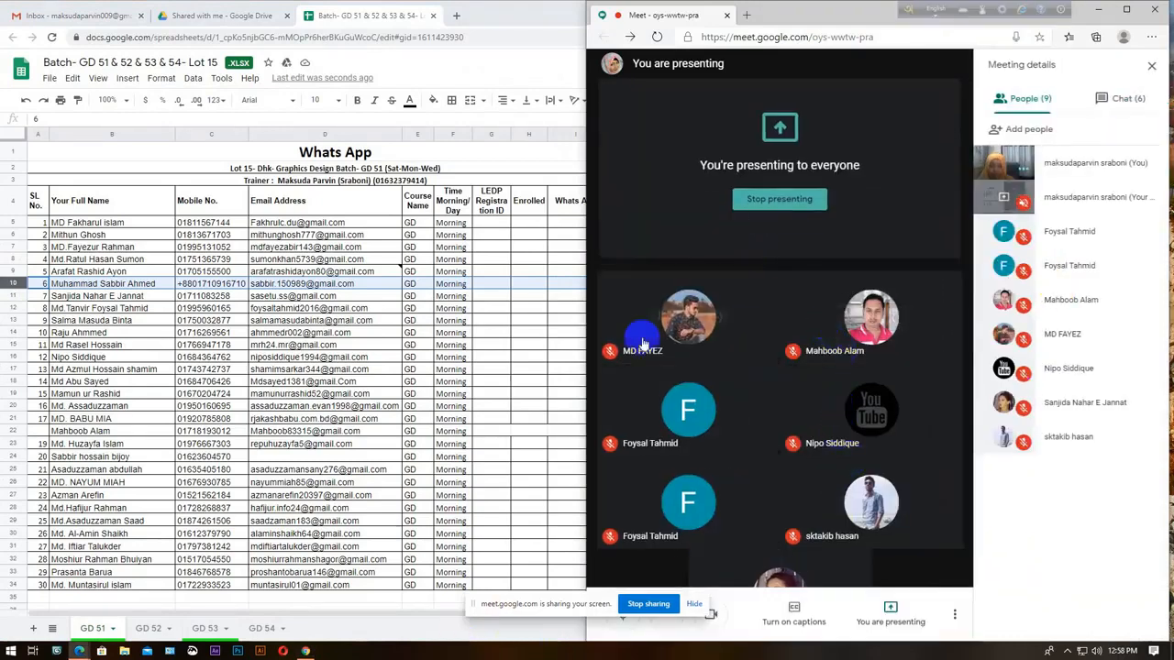
Bring the attendance sheet forward, show the 27.06.20 column and check rows 11 to 16 against the Meet participants.
{"action": "left_click", "coordinate": [396, 623]}
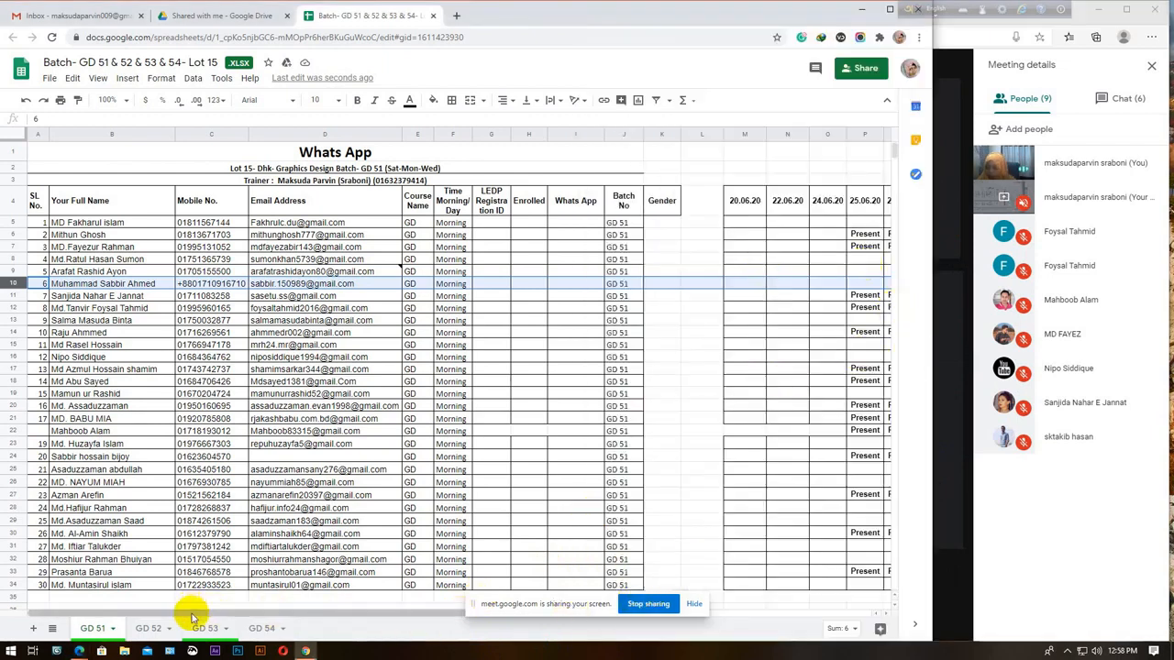
{"action": "left_click_drag", "start_coordinate": [196, 613], "coordinate": [222, 615]}
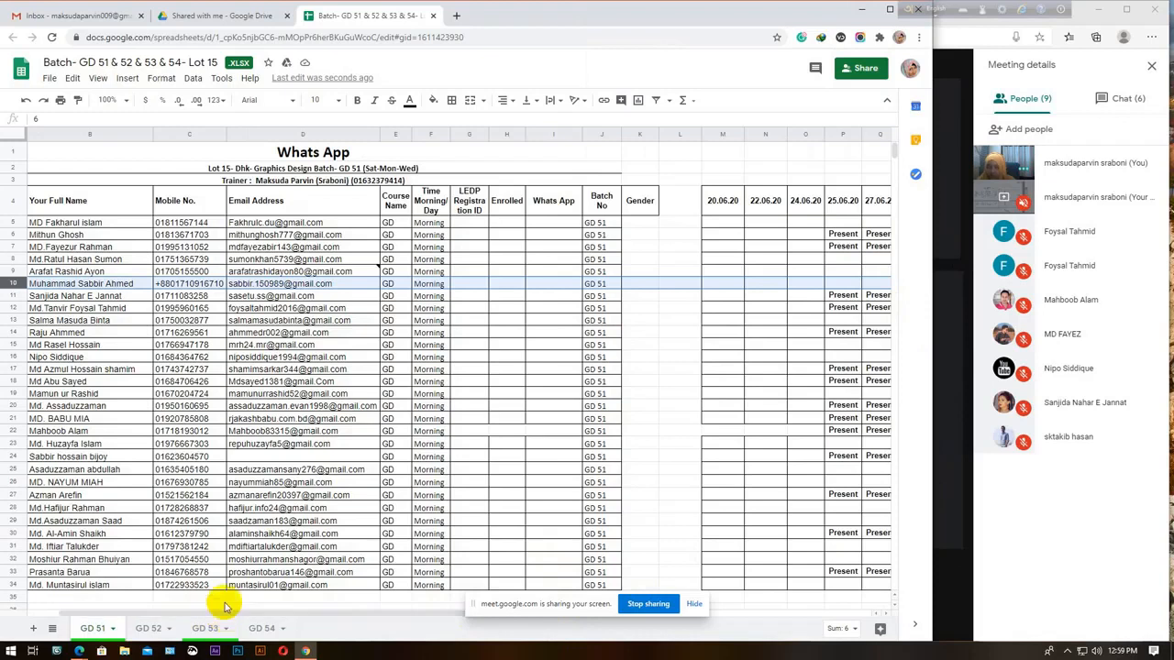
{"action": "left_click", "coordinate": [11, 295]}
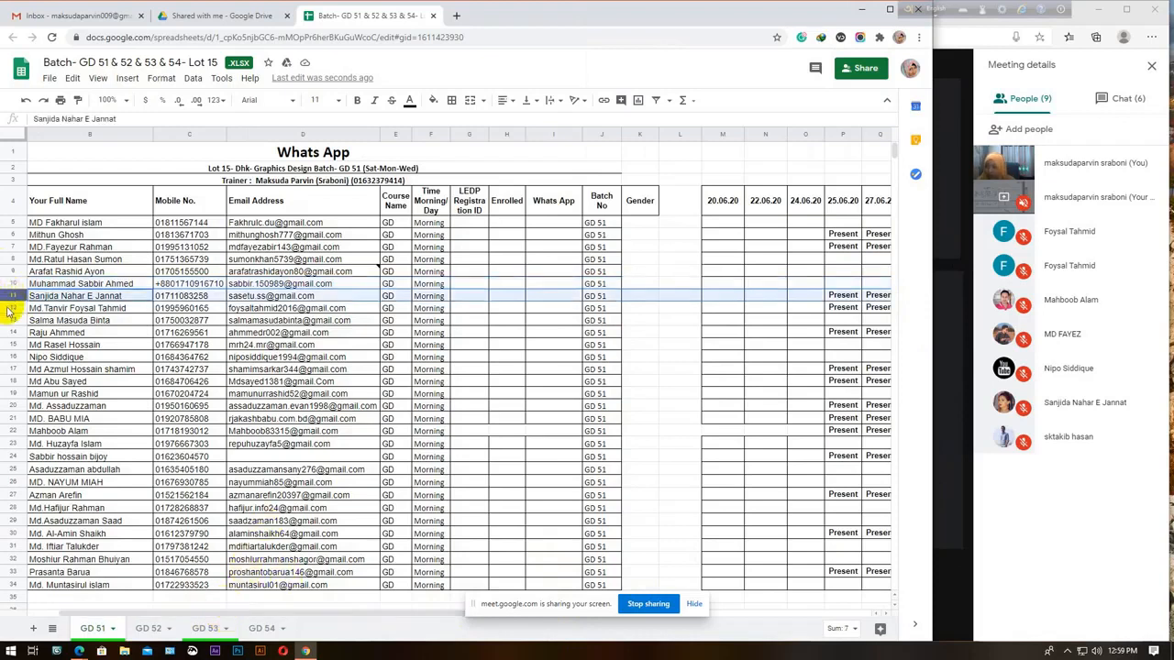
{"action": "left_click", "coordinate": [10, 309]}
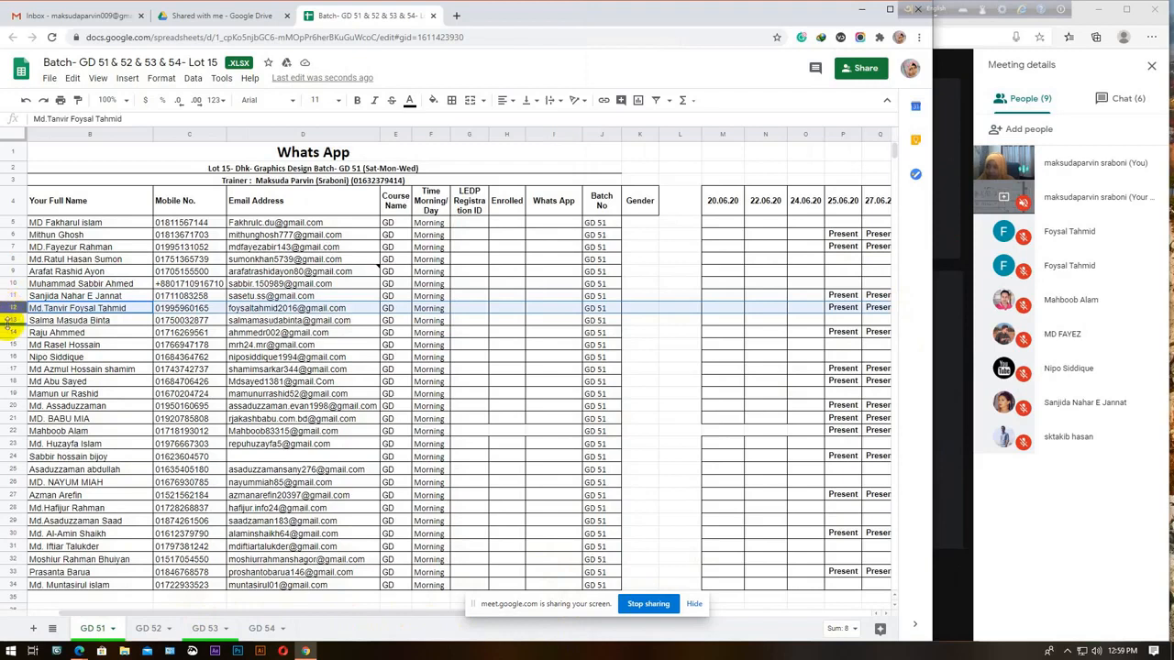
{"action": "left_click", "coordinate": [10, 320]}
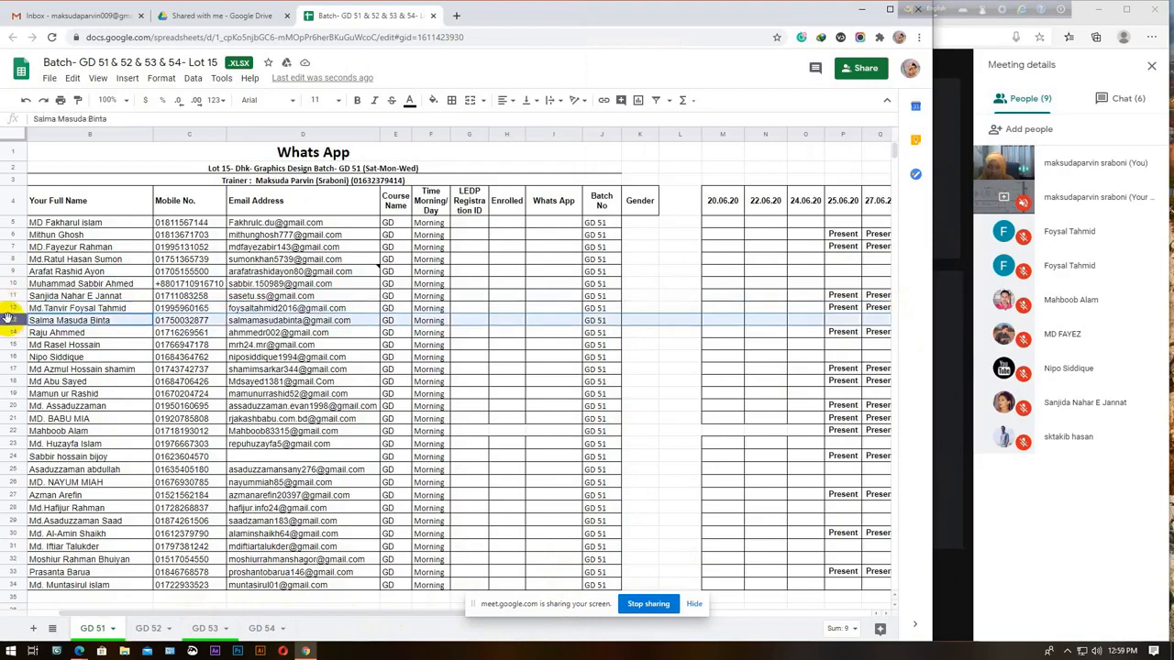
{"action": "left_click", "coordinate": [9, 332]}
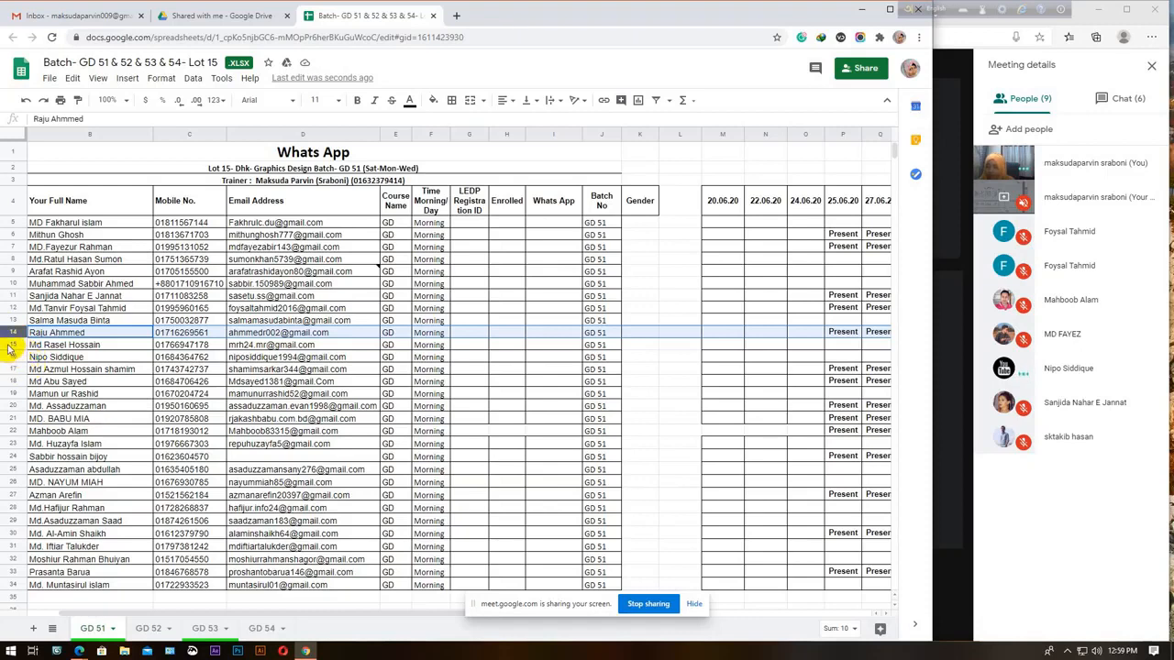
{"action": "left_click", "coordinate": [9, 345]}
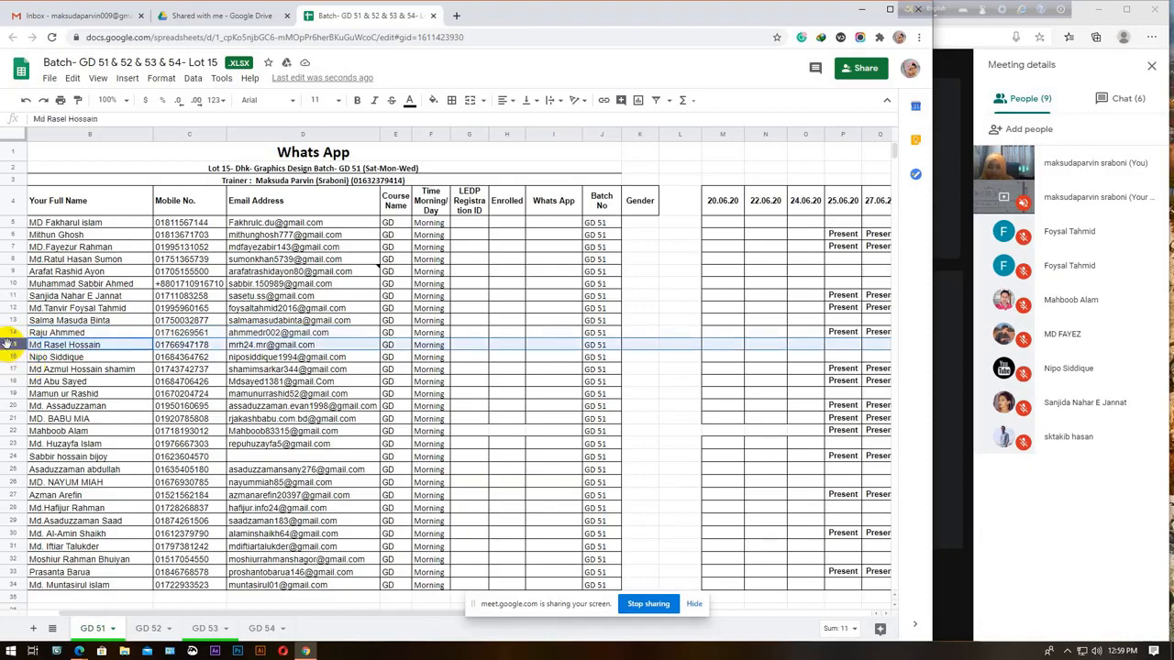
{"action": "left_click", "coordinate": [10, 357]}
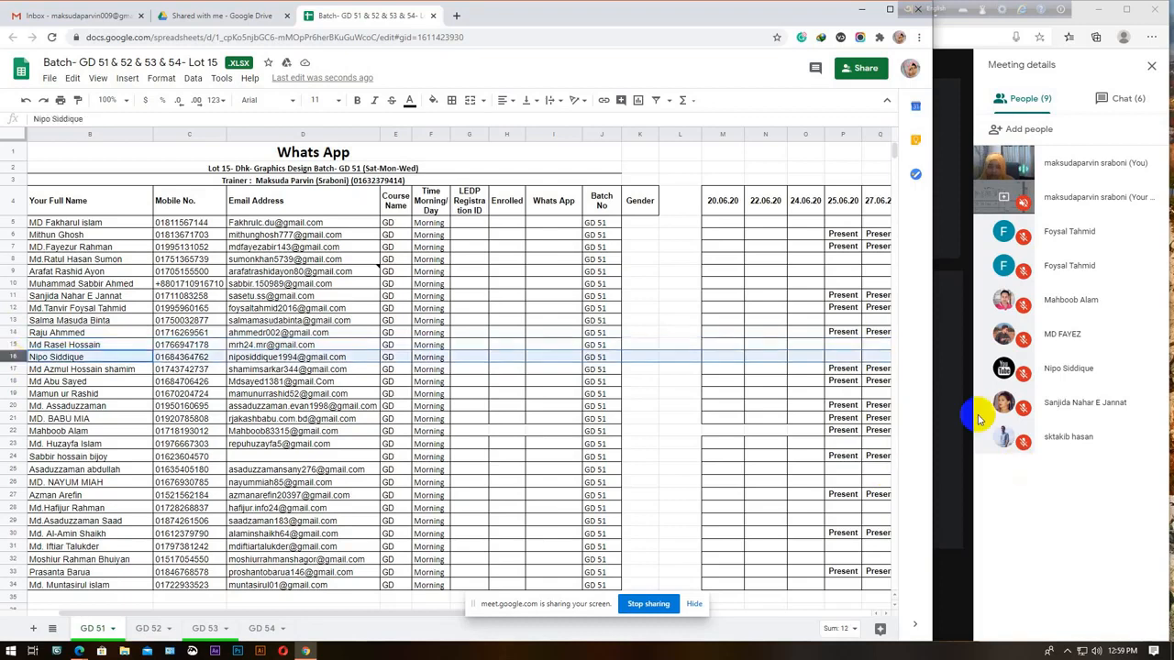
Move the Present mark in the 27.06.20 column from Q17 to Q16 and check it against row 16.
{"action": "left_click", "coordinate": [876, 370]}
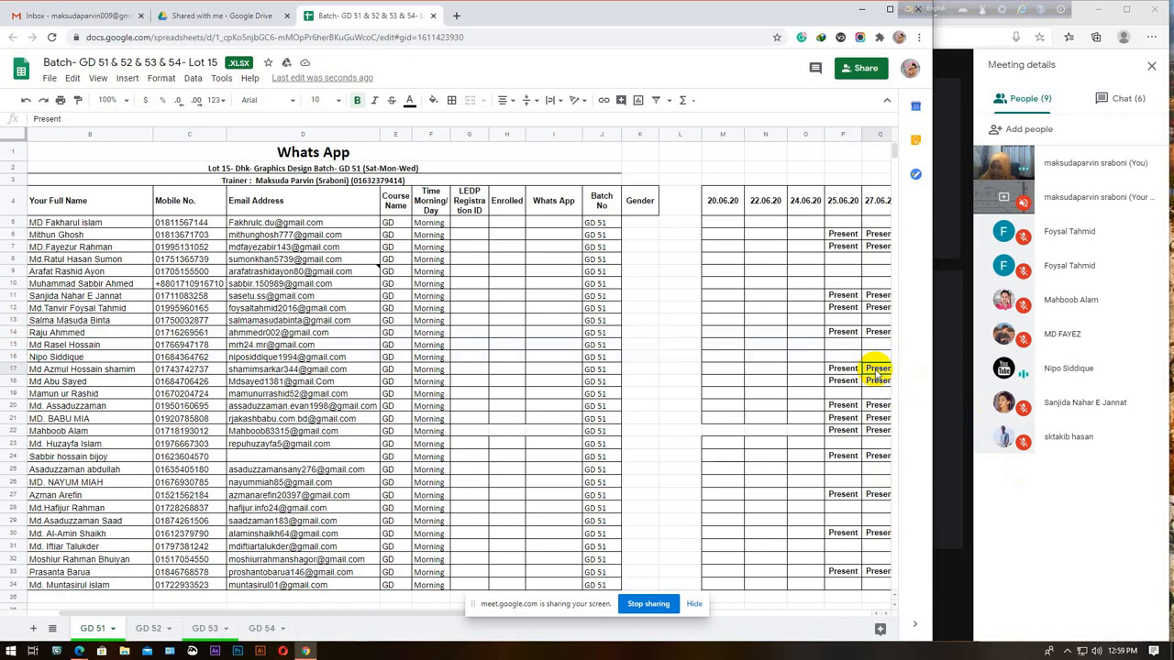
{"action": "left_click", "coordinate": [876, 360]}
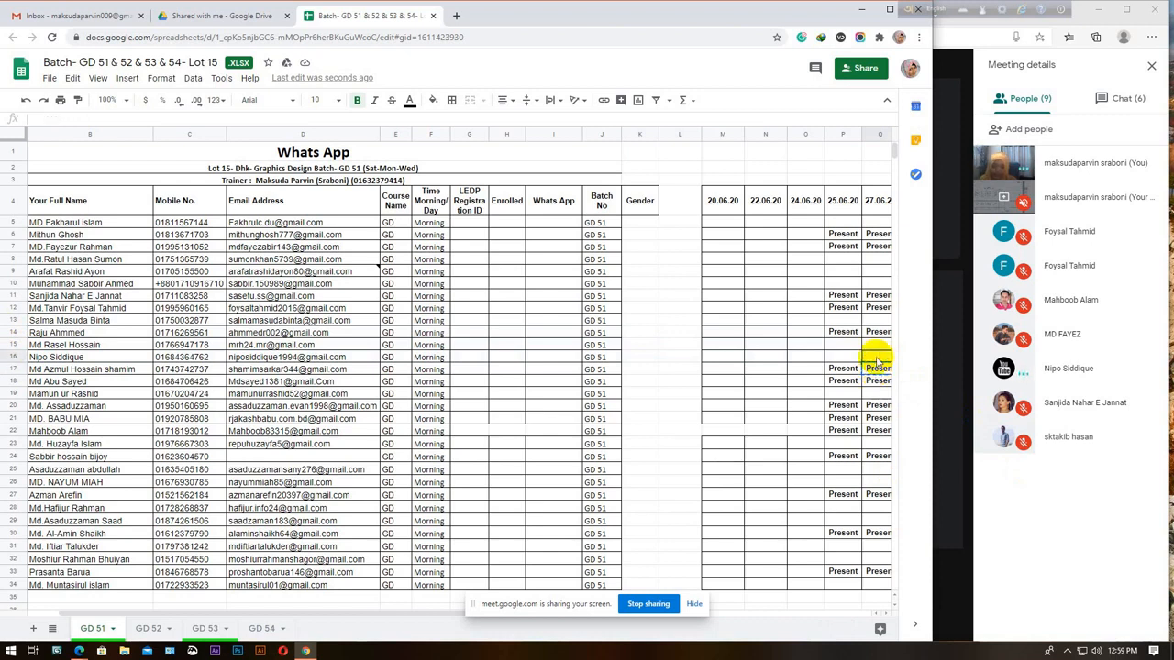
{"action": "type", "text": "Present"}
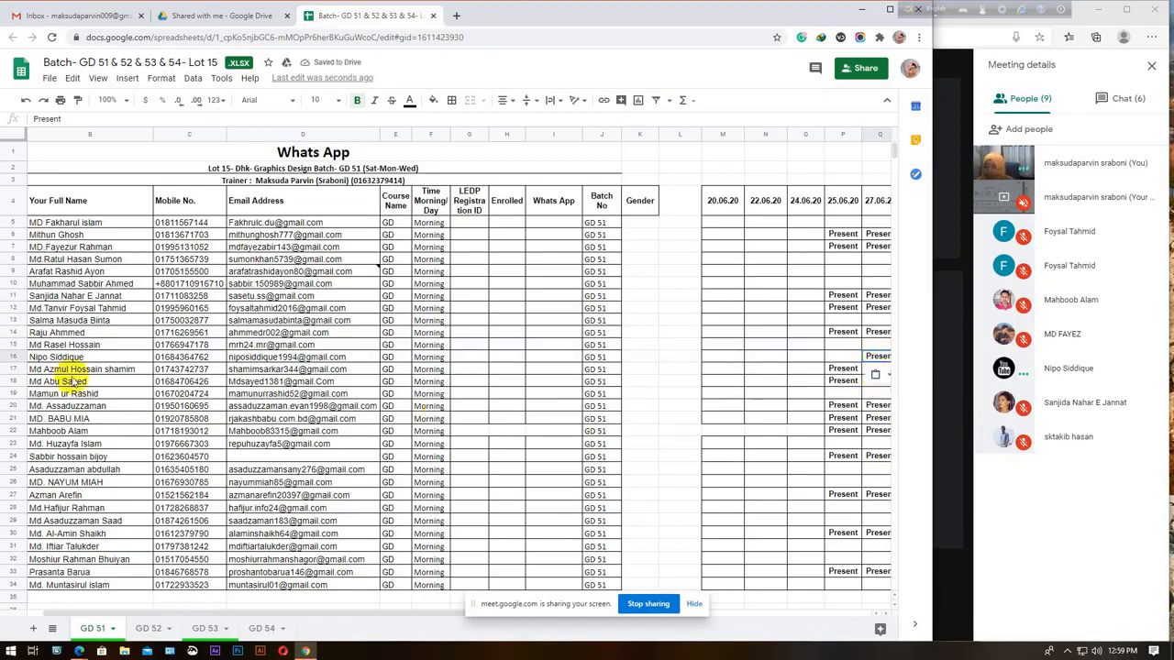
{"action": "left_click", "coordinate": [8, 356]}
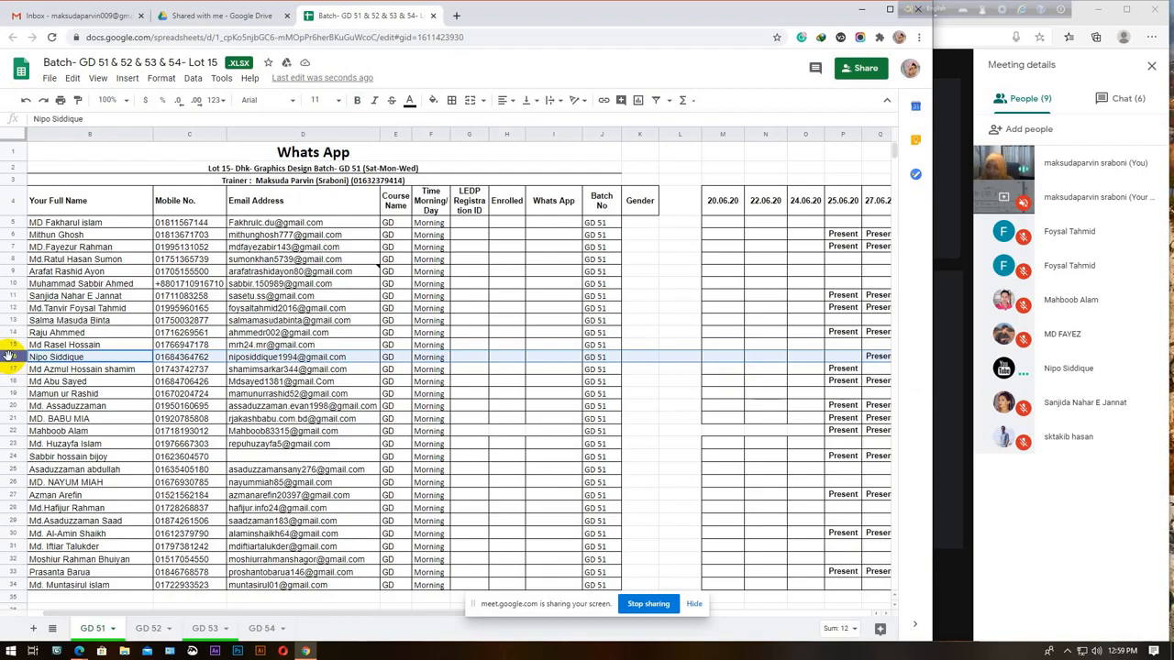
Go through rows 17 and 18 of the student list and clear the 27.06.20 Present mark in Q18.
{"action": "left_click", "coordinate": [11, 369]}
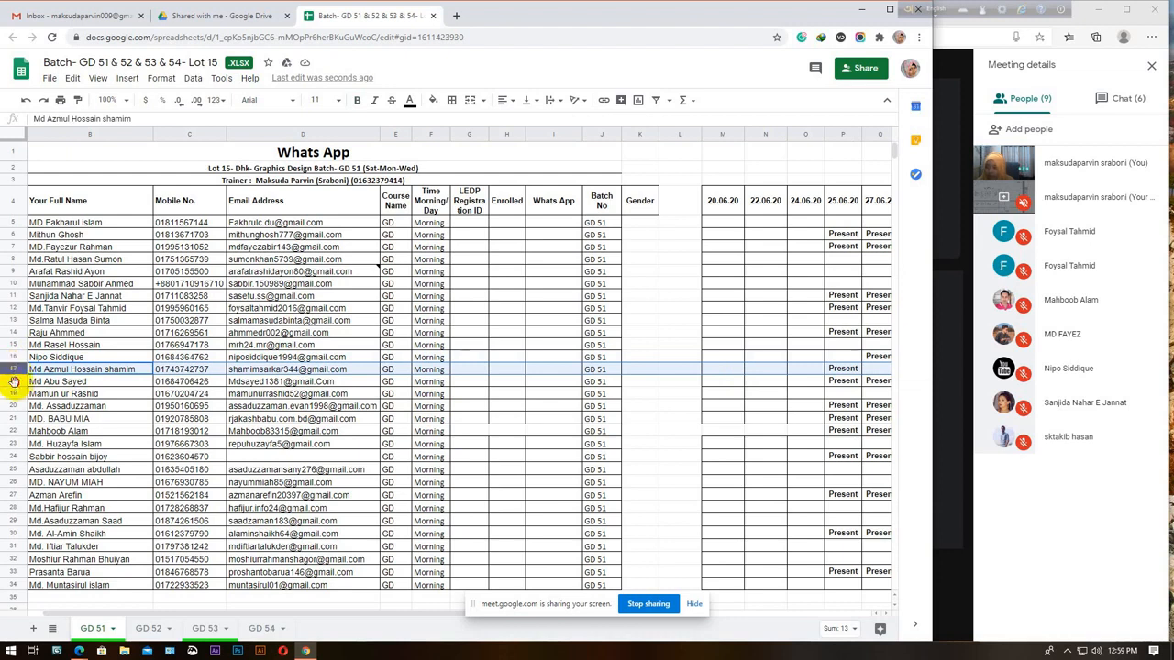
{"action": "left_click", "coordinate": [13, 381]}
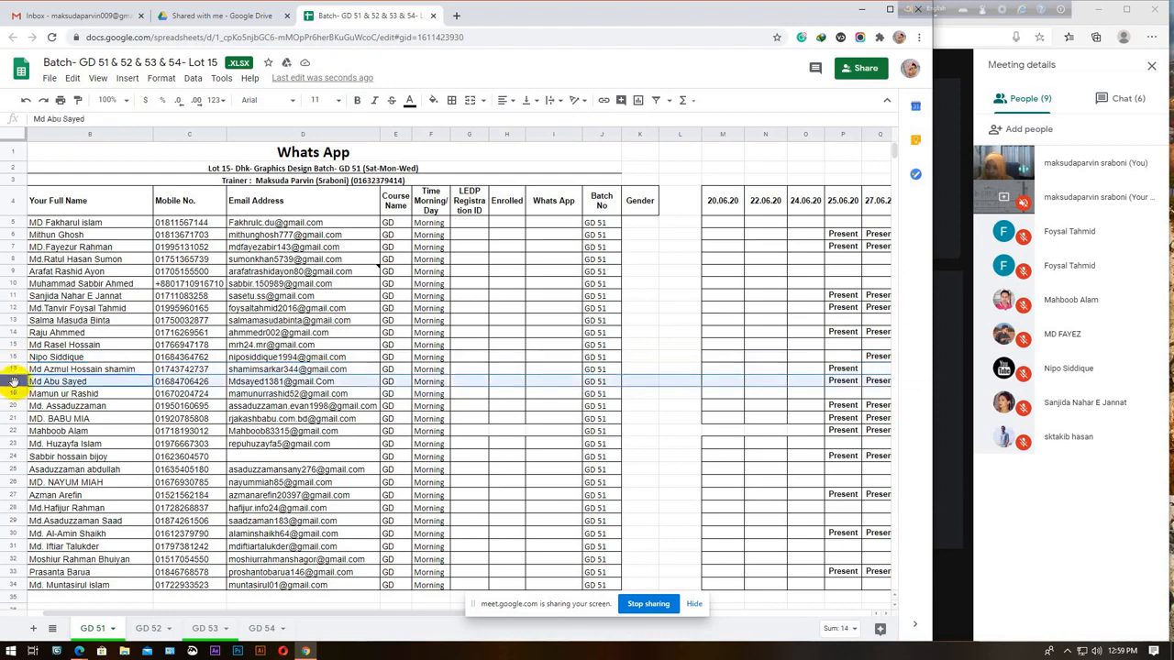
{"action": "left_click", "coordinate": [874, 384]}
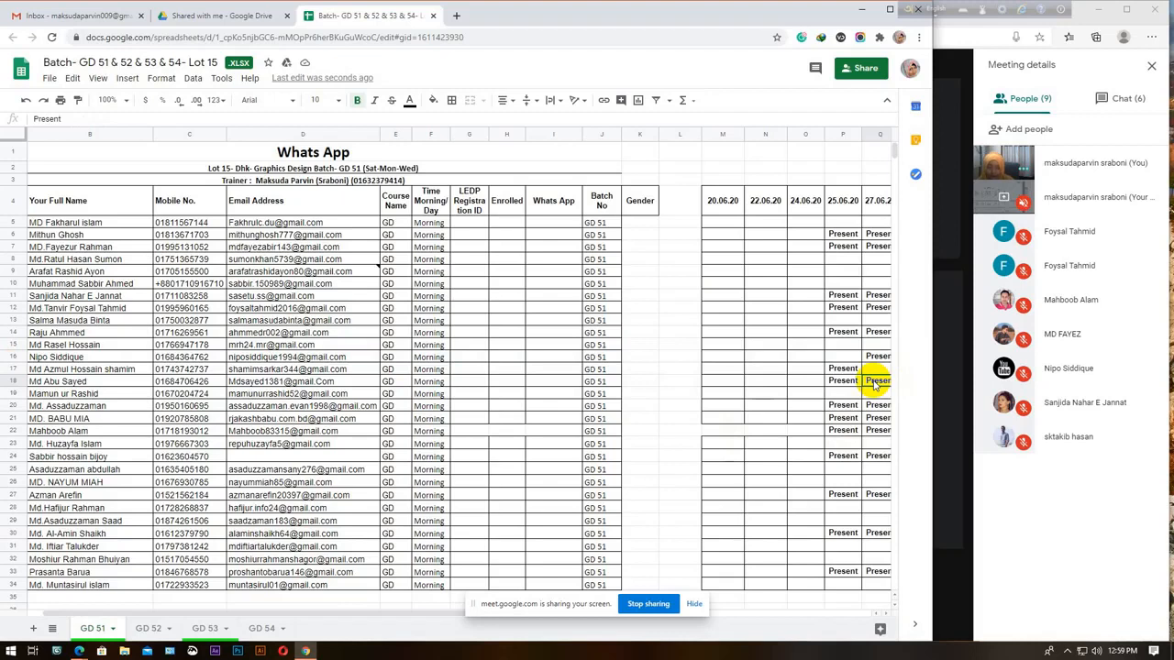
{"action": "key", "text": "Delete"}
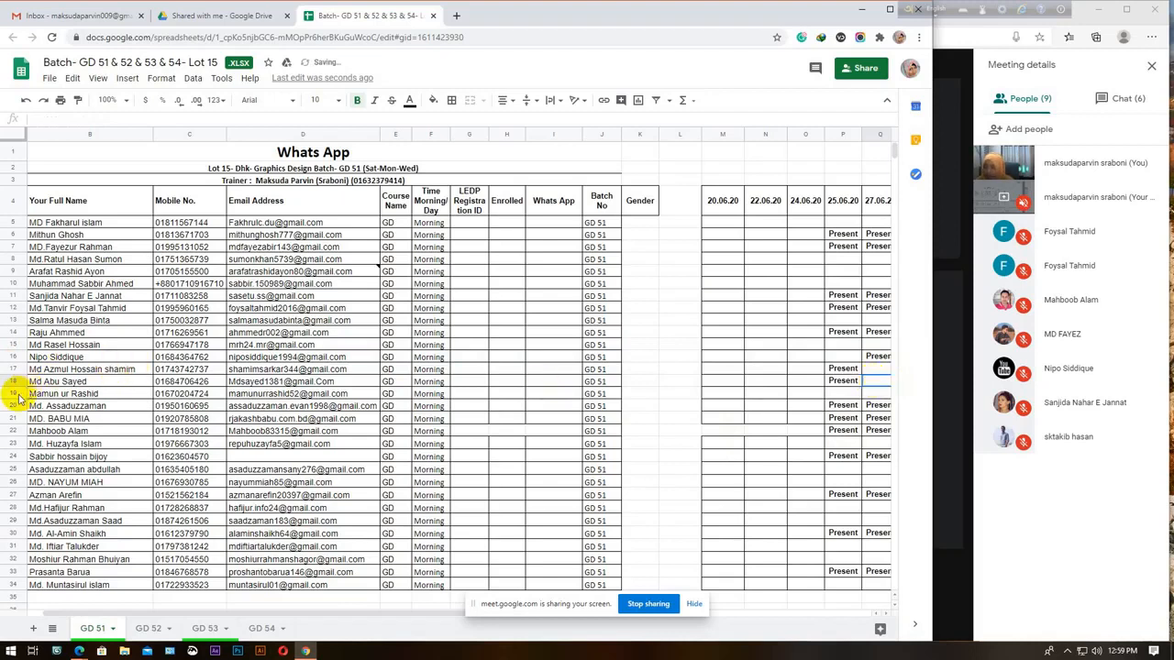
Go through rows 19 to 21 and clear the 27.06.20 Present marks in Q20 and Q21.
{"action": "left_click", "coordinate": [7, 393]}
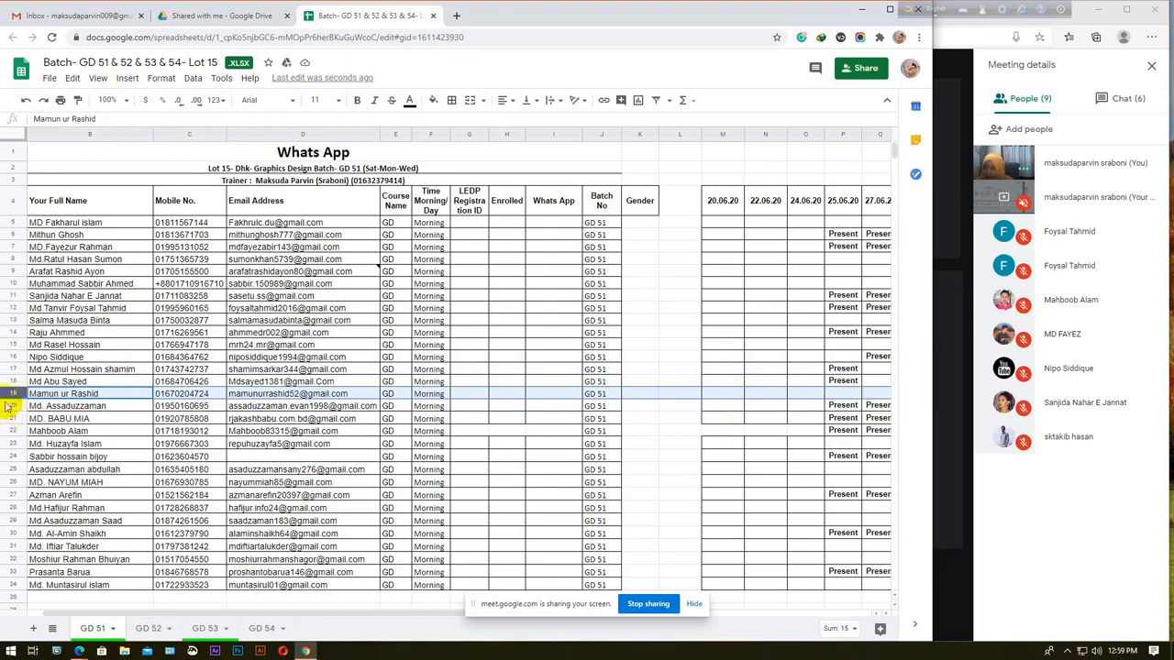
{"action": "left_click", "coordinate": [7, 406]}
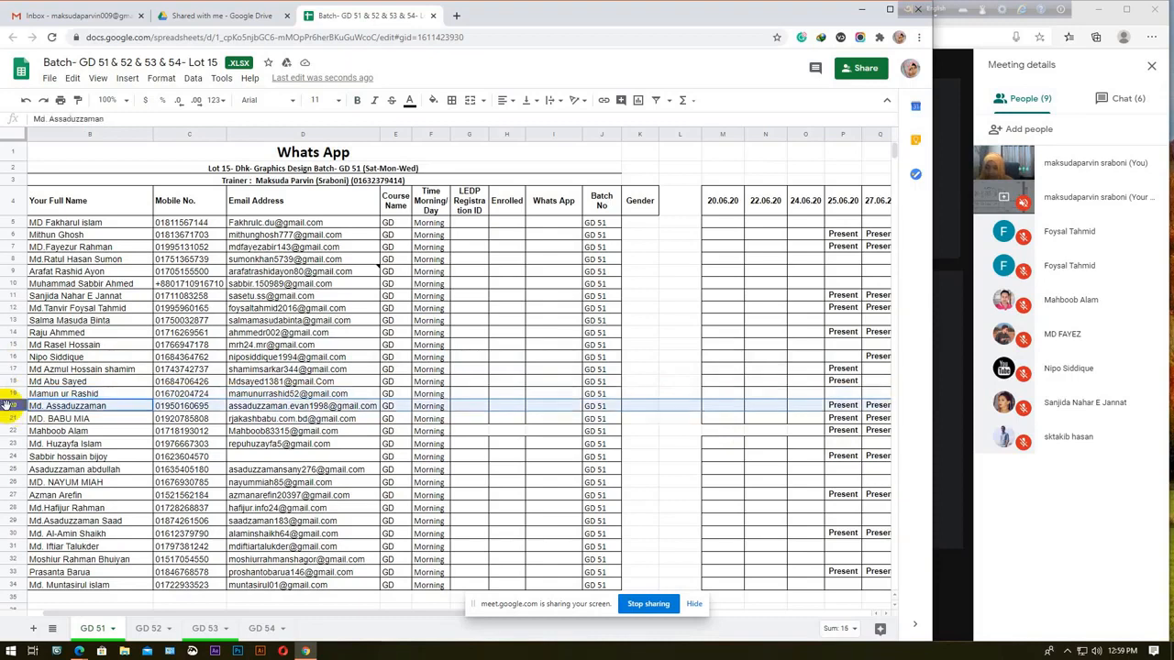
{"action": "left_click", "coordinate": [879, 407]}
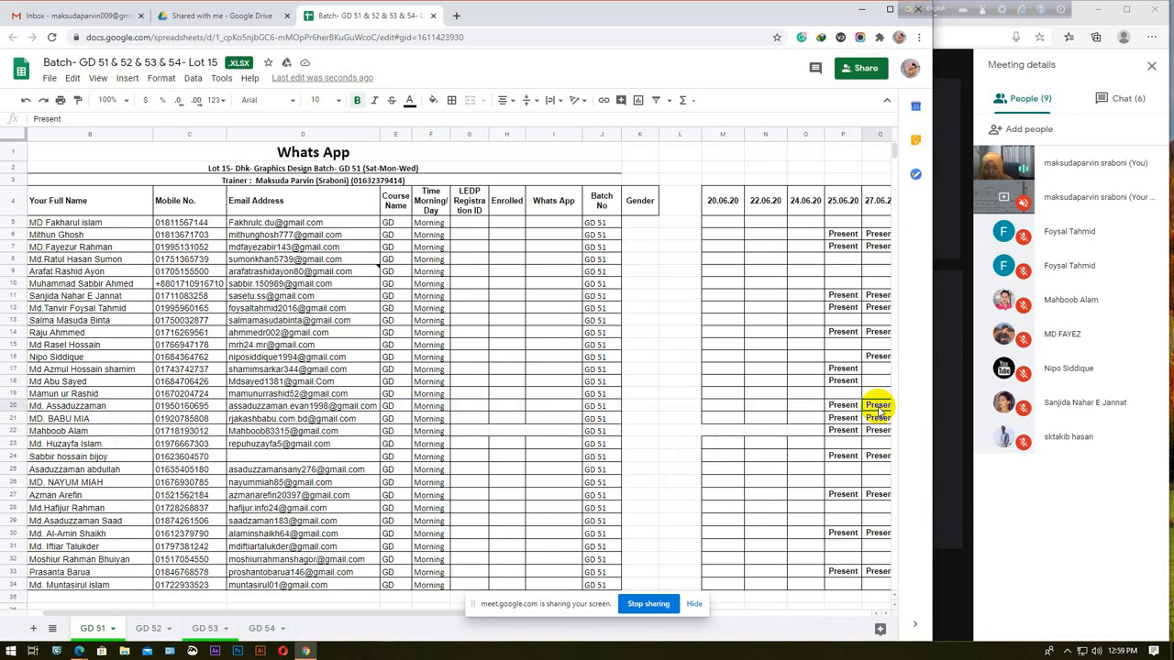
{"action": "key", "text": "Delete"}
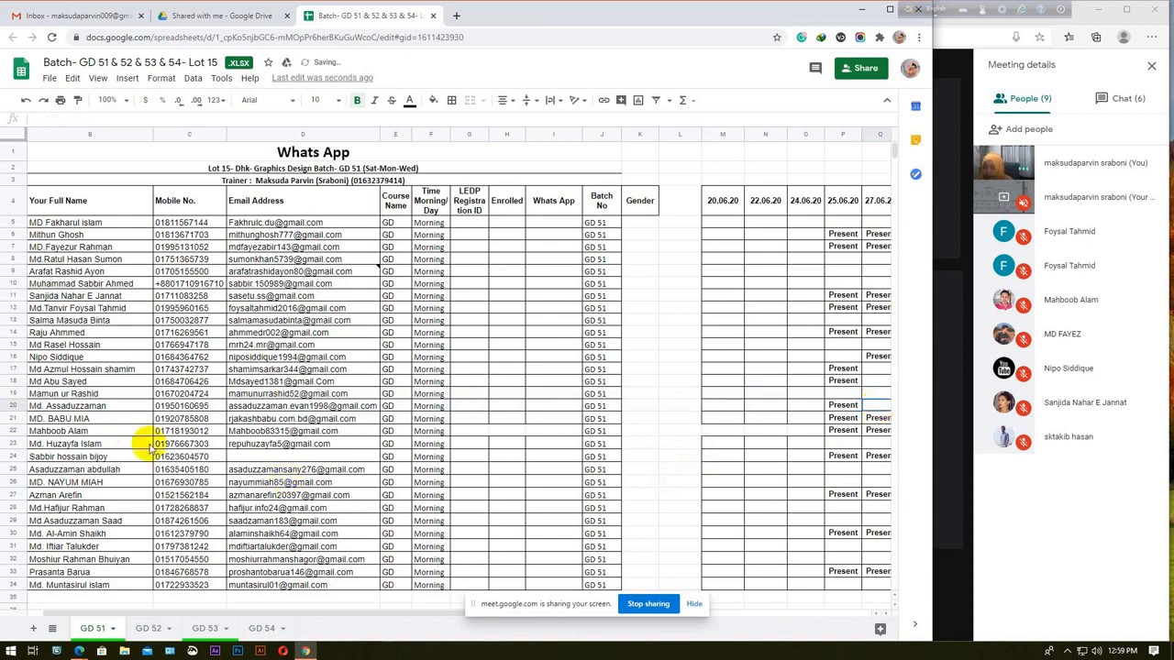
{"action": "left_click", "coordinate": [7, 417]}
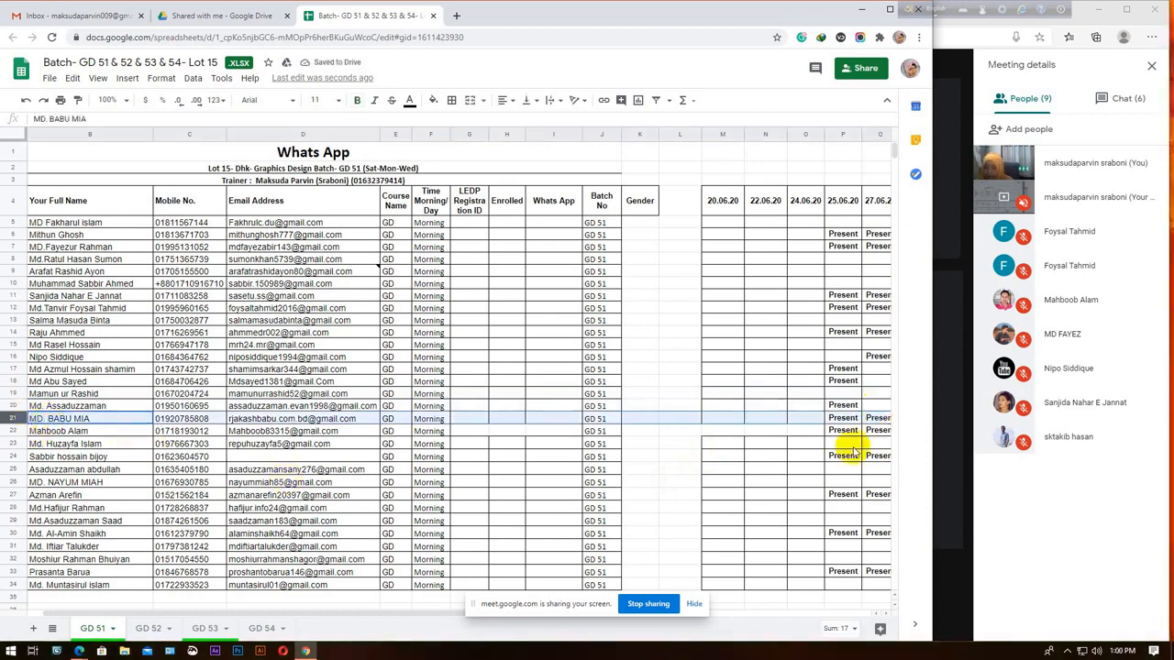
{"action": "left_click", "coordinate": [876, 419]}
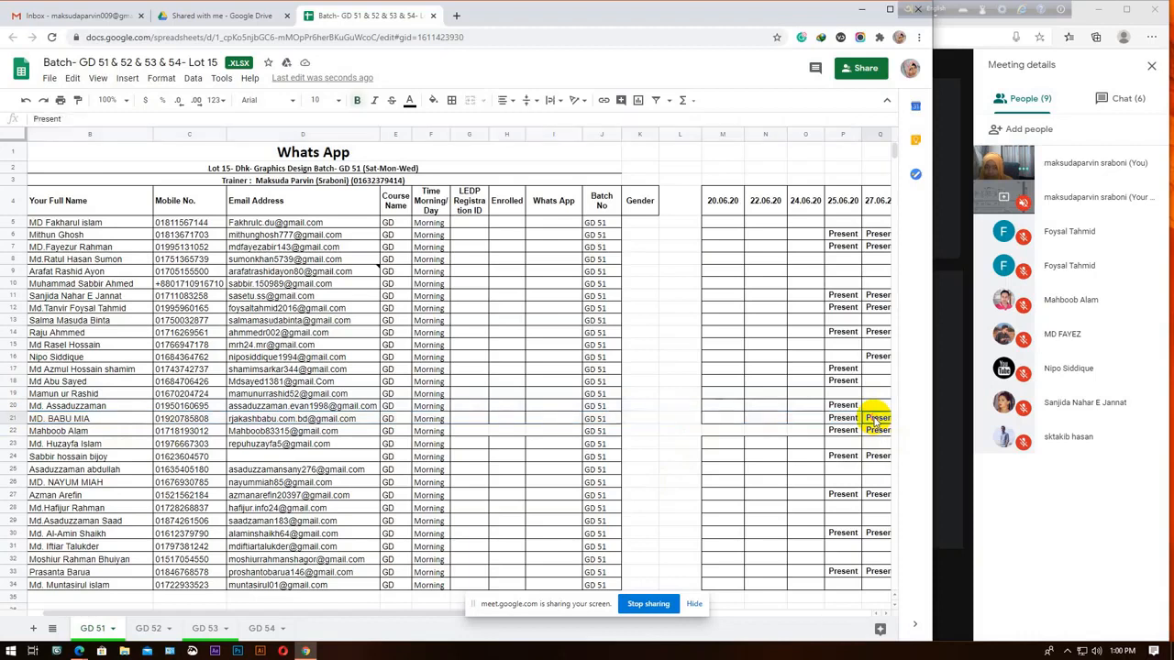
{"action": "key", "text": "Delete"}
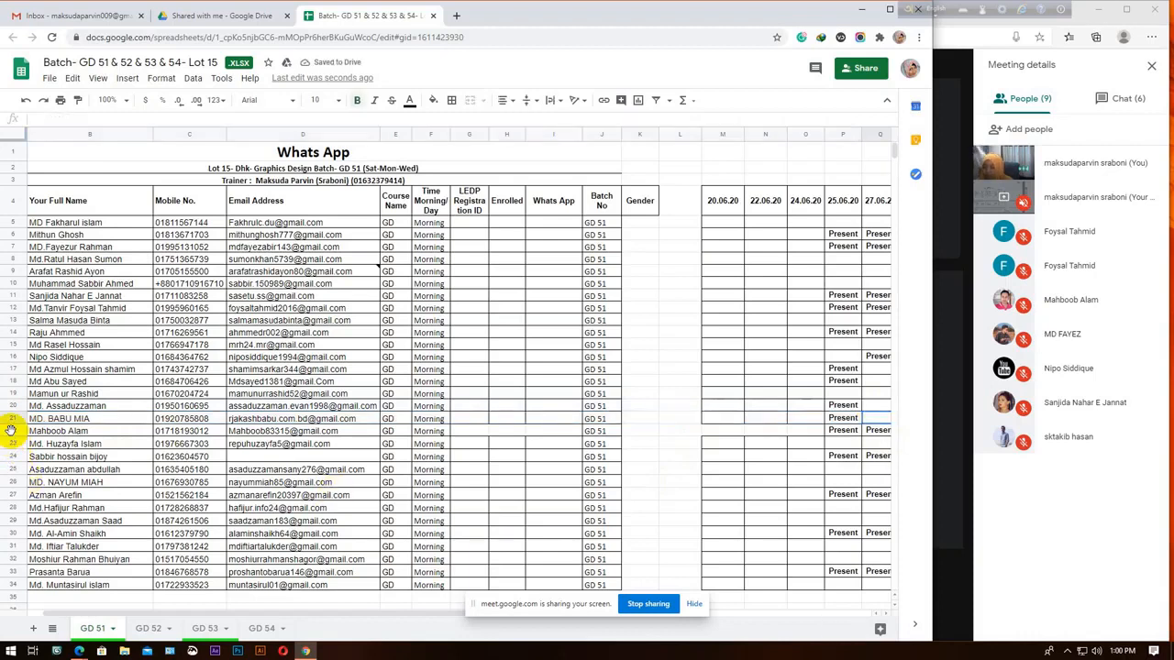
Go through rows 22 to 24 and clear the 27.06.20 Present mark in Q24.
{"action": "left_click", "coordinate": [10, 430]}
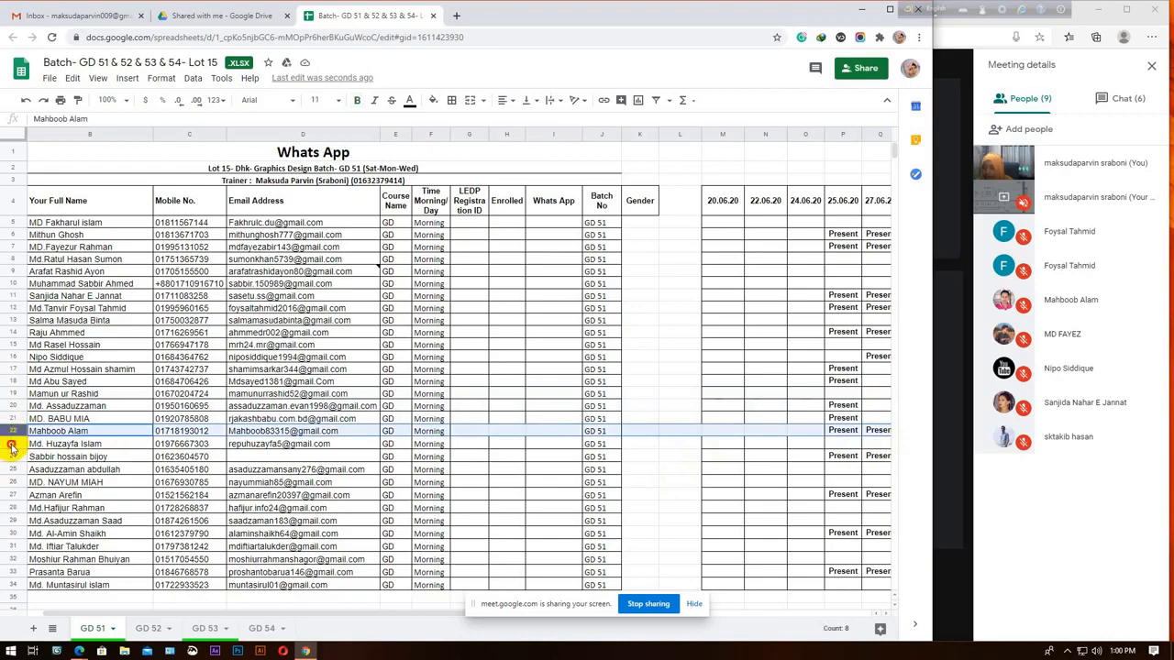
{"action": "left_click", "coordinate": [10, 443]}
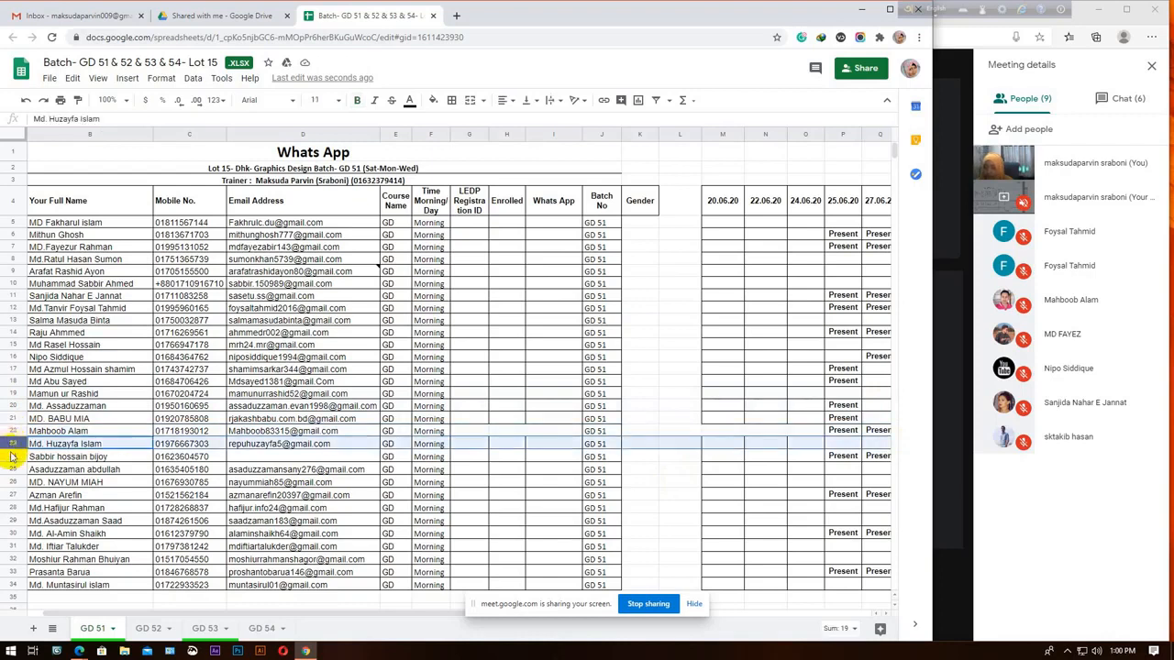
{"action": "left_click", "coordinate": [8, 456]}
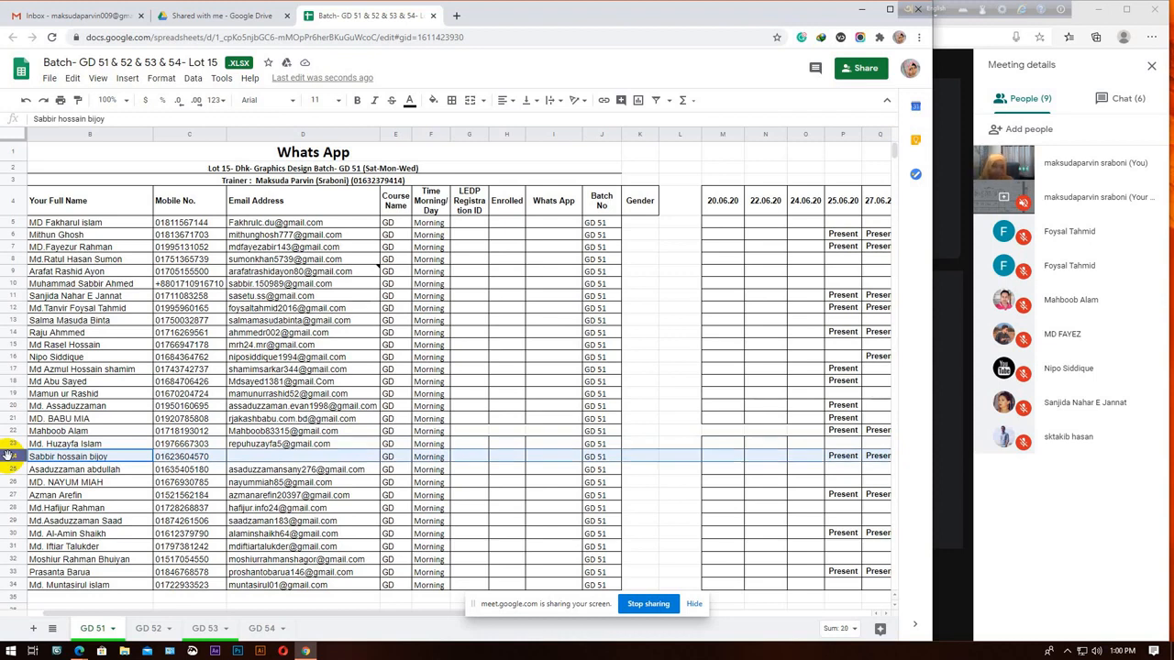
{"action": "left_click", "coordinate": [879, 456]}
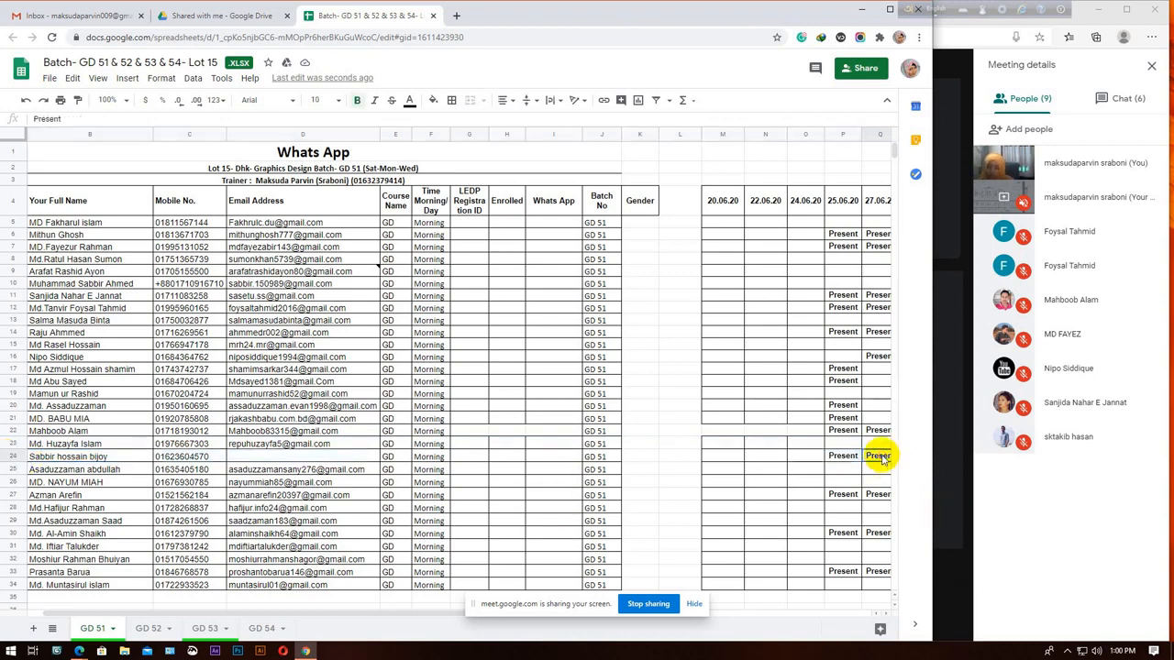
{"action": "key", "text": "Delete"}
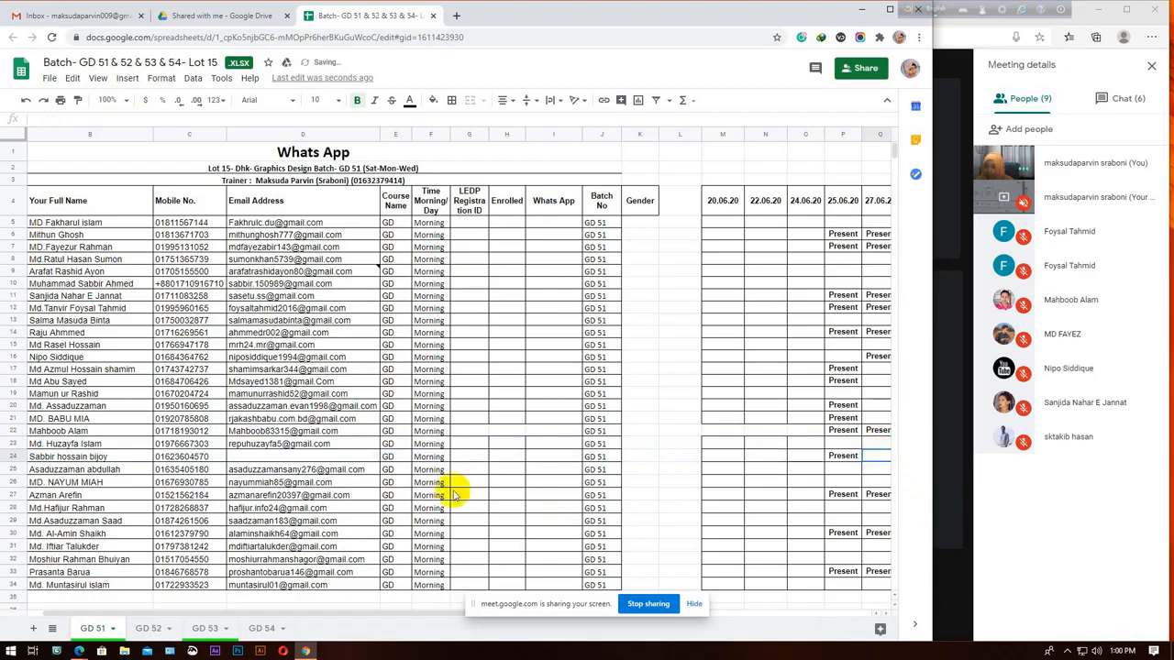
Check rows 25 and 26, and mark row 26 as Present for 27.06.20 by copying Q22 into Q26.
{"action": "left_click", "coordinate": [9, 468]}
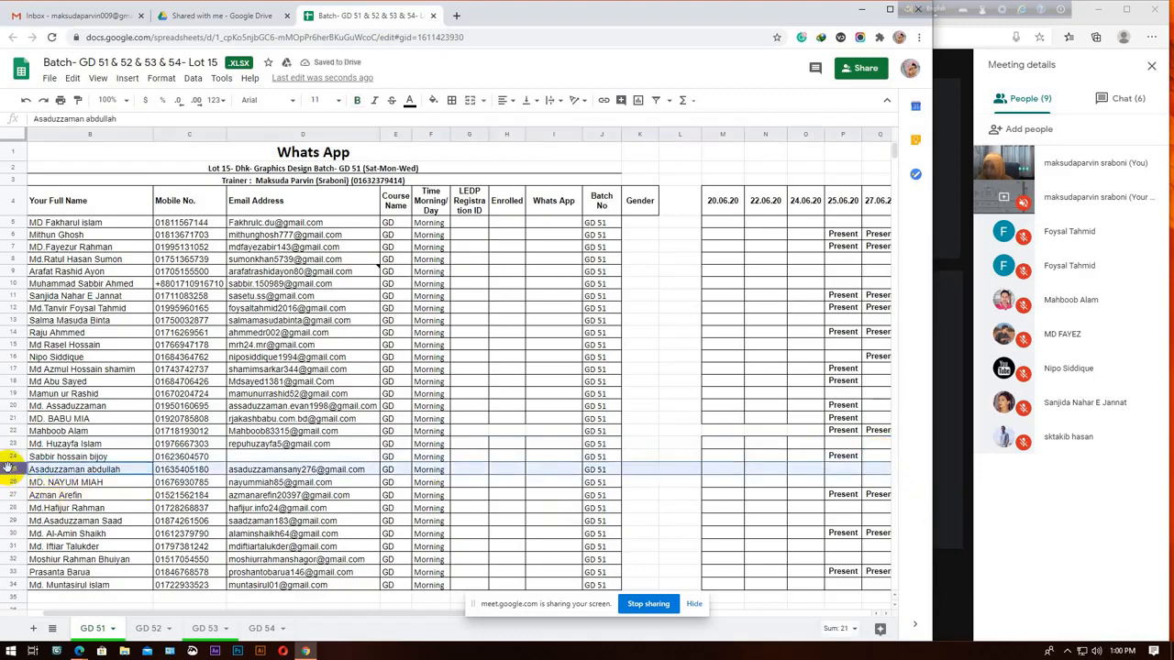
{"action": "left_click", "coordinate": [14, 481]}
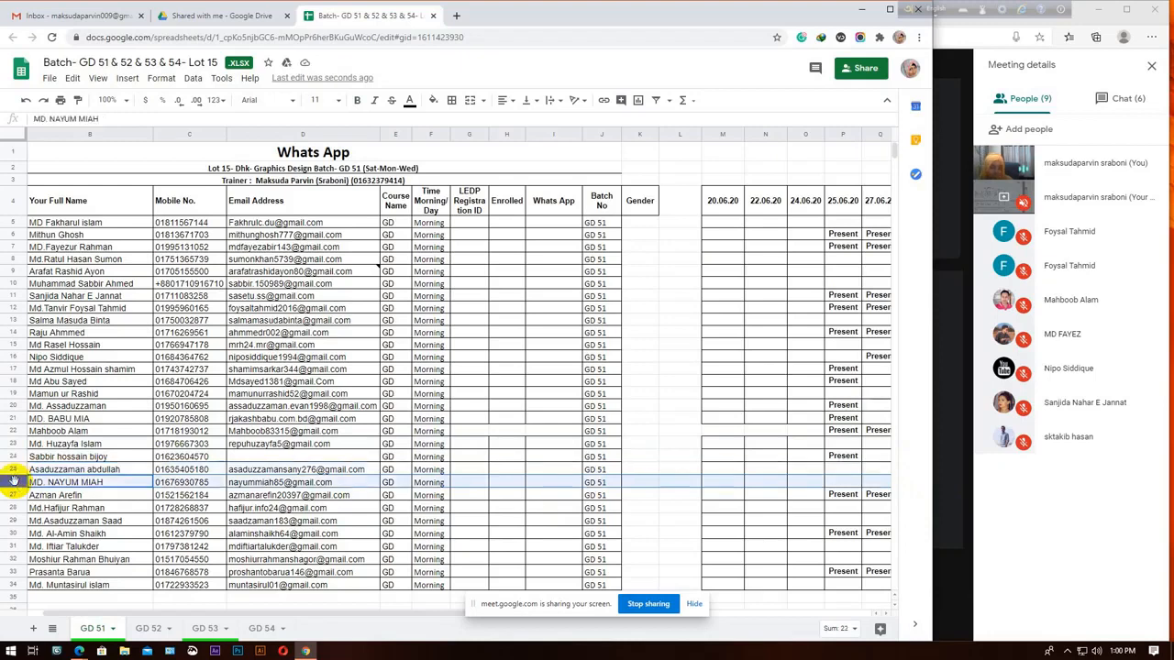
{"action": "left_click", "coordinate": [881, 486]}
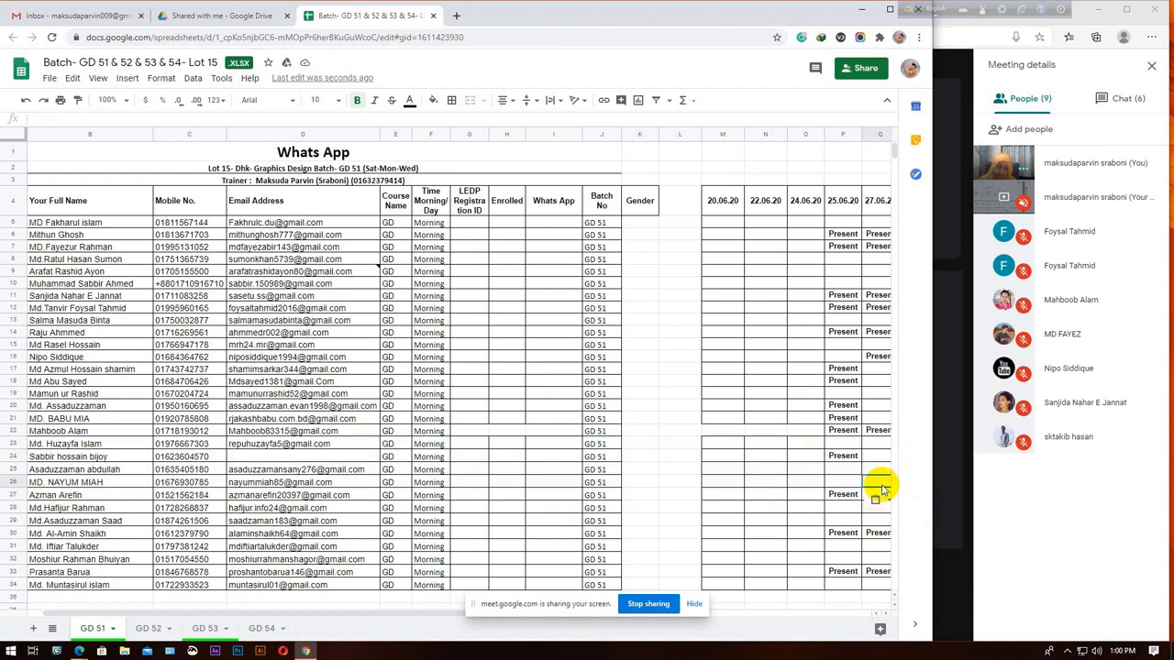
{"action": "left_click", "coordinate": [876, 433]}
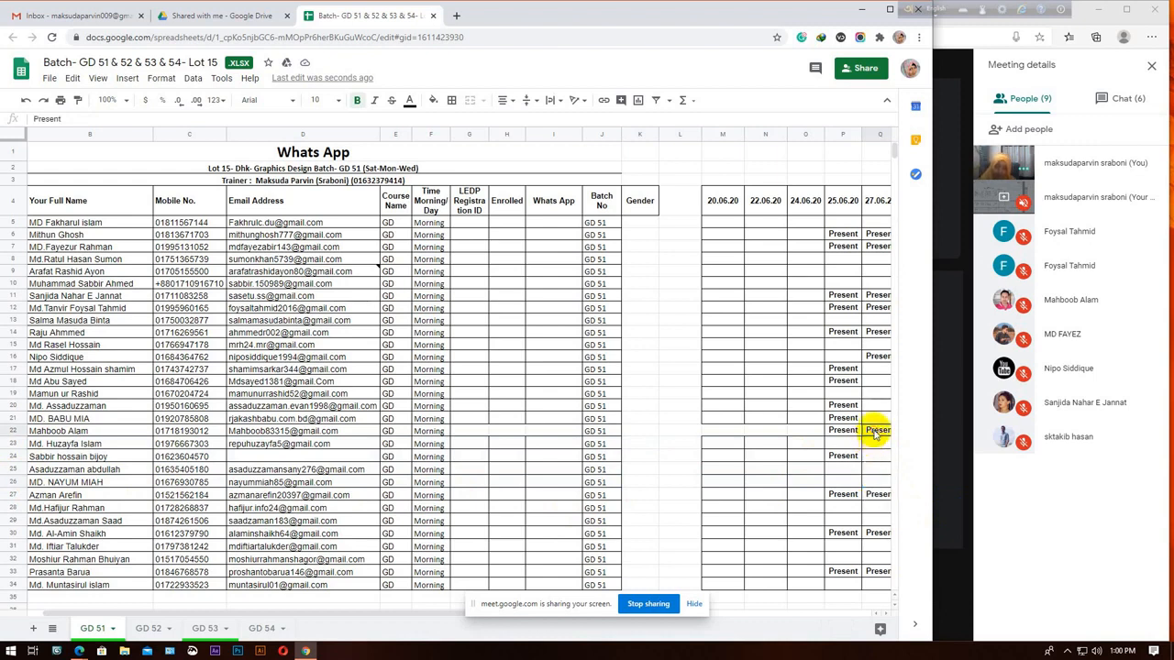
{"action": "key", "text": "ctrl+c"}
{"action": "left_click", "coordinate": [876, 482]}
{"action": "key", "text": "ctrl+v"}
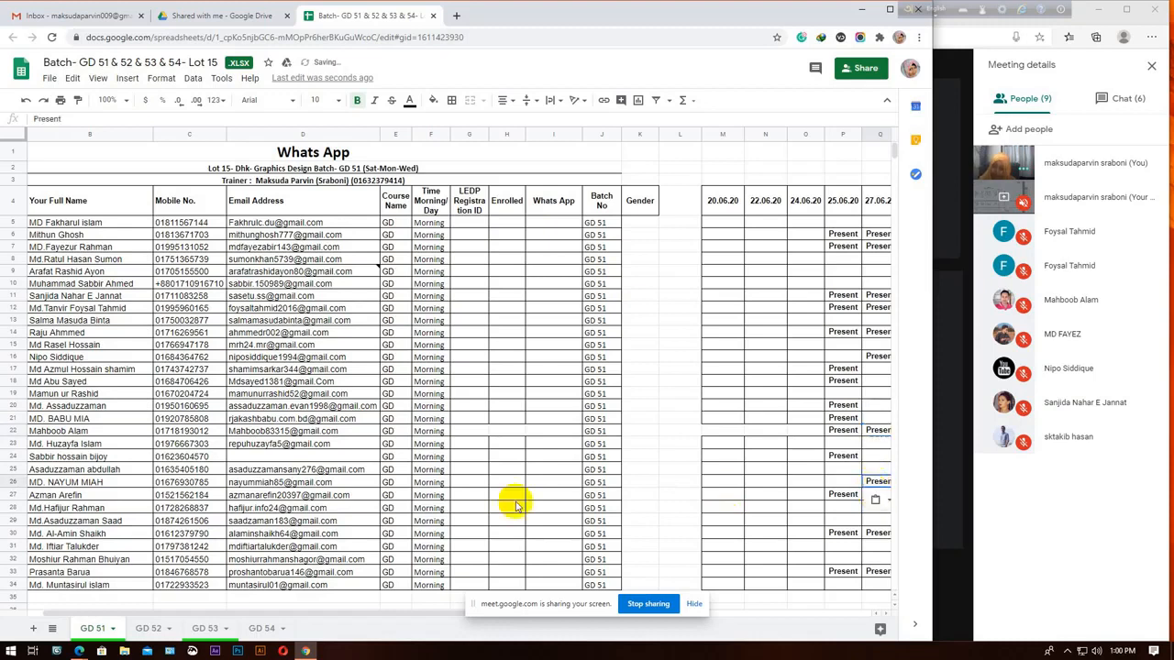
Check the students in rows 27 to 32 of the GD 51 sheet against the Meet participants, rechecking rows 26 and 27.
{"action": "left_click", "coordinate": [9, 496]}
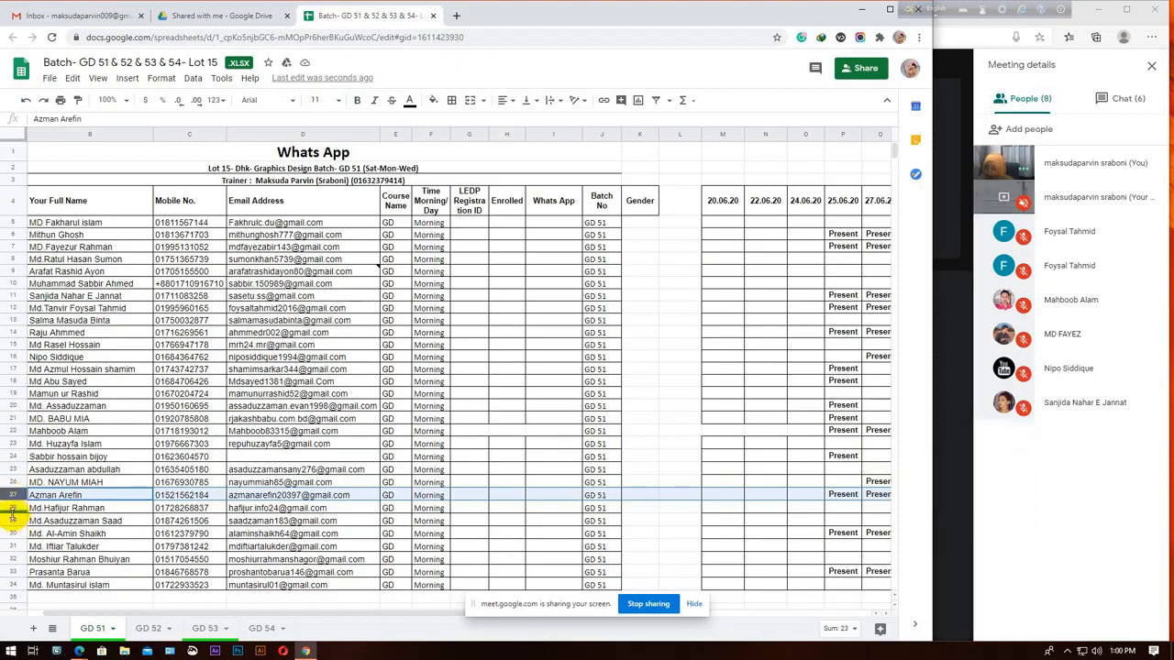
{"action": "left_click", "coordinate": [9, 507]}
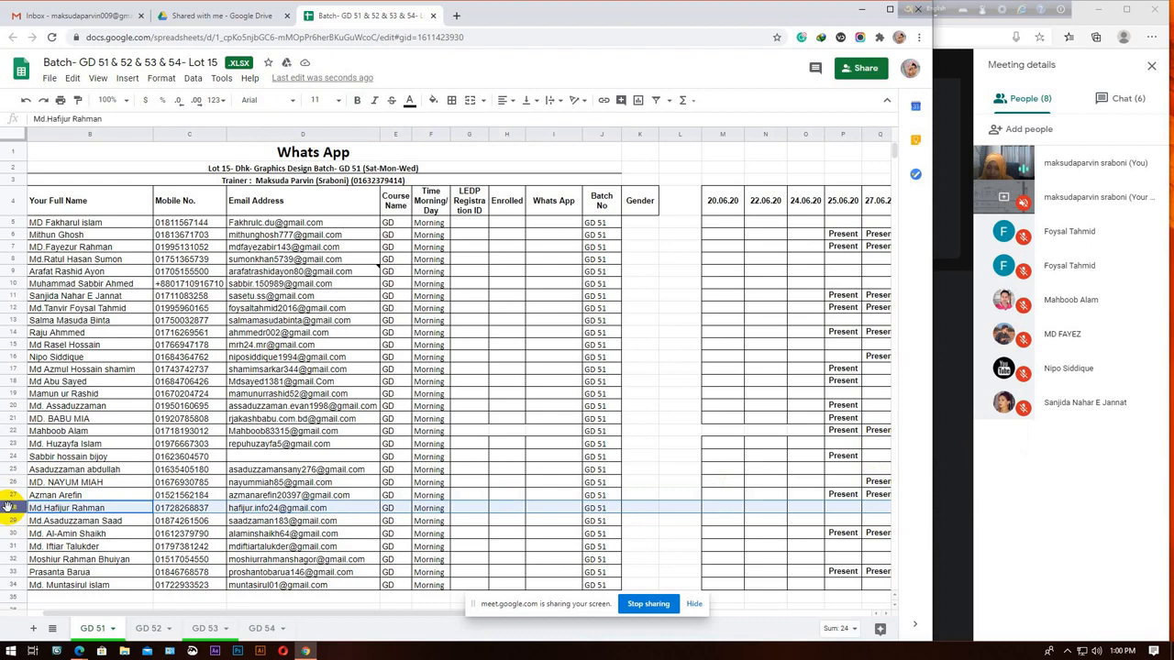
{"action": "left_click", "coordinate": [8, 520]}
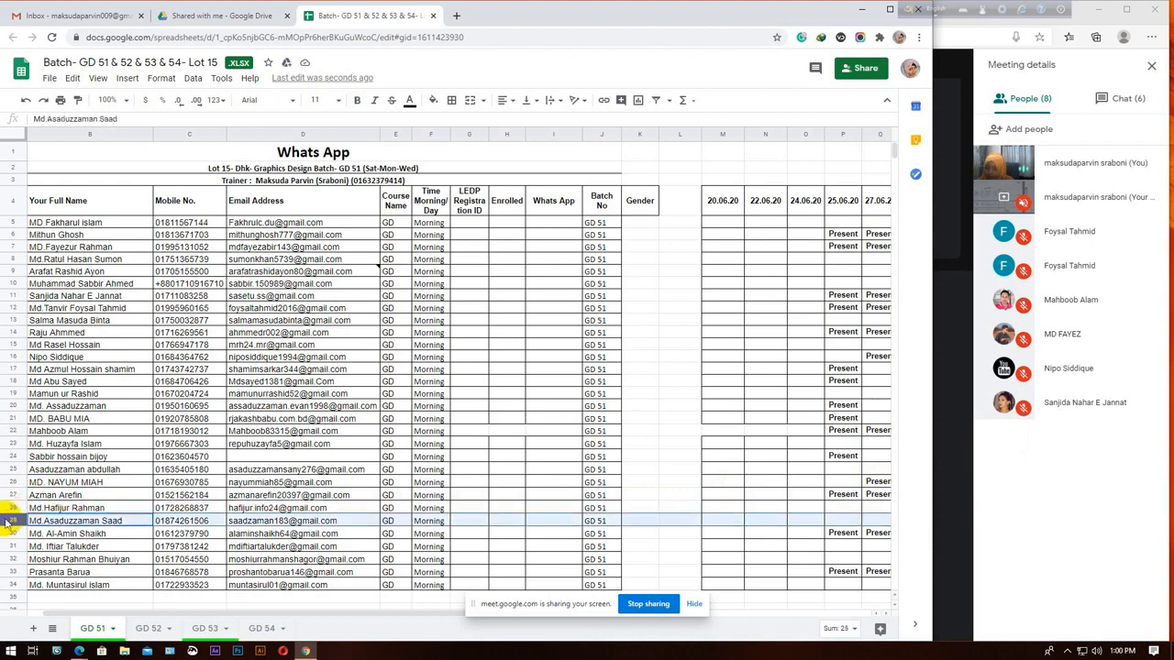
{"action": "left_click", "coordinate": [7, 533]}
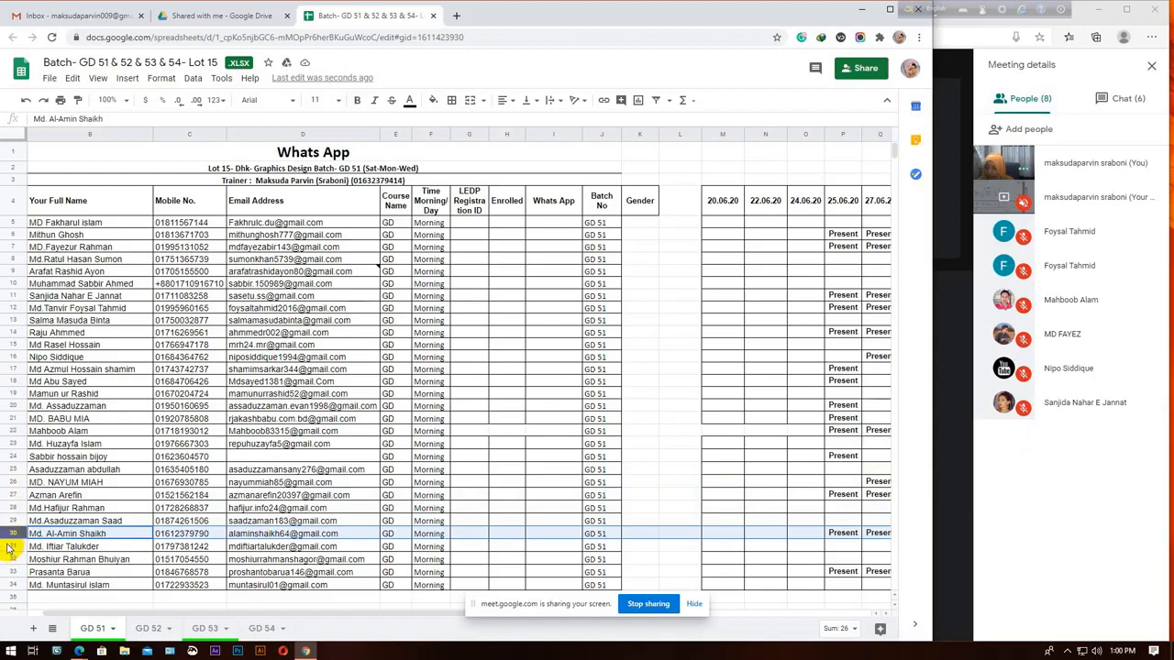
{"action": "left_click", "coordinate": [8, 546]}
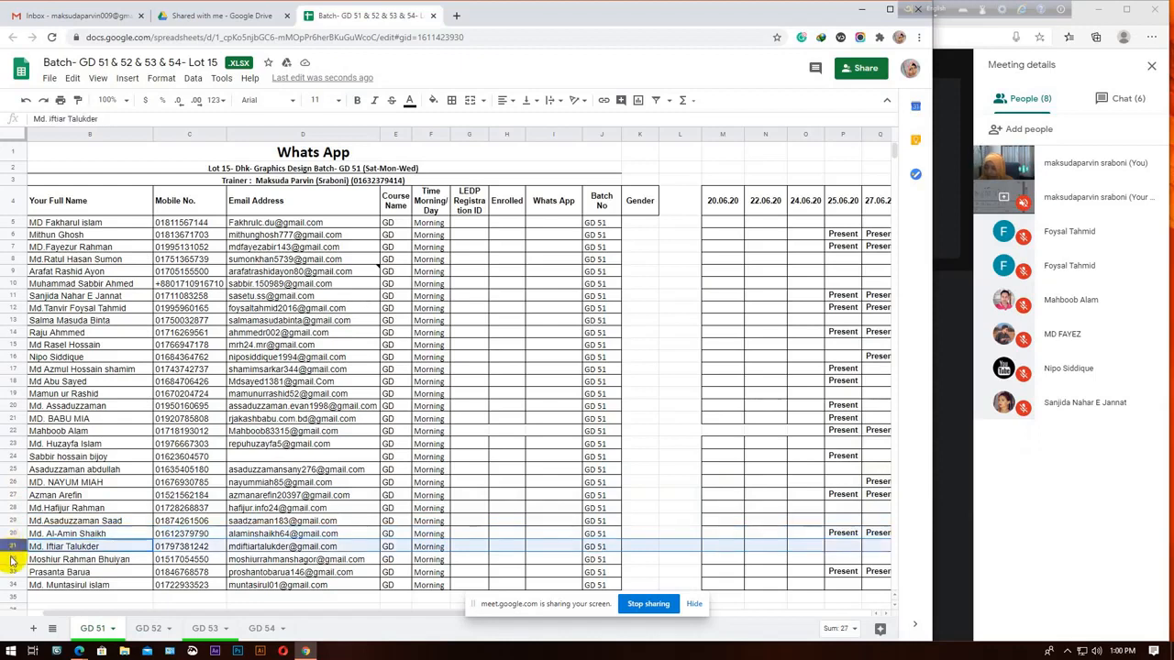
{"action": "left_click", "coordinate": [11, 559]}
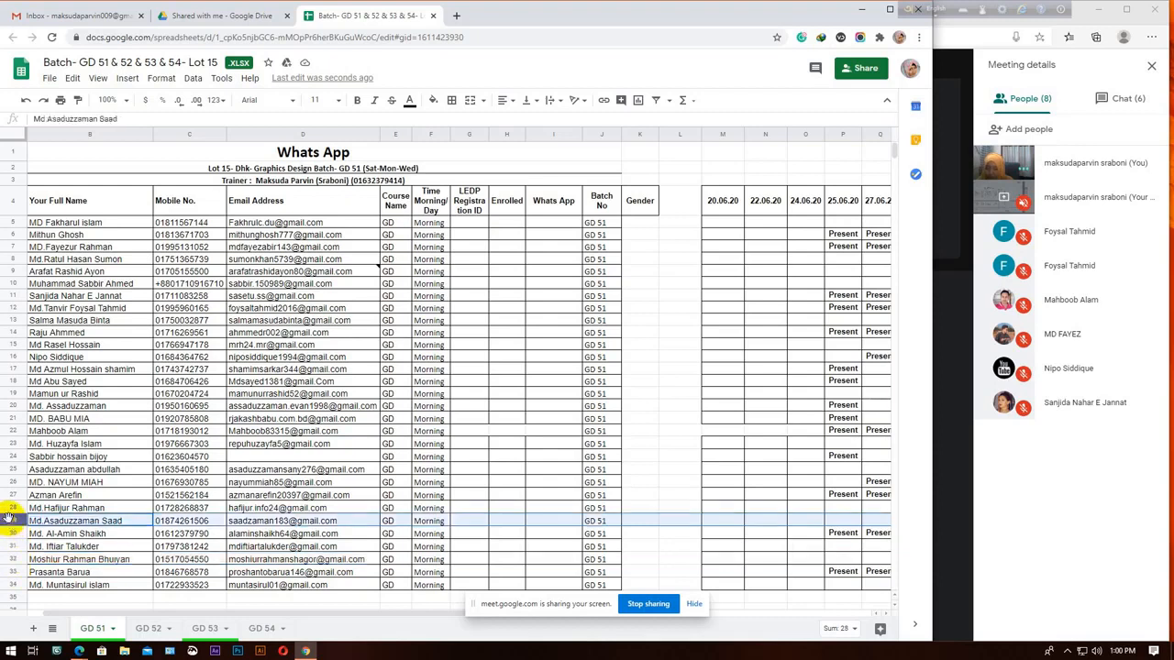
{"action": "left_click", "coordinate": [8, 482]}
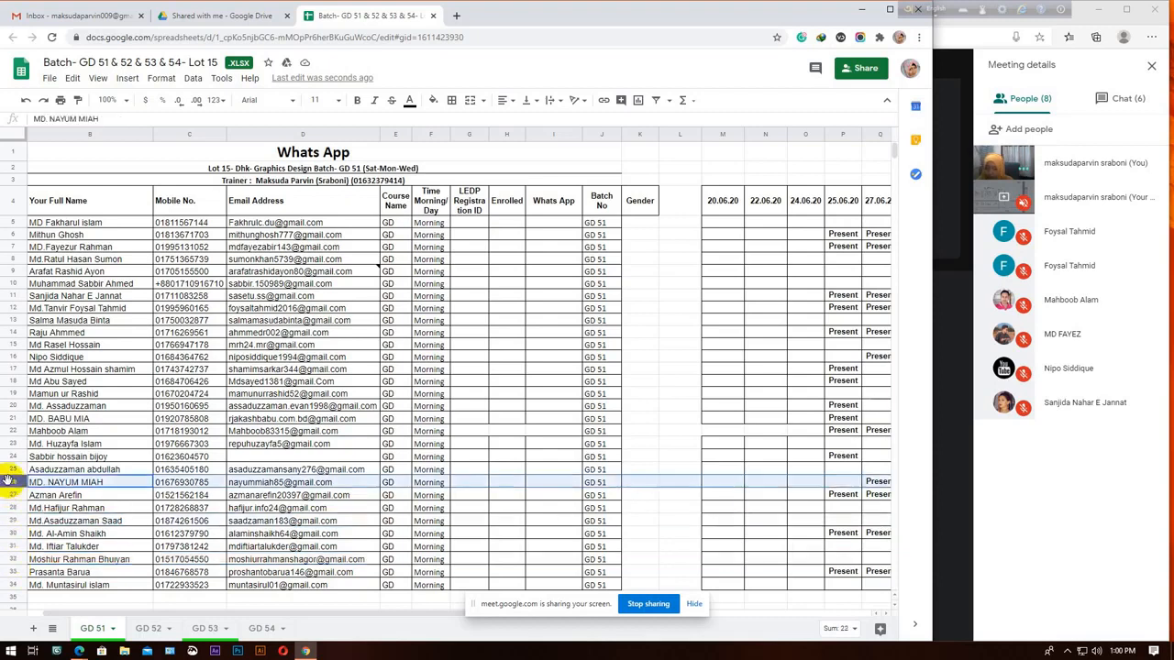
{"action": "left_click", "coordinate": [7, 494]}
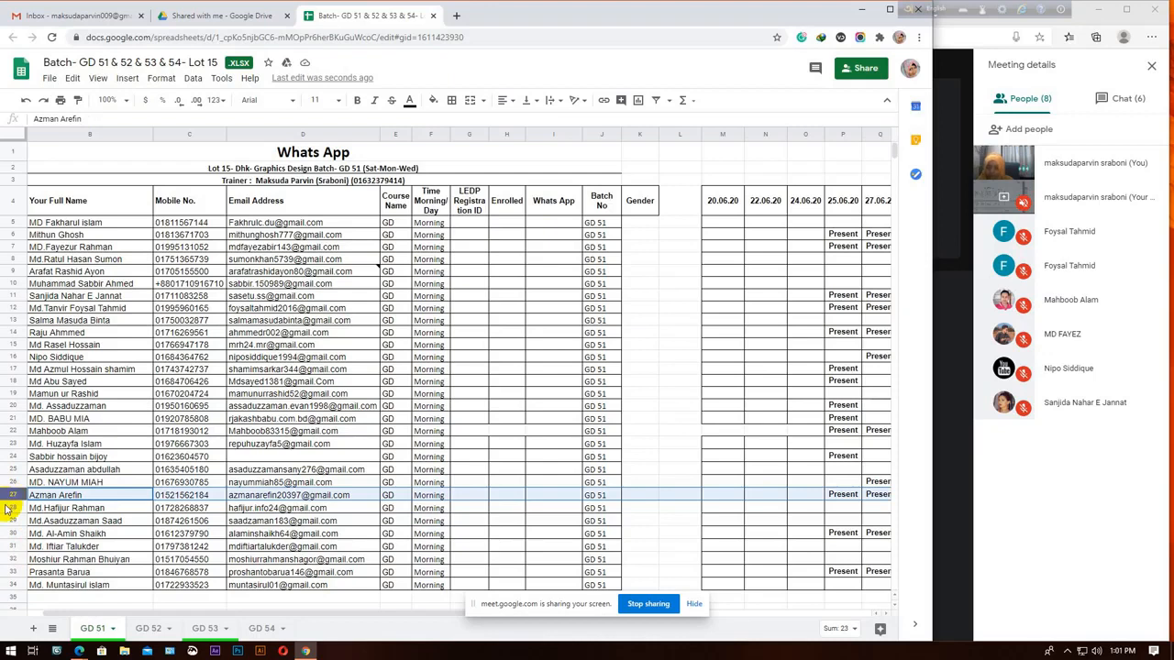
Clear the 27.06.20 Present marks in Q30 and Q33.
{"action": "left_click", "coordinate": [7, 534]}
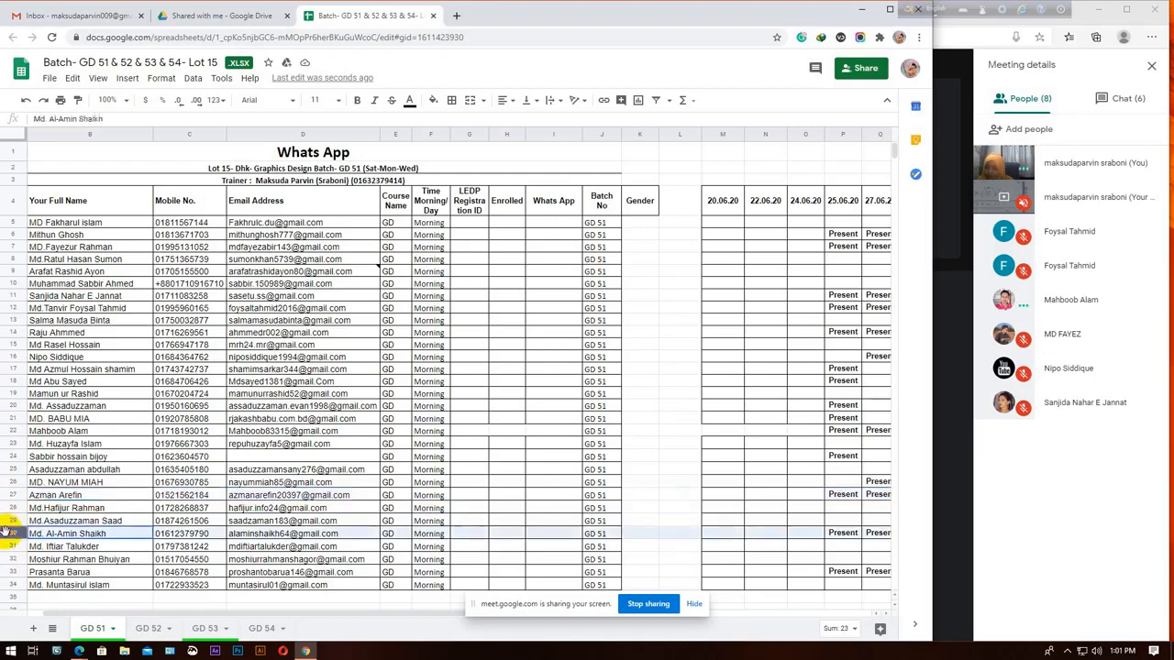
{"action": "left_click", "coordinate": [876, 535]}
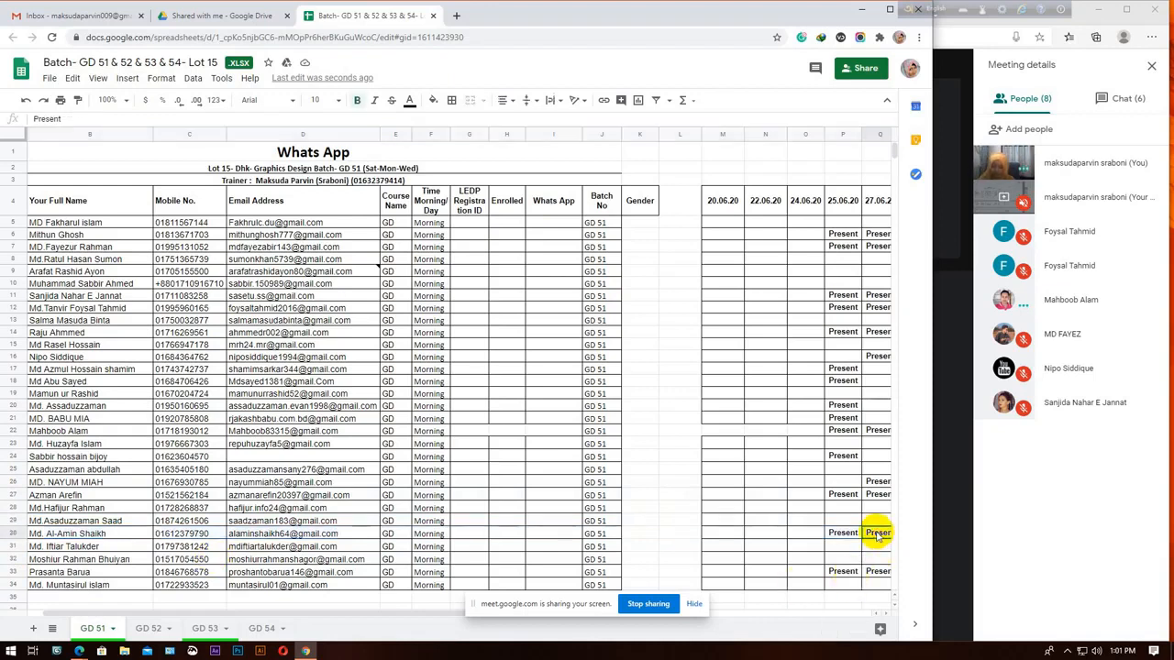
{"action": "key", "text": "Delete"}
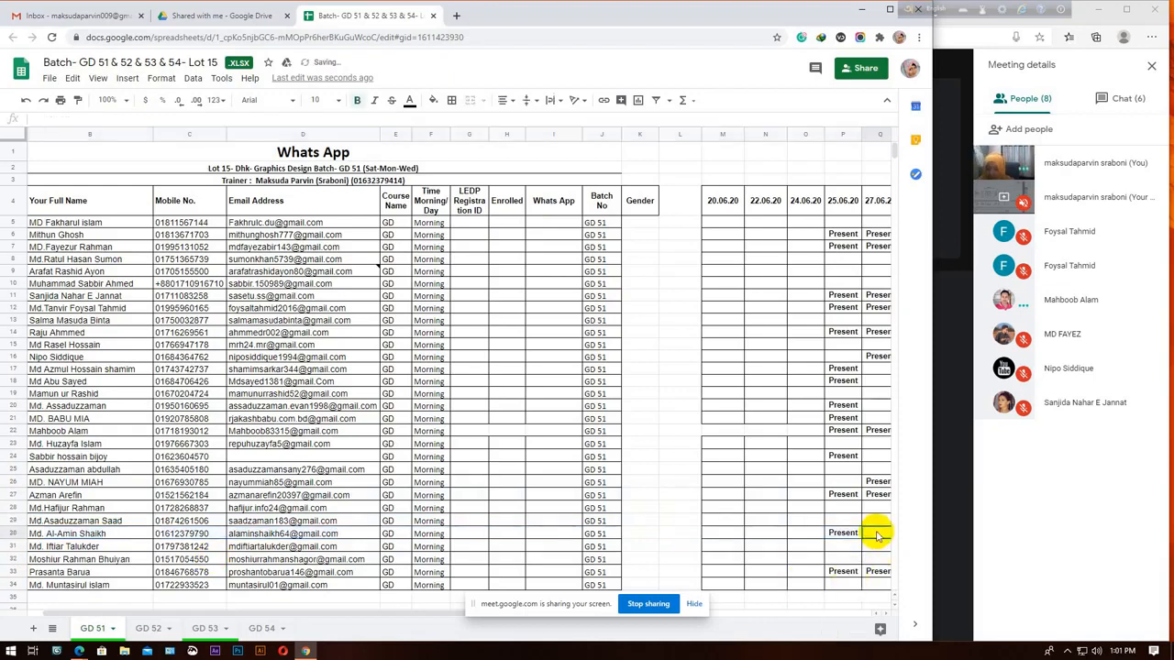
{"action": "left_click", "coordinate": [876, 571]}
{"action": "key", "text": "Delete"}
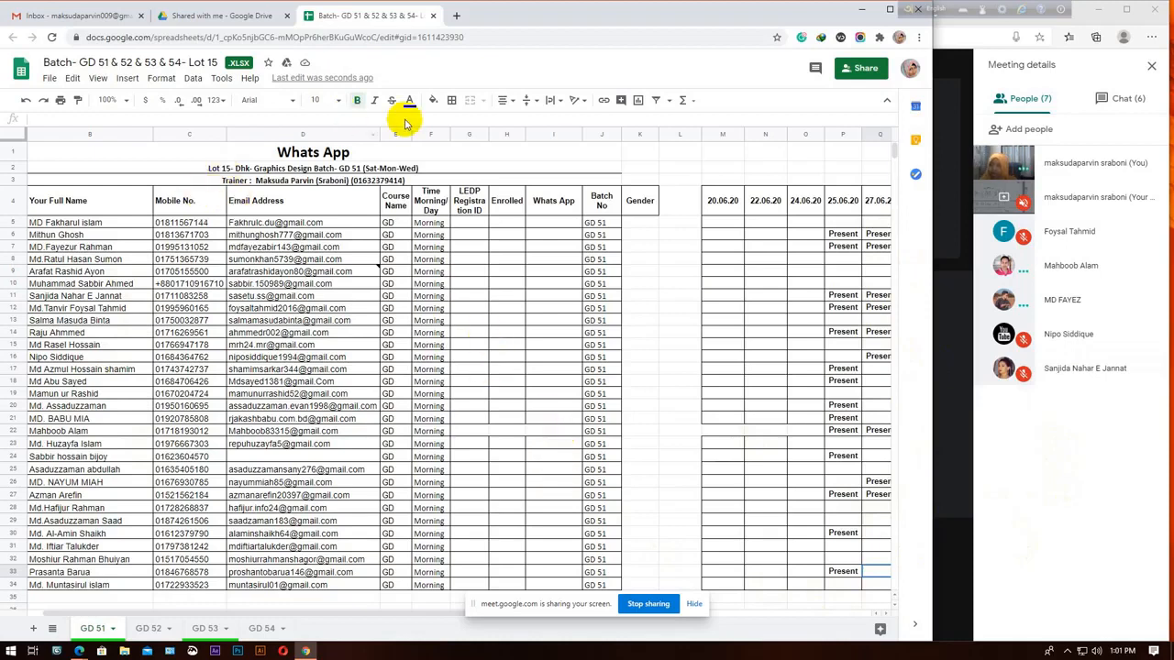
Close the Shared with me Drive tab, then minimise the browser and maximise the Meet window.
{"action": "left_click", "coordinate": [546, 222]}
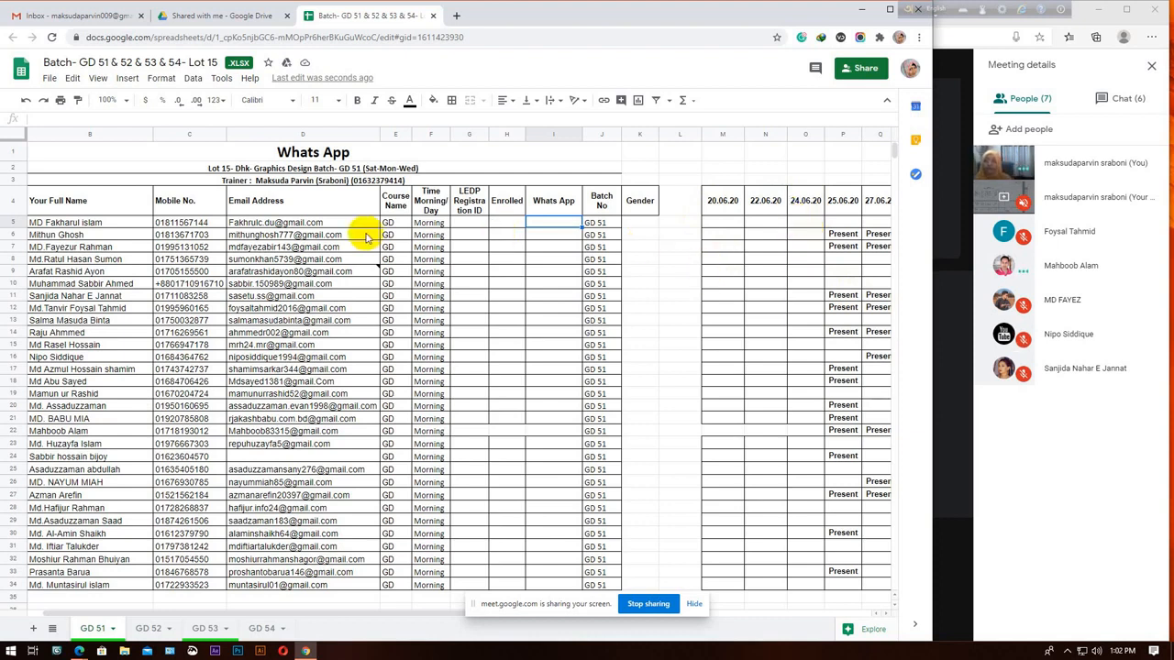
{"action": "left_click", "coordinate": [223, 16]}
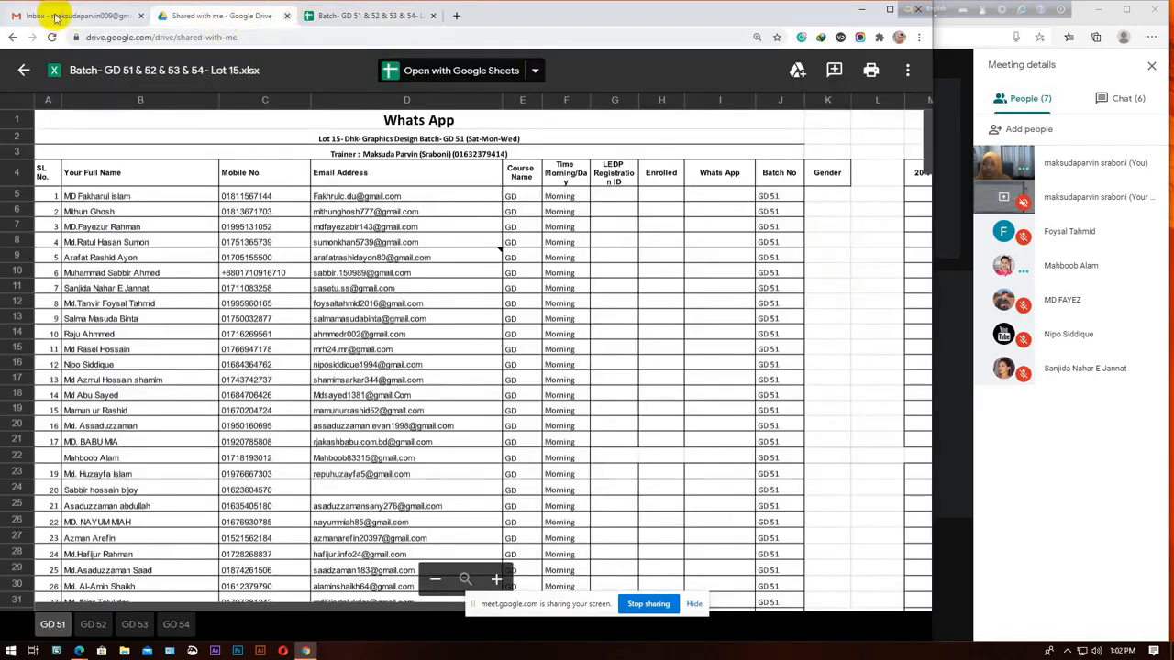
{"action": "left_click", "coordinate": [286, 17]}
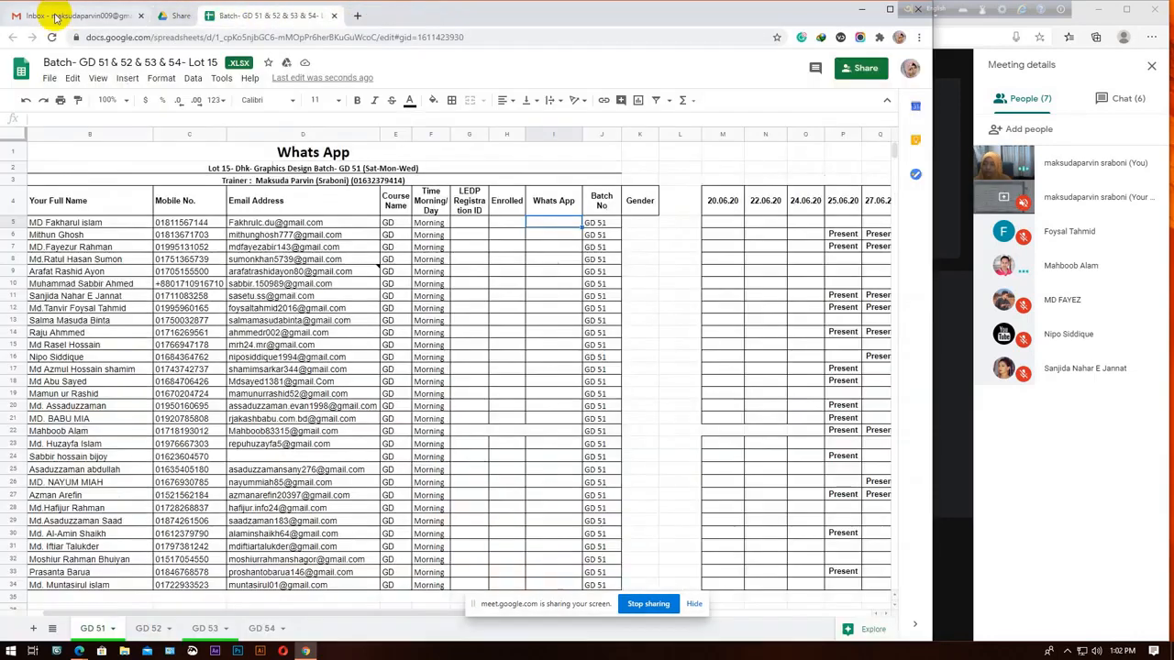
{"action": "left_click", "coordinate": [864, 10]}
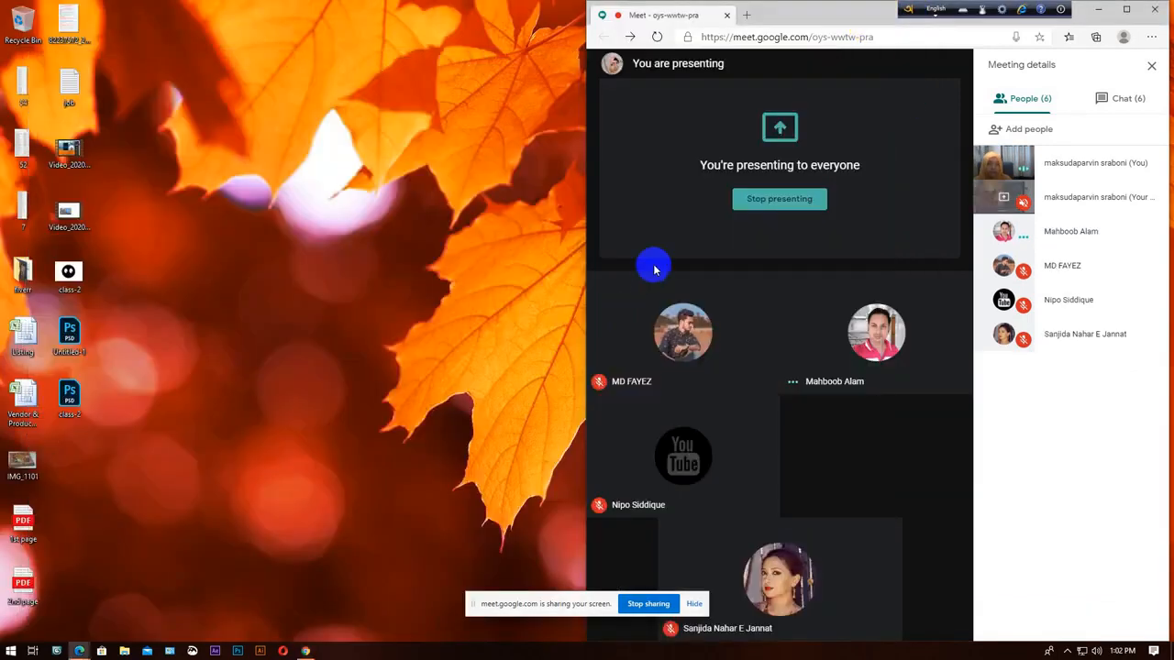
{"action": "left_click", "coordinate": [1128, 9]}
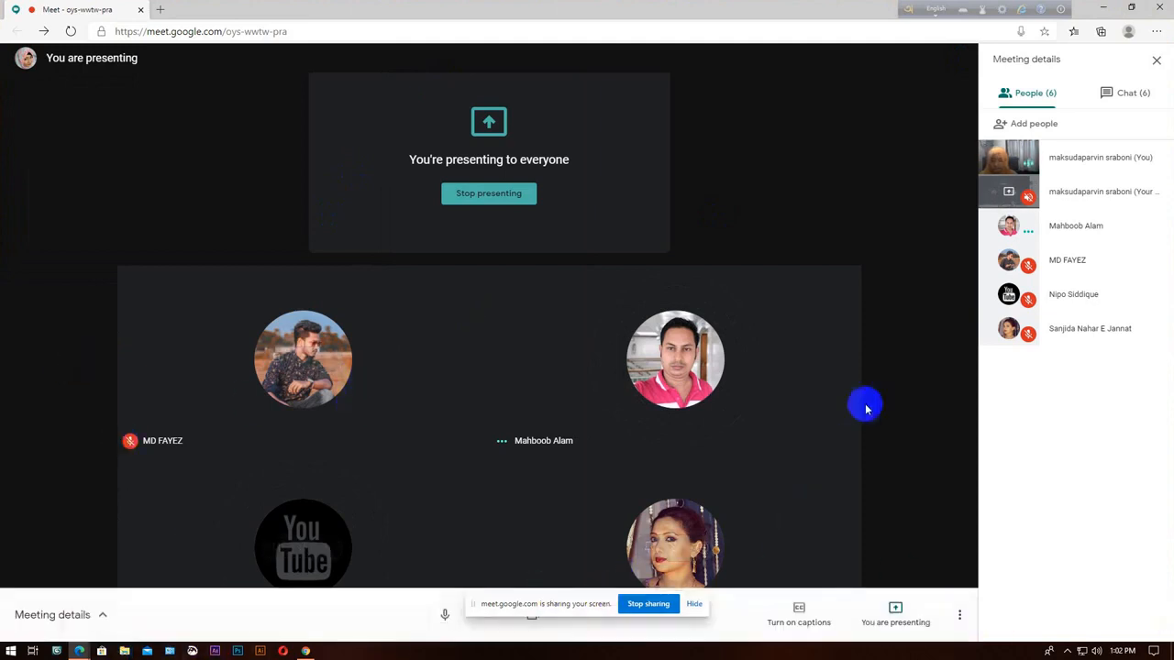
{"action": "left_click", "coordinate": [1067, 651]}
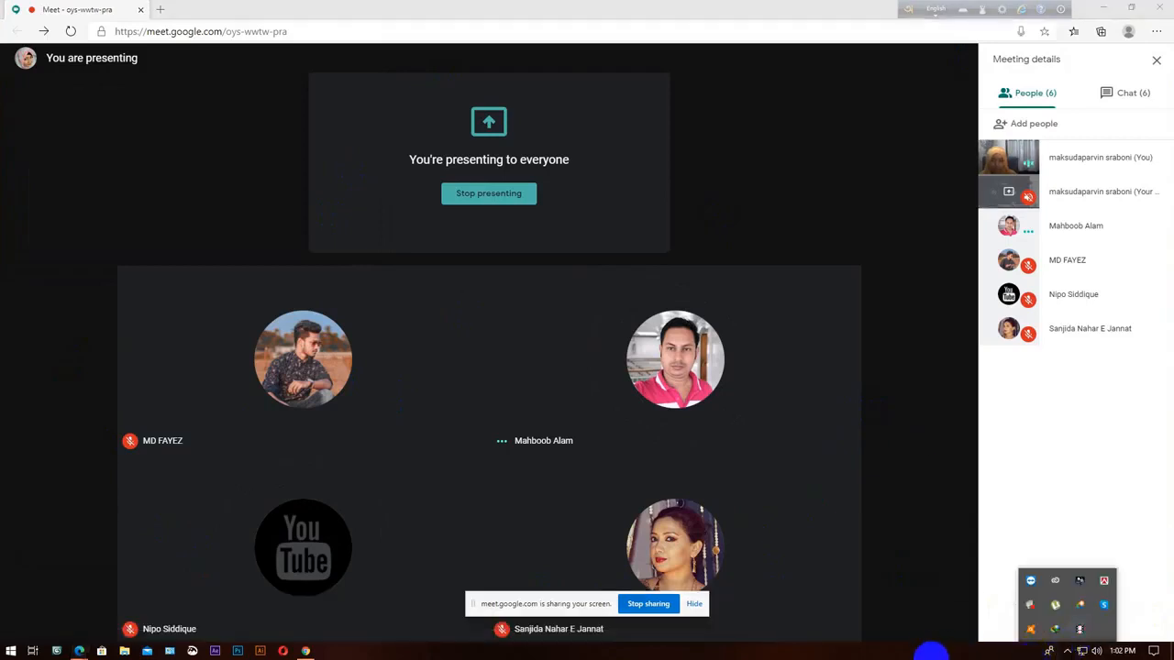
{"action": "left_click", "coordinate": [931, 653]}
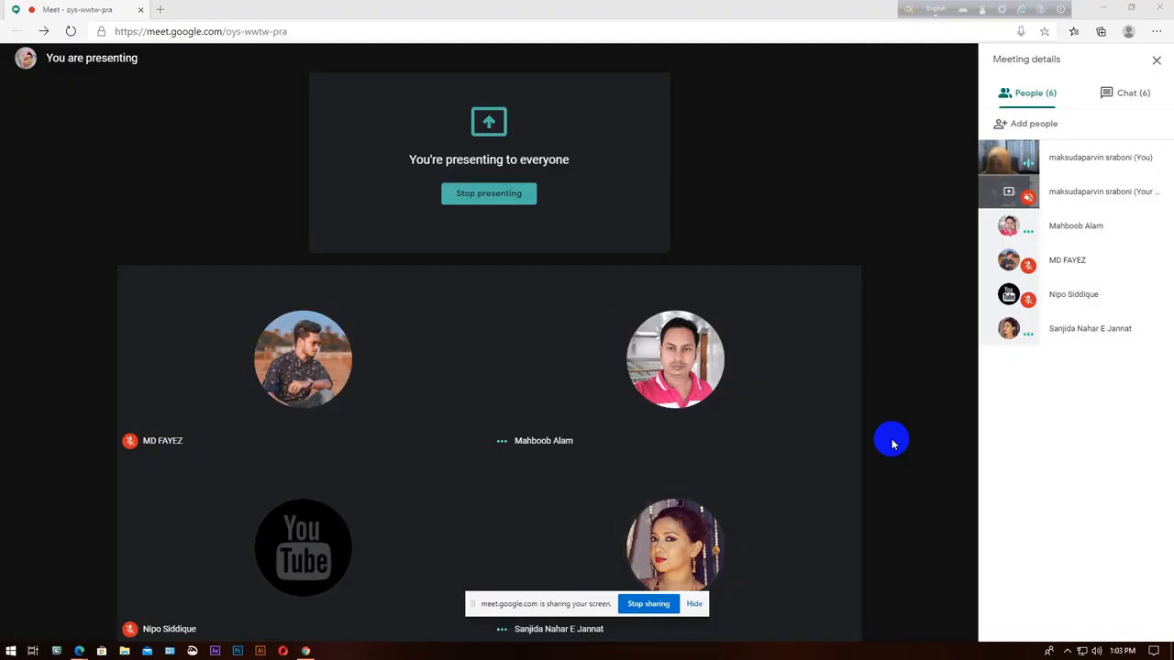
Show the meeting's joining info and look at its attachments.
{"action": "left_click", "coordinate": [38, 617]}
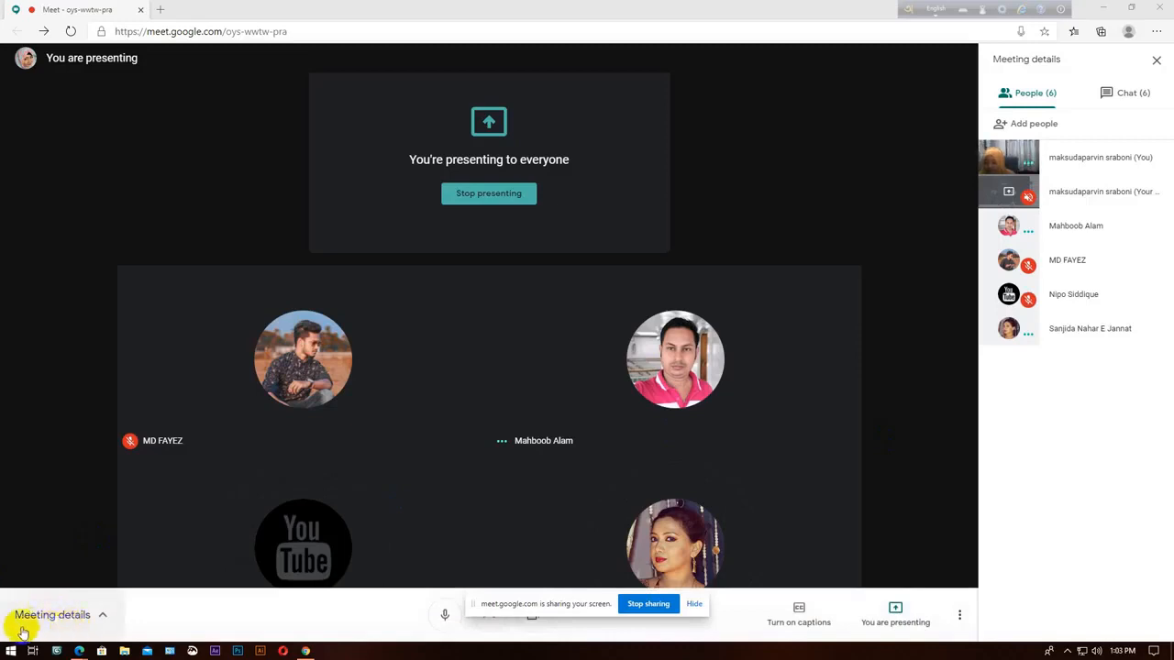
{"action": "left_click", "coordinate": [90, 620]}
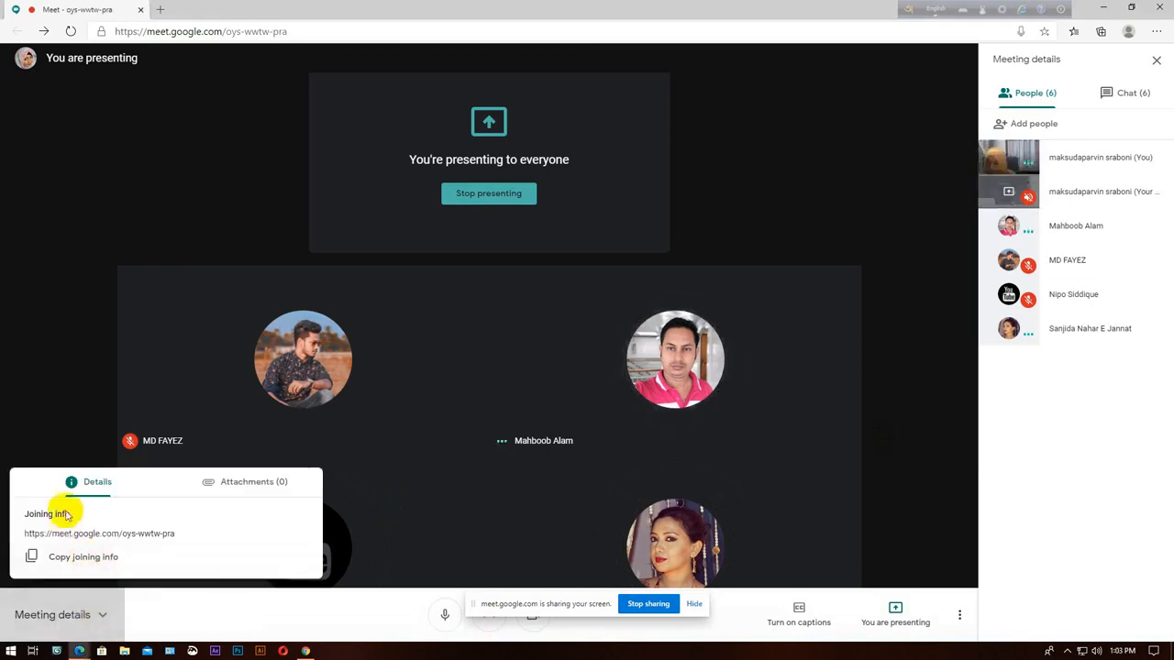
{"action": "left_click", "coordinate": [245, 482]}
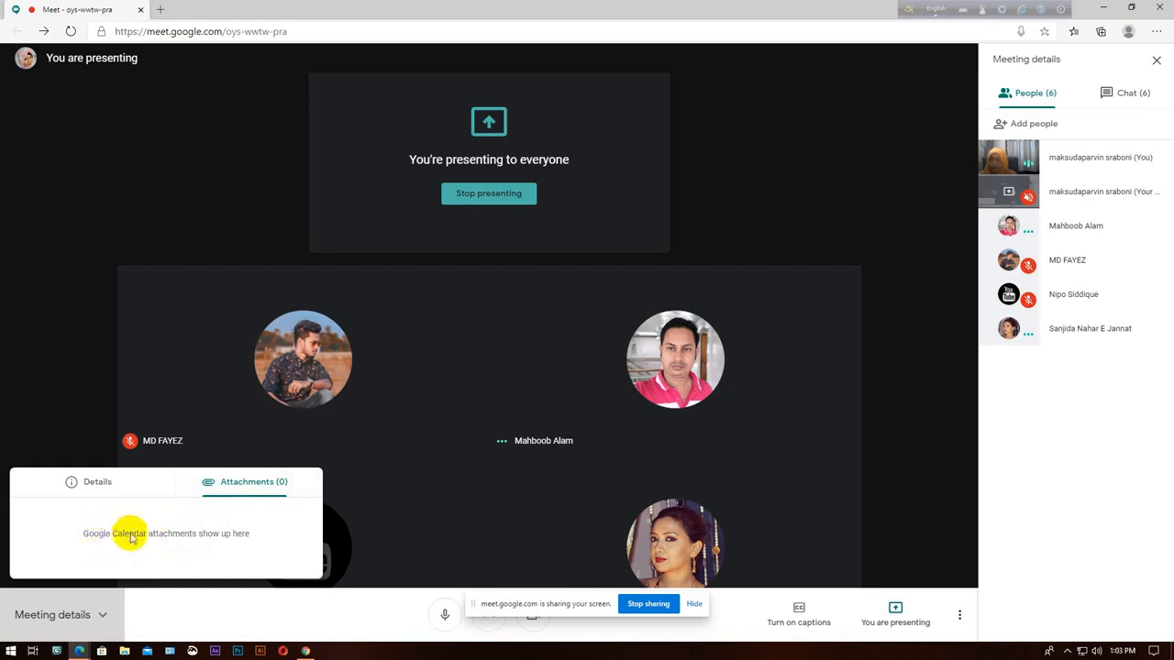
Switch to Gmail in Chrome, look through the Google apps and open Google Calendar.
{"action": "left_click", "coordinate": [314, 649]}
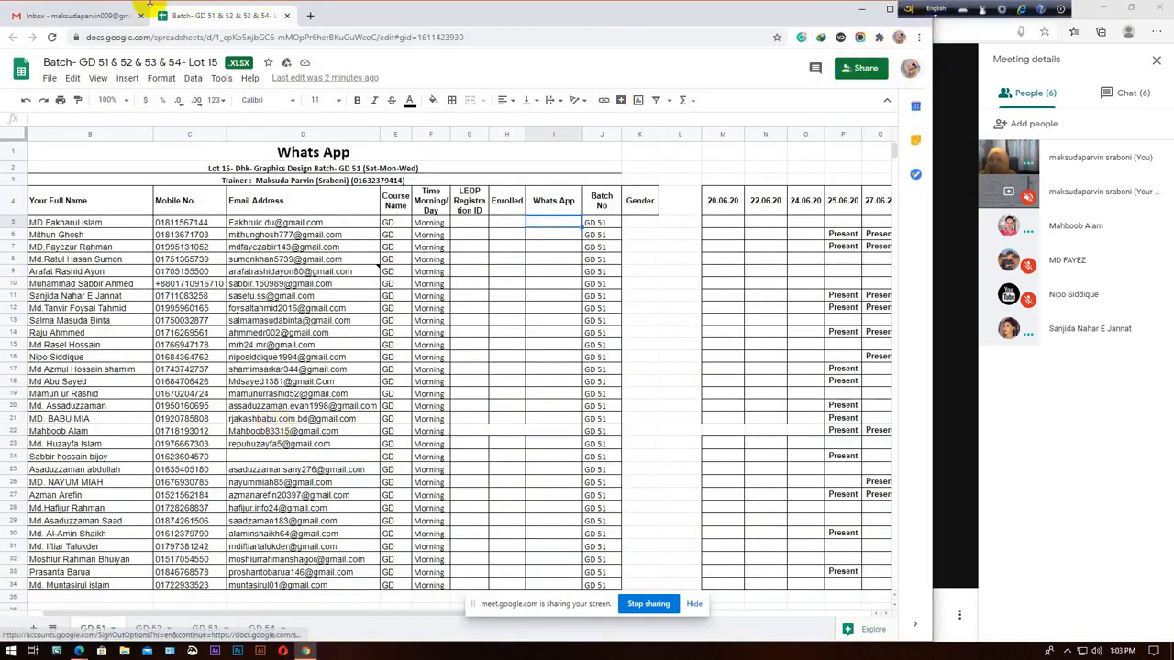
{"action": "left_click", "coordinate": [79, 16]}
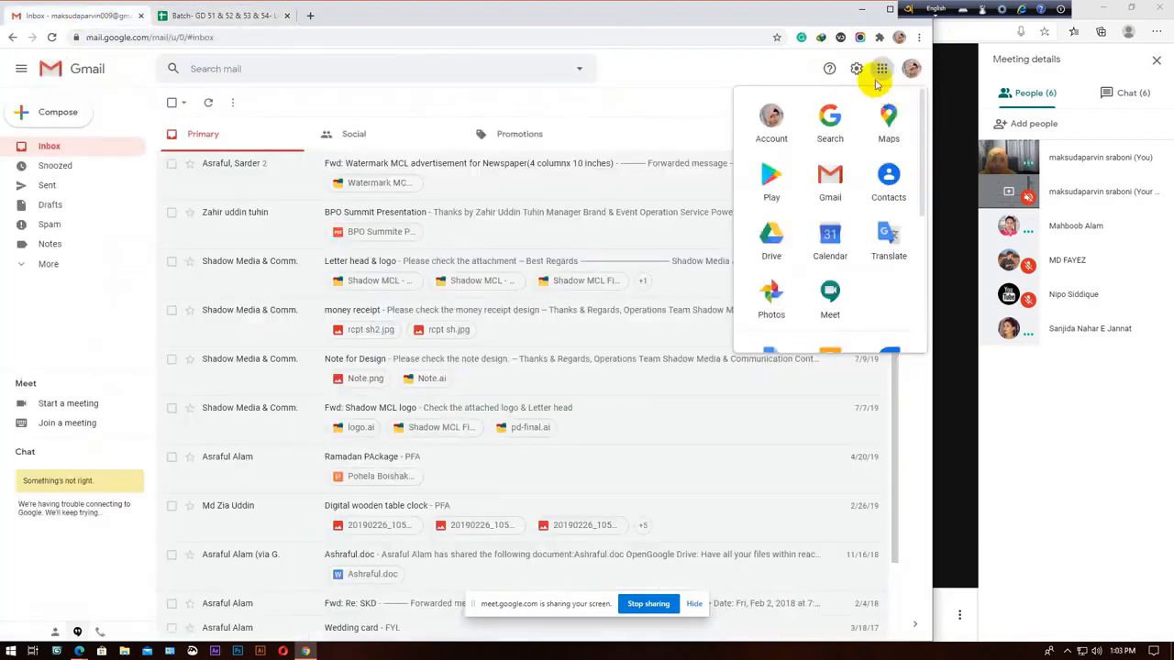
{"action": "left_click", "coordinate": [882, 78]}
{"action": "left_click", "coordinate": [883, 71]}
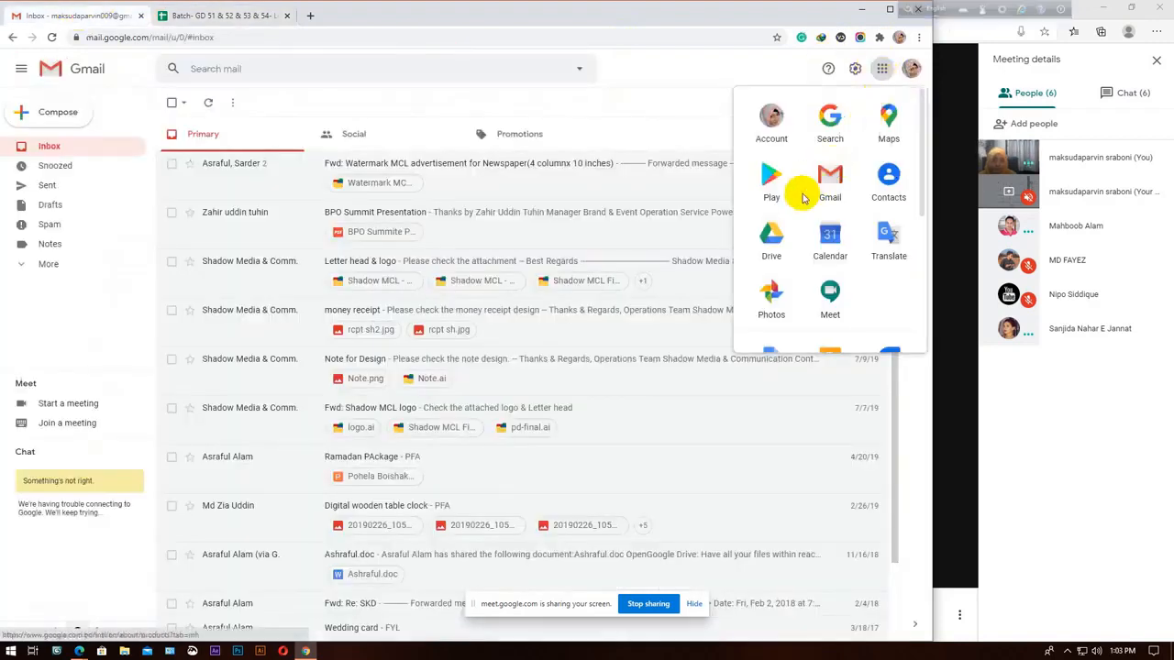
{"action": "scroll", "coordinate": [830, 238], "scroll_direction": "down", "scroll_amount": 3}
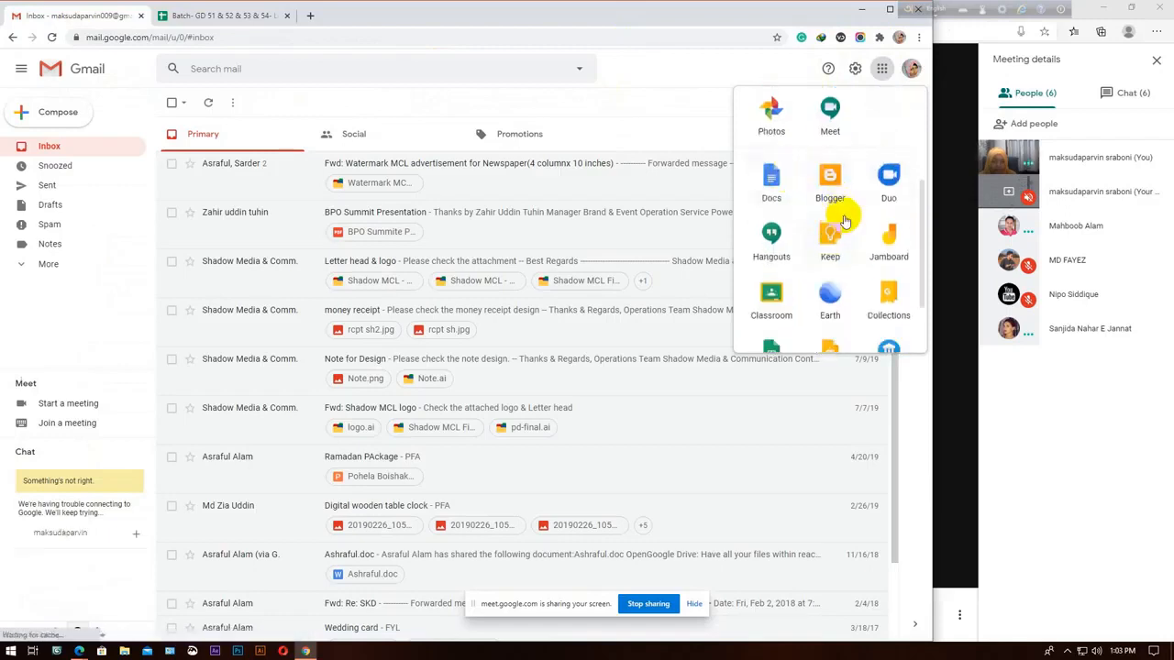
{"action": "scroll", "coordinate": [844, 229], "scroll_direction": "down", "scroll_amount": 2}
{"action": "scroll", "coordinate": [846, 278], "scroll_direction": "up", "scroll_amount": 5}
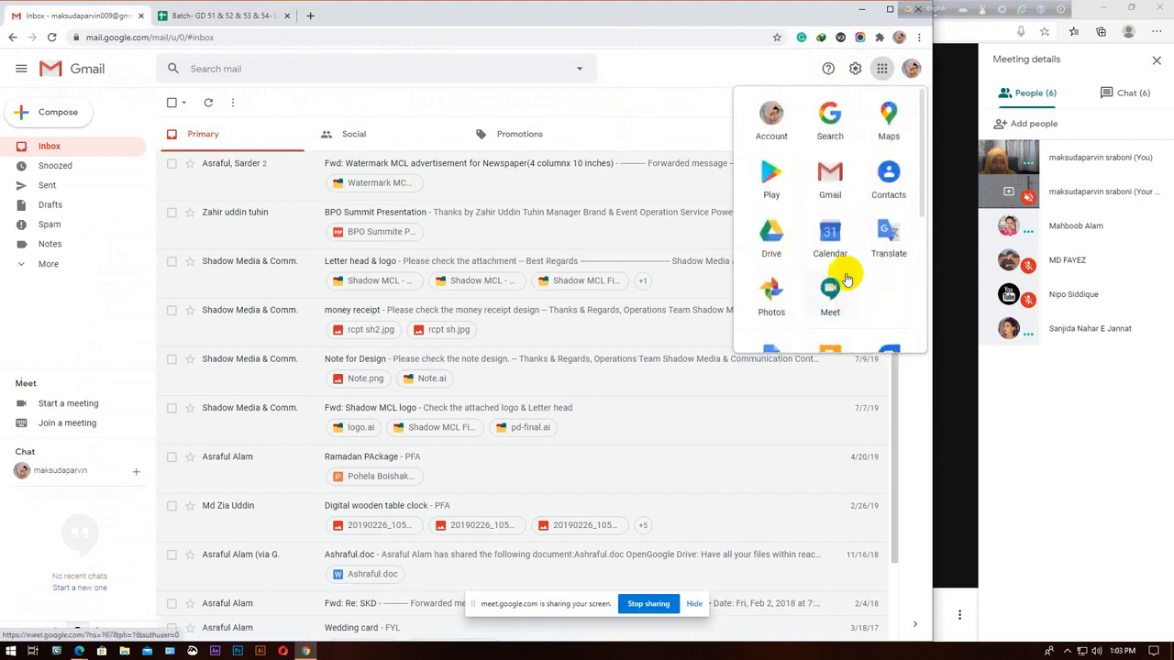
{"action": "left_click", "coordinate": [830, 240]}
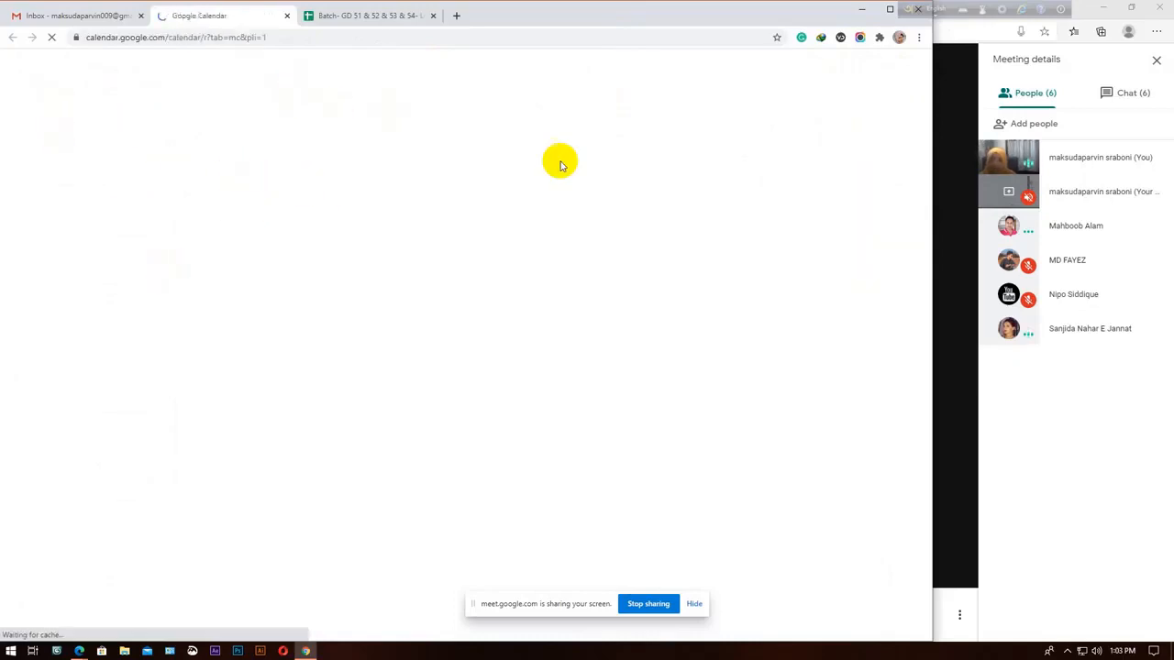
Close the Google Calendar tab and minimise both the Meet and Chrome windows.
{"action": "left_click", "coordinate": [1058, 445]}
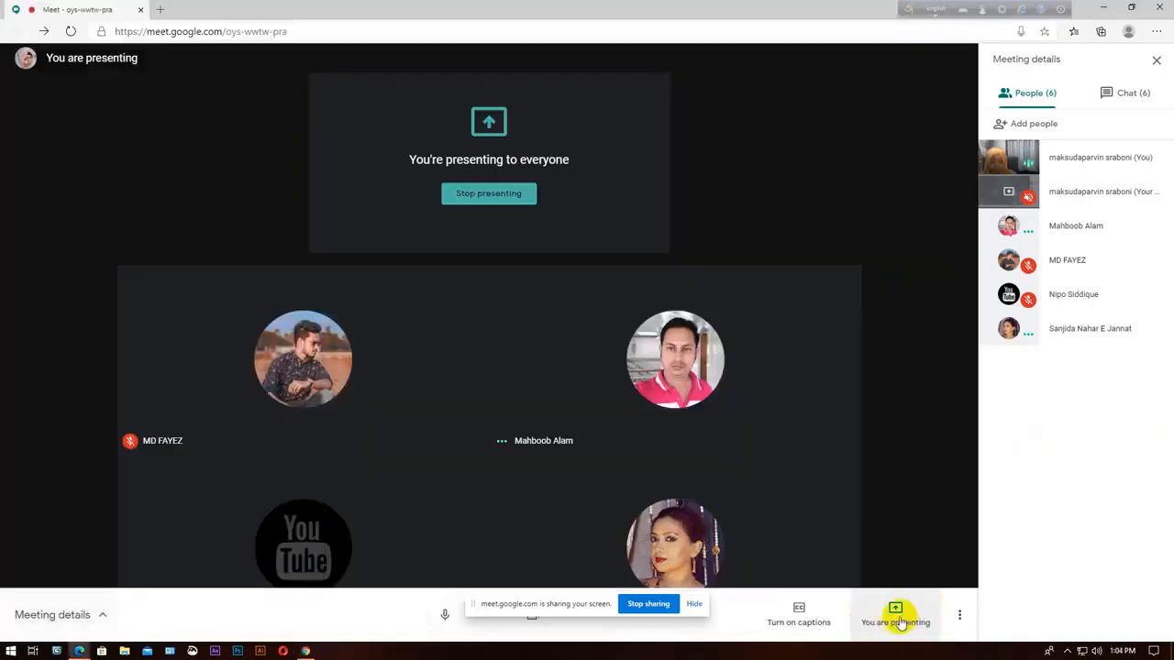
{"action": "mouse_move", "coordinate": [658, 367]}
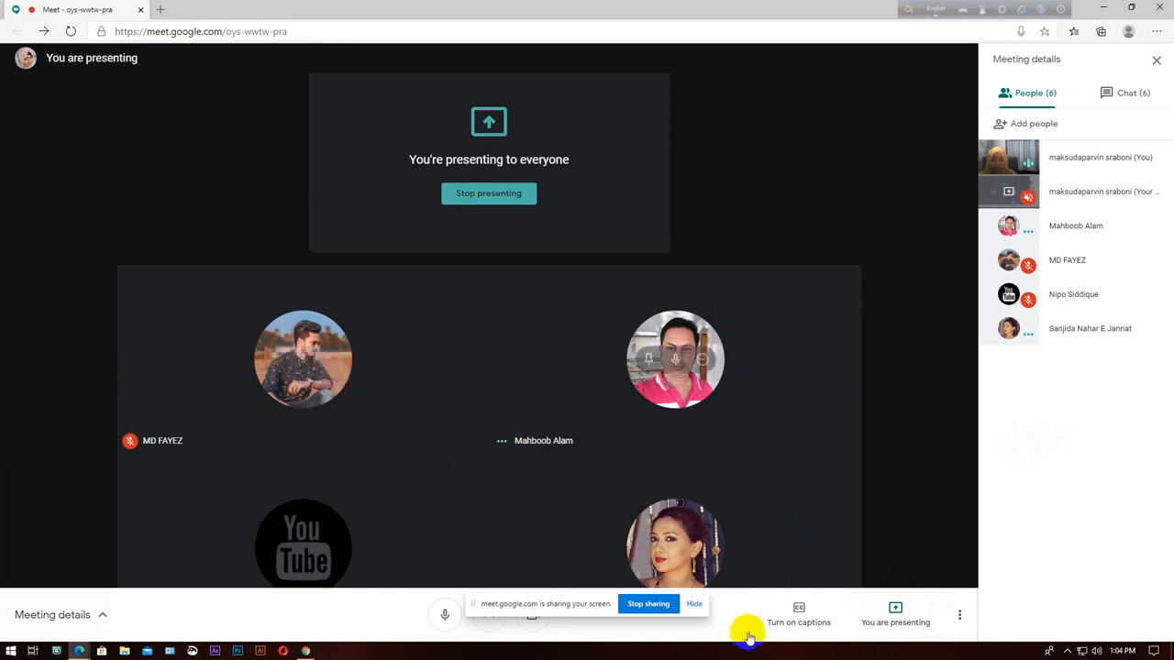
{"action": "mouse_move", "coordinate": [610, 412]}
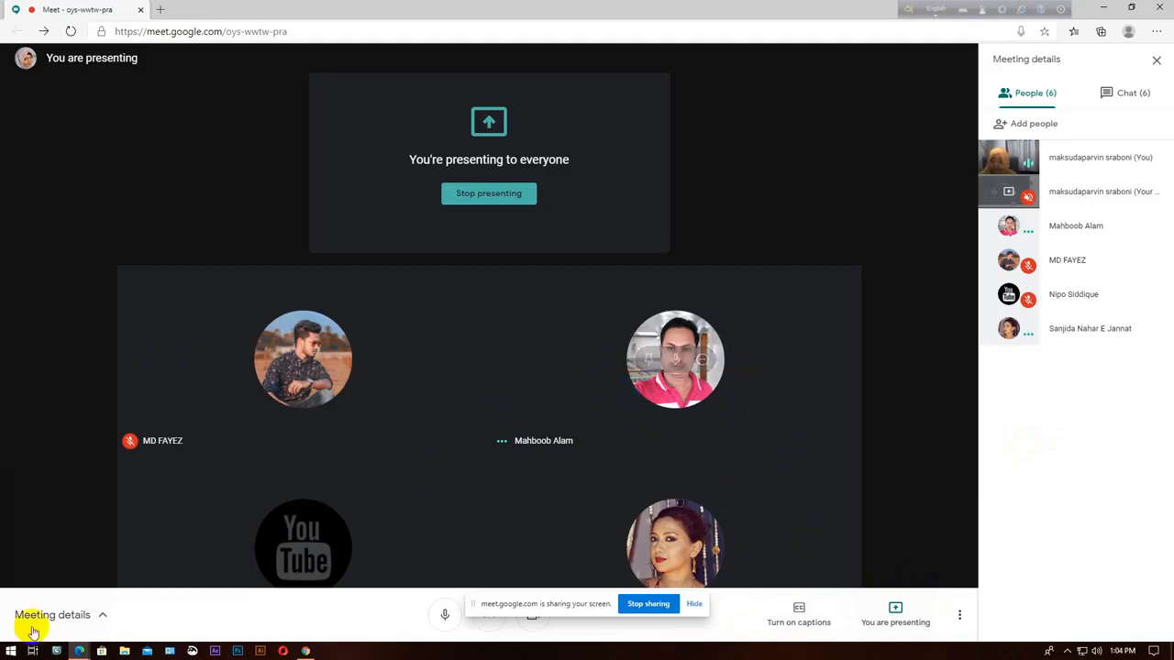
{"action": "left_click", "coordinate": [1105, 7]}
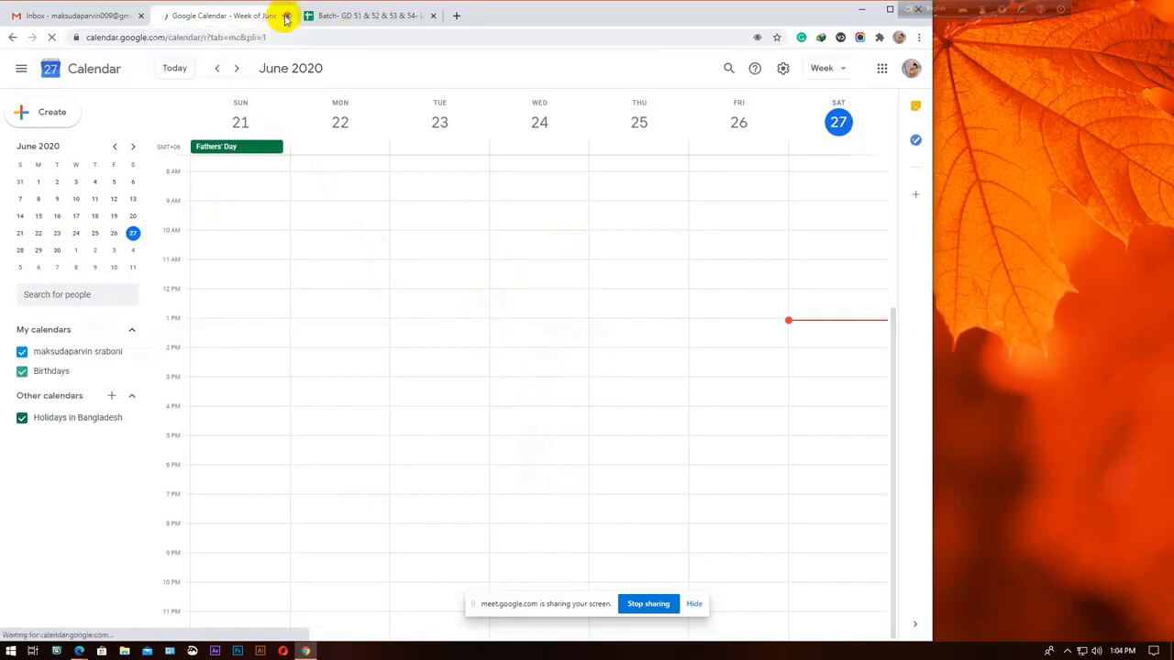
{"action": "key", "text": "ctrl+w"}
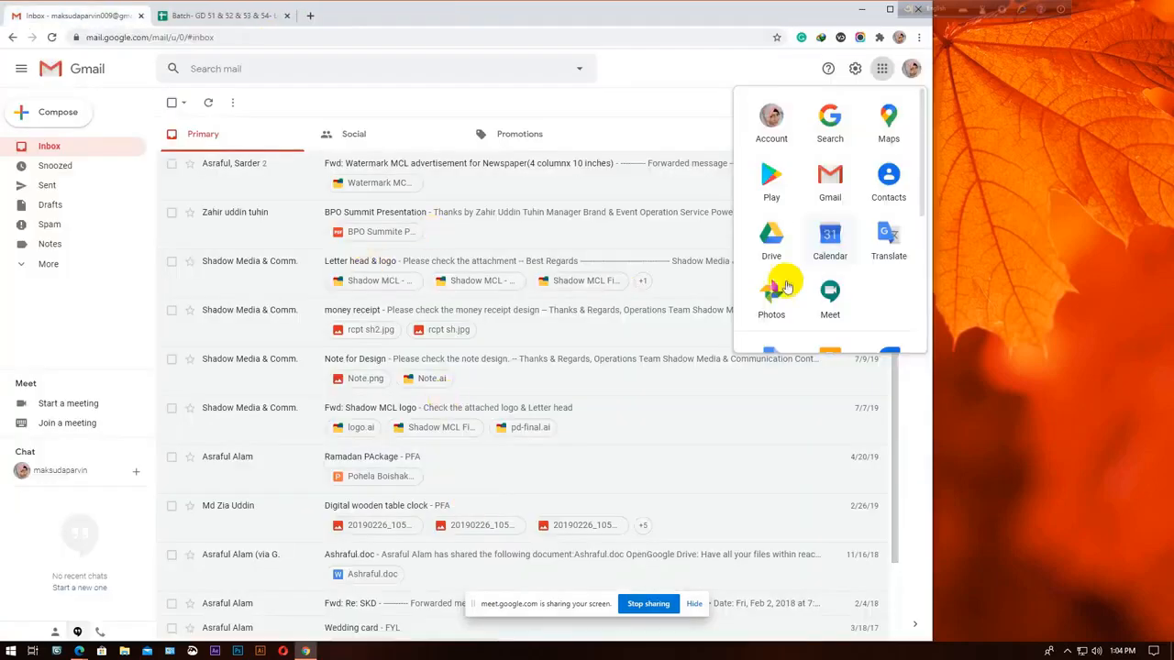
{"action": "key", "text": "Escape"}
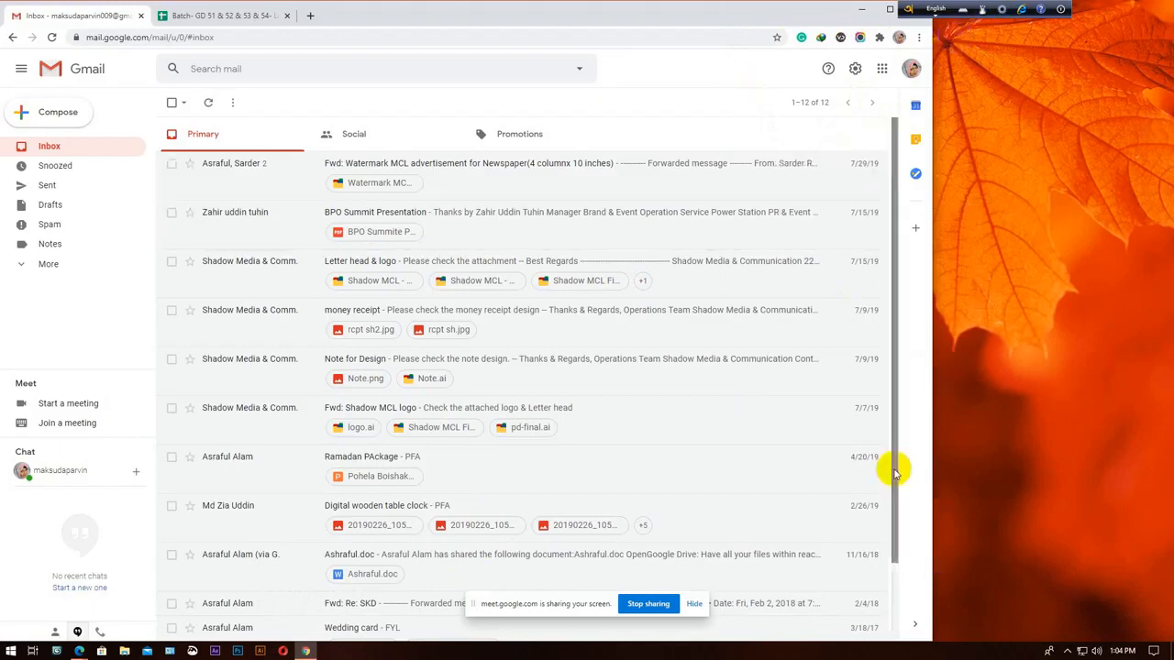
{"action": "left_click", "coordinate": [866, 11]}
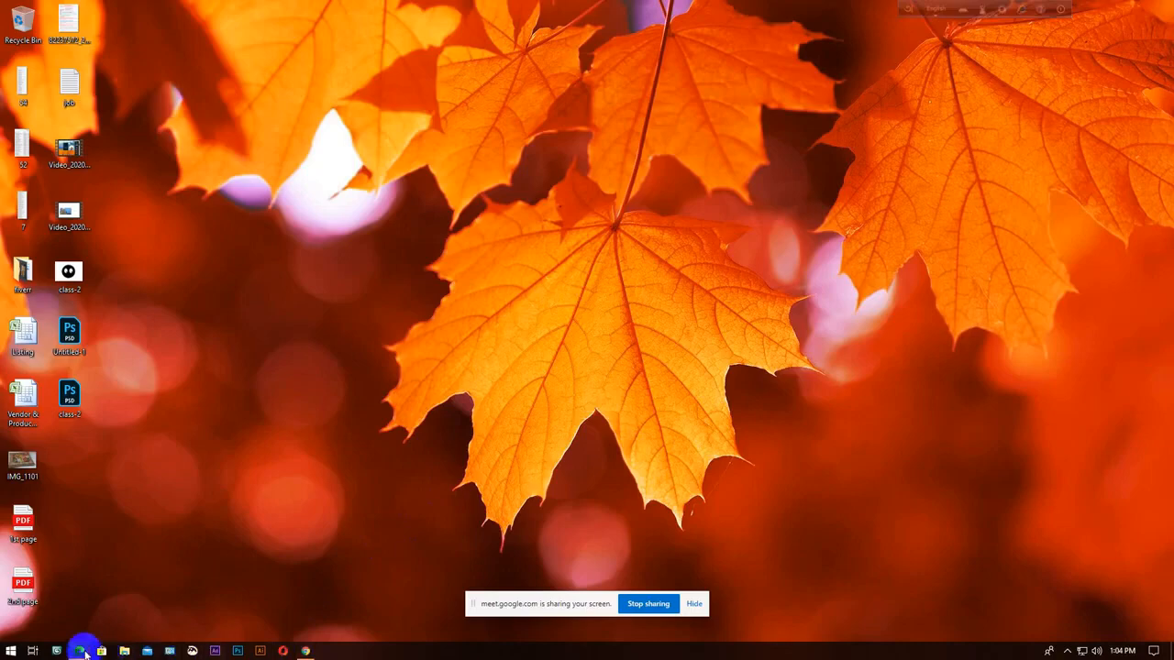
Bring back the Meet window, leave the meeting with a five-star audio and video rating, and close the window.
{"action": "left_click", "coordinate": [81, 651]}
{"action": "left_click", "coordinate": [72, 604]}
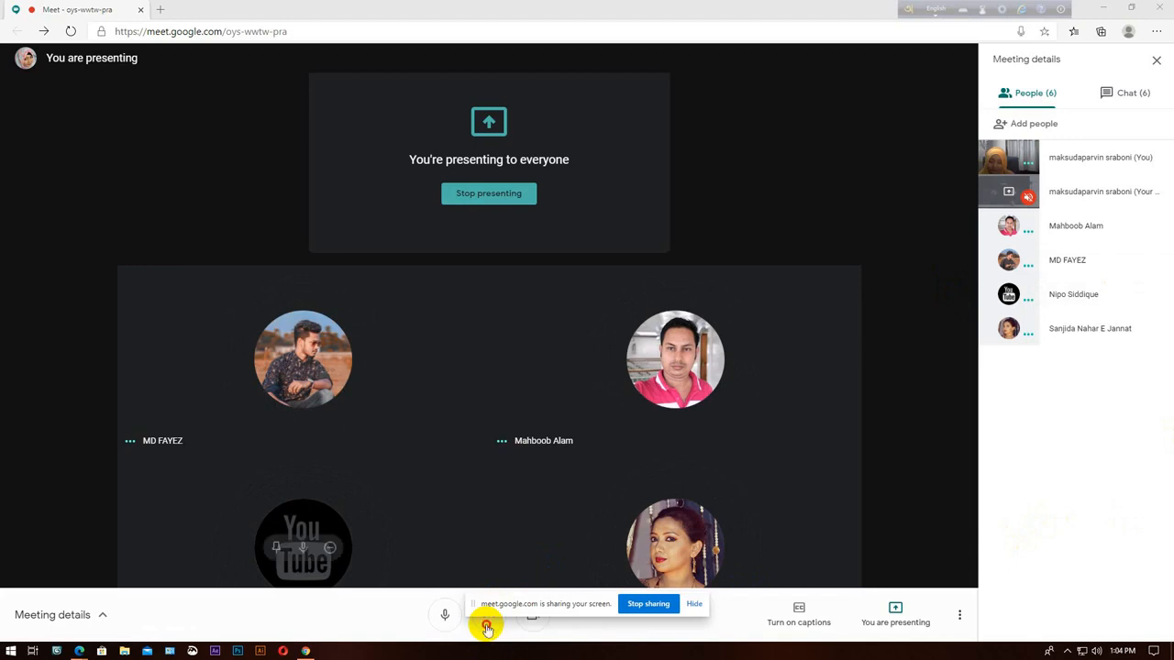
{"action": "left_click", "coordinate": [486, 622]}
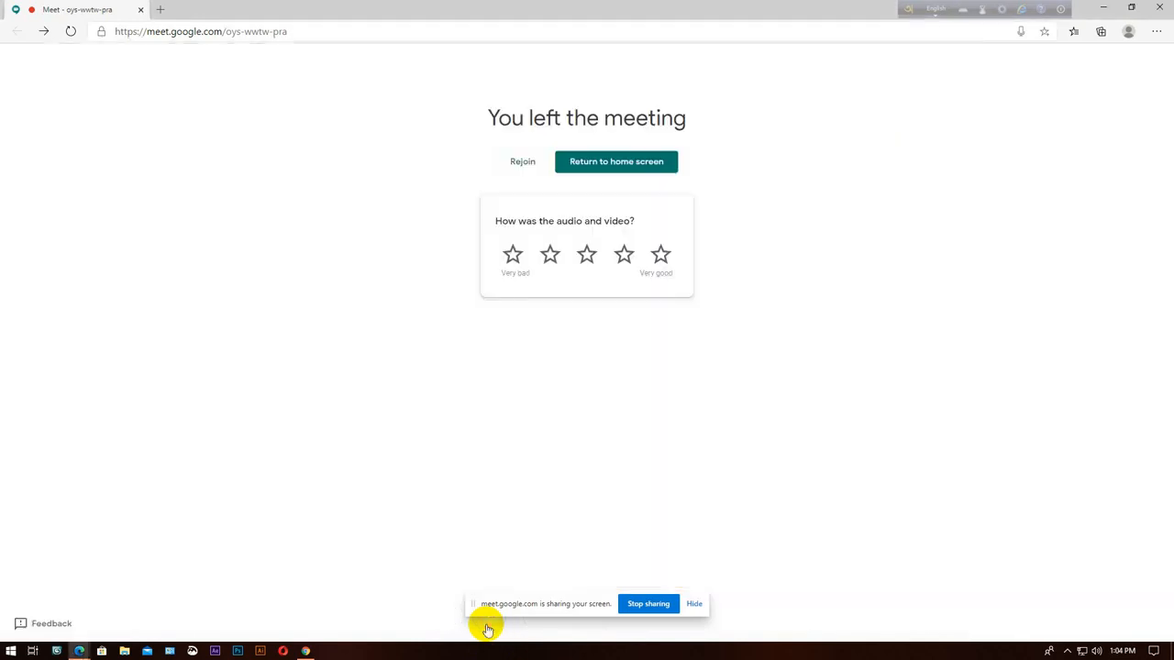
{"action": "left_click", "coordinate": [660, 257]}
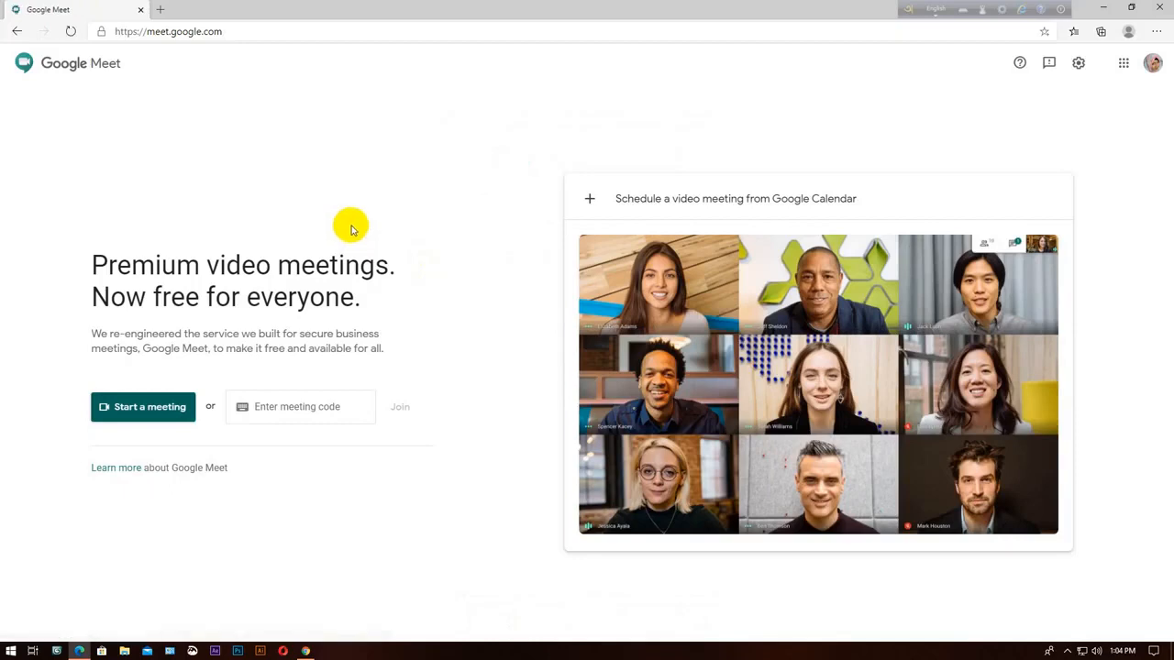
{"action": "left_click", "coordinate": [1157, 8]}
{"action": "right_click", "coordinate": [436, 274]}
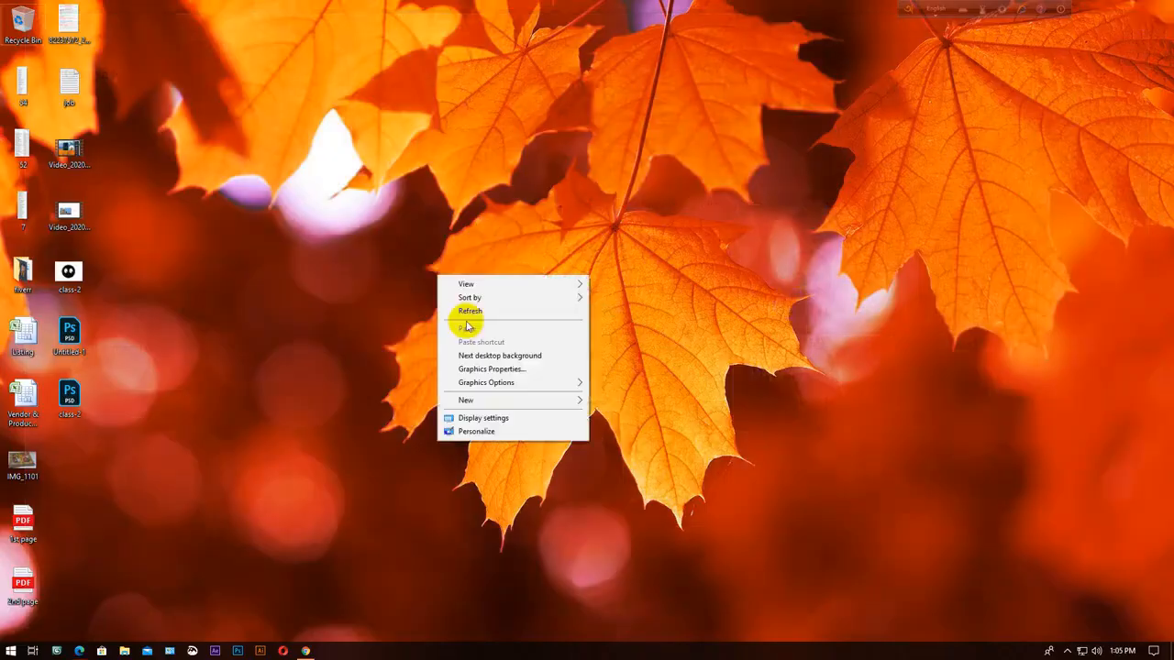
{"action": "left_click", "coordinate": [470, 312]}
{"action": "right_click", "coordinate": [356, 151]}
{"action": "left_click", "coordinate": [413, 187]}
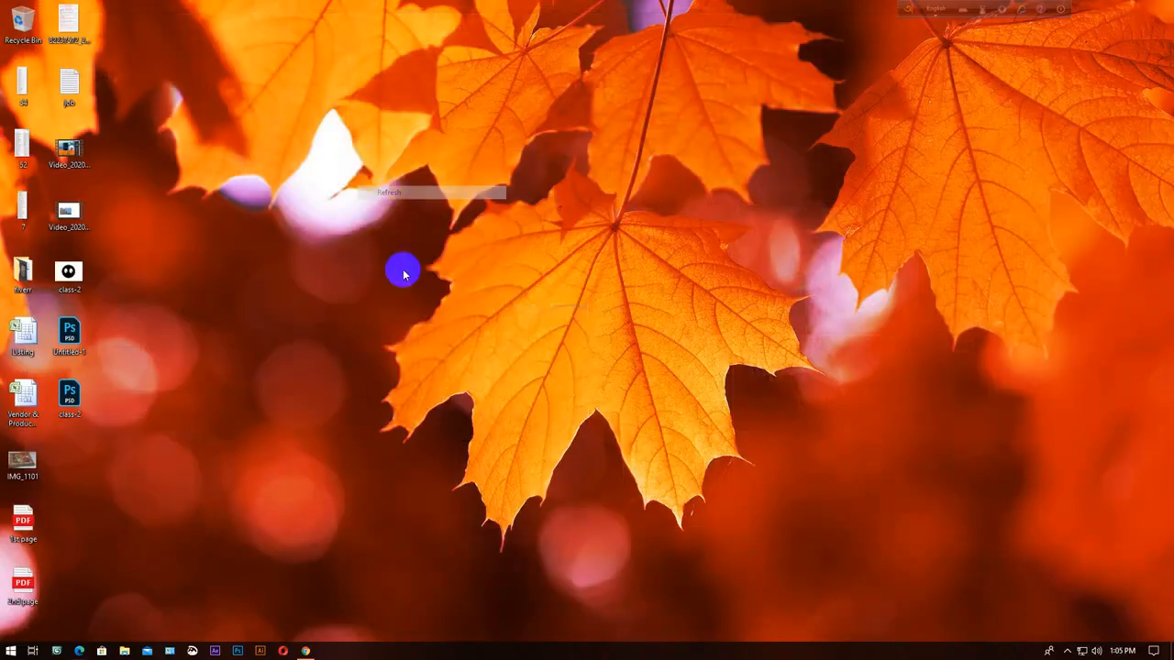
Close the Gmail tab in Chrome, minimise the browser and refresh the desktop.
{"action": "left_click", "coordinate": [306, 650]}
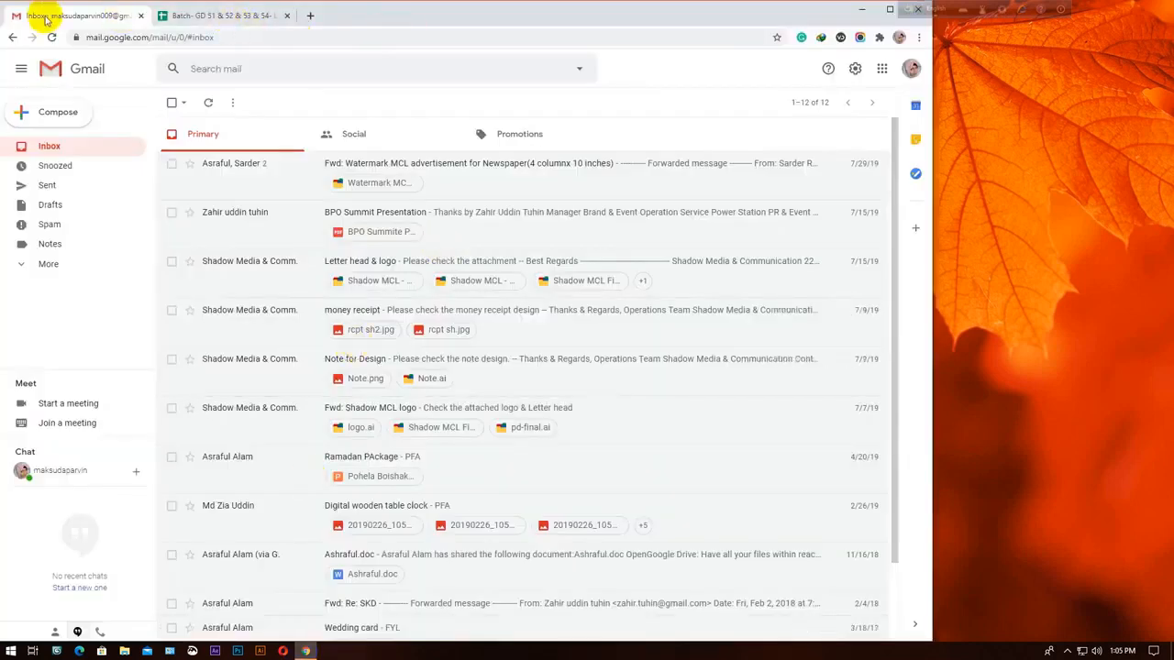
{"action": "left_click", "coordinate": [143, 17]}
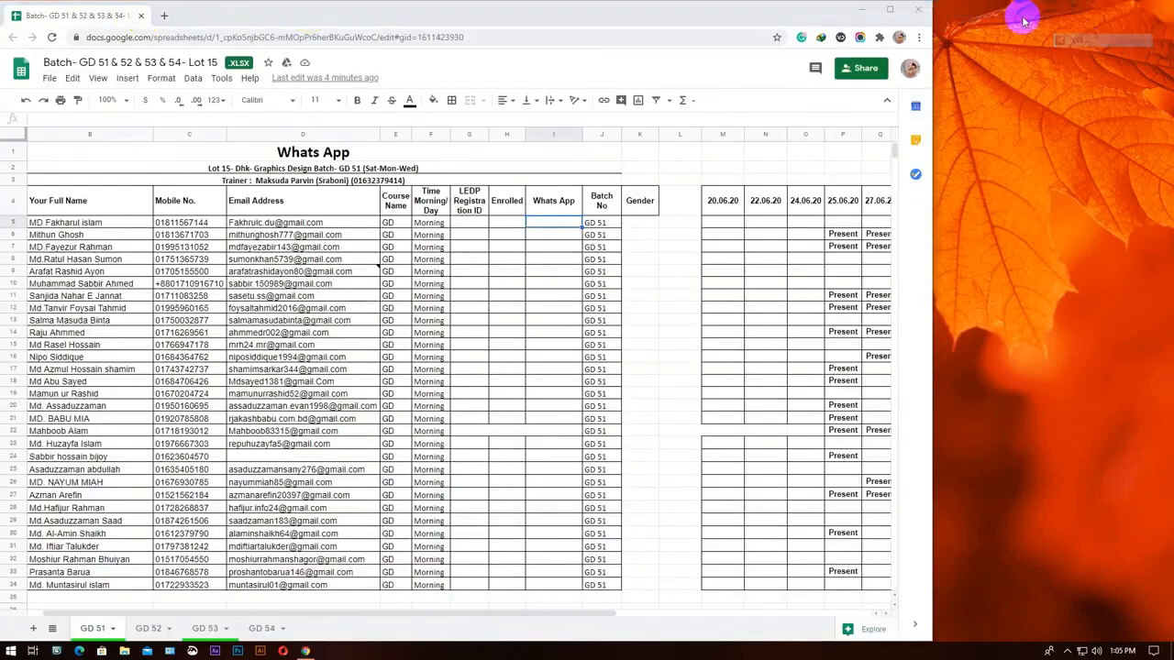
{"action": "left_click", "coordinate": [862, 12]}
{"action": "right_click", "coordinate": [495, 197]}
{"action": "left_click", "coordinate": [528, 233]}
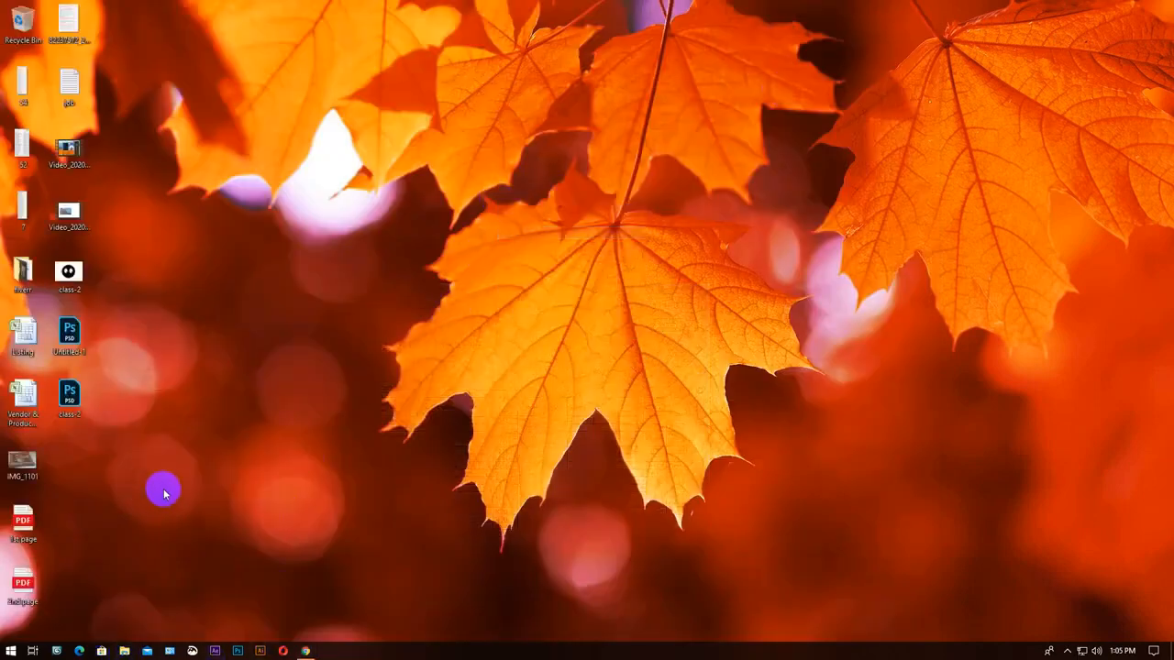
Move the two recordings, the class-2 image and both PSD files from the desktop into 02. GD- class 02 under GD-lot-15, GD-51 on drive D.
{"action": "left_click_drag", "start_coordinate": [196, 511], "coordinate": [49, 147]}
{"action": "key", "text": "ctrl+x"}
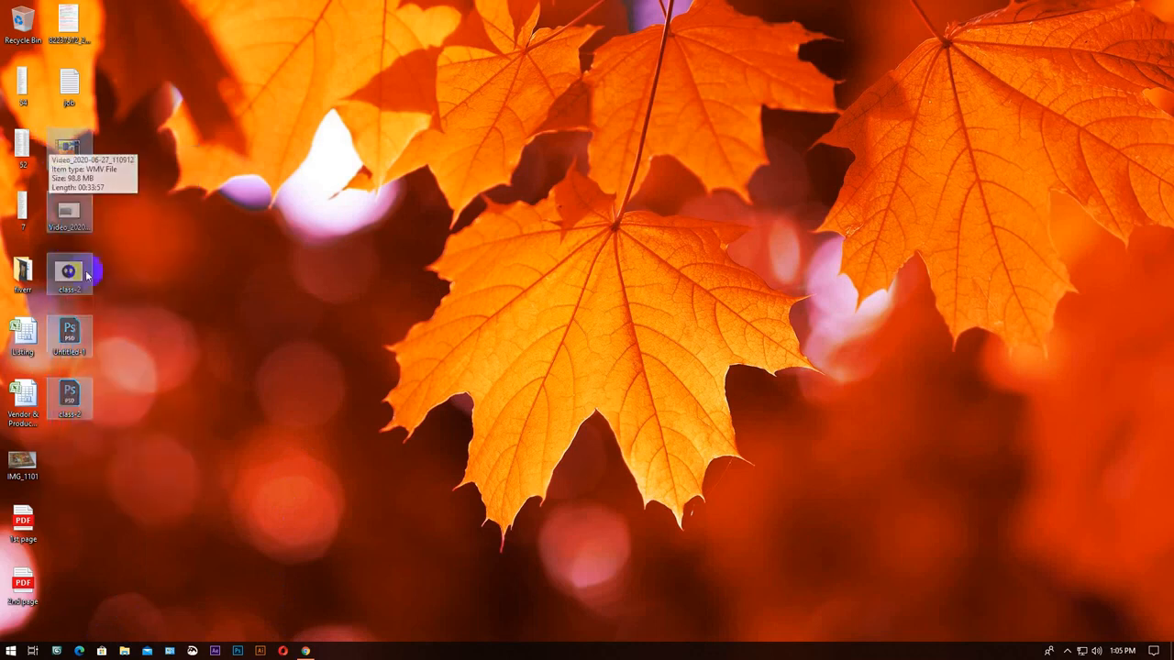
{"action": "left_click", "coordinate": [125, 650]}
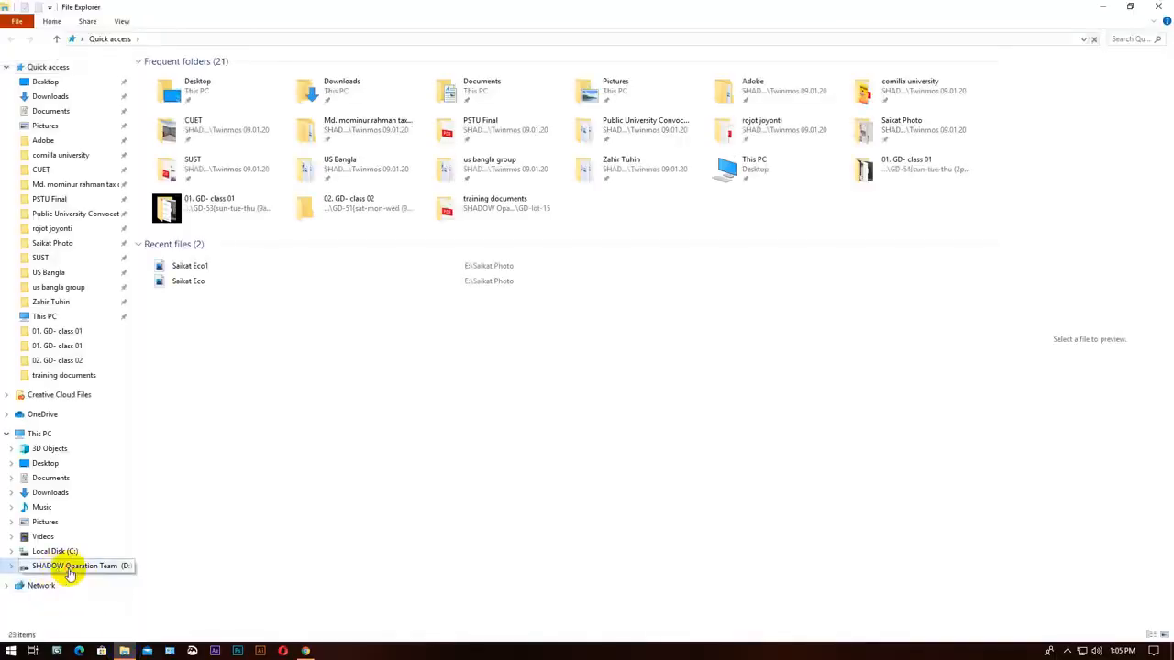
{"action": "left_click", "coordinate": [73, 566]}
{"action": "double_click", "coordinate": [243, 284]}
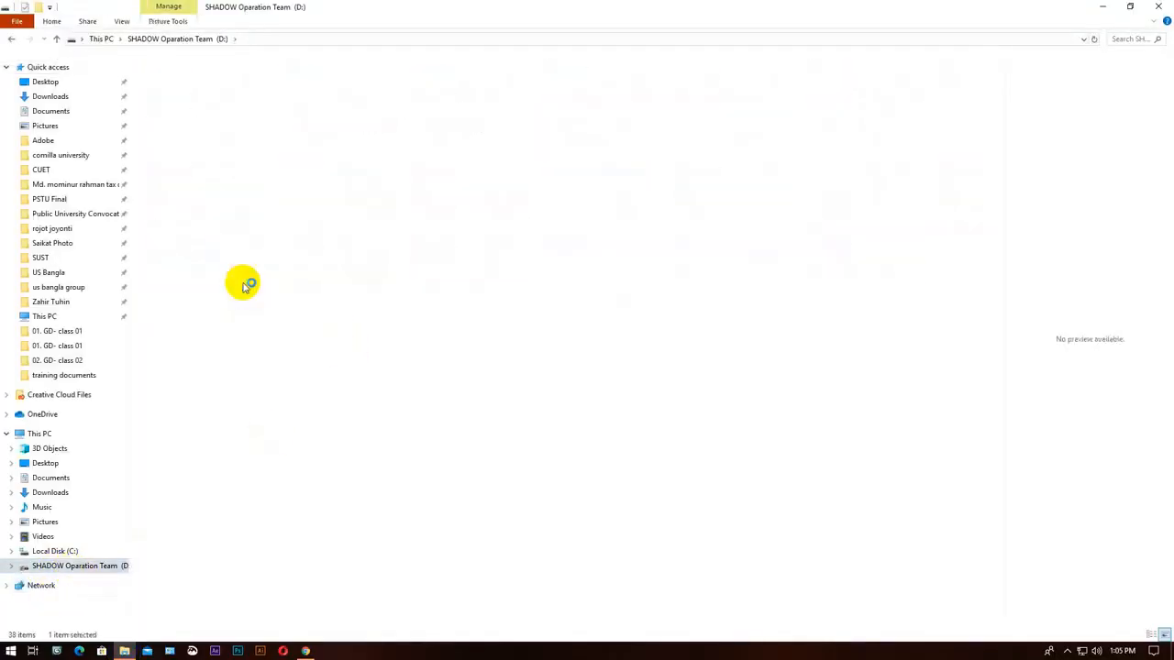
{"action": "double_click", "coordinate": [183, 188]}
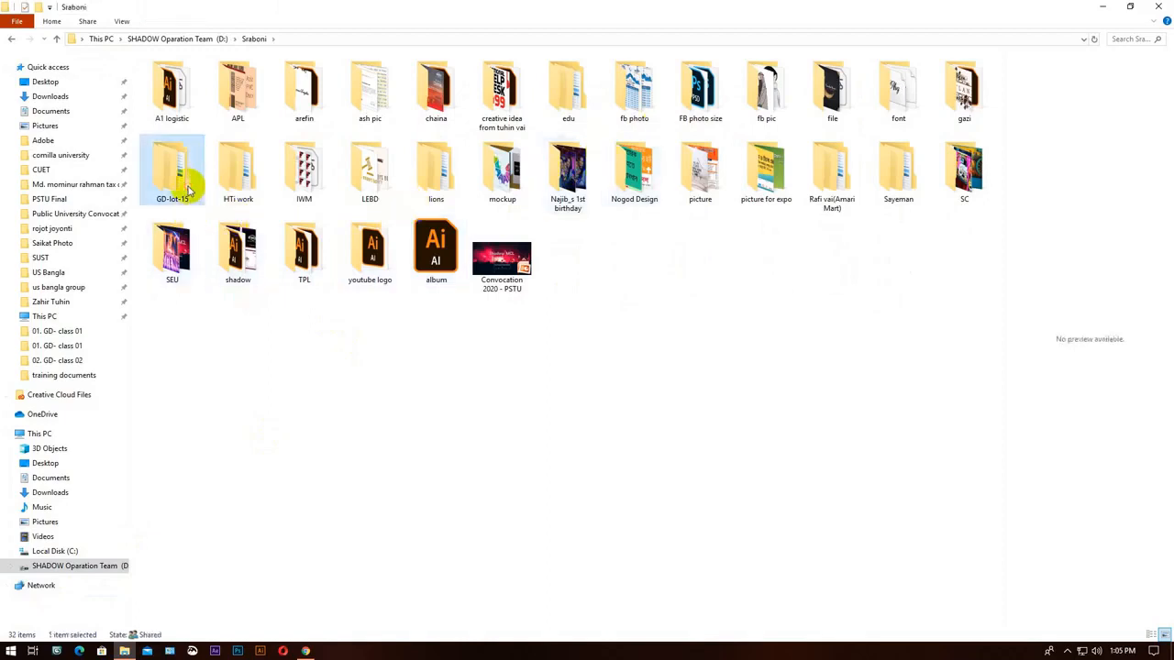
{"action": "double_click", "coordinate": [243, 76]}
{"action": "left_click", "coordinate": [230, 92]}
{"action": "double_click", "coordinate": [231, 92]}
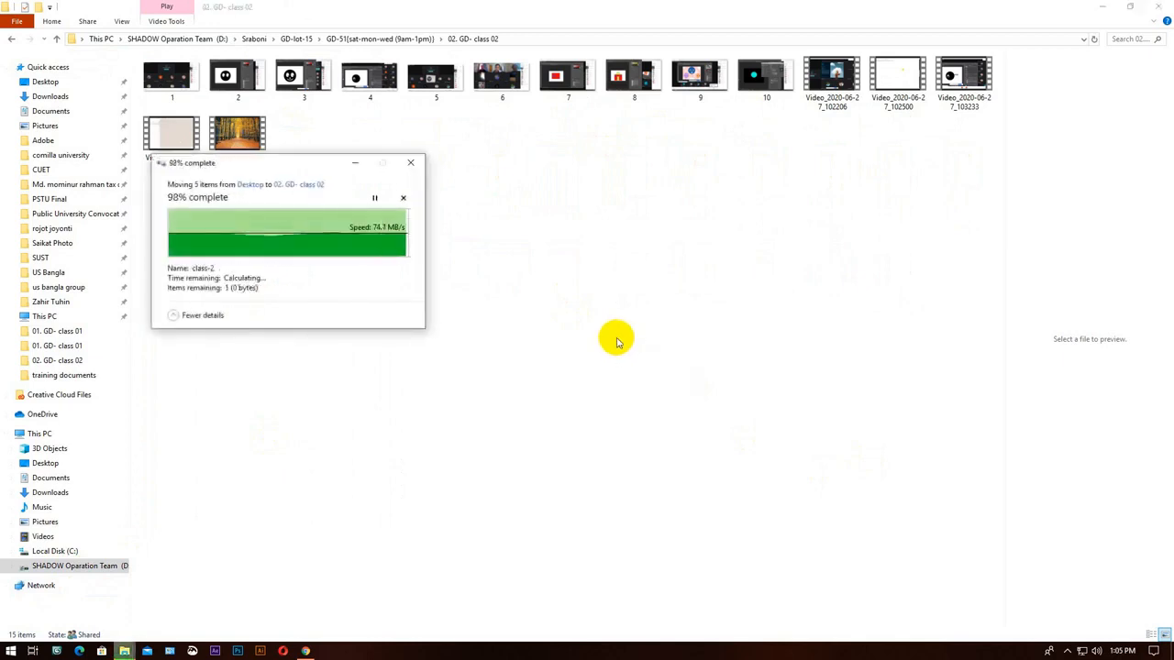
{"action": "left_click", "coordinate": [579, 354]}
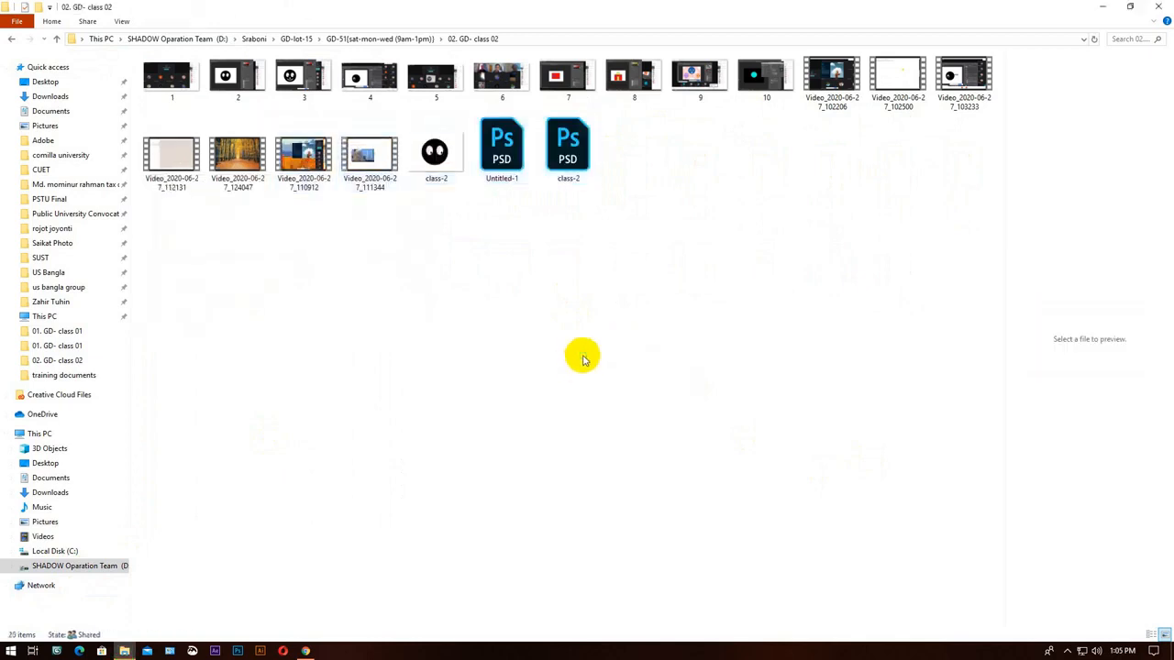
Refresh the file listing of the 02. GD- class 02 folder.
{"action": "right_click", "coordinate": [583, 357]}
{"action": "left_click", "coordinate": [597, 405]}
{"action": "right_click", "coordinate": [540, 321]}
{"action": "left_click", "coordinate": [580, 365]}
{"action": "right_click", "coordinate": [508, 288]}
{"action": "left_click", "coordinate": [548, 339]}
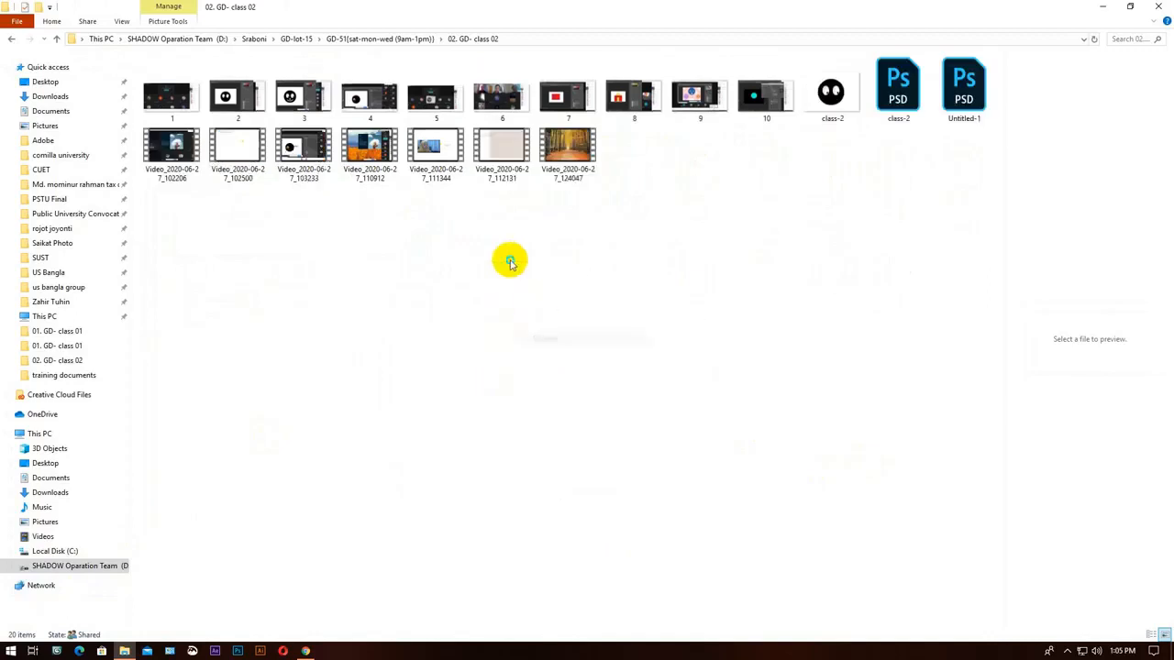
{"action": "right_click", "coordinate": [509, 260]}
{"action": "left_click", "coordinate": [563, 312]}
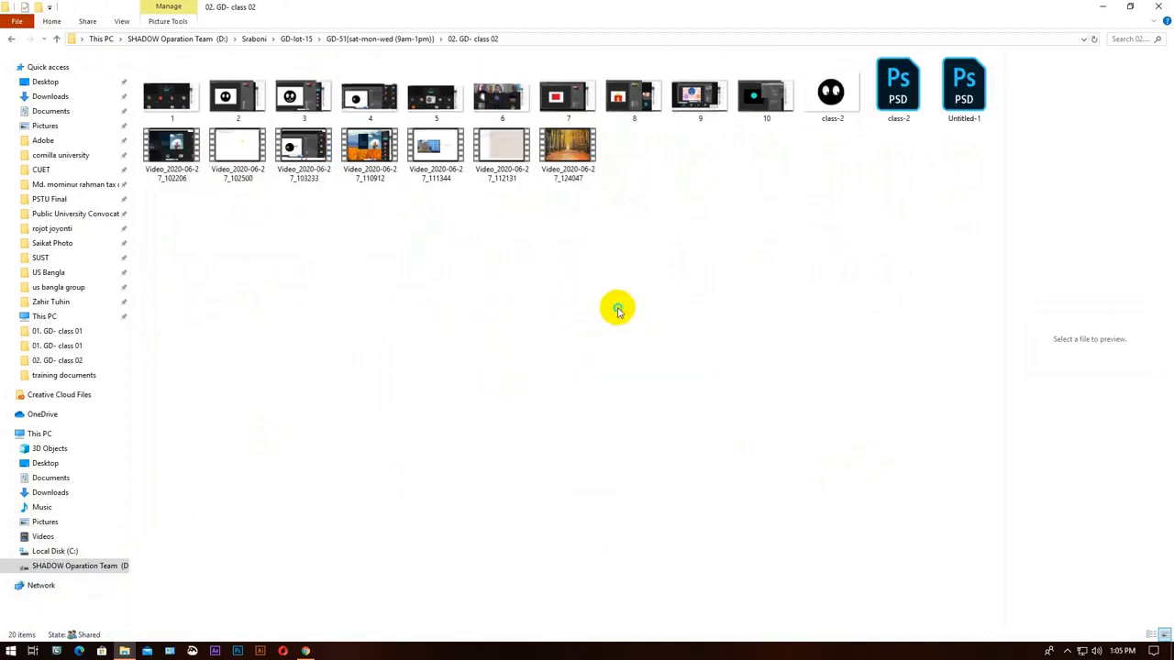
{"action": "right_click", "coordinate": [619, 309]}
{"action": "left_click", "coordinate": [632, 358]}
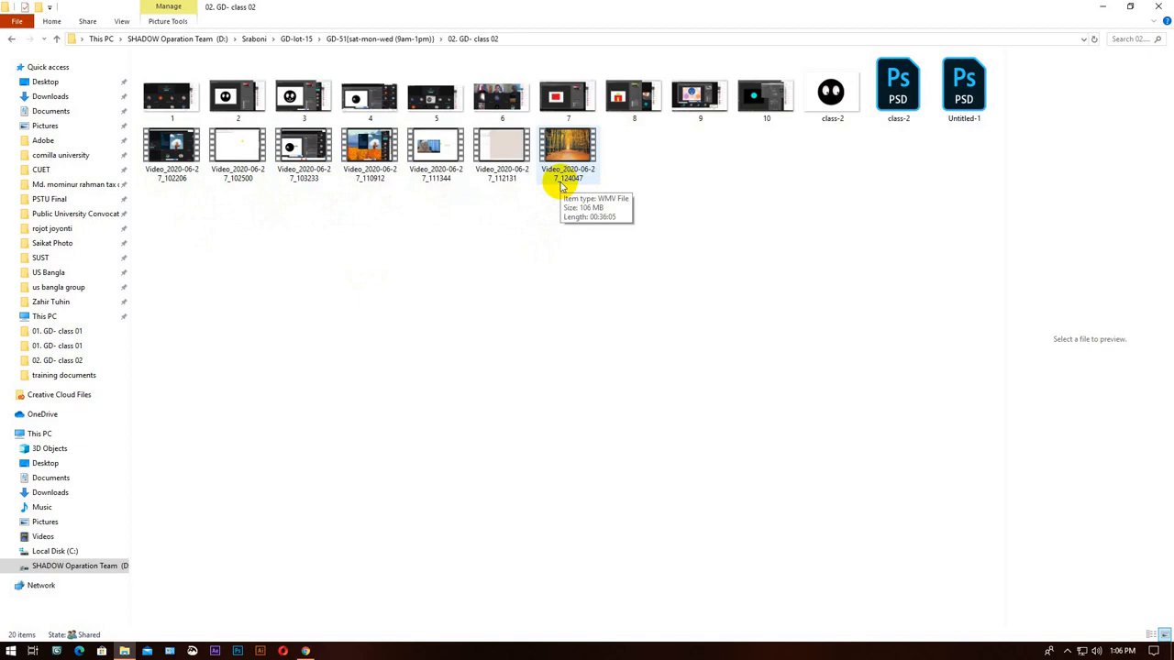
{"action": "left_click", "coordinate": [504, 317]}
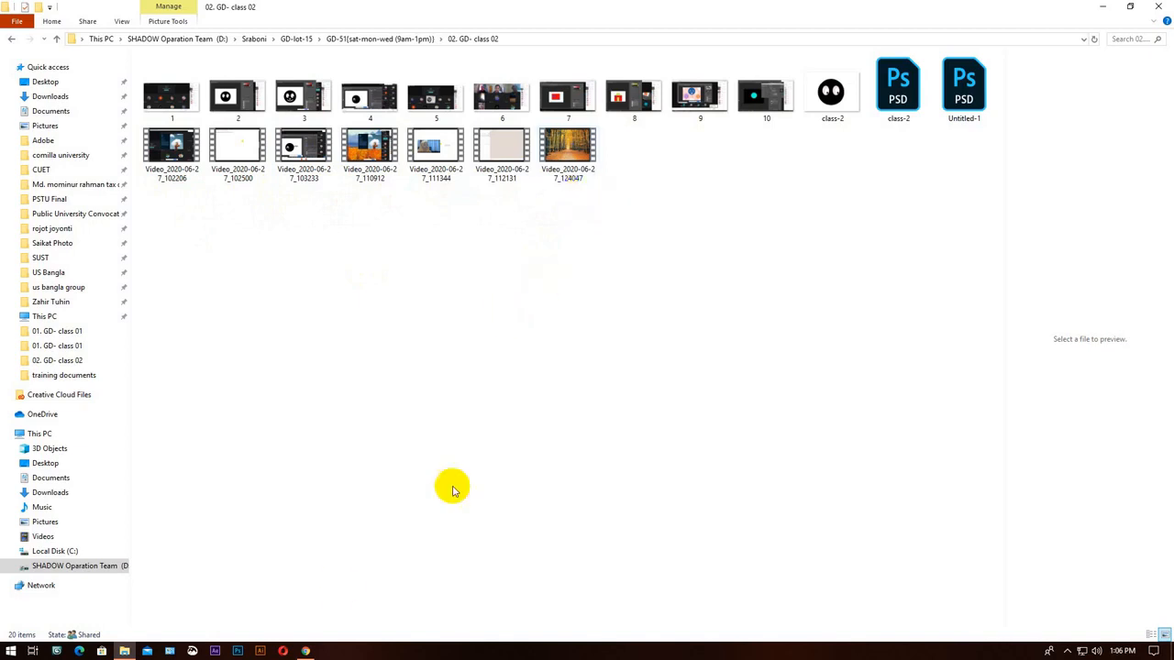
Switch to Chrome, open Gmail in a new tab and maximise the window.
{"action": "mouse_move", "coordinate": [312, 652]}
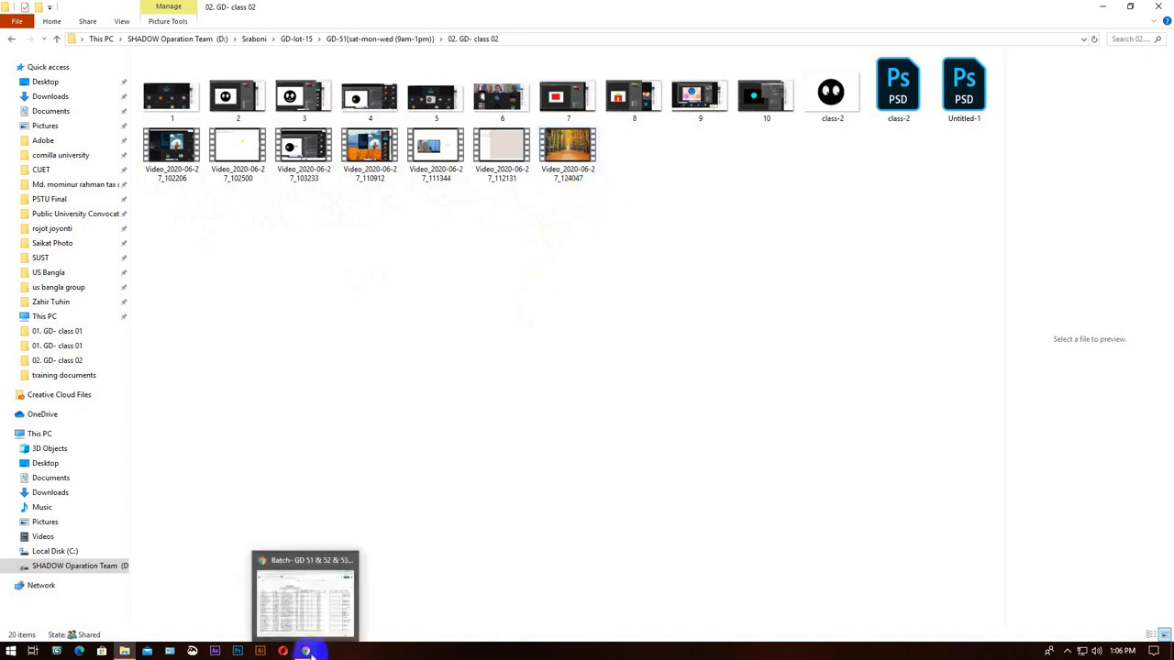
{"action": "left_click", "coordinate": [306, 652]}
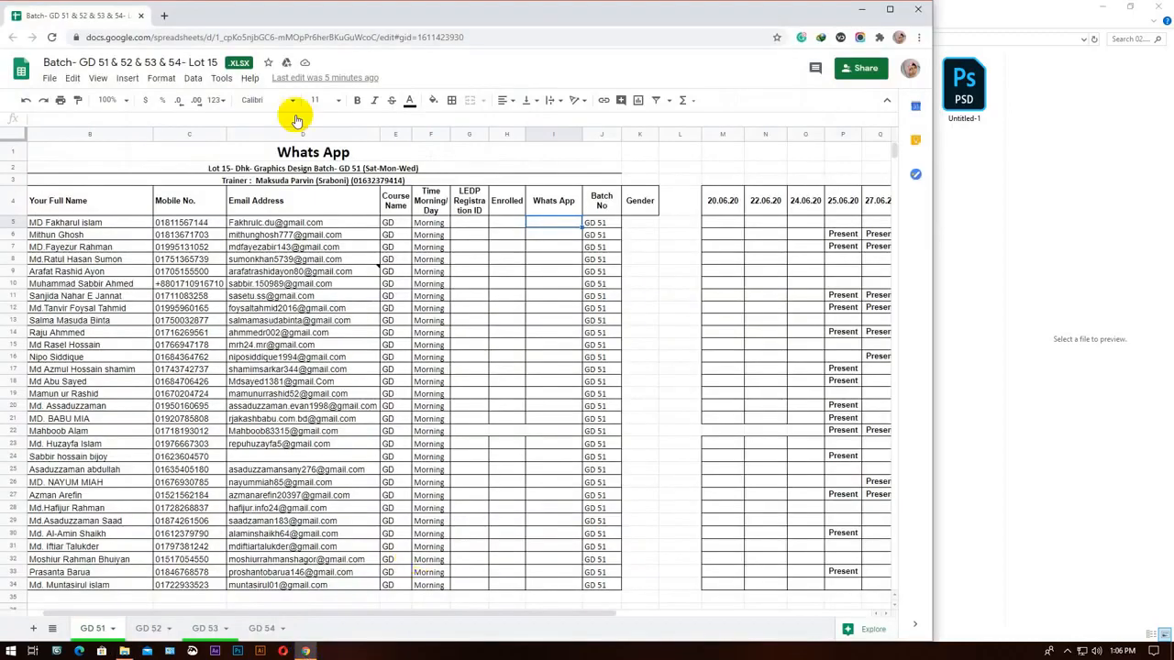
{"action": "left_click", "coordinate": [166, 15]}
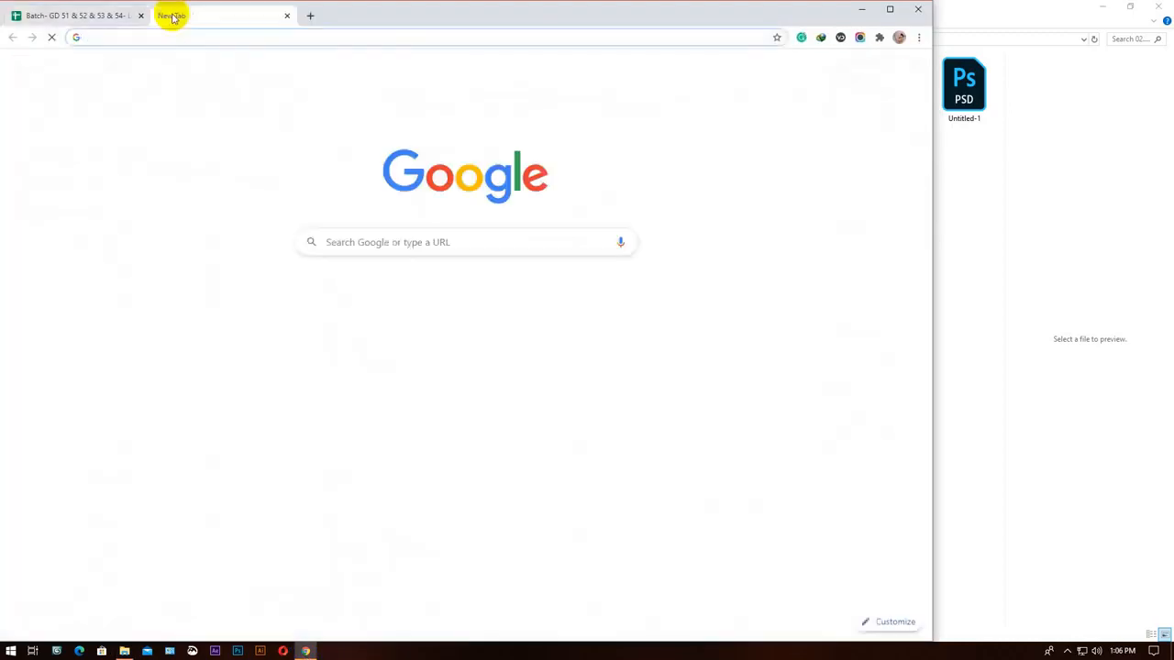
{"action": "type", "text": "gmail"}
{"action": "key", "text": "Return"}
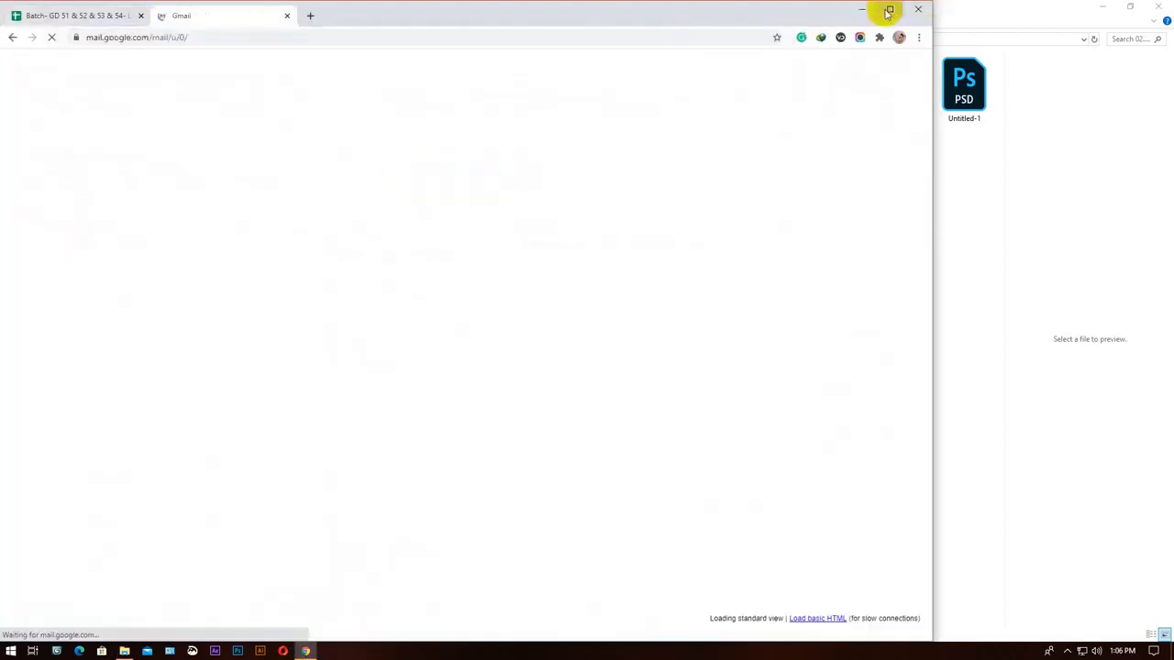
{"action": "left_click", "coordinate": [889, 9]}
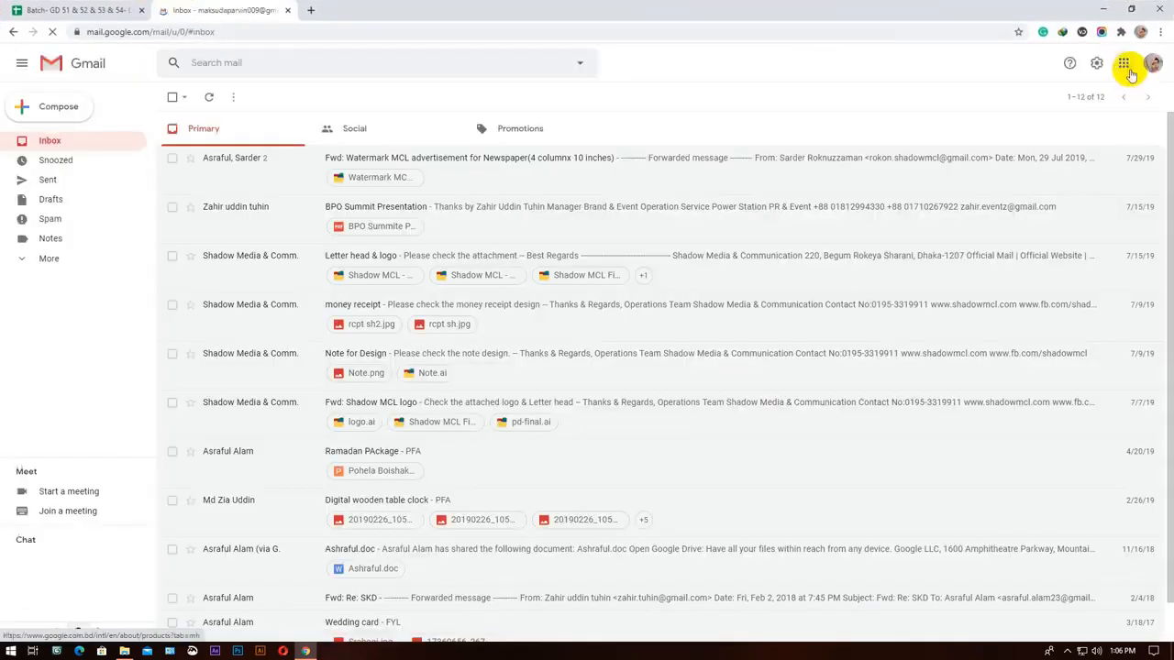
Open Google Drive from the Google apps and show the hidden system tray icons.
{"action": "left_click", "coordinate": [1124, 64]}
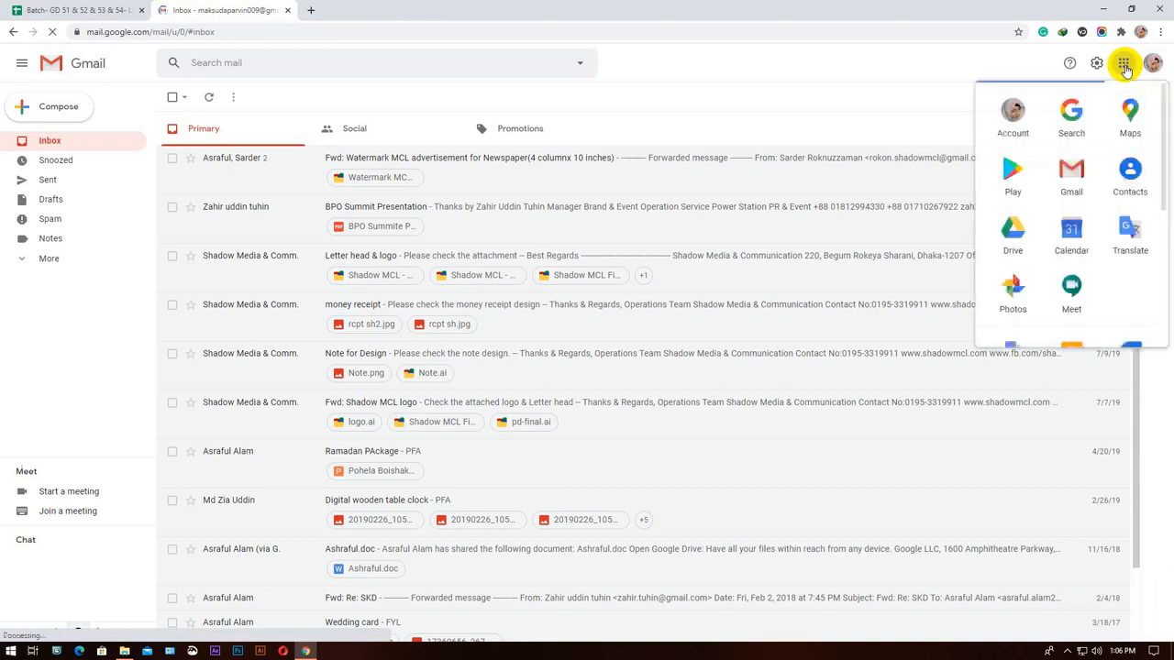
{"action": "left_click", "coordinate": [1013, 257]}
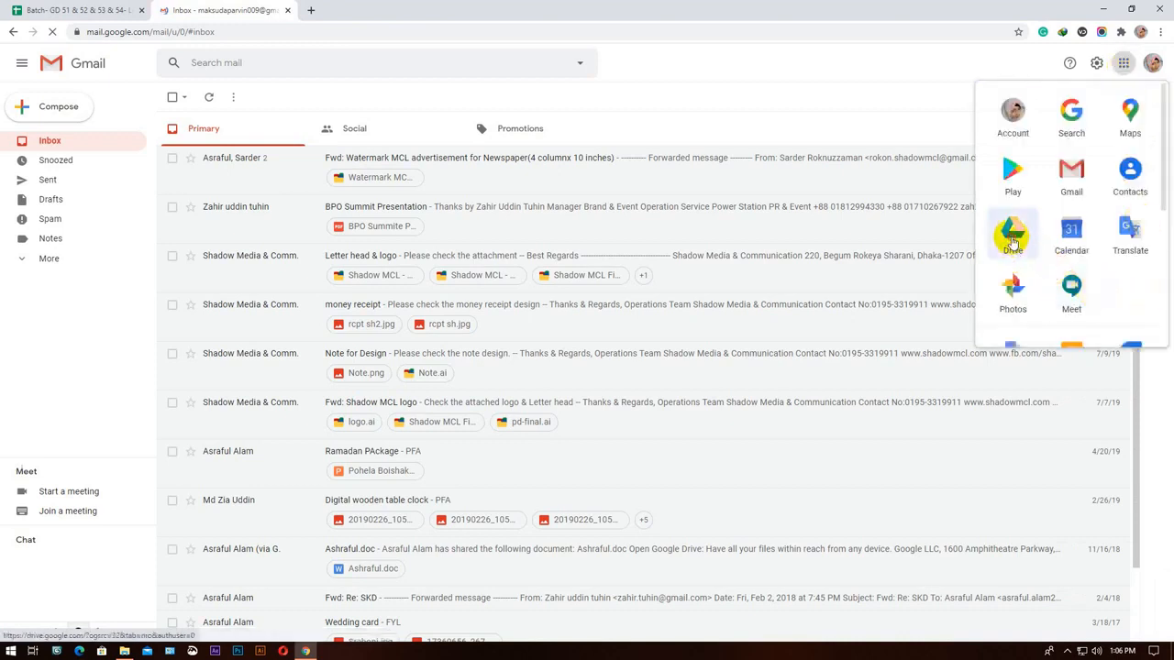
{"action": "left_click", "coordinate": [1065, 651]}
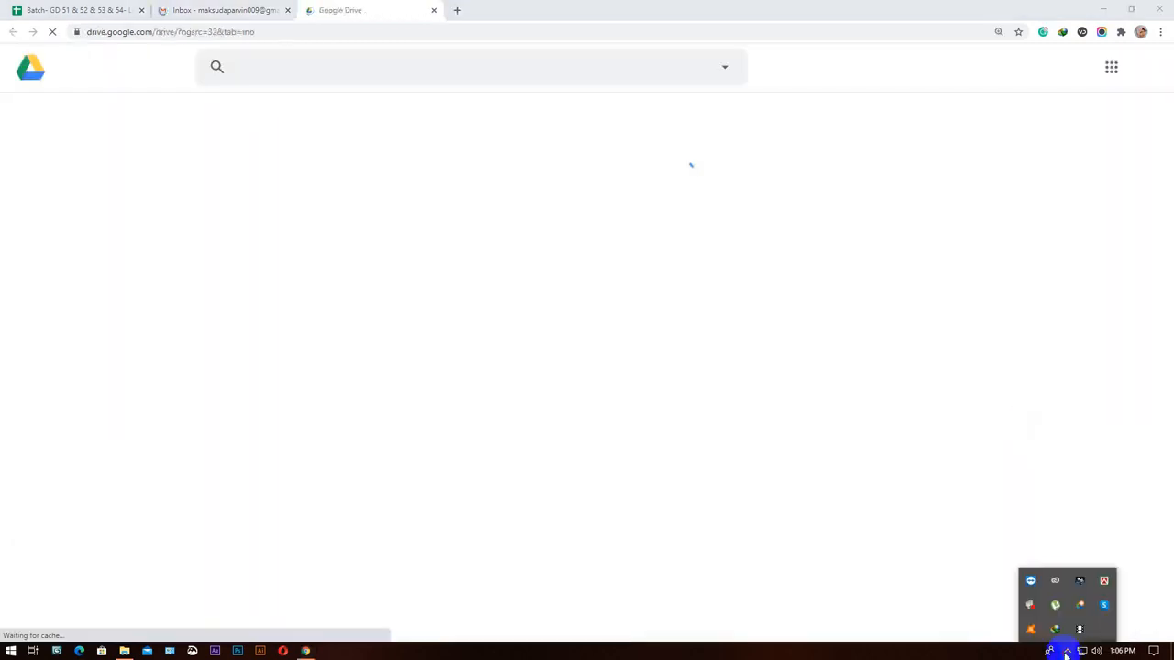